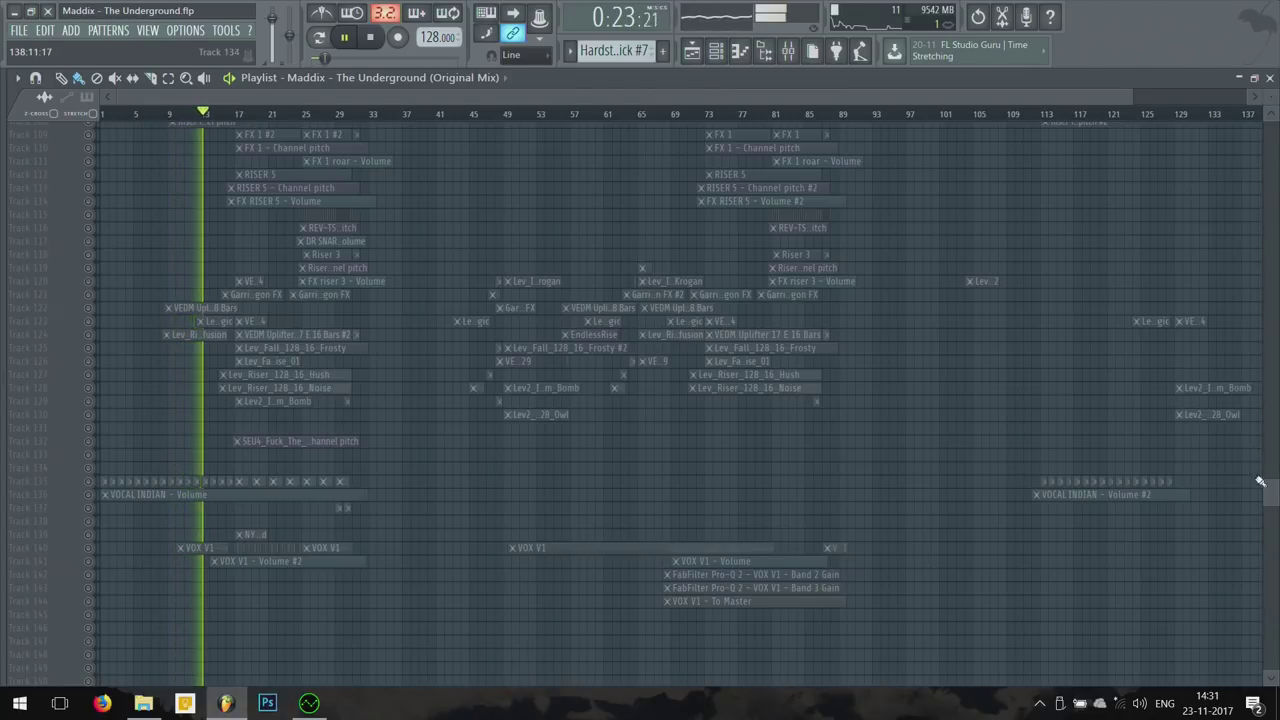
Step: Enlarge the playlist tracks and examine the full-mix waveform, master automation clips and drum and bass patterns during playback
left_click_drag(1270, 490, 1266, 130)
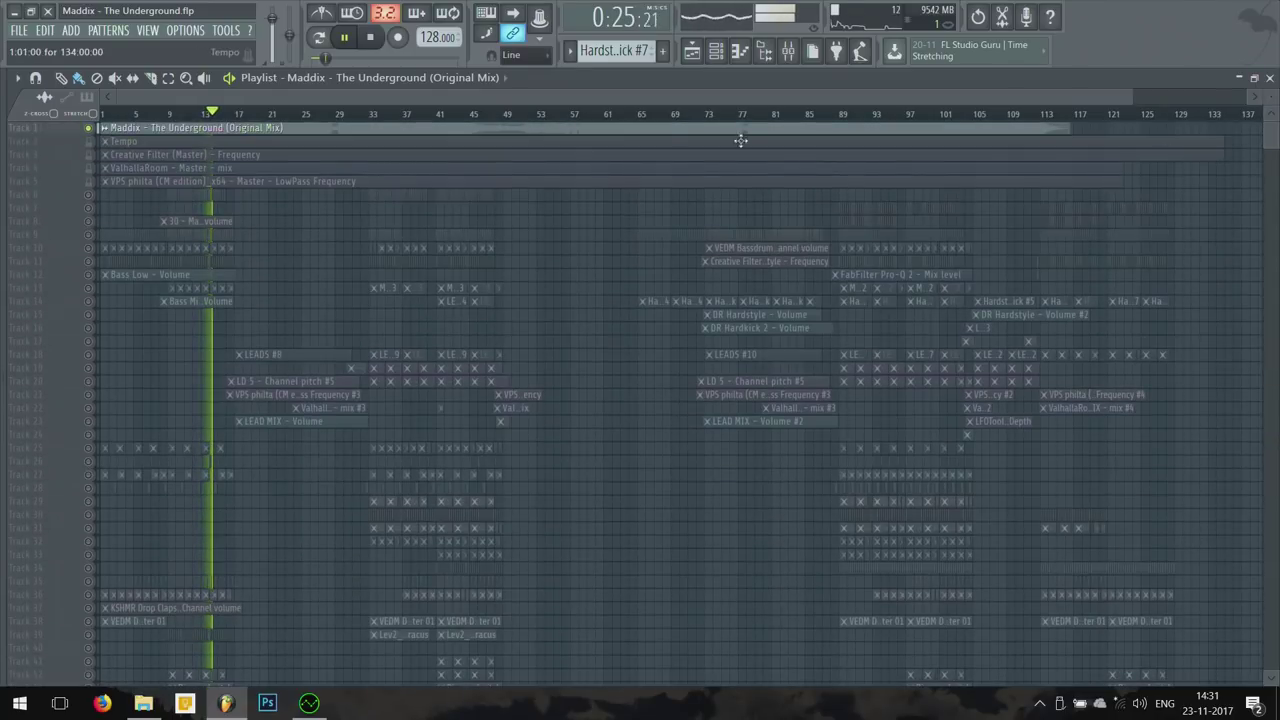
scroll(281, 310, "up", 5, "alt")
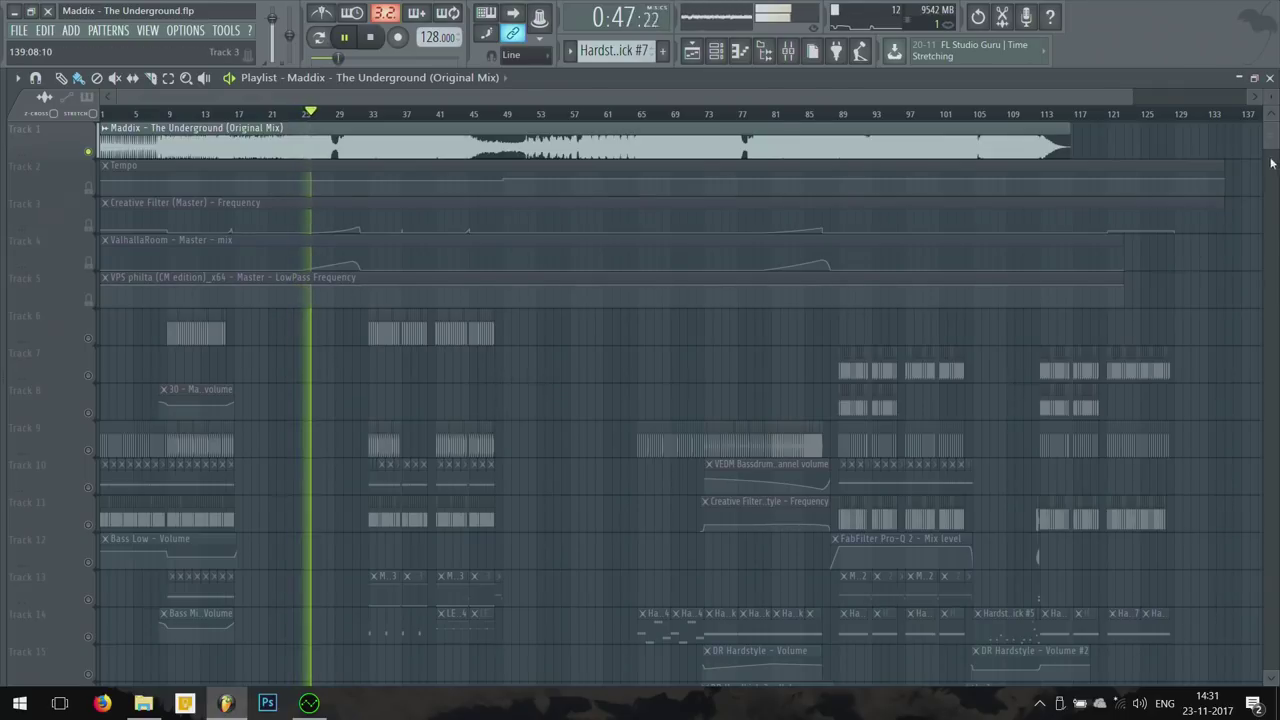
scroll(896, 336, "down", 2)
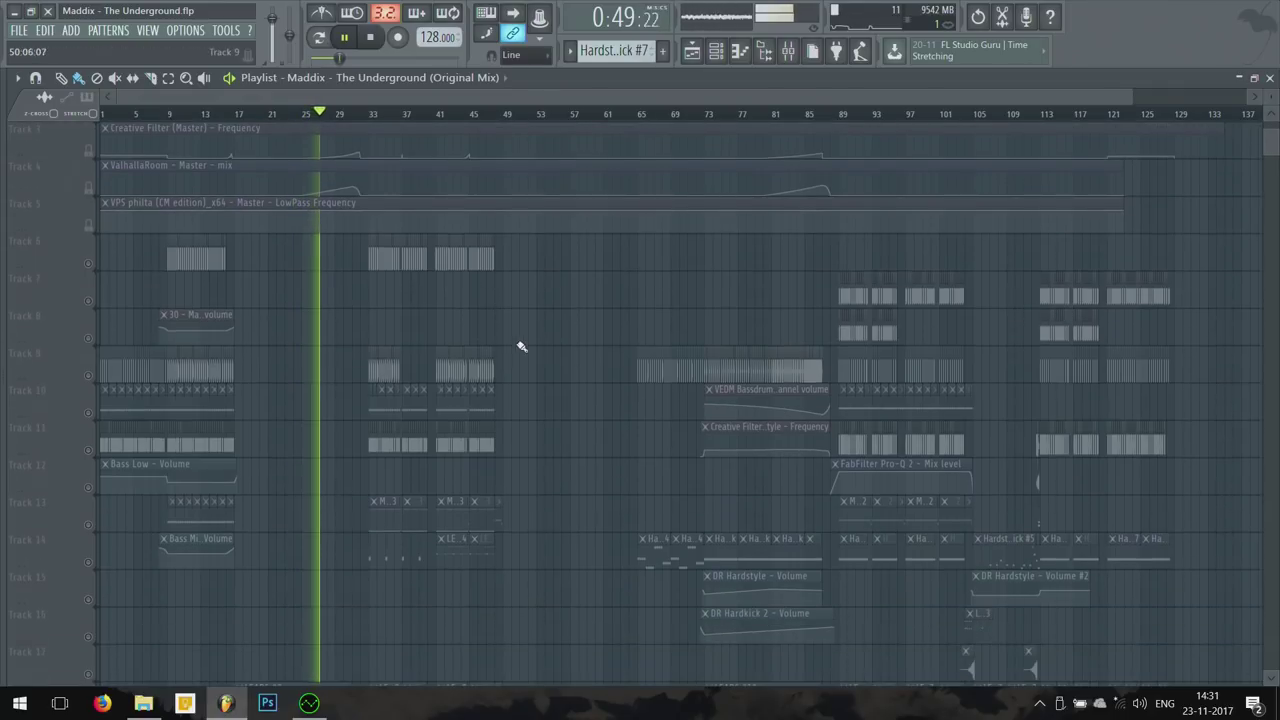
scroll(523, 347, "down", 2)
scroll(530, 328, "up", 4)
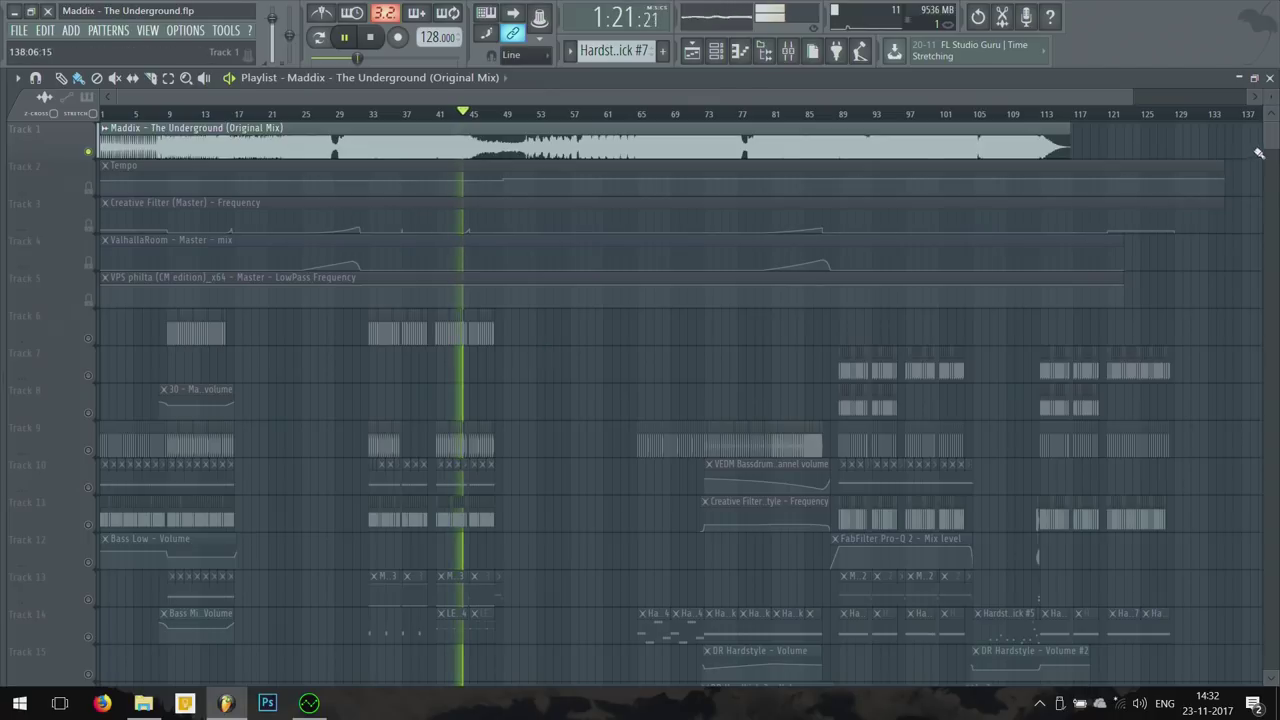
scroll(544, 350, "down", 5)
scroll(1266, 133, "up", 5)
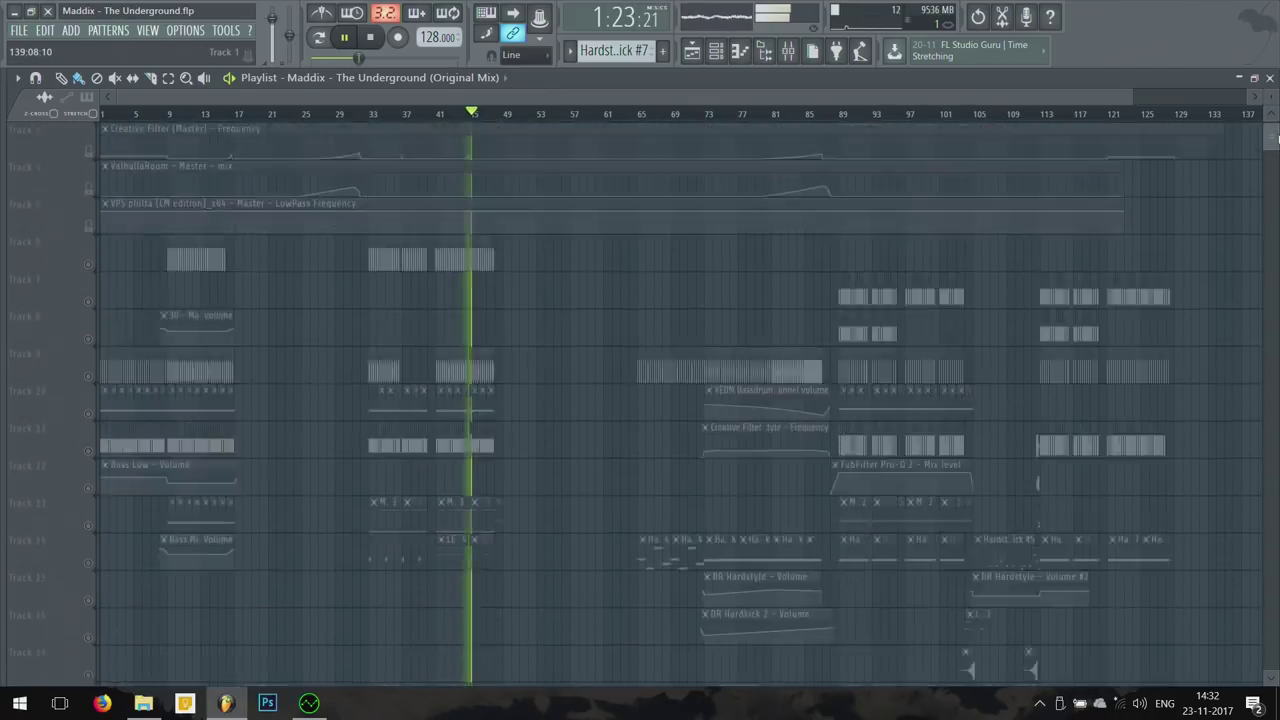
Step: Open the mixer, look through its drum, bass, lead, drop, break, FX and vocal tracks, and close it again
key("F9")
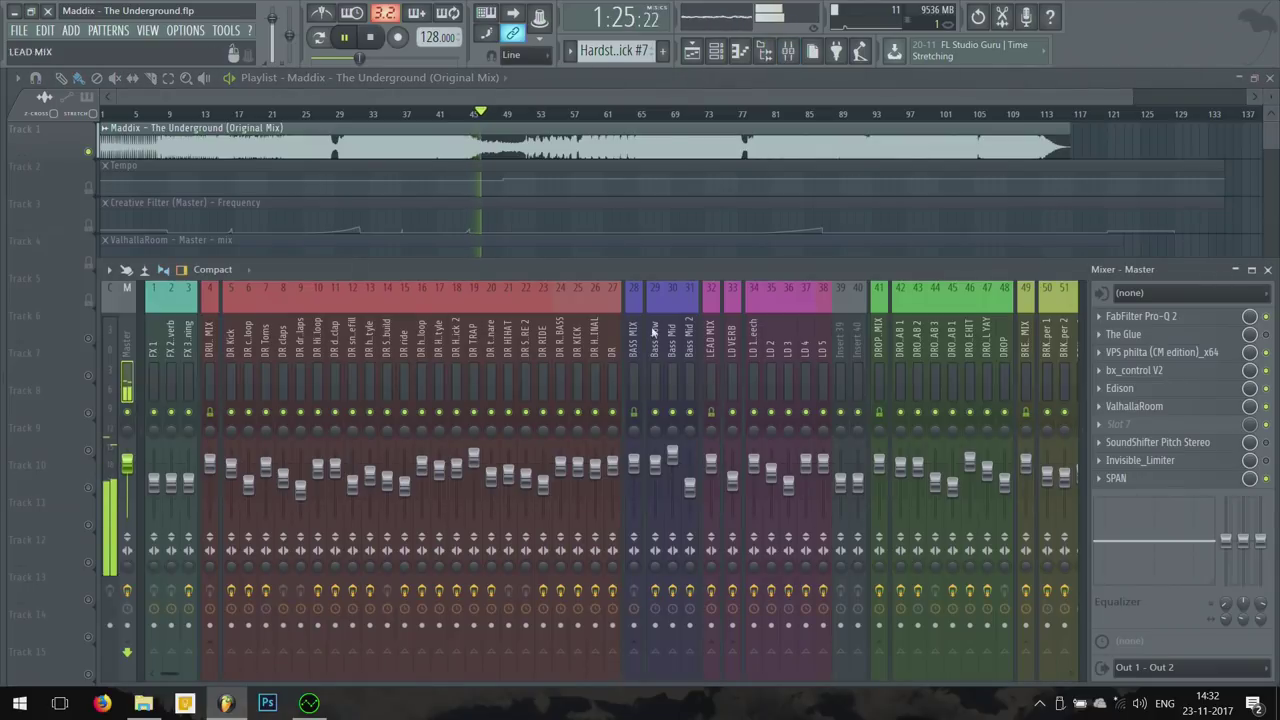
scroll(474, 366, "down", 3)
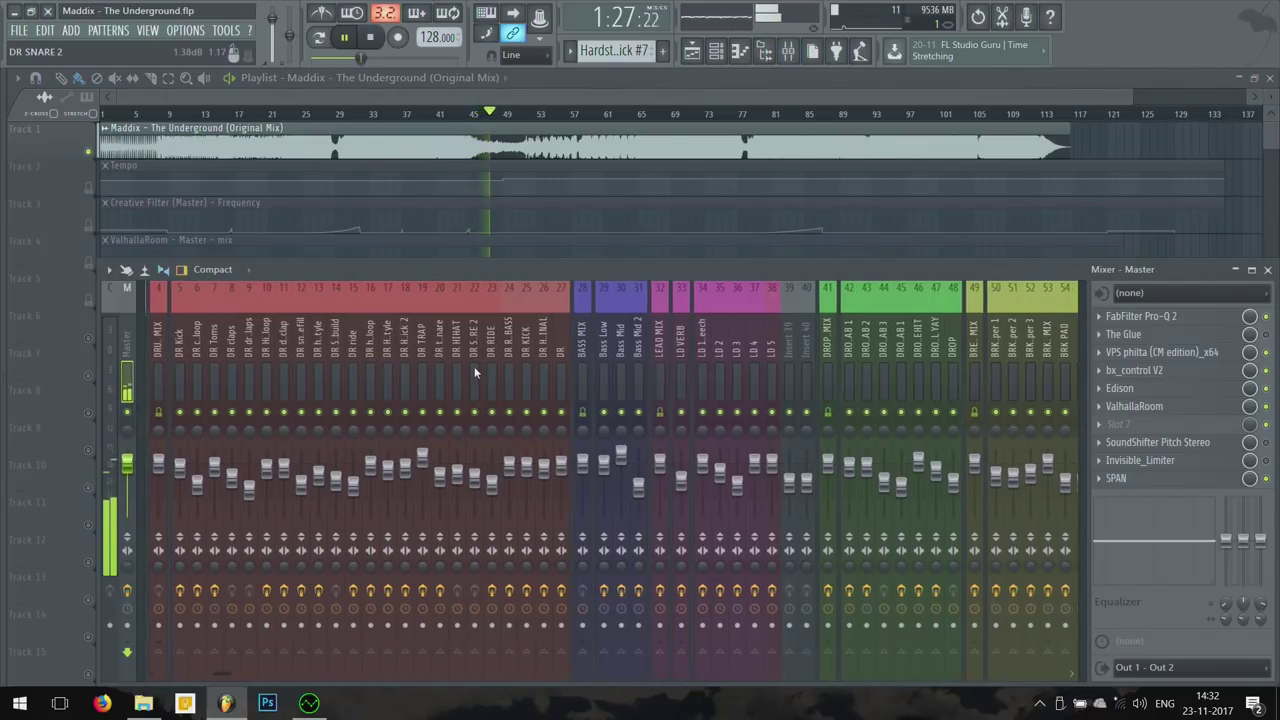
scroll(475, 372, "down", 6)
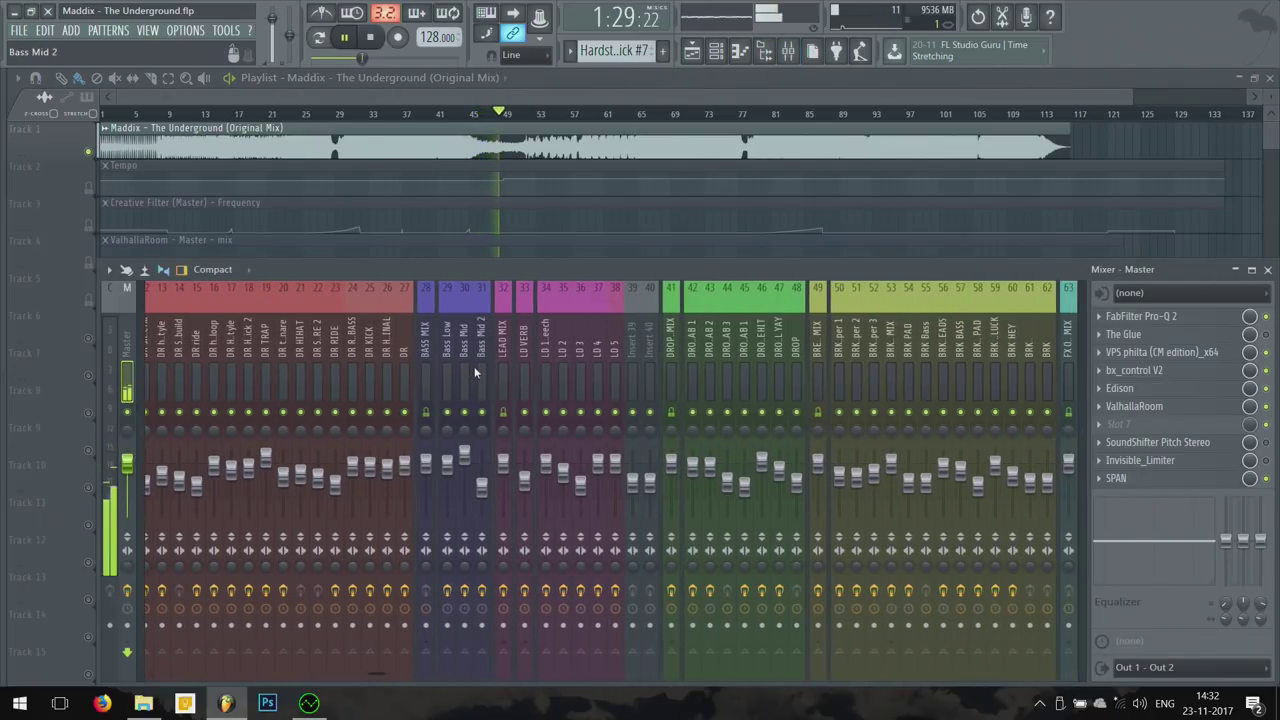
scroll(475, 372, "down", 10)
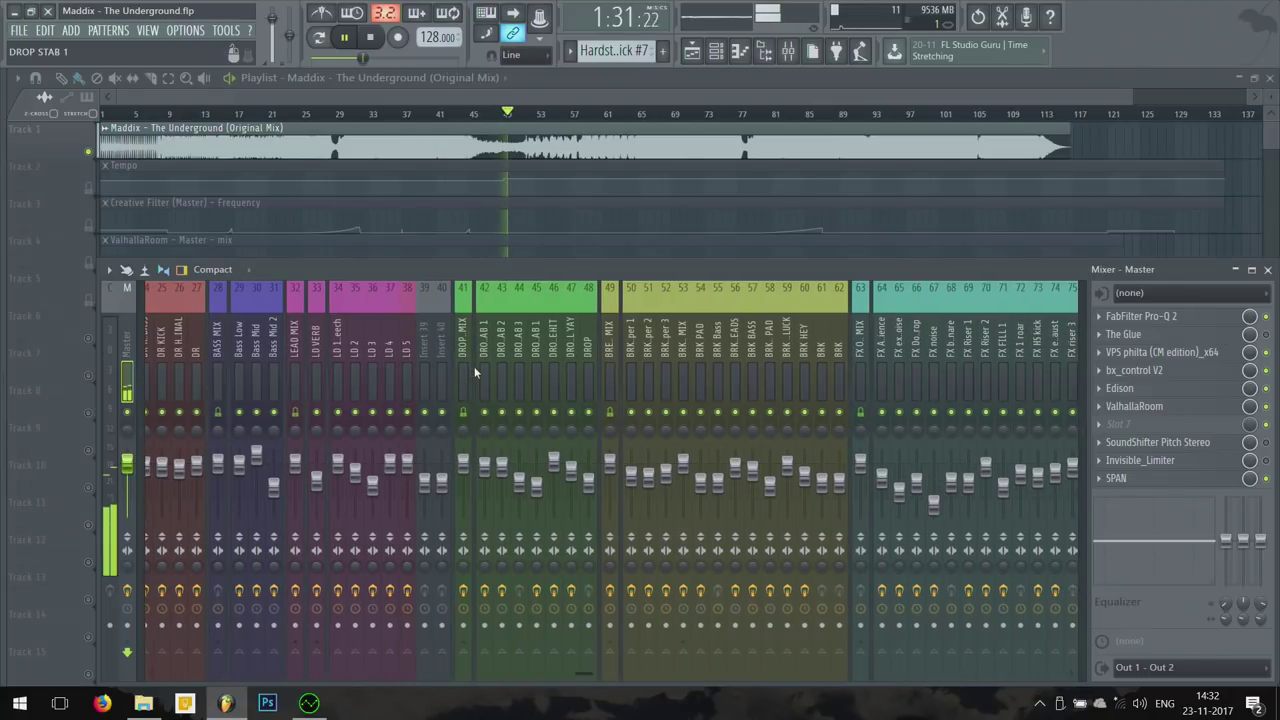
scroll(474, 372, "down", 7)
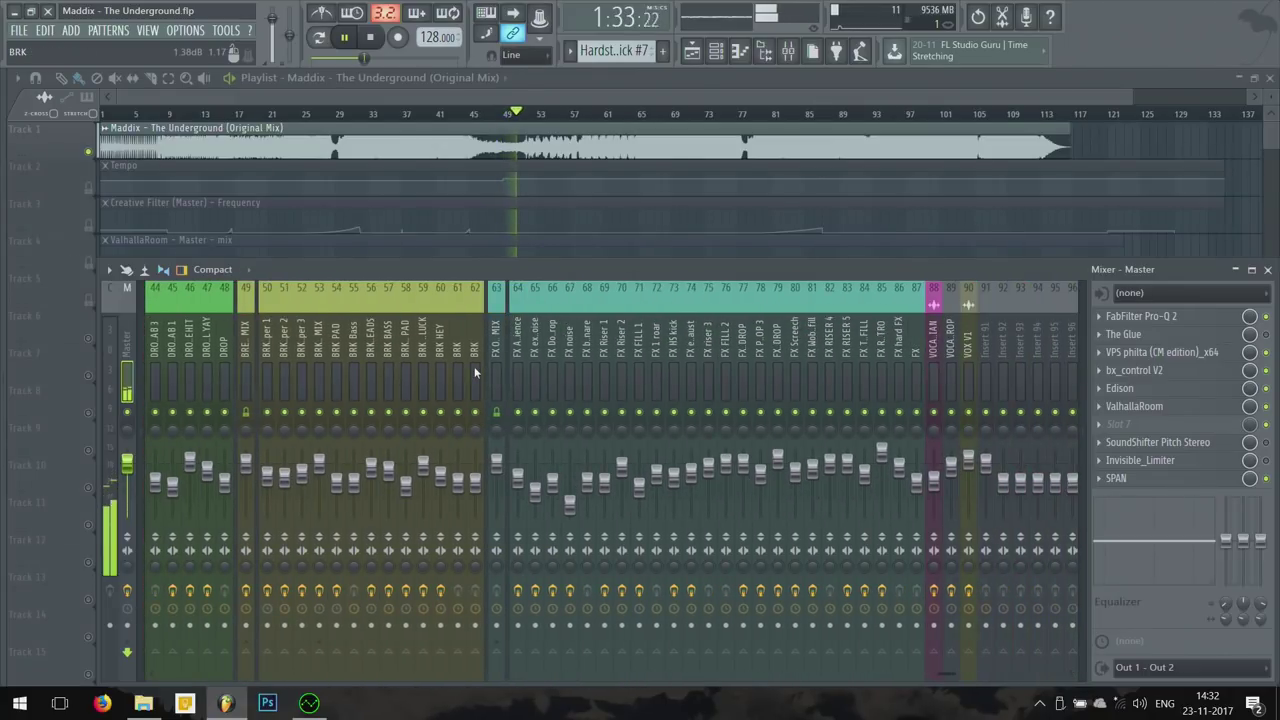
scroll(474, 370, "up", 20)
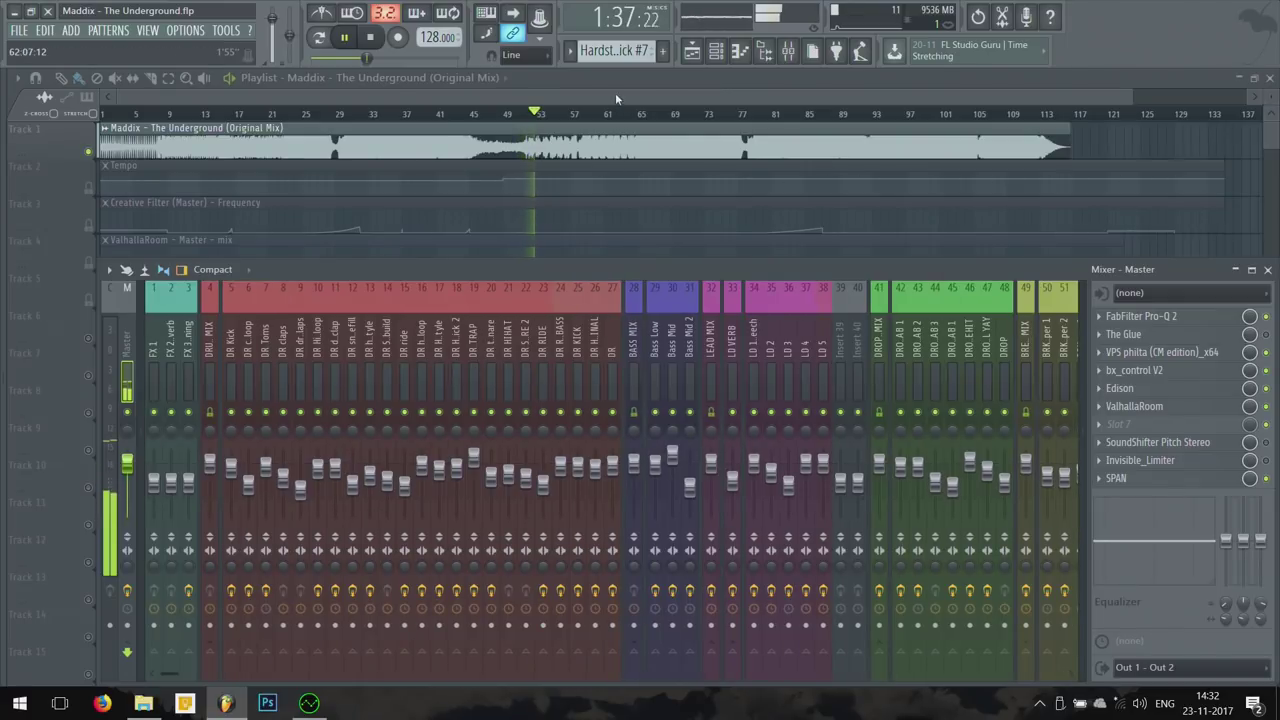
key("F9")
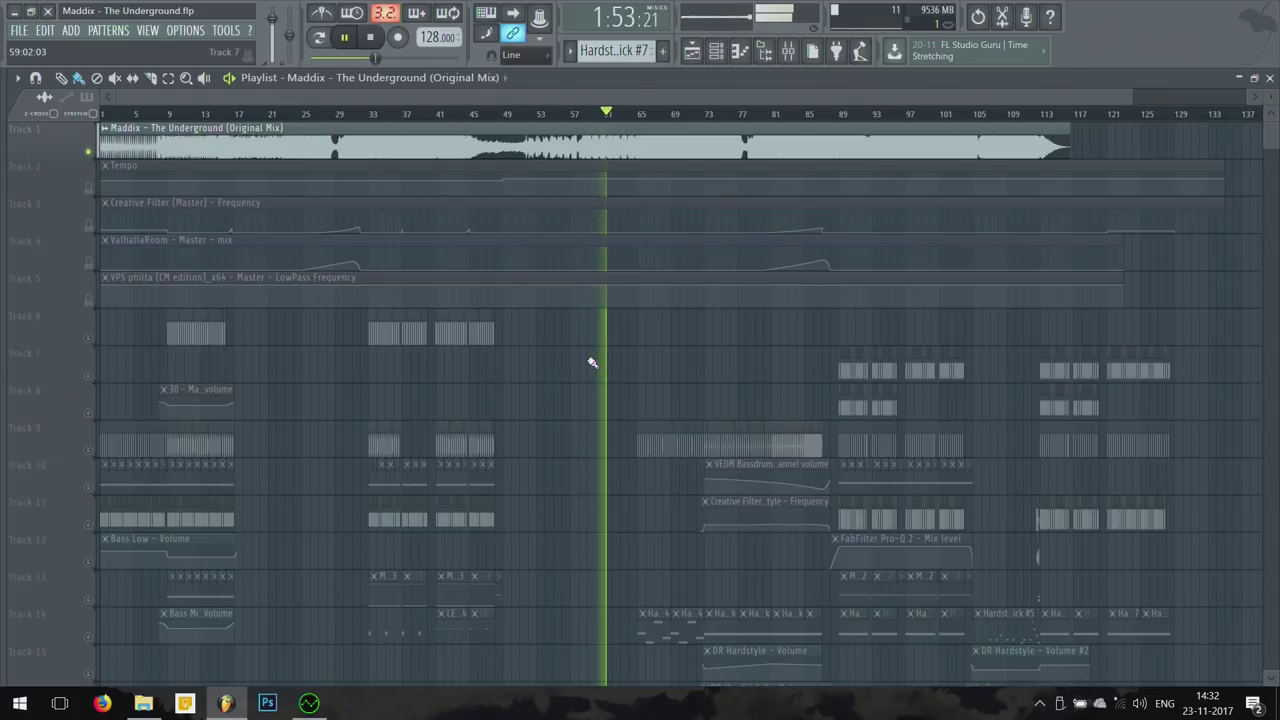
Step: Look through the break, riser, FX and vocal clips on the lower playlist tracks, from about track 75 onward
left_click_drag(1272, 139, 1270, 371)
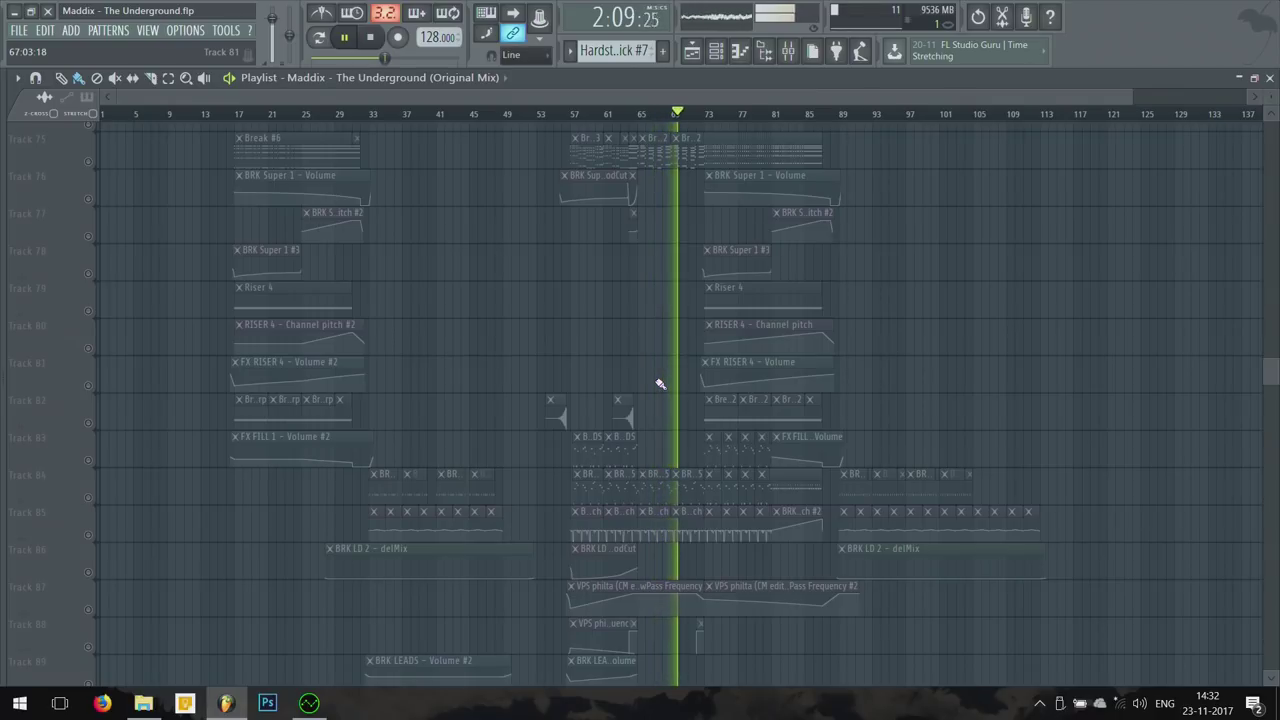
scroll(660, 384, "down", 6)
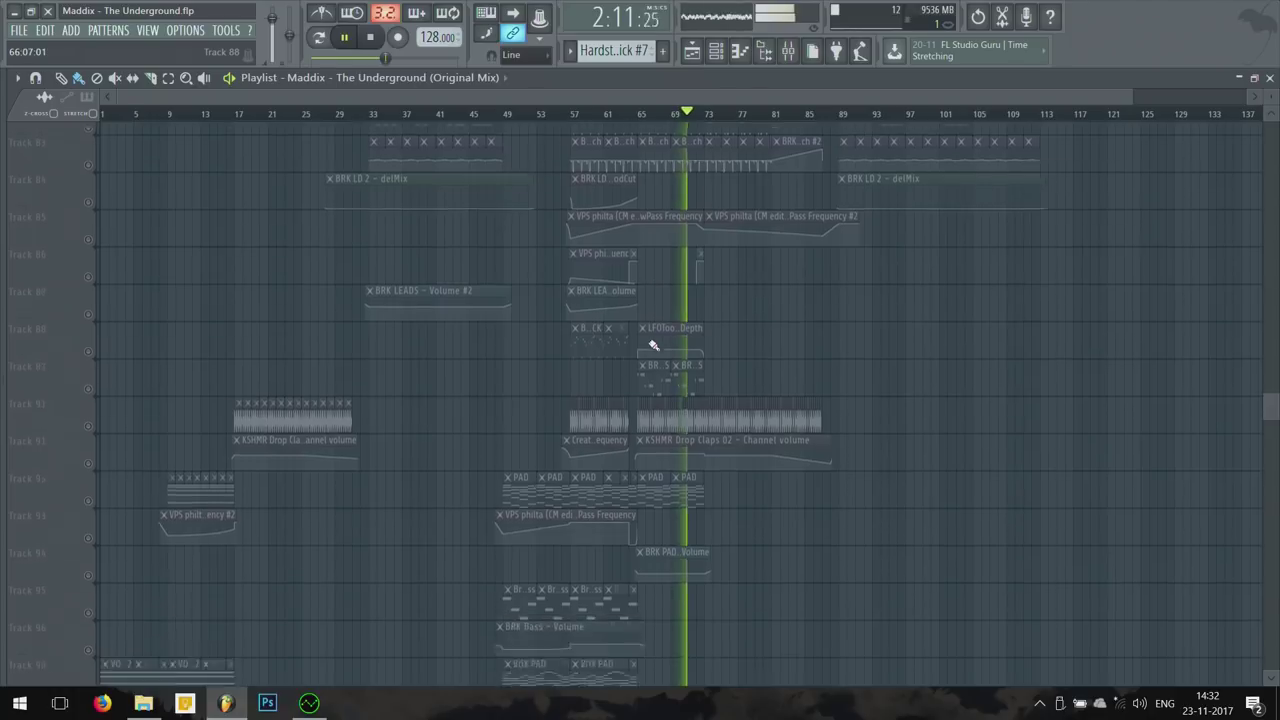
scroll(649, 341, "down", 2)
scroll(649, 341, "down", 3)
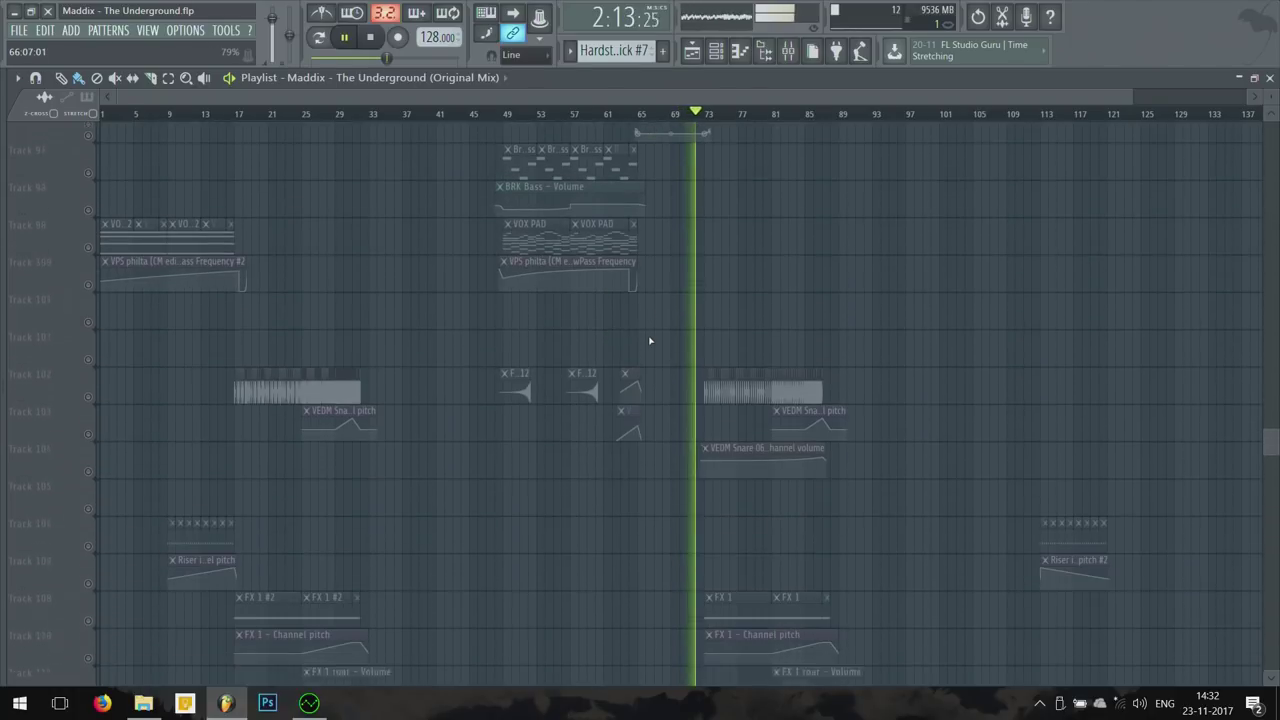
scroll(649, 341, "down", 7)
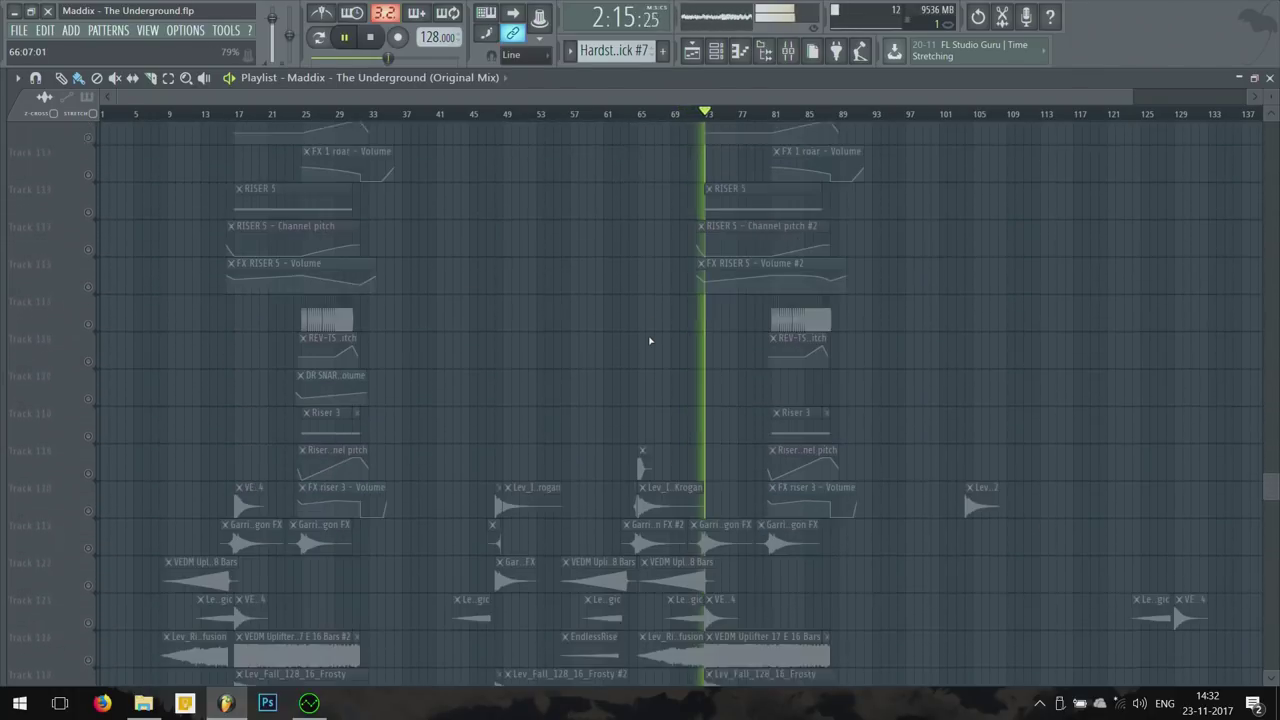
scroll(649, 335, "down", 2)
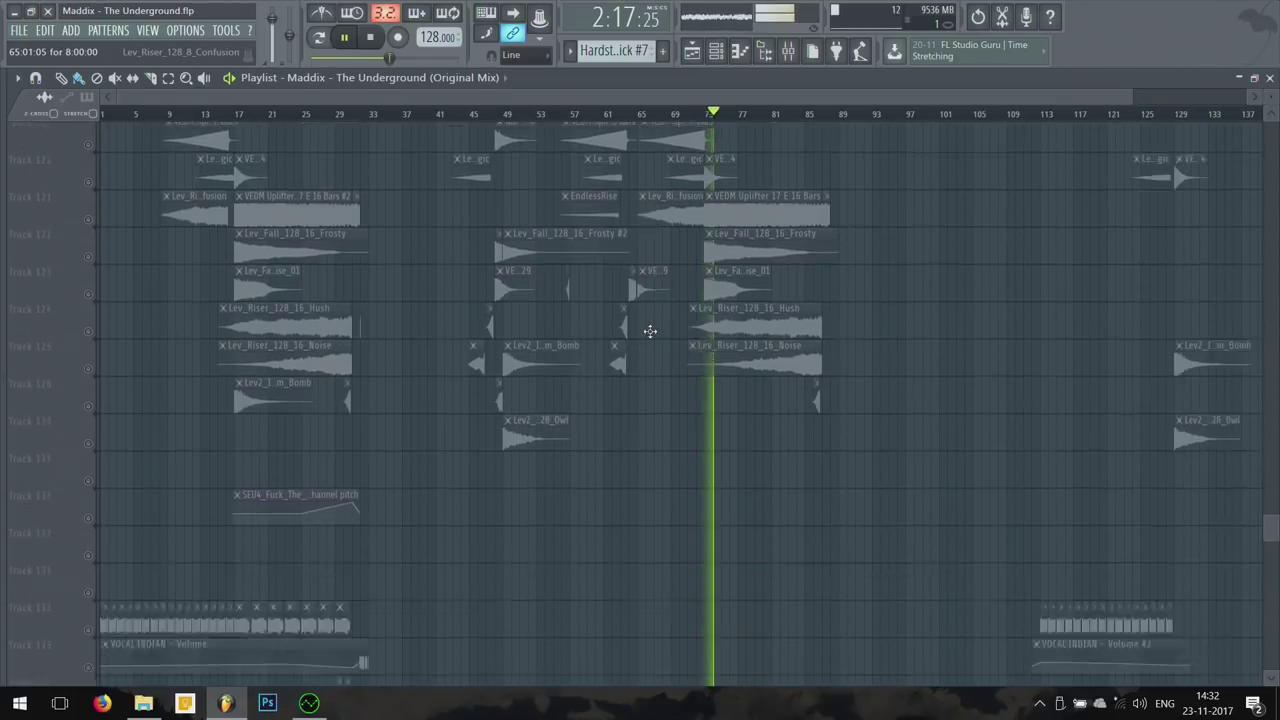
scroll(649, 335, "up", 3)
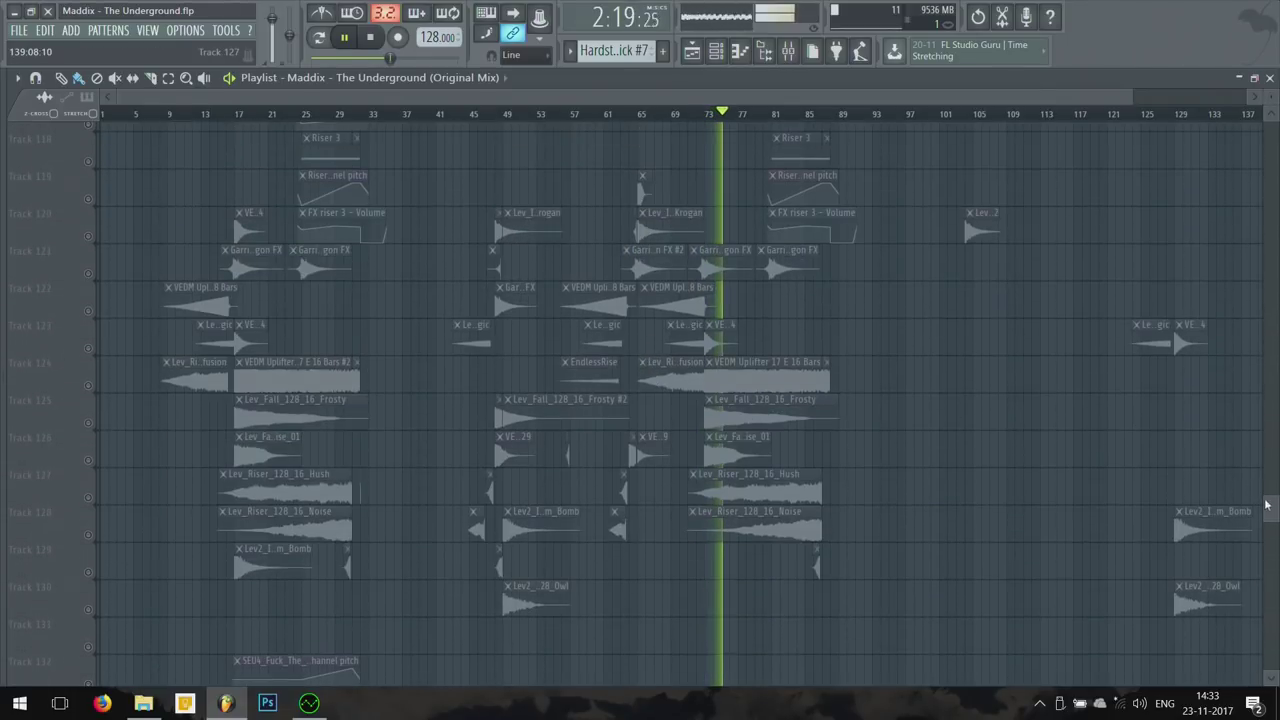
left_click_drag(1272, 517, 1267, 130)
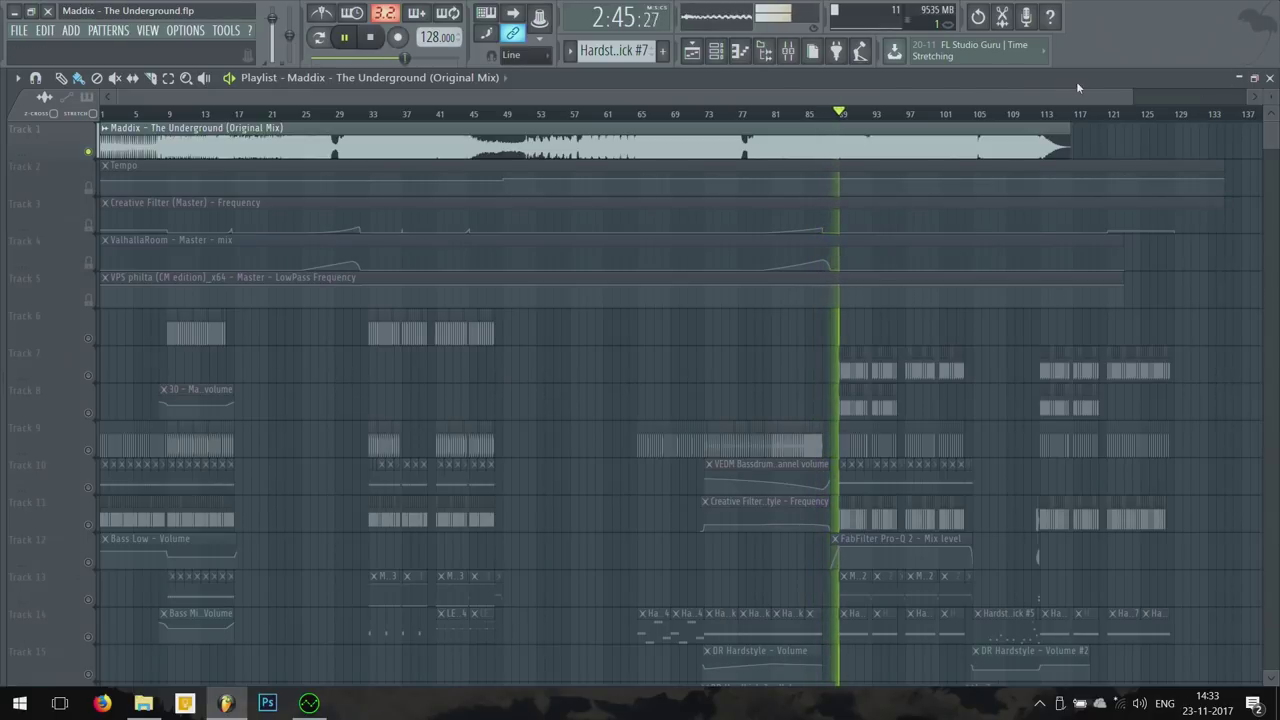
Step: Examine the second drop's kick, bass and automation clips around bars 89 to 104 during playback
scroll(936, 139, "up", 4)
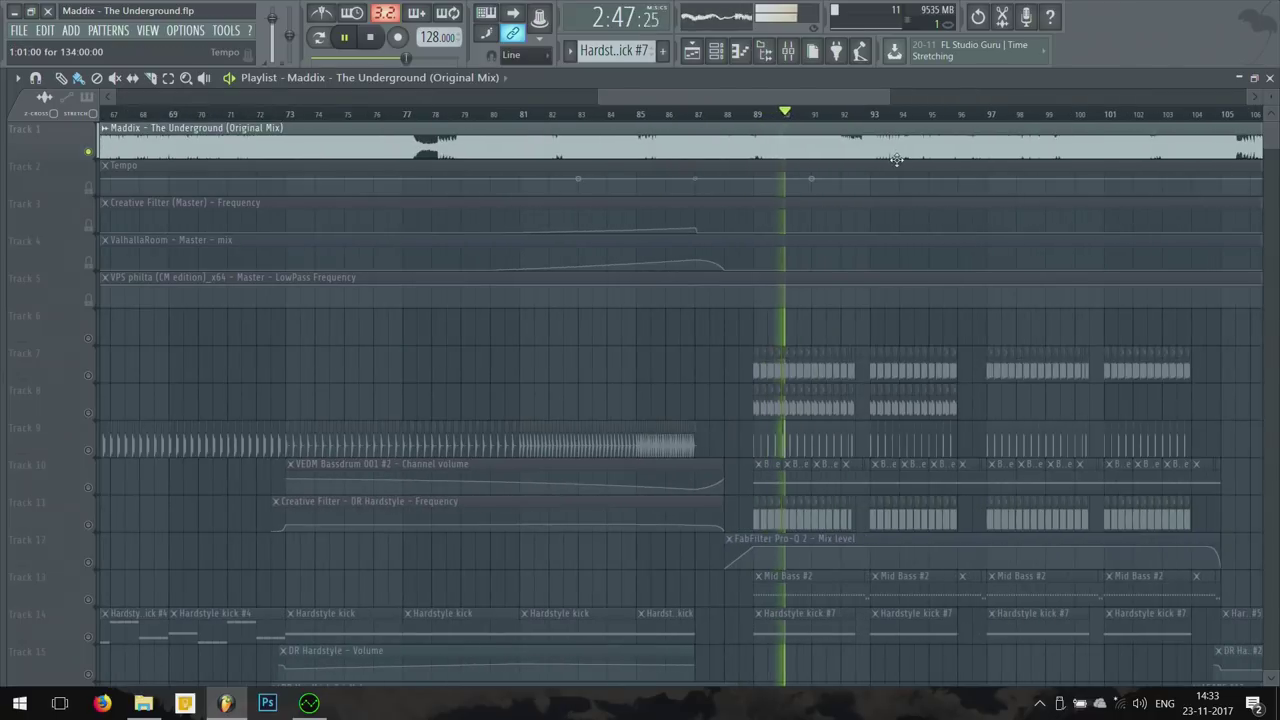
left_click_drag(863, 100, 903, 104)
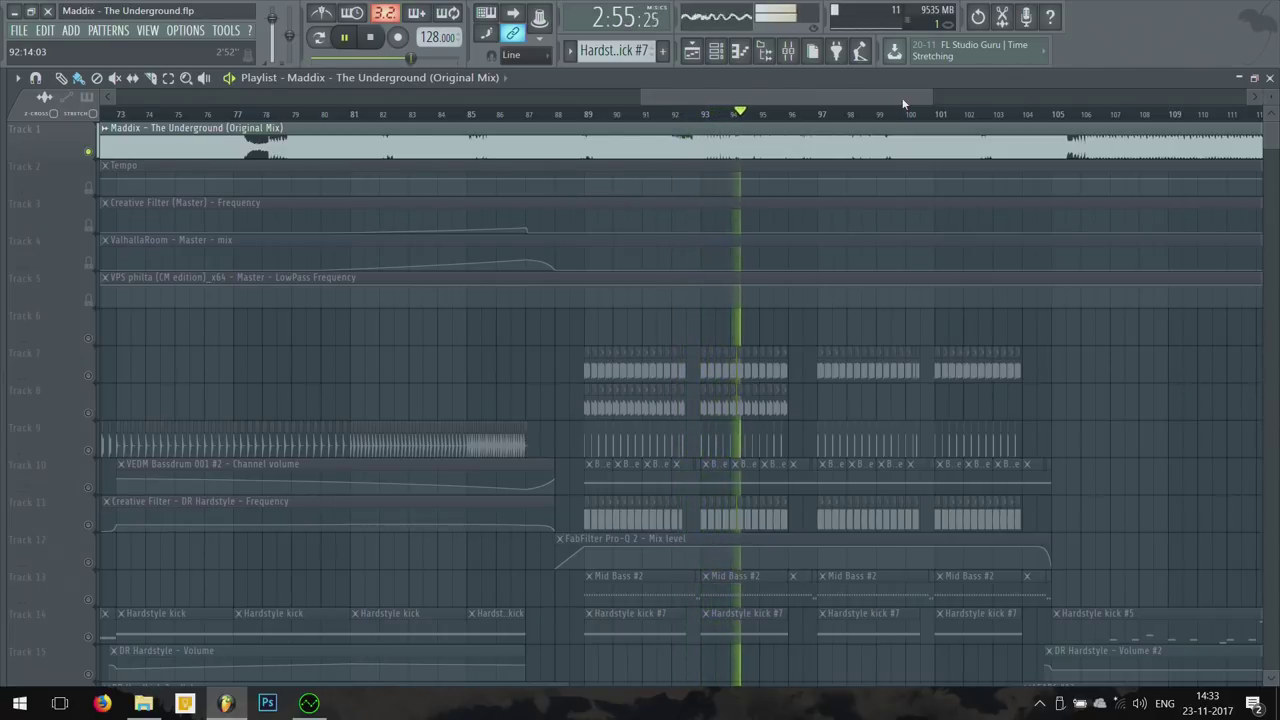
scroll(909, 100, "right", 2)
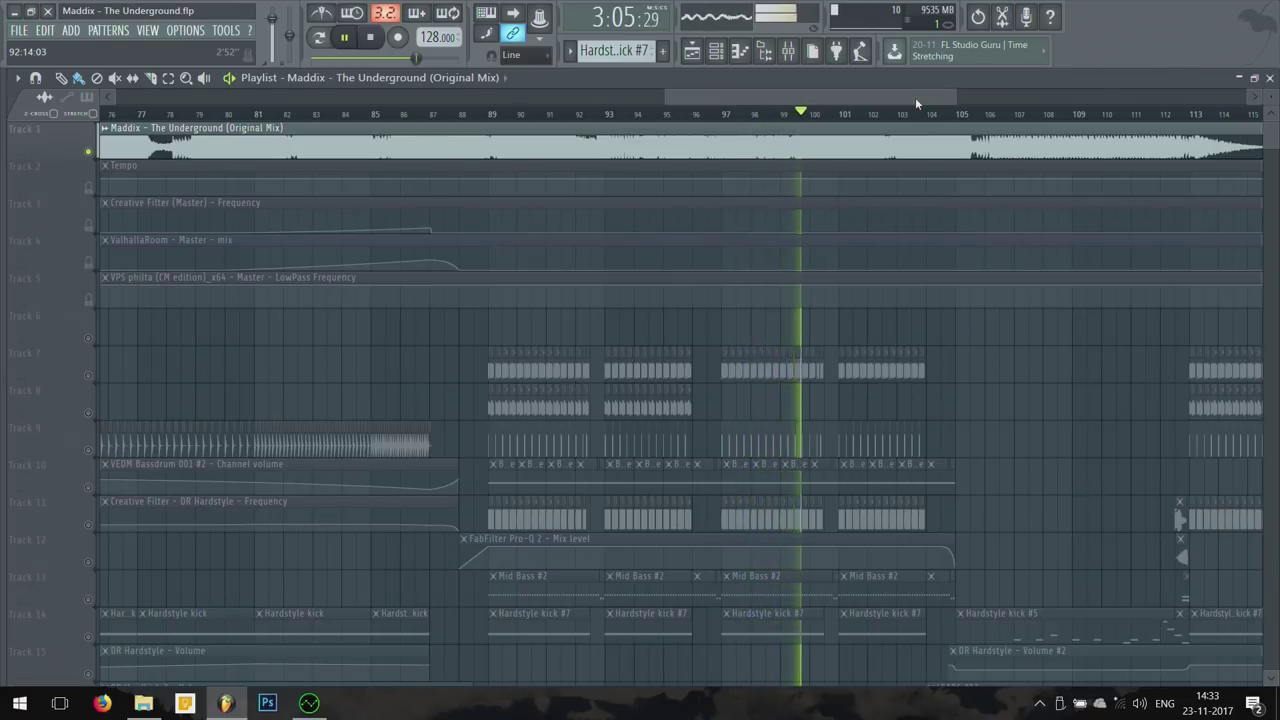
scroll(929, 320, "down", 5)
scroll(646, 354, "down", 5)
scroll(600, 360, "up", 2)
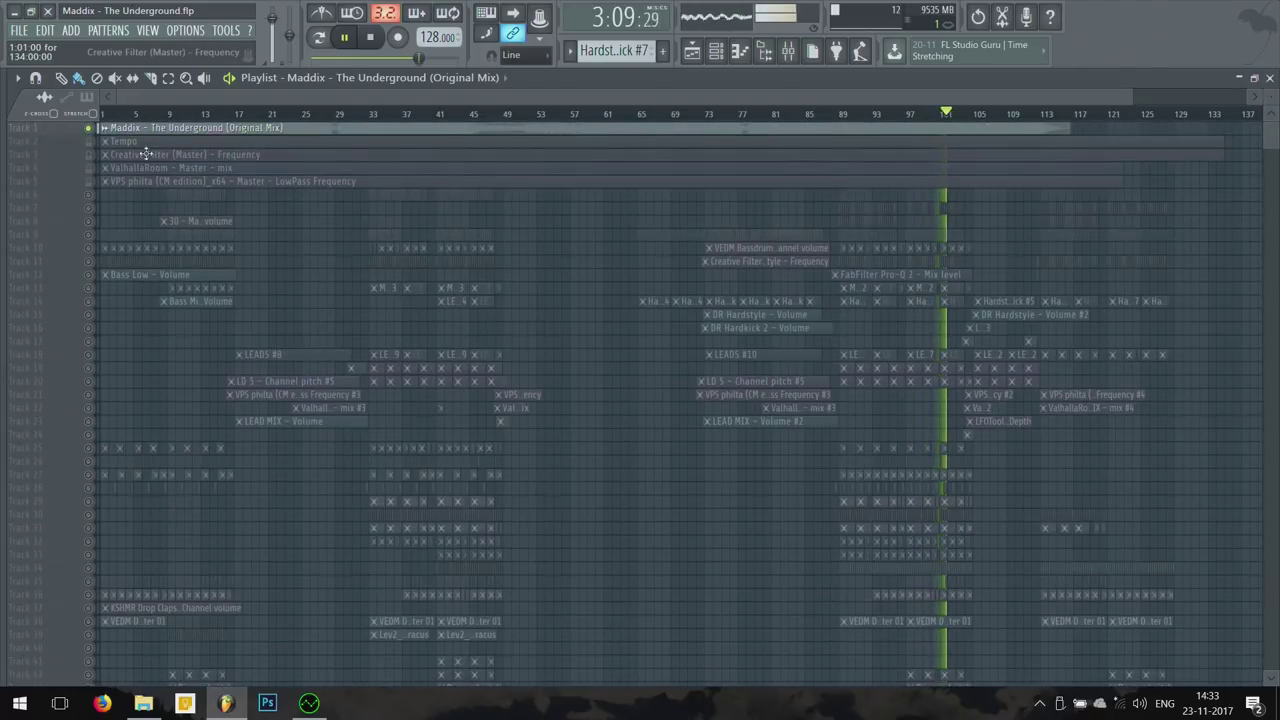
Step: Stop the playback and look over the kick, bass, lead and automation clips on tracks 4 to 23
key("space")
scroll(338, 128, "up", 3)
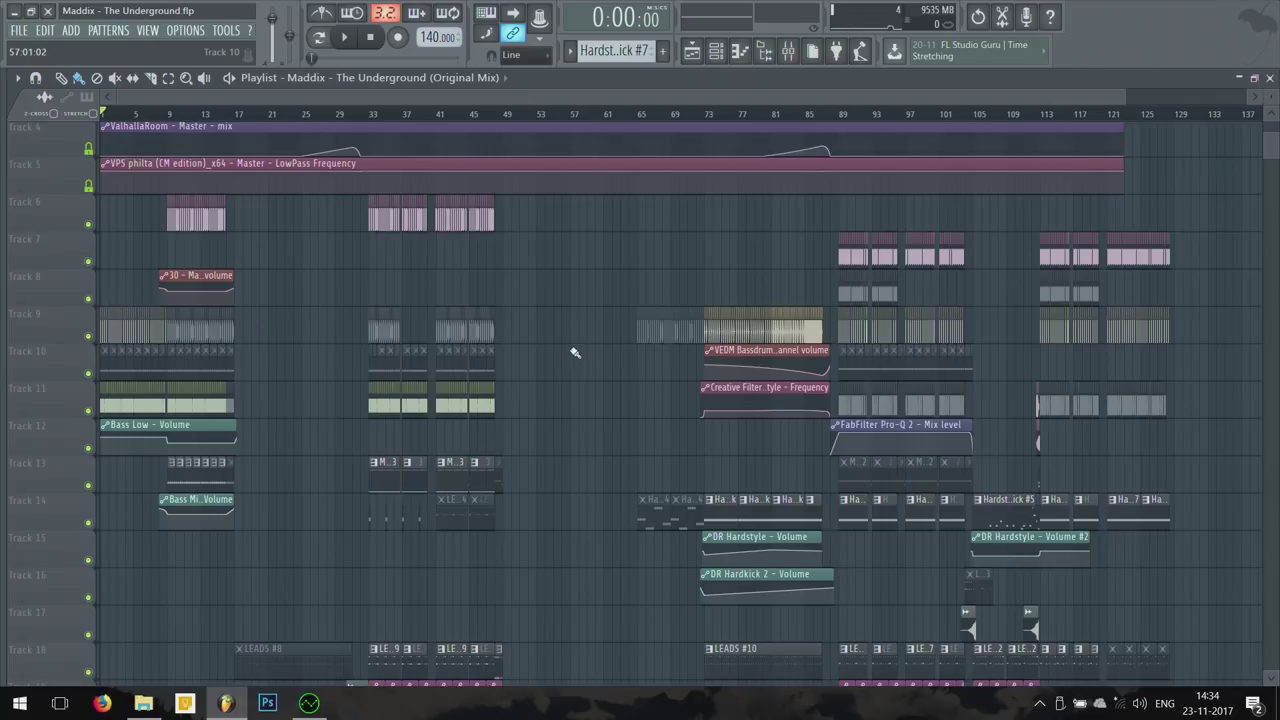
scroll(575, 352, "down", 5)
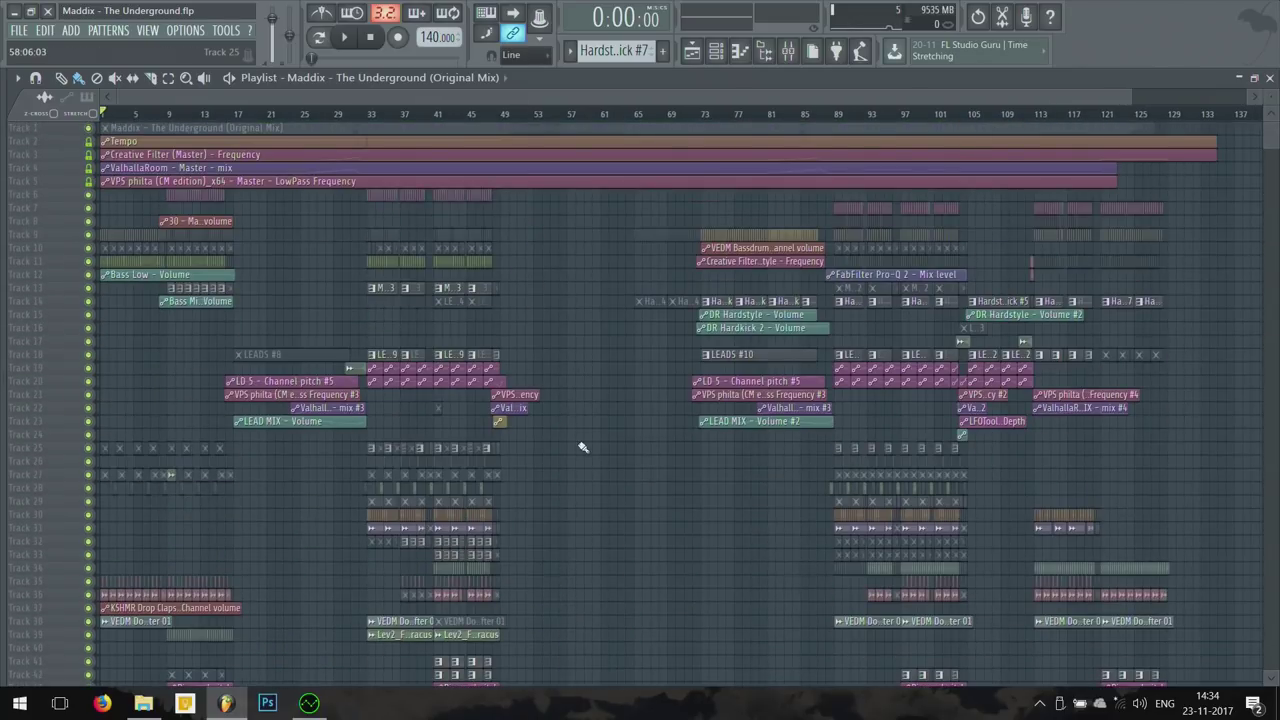
scroll(575, 433, "up", 5)
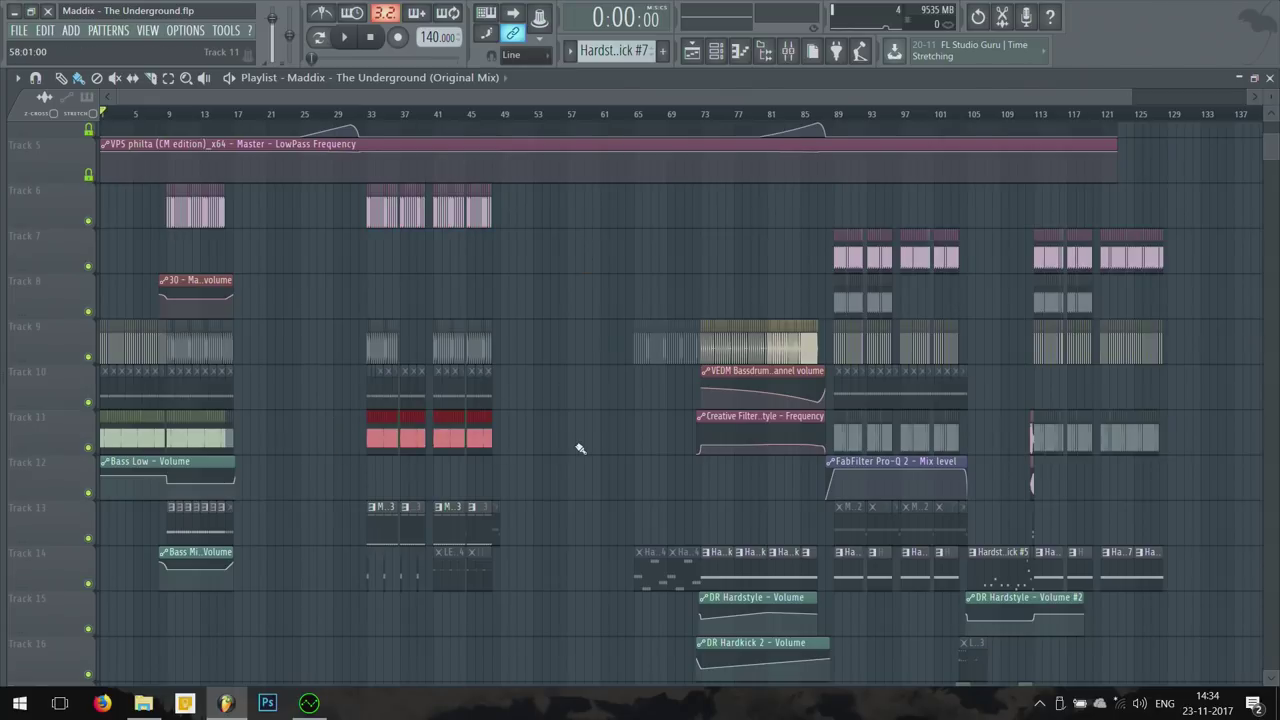
scroll(571, 431, "down", 3)
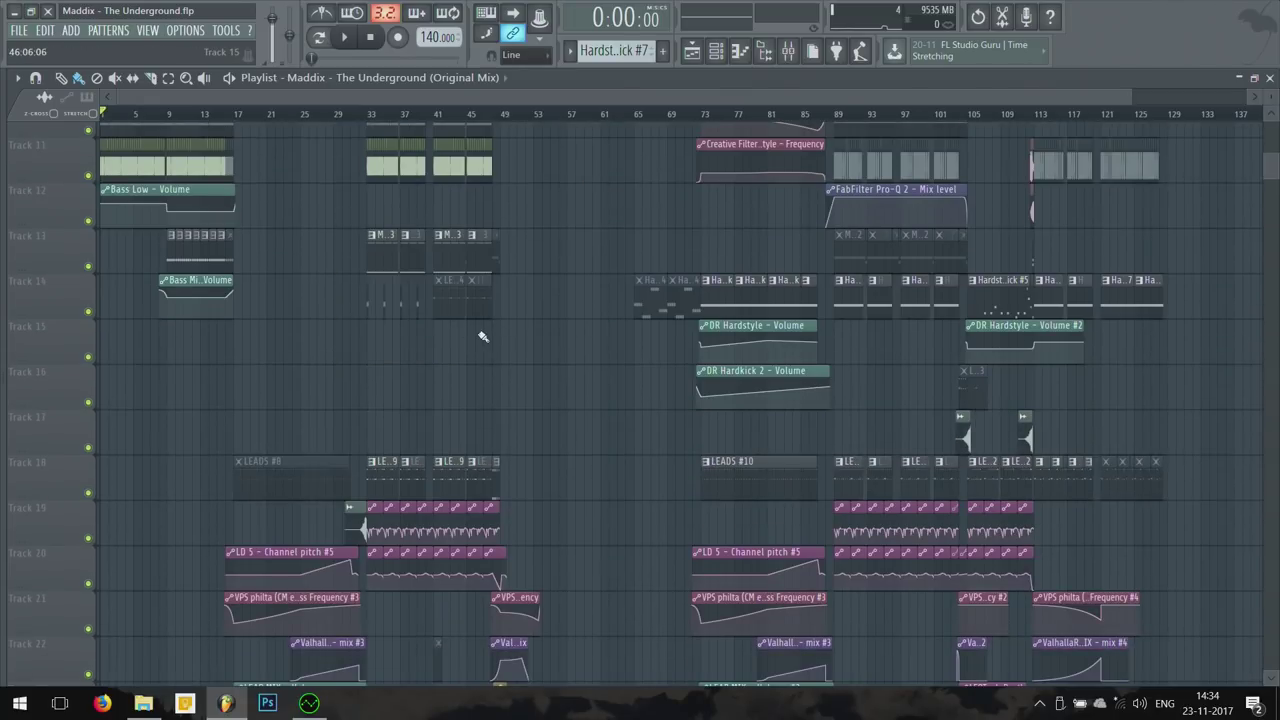
scroll(443, 301, "down", 1)
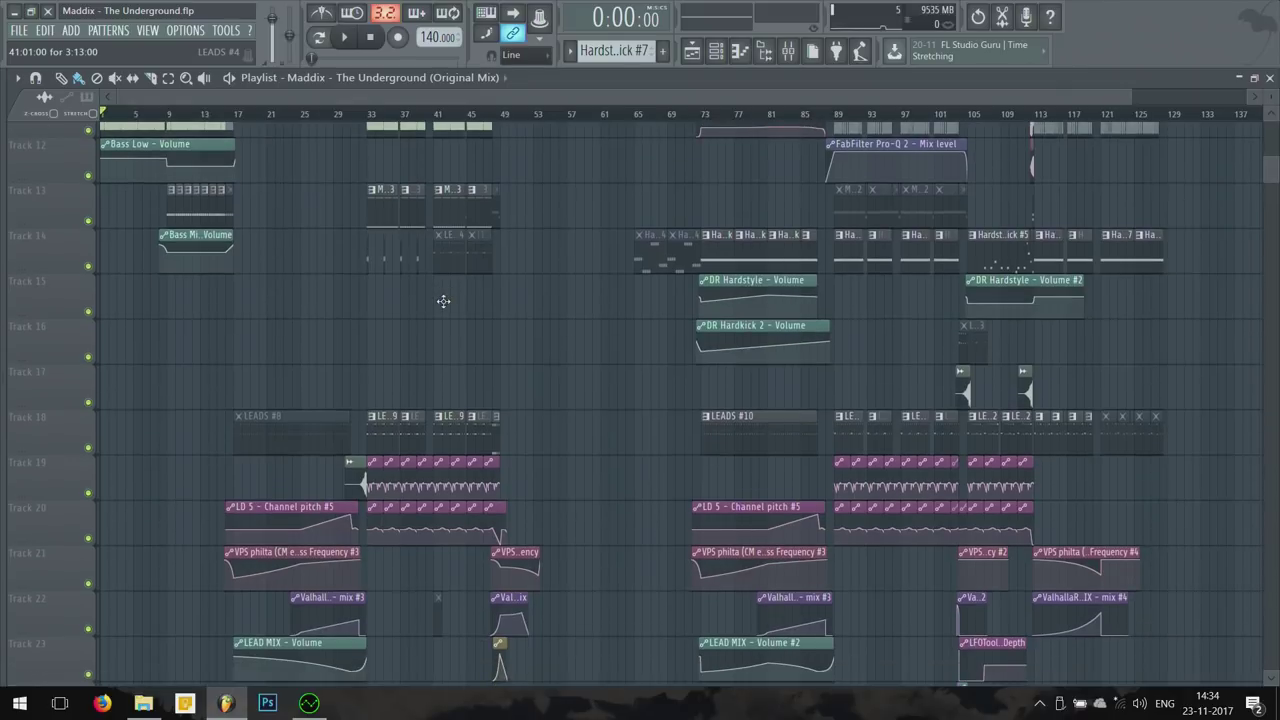
Step: Examine the first drop's LEADS #9 and stab clips from bar 33, and look over the fill and break tracks
scroll(443, 301, "down", 4)
scroll(371, 303, "up", 5)
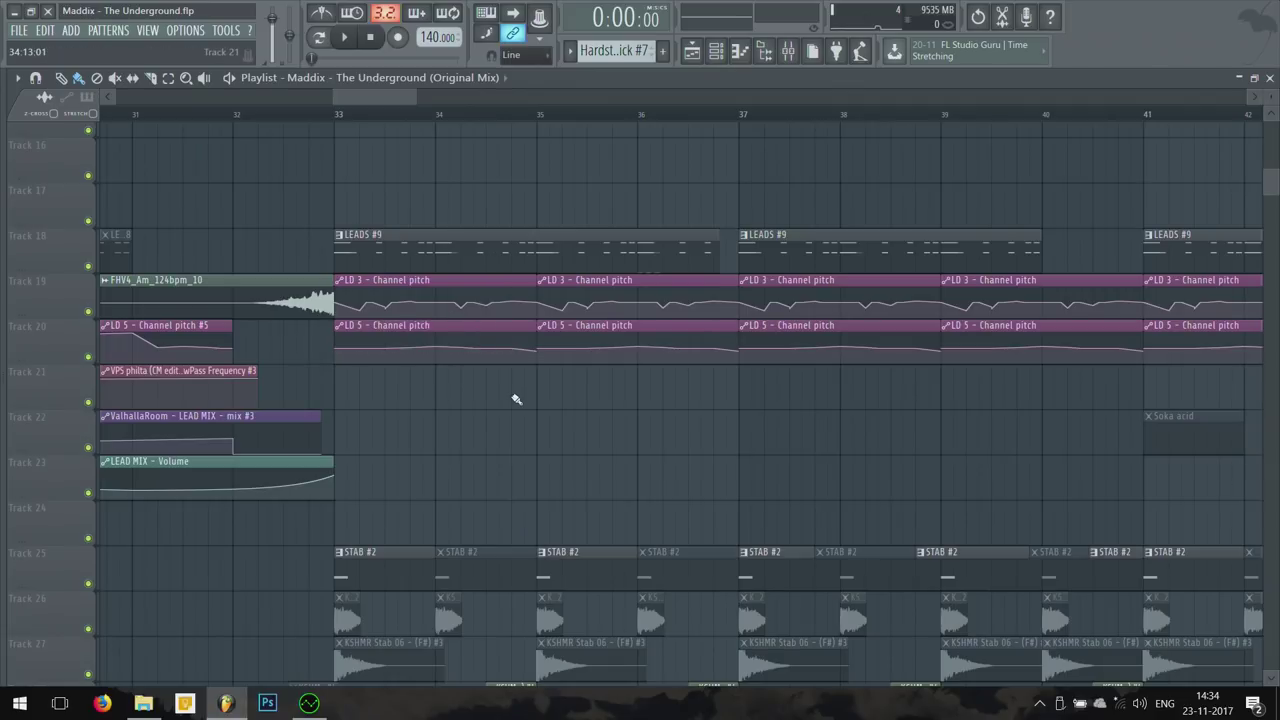
scroll(516, 399, "down", 5)
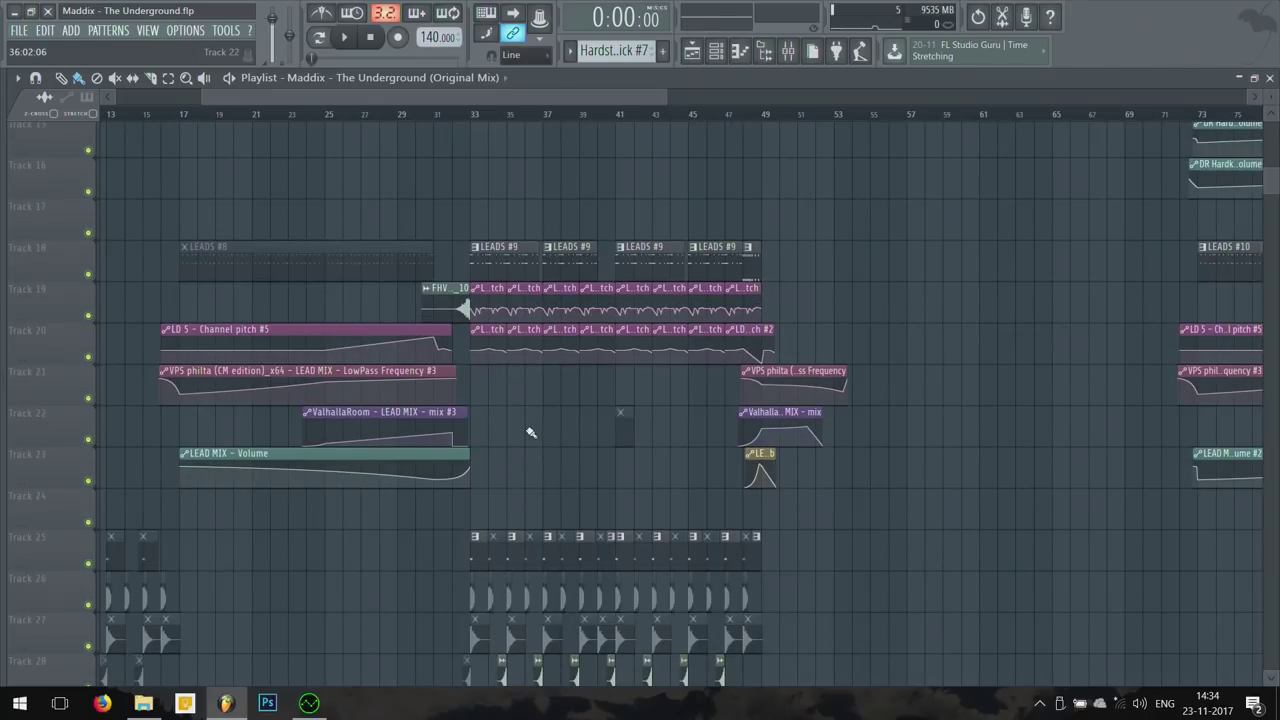
scroll(532, 430, "down", 5)
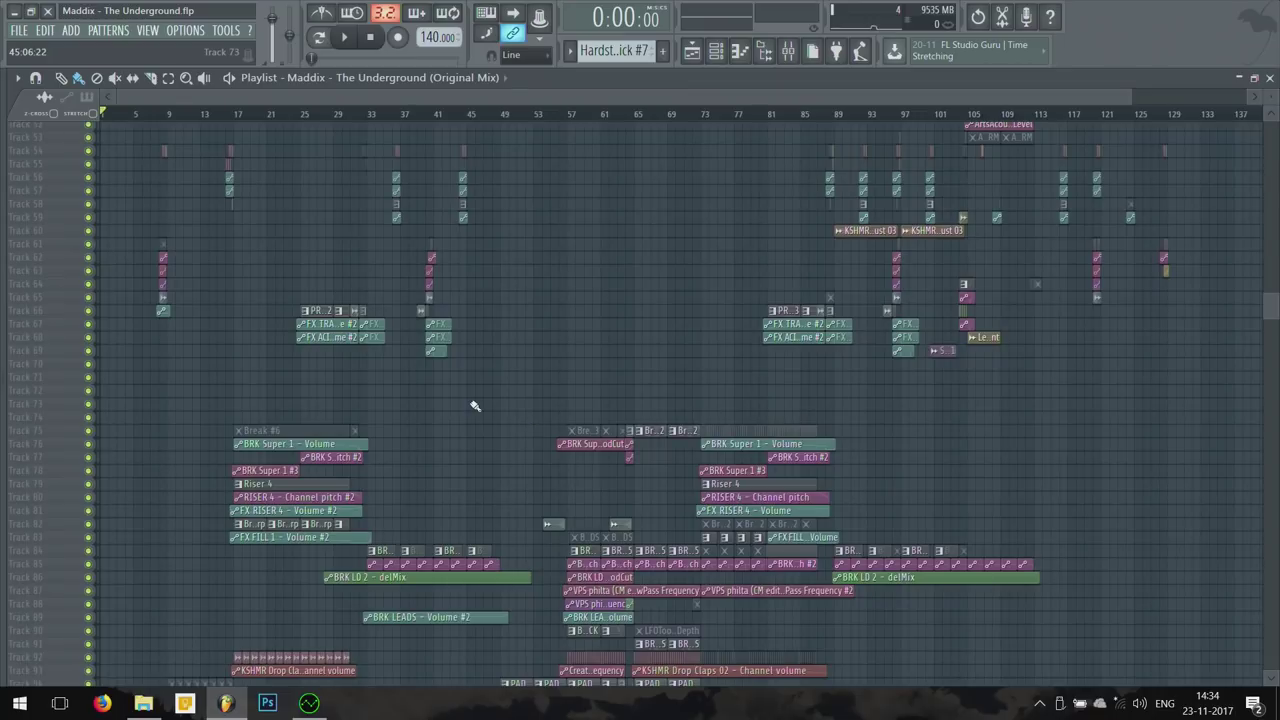
scroll(480, 420, "up", 8)
scroll(378, 156, "up", 2)
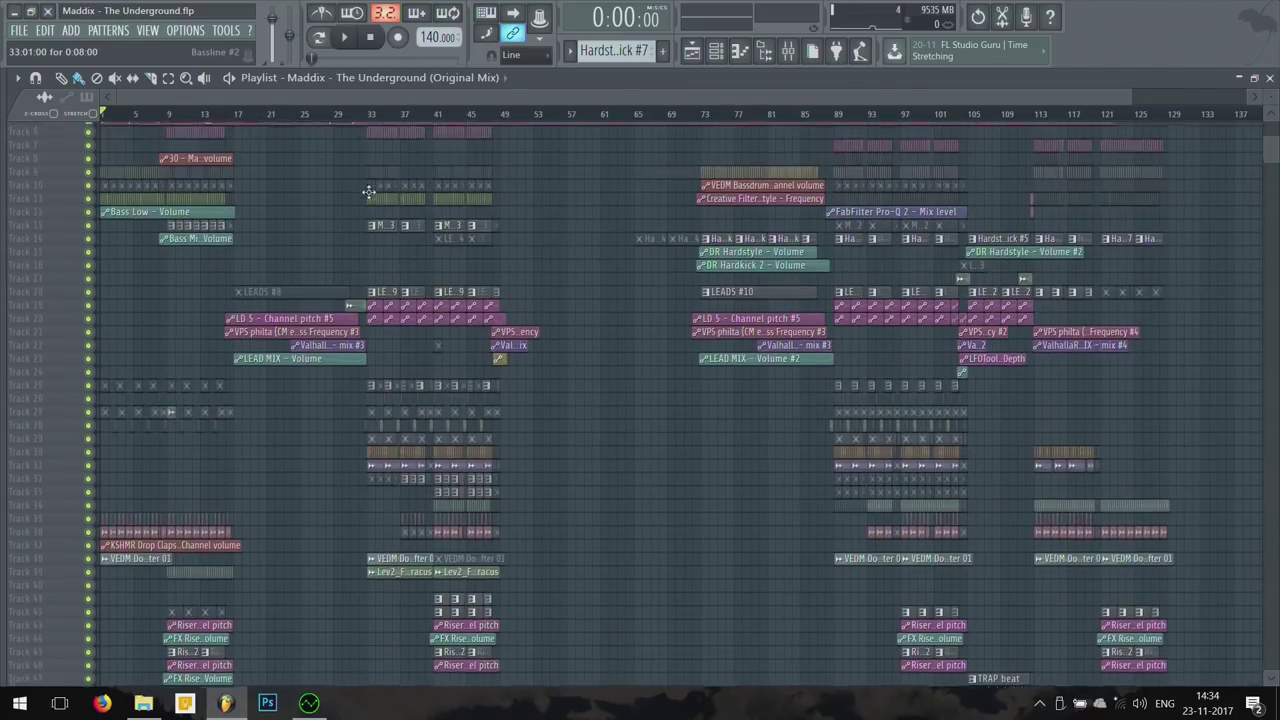
Step: Highlight the first drop's clips and the main break's clips by selecting each group, and clear the selection
left_click_drag(439, 187, 366, 623)
scroll(486, 552, "down", 1)
scroll(694, 403, "down", 20)
left_click_drag(532, 240, 854, 580)
left_click(866, 578)
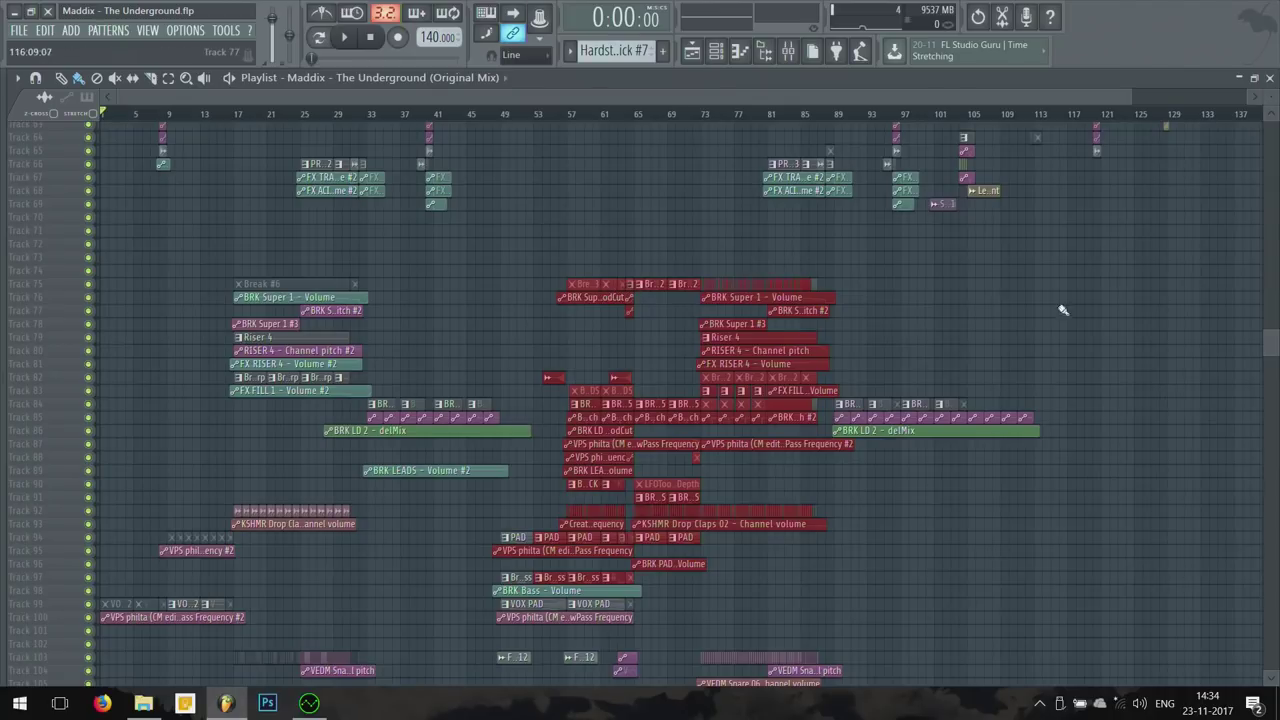
left_click(688, 214)
Step: Open the mixer again to show the FX send tracks and the group mix tracks
scroll(651, 218, "up", 15)
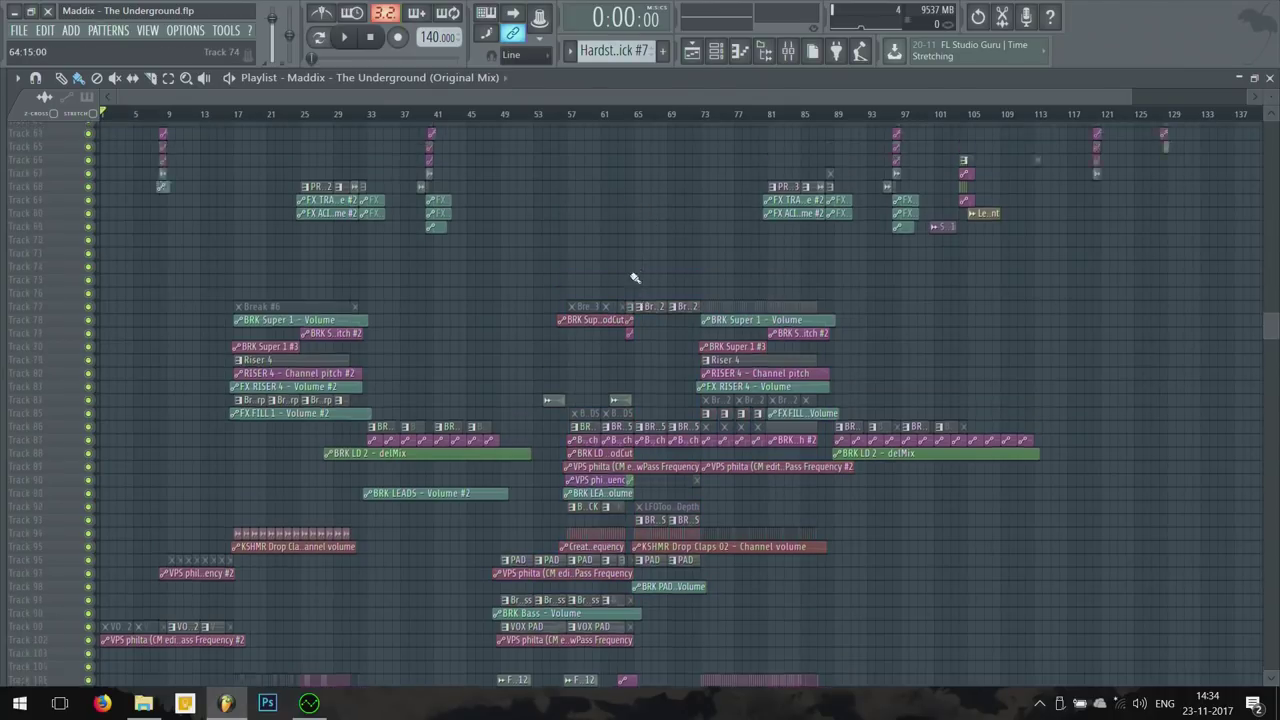
key("F9")
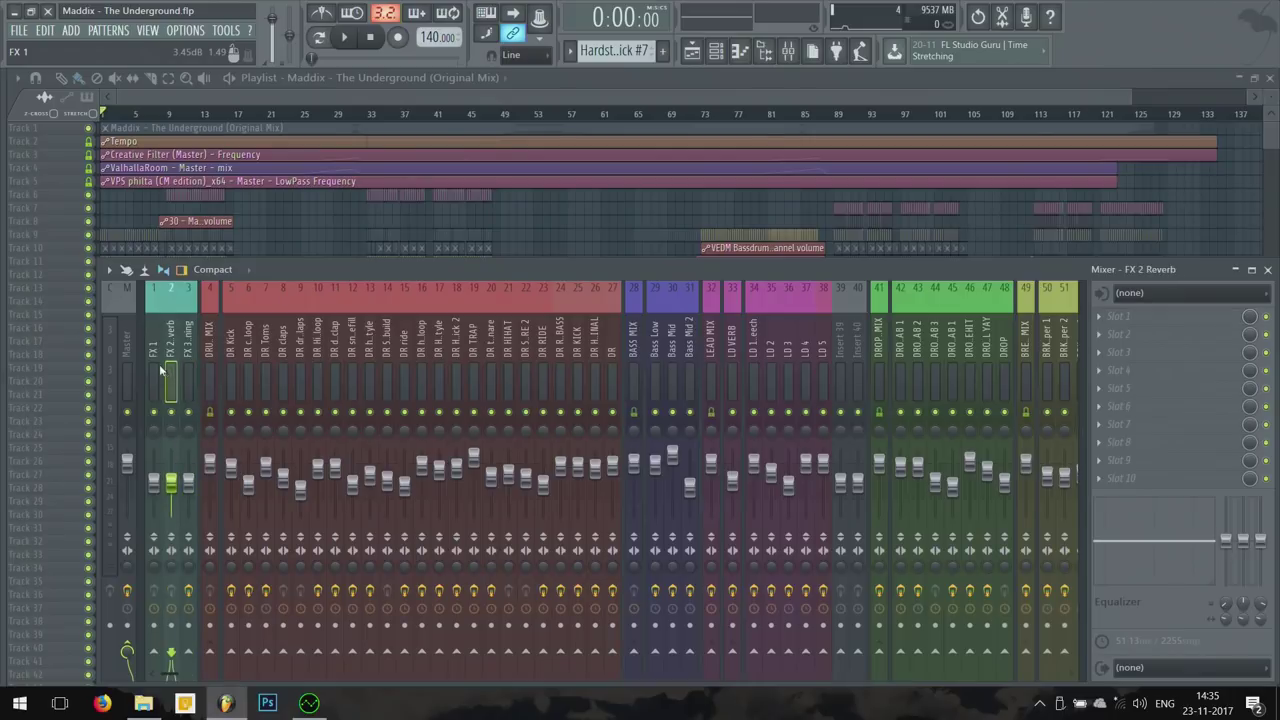
Step: Look over the FX send tracks in the mixer and check the LFOTool on the FX 3 Panning track
left_click(153, 368)
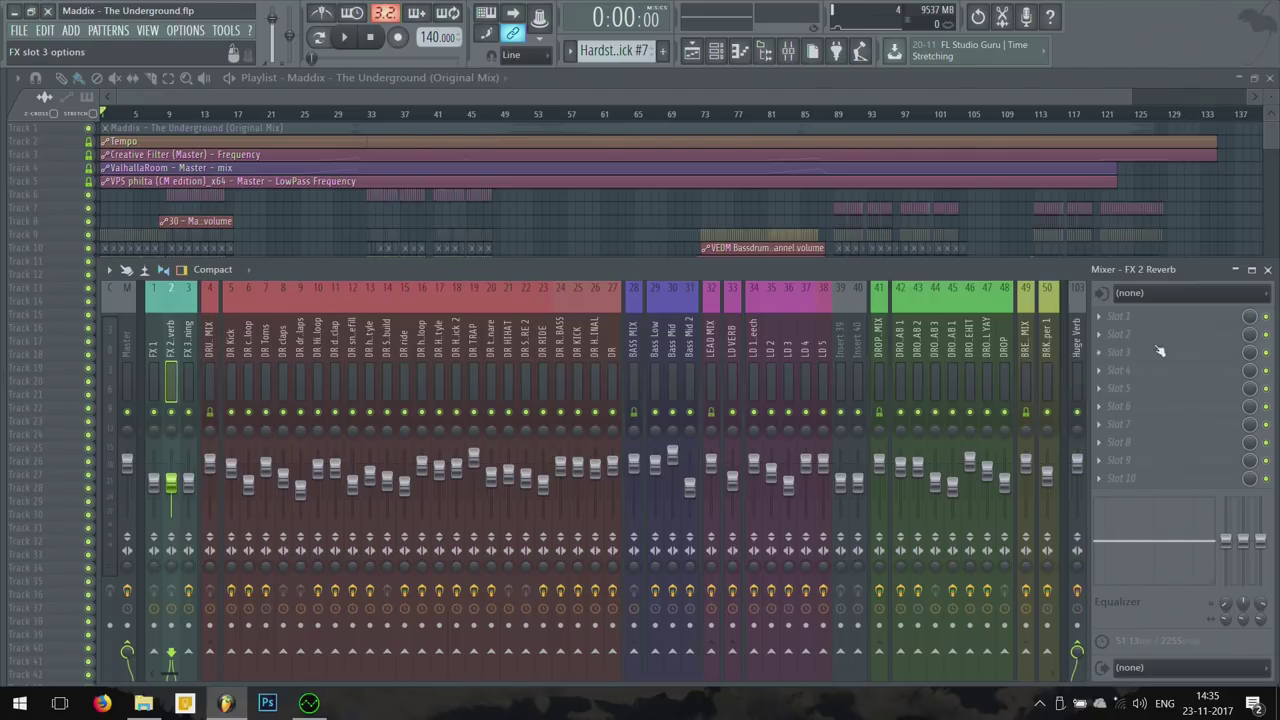
left_click(193, 364)
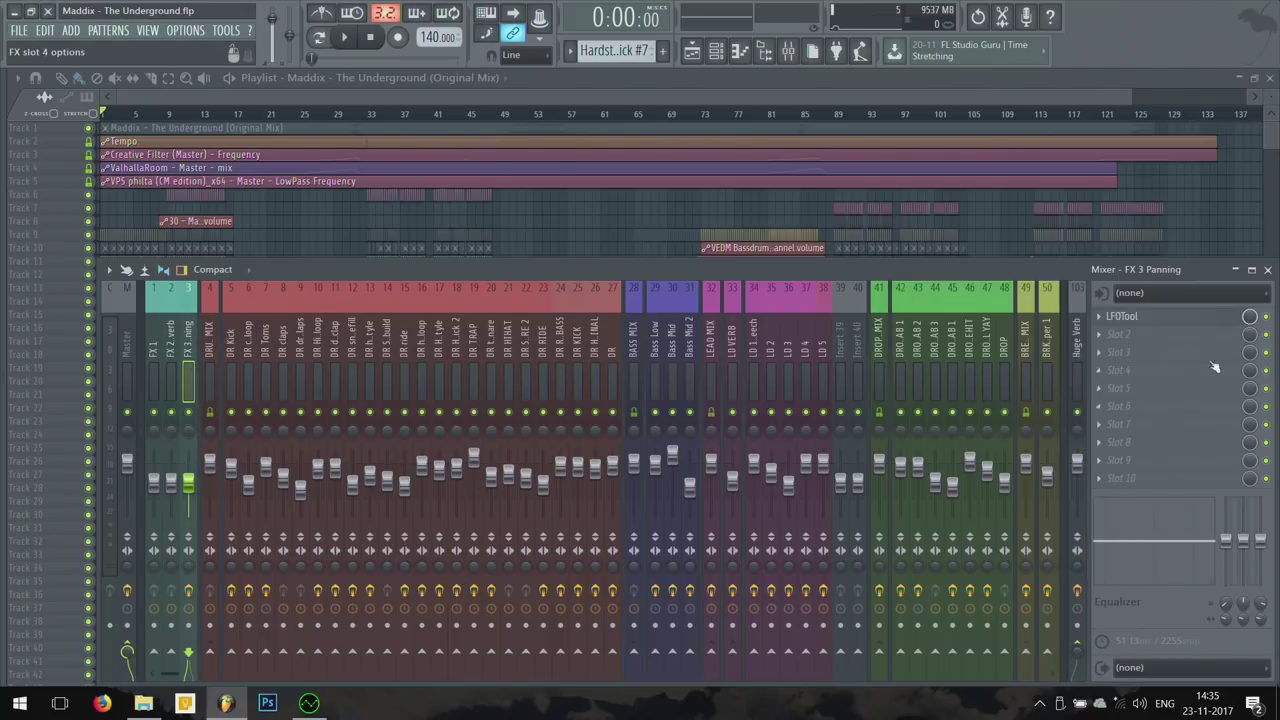
left_click(1186, 320)
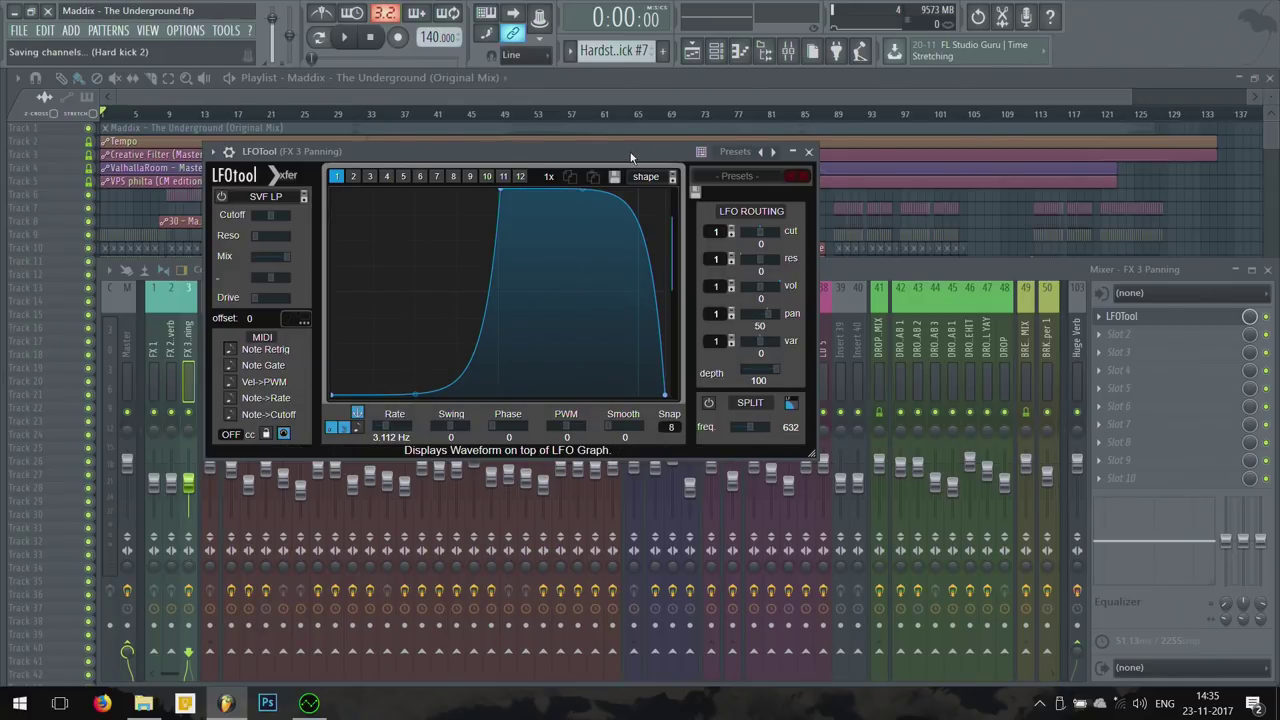
left_click(806, 156)
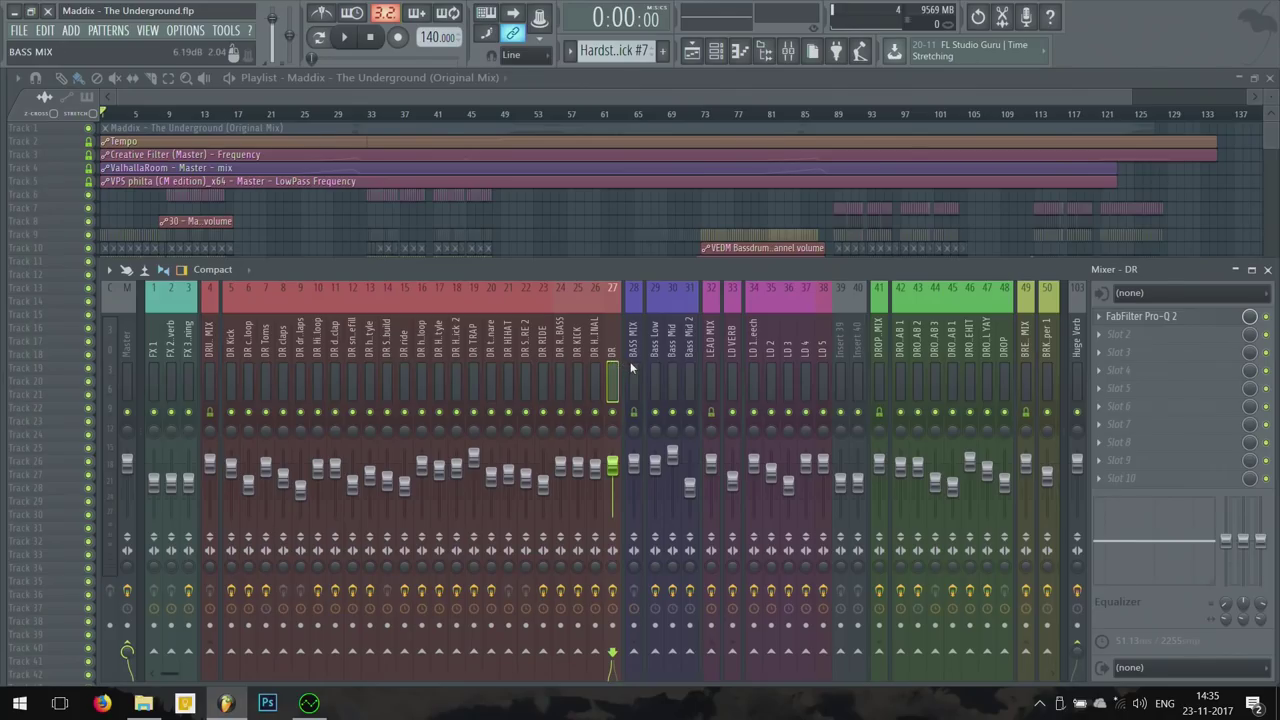
Step: Look through the effect slots of the BASS MIX, Bass Low, Bass Mid and Bass Mid 2 tracks
left_click(634, 372)
left_click(655, 372)
left_click(672, 372)
left_click(690, 373)
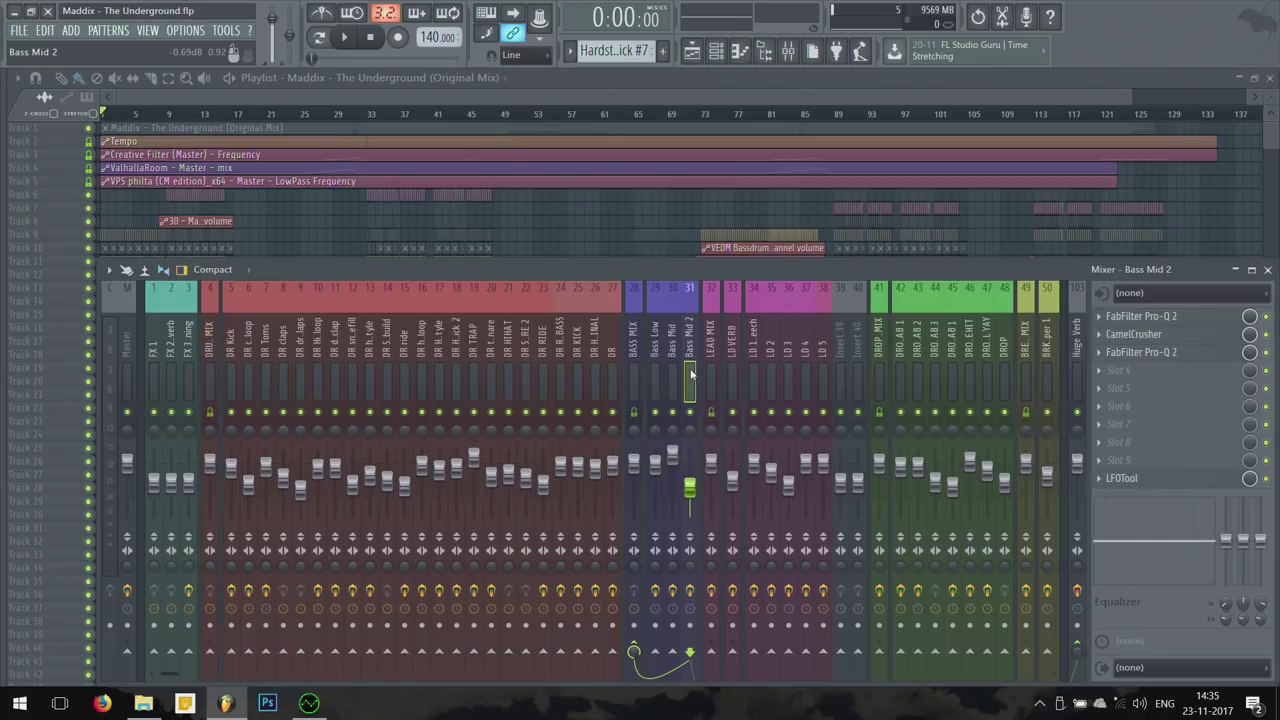
Step: Look through the lead tracks in the mixer, from LD VERB to LD 5, and show the LEAD MIX group's effects
scroll(600, 378, "right", 5)
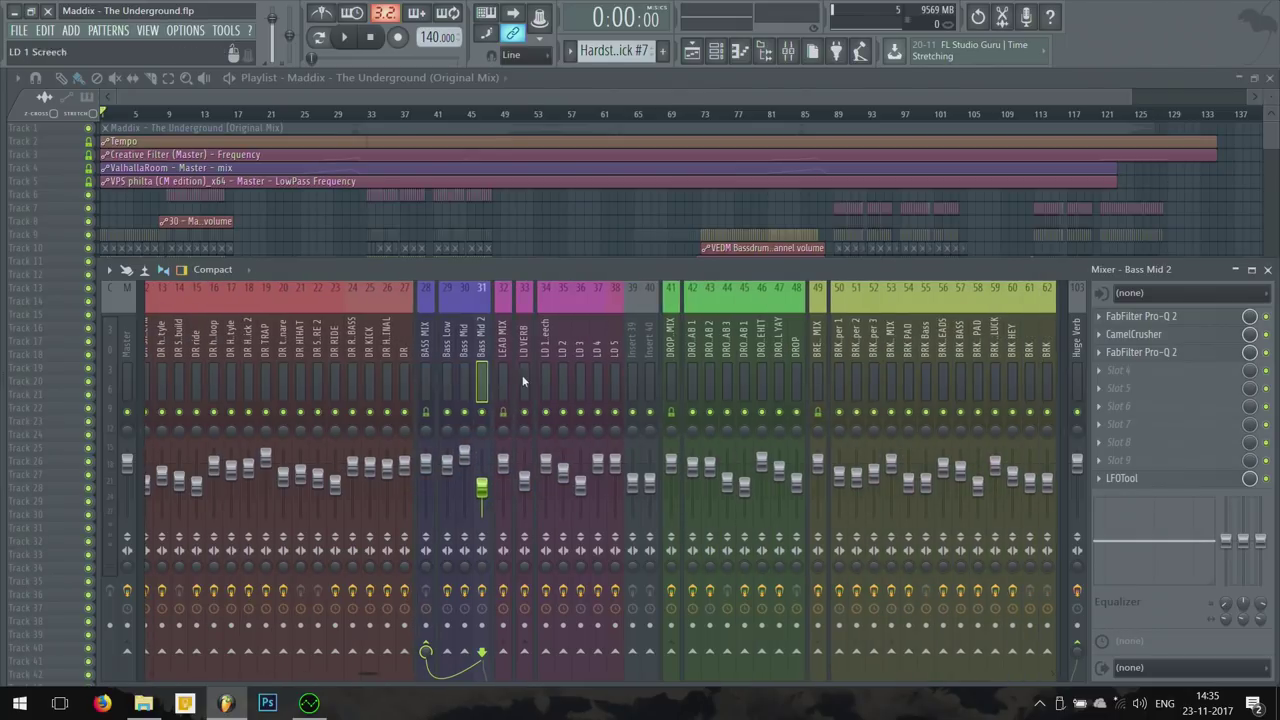
left_click(503, 370)
left_click(562, 370)
left_click(597, 370)
left_click(649, 370)
left_click(597, 372)
left_click(545, 372)
left_click(524, 372)
left_click(505, 370)
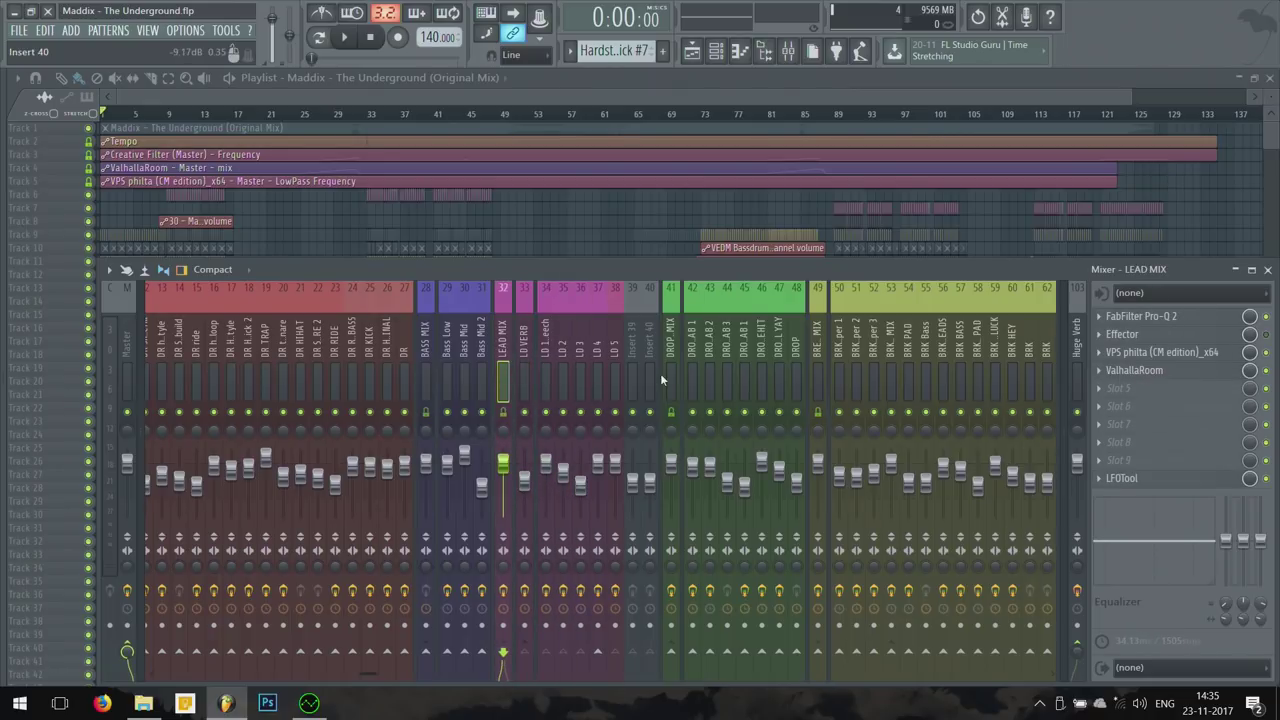
Step: Look through the drop synth tracks 42 to 48 and inspect the LFOTool on their DROP SYNTH MIX group track
left_click(712, 372)
left_click(762, 372)
left_click(779, 372)
left_click(797, 378)
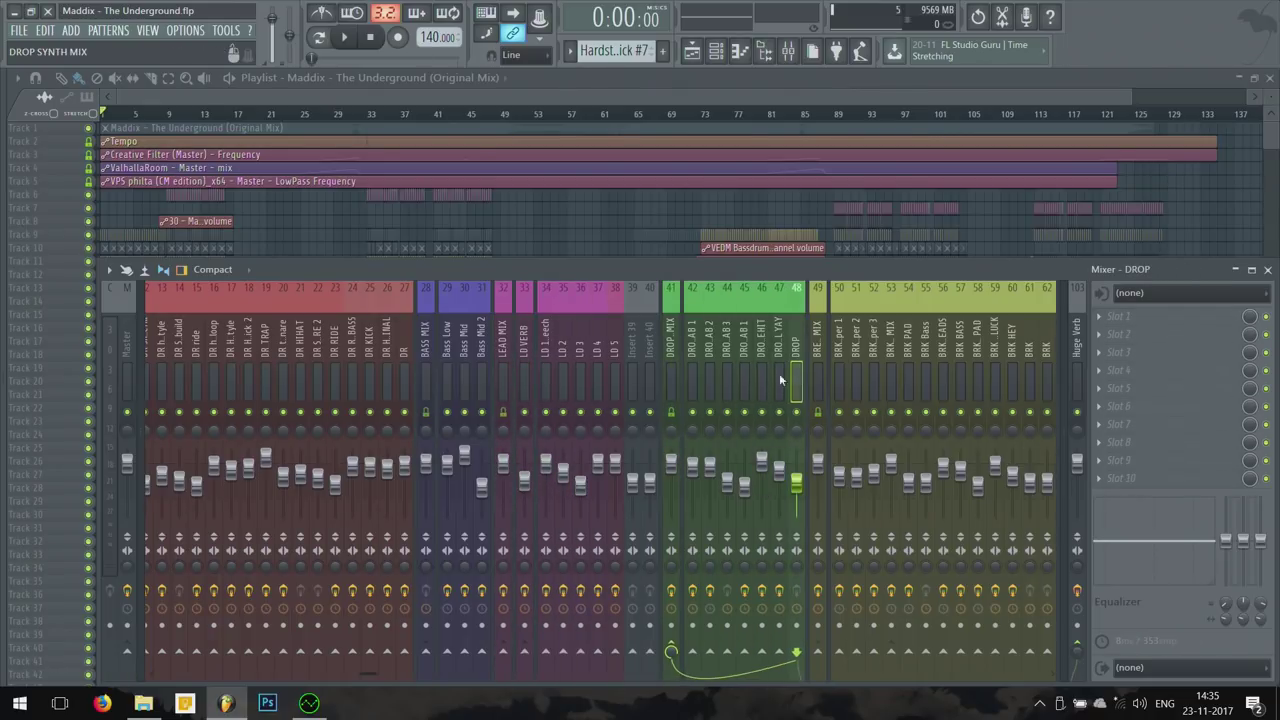
left_click(710, 372)
left_click(692, 370)
left_click(672, 365)
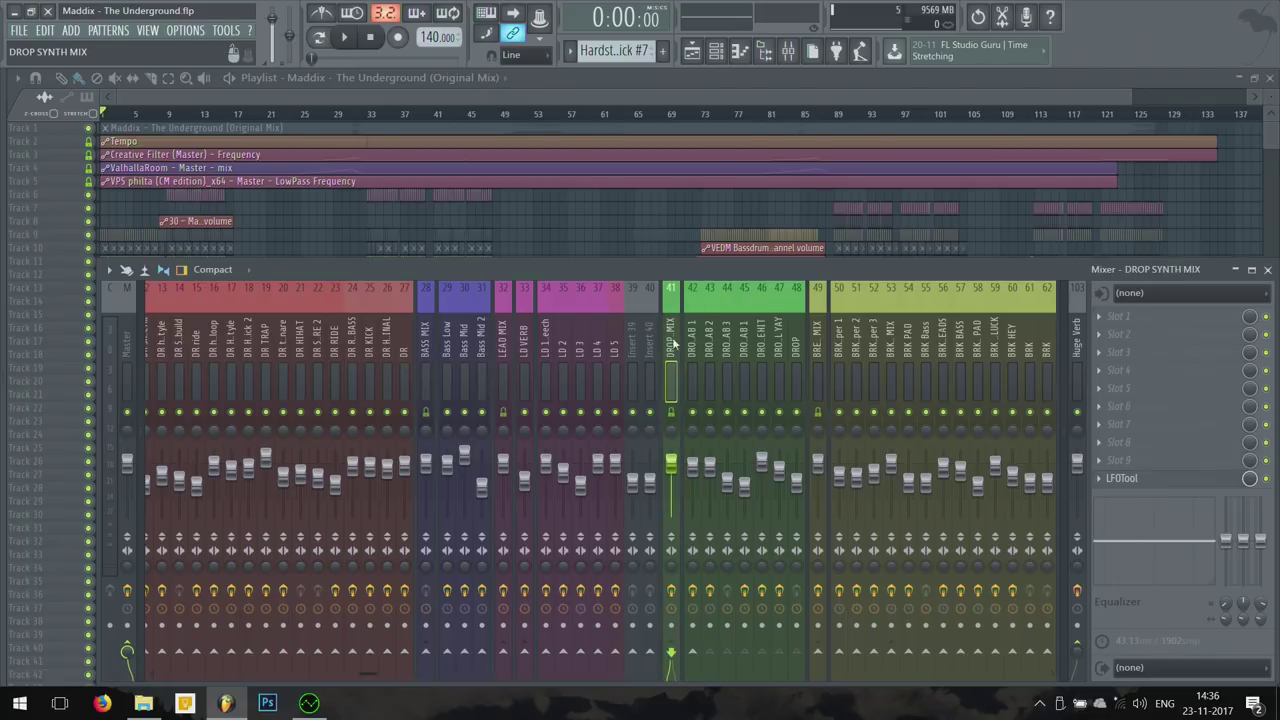
left_click(1180, 480)
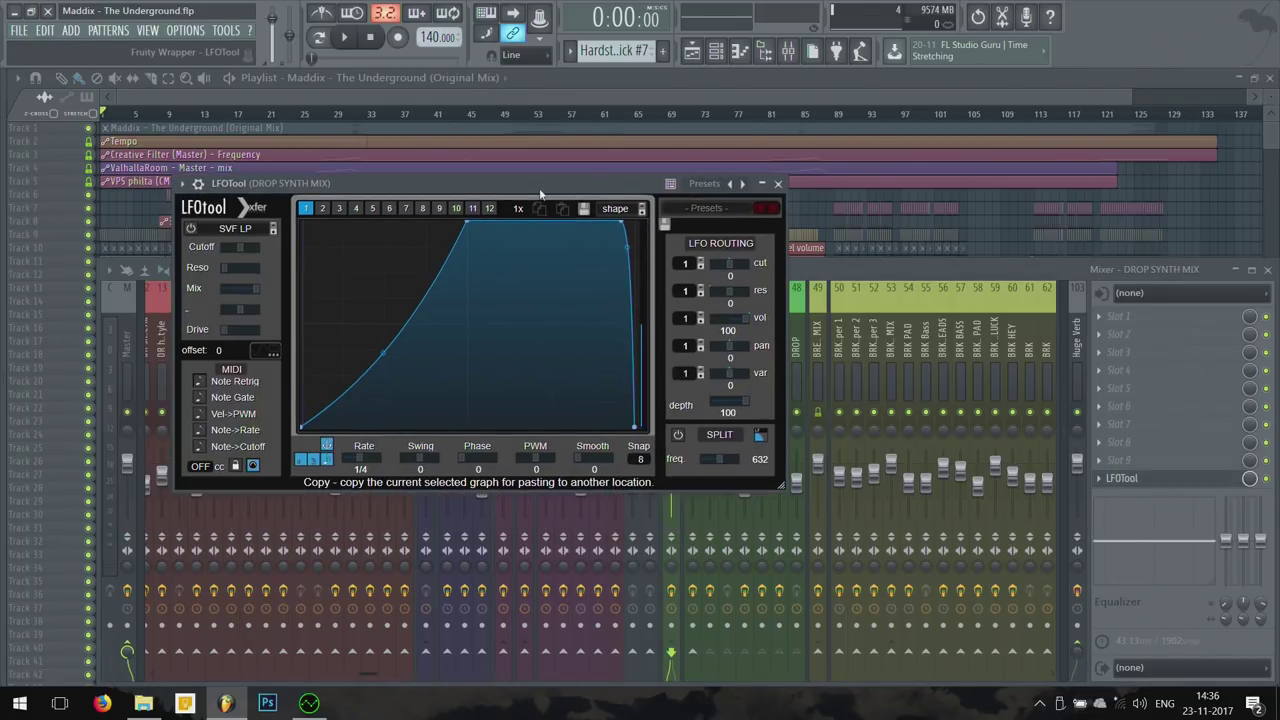
key("Escape")
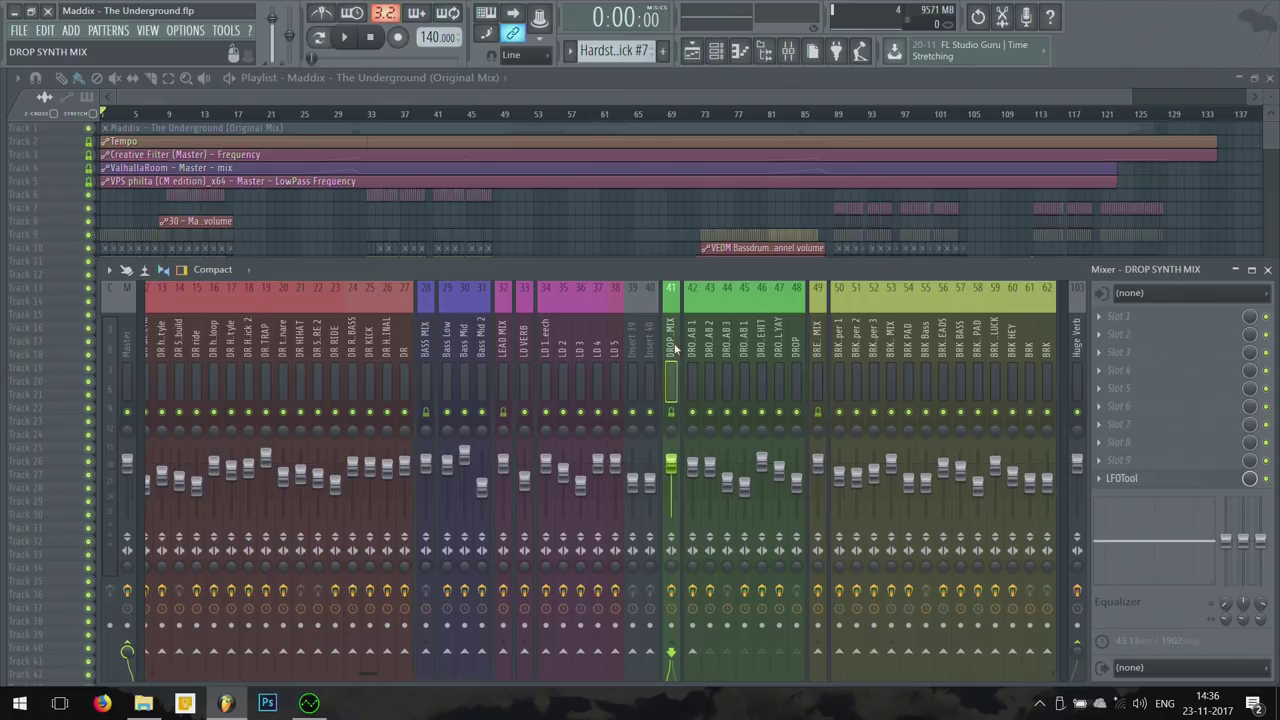
Step: Look over the break tracks in the mixer, including the effects on BRK PLUCK
scroll(472, 361, "right", 5)
left_click(632, 368)
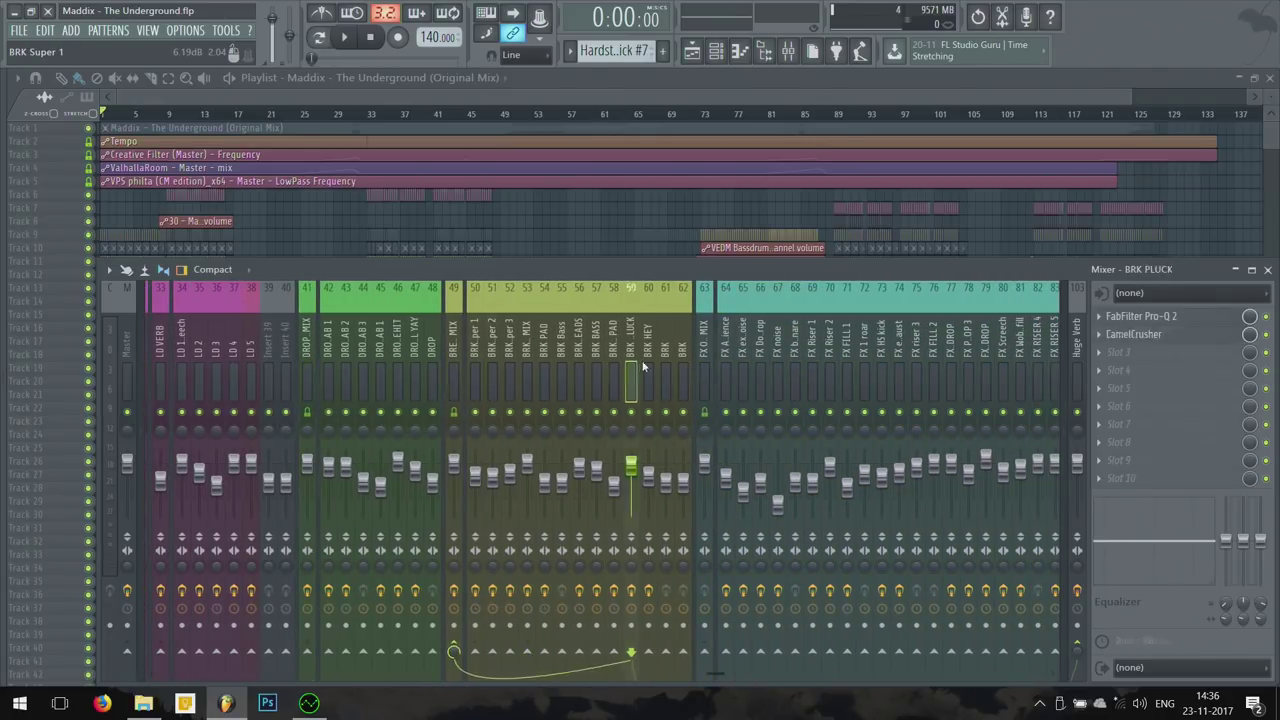
left_click(684, 368)
Step: Look through the FX tracks 64 to 86 in the mixer and show their FX OVERIG MIX group track
scroll(650, 375, "right", 4)
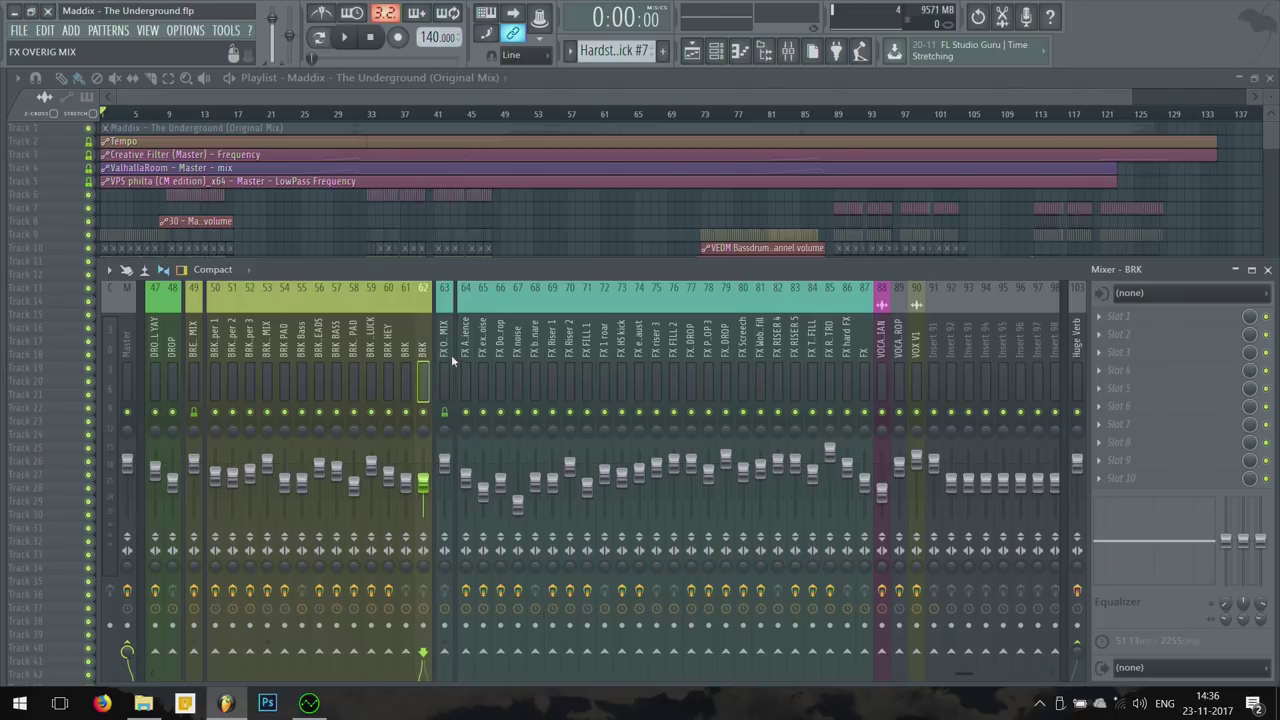
left_click(534, 368)
left_click(757, 368)
left_click(829, 368)
left_click(847, 368)
left_click(795, 368)
left_click(483, 368)
left_click(466, 368)
left_click(444, 368)
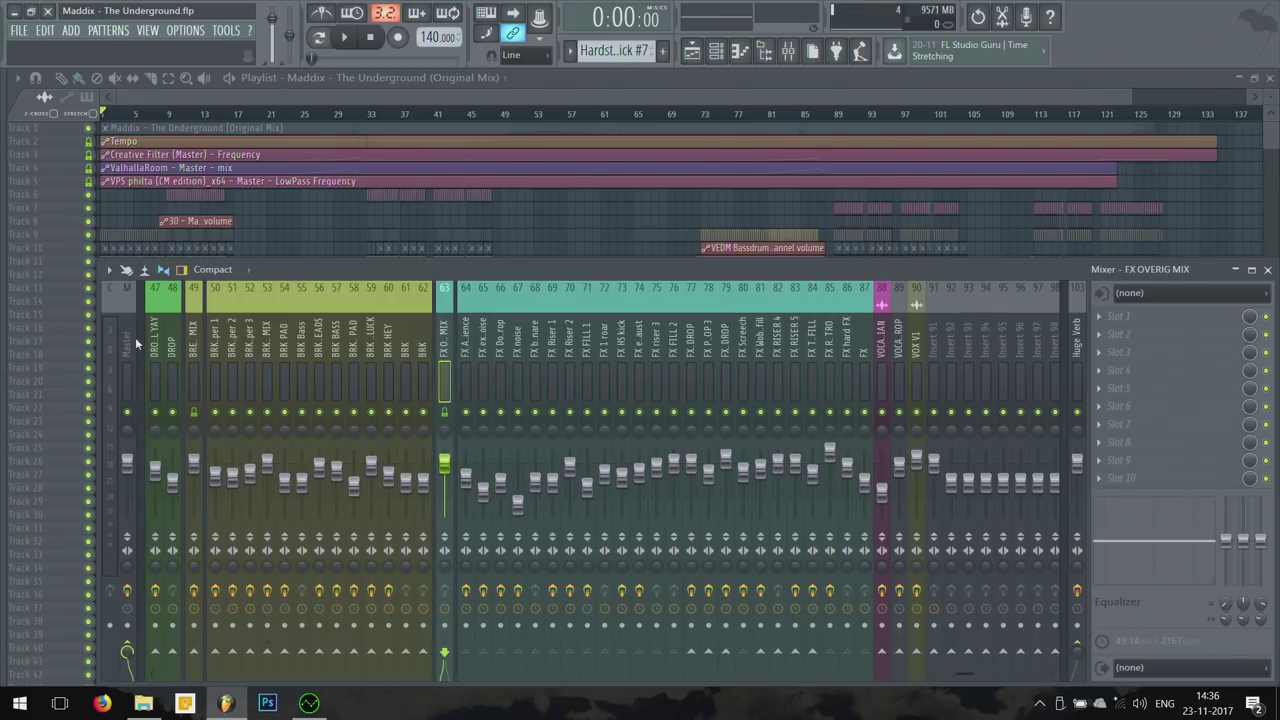
Step: Show the vocal tracks 88 to 90 in the mixer, including VOCAL INDIAN and VOX V1
scroll(736, 374, "right", 1)
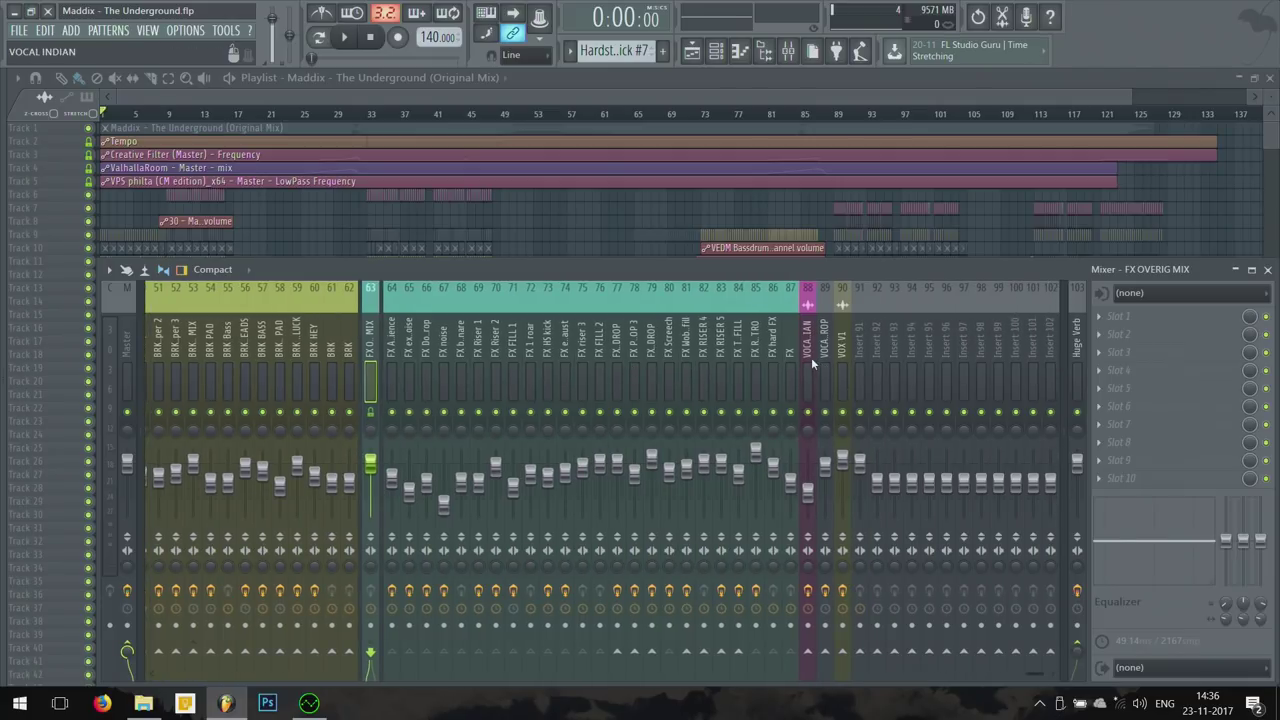
left_click(810, 365)
left_click(825, 370)
left_click(843, 367)
left_click(811, 372)
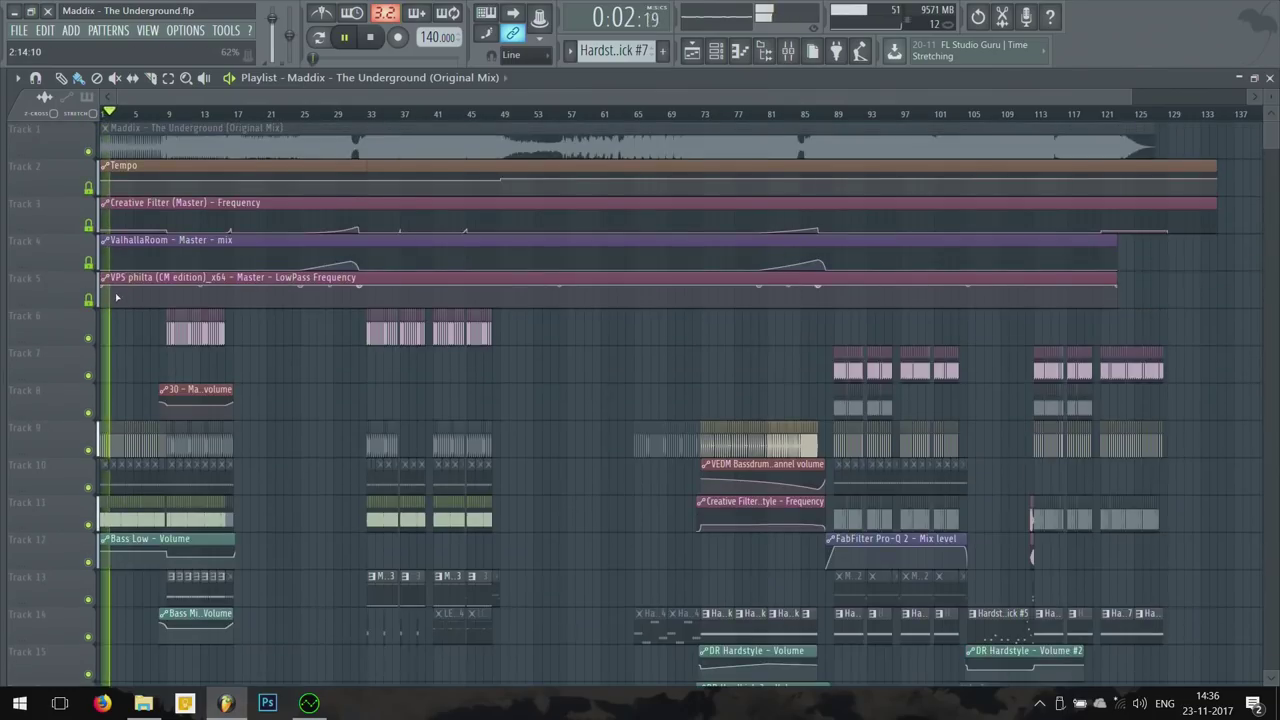
Step: Examine the intro's first kick clip on track 9 and check the VEDM Bassdrum 001 sample's settings and declicking modes
scroll(56, 433, "up", 5)
scroll(60, 436, "up", 2)
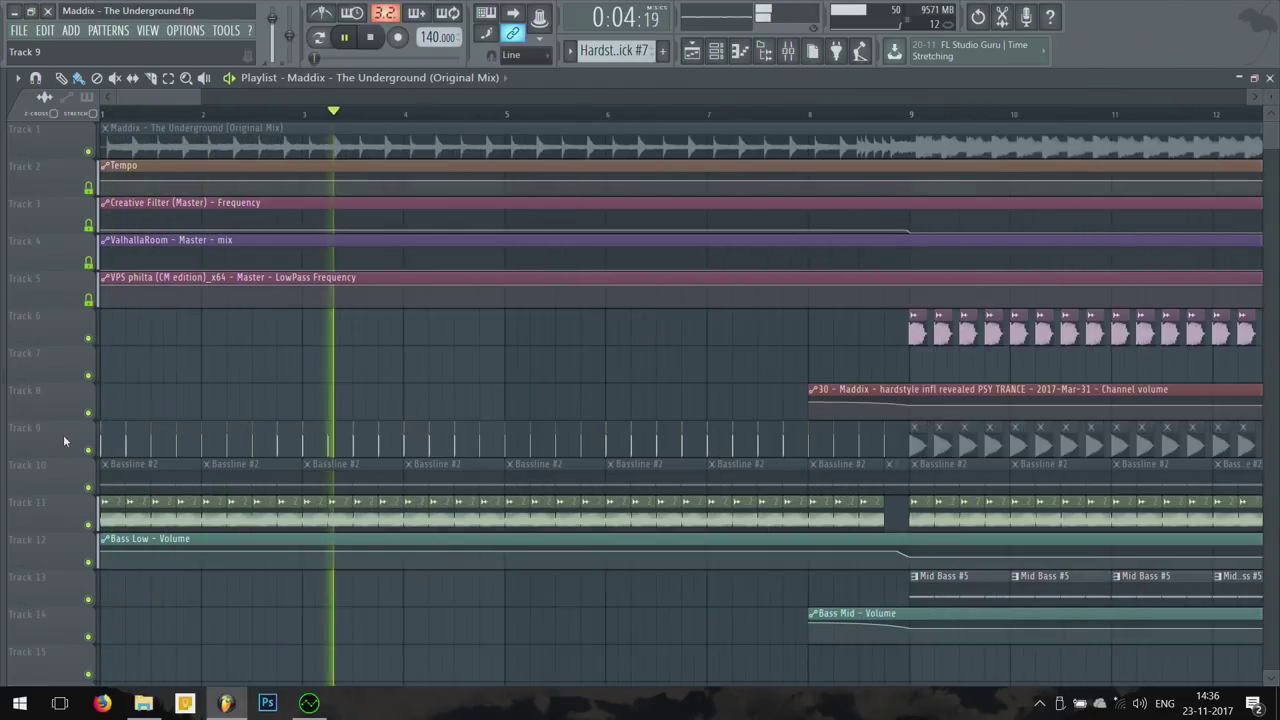
scroll(184, 373, "down", 2)
scroll(184, 373, "down", 1)
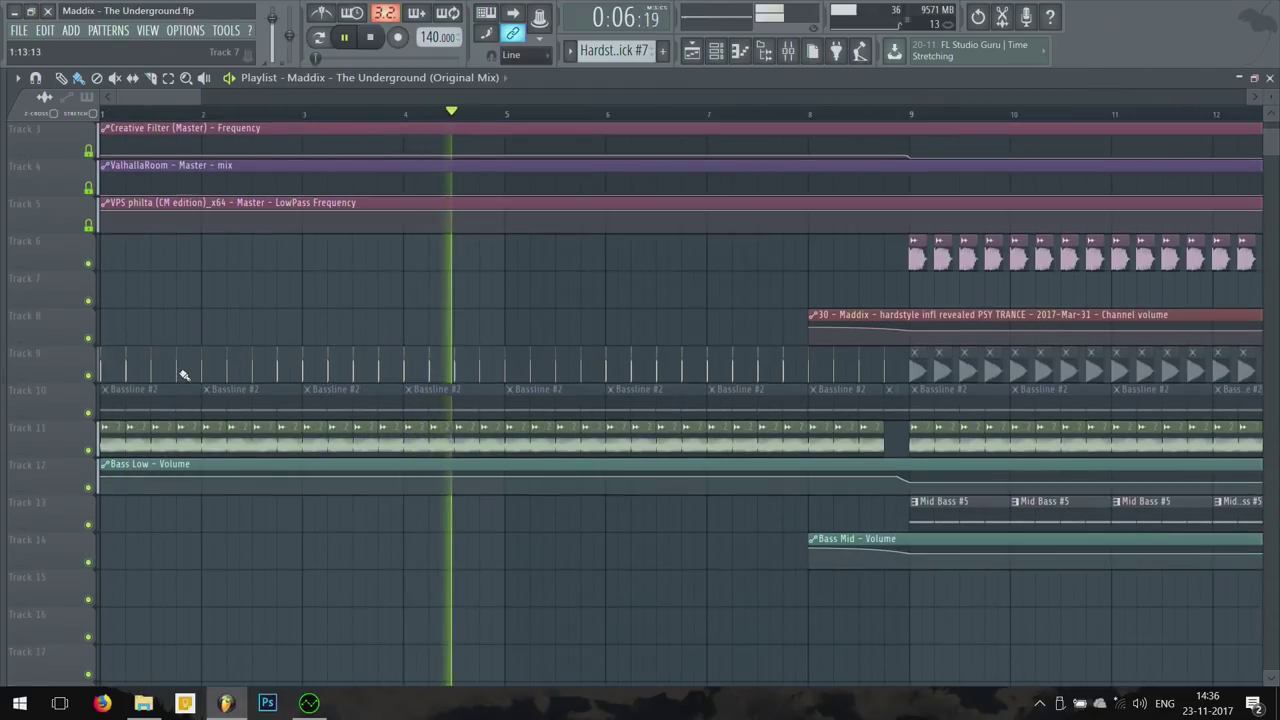
scroll(90, 372, "up", 6)
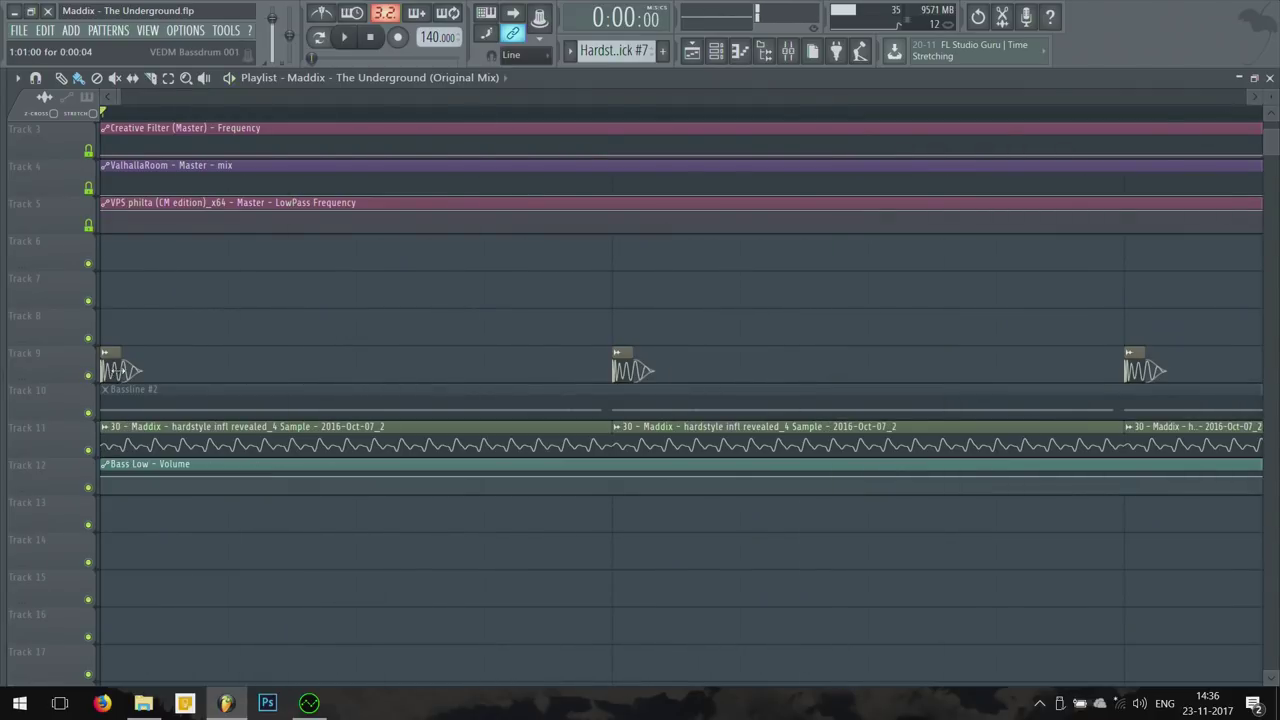
double_click(112, 370)
left_click_drag(314, 243, 615, 160)
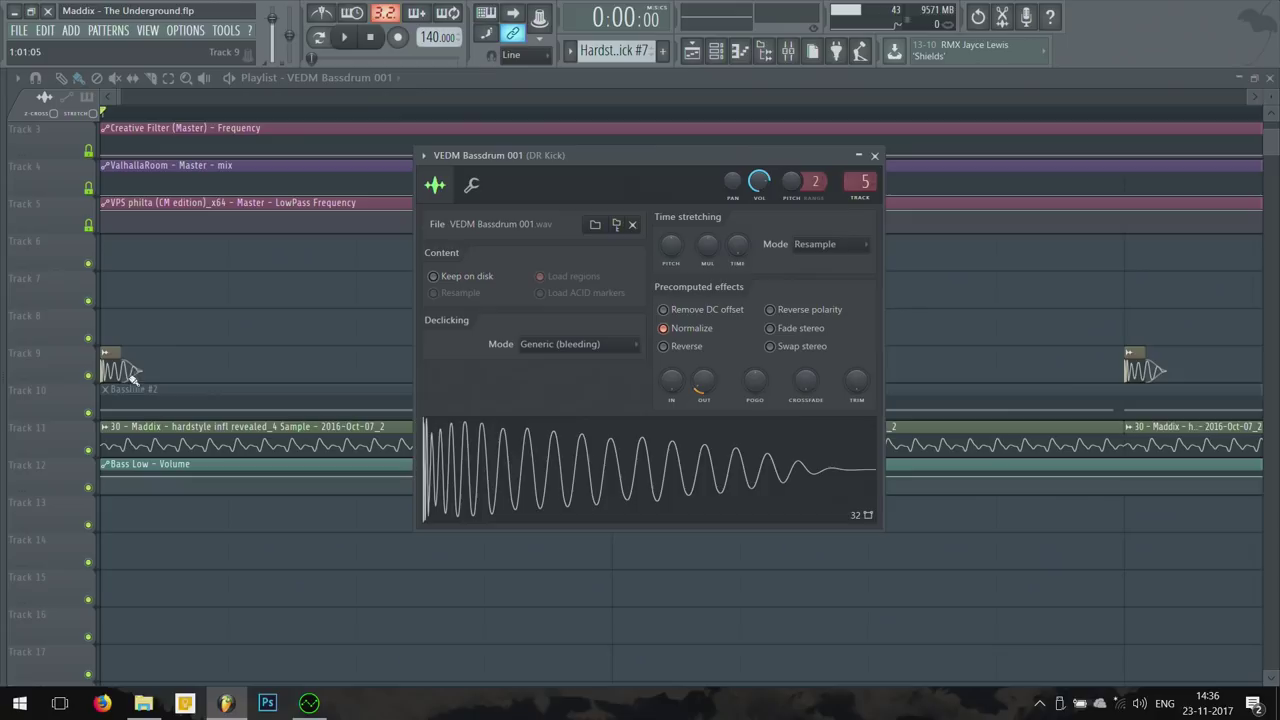
left_click(568, 344)
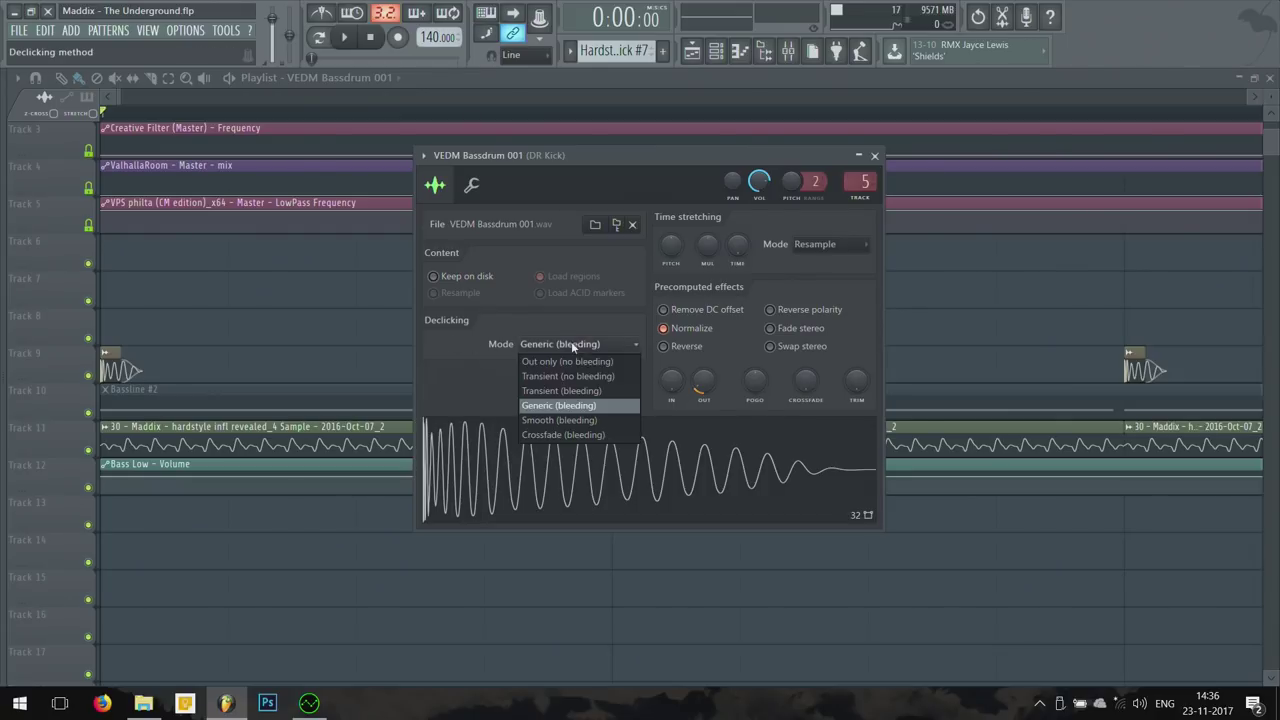
left_click(466, 393)
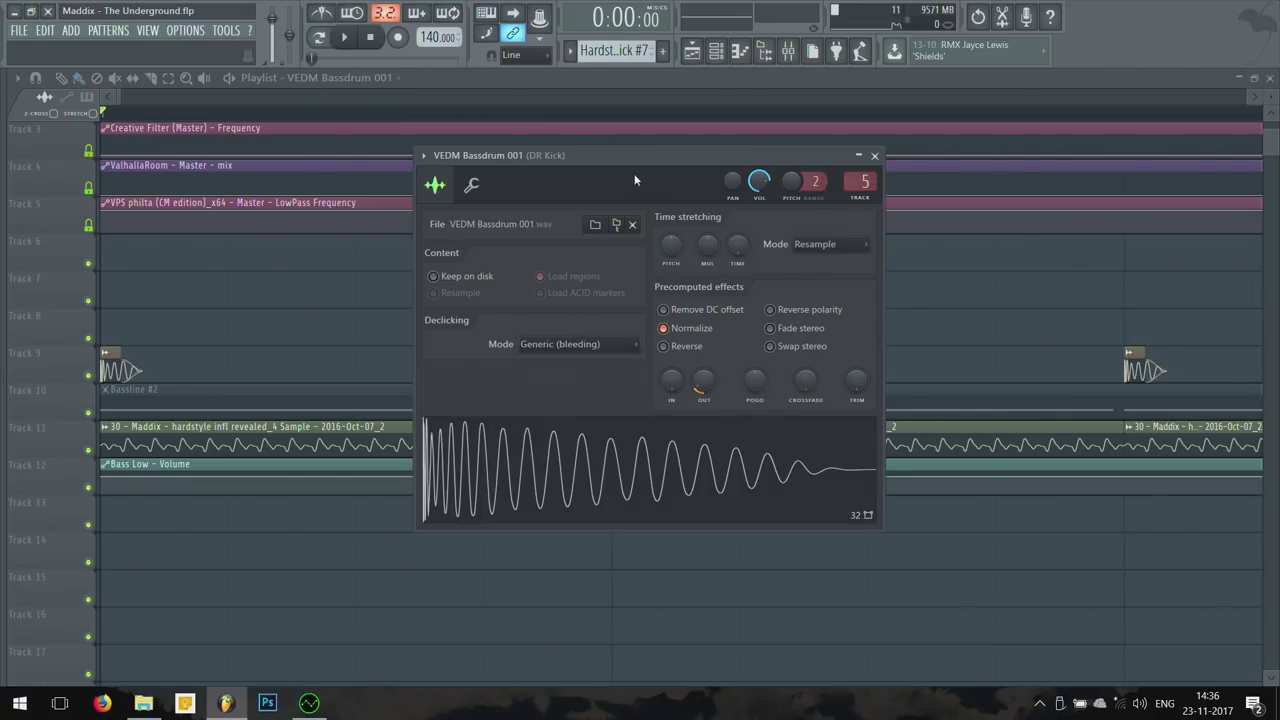
key("Escape")
Step: Extend the first kick clip on track 9 slightly and play the intro's opening from bar 1
mouse_move(118, 351)
left_mouse_down()
mouse_move(226, 351)
mouse_move(136, 352)
left_mouse_up()
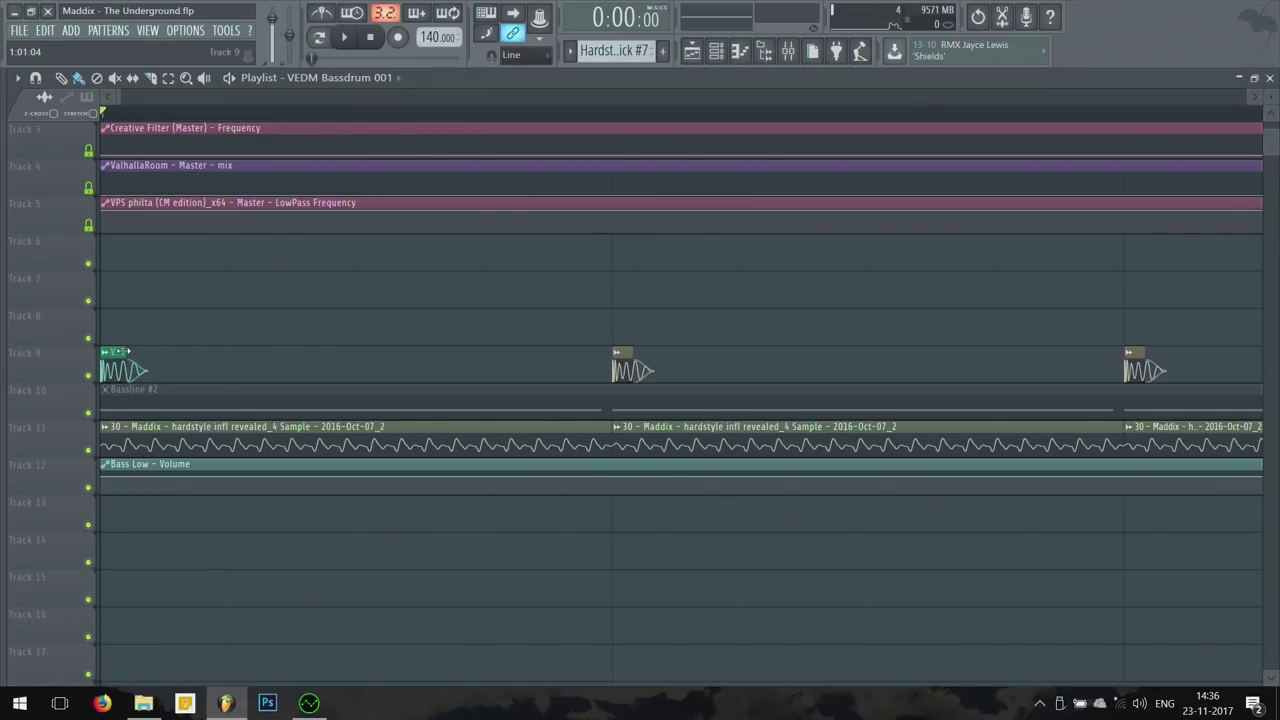
scroll(202, 354, "down", 4)
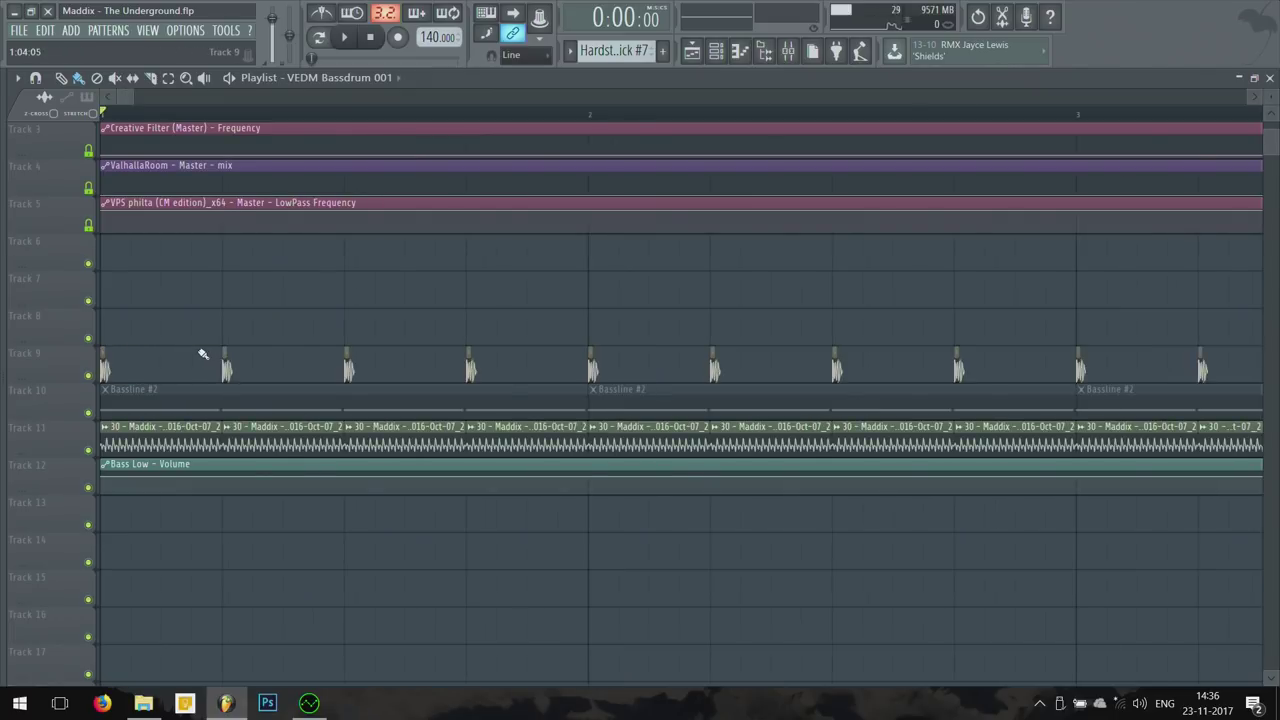
scroll(200, 354, "down", 3)
scroll(166, 256, "up", 2)
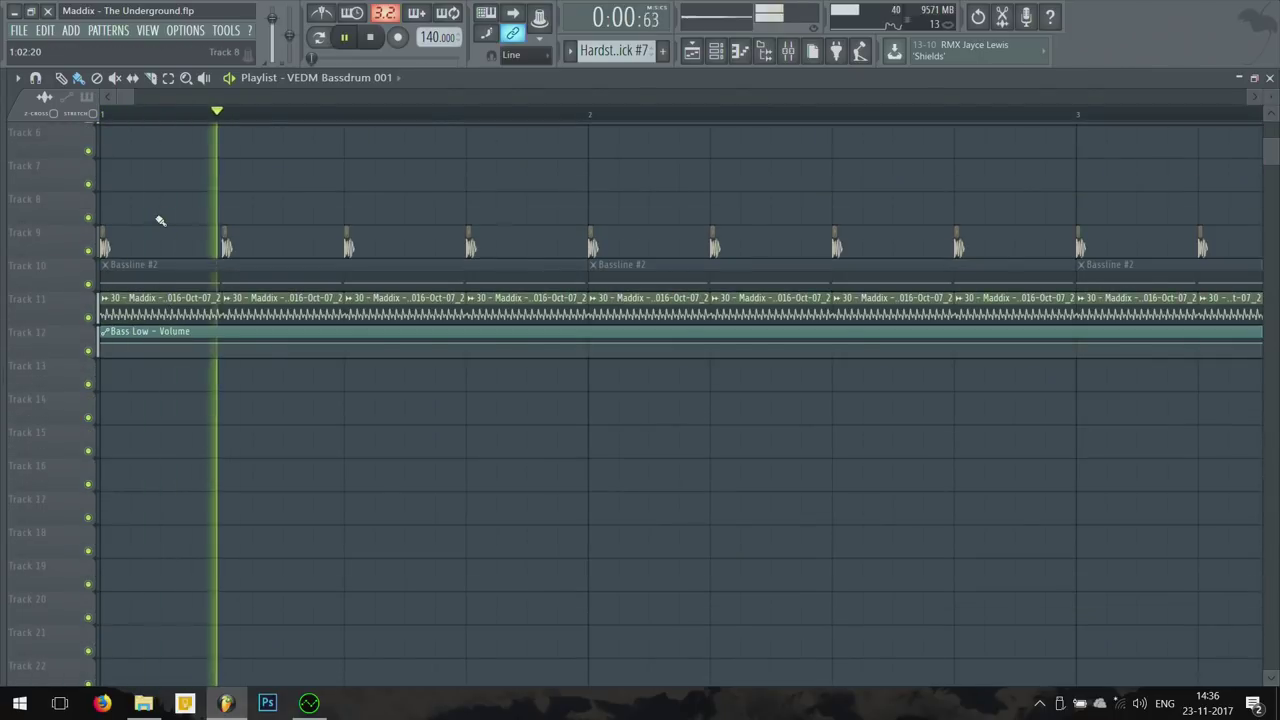
scroll(163, 235, "down", 3)
scroll(171, 257, "up", 3)
scroll(157, 285, "down", 3)
key("space")
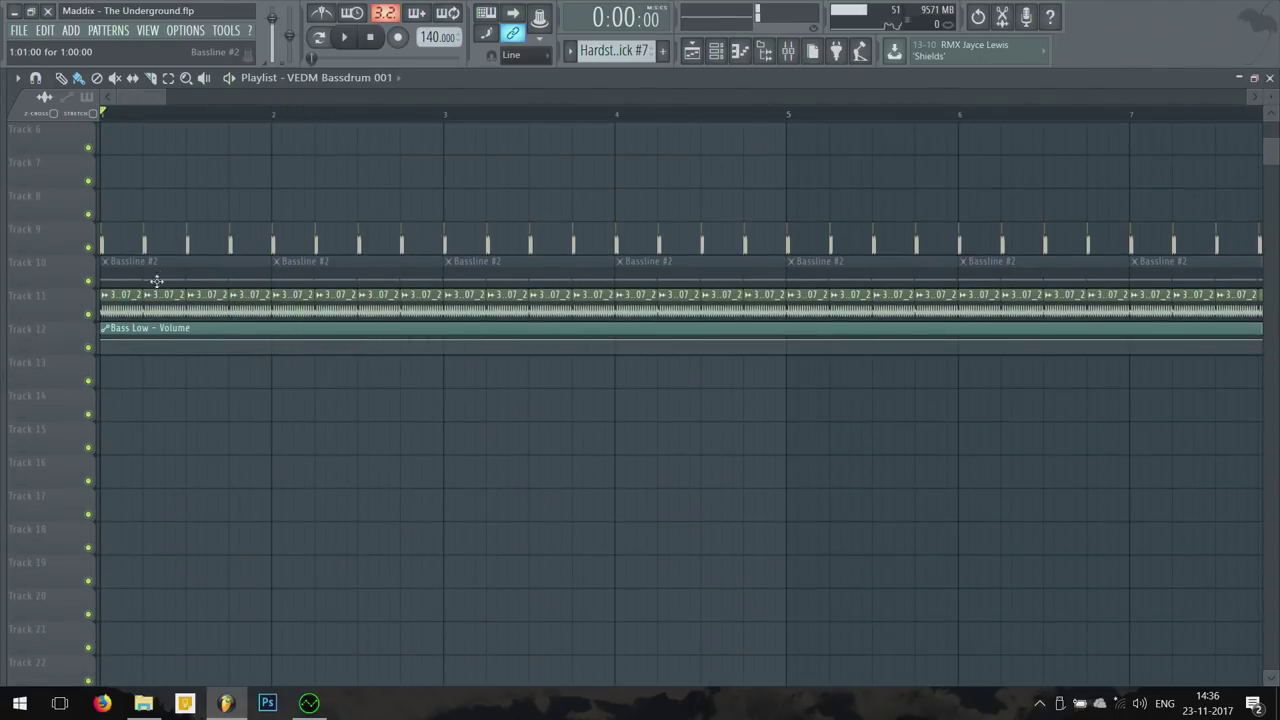
Step: Open the Bassline #2 pattern from track 10 in the channel rack and return to the playlist
double_click(159, 280)
key("F7")
key("F6")
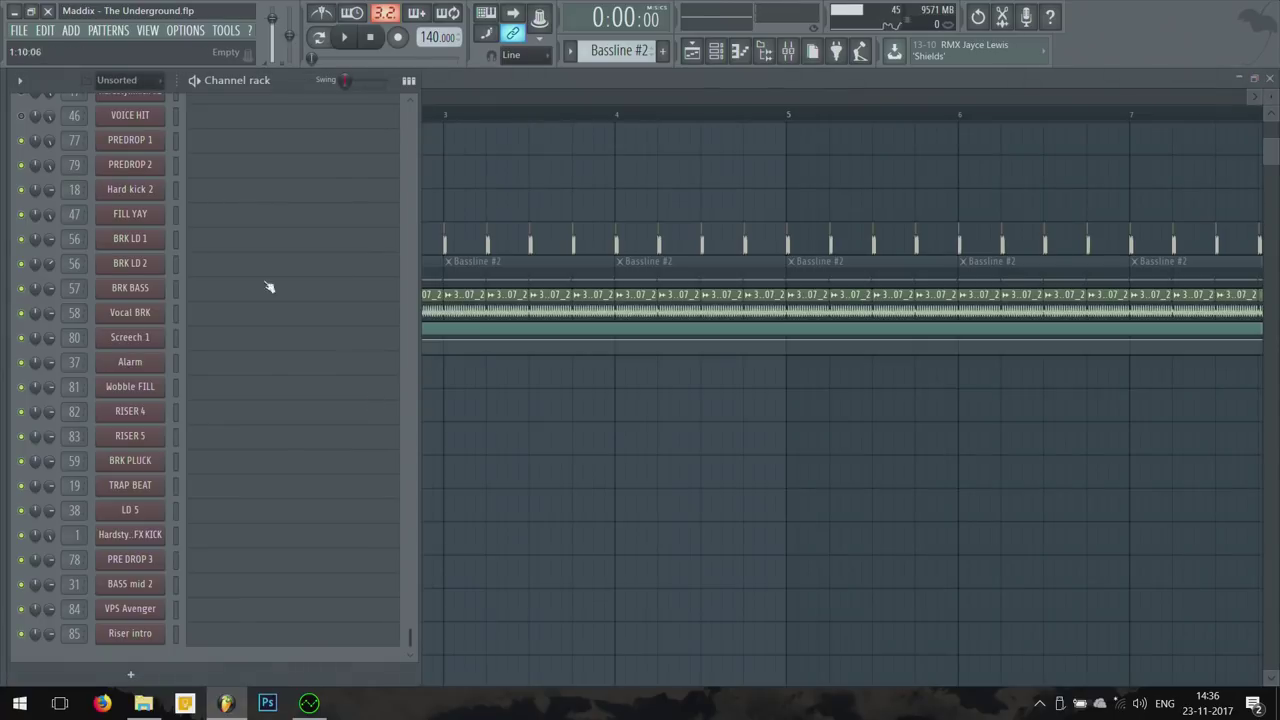
left_click(436, 320)
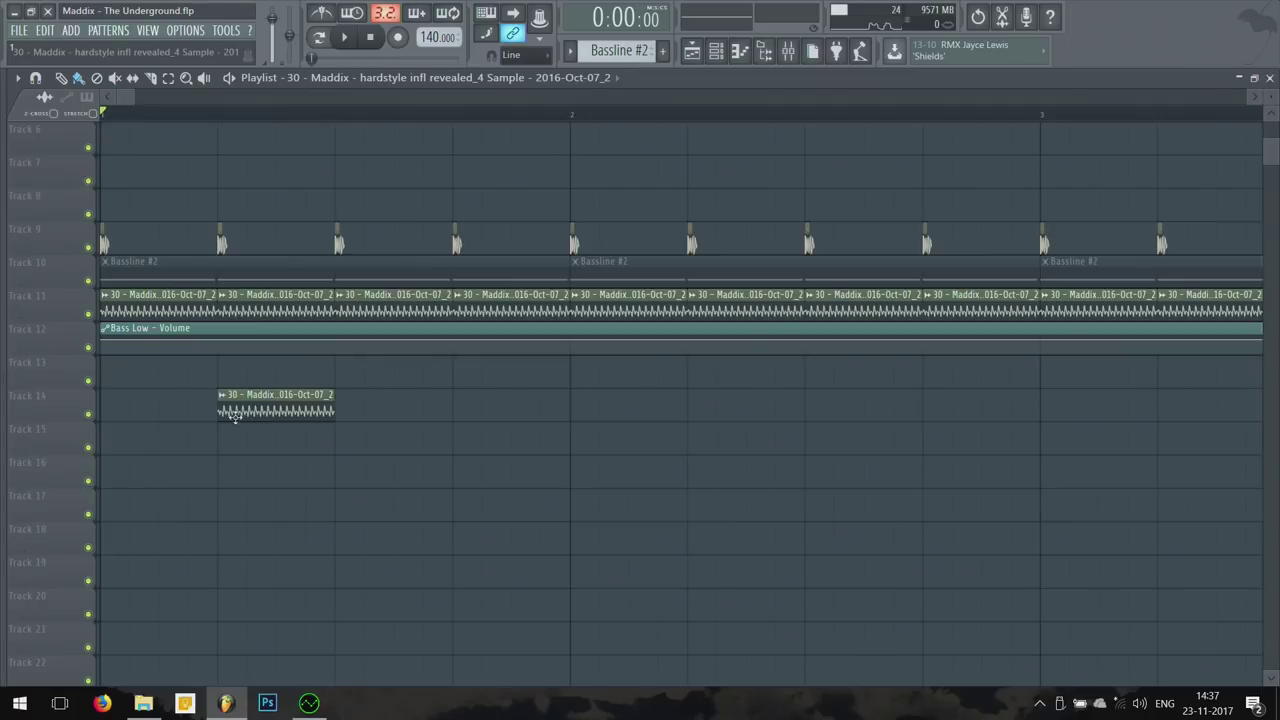
Step: Play the intro from the start and show the Bassline channel together with its Bass Low mixer track
scroll(238, 407, "down", 5)
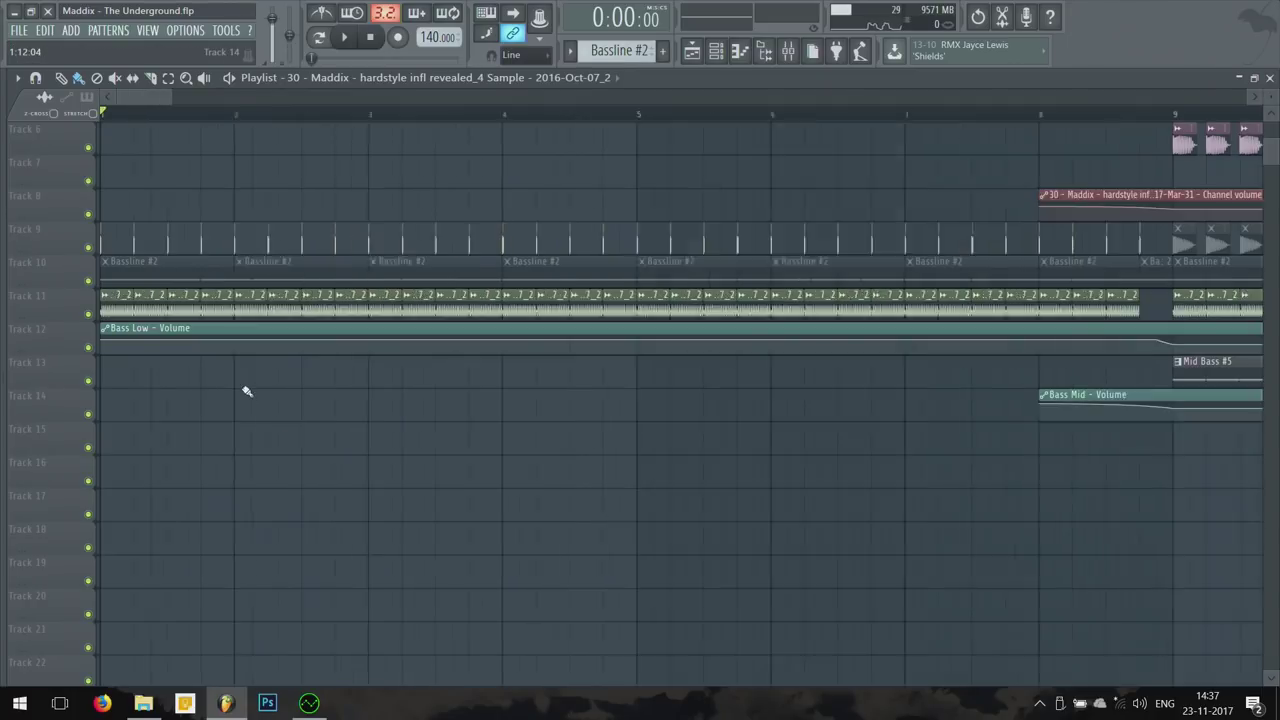
scroll(219, 426, "down", 3)
key("space")
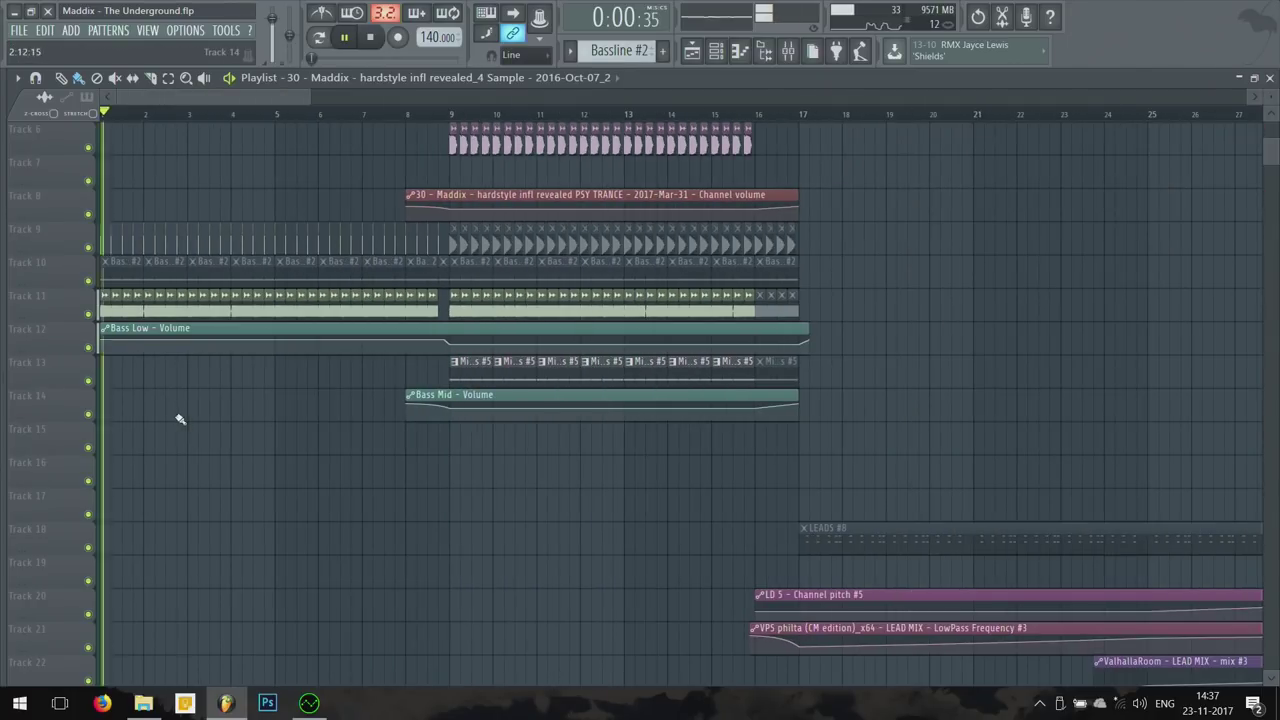
double_click(113, 295)
key("F7")
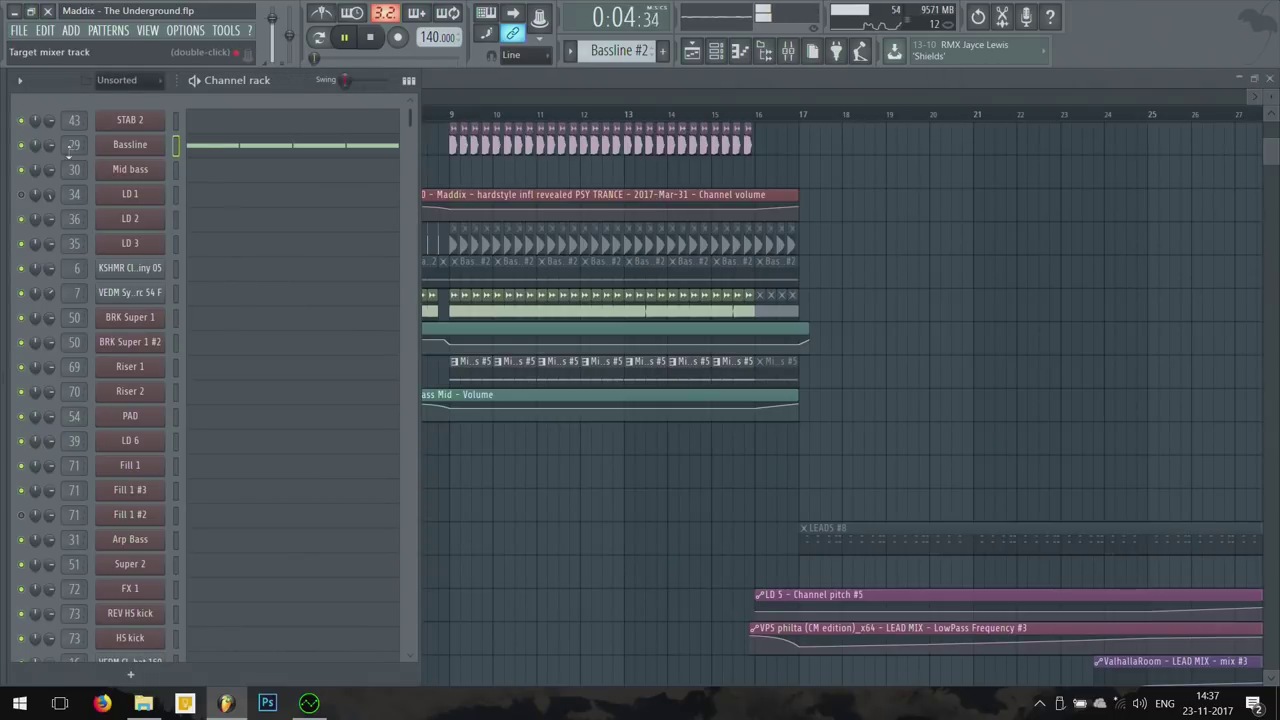
key("F9")
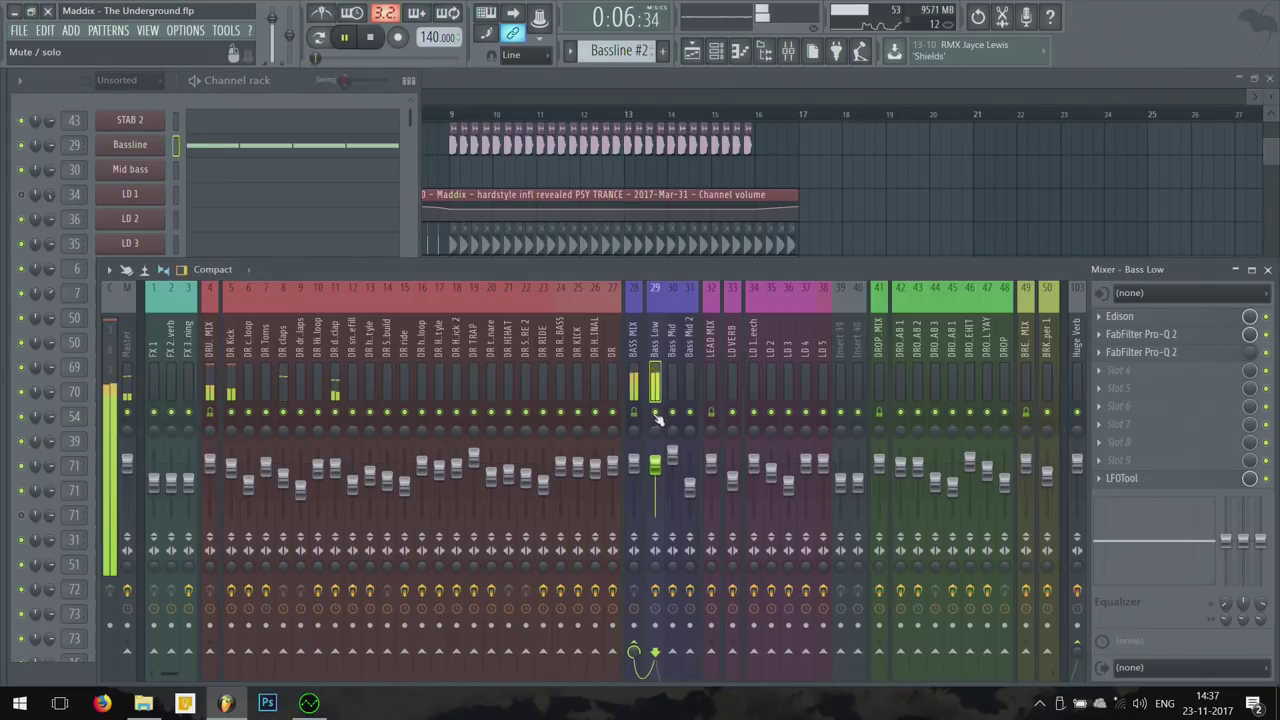
Step: Examine the first FabFilter Pro-Q 2 on the Bass Low track, including its boost near 45 Hz and its high-frequency cut
left_click(1158, 338)
left_click_drag(895, 227, 567, 126)
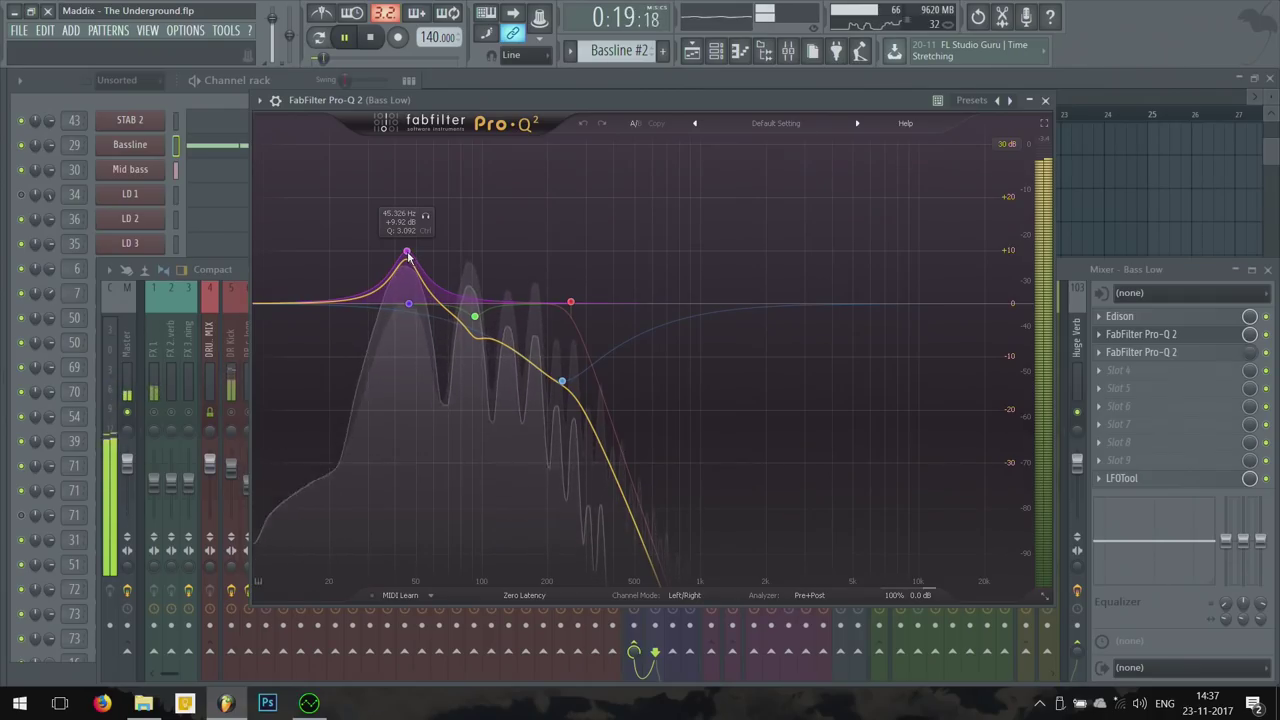
left_click(406, 253)
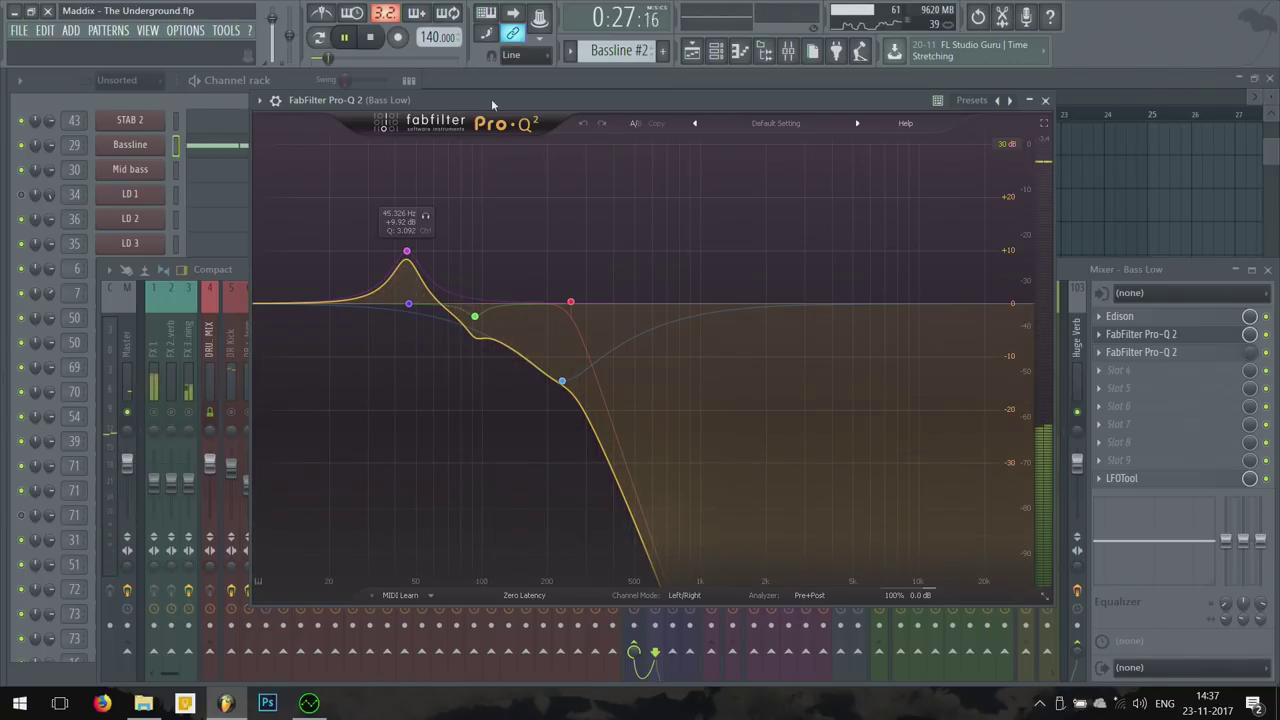
left_click_drag(491, 98, 499, 106)
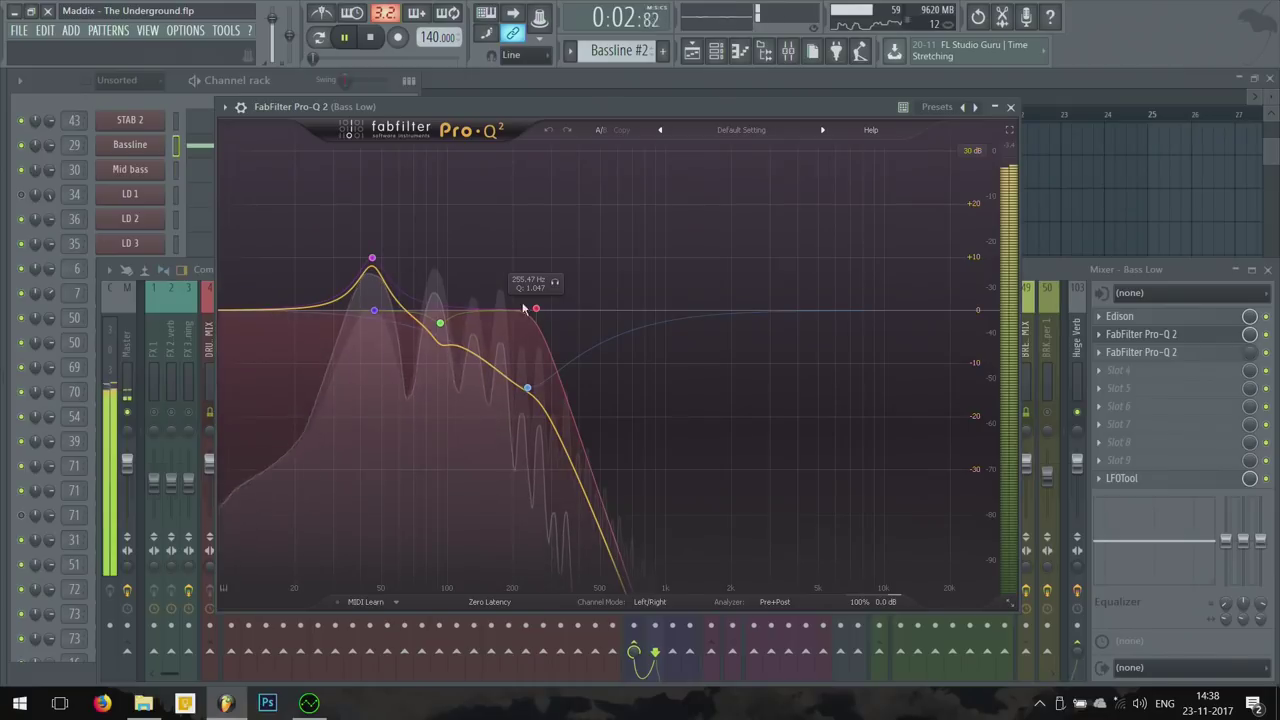
key("Escape")
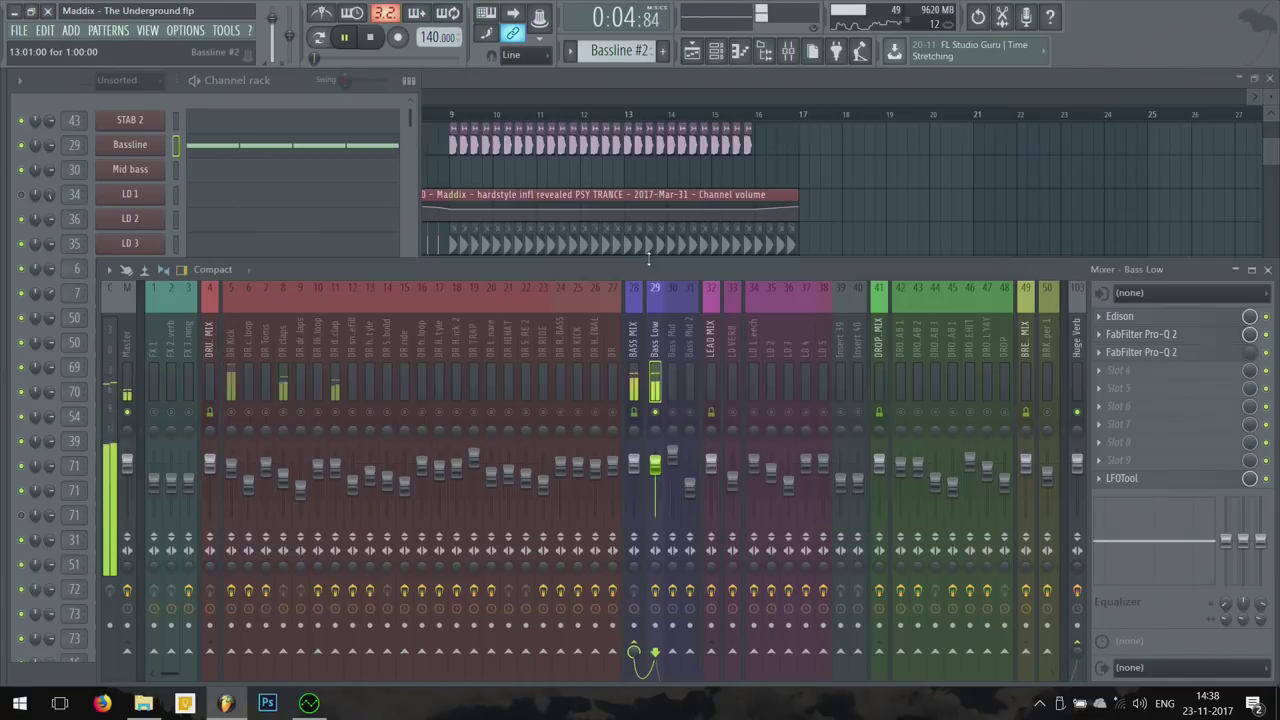
Step: Play the intro from bar 9 in the playlist and show the soloed Bass Mid mixer track with its effects
left_click(868, 253)
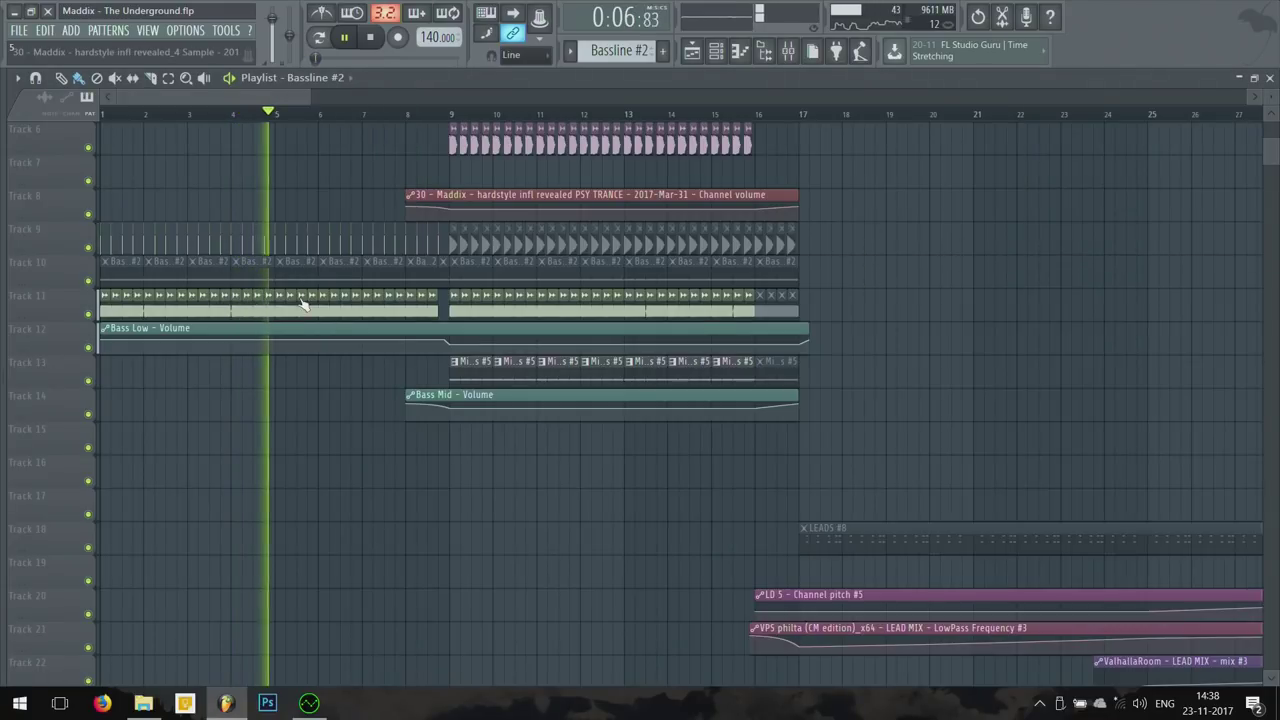
scroll(303, 303, "down", 1)
scroll(303, 303, "down", 2)
left_click(381, 112)
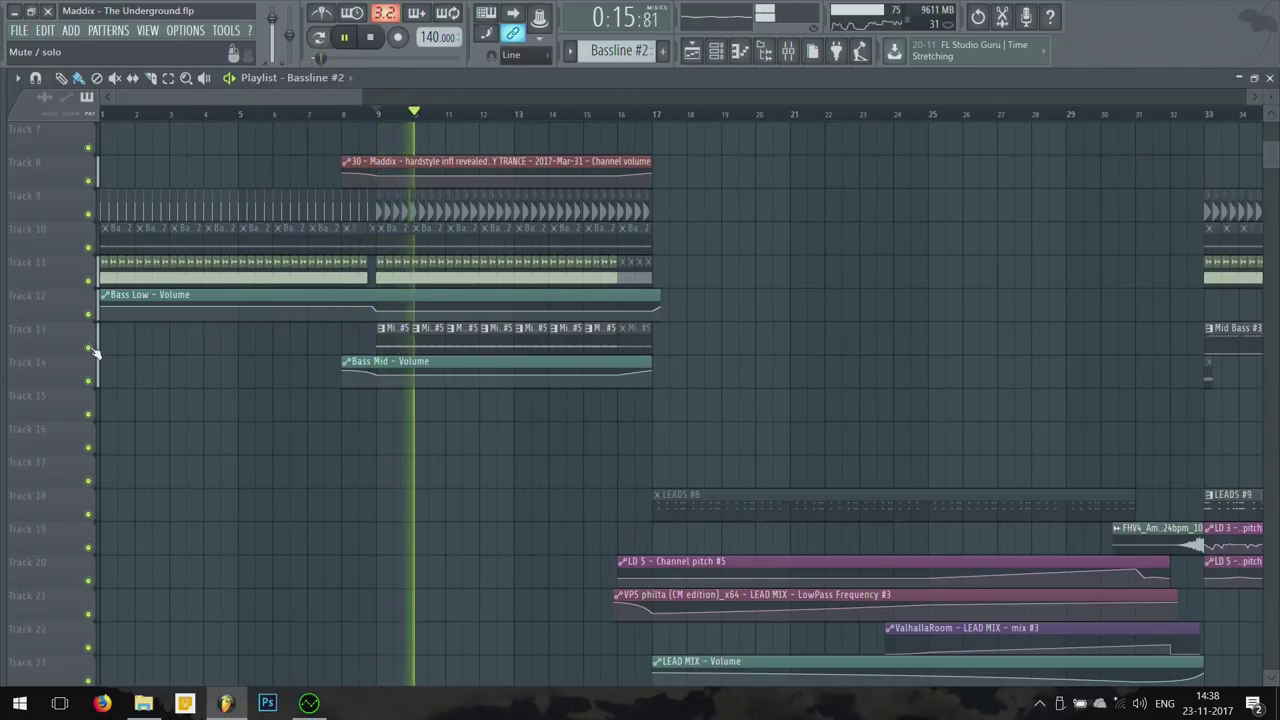
key("F9")
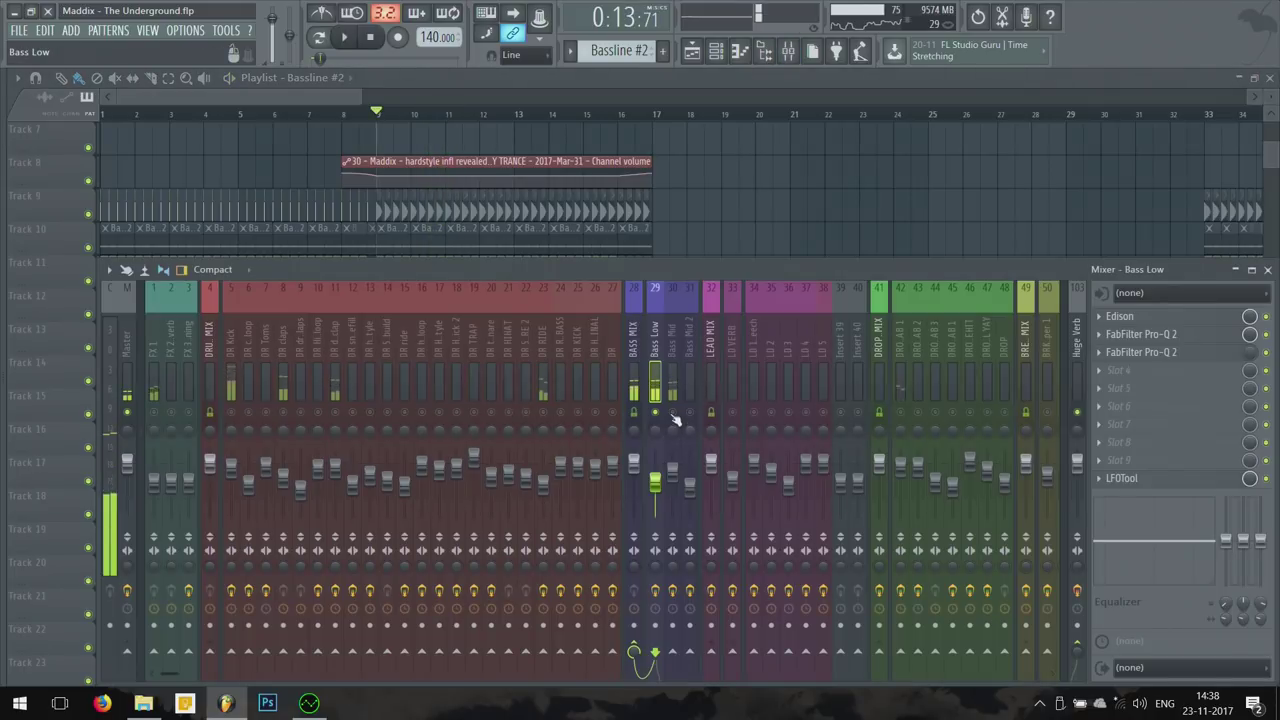
left_click(678, 393)
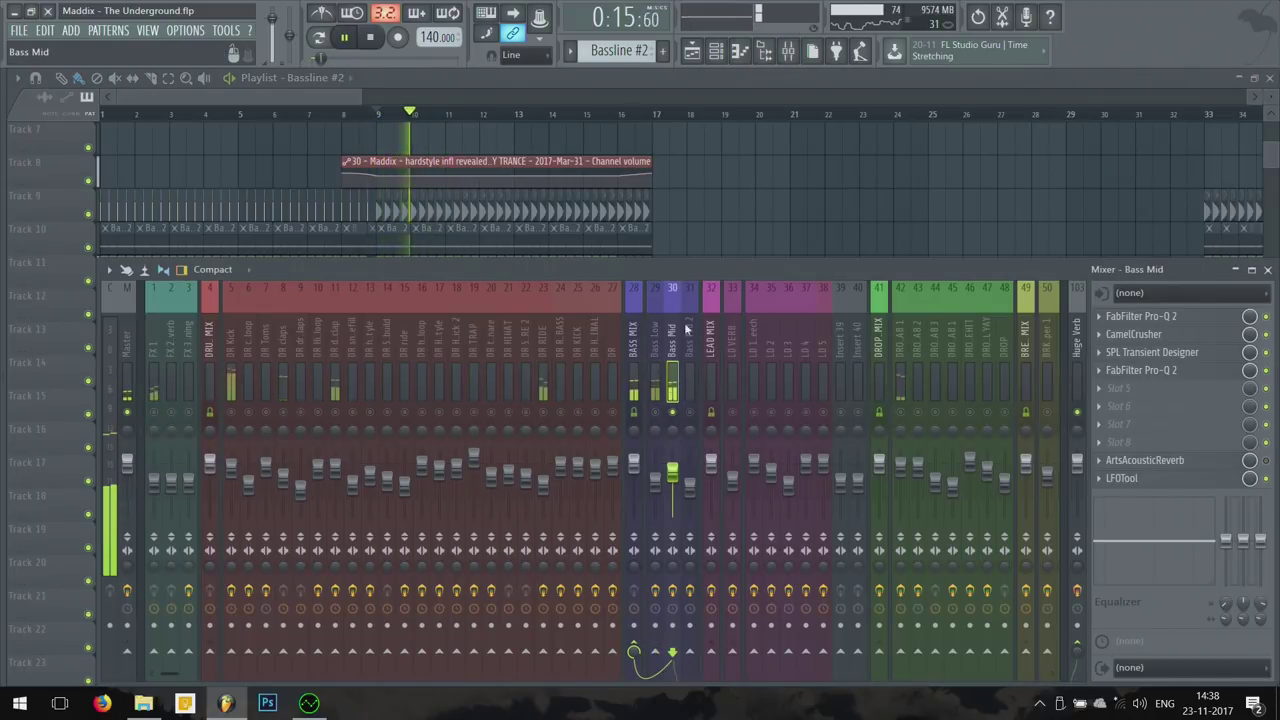
key("F9")
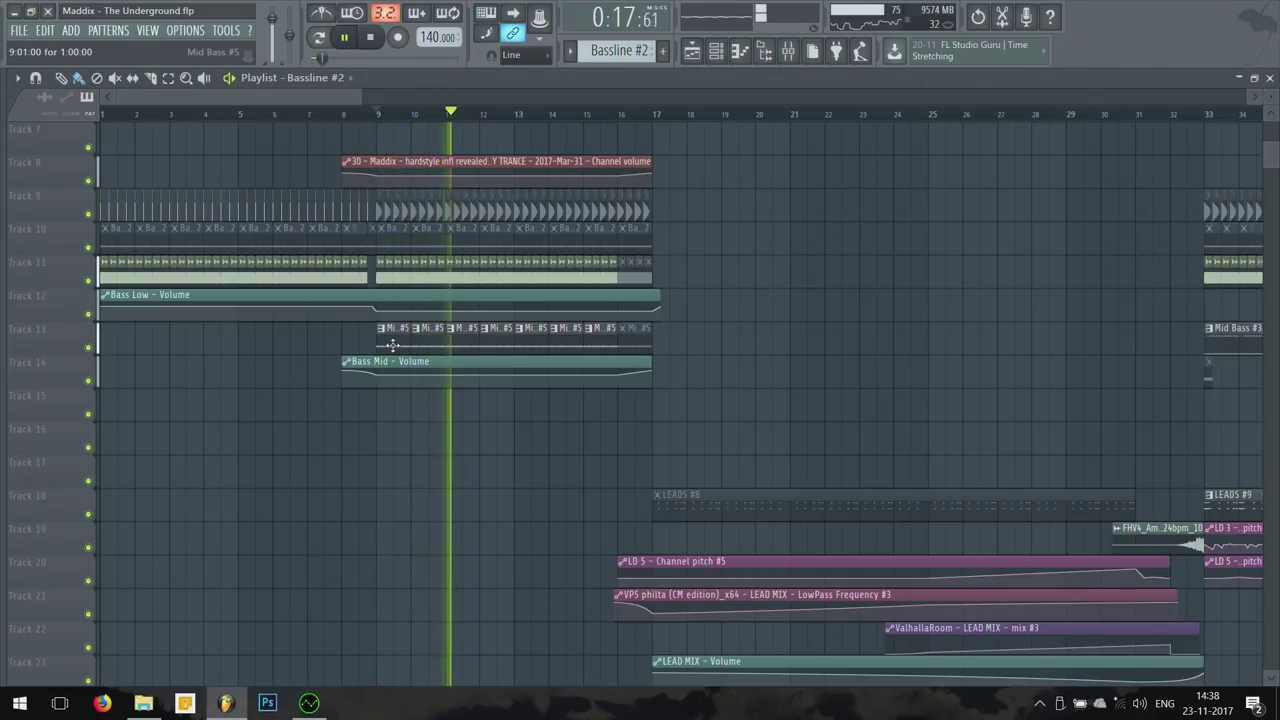
key("F9")
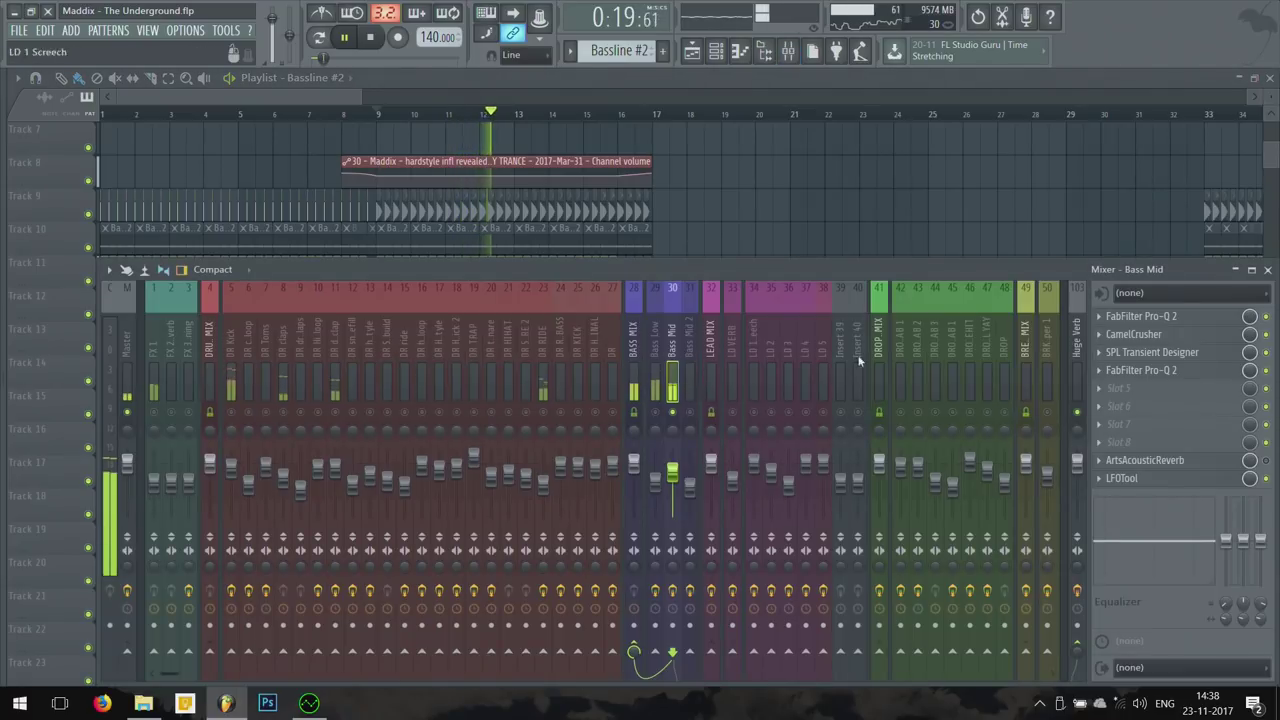
Step: Examine the first FabFilter Pro-Q 2 and the CamelCrusher Annihilate patch on the Bass Mid track, and close both plugins
left_click(1141, 316)
left_click_drag(433, 116, 668, 122)
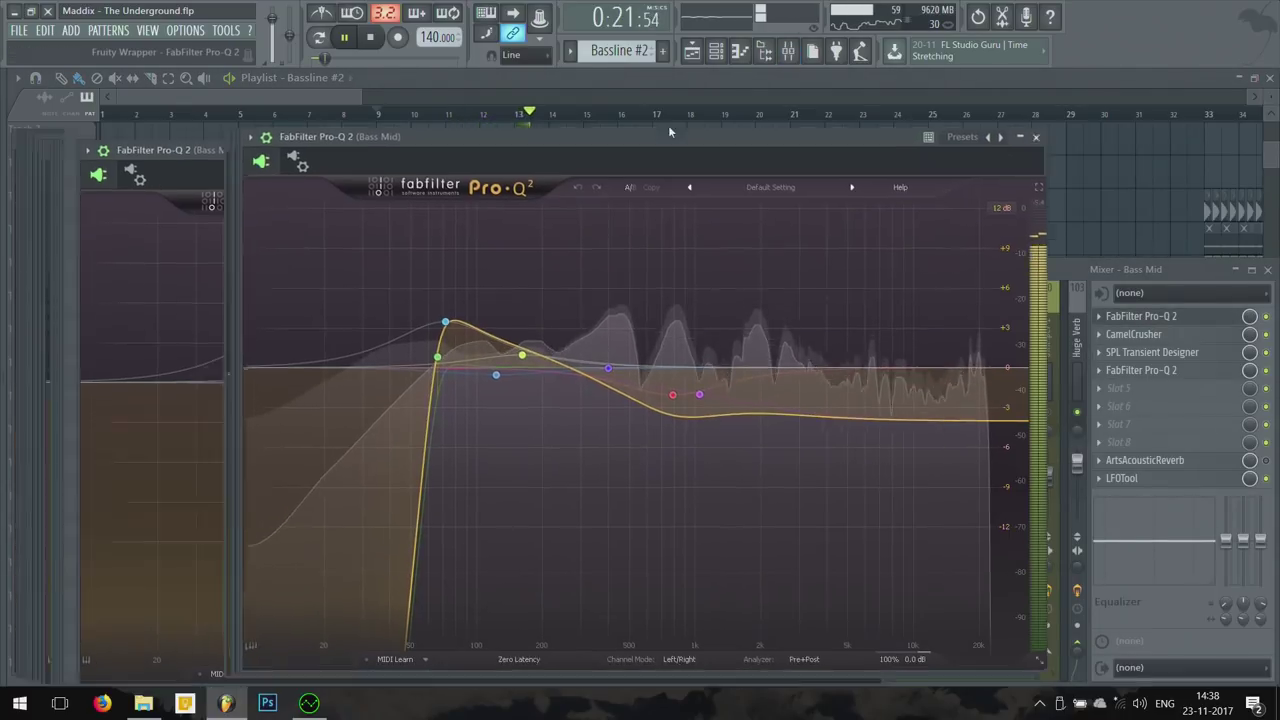
left_click(1180, 336)
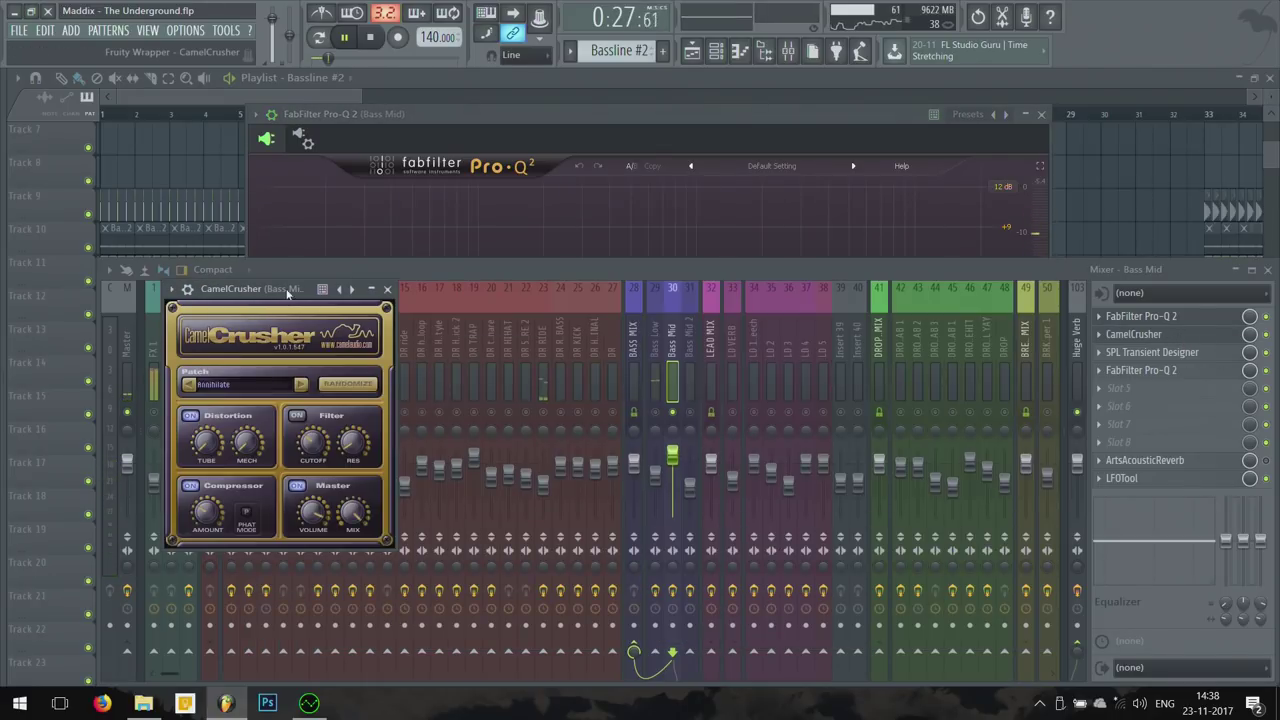
left_click_drag(287, 291, 511, 198)
key("space")
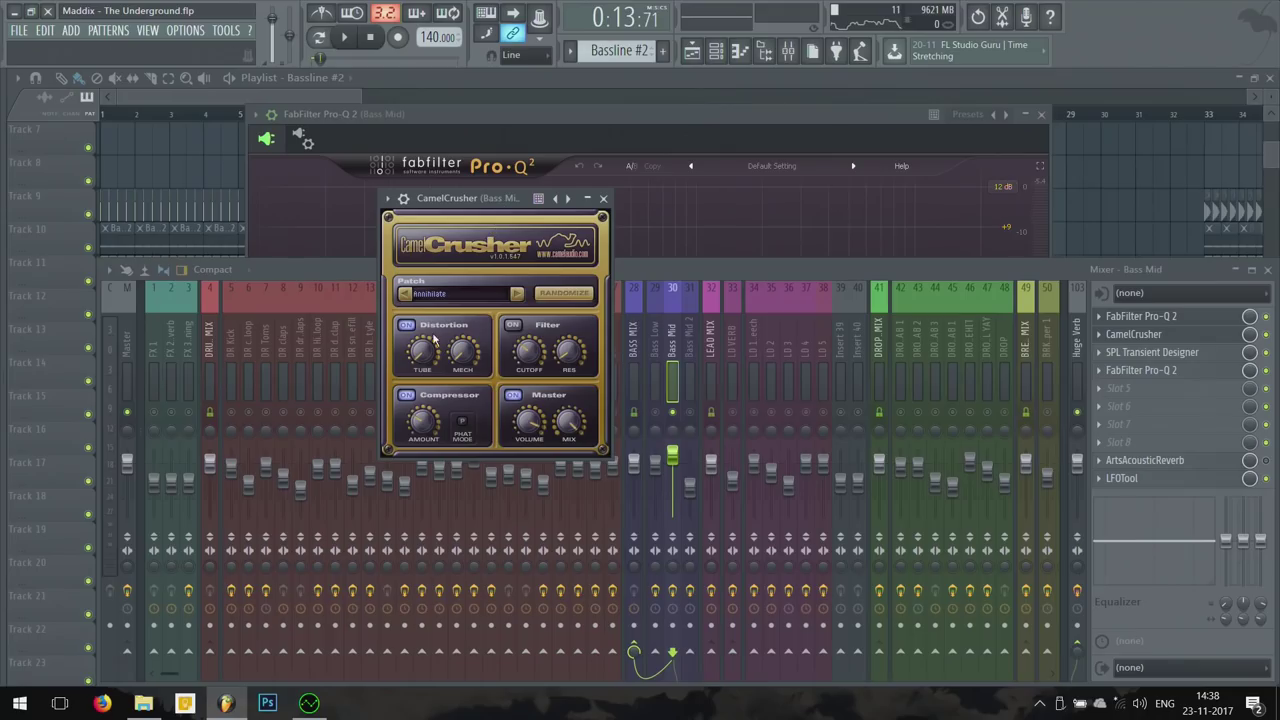
key("Escape")
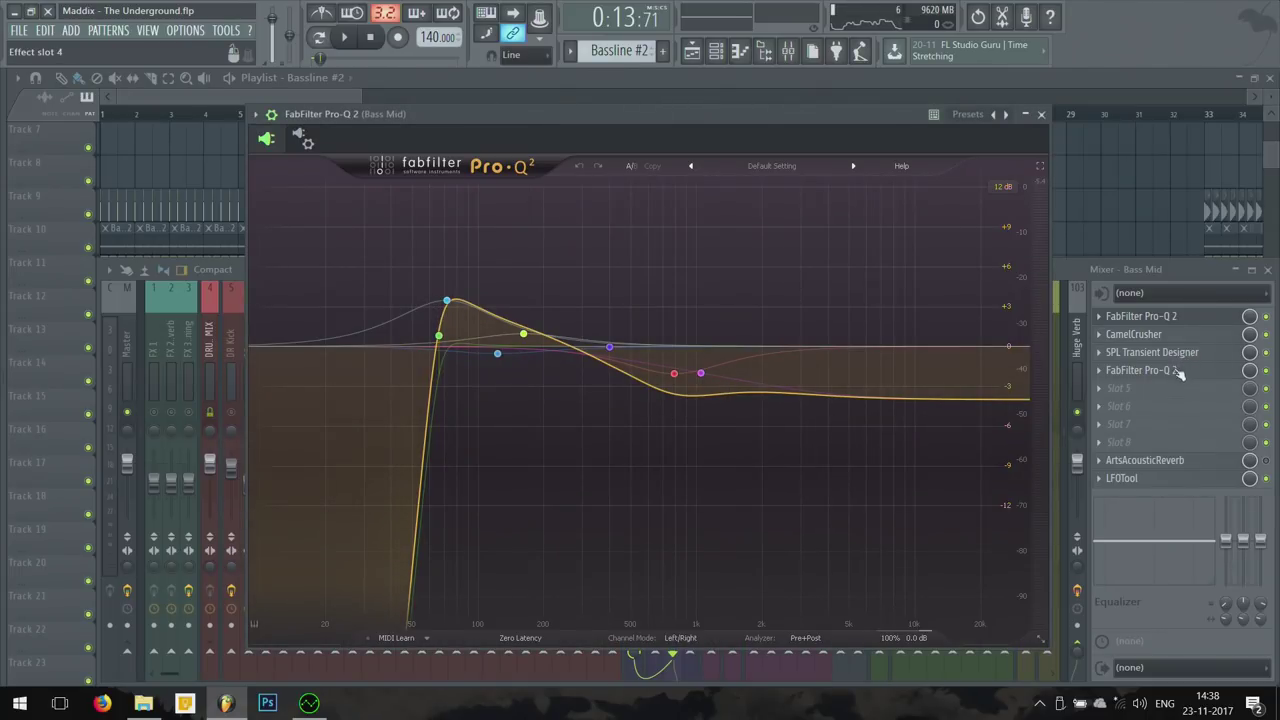
key("Escape")
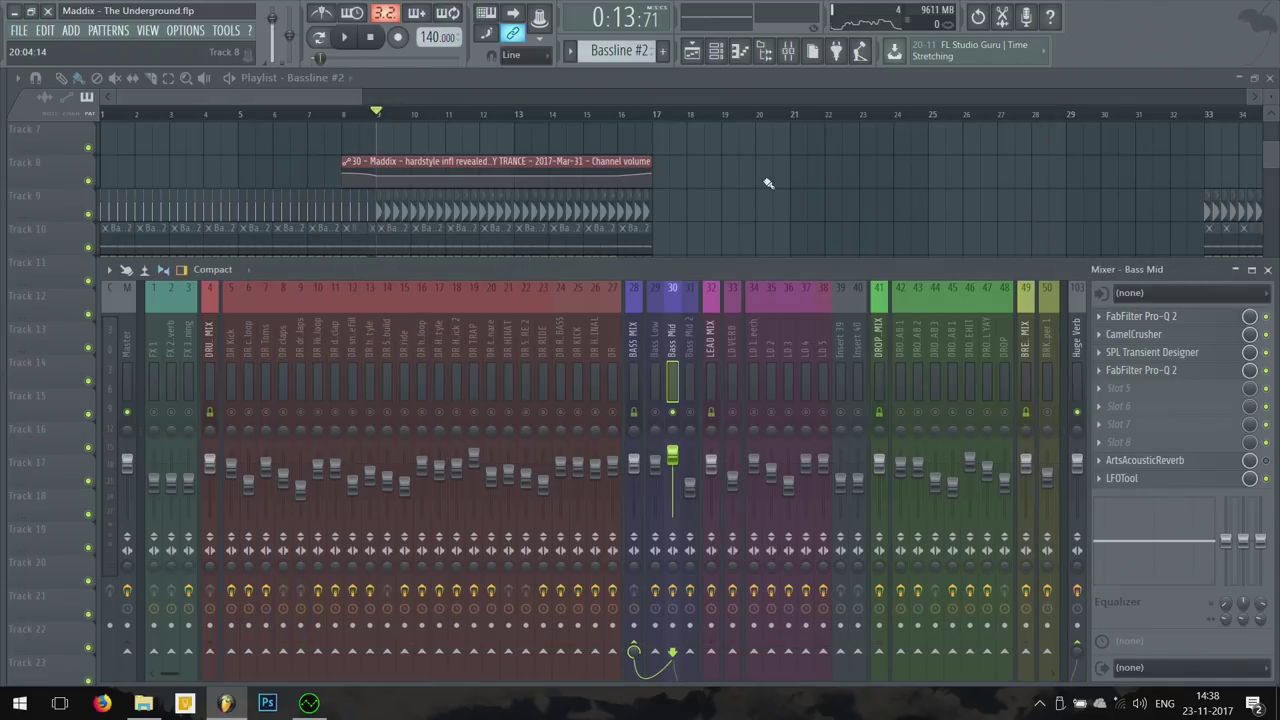
Step: Play the arrangement from bar 9, end the Bass Mid solo in the mixer, and stop playback at the clap tracks
key("F9")
scroll(452, 238, "down", 5)
key("space")
scroll(452, 238, "down", 2)
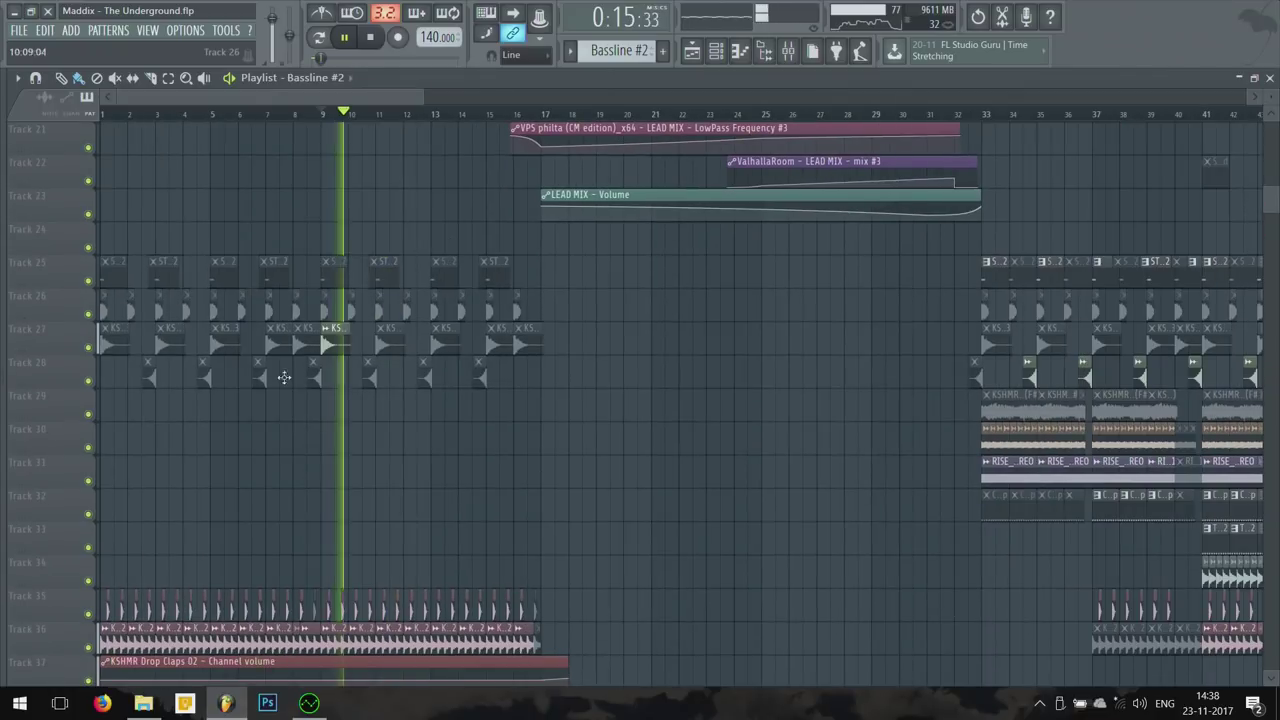
key("F8")
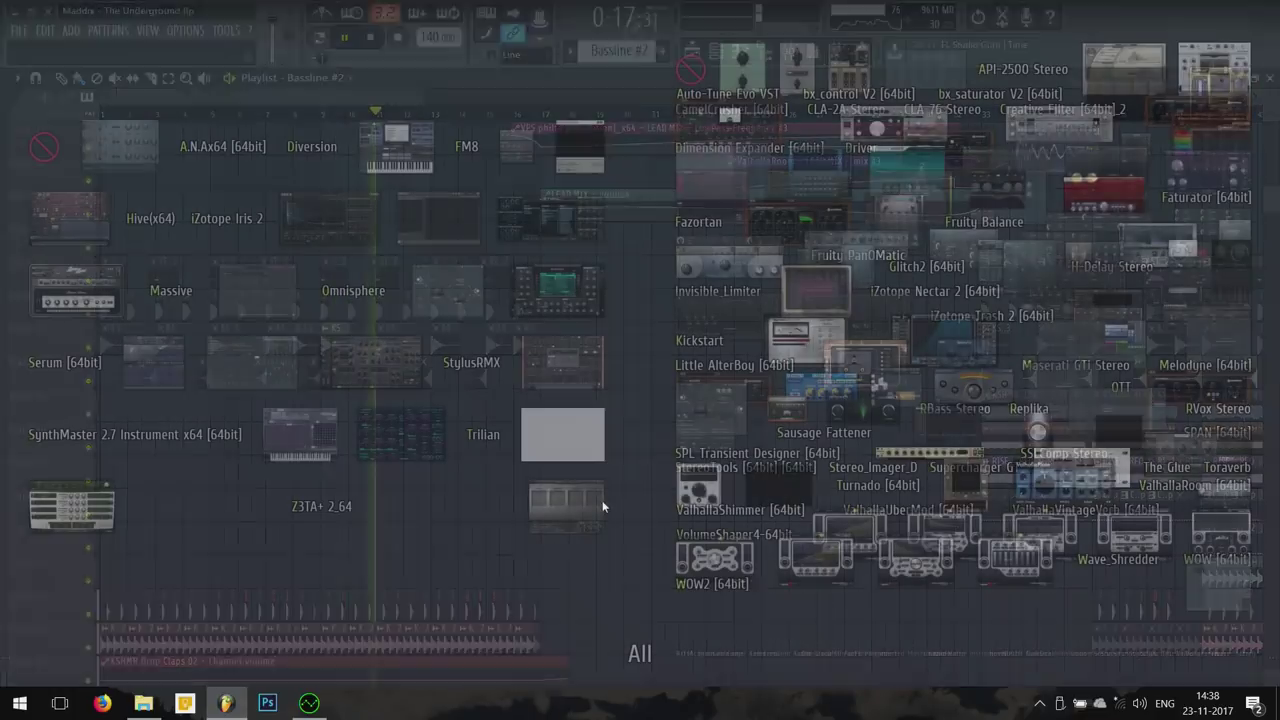
key("F8")
key("F9")
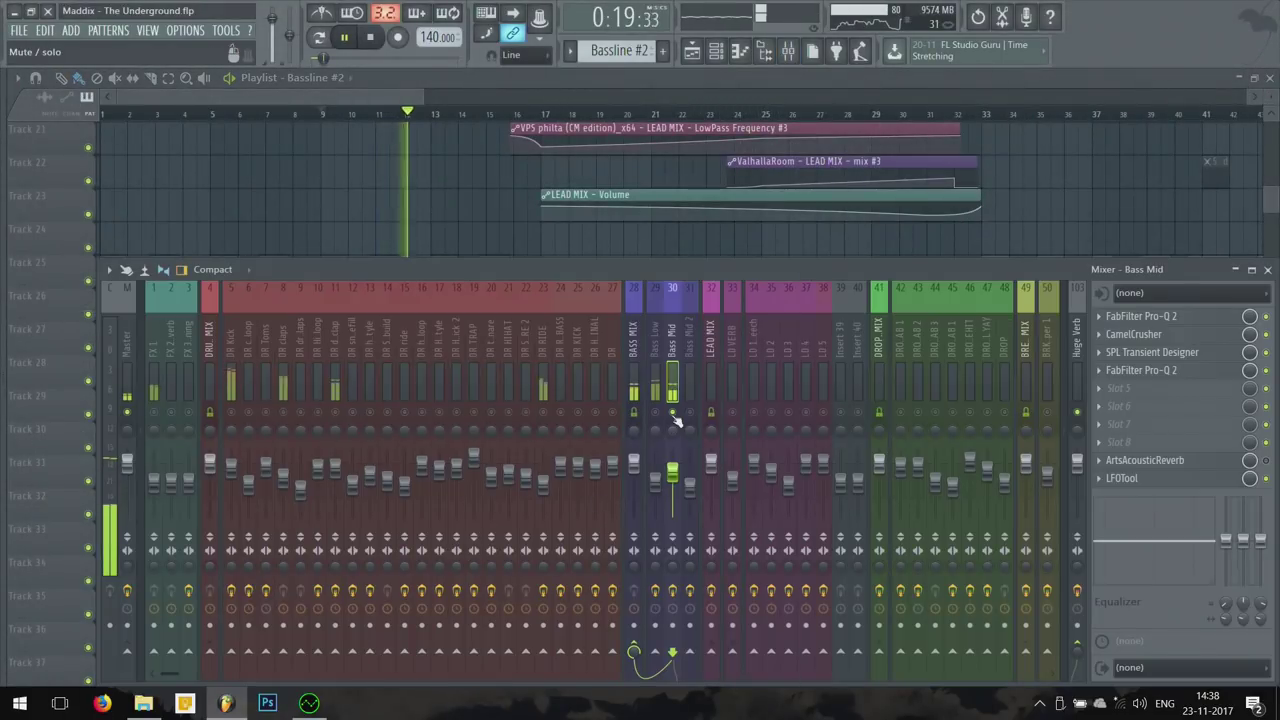
key("F9")
scroll(496, 265, "down", 3)
key("space")
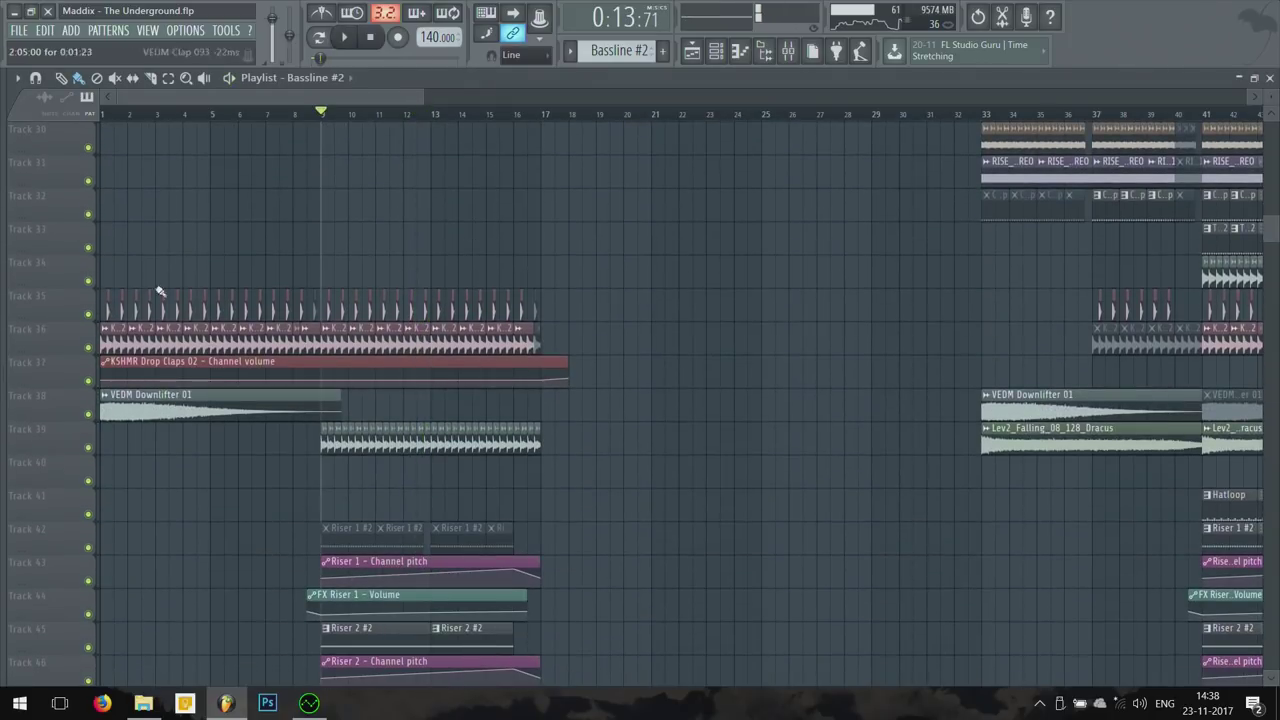
Step: Check the sample settings of the KSHMR Drop Claps 02 clip on track 36 and play the intro from the start
scroll(133, 323, "down", 1)
scroll(130, 232, "up", 5)
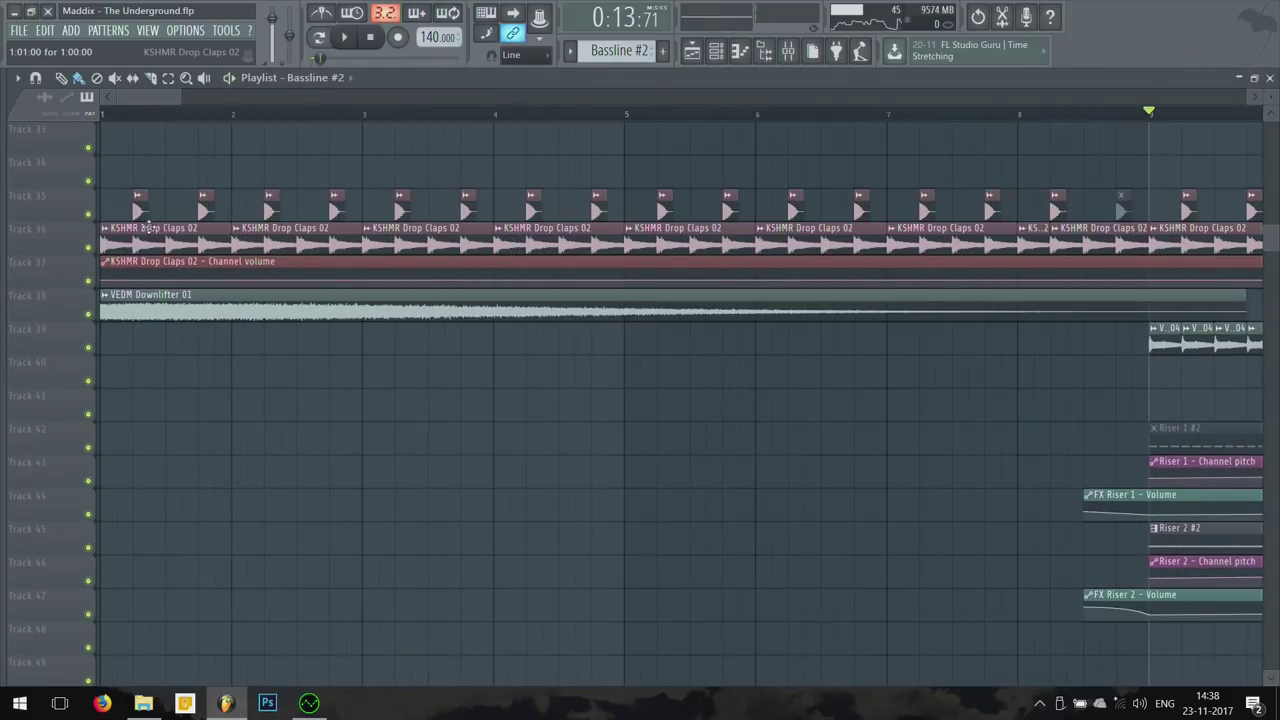
double_click(130, 232)
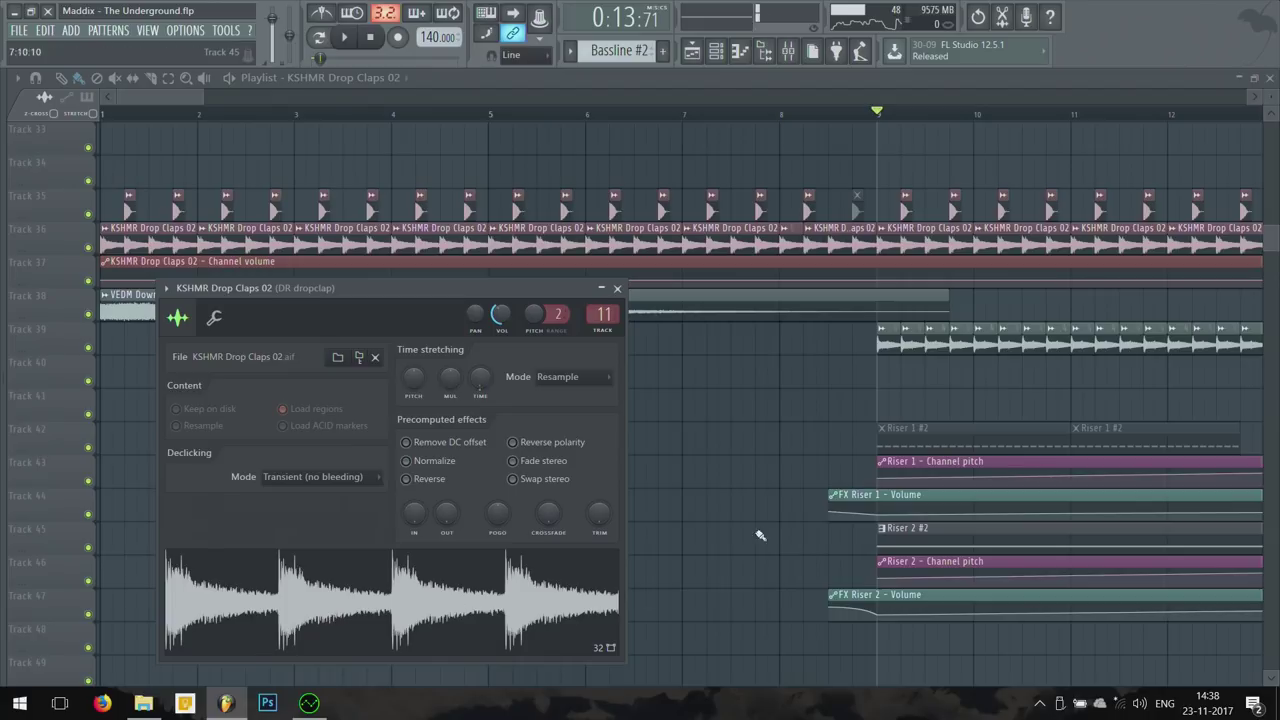
key("Escape")
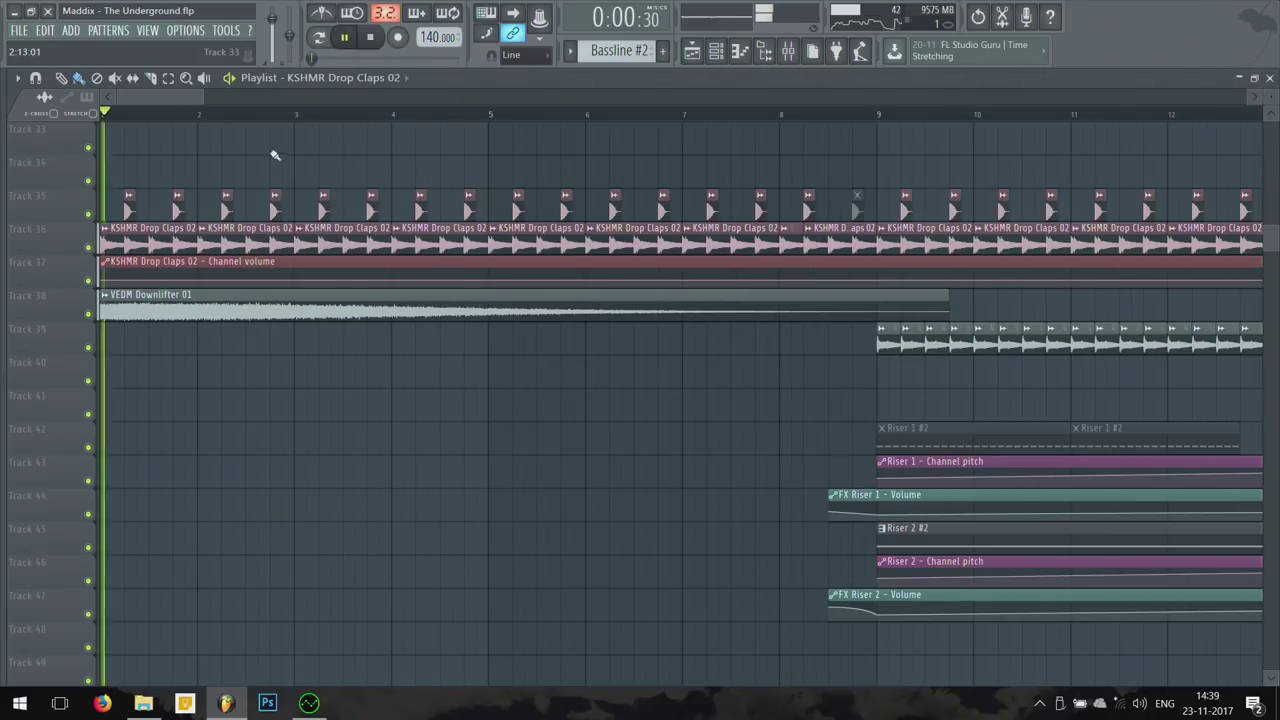
Step: Examine the VEDM Clap 093 sample on track 35 and check its DR claps mixer track
double_click(138, 206)
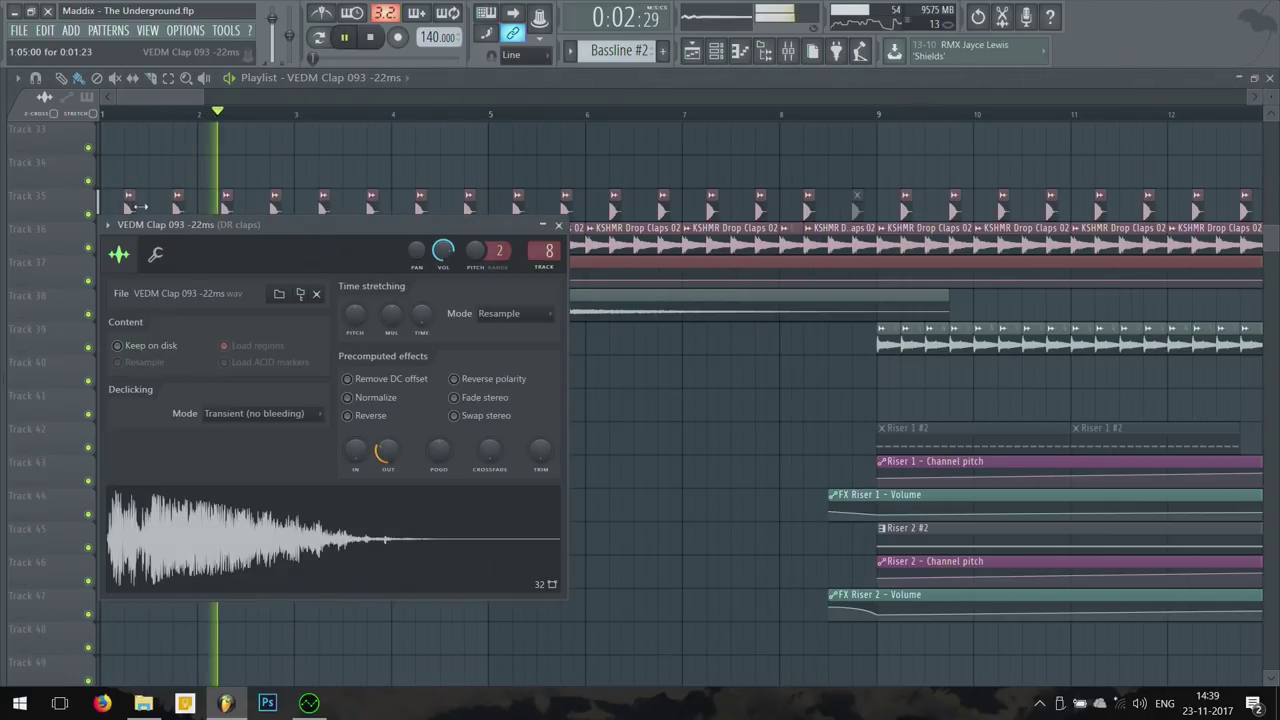
left_click_drag(363, 230, 533, 266)
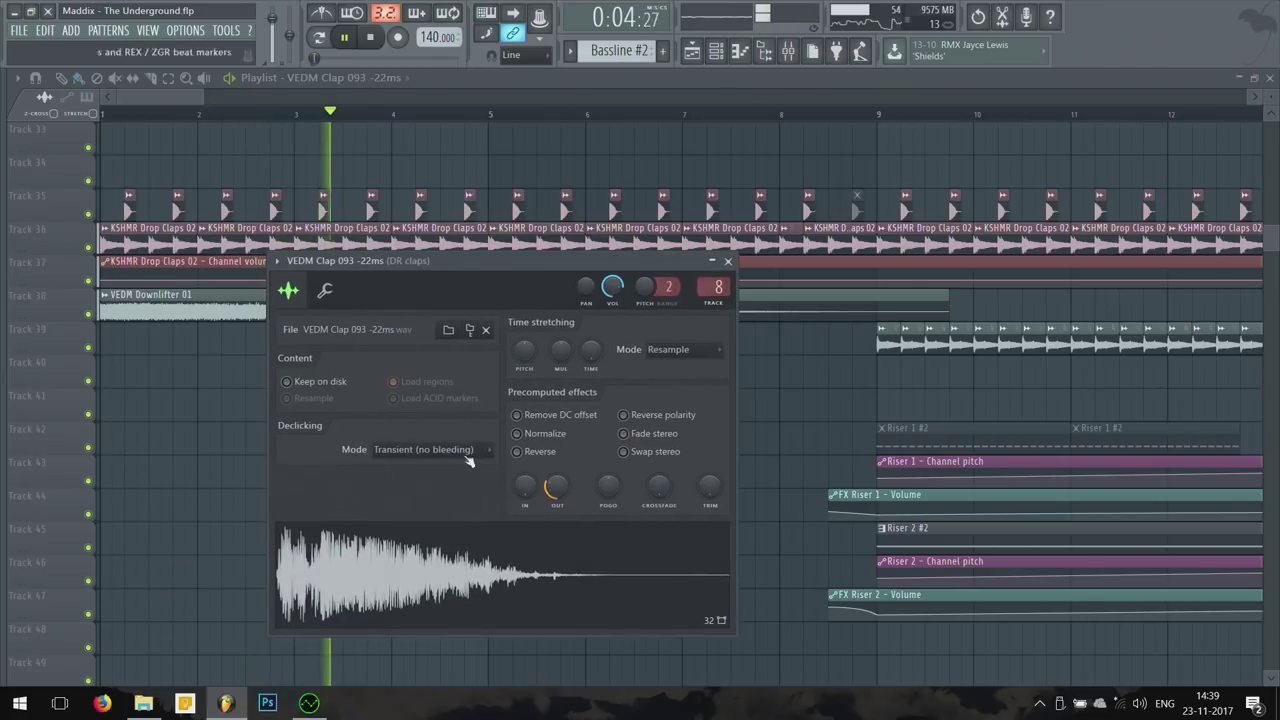
double_click(717, 287)
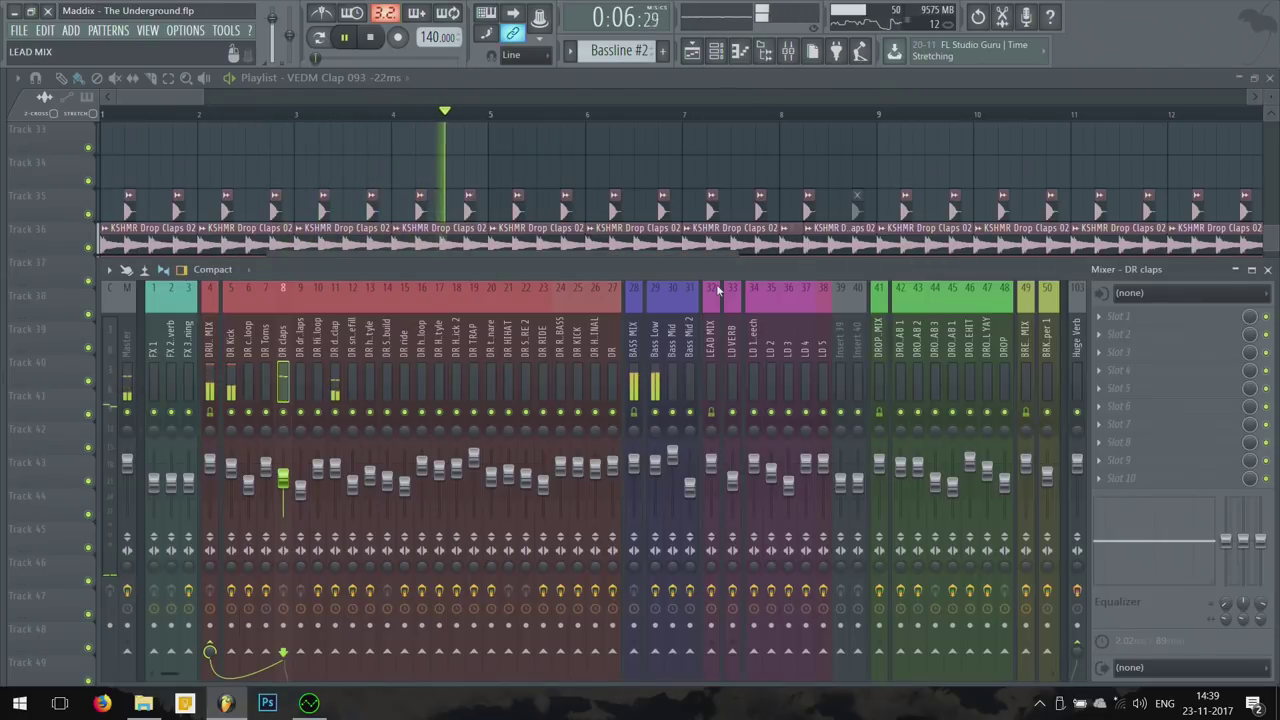
key("F9")
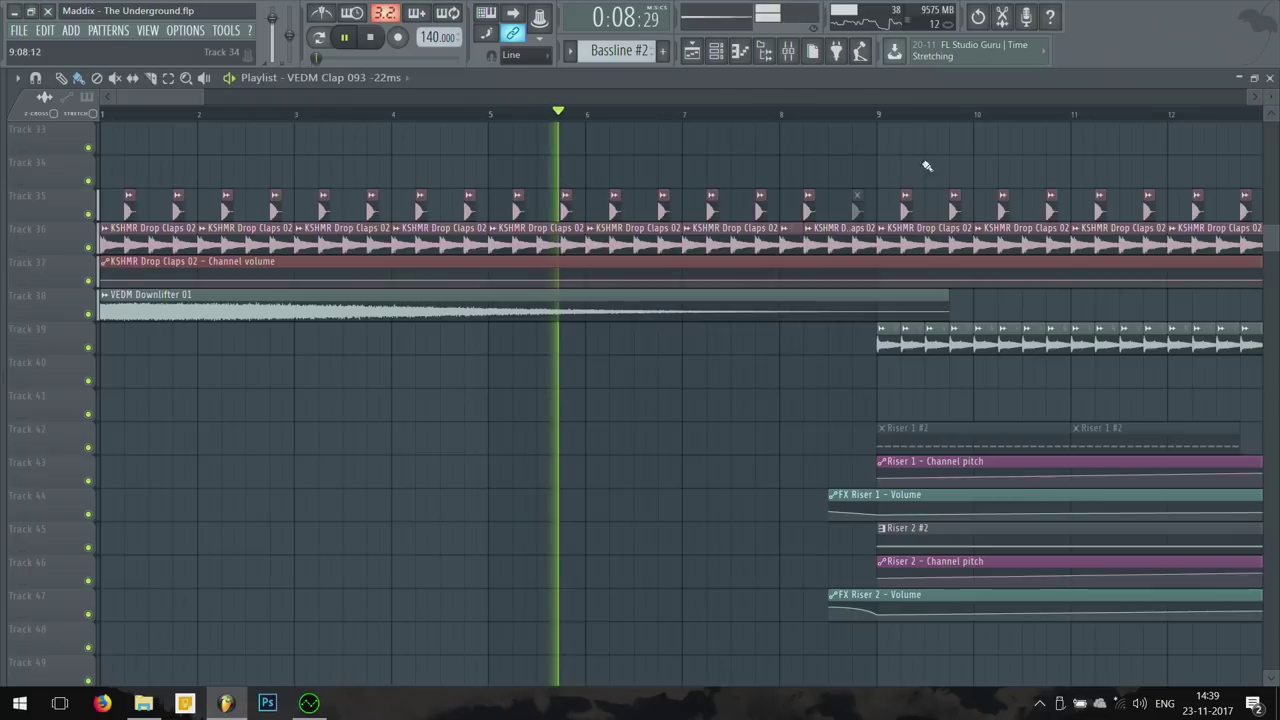
Step: Play the ride on track 39 from bar 9 and examine the VEDM Ride 004 sample's settings
scroll(700, 250, "down", 4)
scroll(484, 335, "down", 3)
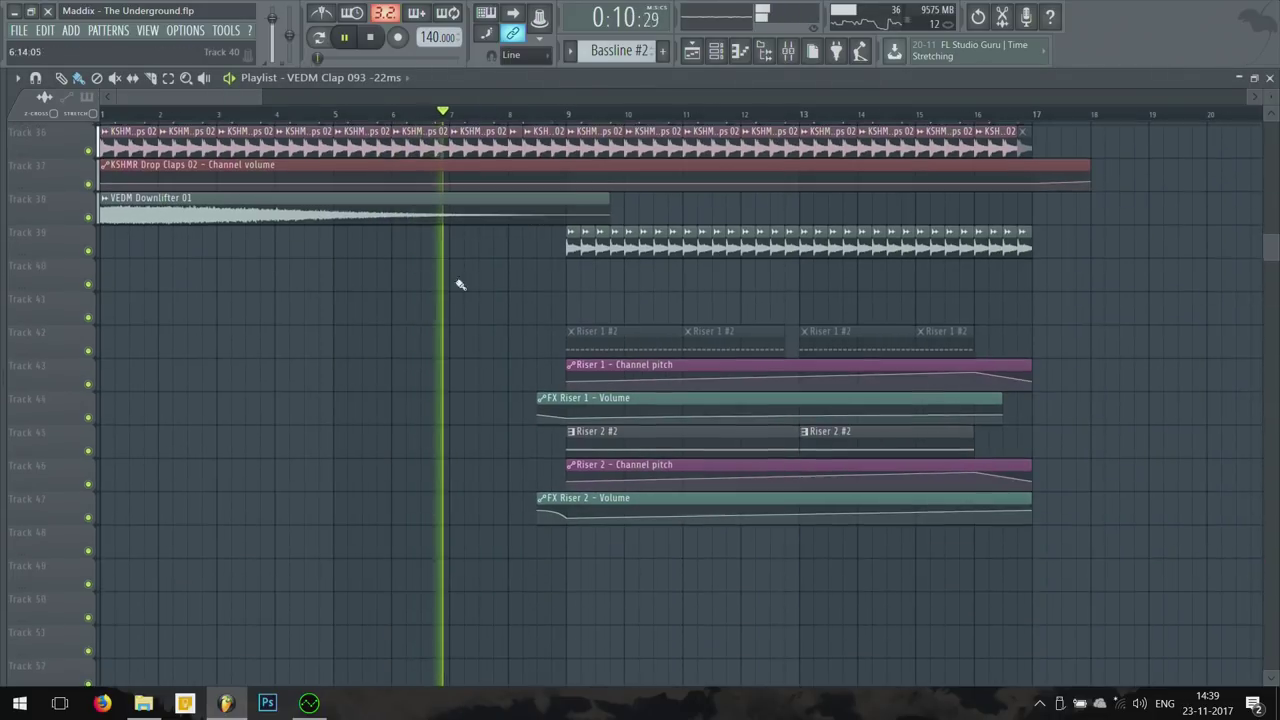
key("space")
left_click(275, 458)
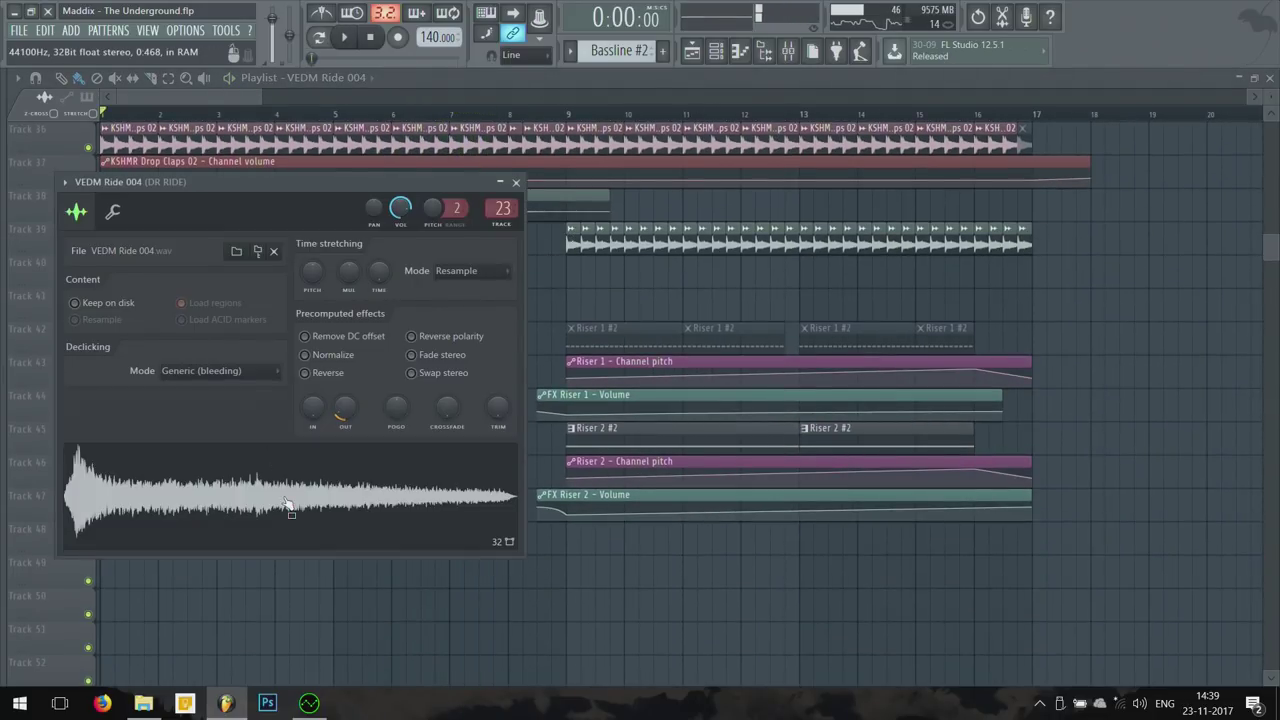
left_click(572, 116)
key("space")
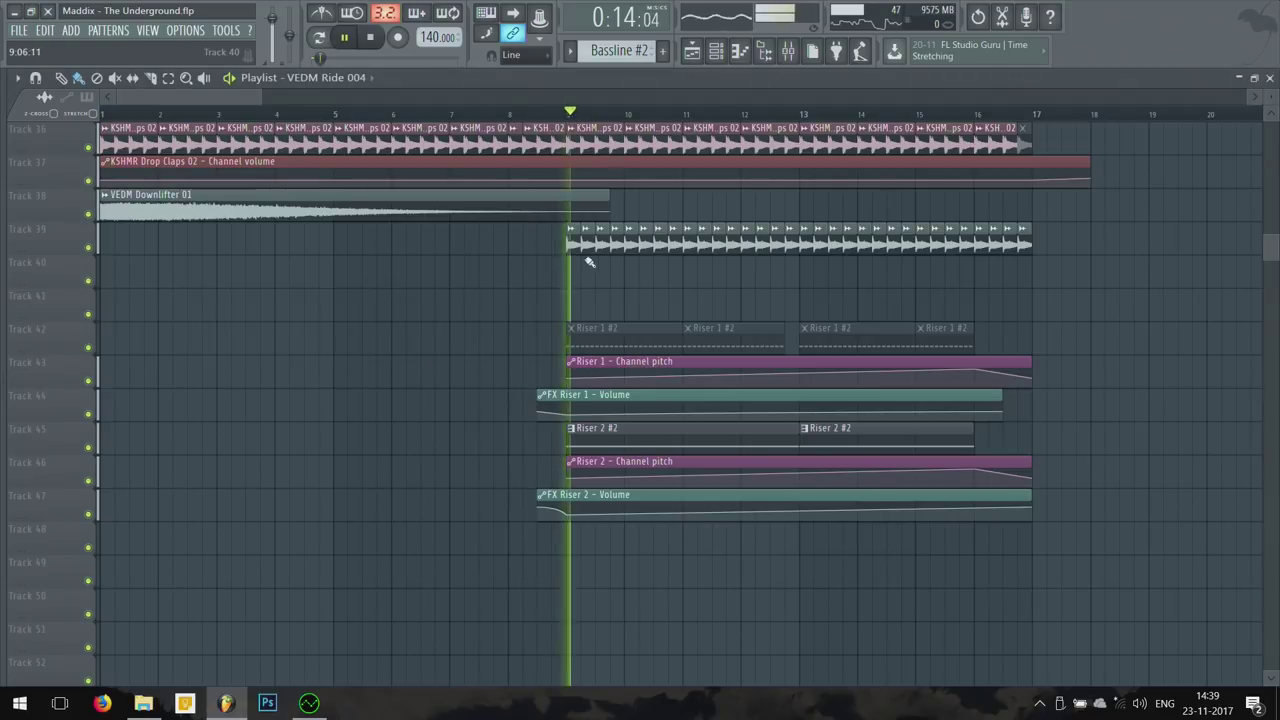
left_click(572, 240)
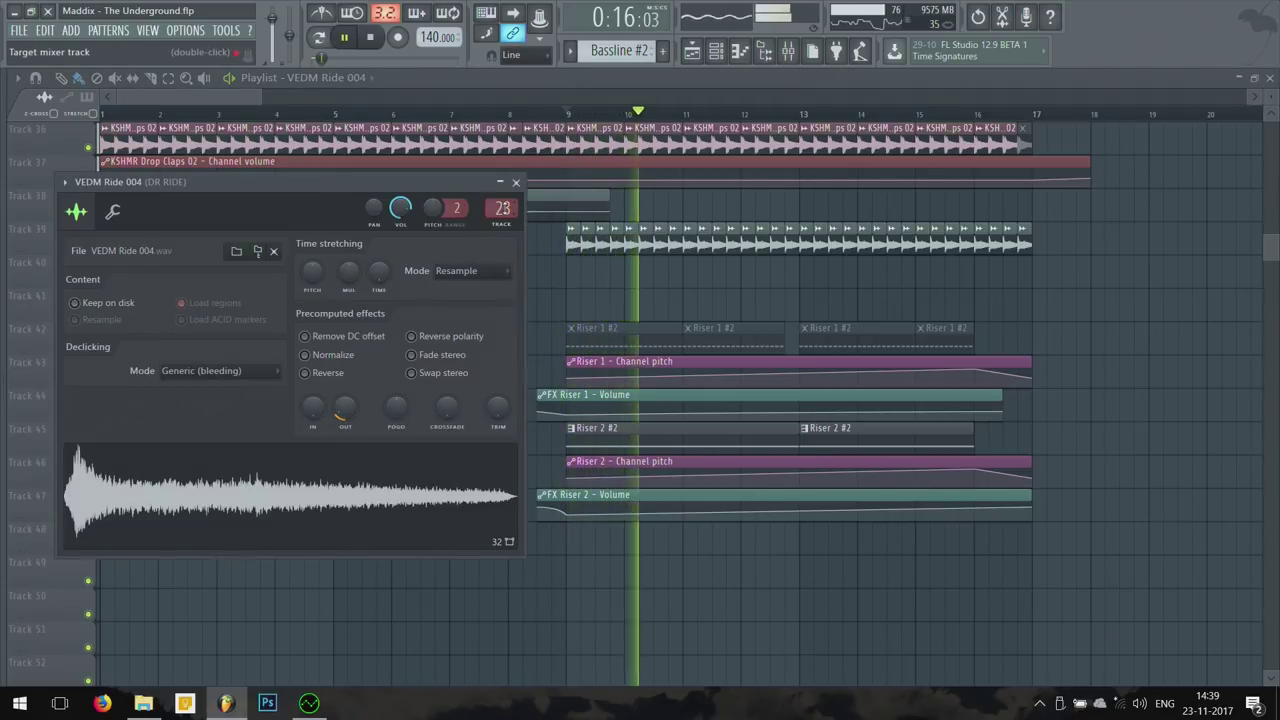
Step: Examine the Fruity Stereo Shaper on the DR RIDE mixer track and close the plugin, ride sample and mixer windows
key("F9")
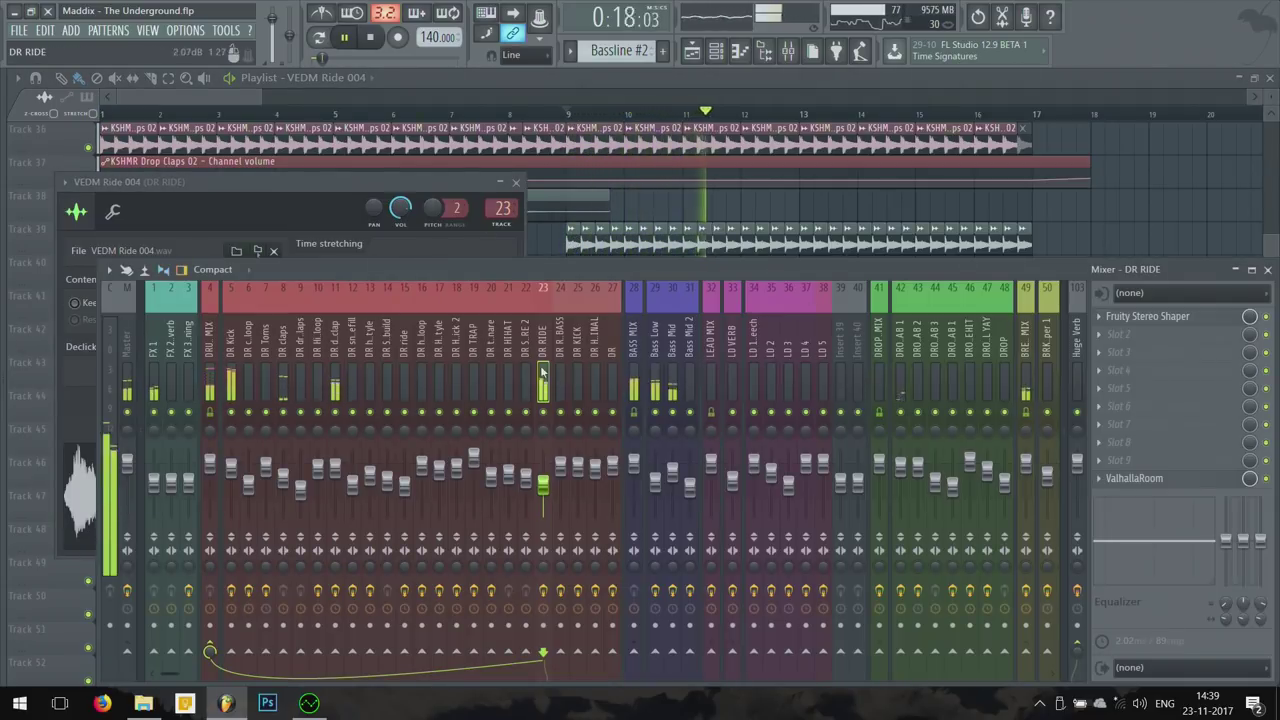
left_click(1172, 318)
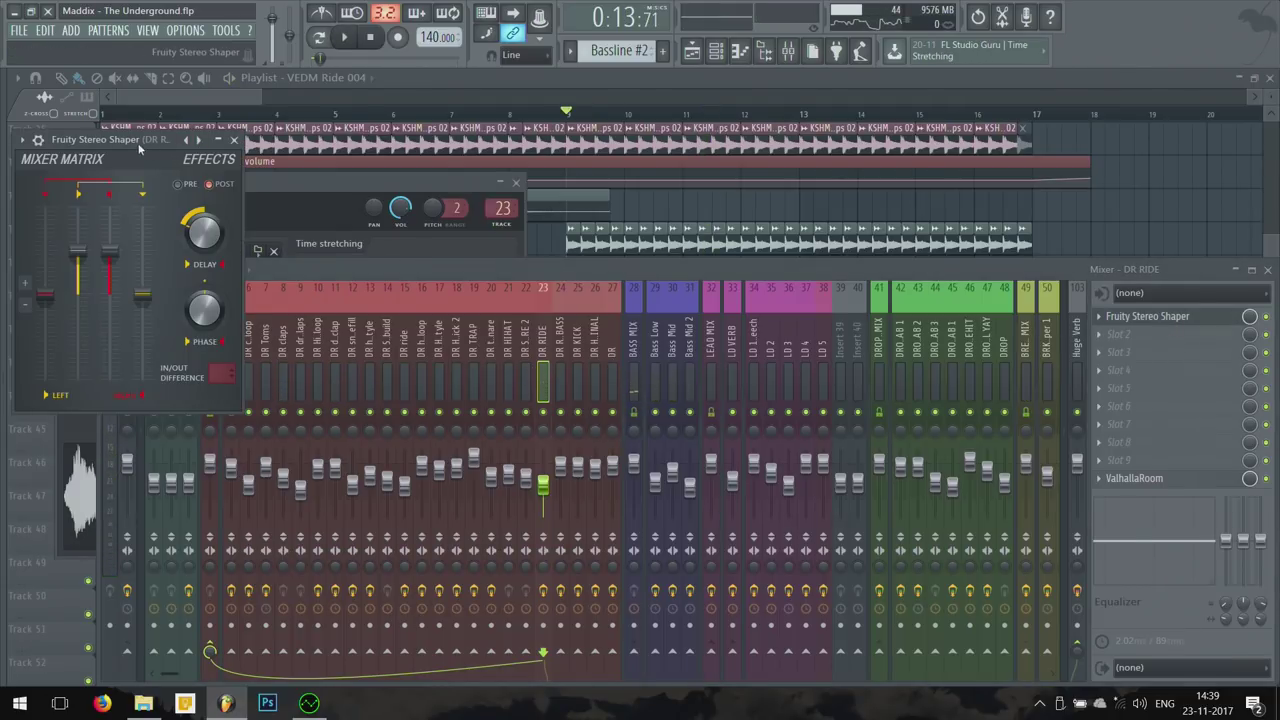
left_click_drag(140, 148, 396, 178)
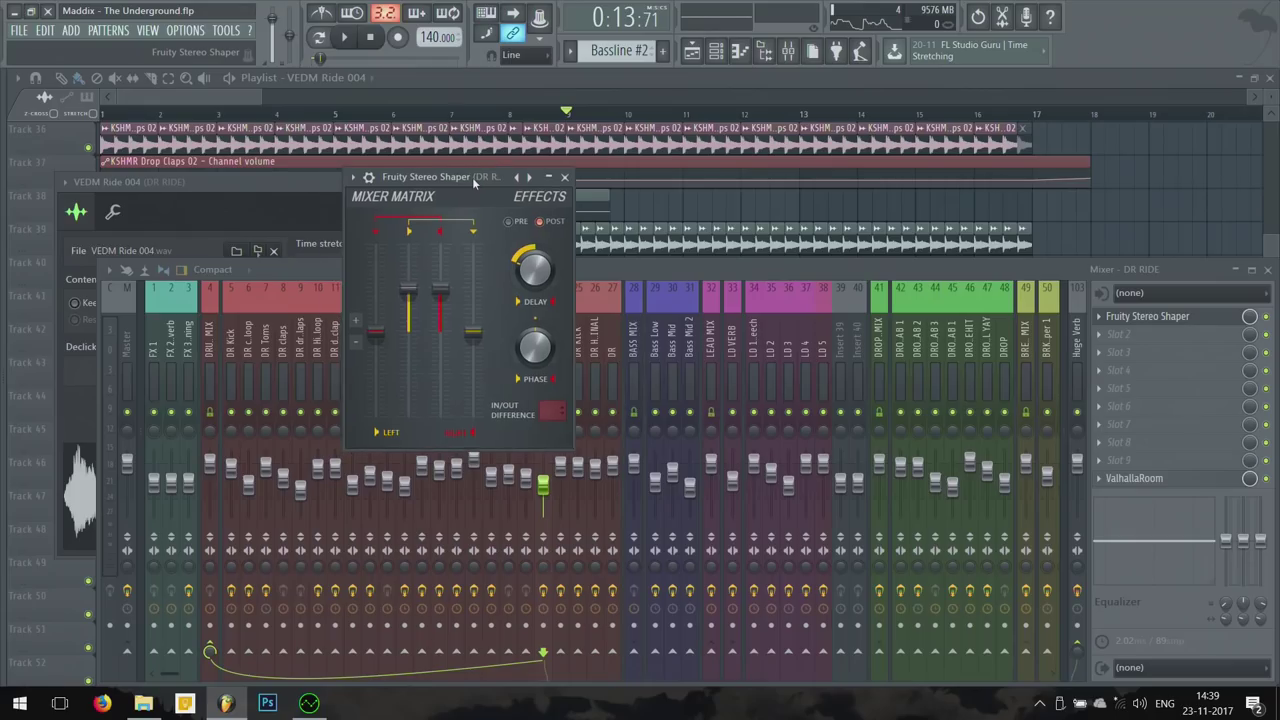
left_click_drag(472, 177, 424, 186)
key("Escape")
left_click(280, 184)
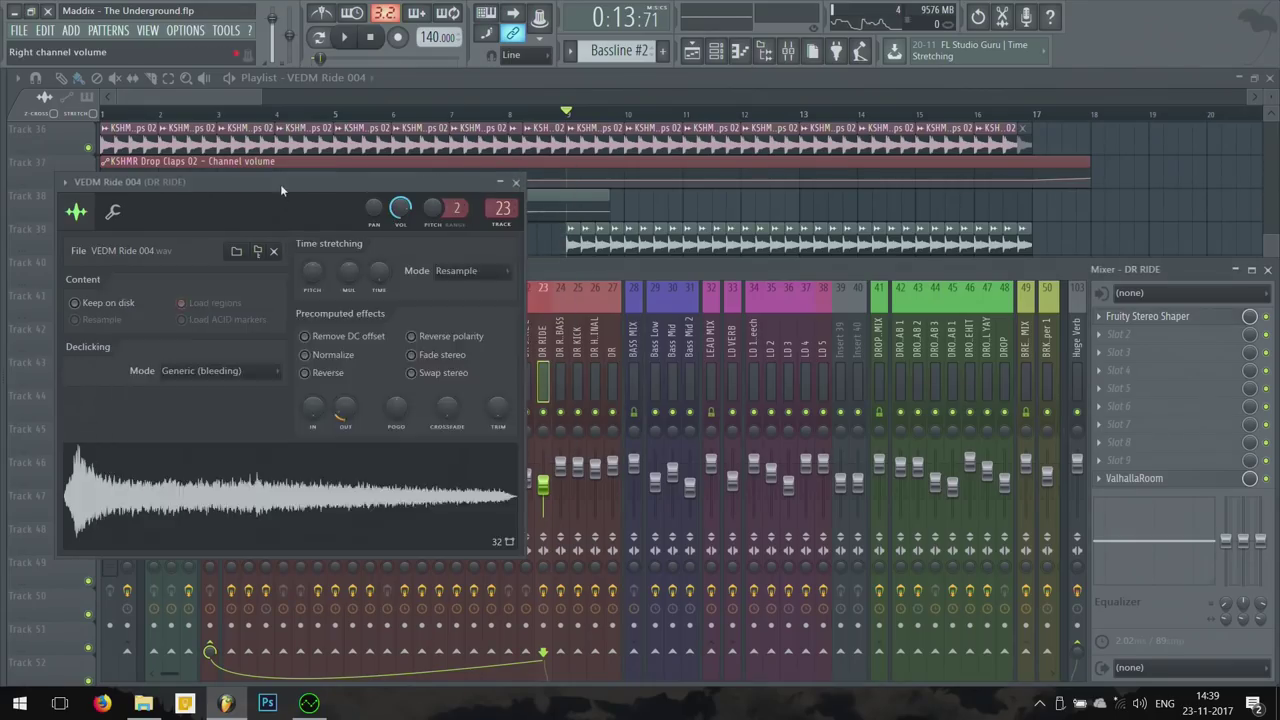
key("Escape")
key("Escape")
Step: Play the ride section, look over the riser and fill tracks 42 to 66, and set the playback position to bar 8
key("space")
scroll(549, 308, "down", 3)
scroll(520, 350, "down", 2, "ctrl")
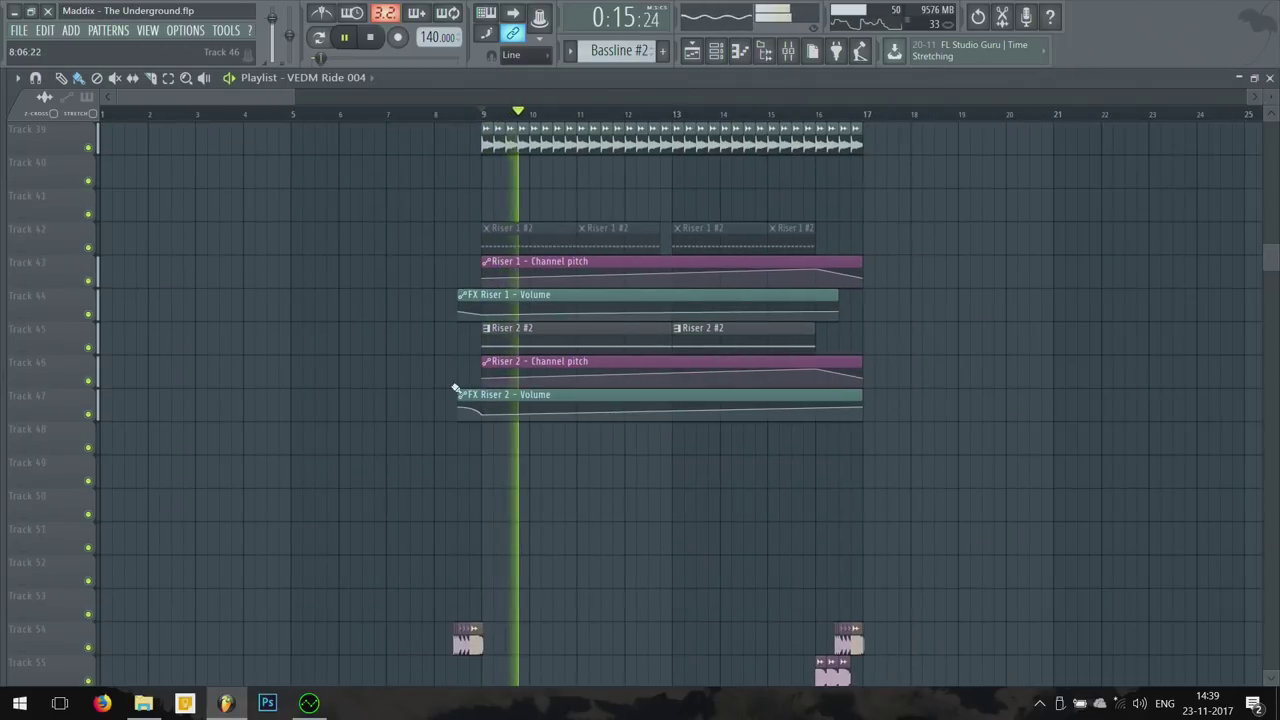
scroll(508, 374, "down", 5)
key("space")
left_click(446, 112)
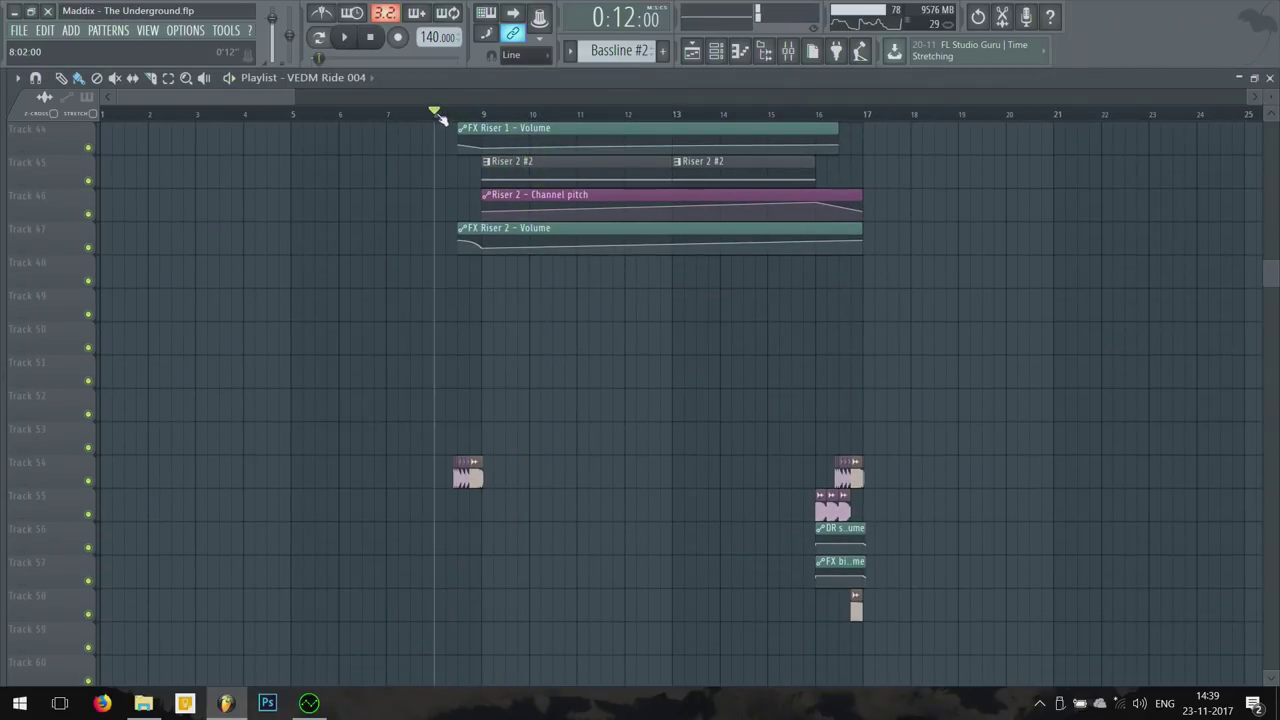
scroll(449, 305, "down", 3)
scroll(520, 353, "down", 5)
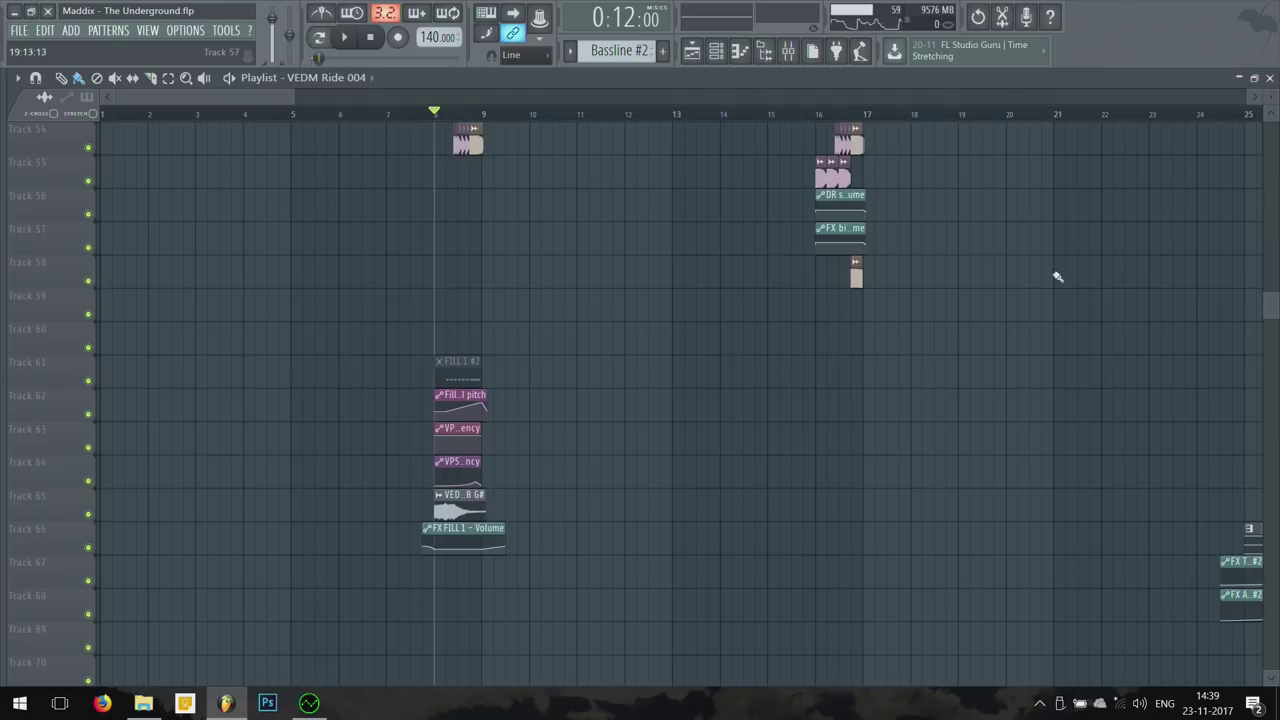
Step: Play from bar 8 and examine the KSHMR Stab 06 sample on track 27 and its DROP STAB 1 mixer track
scroll(506, 400, "up", 13)
key("space")
scroll(500, 472, "up", 9)
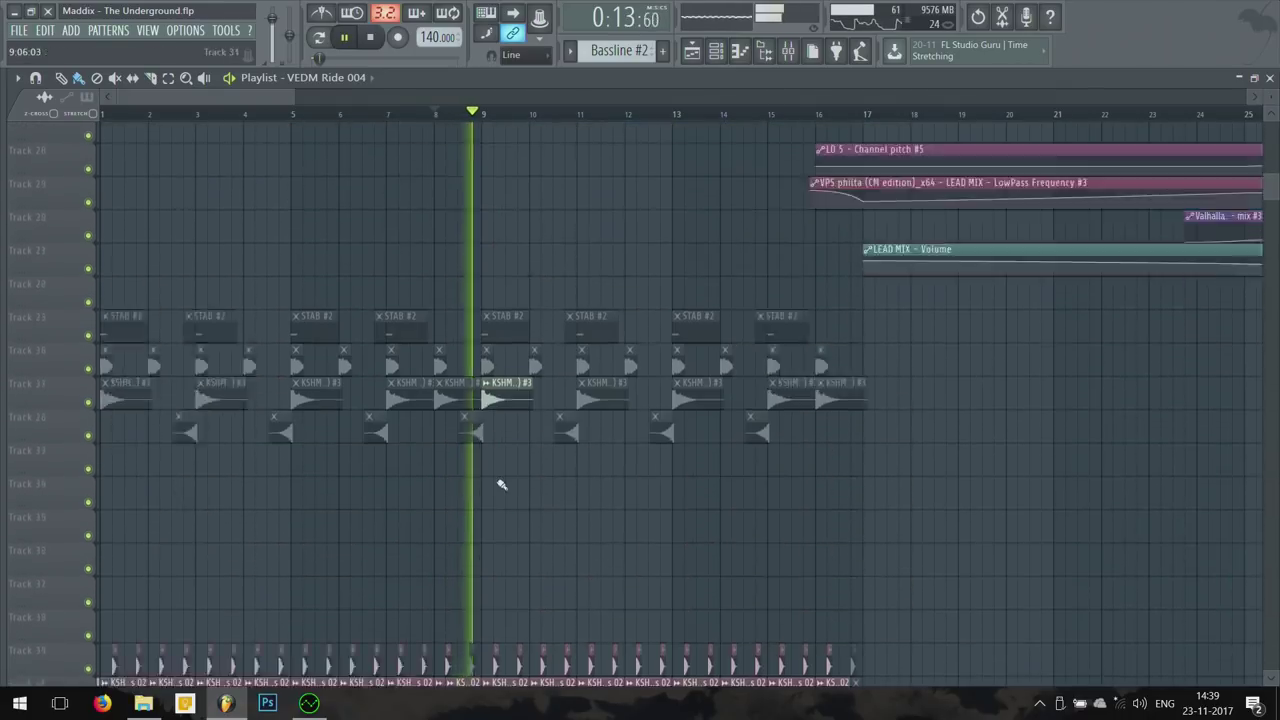
scroll(500, 477, "up", 2)
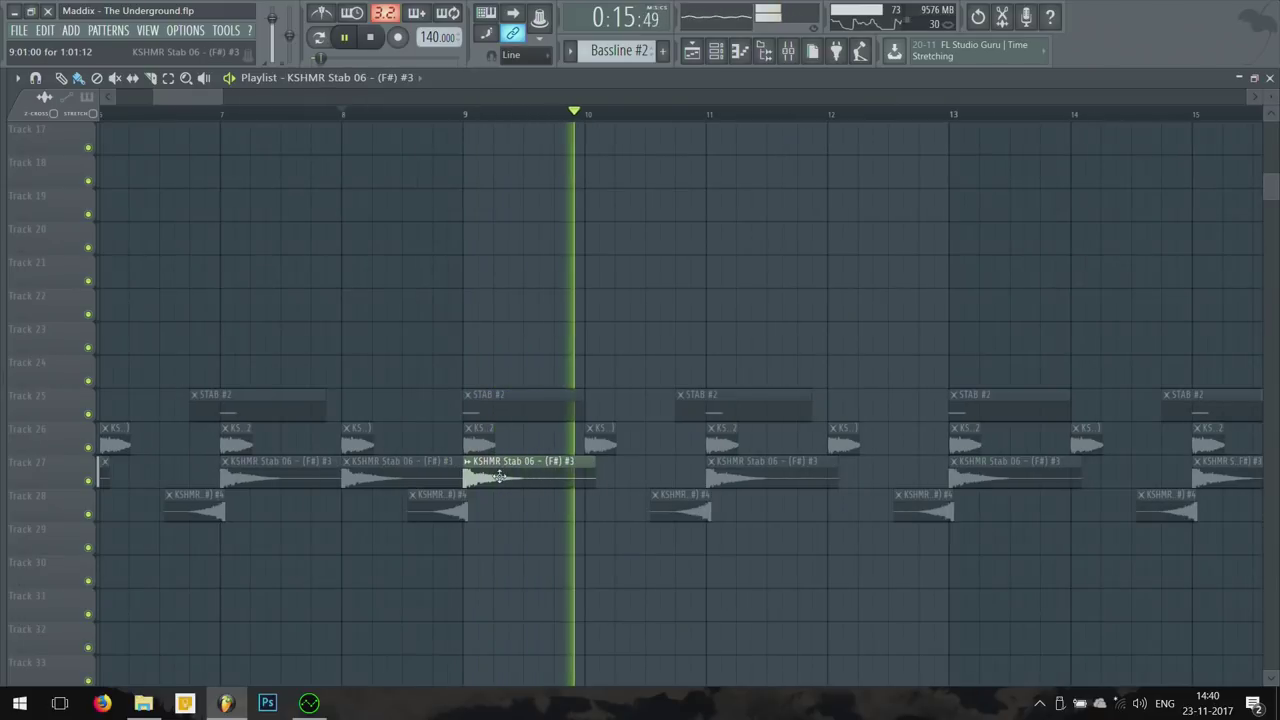
key("space")
double_click(499, 477)
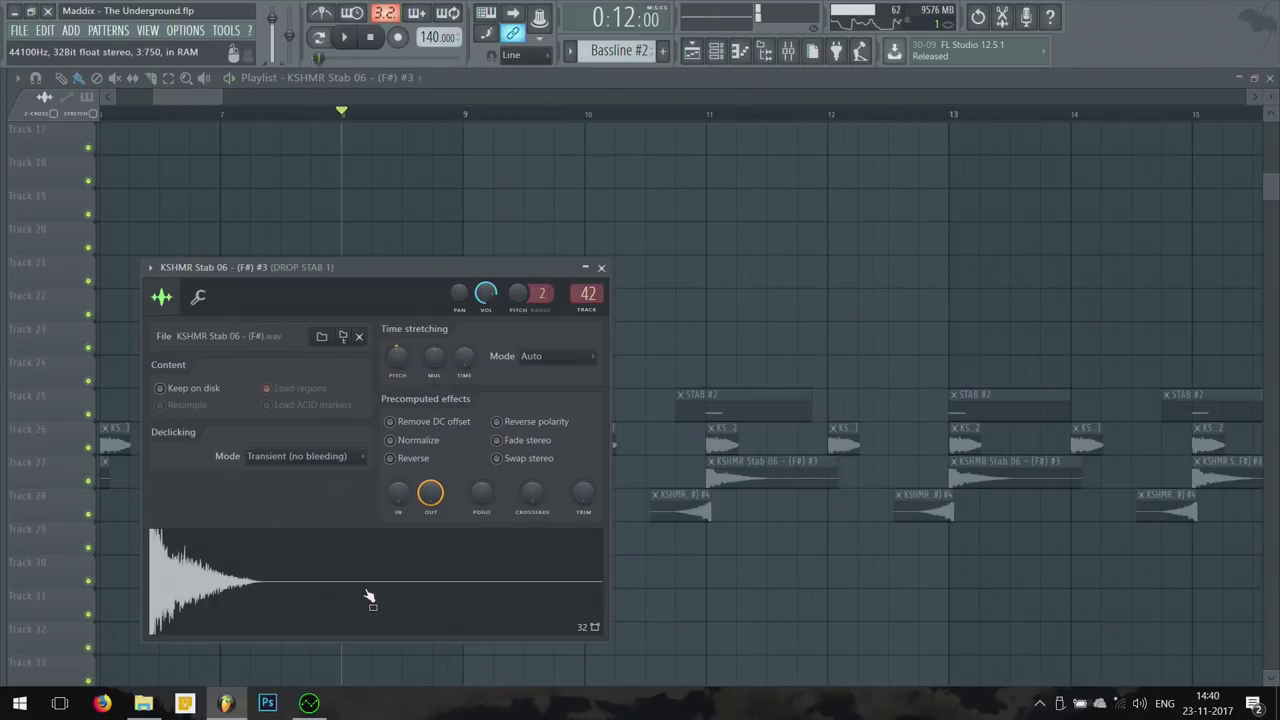
double_click(587, 294)
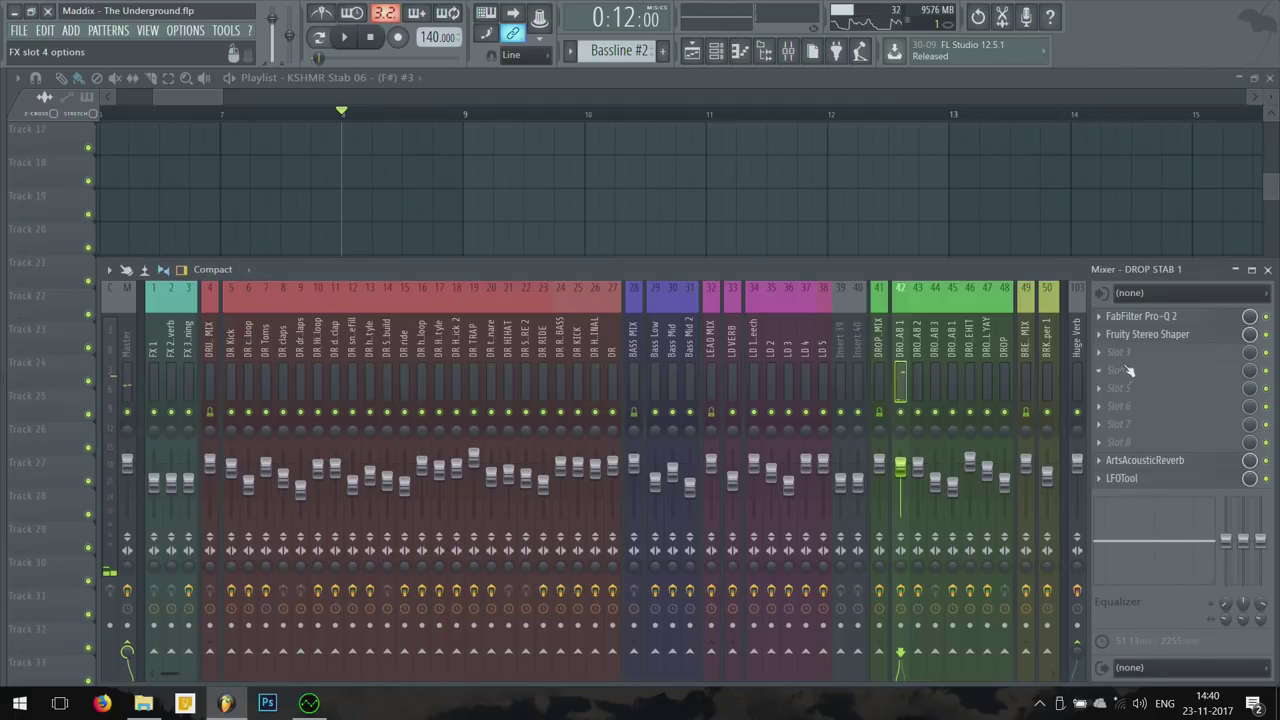
Step: Examine the FabFilter Pro-Q 2 curve and the Fruity Stereo Shaper on DROP STAB 1 during playback
left_click(1163, 320)
left_click_drag(559, 226, 708, 133)
key("space")
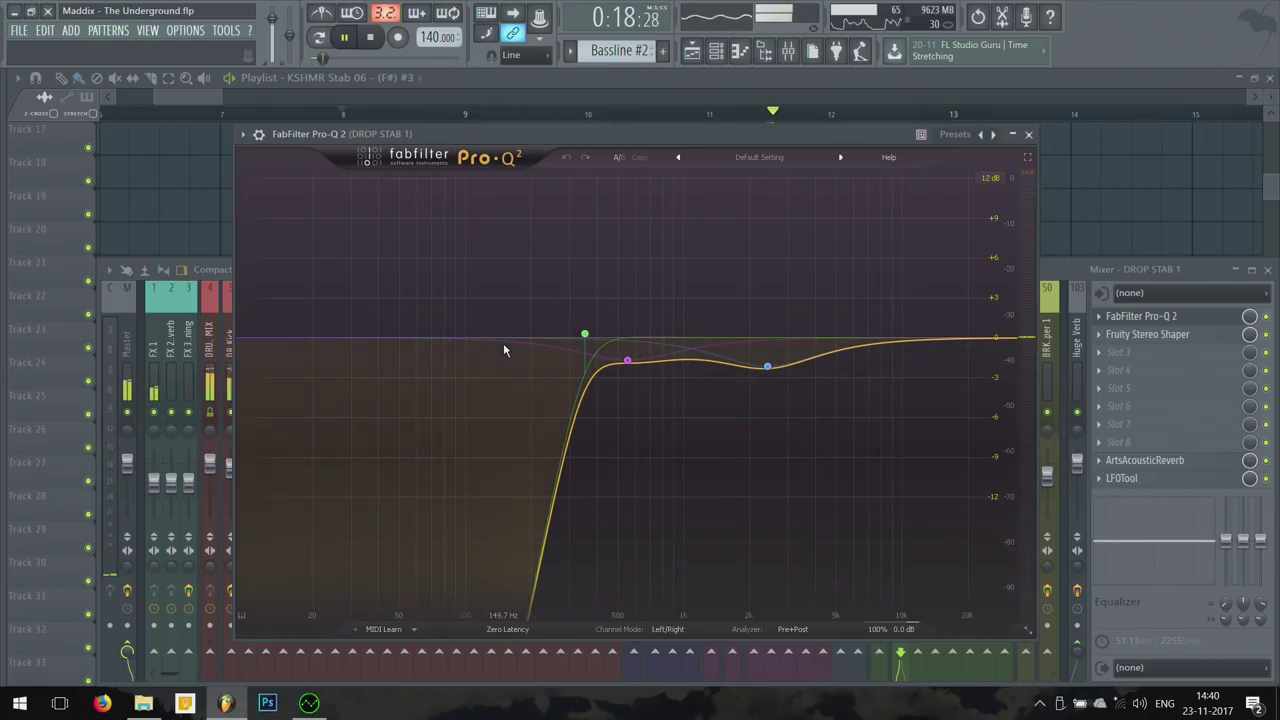
left_click(1195, 336)
left_click_drag(273, 261, 448, 216)
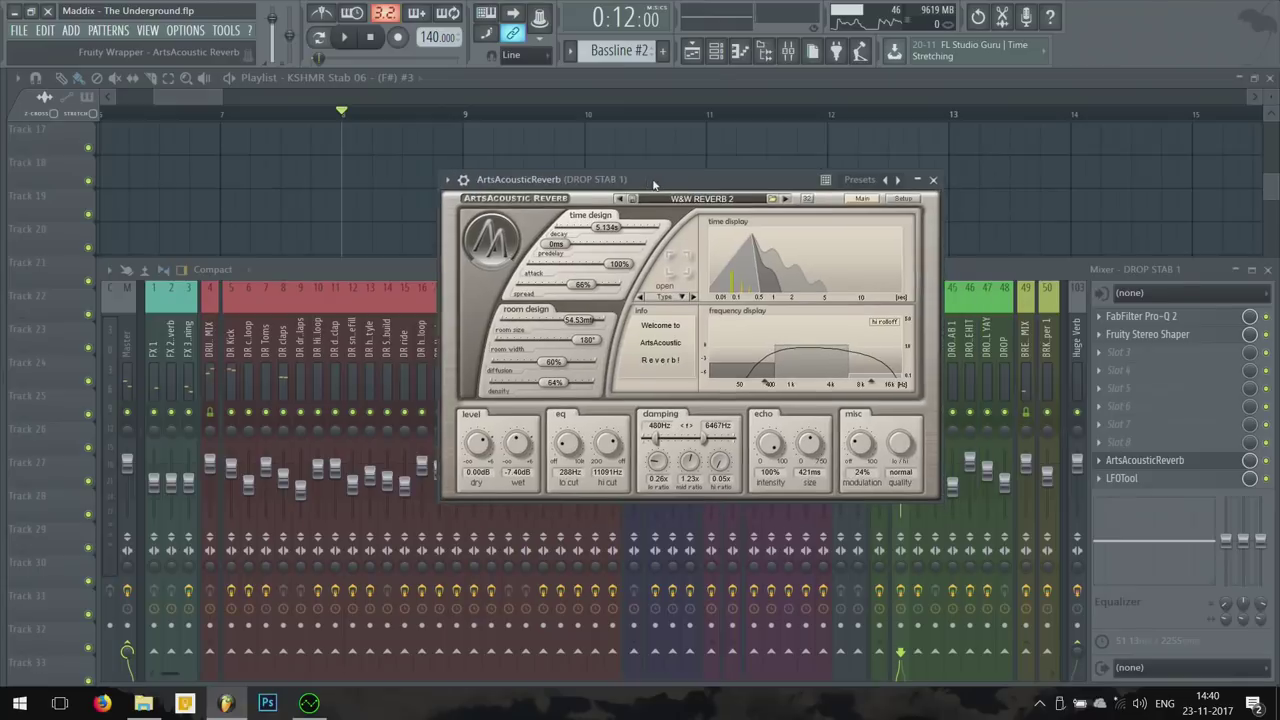
Step: Examine the ArtsAcousticReverb and LFOTool settings on DROP STAB 1 and close the mixer
left_click_drag(648, 184, 614, 178)
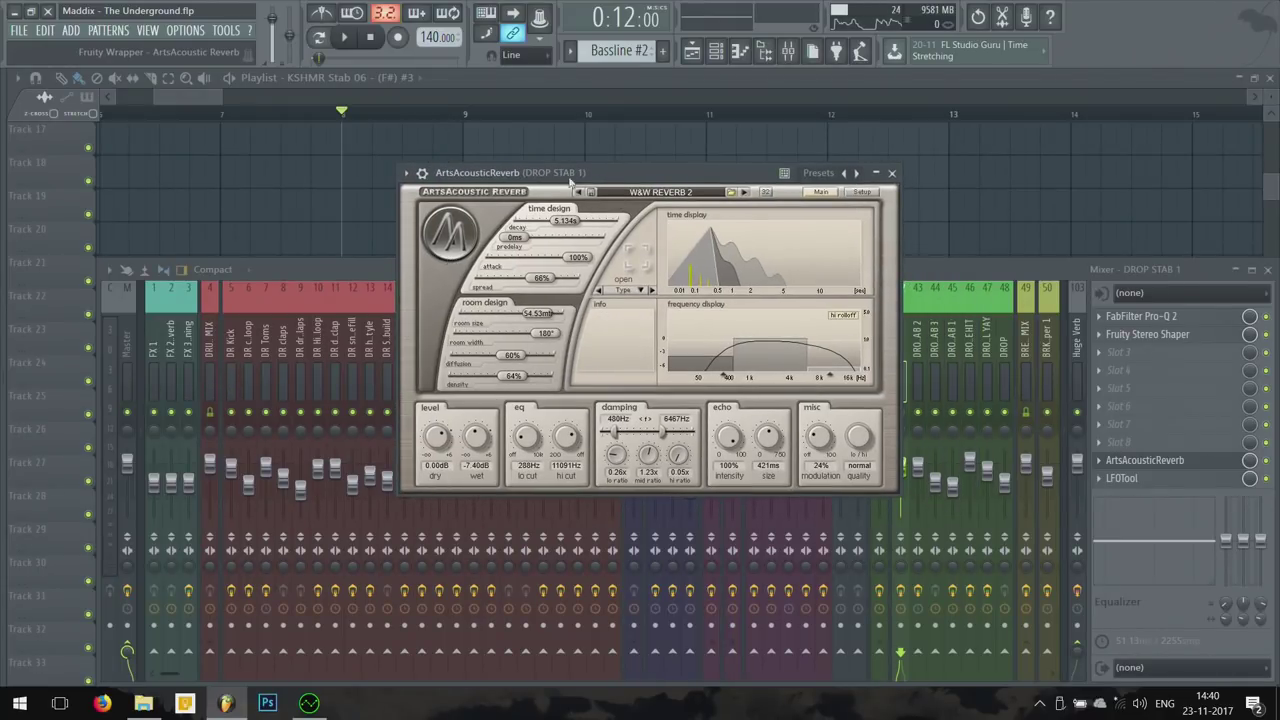
left_click_drag(560, 176, 537, 179)
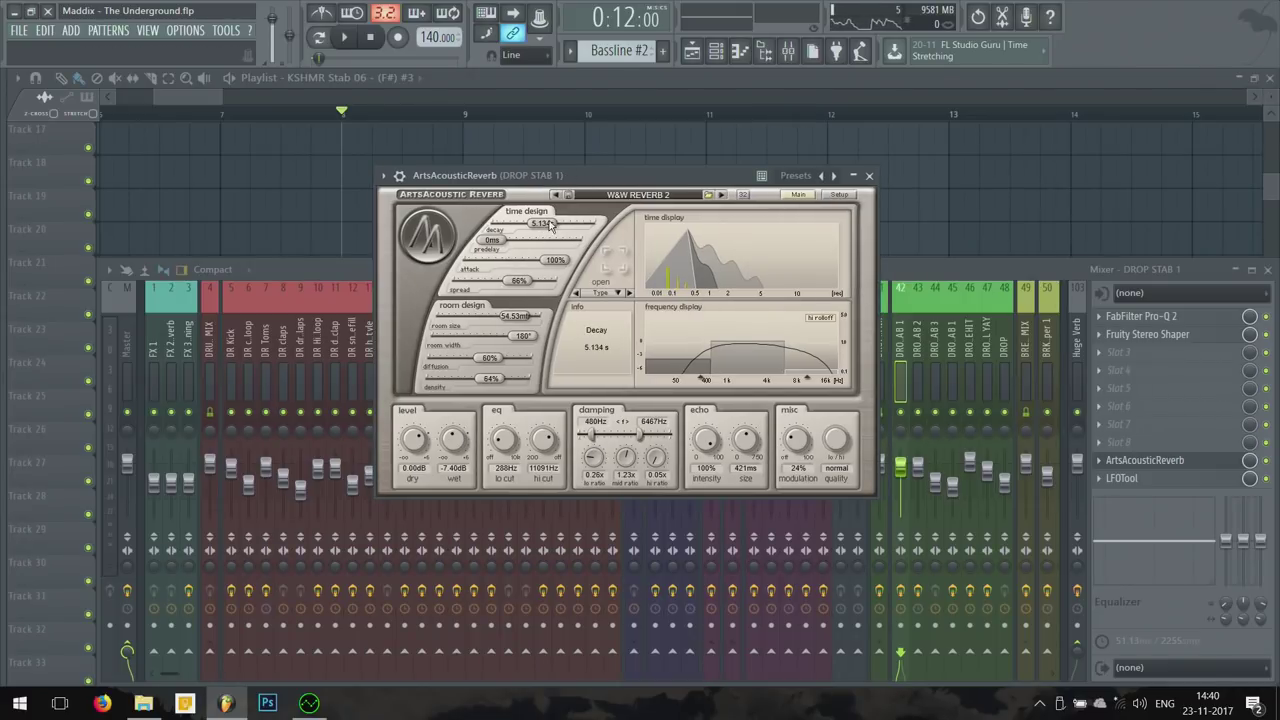
left_click_drag(601, 184, 573, 180)
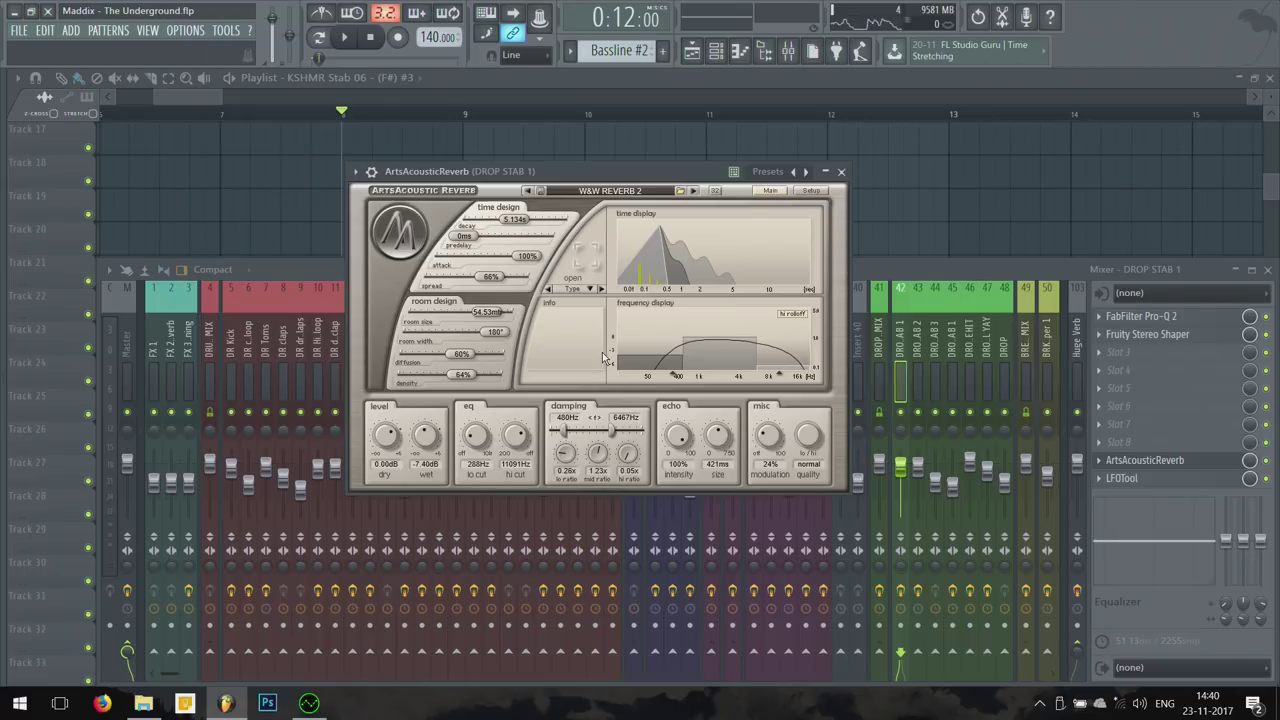
left_click_drag(630, 190, 658, 178)
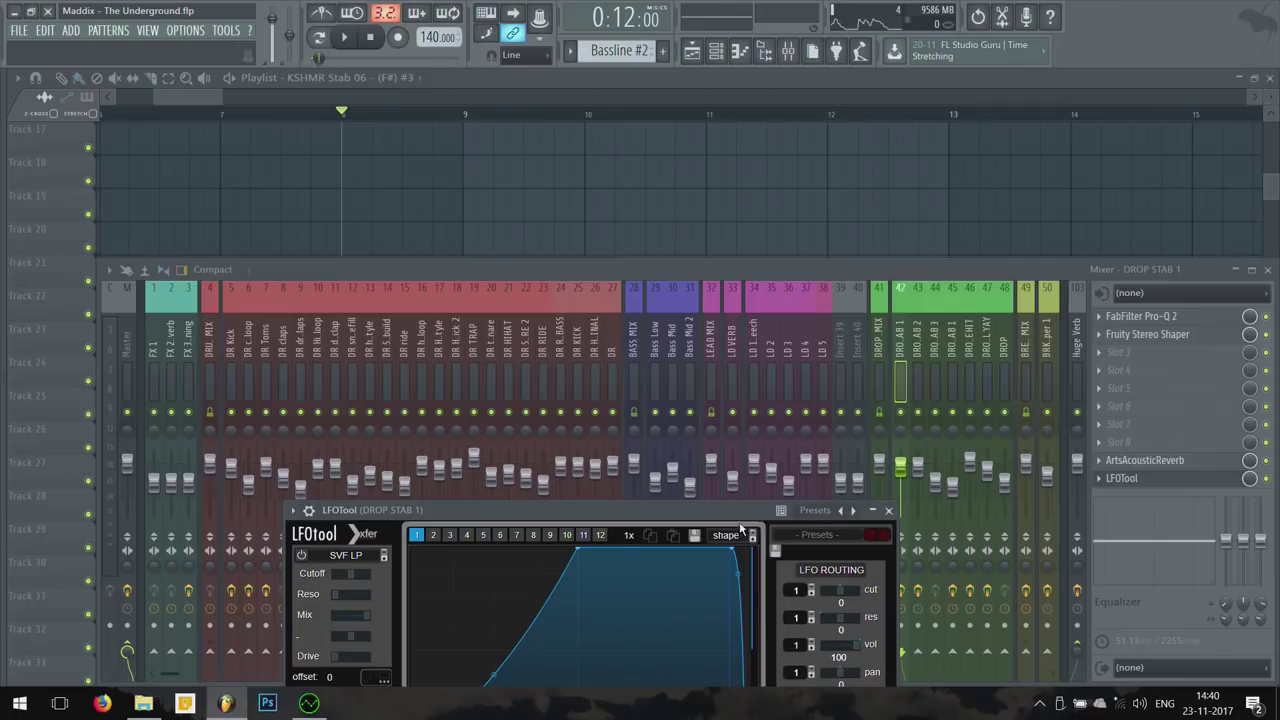
left_click_drag(740, 525, 787, 333)
key("F9")
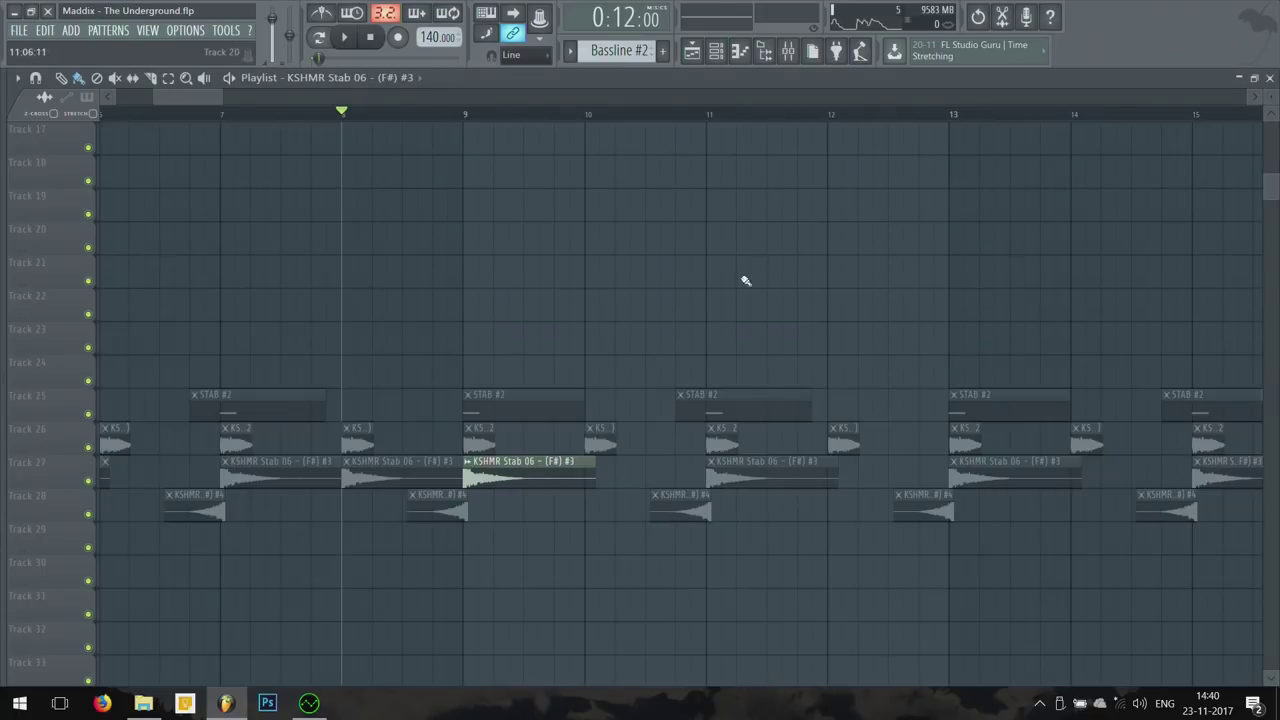
Step: Play the intro from bar 8 while looking over the riser, fill, pad and vox pad tracks down to the Riser intro on track 107
scroll(596, 323, "down", 11)
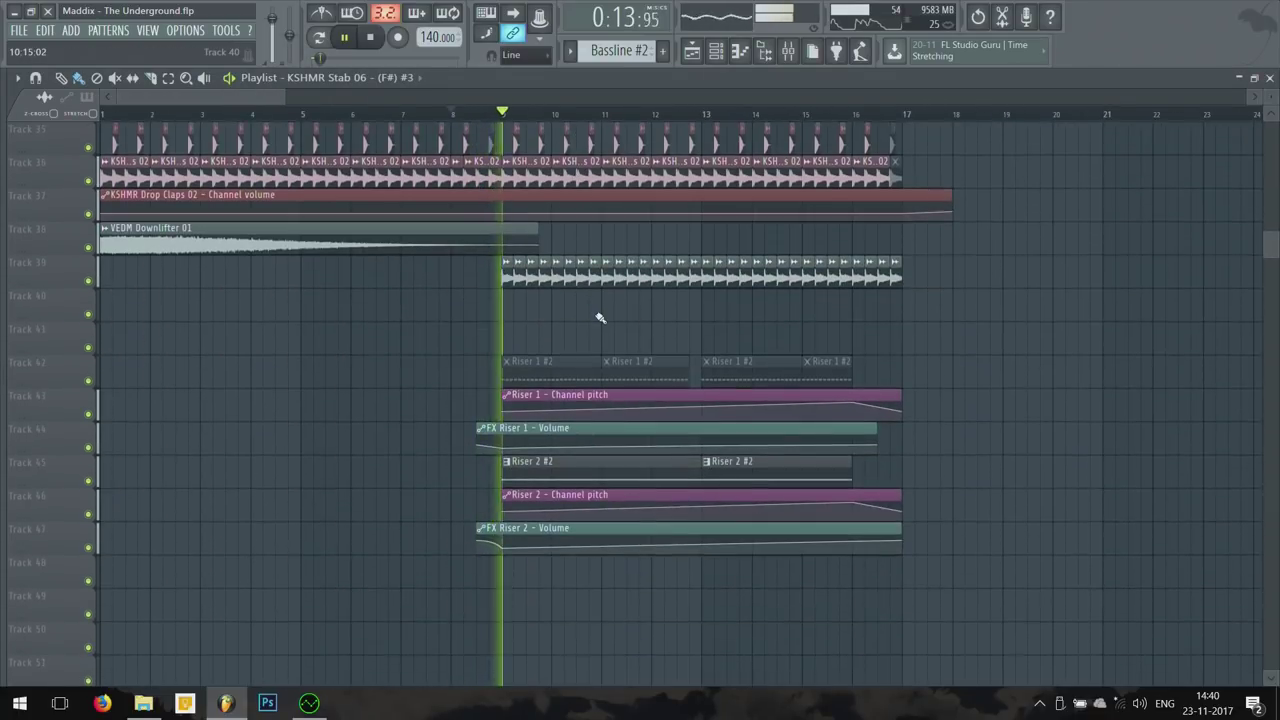
scroll(551, 414, "down", 2)
scroll(568, 445, "down", 5)
left_click_drag(774, 411, 466, 249)
scroll(630, 440, "down", 20)
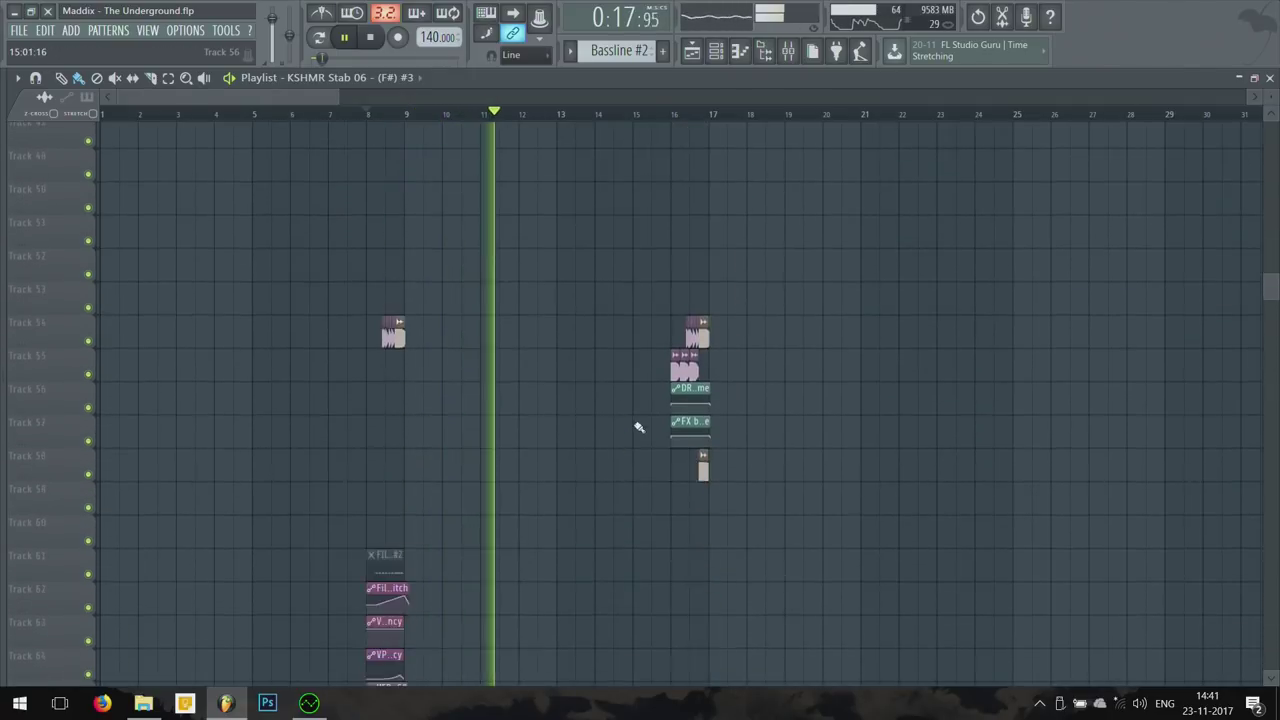
scroll(655, 490, "down", 19)
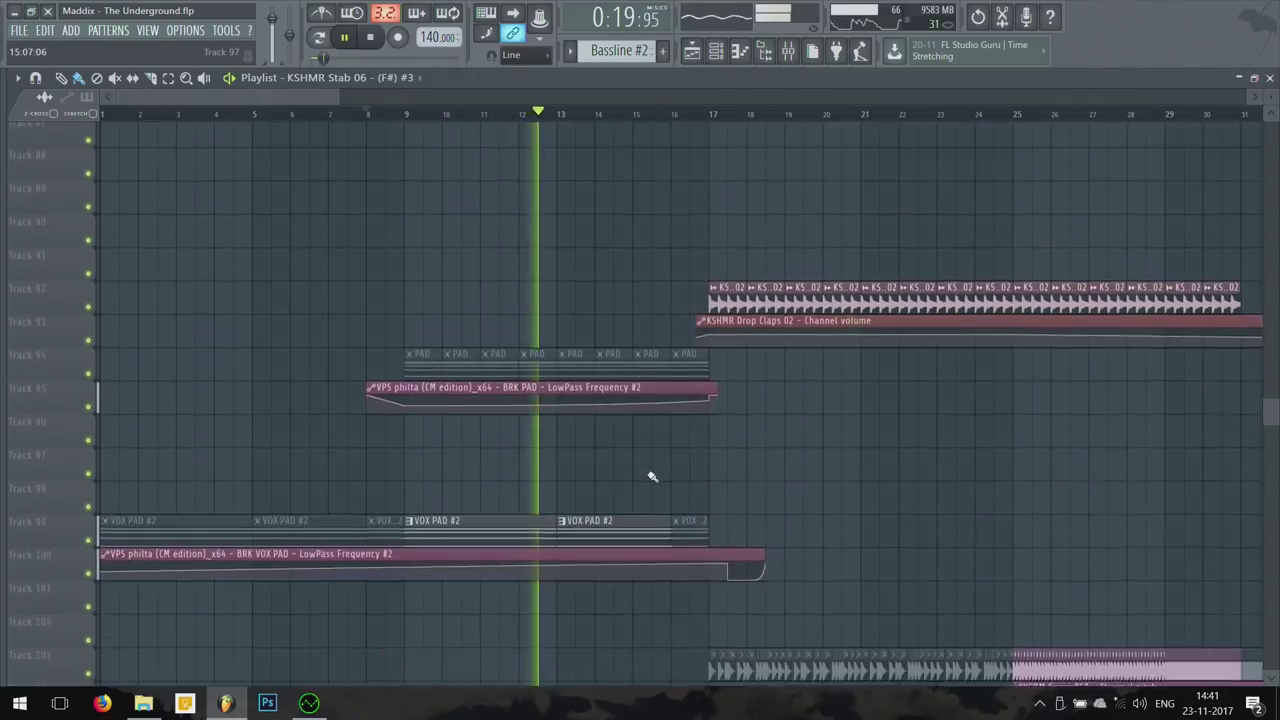
scroll(640, 470, "down", 6)
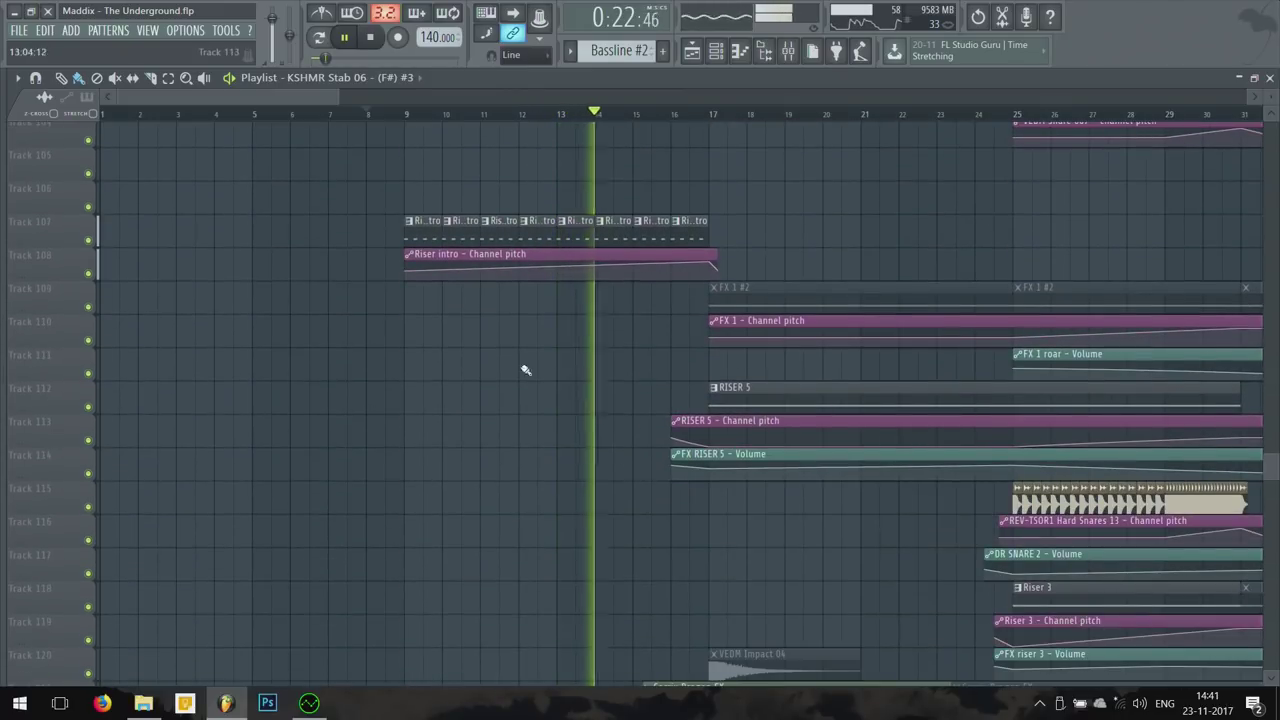
Step: Open the Riser intro pattern on track 107, play it, and examine its Sylenth1 synth before closing the channel rack
key("space")
double_click(429, 235)
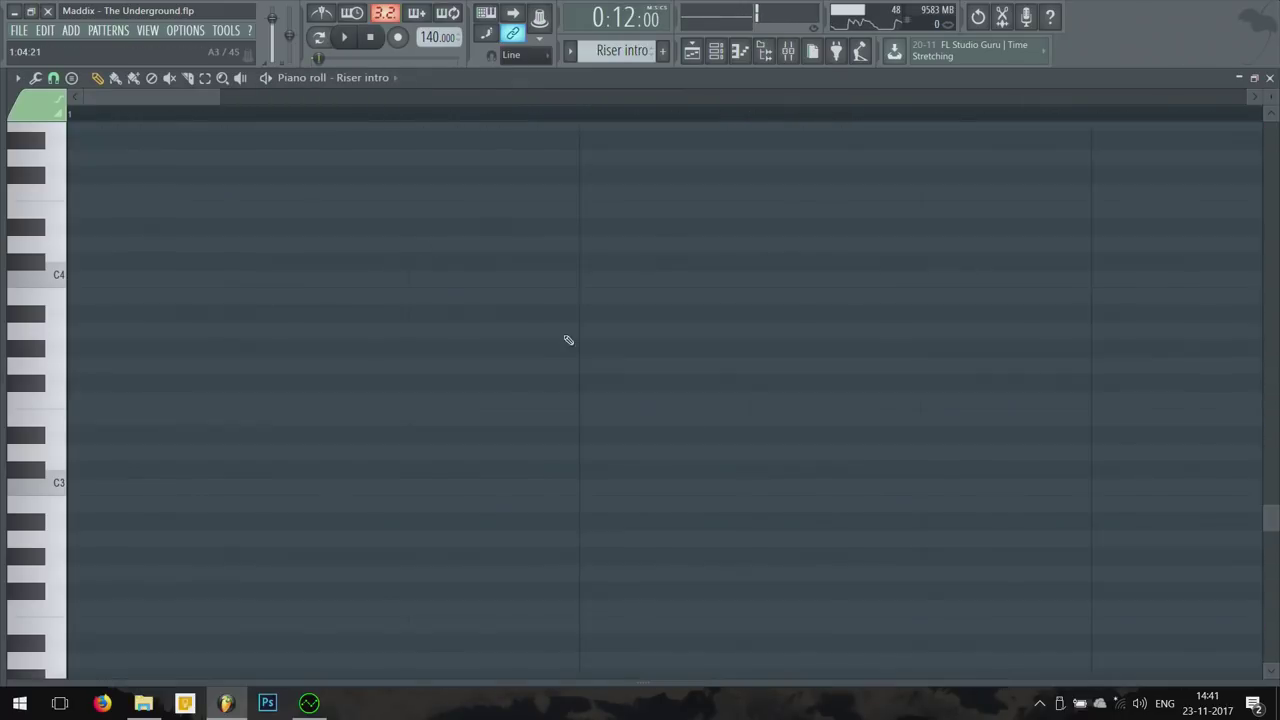
key("F6")
scroll(270, 362, "down", 10)
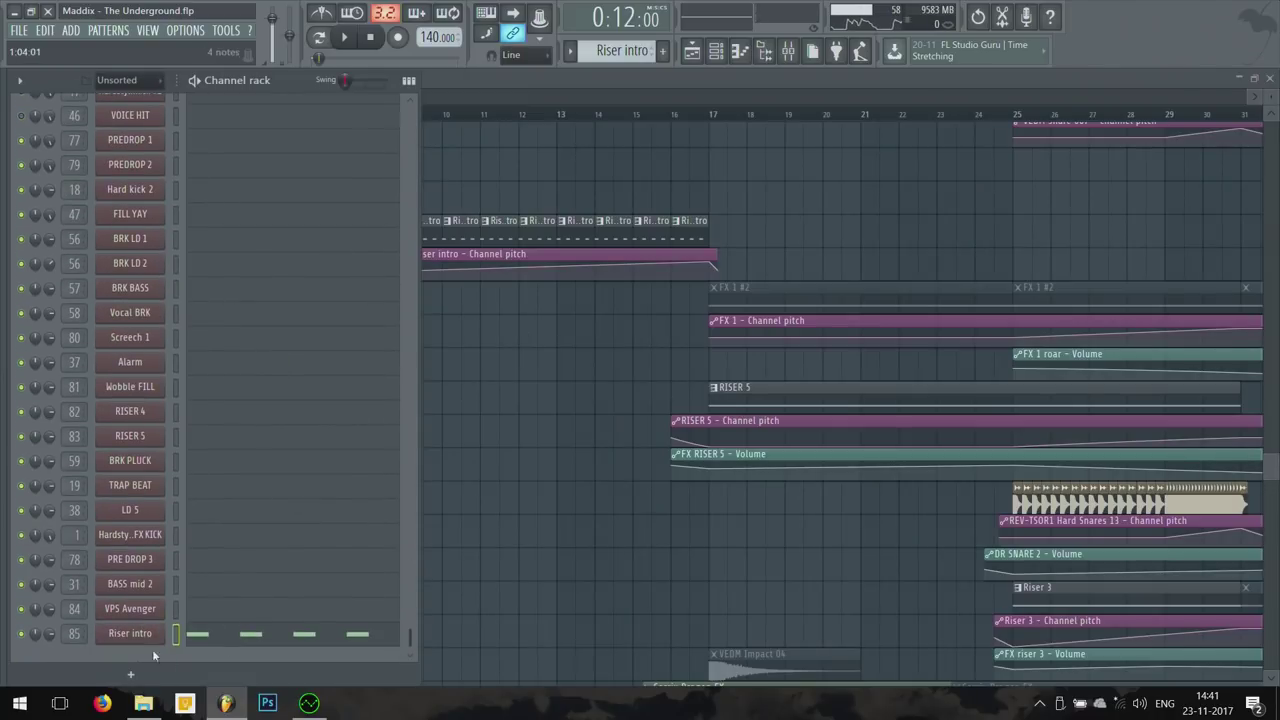
key("Return")
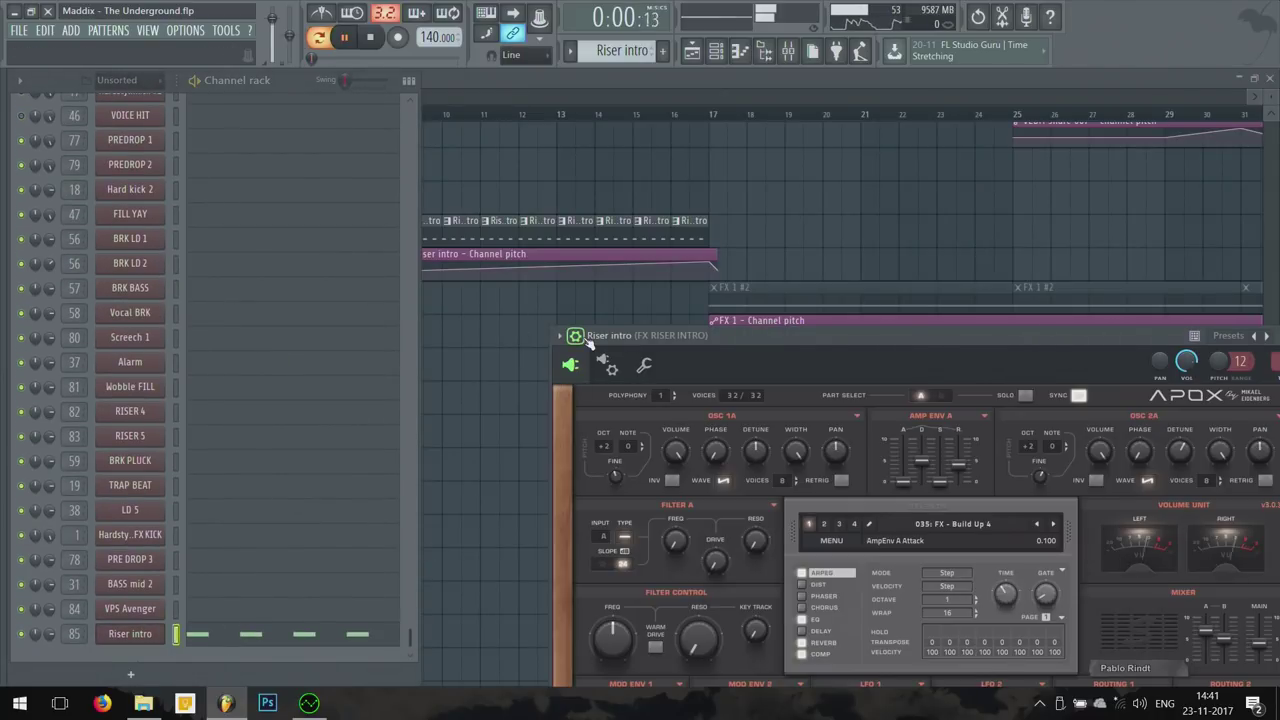
left_click_drag(704, 335, 534, 108)
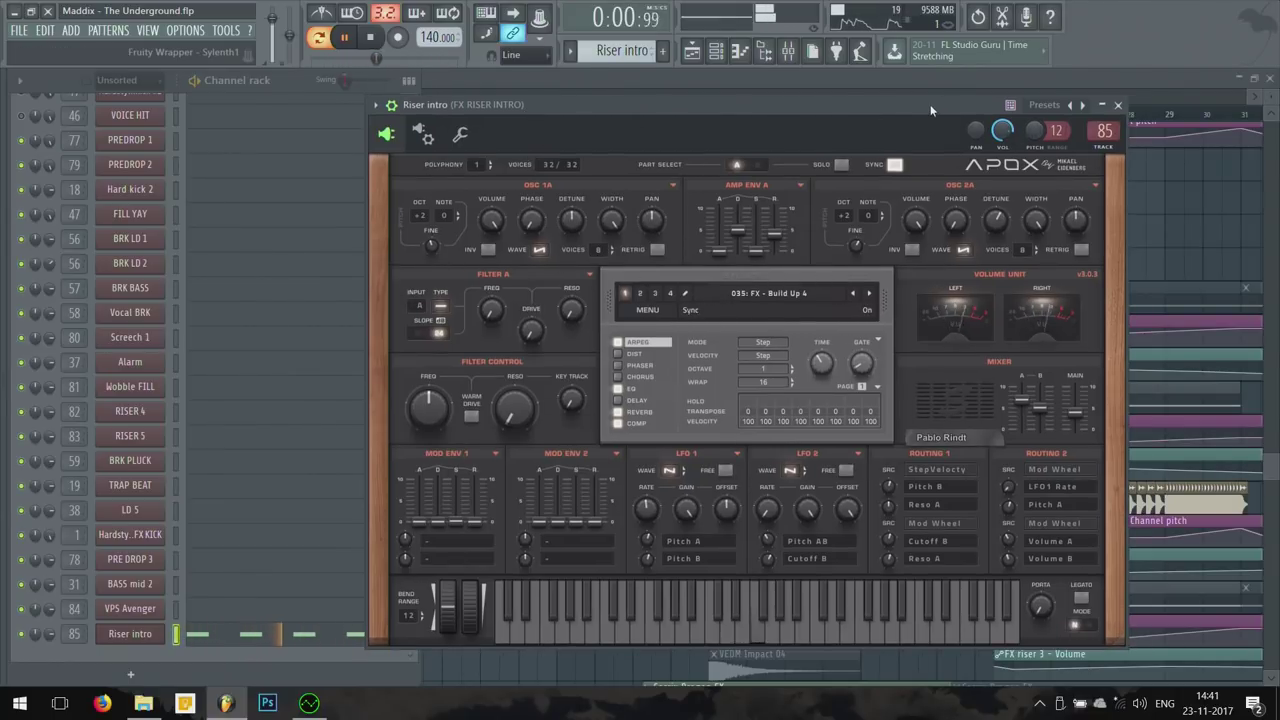
key("Escape")
key("F6")
Step: Stop playback and examine the sample settings of the IMV_70_2_4_E_Fmle_RhythAalap_5_Fx vocal on track 135
scroll(600, 334, "down", 3)
scroll(510, 310, "down", 8)
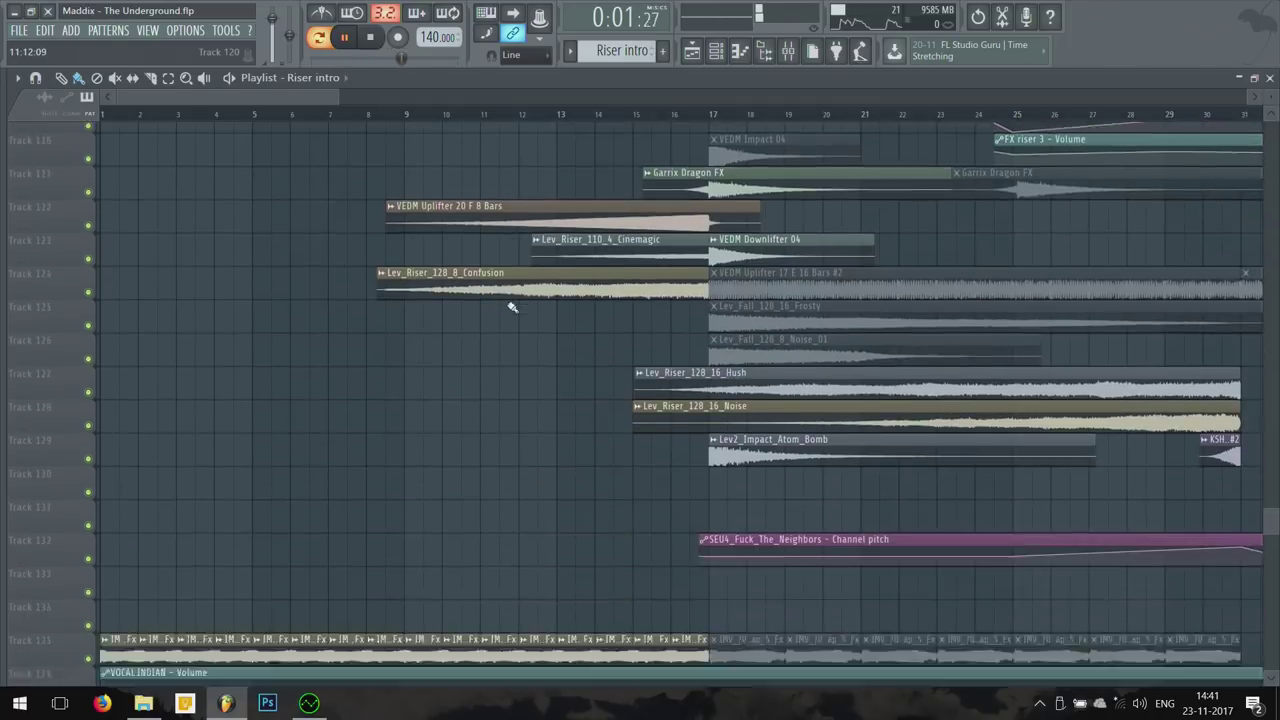
key("space")
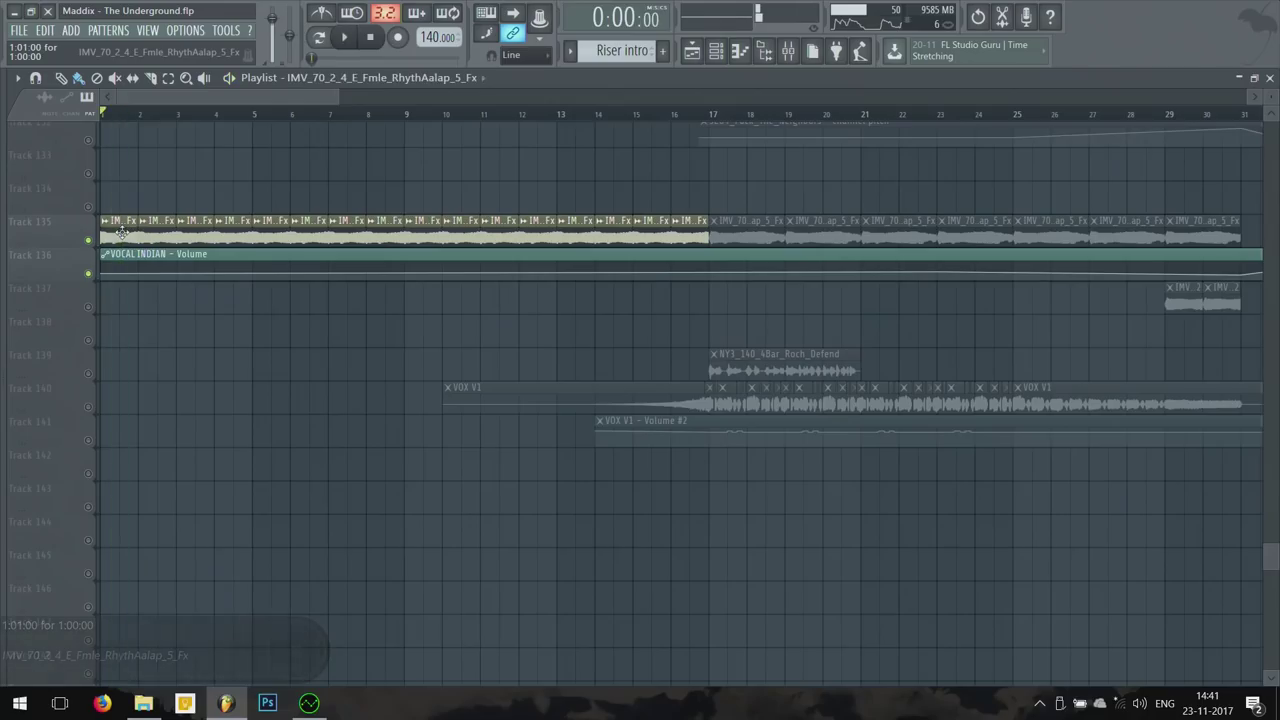
double_click(297, 228)
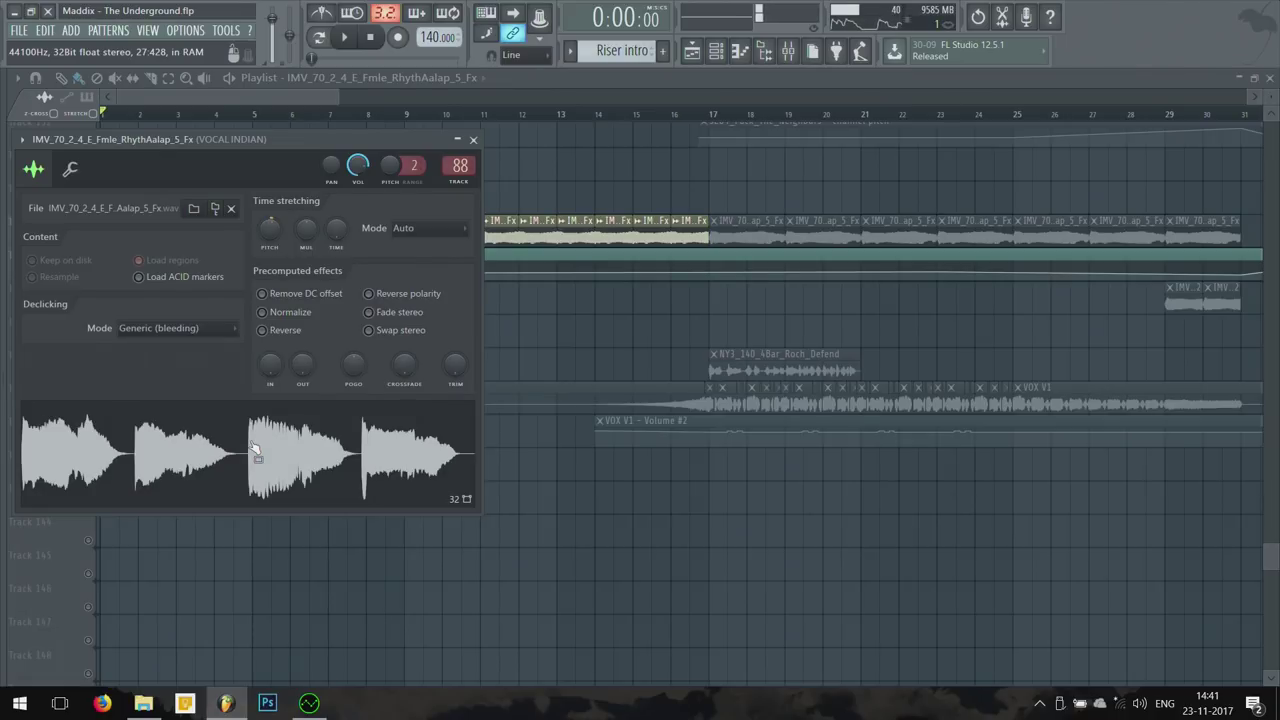
left_click_drag(240, 145, 299, 230)
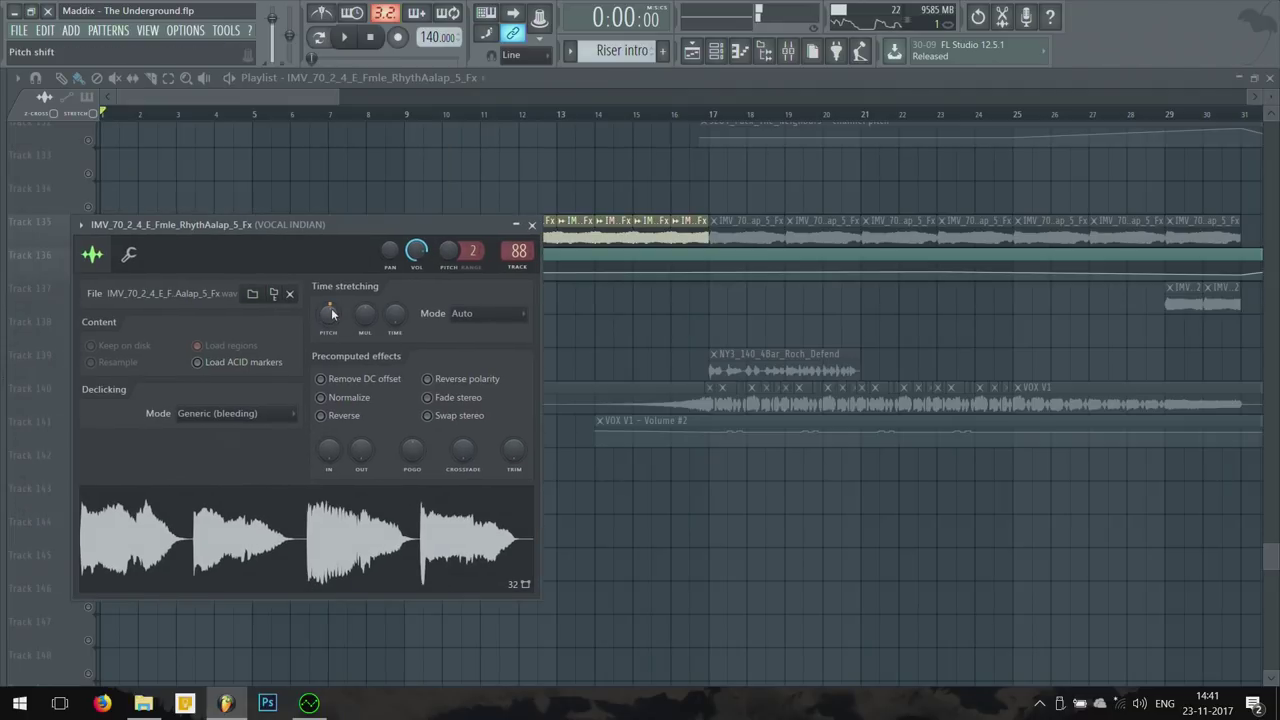
key("Escape")
Step: Look closely at the first vocal clip on track 135, check its VOCAL INDIAN mixer track, and play it from bar 1
left_click_drag(170, 313, 101, 188)
double_click(206, 302)
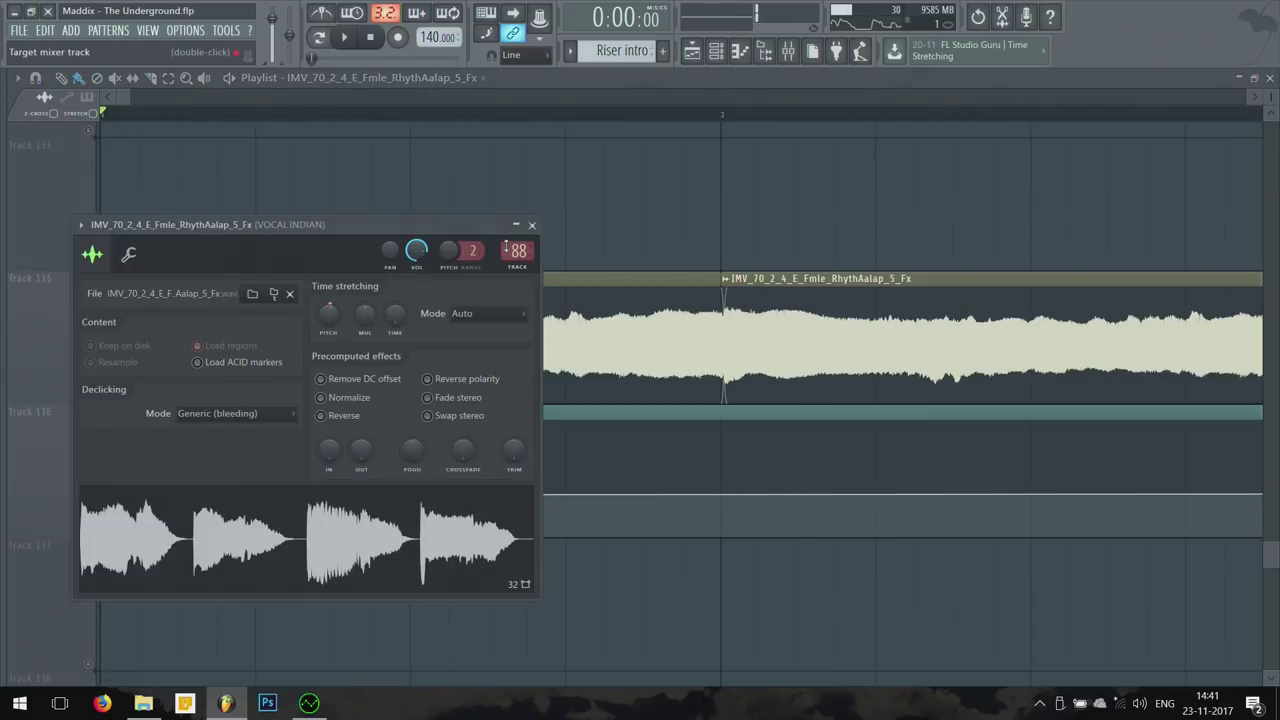
left_click(519, 251)
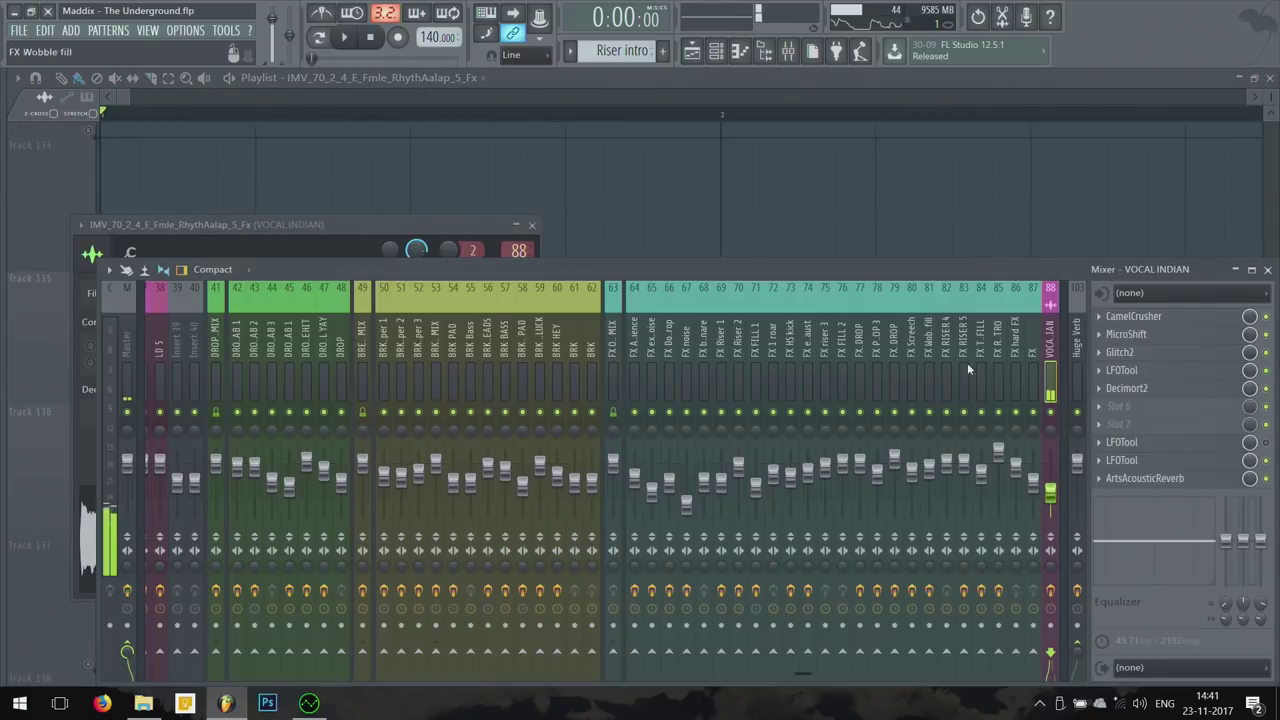
scroll(967, 370, "right", 6)
key("F12")
key("space")
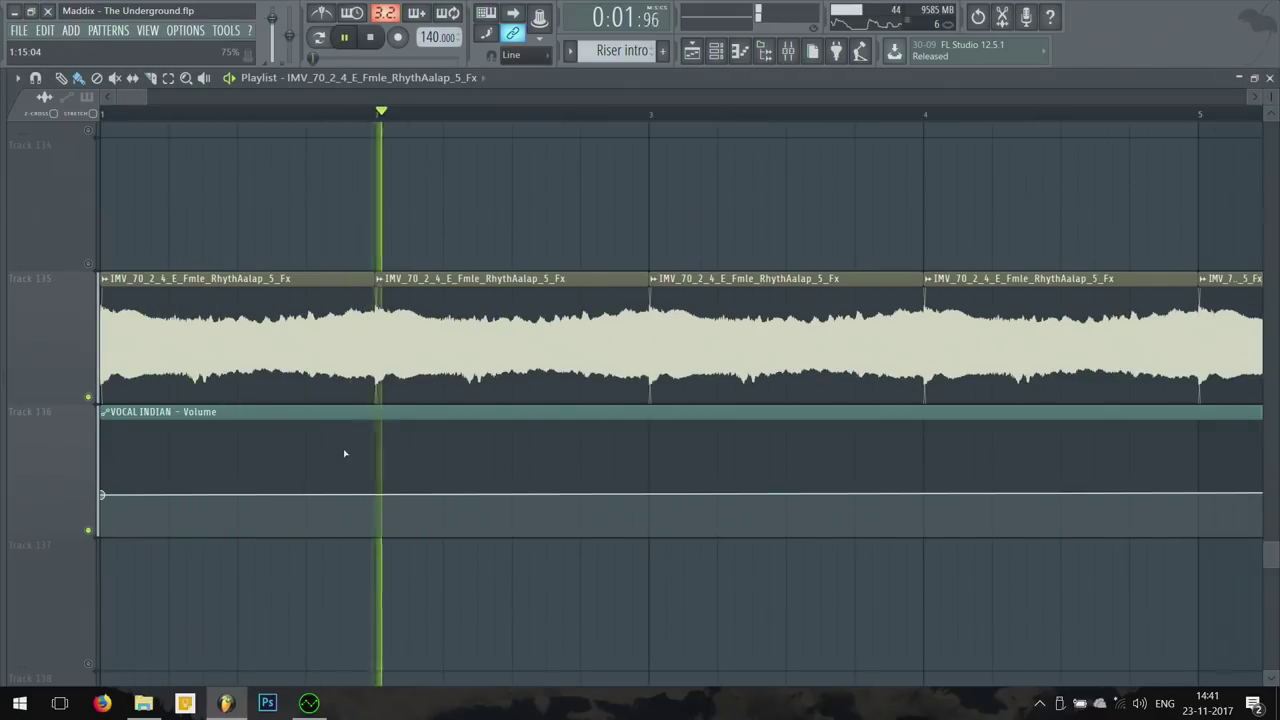
Step: Examine the CamelCrusher and MicroShift settings on the VOCAL INDIAN mixer track while the vocal plays
key("F9")
left_click(1152, 316)
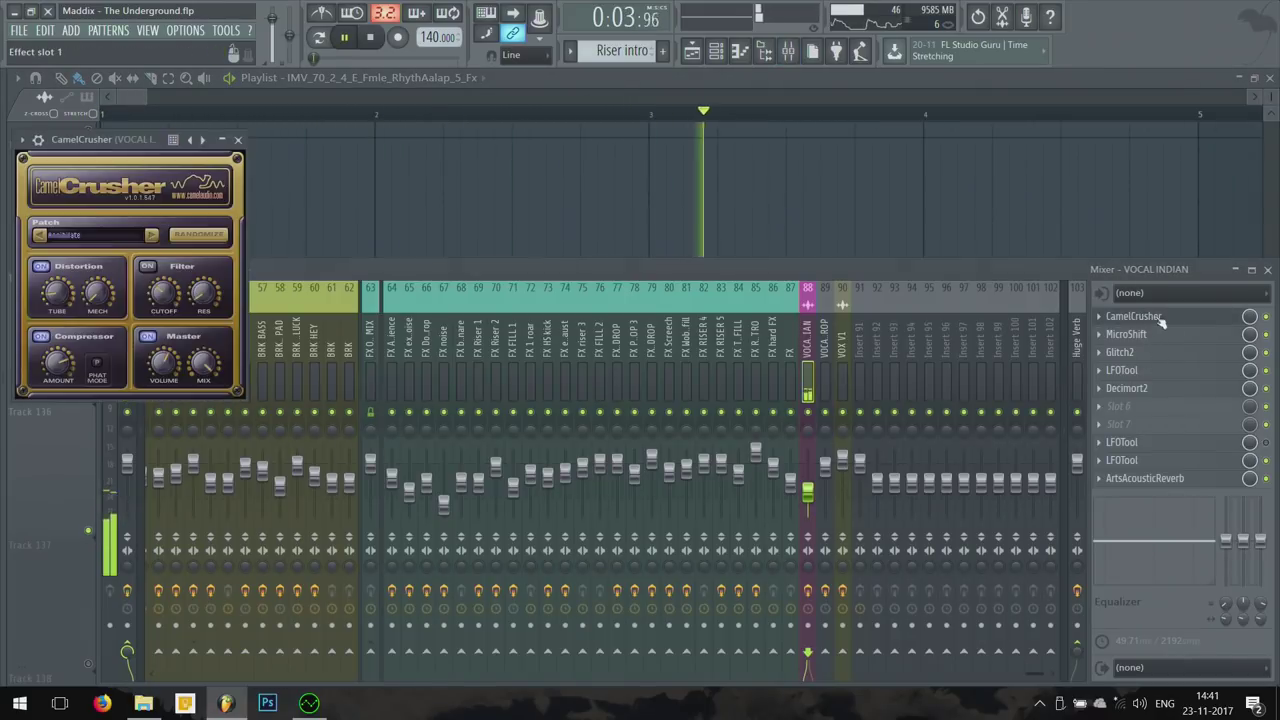
left_click_drag(112, 136, 561, 166)
left_click(1126, 334)
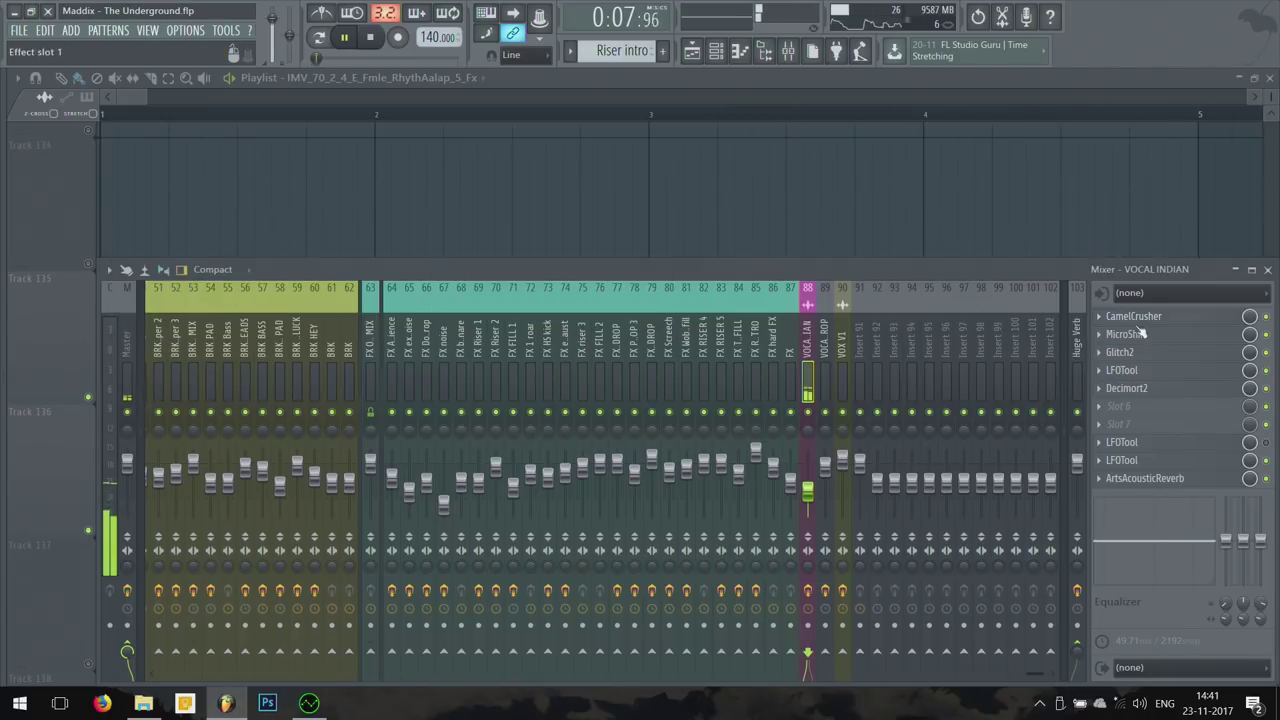
left_click_drag(552, 260, 651, 236)
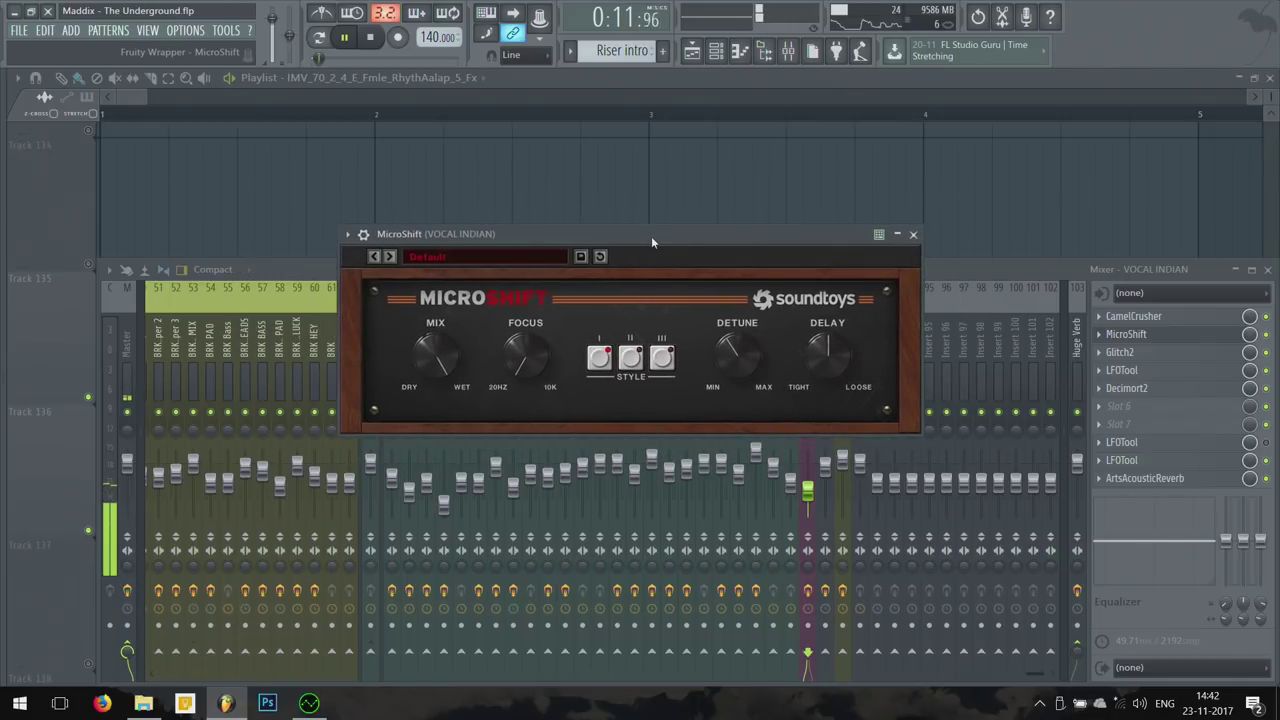
mouse_move(647, 233)
left_mouse_down()
mouse_move(667, 235)
mouse_move(643, 232)
left_mouse_up()
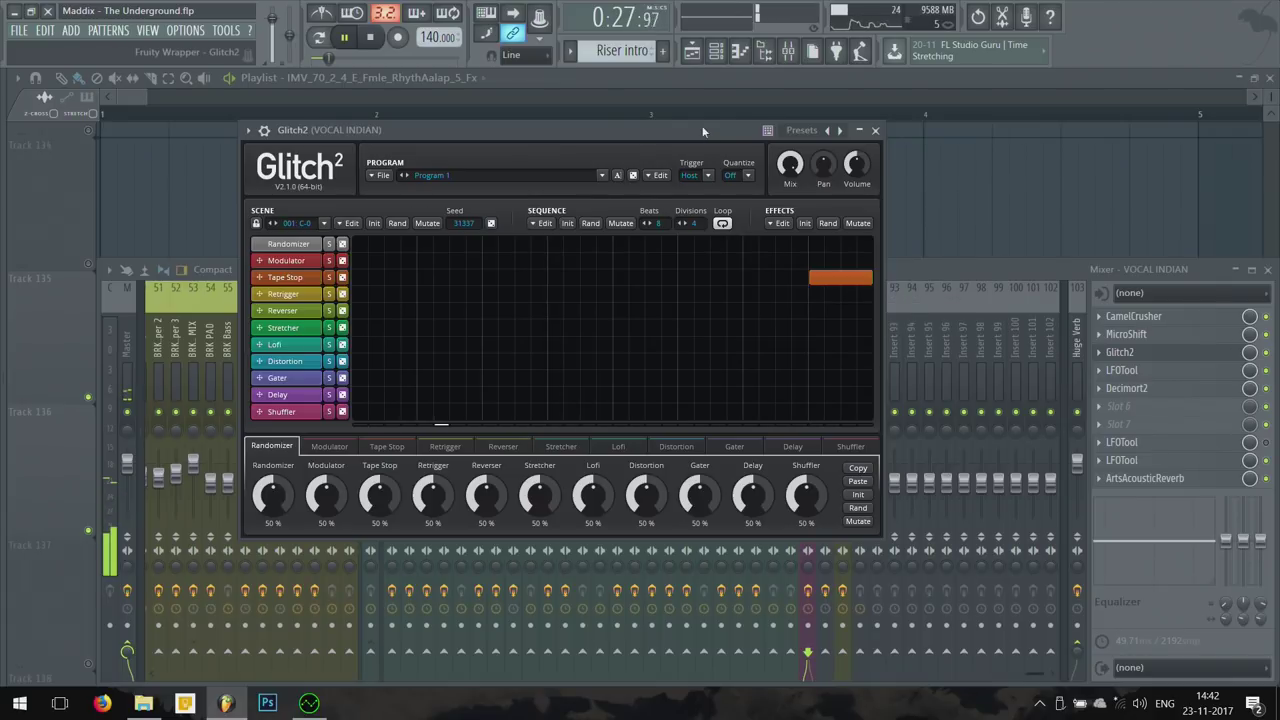
Step: Examine the Glitch2 and first LFOTool settings on VOCAL INDIAN and replay the vocal from bar 1
left_click(1163, 355)
left_click(1158, 372)
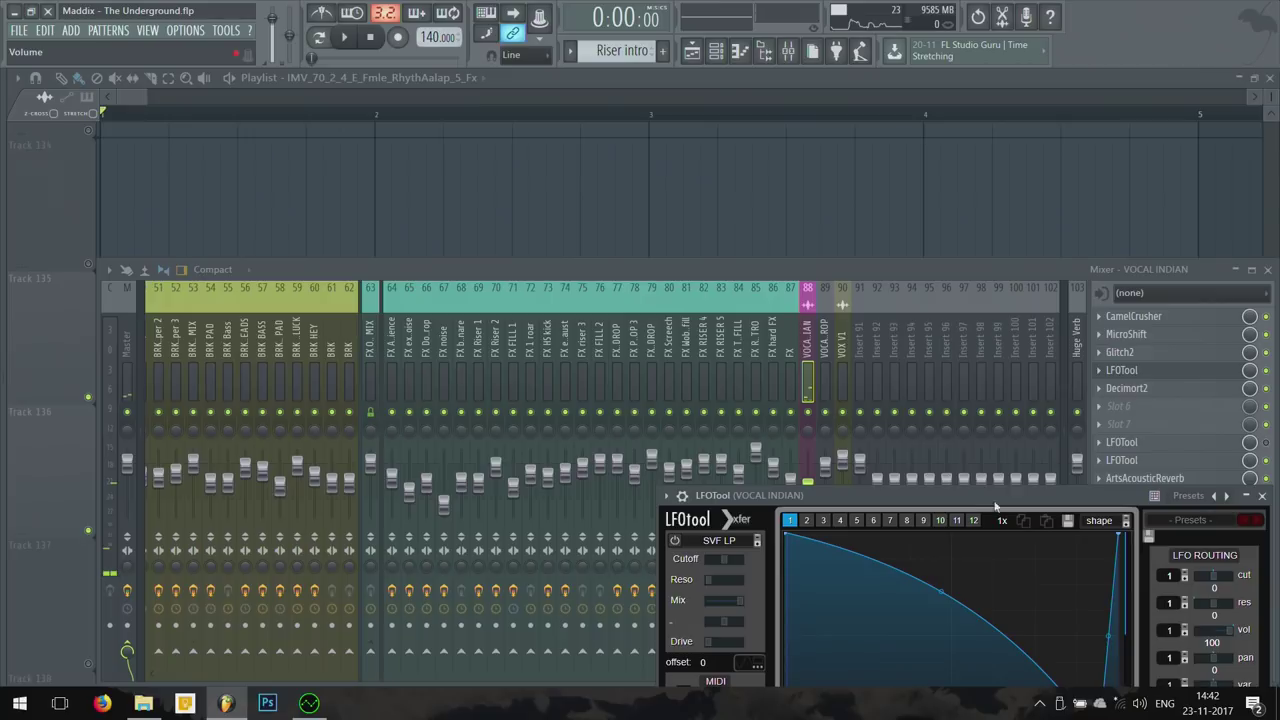
left_click_drag(1003, 503, 583, 174)
key("space")
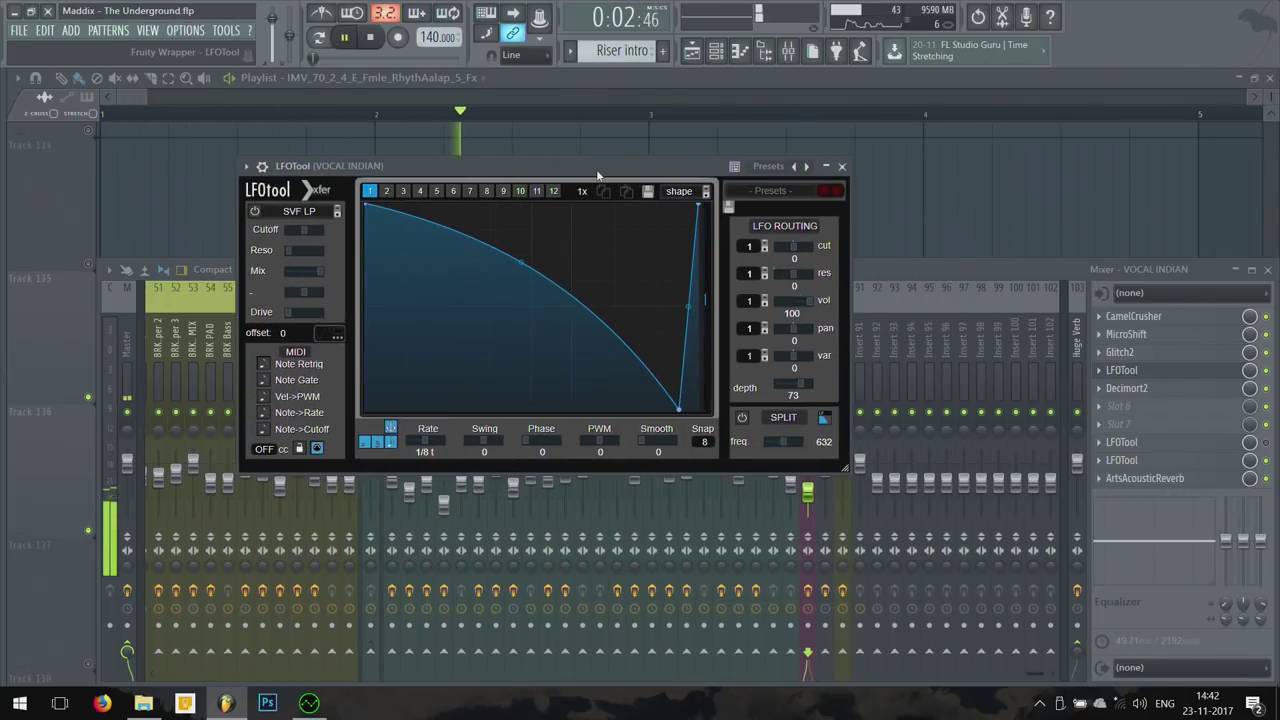
Step: Move the first LFOTool window of the VOCAL INDIAN track aside to keep its volume curve and effect slots in view
left_click_drag(616, 176, 652, 170)
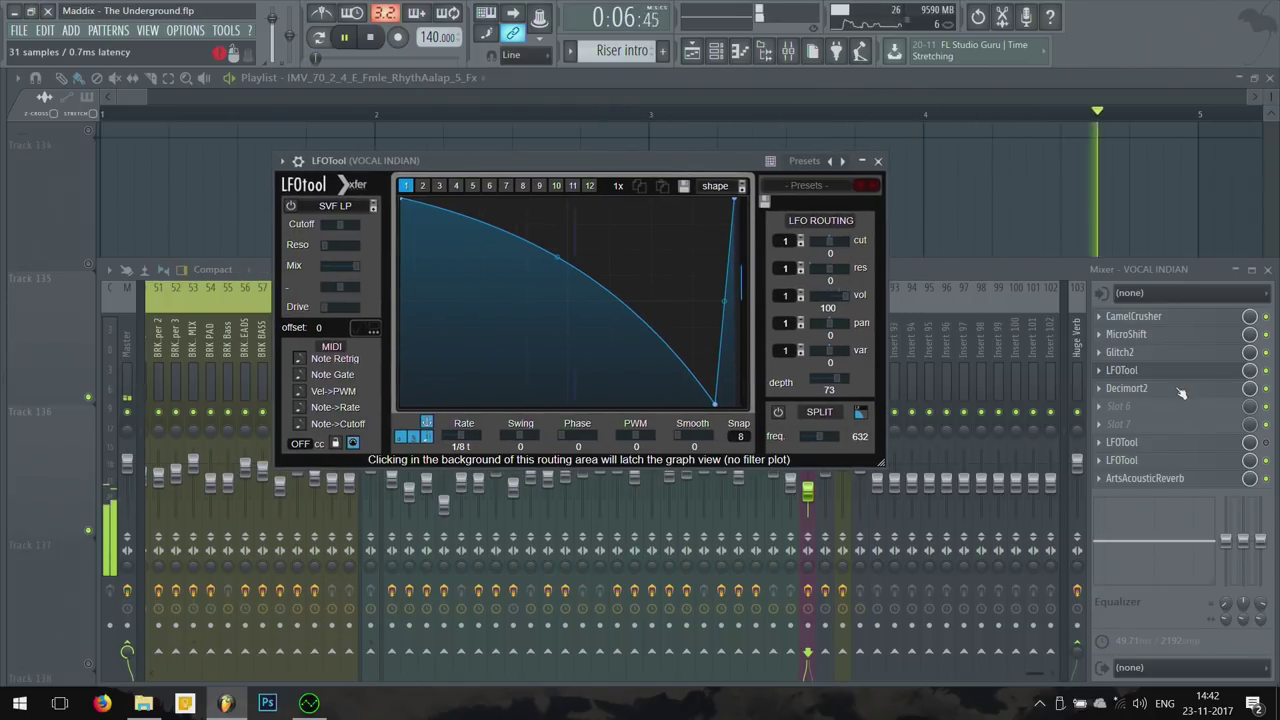
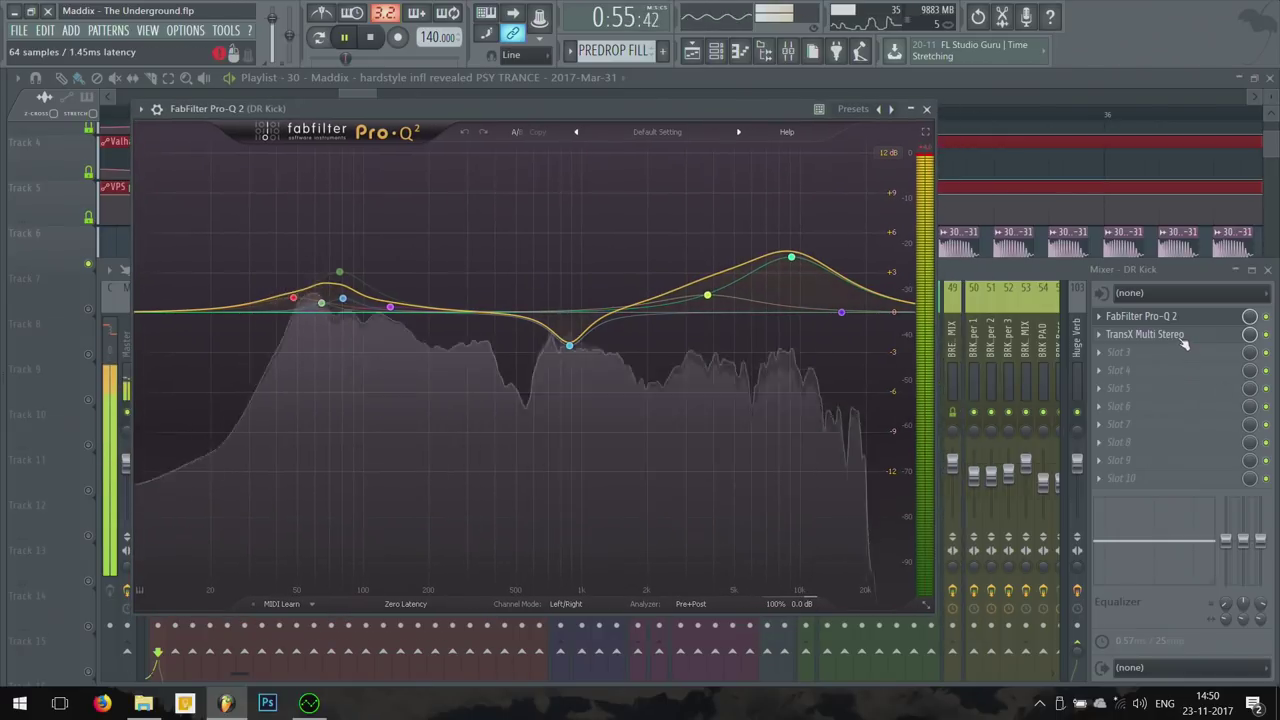
Step: Examine the TransX Multi Stereo settings on the DR Kick mixer track and close the open plugin windows
left_click(1145, 334)
left_click_drag(262, 245, 659, 204)
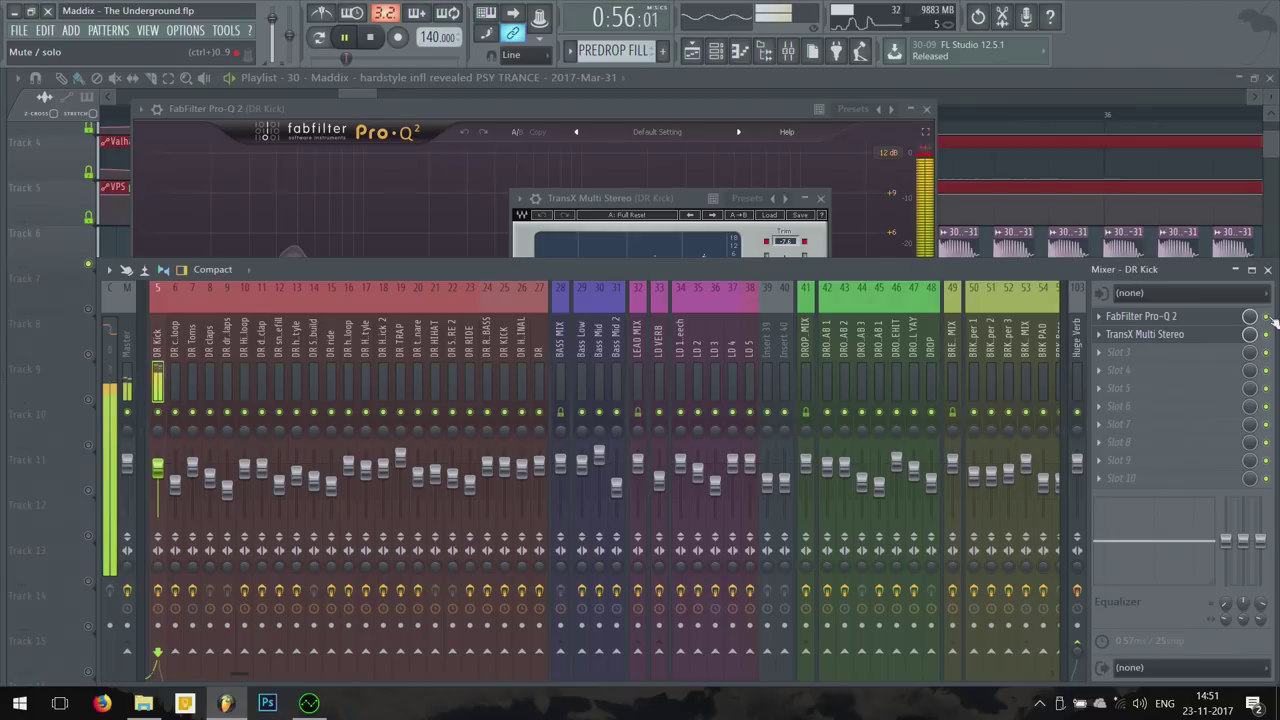
left_click(812, 245)
left_click(684, 105)
key("Escape")
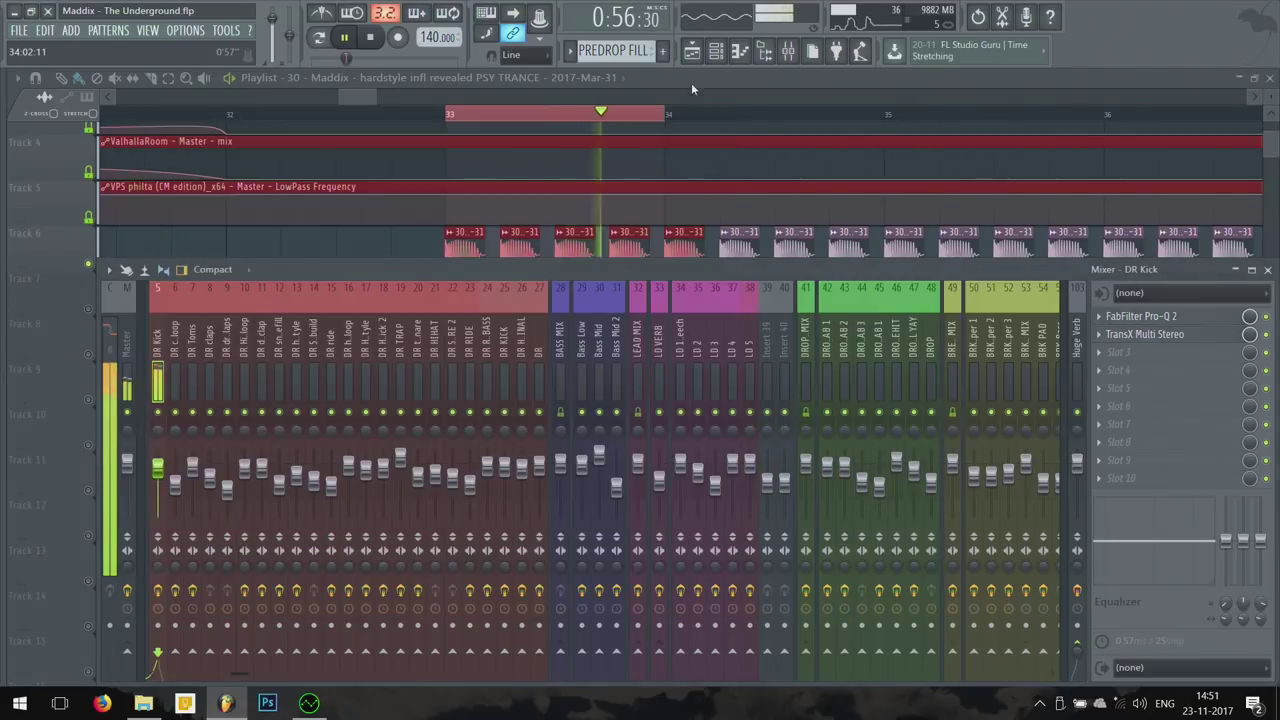
Step: Enable the bass clips on playlist track 11 alongside the kick and replay the loop at bar 33
key("Escape")
scroll(692, 180, "down", 2)
scroll(692, 180, "down", 2)
key("space")
left_click(91, 405)
scroll(586, 323, "down", 2)
key("space")
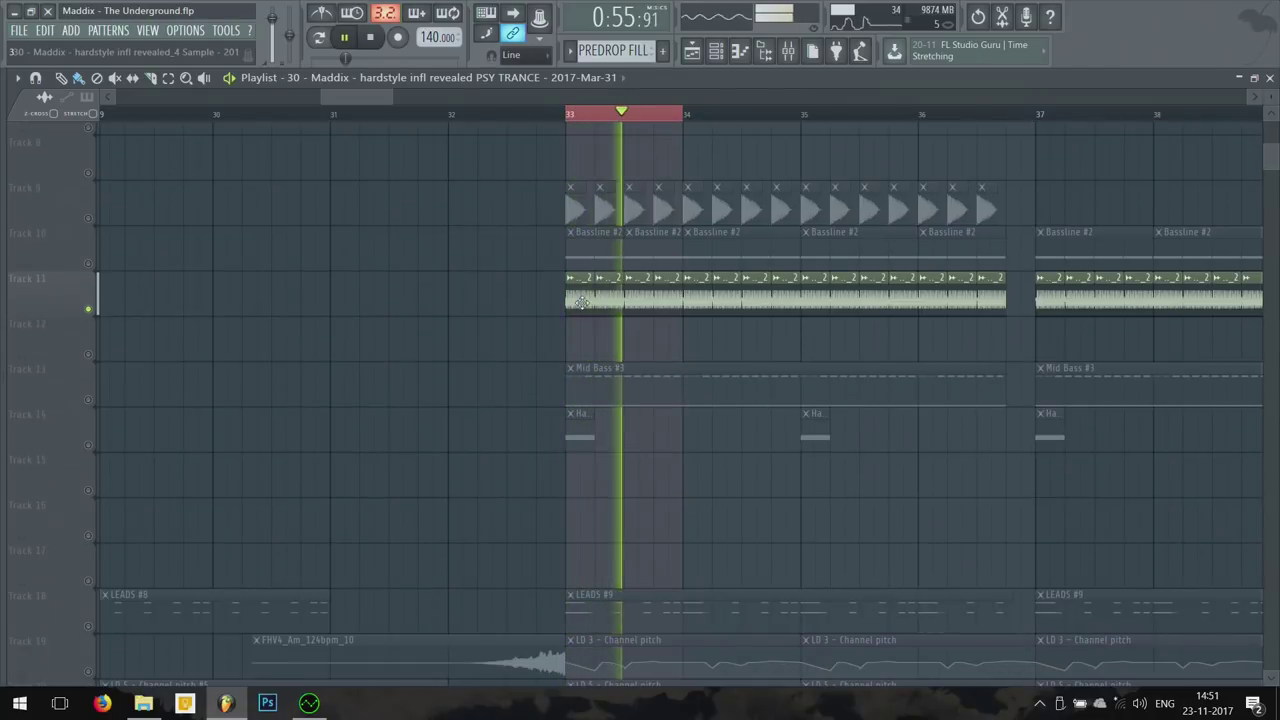
Step: Examine the FabFilter Pro-Q 2 curve and the LFOTool settings on the Bass Low mixer track during playback
key("F9")
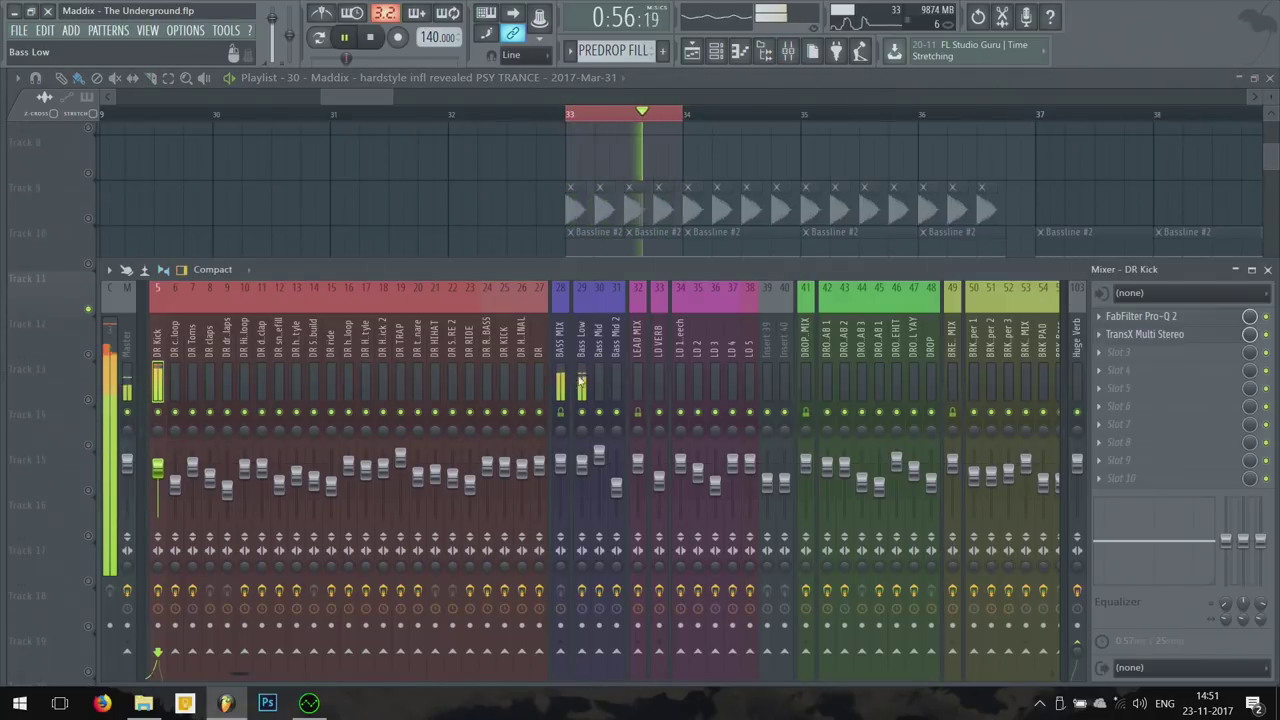
left_click(580, 383)
left_click(1172, 340)
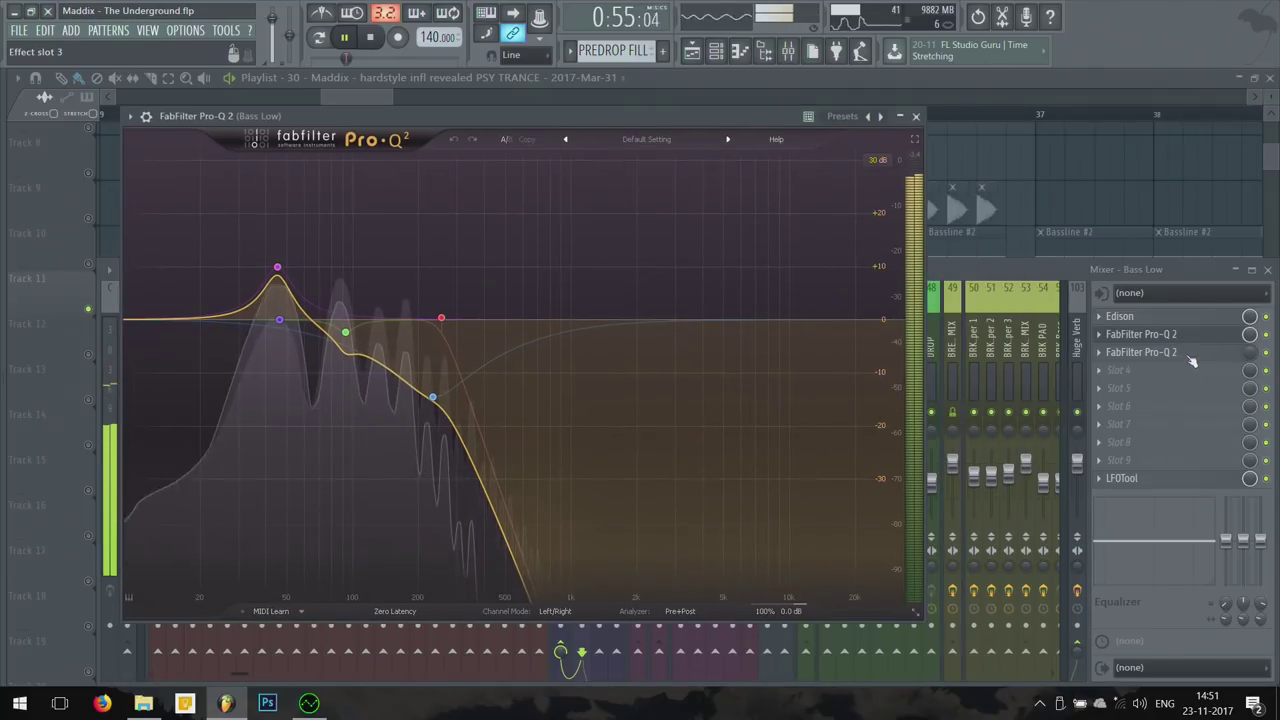
left_click_drag(753, 122, 807, 104)
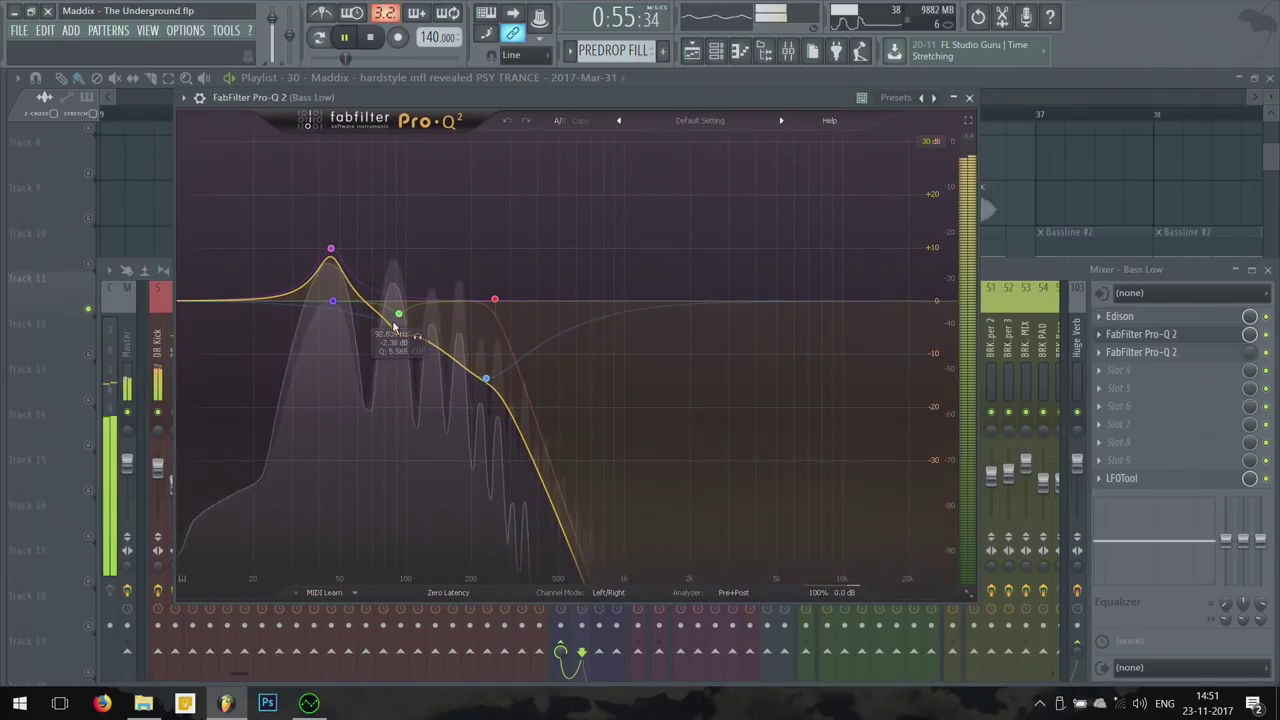
key("Escape")
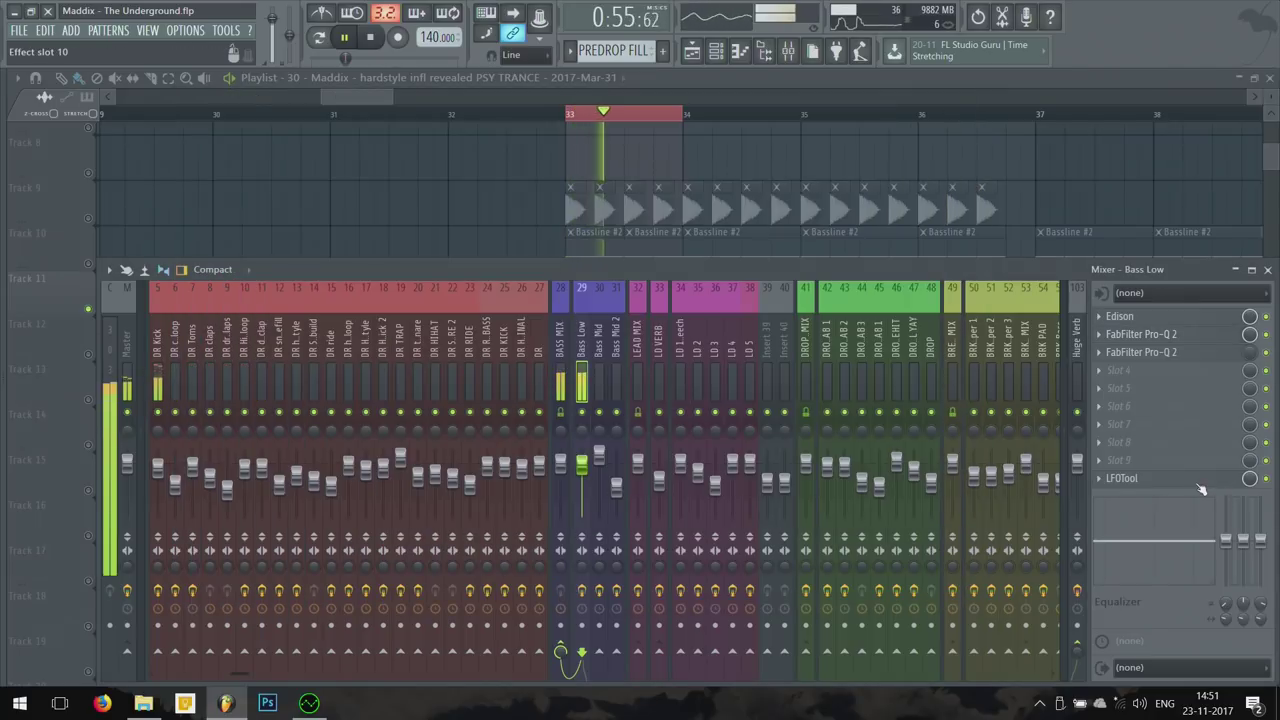
left_click(1140, 479)
left_click_drag(536, 293, 759, 224)
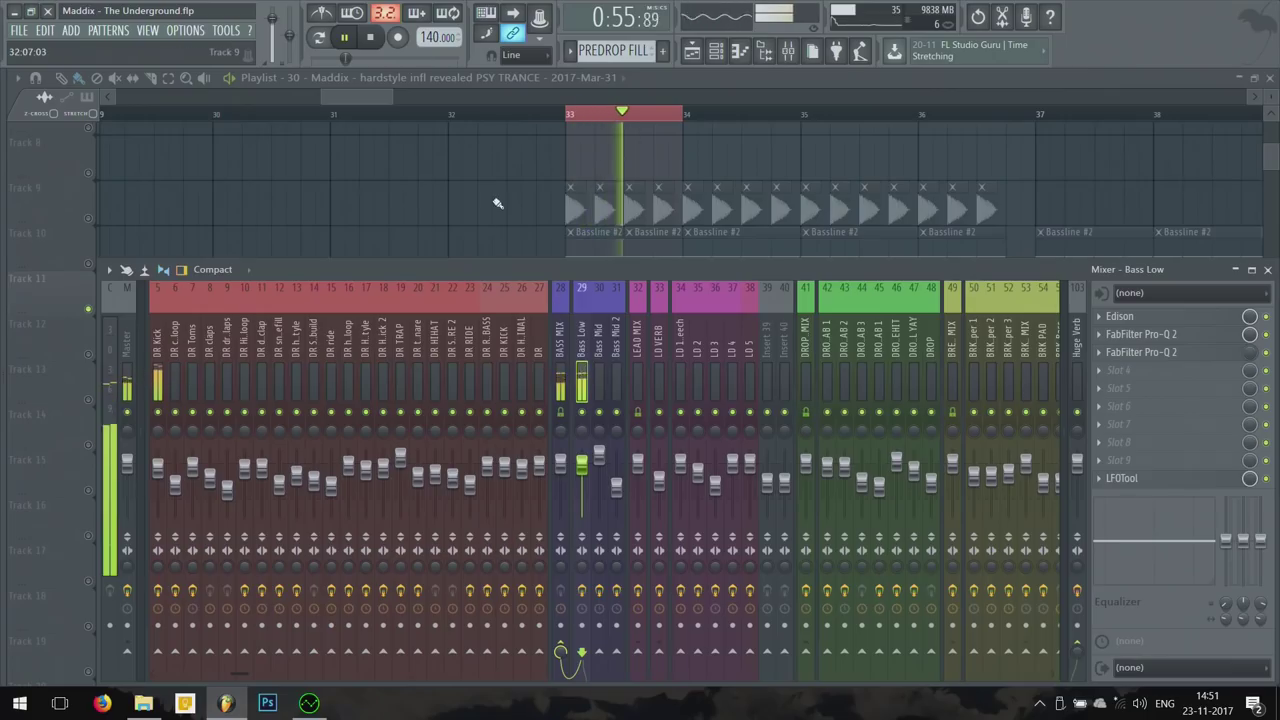
Step: Add the Mid Bass #3 clips on playlist track 13 to the looped playback of bar 33
key("F9")
scroll(600, 240, "down", 3)
scroll(560, 250, "down", 2, "ctrl")
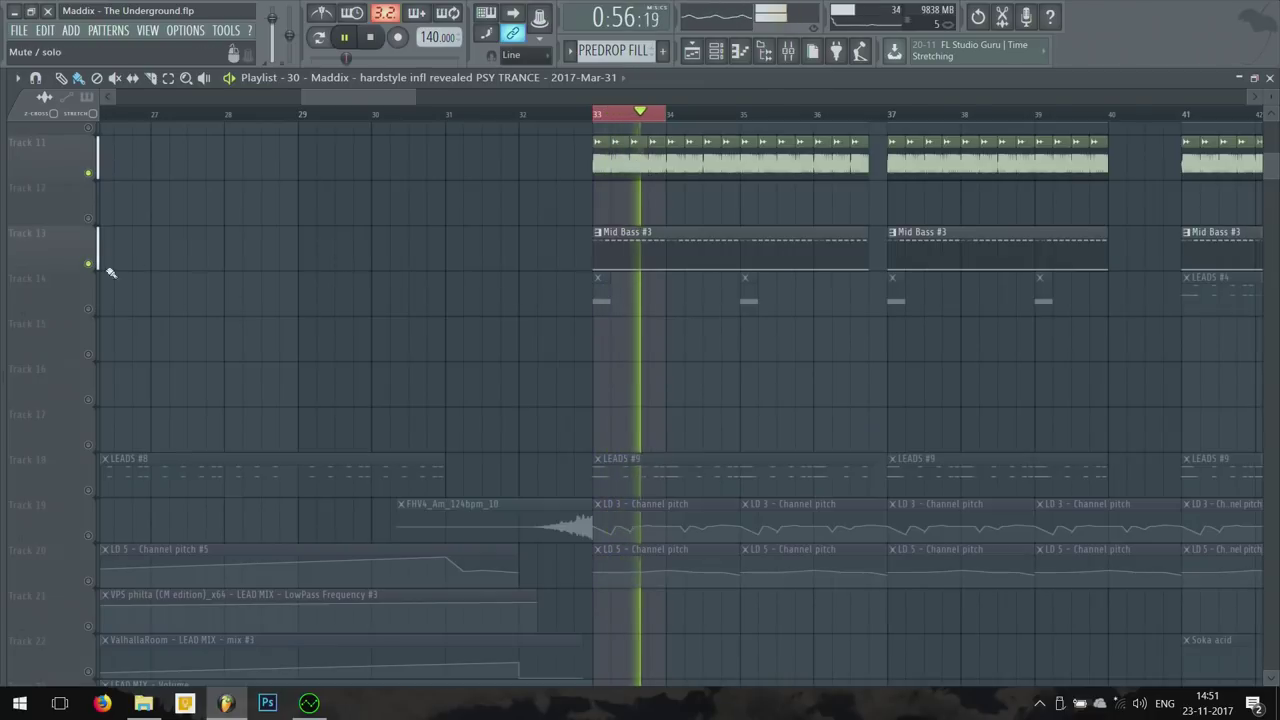
scroll(669, 257, "up", 2, "ctrl")
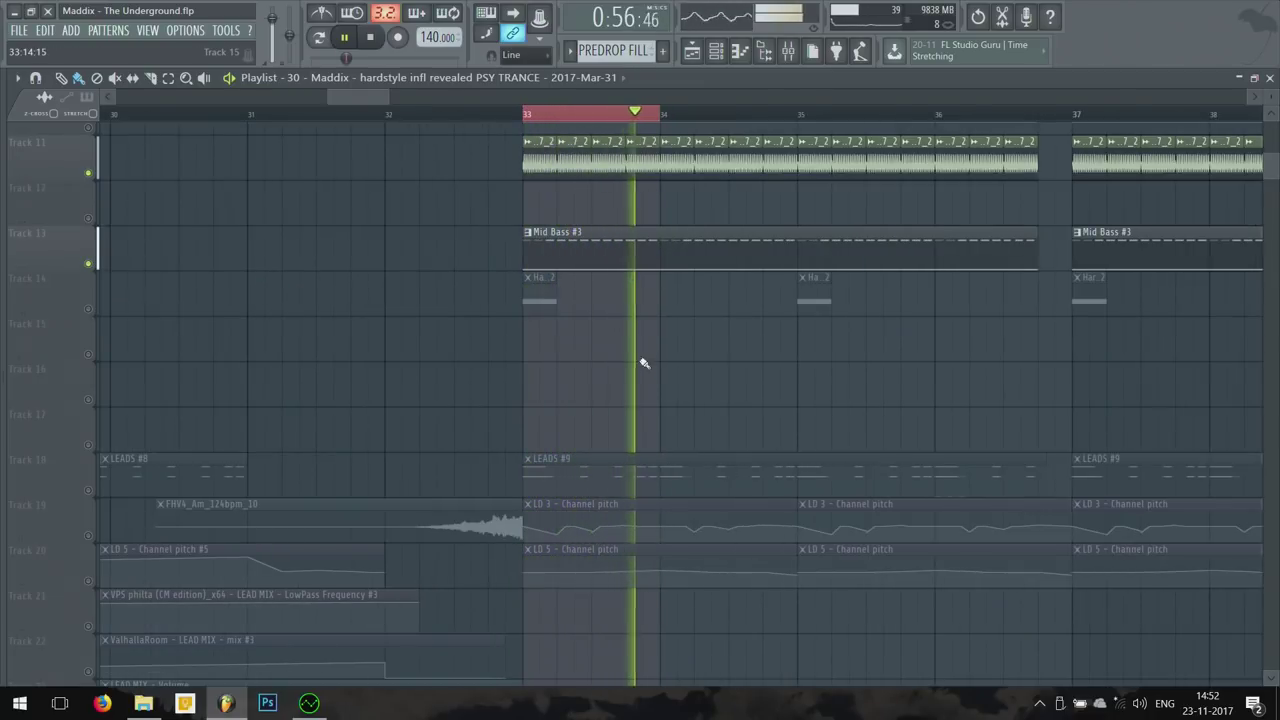
Step: Open the Mid Bass #3 pattern's channels, locate the Mid bass channel and solo its Bass Mid mixer track
double_click(600, 262)
scroll(703, 371, "down", 2, "ctrl")
key("F6")
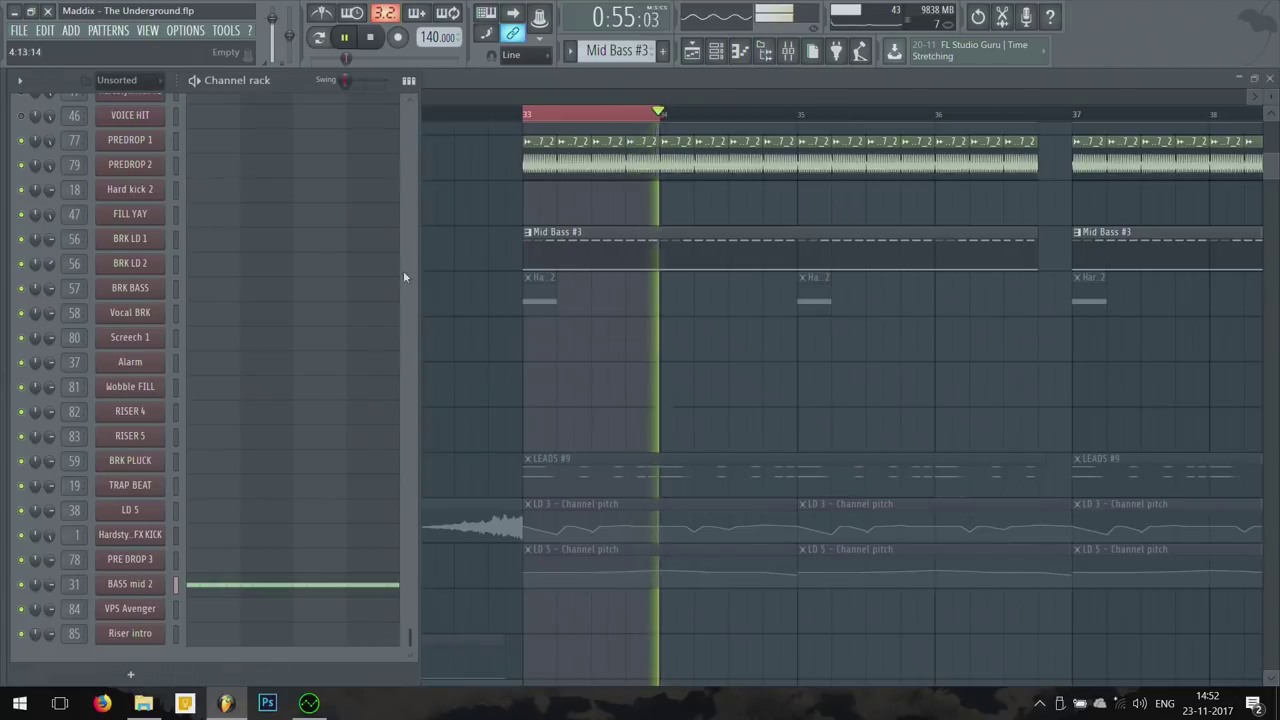
scroll(374, 386, "up", 15)
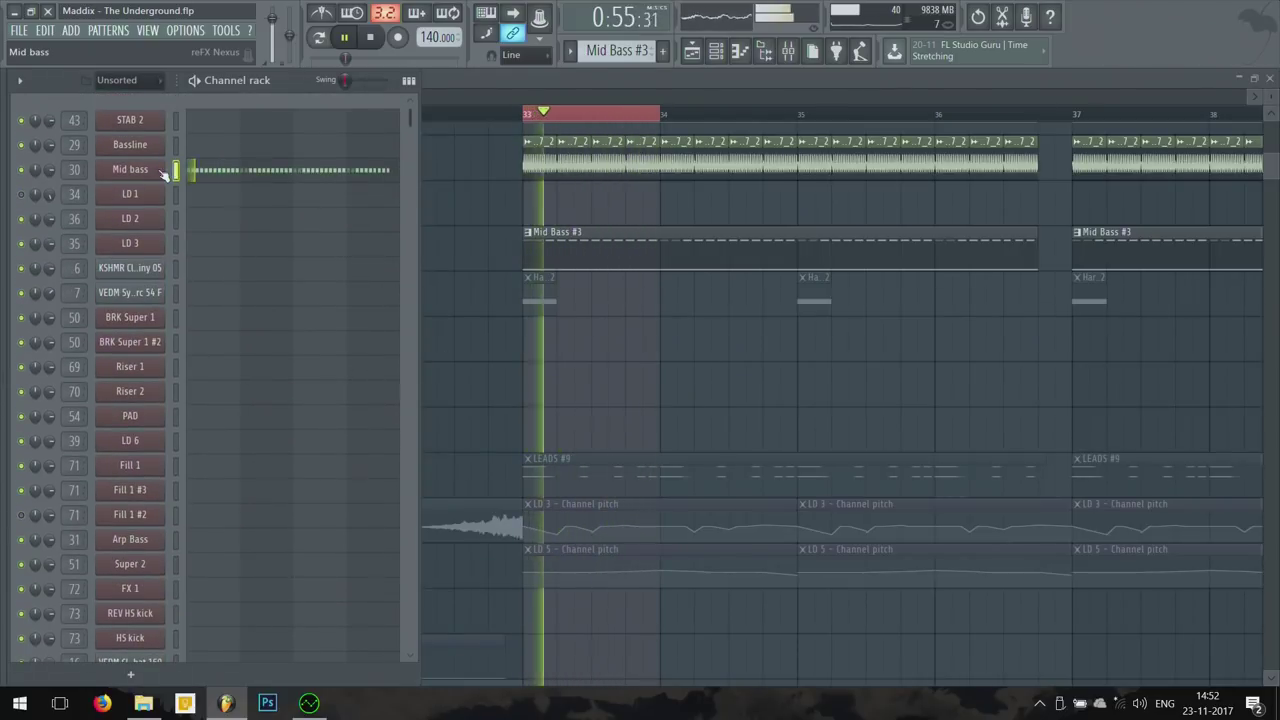
double_click(74, 170)
right_click(599, 411)
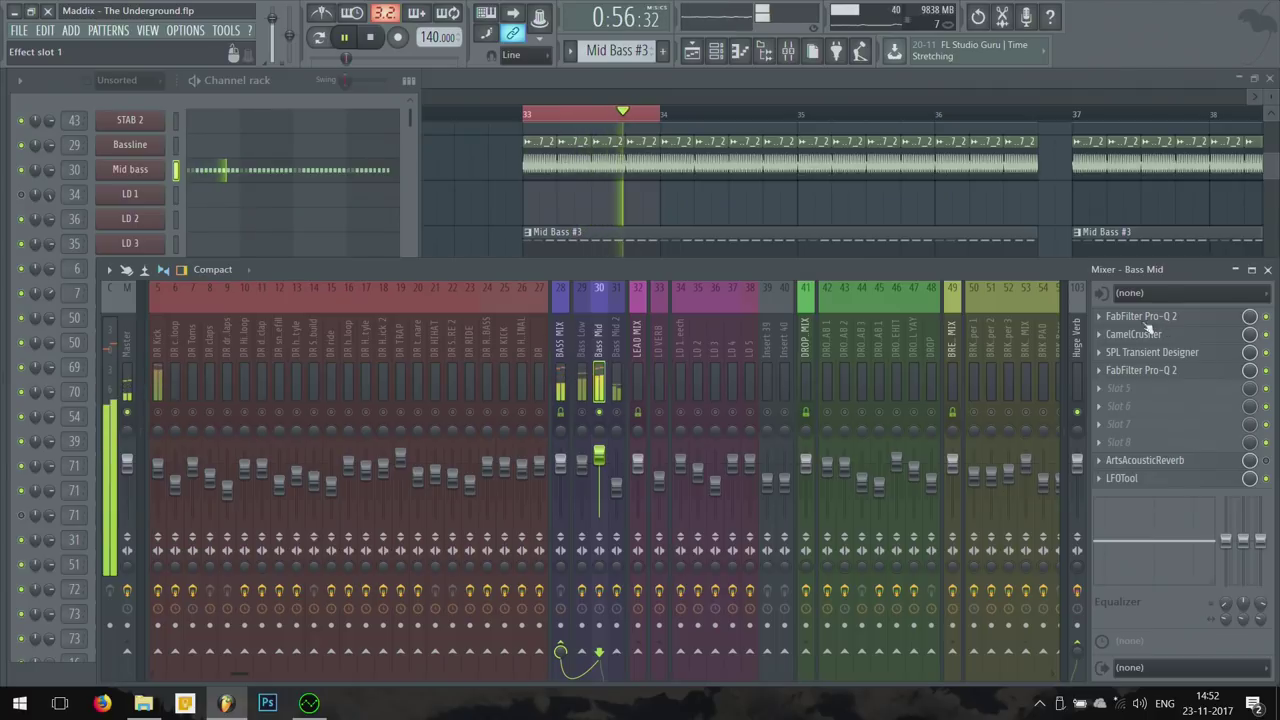
Step: Examine the first FabFilter Pro-Q 2, CamelCrusher and SPL Transient Designer settings on the Bass Mid mixer track
left_click(1140, 317)
left_click_drag(561, 114, 396, 101)
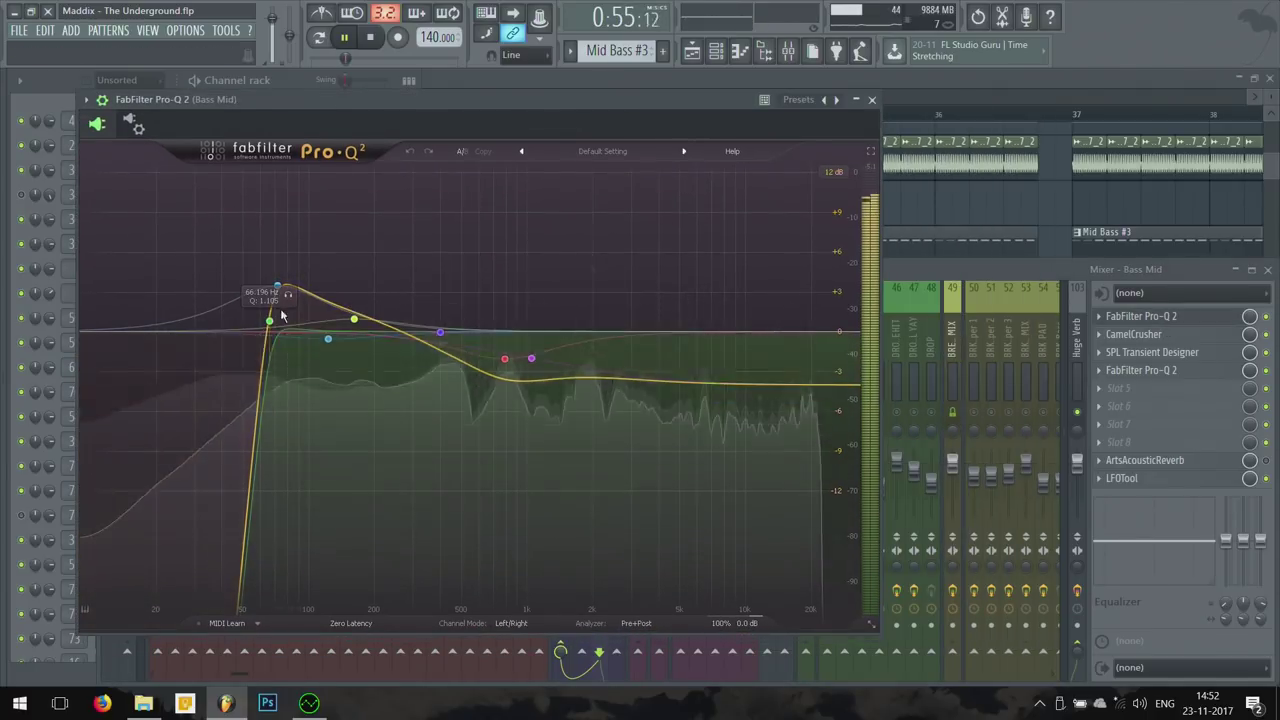
key("Escape")
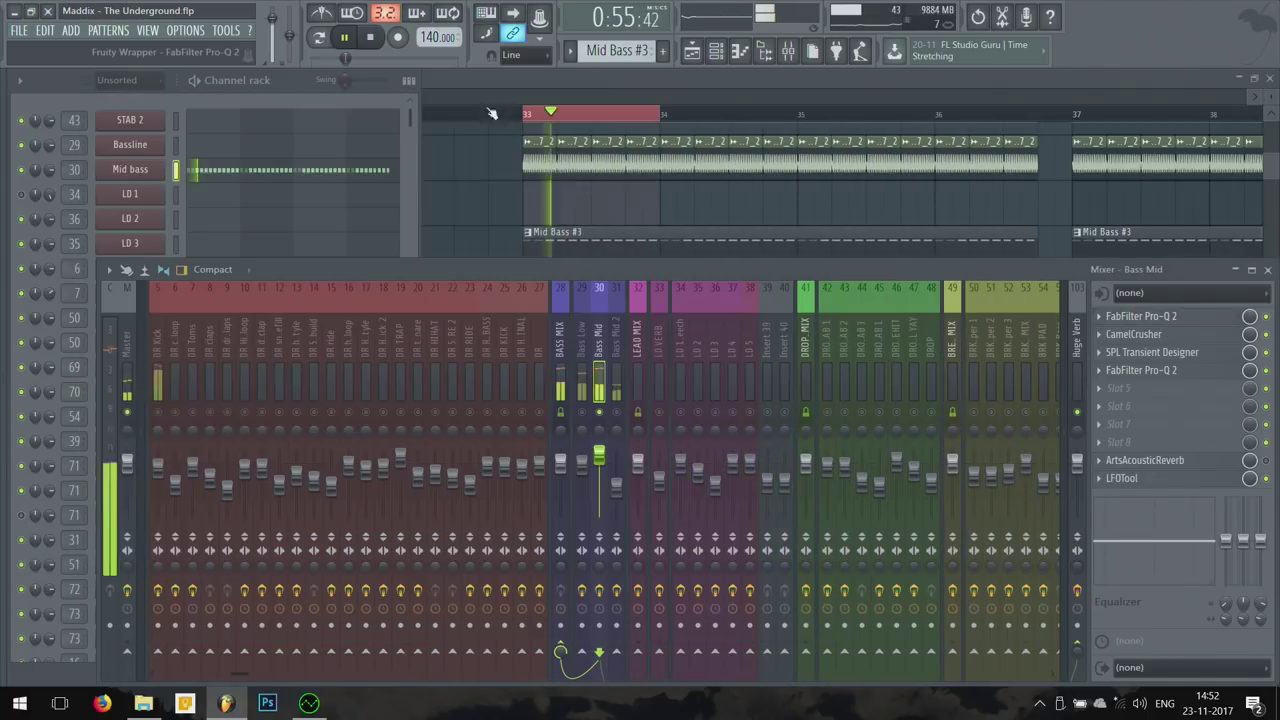
left_click(1164, 340)
left_click_drag(494, 198, 500, 149)
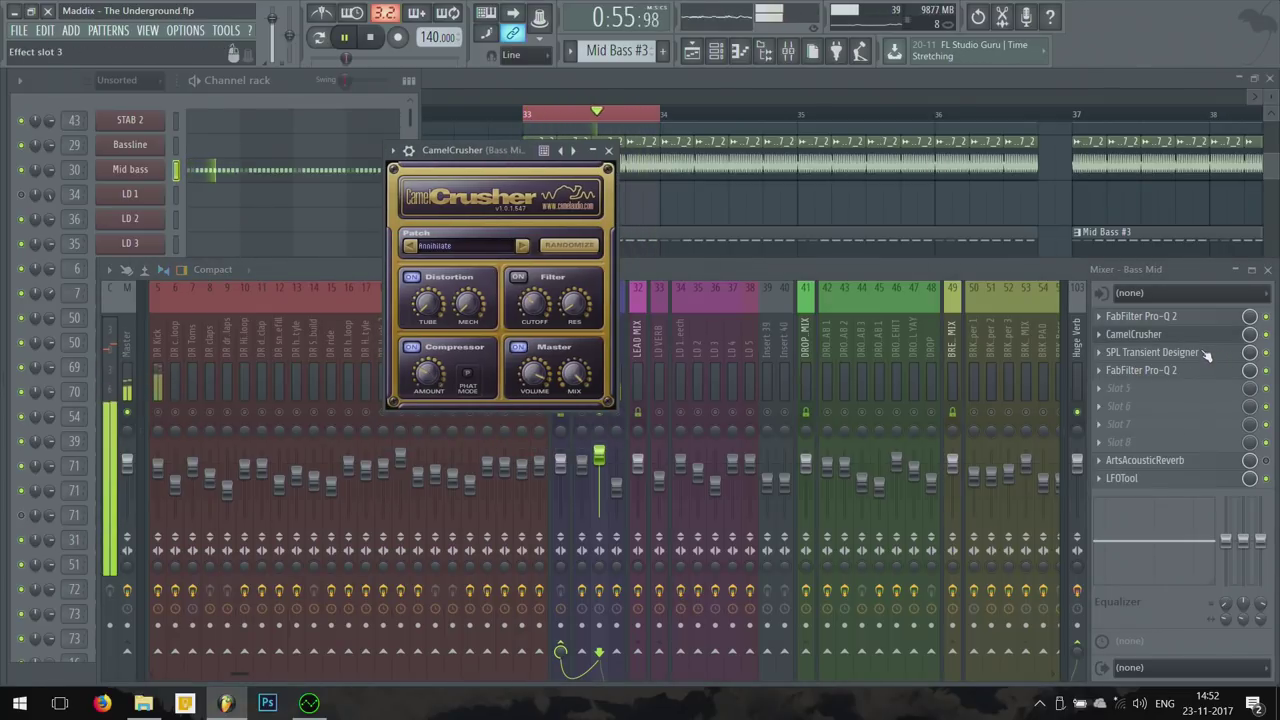
left_click_drag(950, 455, 507, 148)
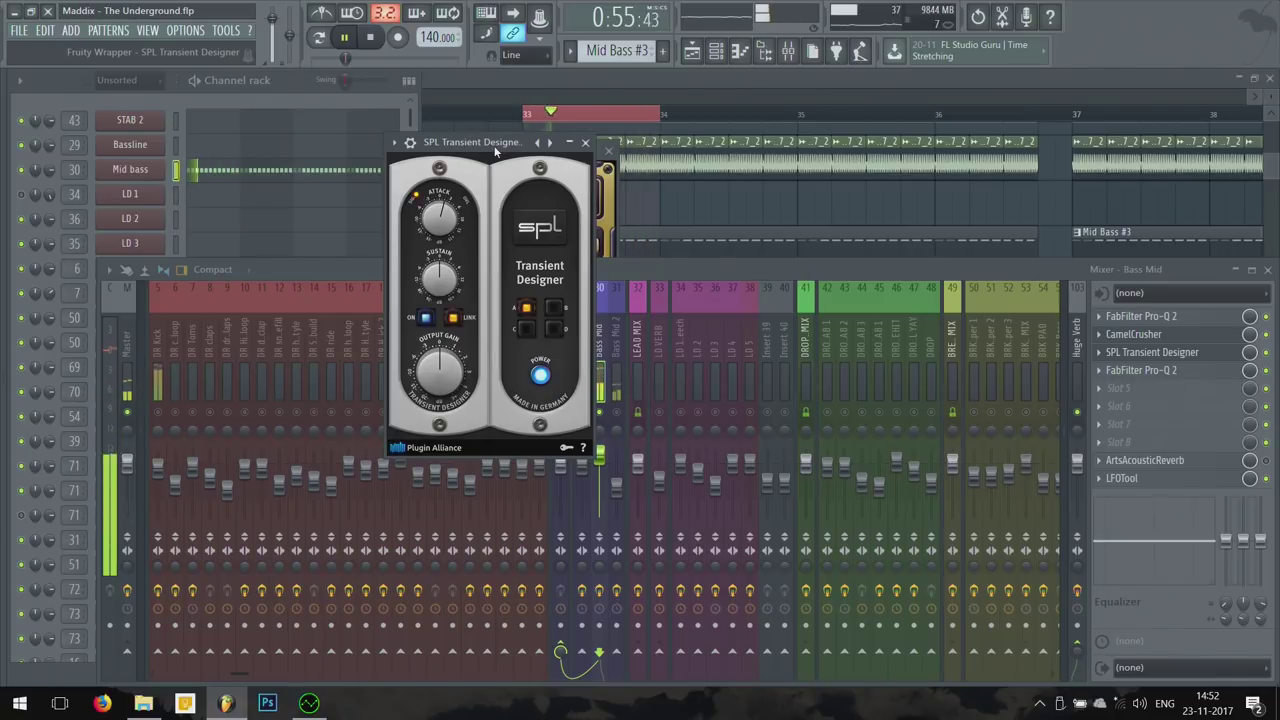
Step: Examine the second FabFilter Pro-Q 2 on the Bass Mid mixer track
left_click(1121, 336)
left_click(1140, 372)
left_click_drag(729, 263, 592, 117)
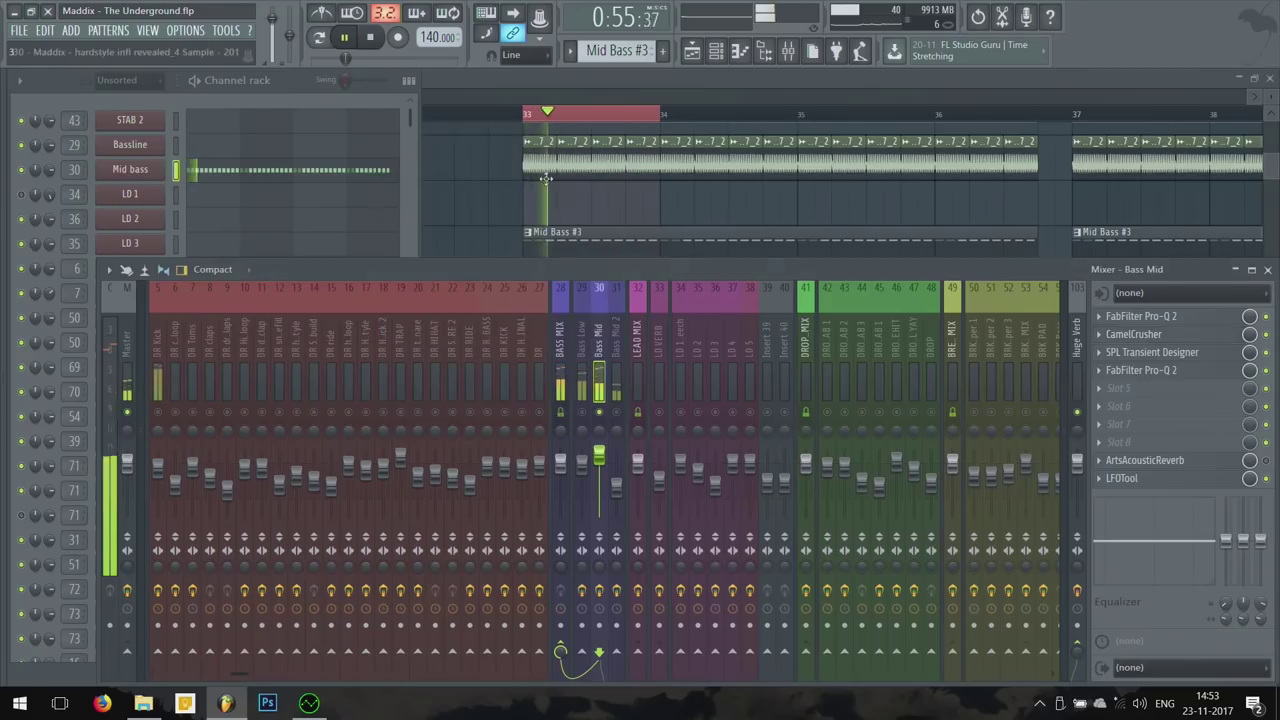
Step: Solo the Bass Mid 2 mixer track and examine the Sylenth1 sound of its BASS mid 2 channel
left_click(307, 104)
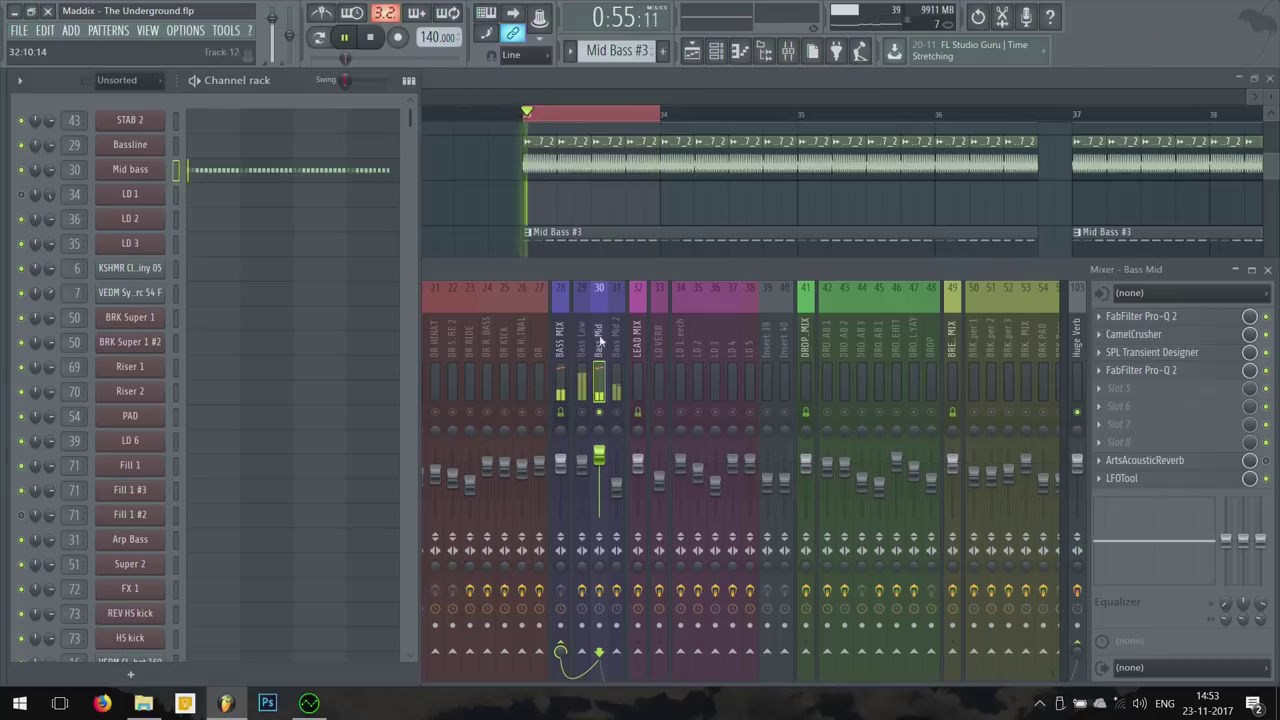
left_click(618, 382)
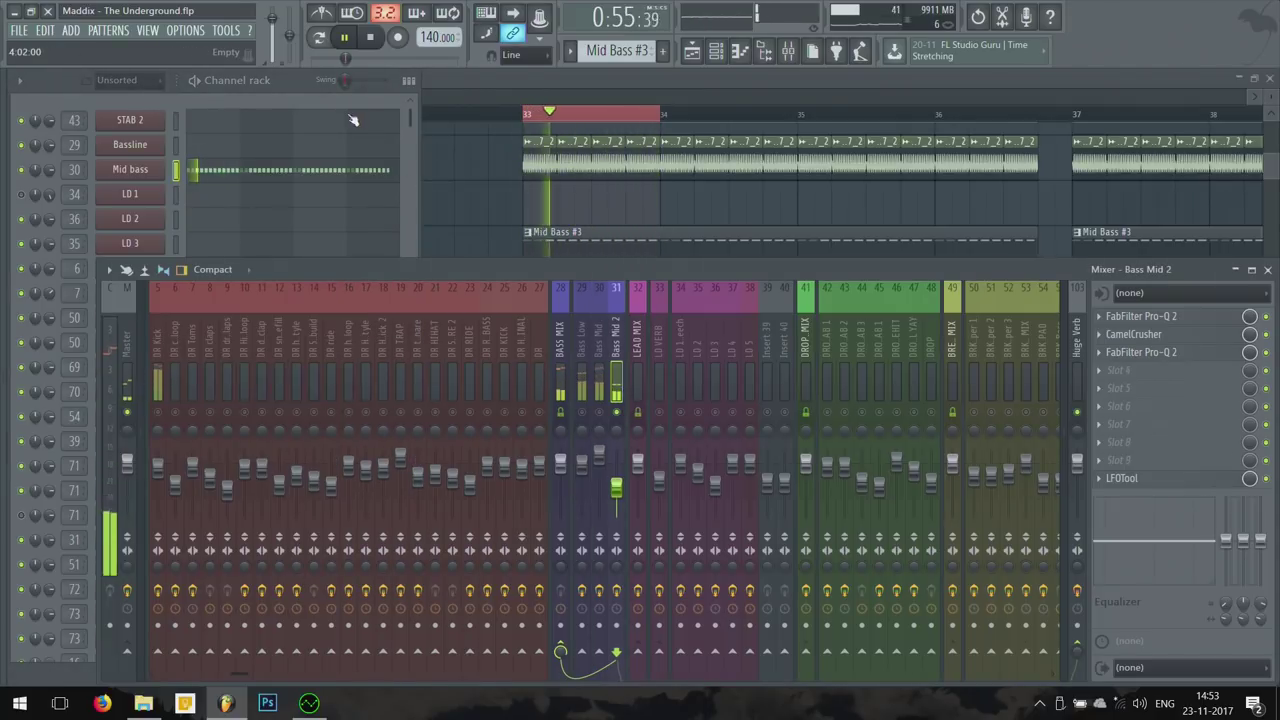
left_click(352, 120)
scroll(329, 366, "down", 10)
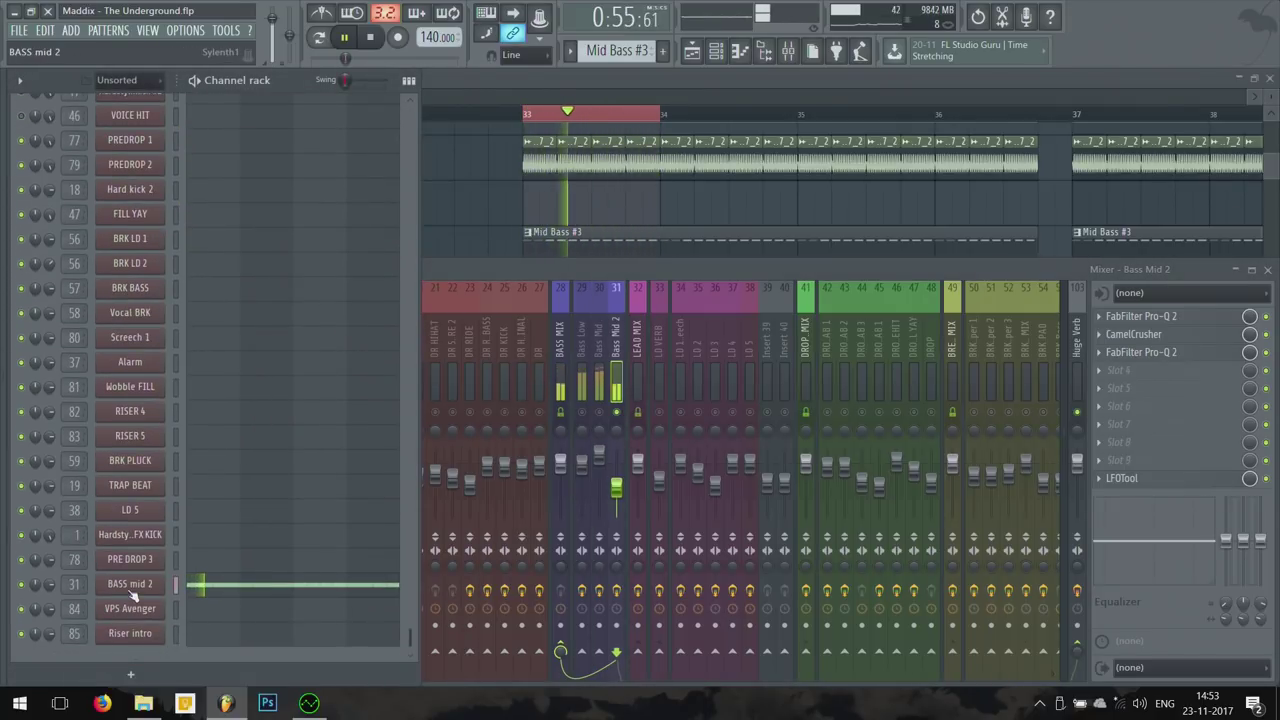
left_click(128, 590)
left_click_drag(612, 284, 686, 76)
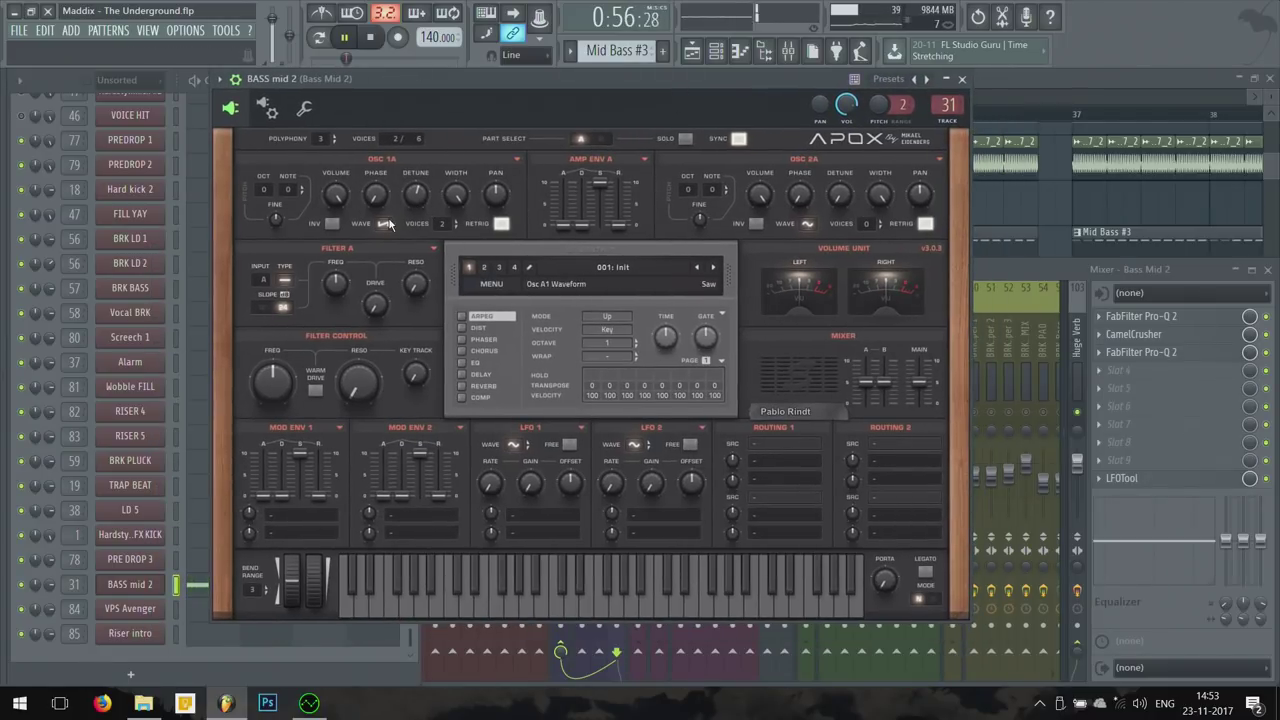
key("Escape")
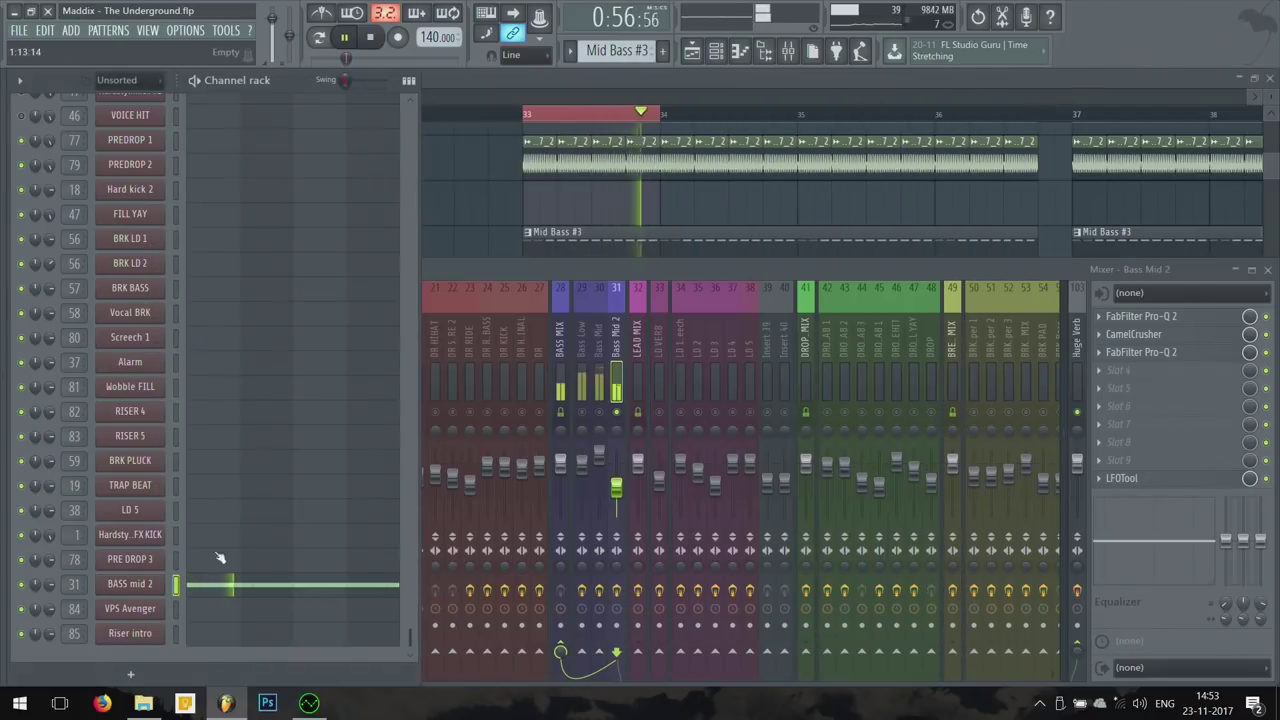
Step: Examine both FabFilter Pro-Q 2 curves and CamelCrusher on the Bass Mid 2 mixer track, then close the plugin windows
key("F9")
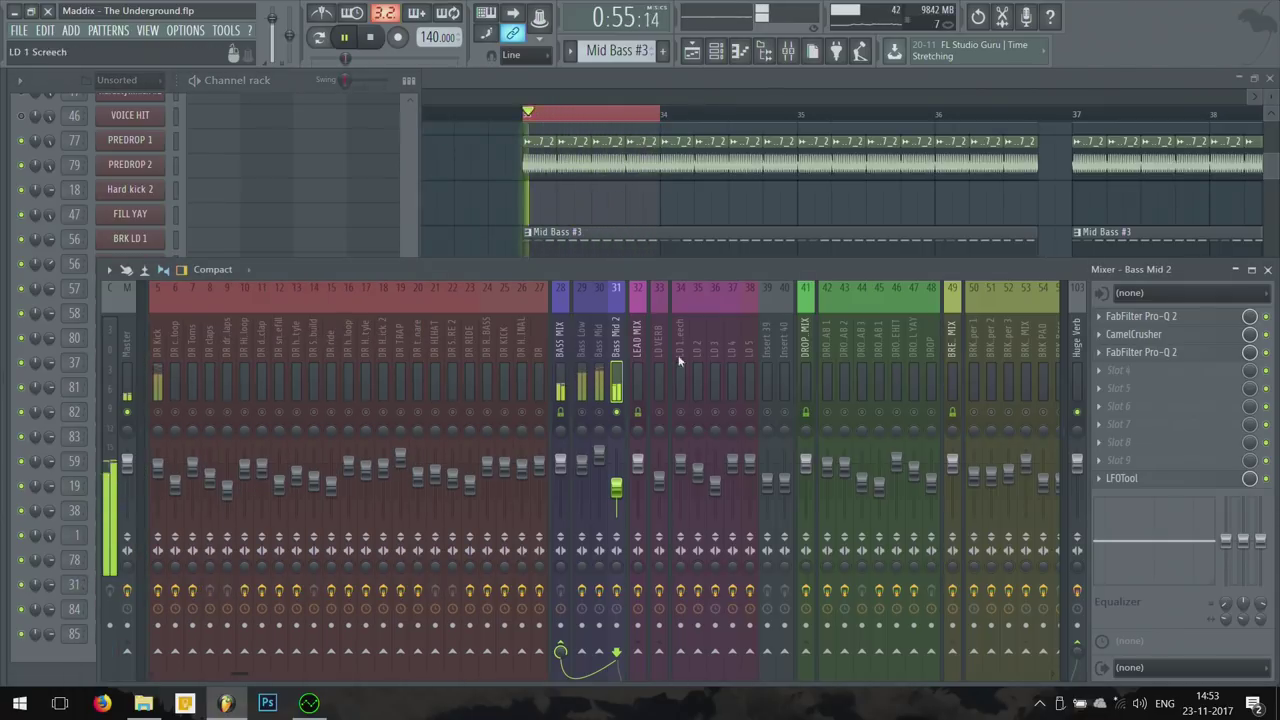
left_click(1213, 318)
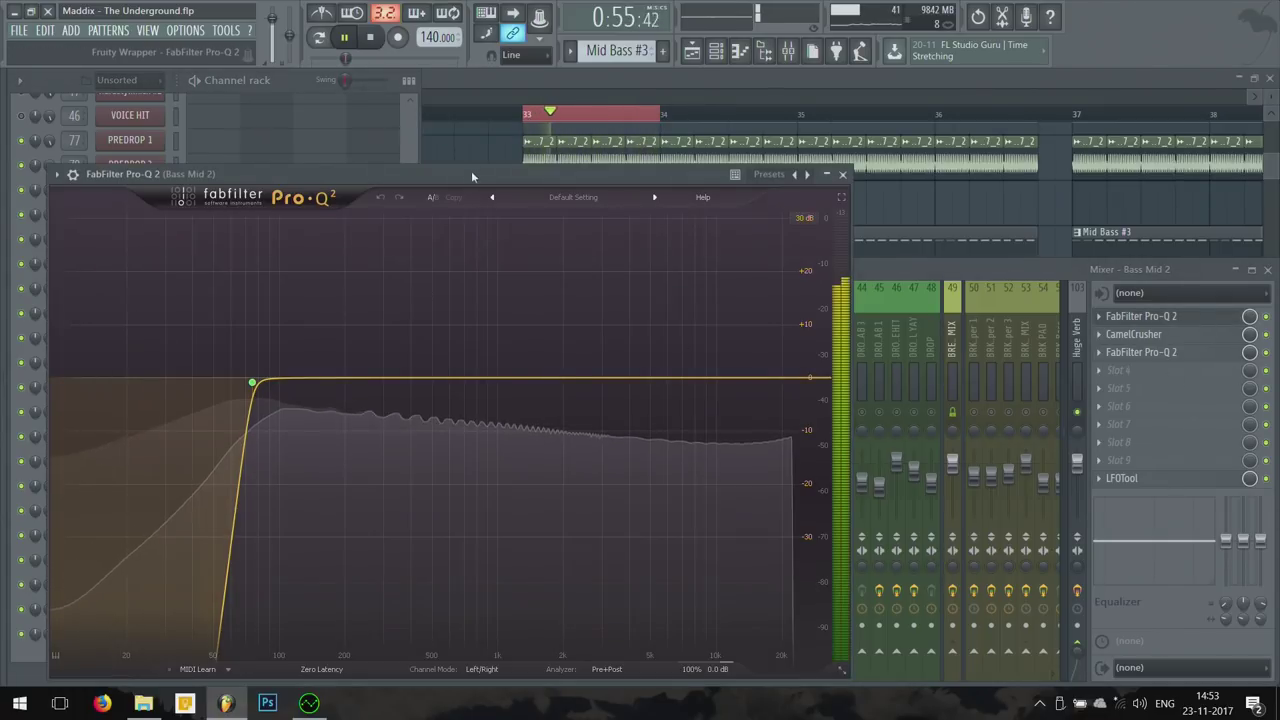
left_click_drag(471, 170, 528, 99)
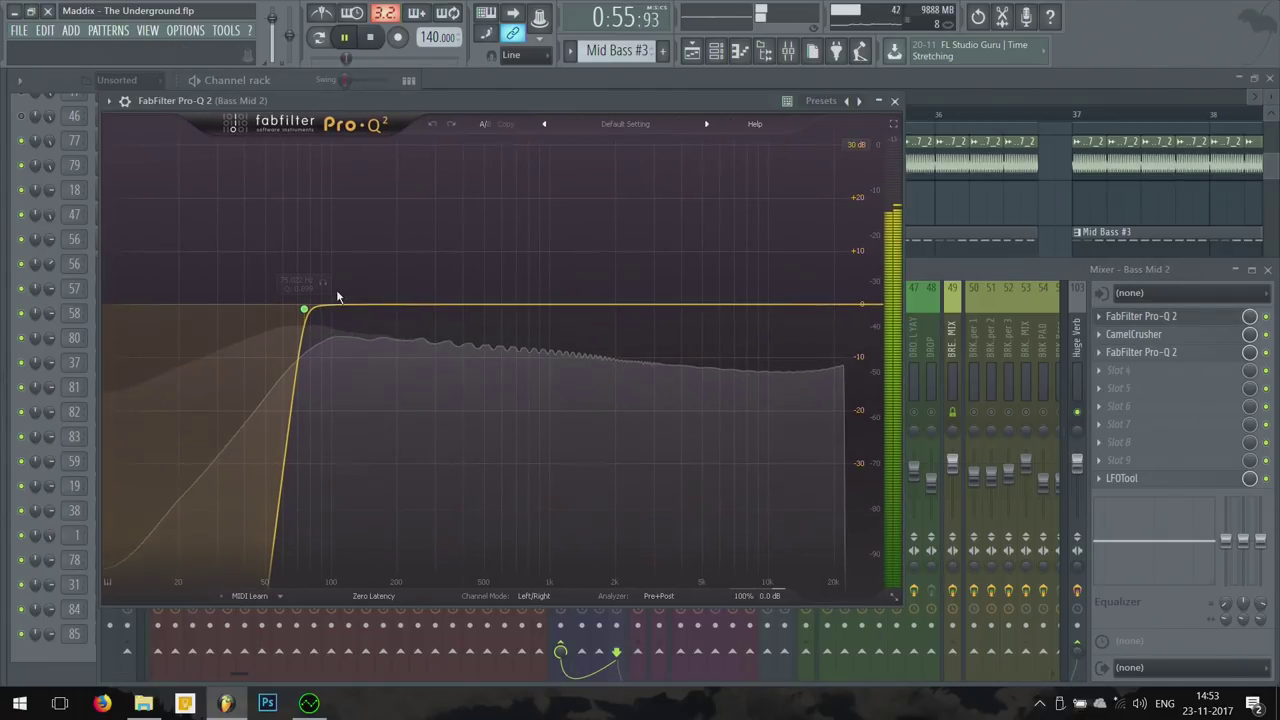
left_click(1165, 336)
left_click(1170, 358)
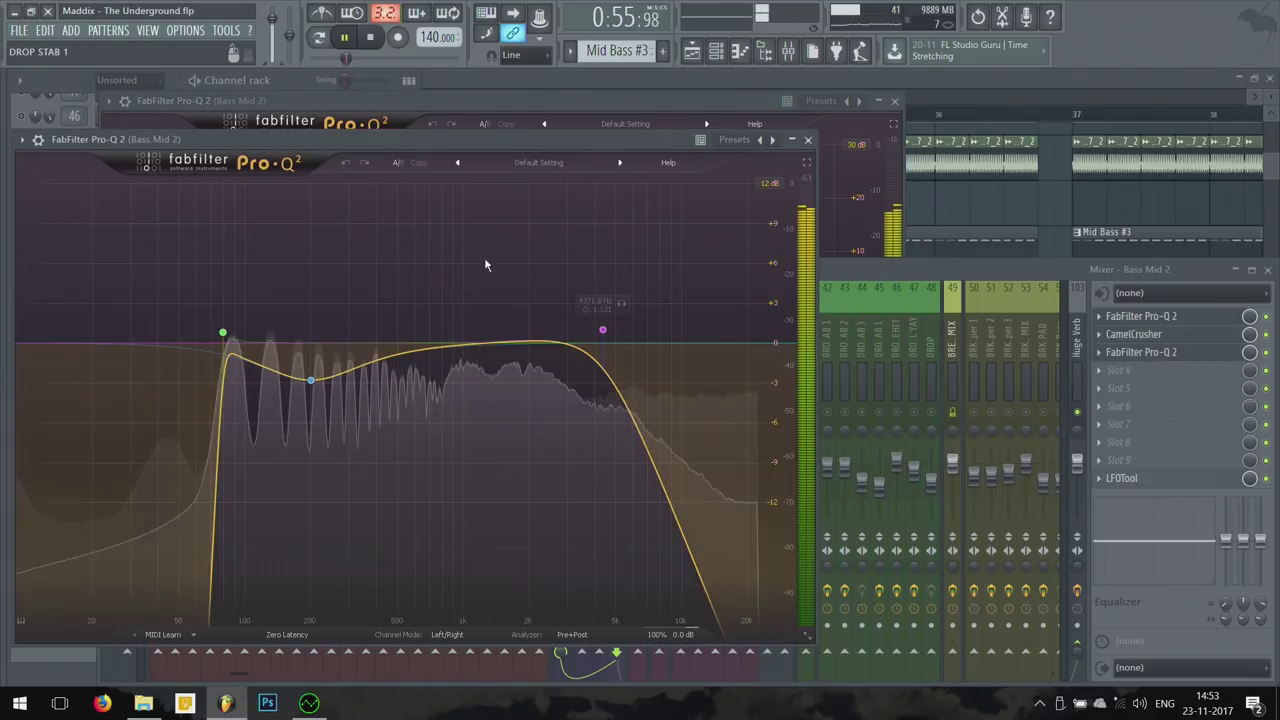
left_click_drag(419, 132, 553, 104)
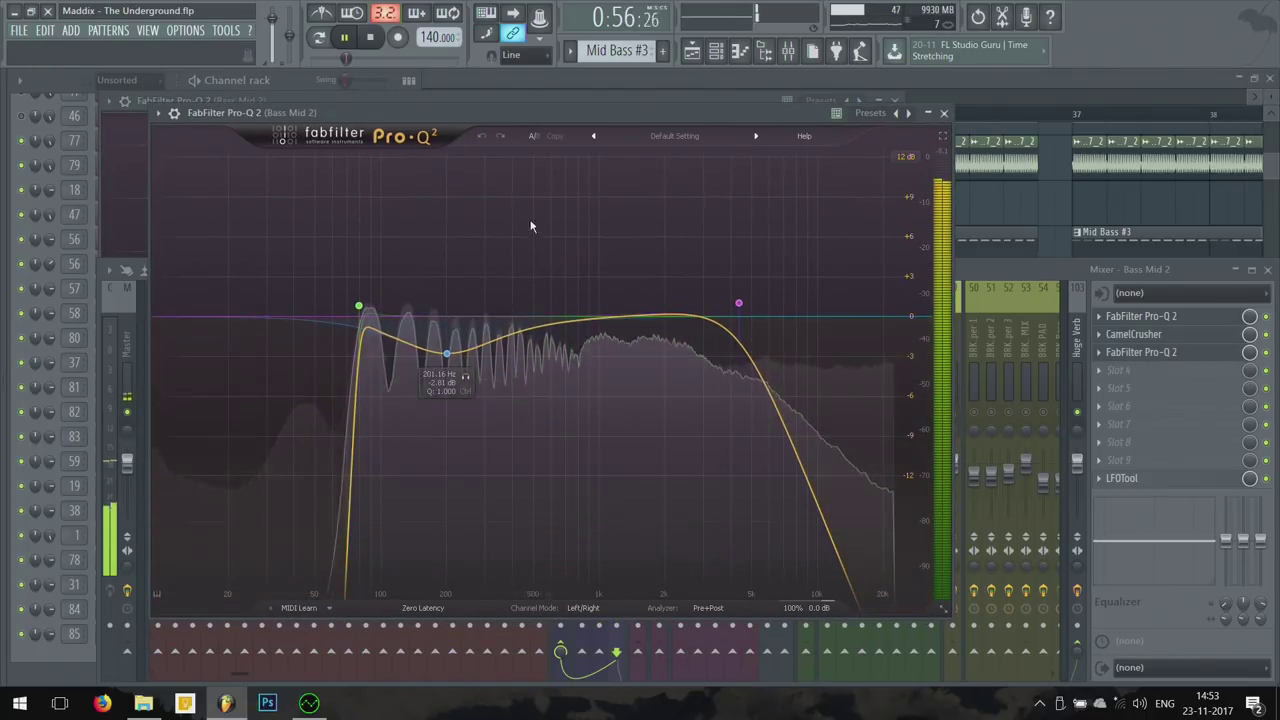
left_click(943, 112)
key("Escape")
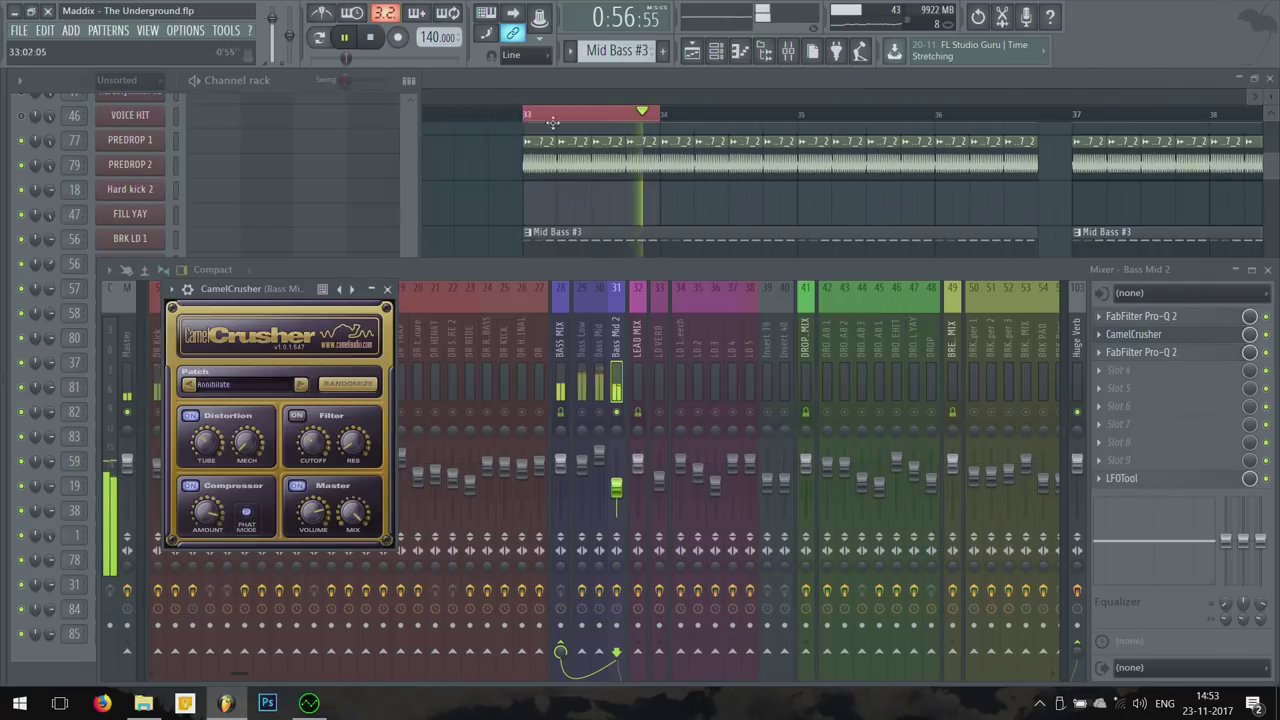
key("Escape")
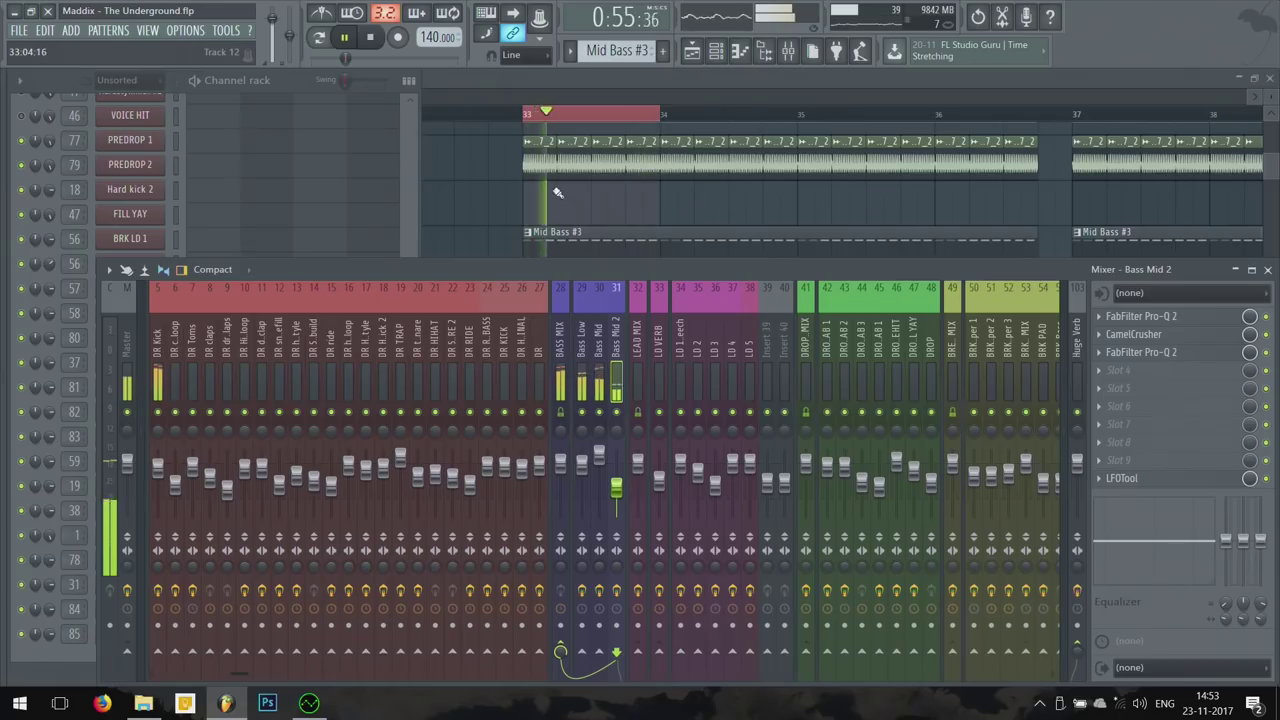
Step: Stop playback, take playlist track 13 off solo and replay the bar 33 loop with all tracks enabled
left_click(560, 195)
scroll(600, 249, "up", 2)
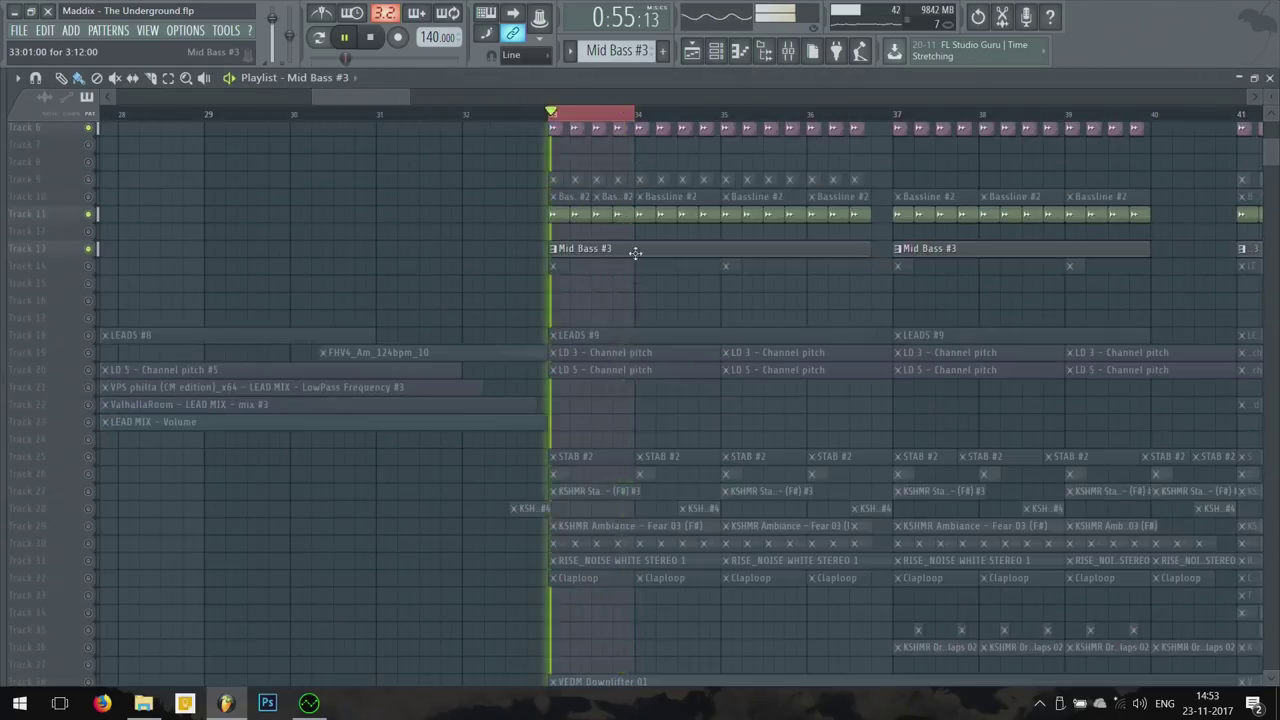
scroll(635, 252, "up", 3)
key("space")
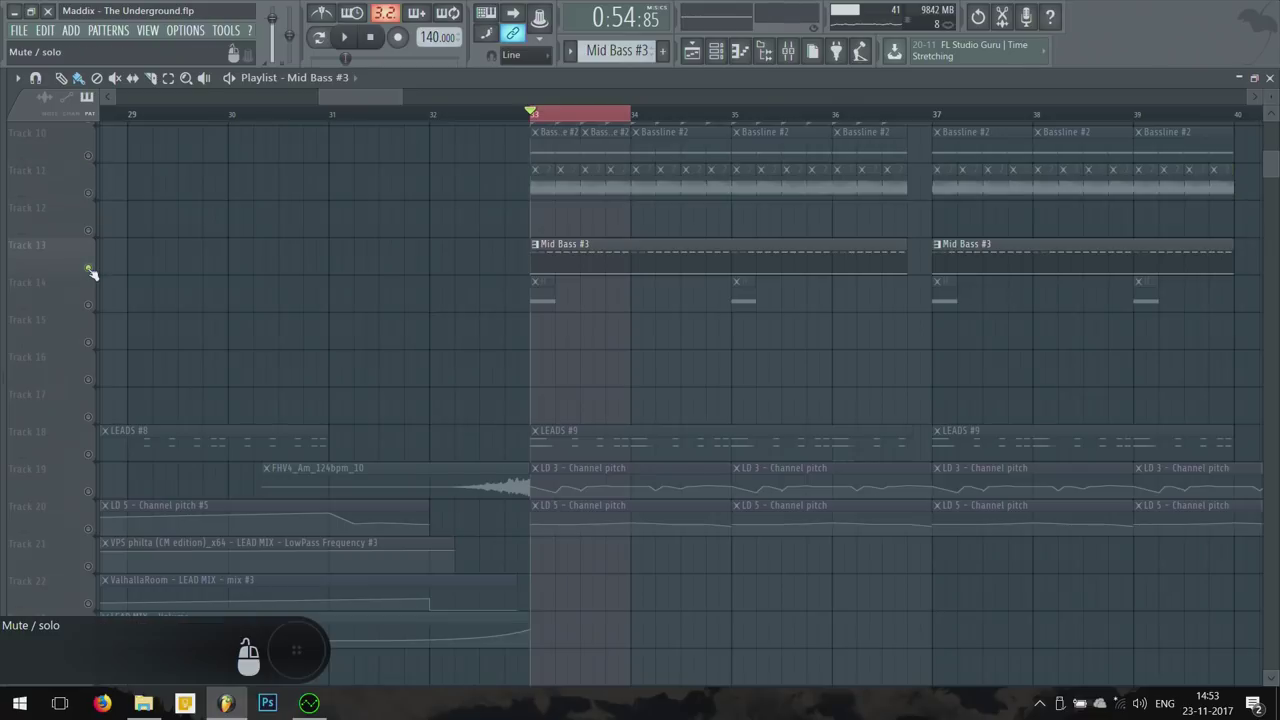
left_click(88, 268)
key("space")
scroll(465, 277, "down", 3)
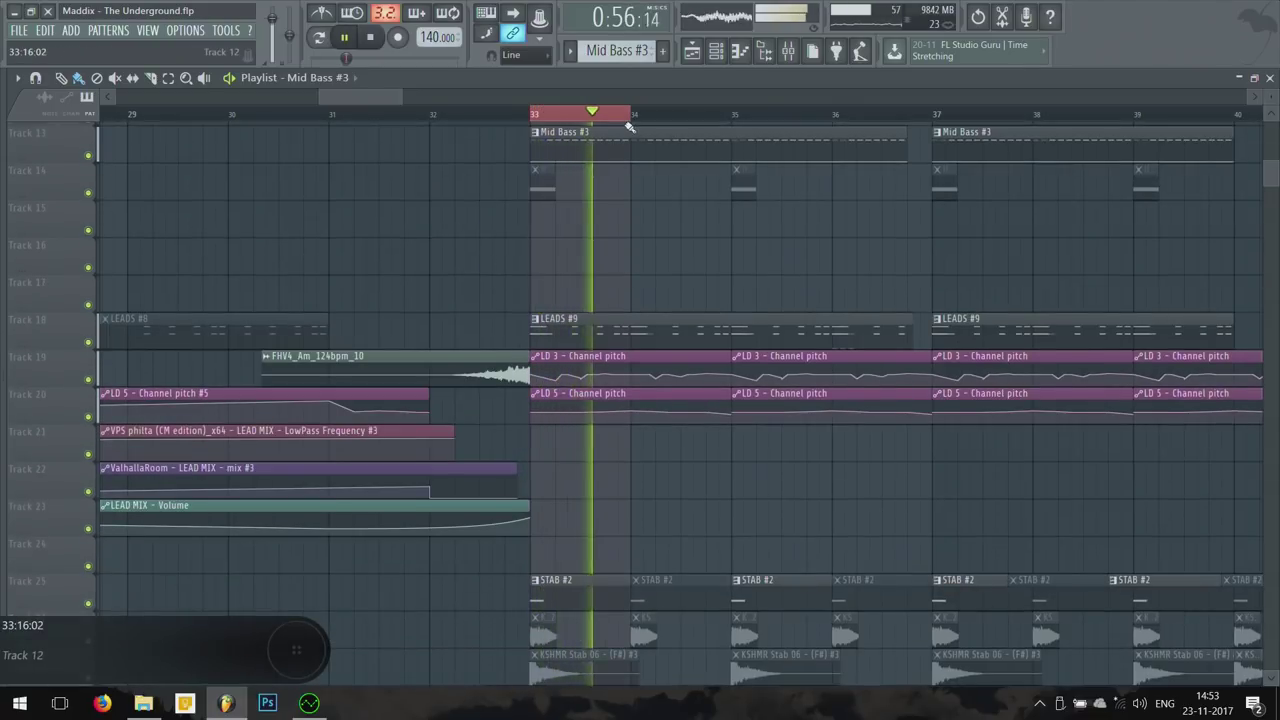
Step: Find the LEADS #9 channels, open LD 3's Avenger sound, and play it with its linked LD 2 mixer track
scroll(690, 240, "down", 2)
scroll(692, 242, "up", 4)
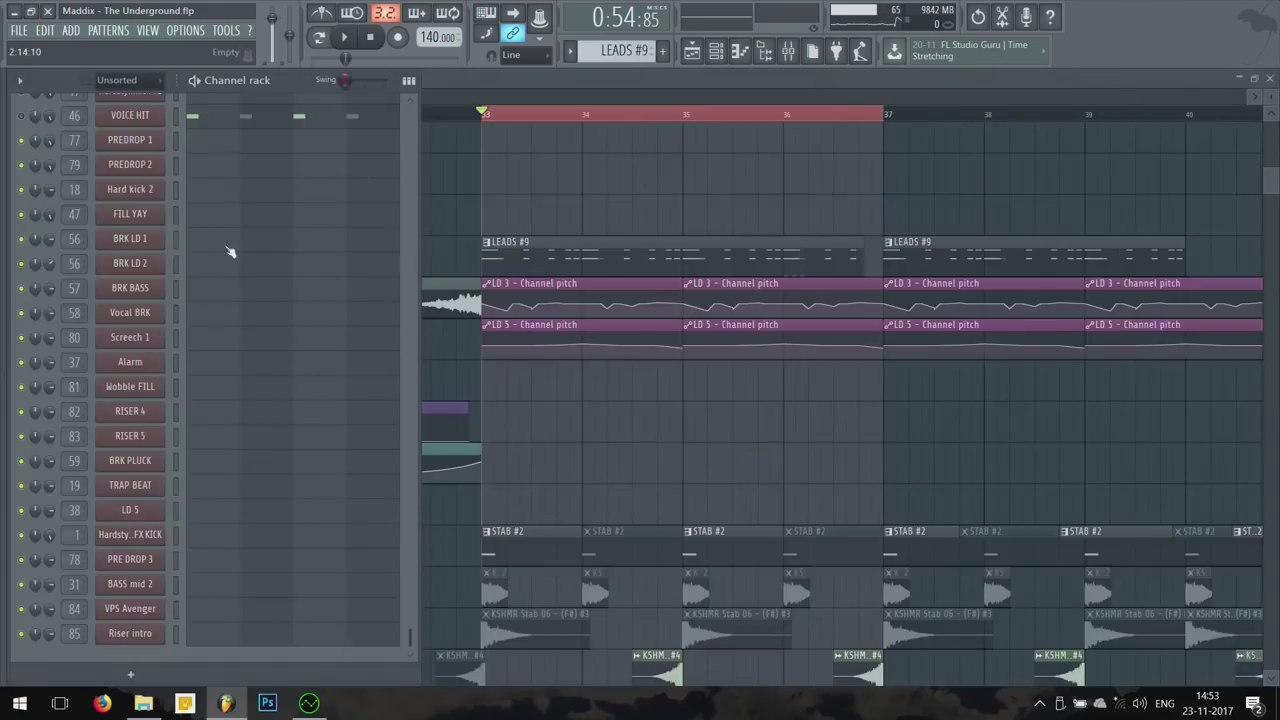
scroll(297, 280, "up", 10)
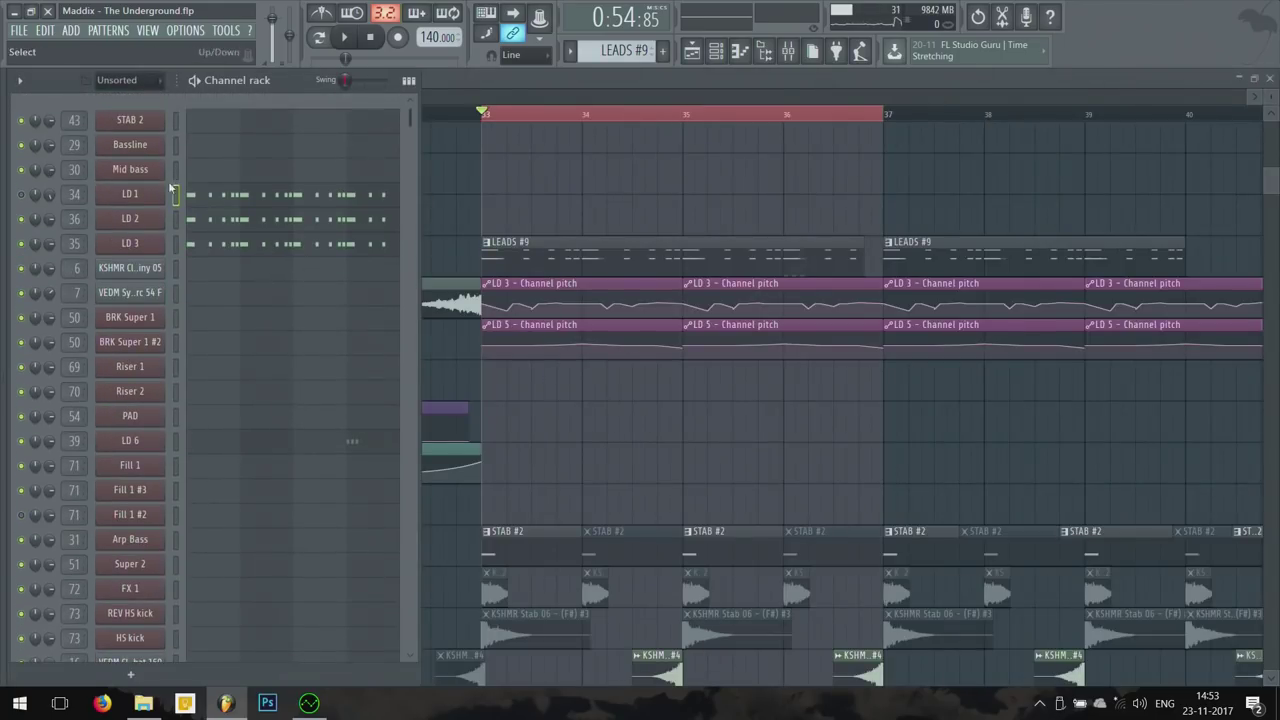
left_click(812, 317)
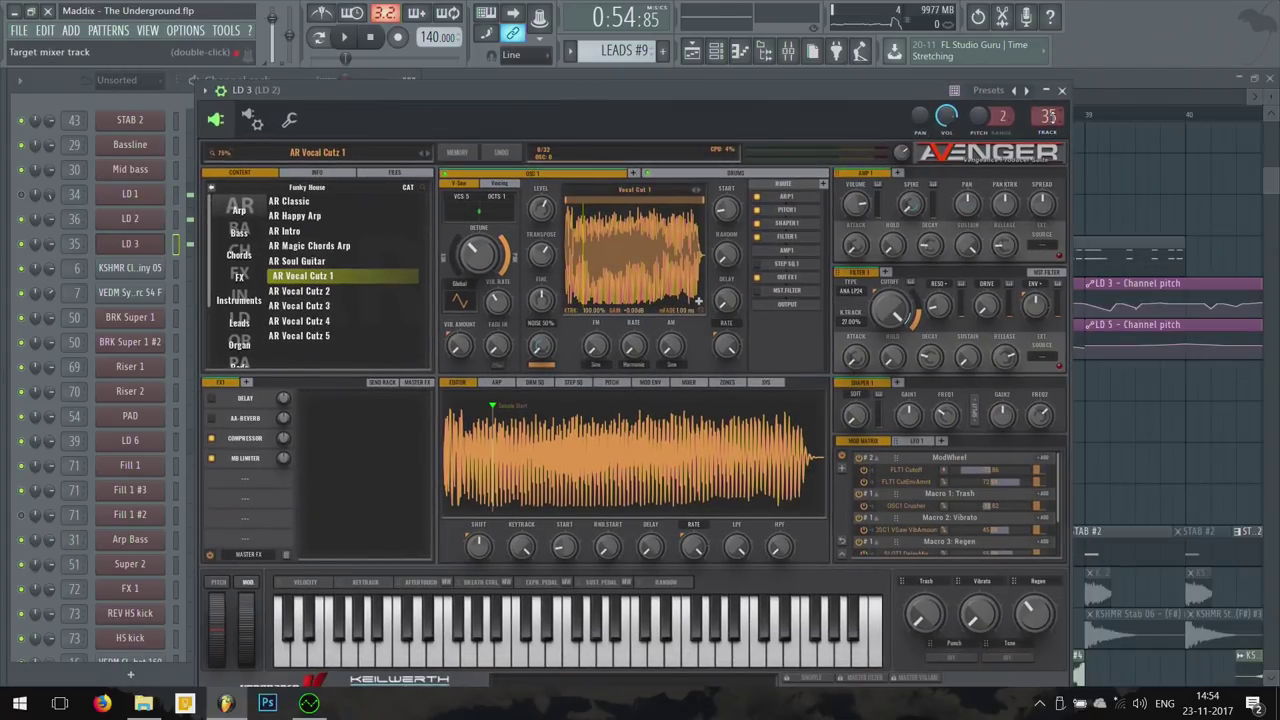
double_click(1048, 118)
key("space")
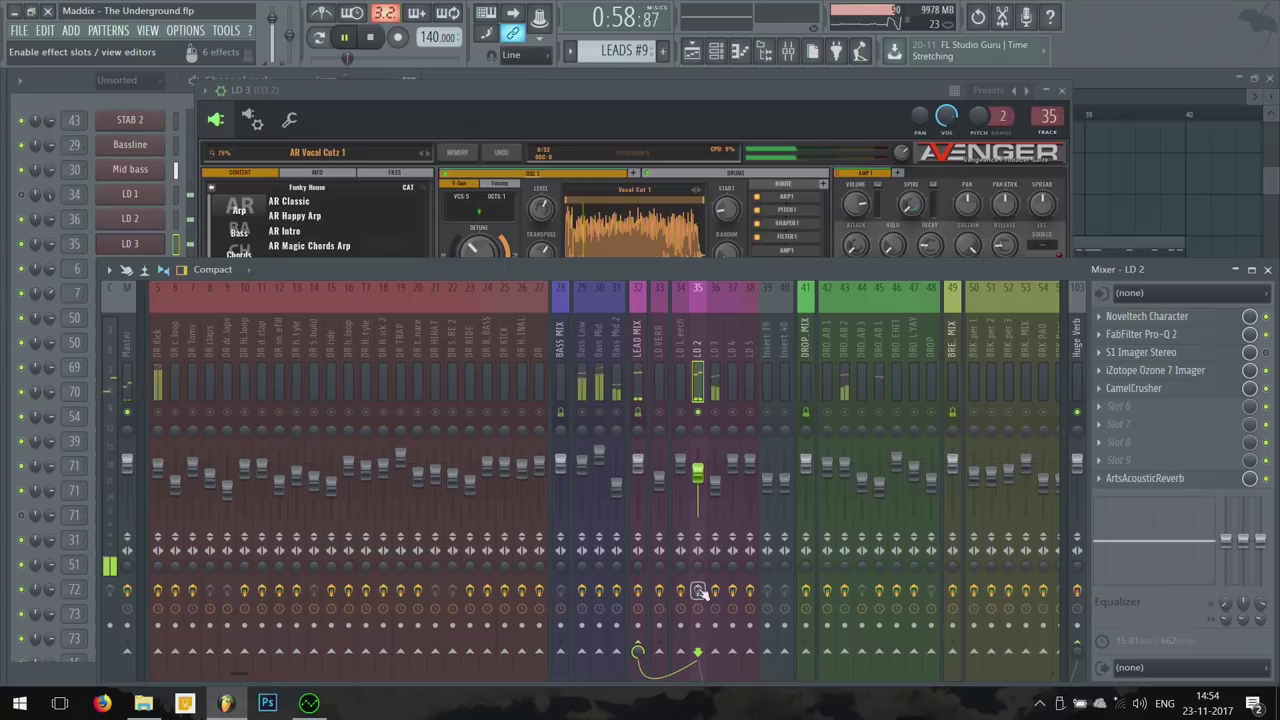
Step: Examine the Noveltech Character settings on the LD 2 mixer track
left_click(1140, 316)
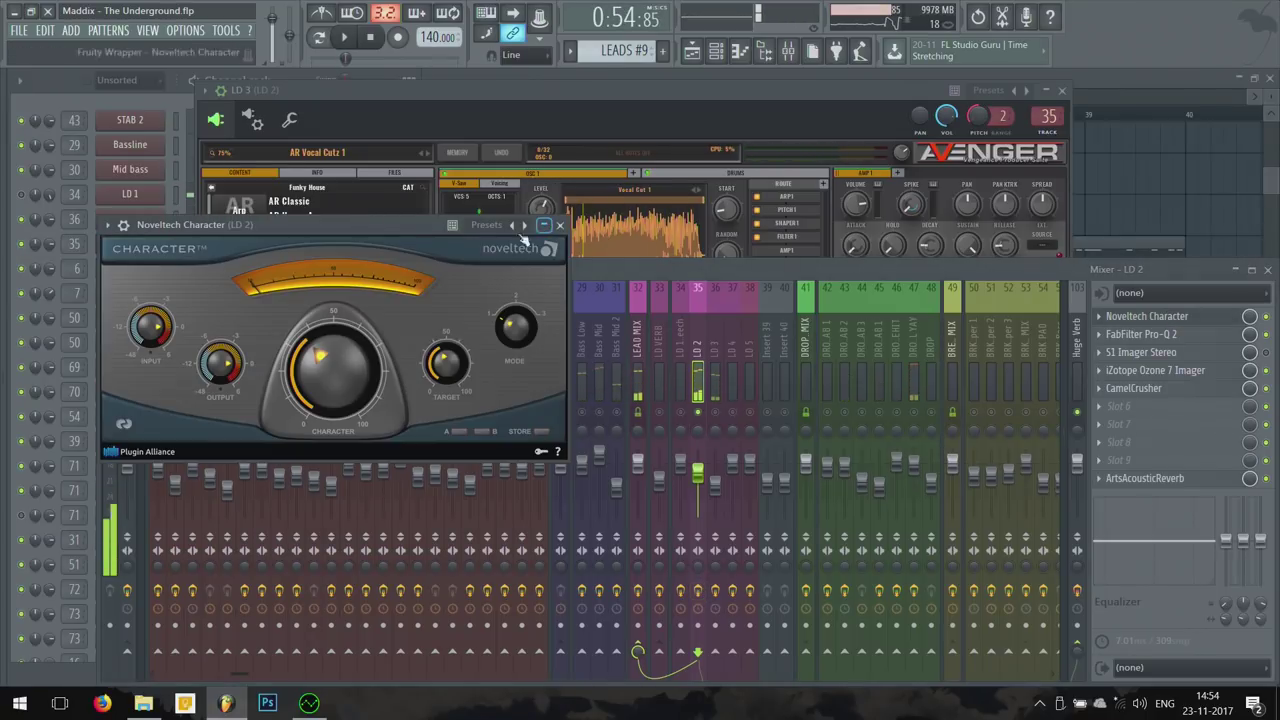
left_click_drag(410, 233, 545, 216)
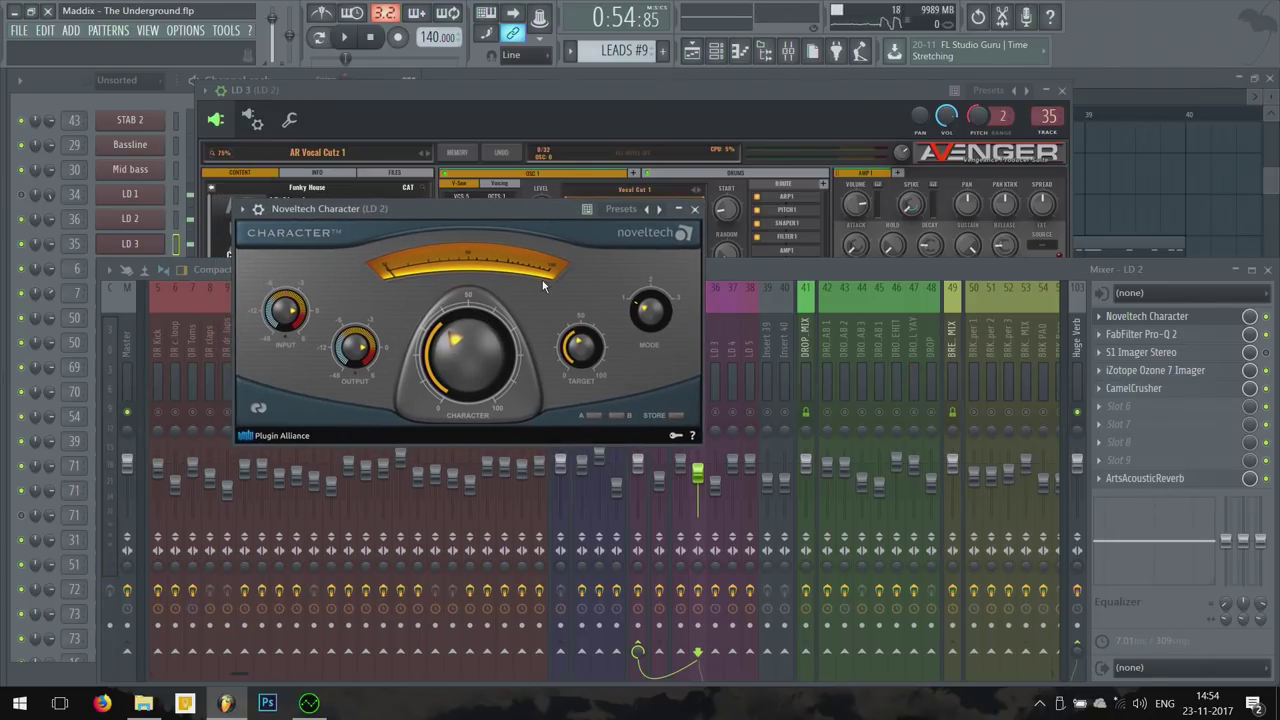
left_click_drag(510, 213, 459, 162)
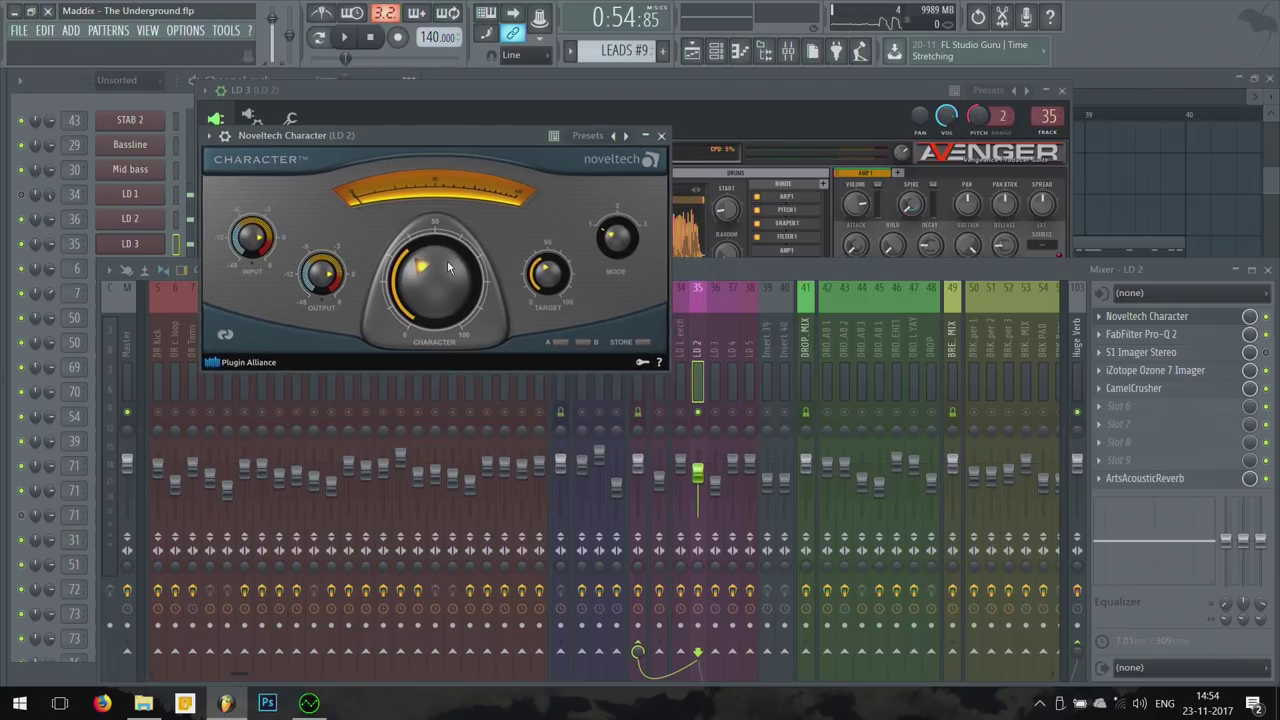
Step: Examine the FabFilter Pro-Q 2 curve on the LD 2 mixer track while the lead plays
left_click(1170, 336)
key("space")
left_click_drag(564, 242, 584, 104)
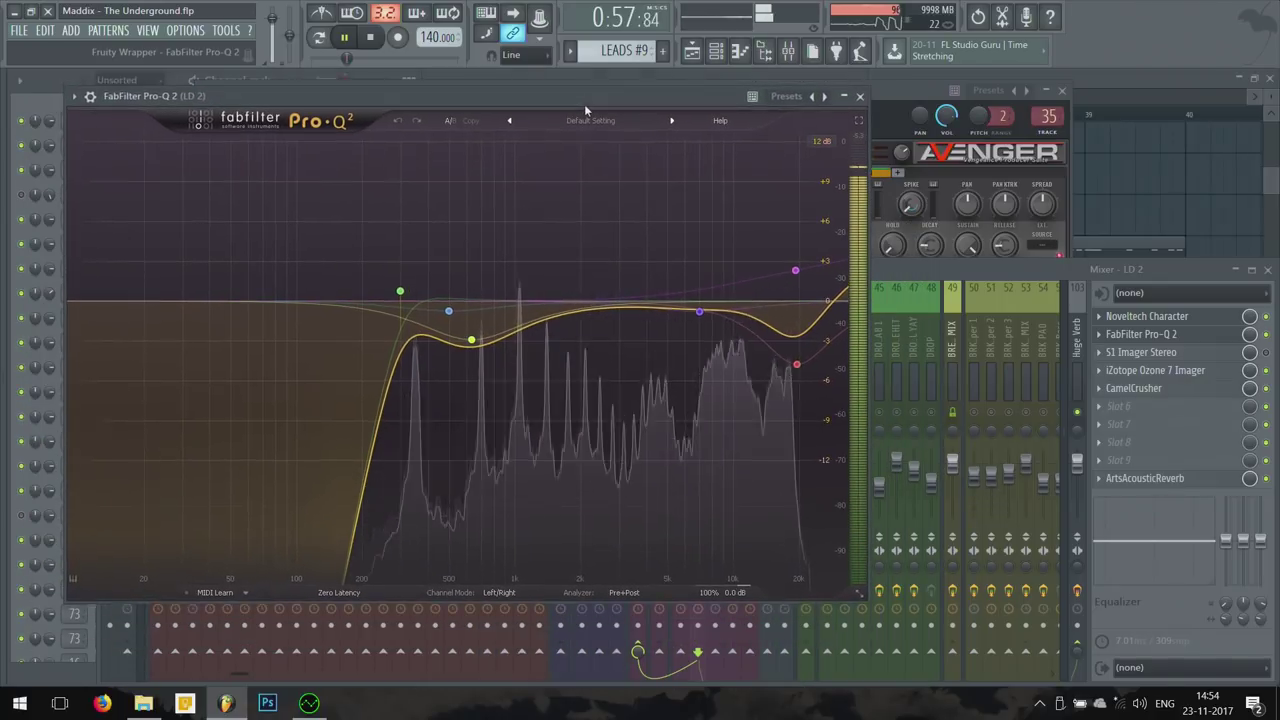
left_click_drag(505, 330, 505, 330)
left_click_drag(634, 455, 471, 342)
key("space")
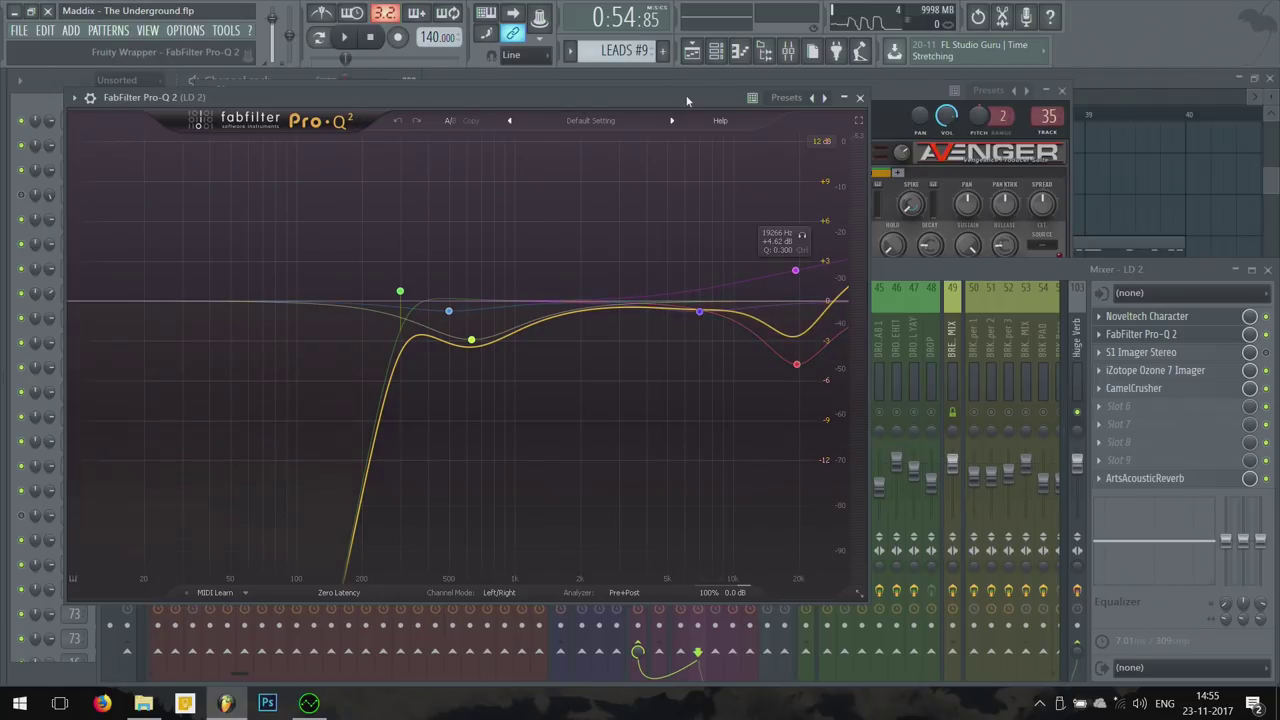
Step: Examine iZotope Ozone 7 Imager and CamelCrusher on the LD 2 mixer track, then close the plugin windows
left_click(1152, 317)
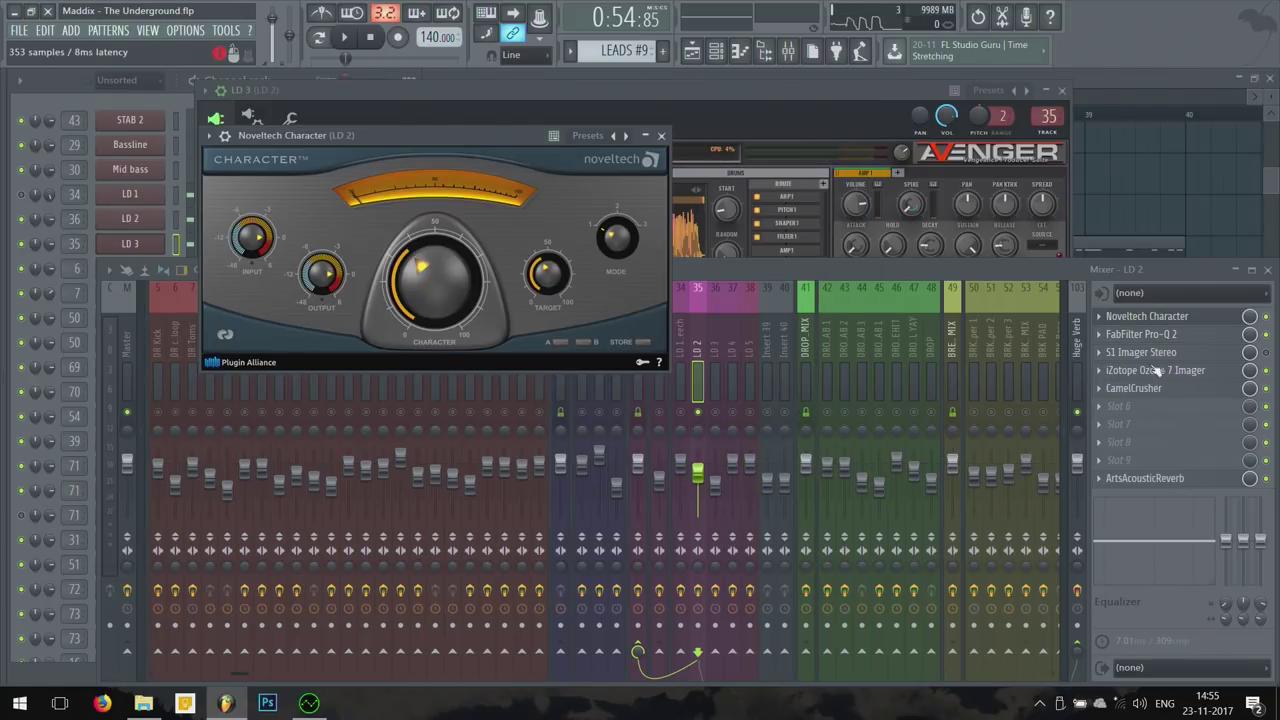
left_click(1155, 370)
left_click_drag(533, 179, 643, 126)
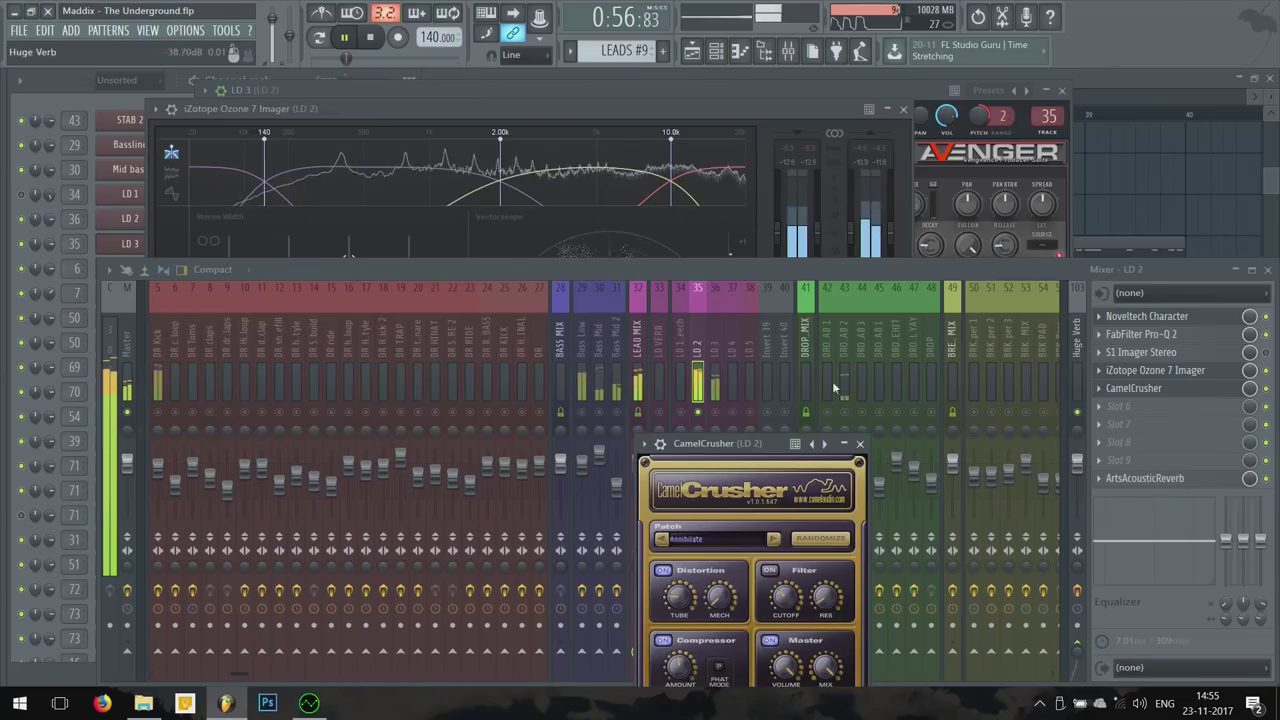
left_click_drag(744, 455, 576, 200)
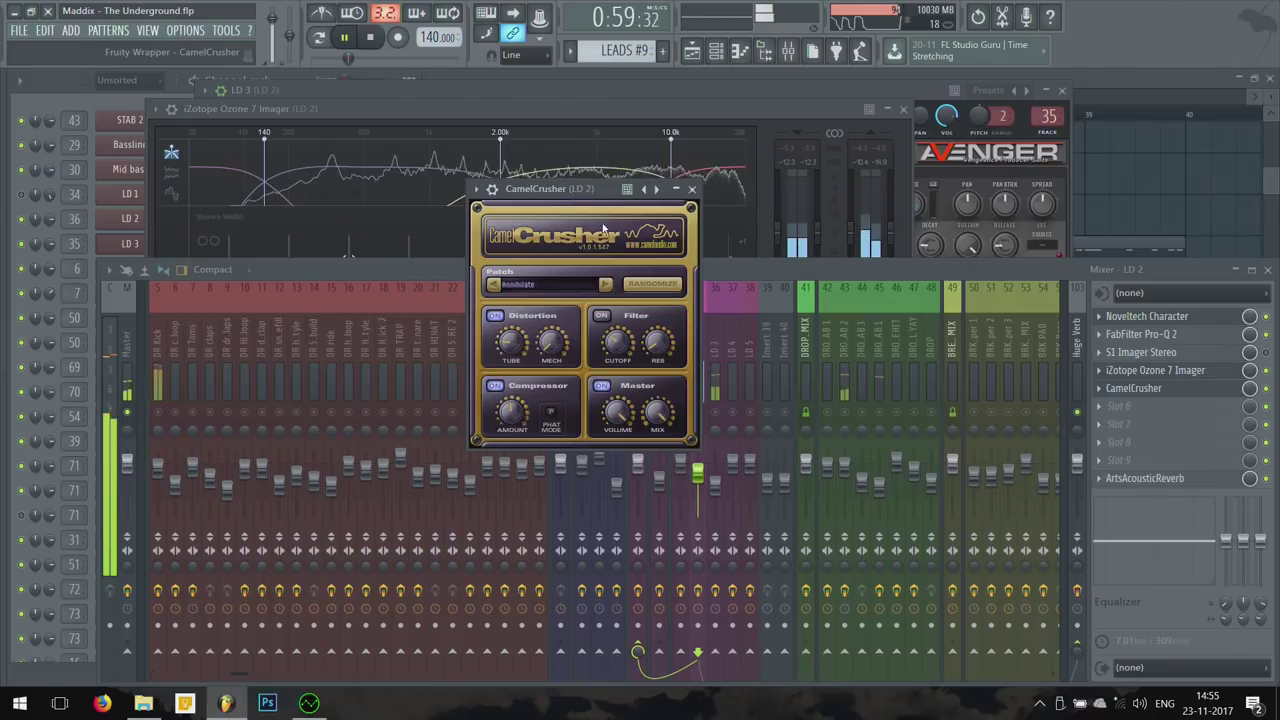
left_click(1147, 316)
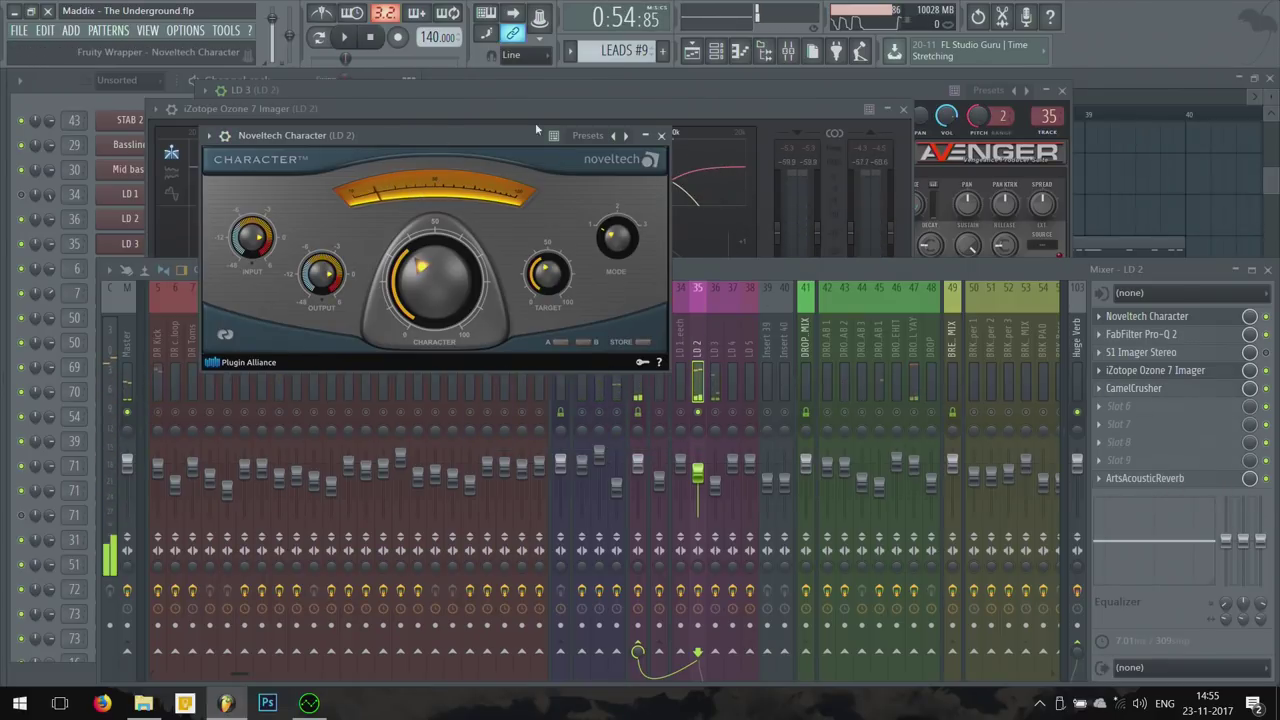
key("Escape")
key("Escape")
key("Escape")
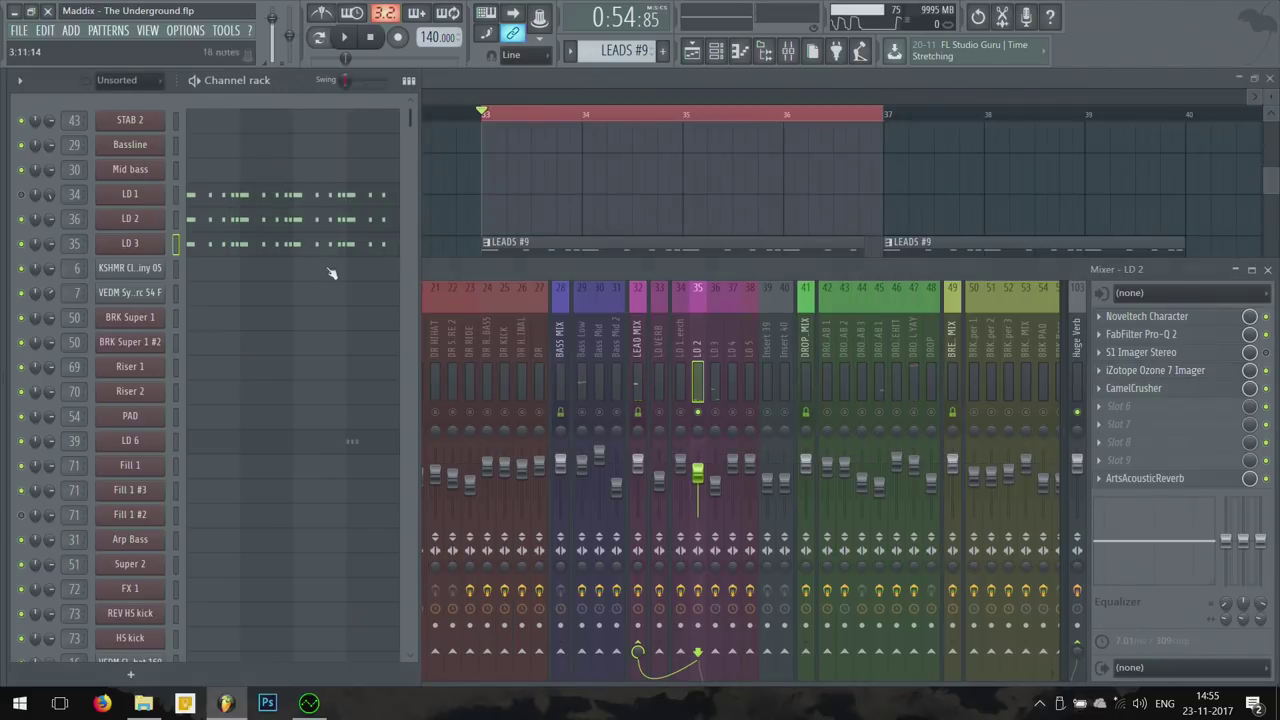
Step: Select the LD 3 mixer track and listen to its lead layer in the bar 33 loop
left_click(720, 415)
key("space")
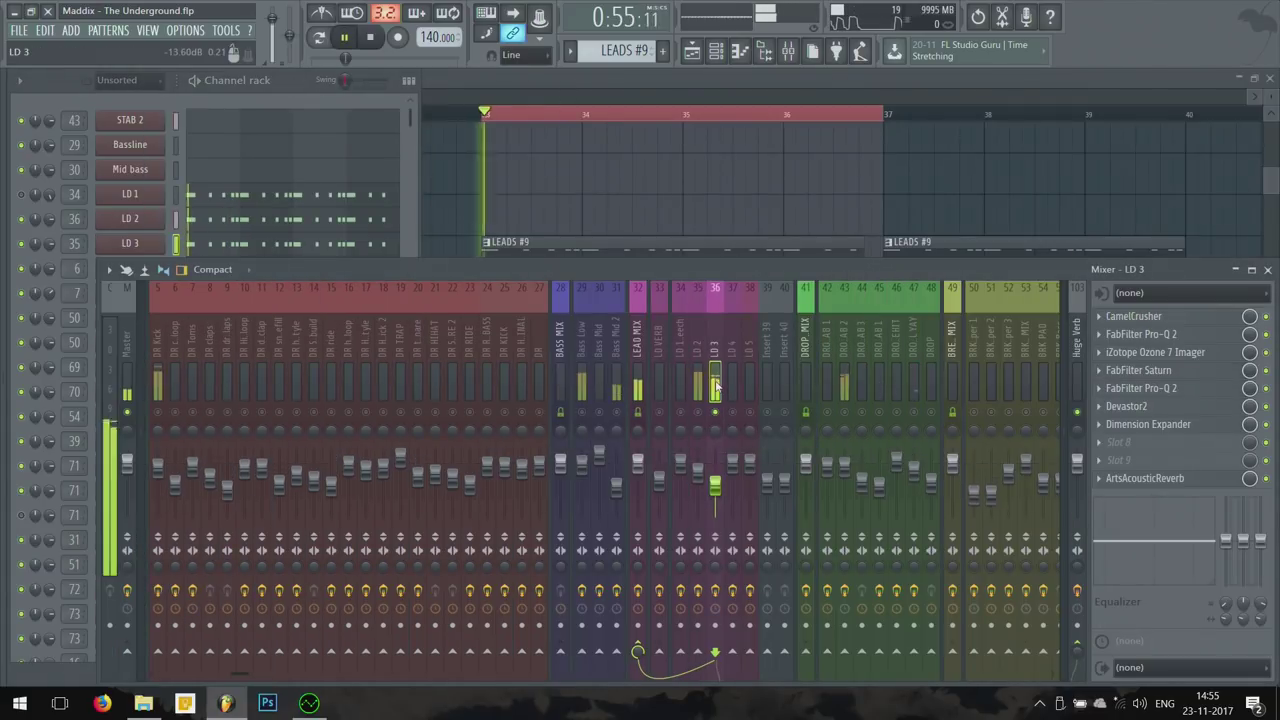
left_click(300, 85)
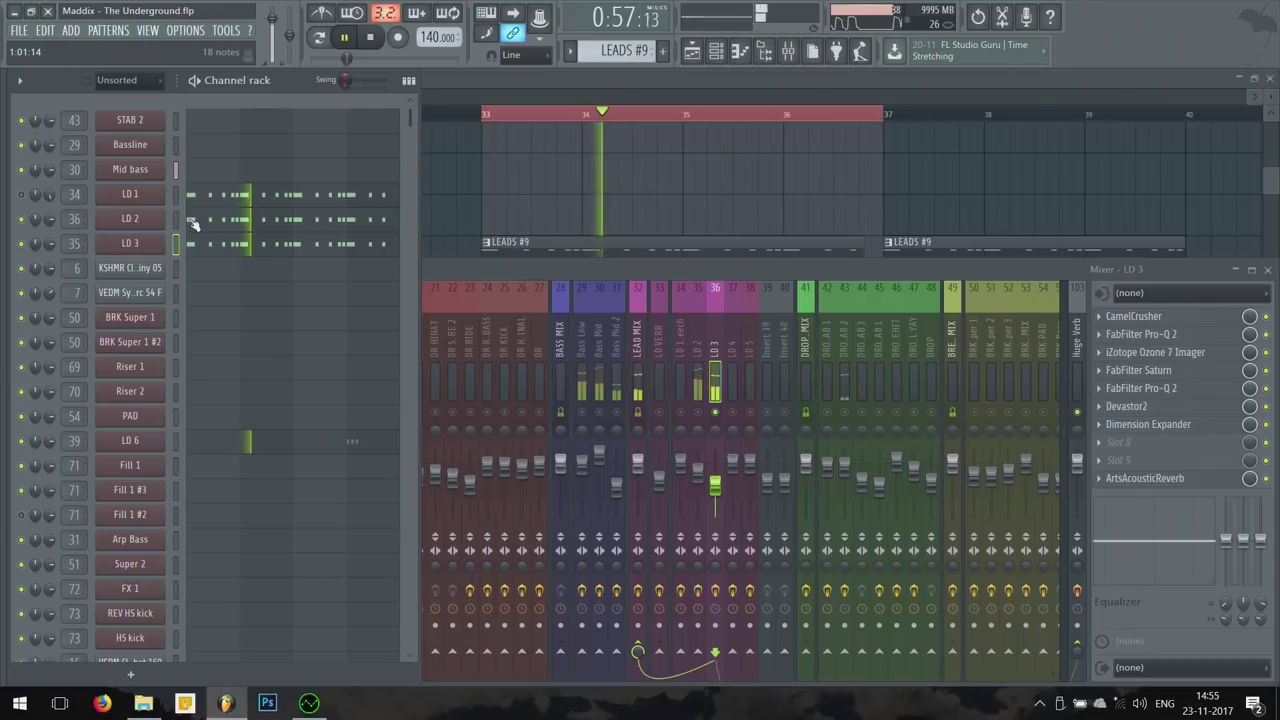
key("space")
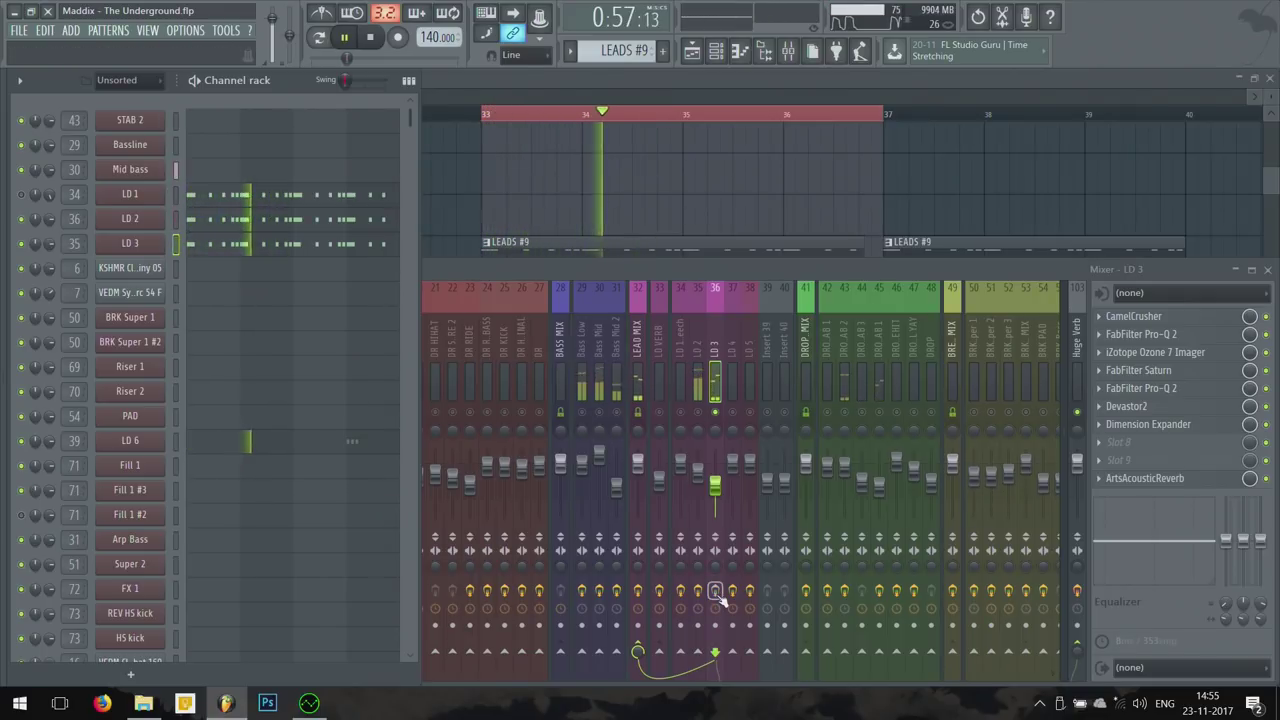
key("space")
key("space")
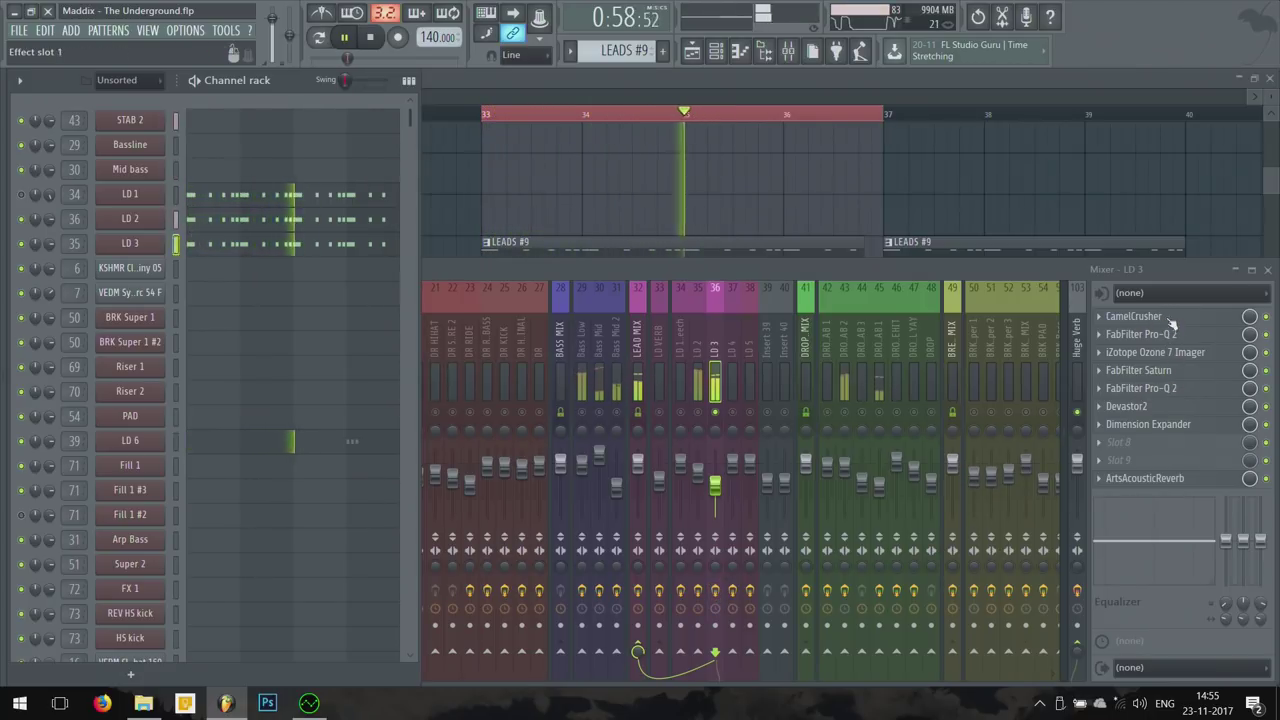
Step: Examine CamelCrusher, the first FabFilter Pro-Q 2 and FabFilter Saturn on the LD 3 mixer track
left_click(1170, 317)
left_click(1170, 317)
left_click(1170, 334)
left_click_drag(627, 217, 620, 133)
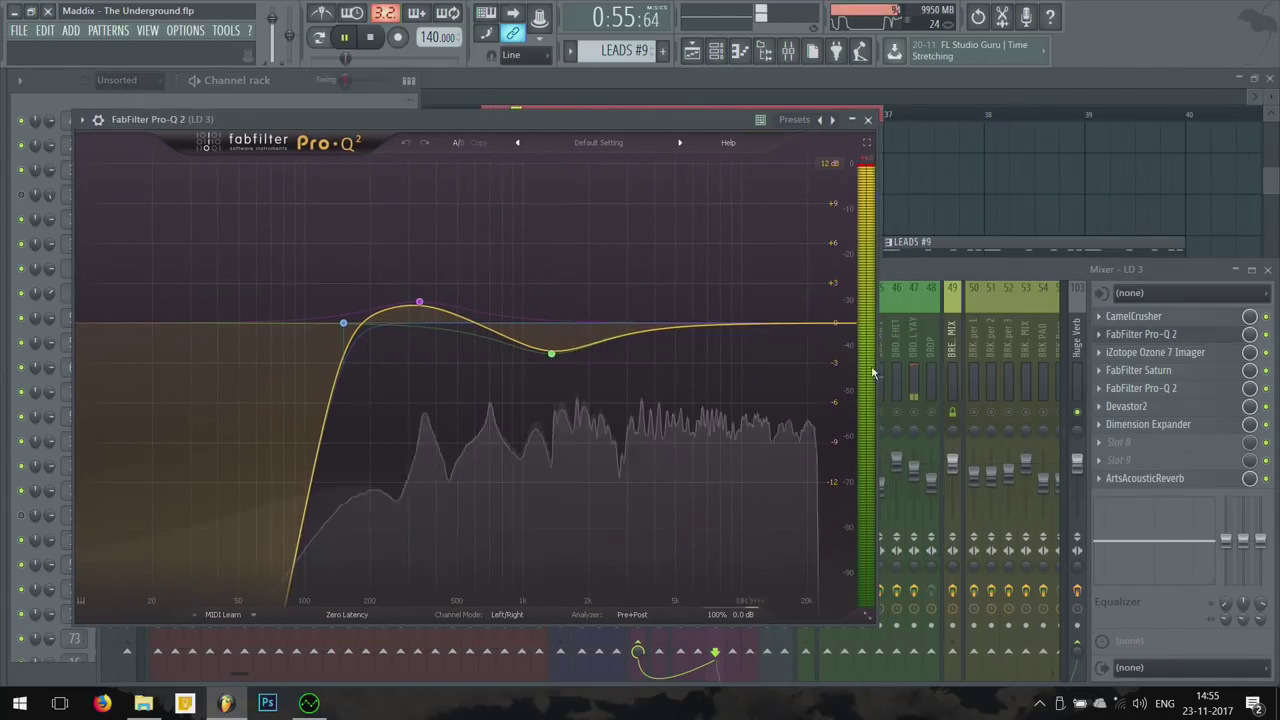
left_click(1176, 371)
left_click_drag(432, 258, 477, 185)
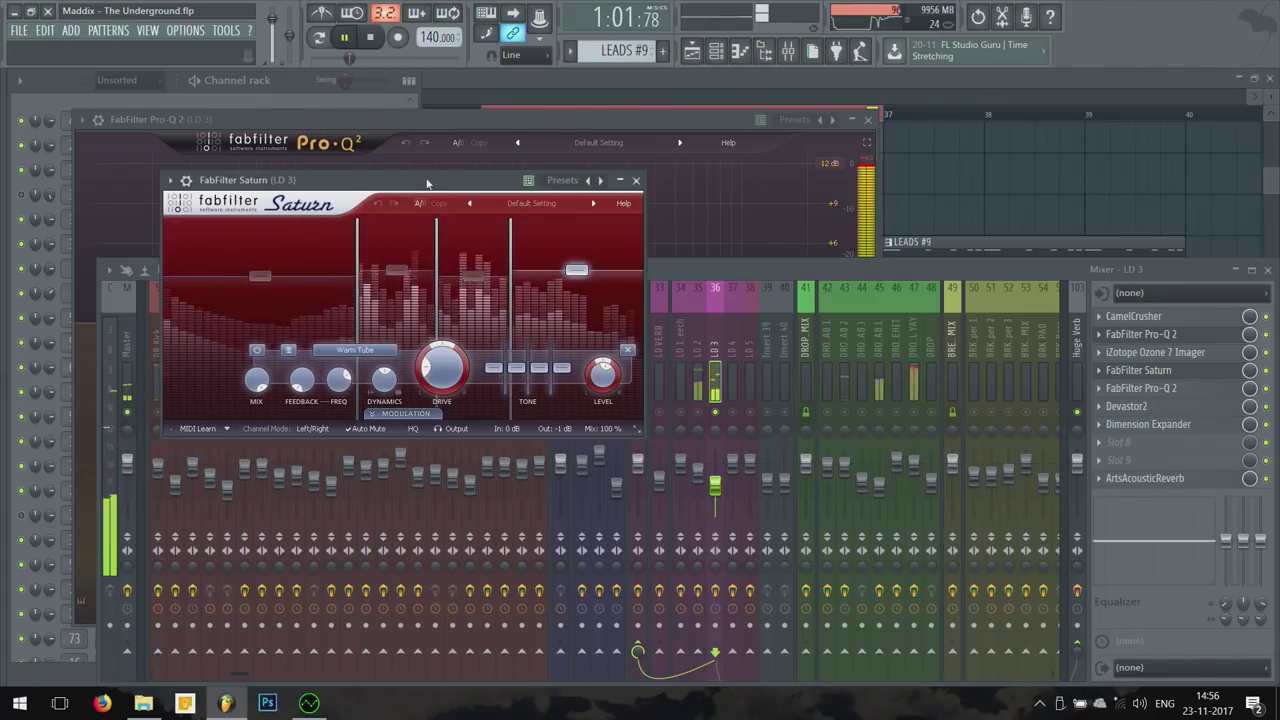
left_click(826, 248)
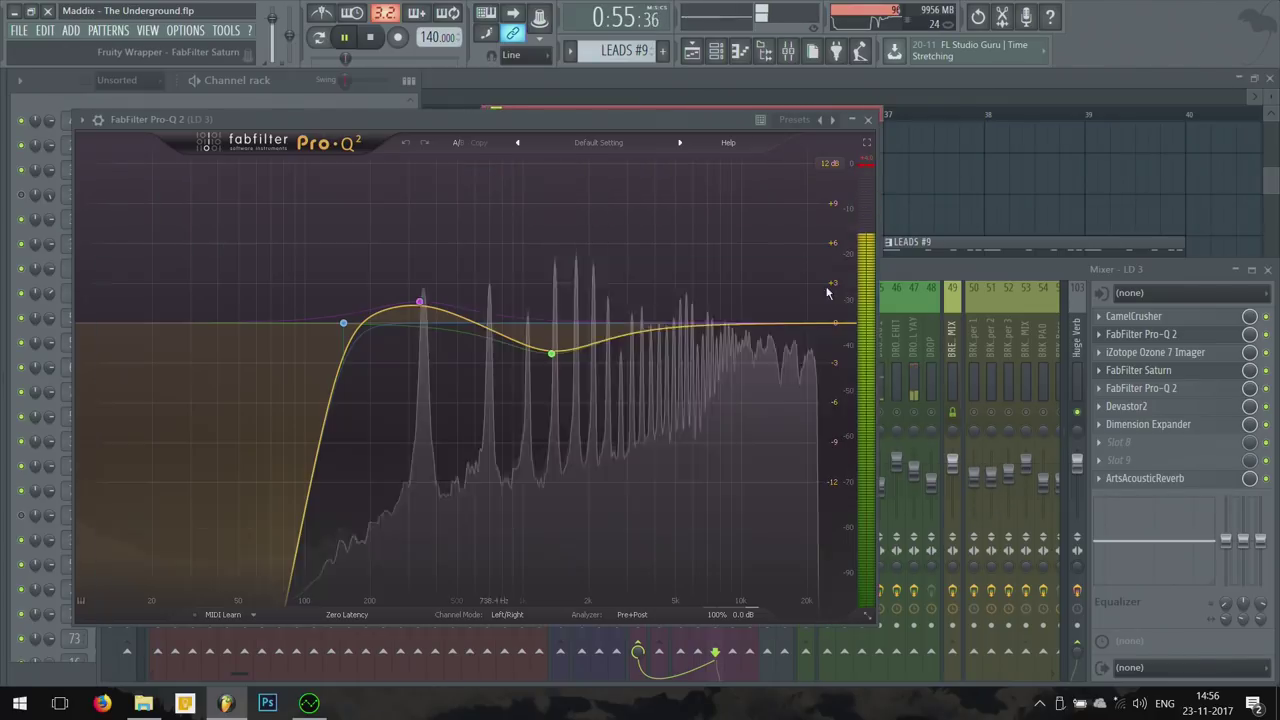
Step: Examine Devastor2, the second FabFilter Pro-Q 2 and Dimension Expander on the LD 3 mixer track
left_click(1160, 413)
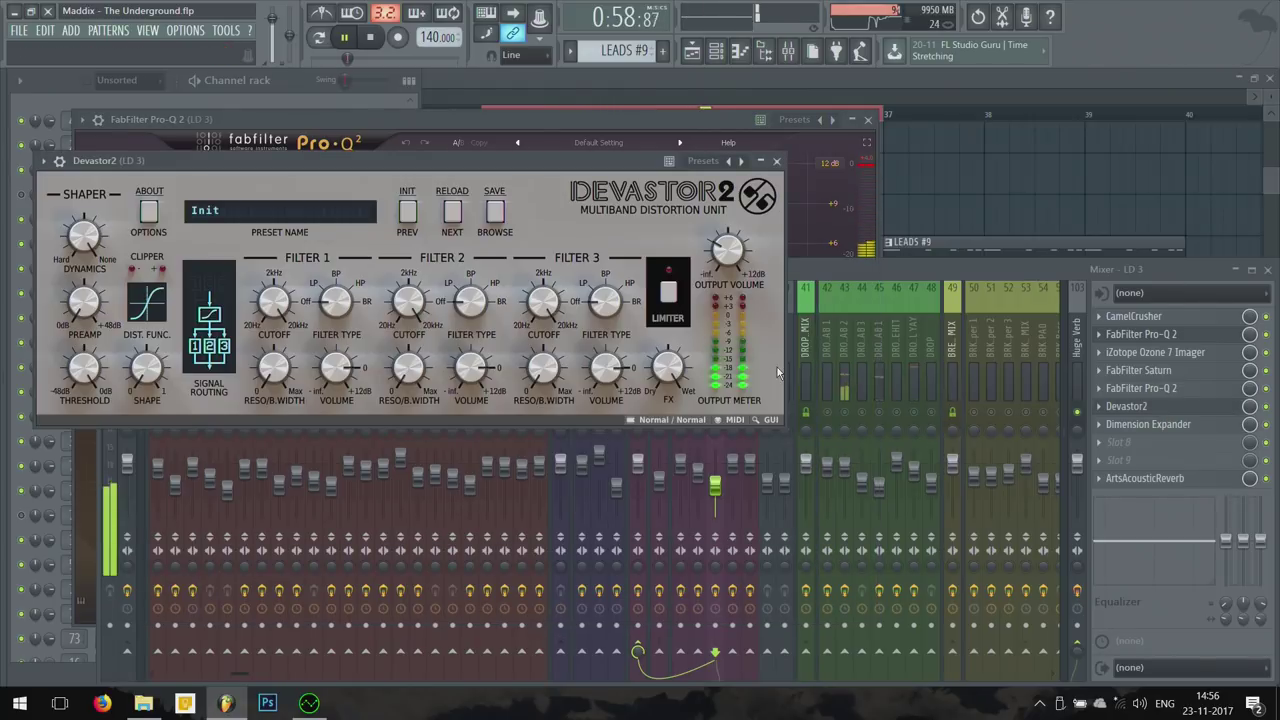
left_click_drag(423, 172, 492, 126)
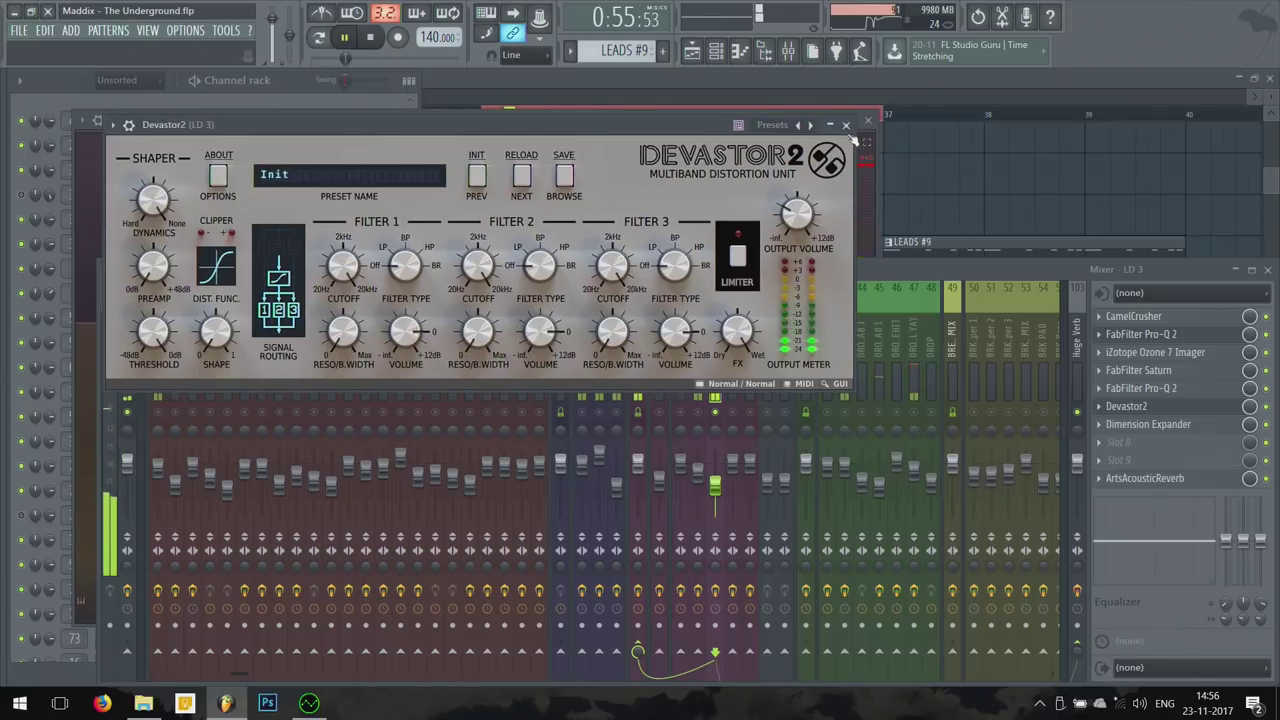
left_click(1141, 388)
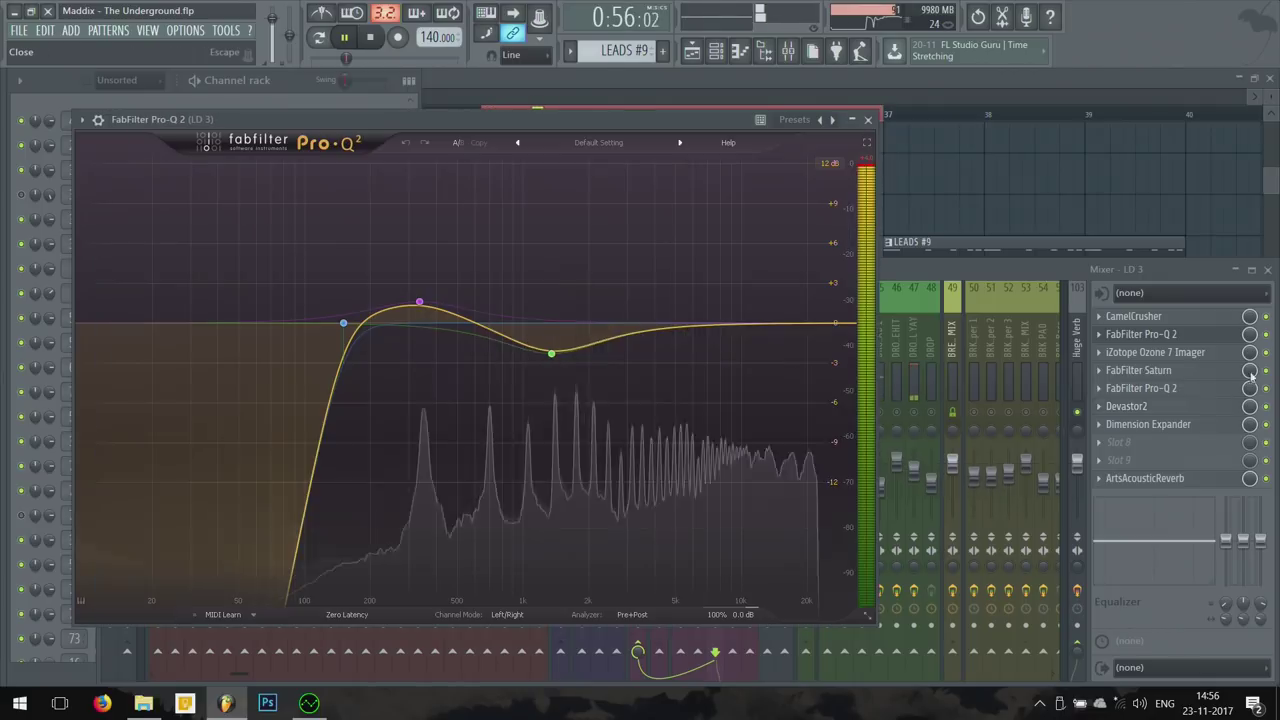
left_click(1192, 428)
left_click_drag(755, 325, 533, 231)
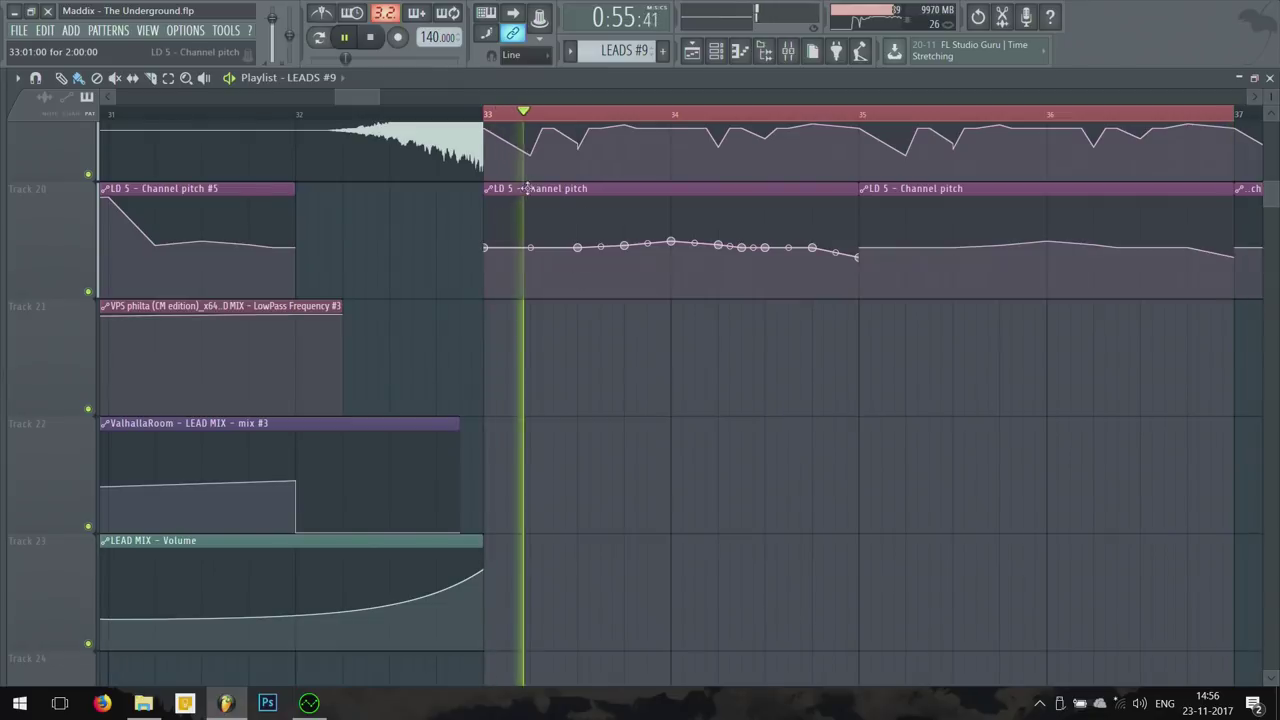
Step: Stop playback and examine the LD 3 and LD 5 channel pitch automation clips below the LEADS #9 pattern
key("space")
scroll(660, 242, "up", 2)
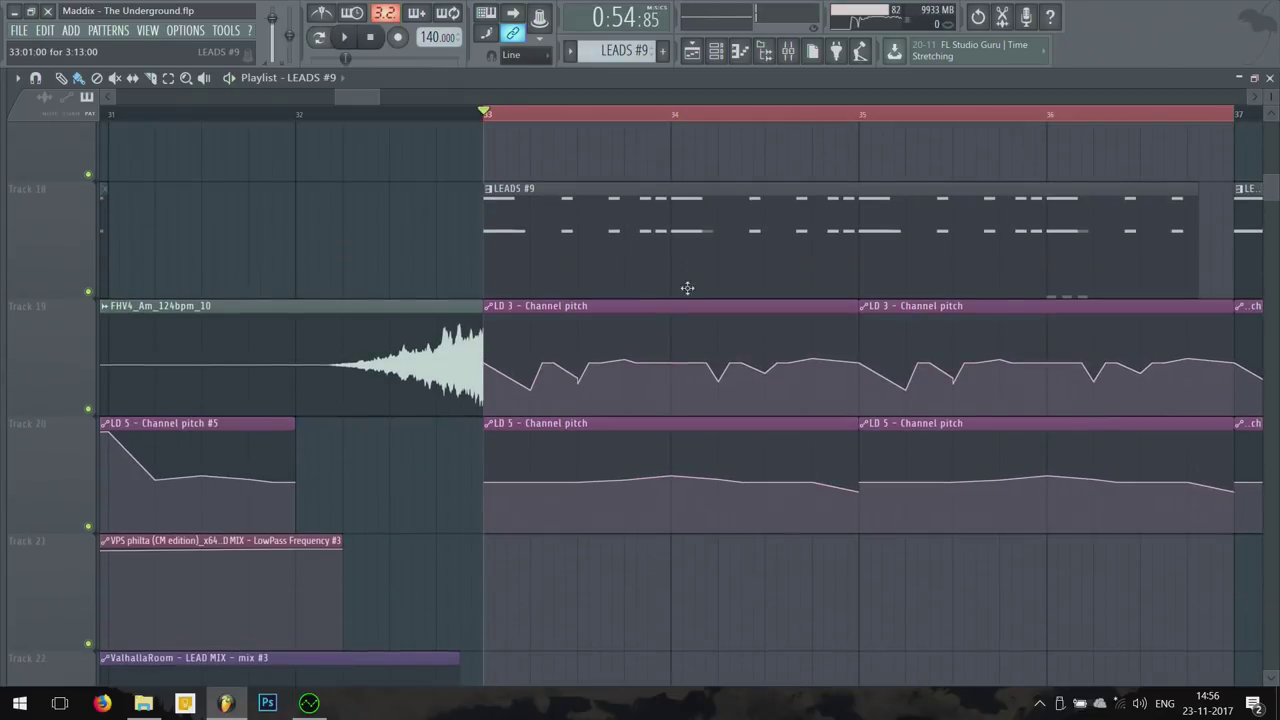
scroll(694, 417, "down", 1)
scroll(695, 416, "up", 1)
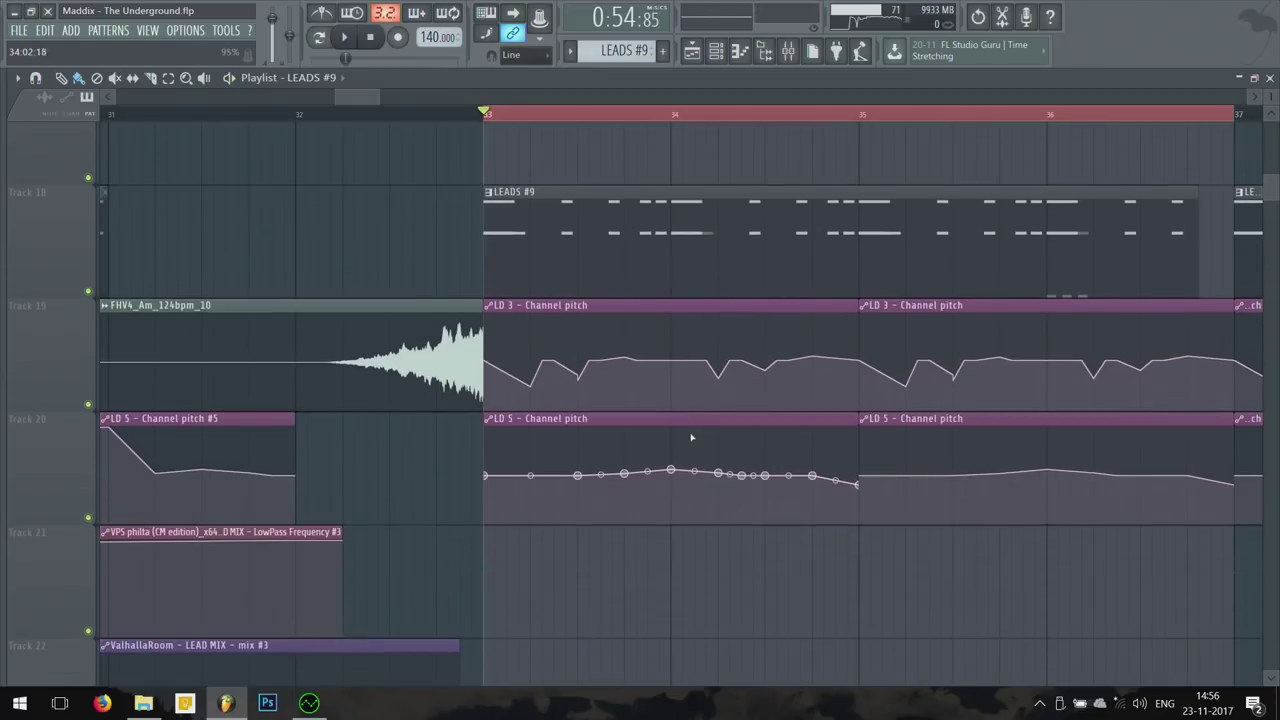
scroll(670, 555, "up", 1)
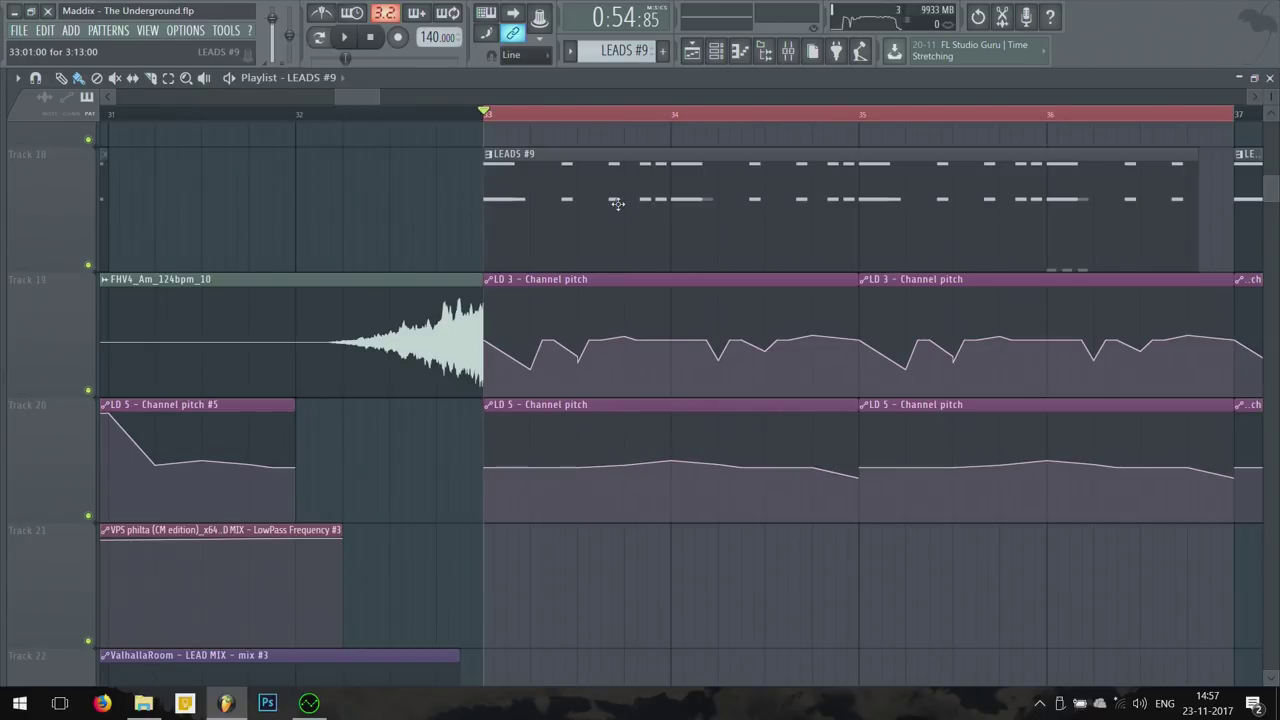
Step: Open the LD 2 channel's Nexus sound, check its channel pitch link options, and close it
key("F6")
left_click(150, 219)
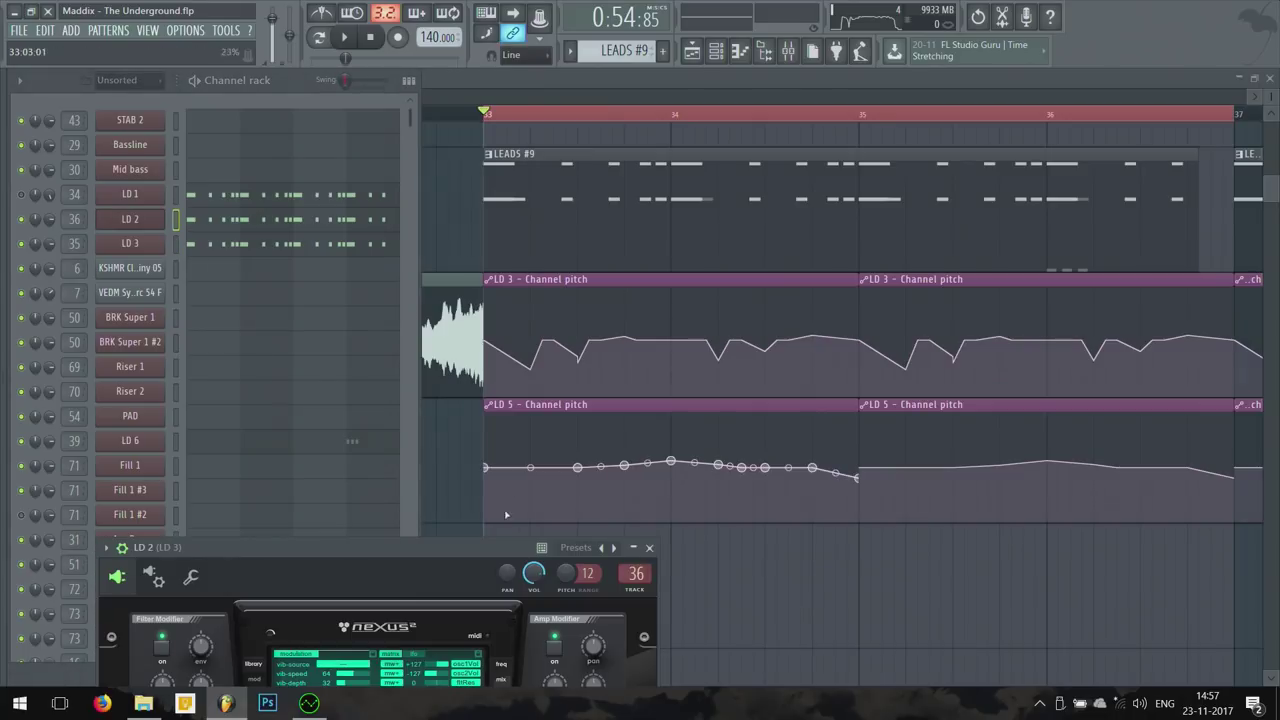
left_click_drag(490, 573, 740, 212)
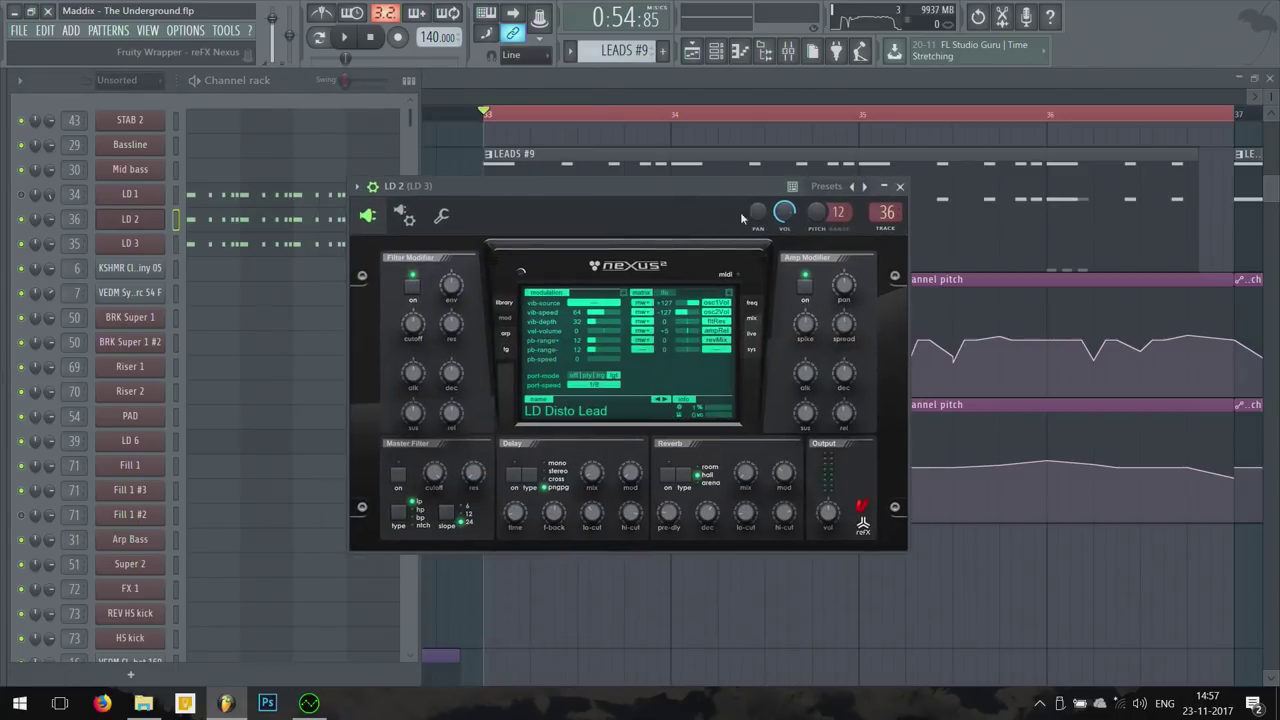
right_click(814, 219)
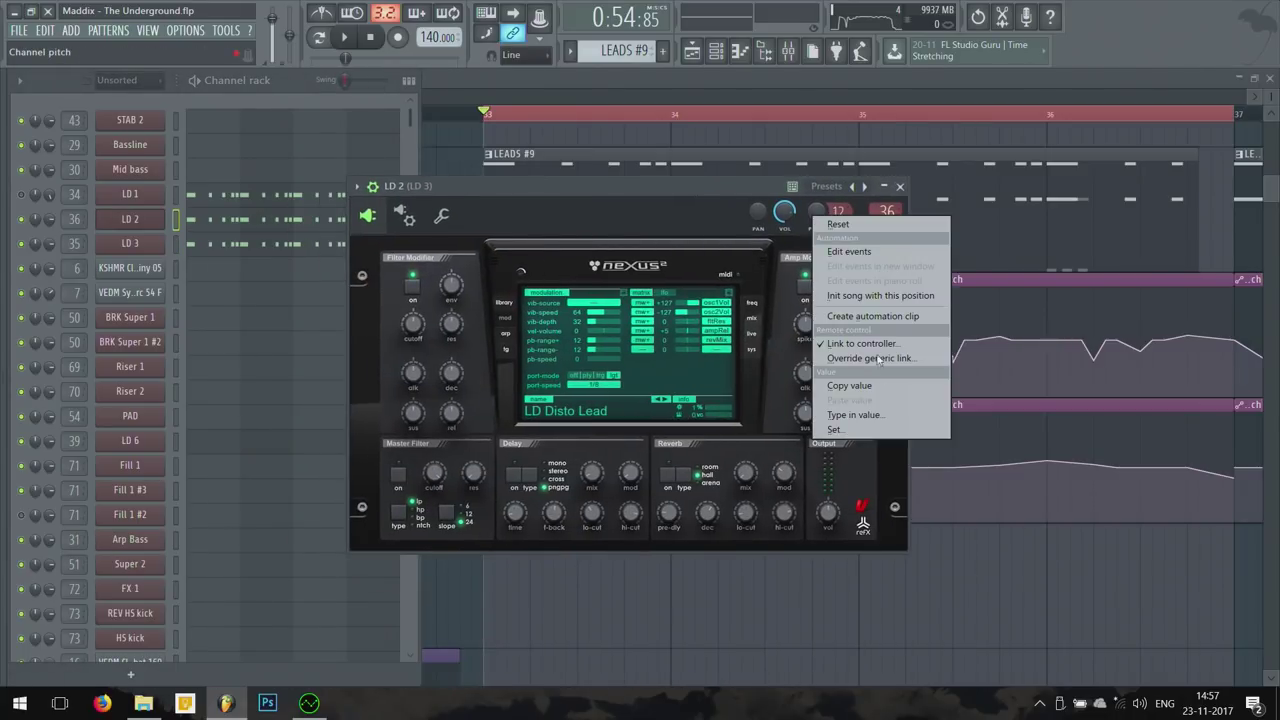
key("Escape")
key("Escape")
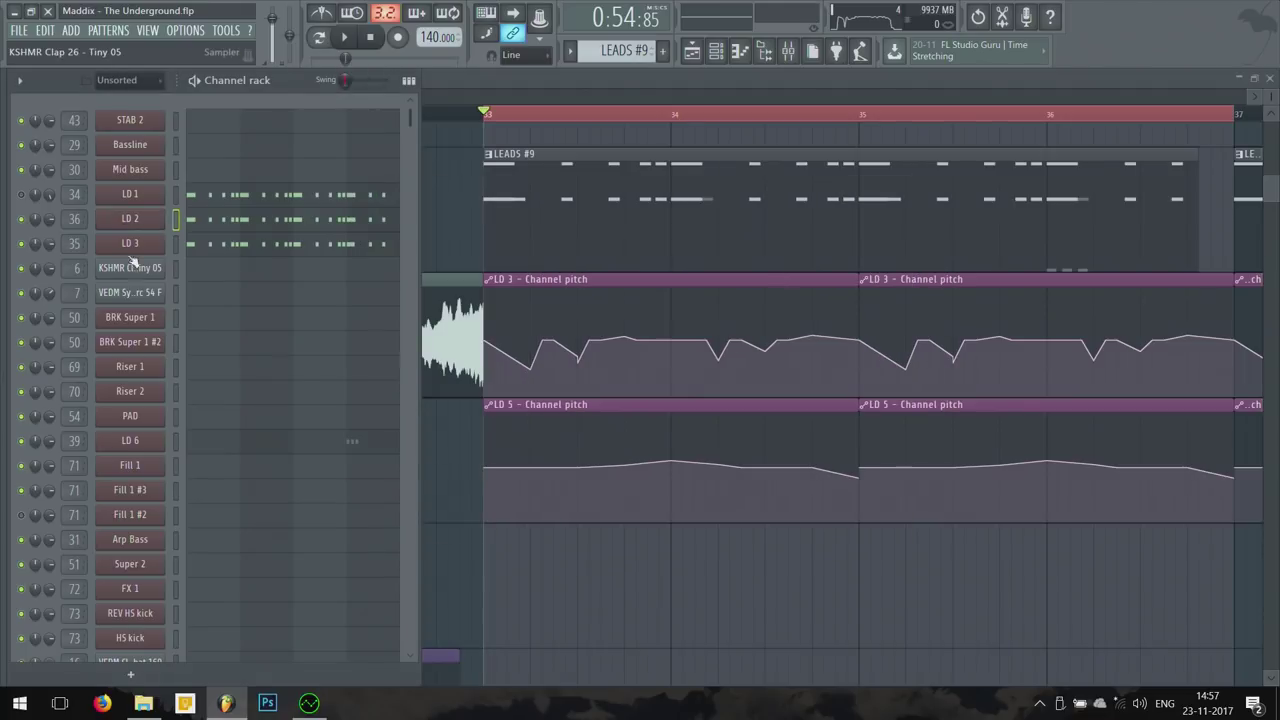
Step: Open the LD 3 channel's Avenger instrument and view the controller link settings of its channel pitch
double_click(614, 296)
left_click_drag(727, 96, 639, 112)
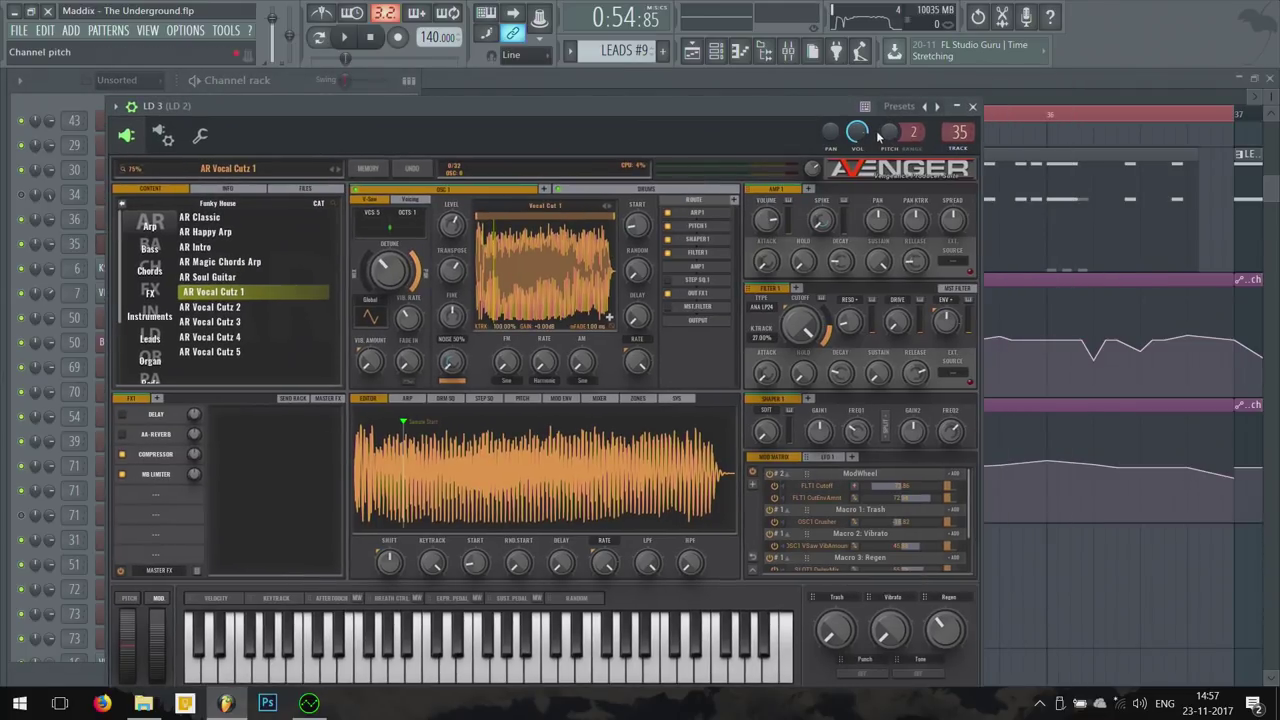
right_click(889, 139)
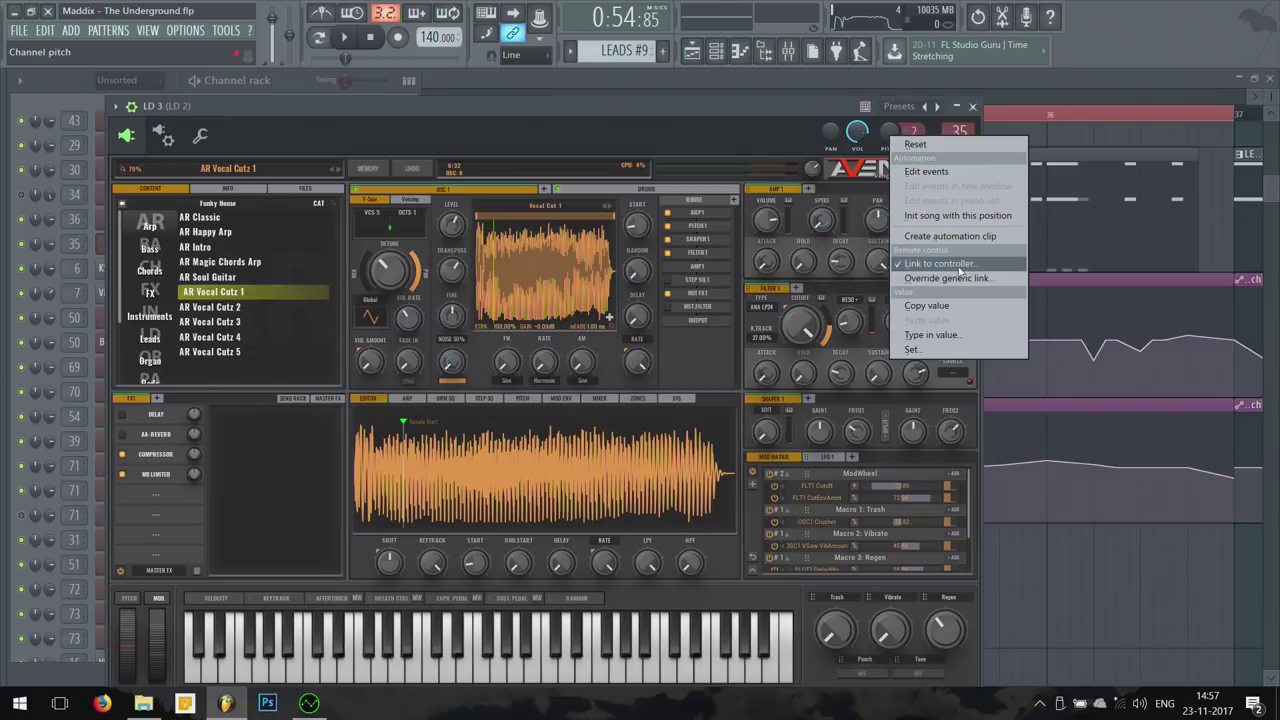
left_click(940, 264)
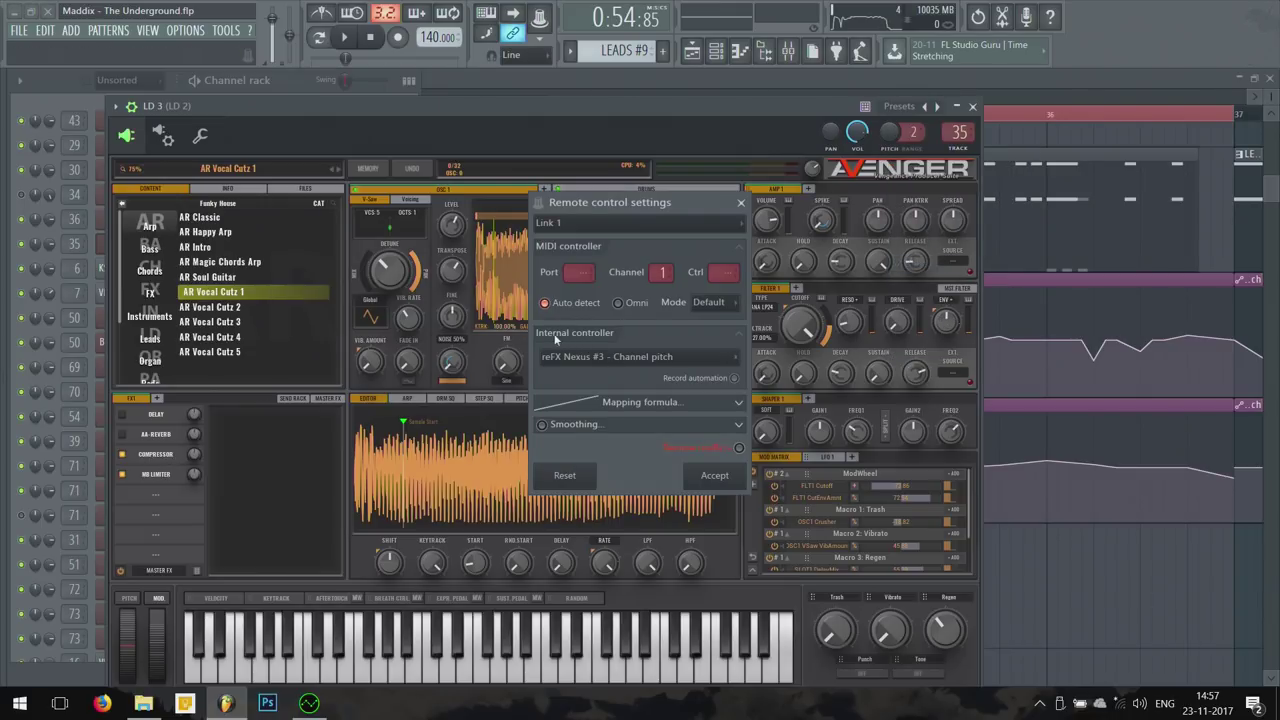
Step: Check the internal controller list in the LD 3 channel pitch link settings, and close the windows without changing the link
left_click(601, 360)
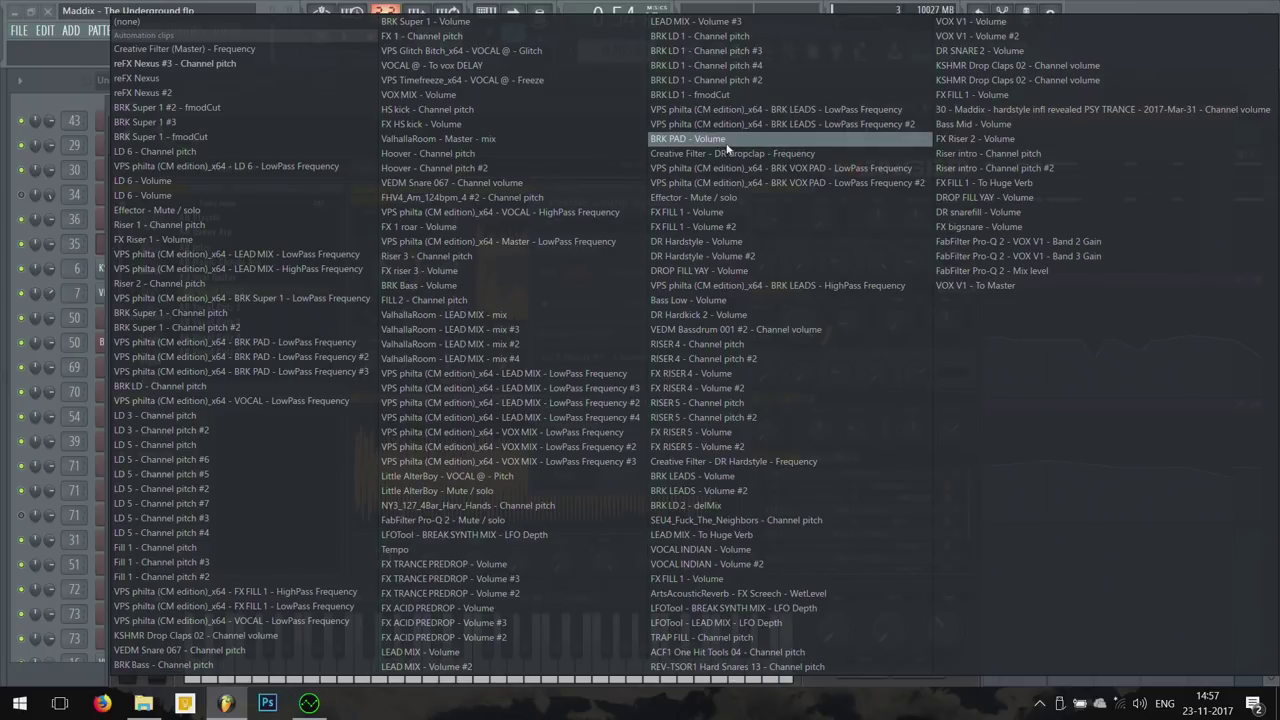
key("Escape")
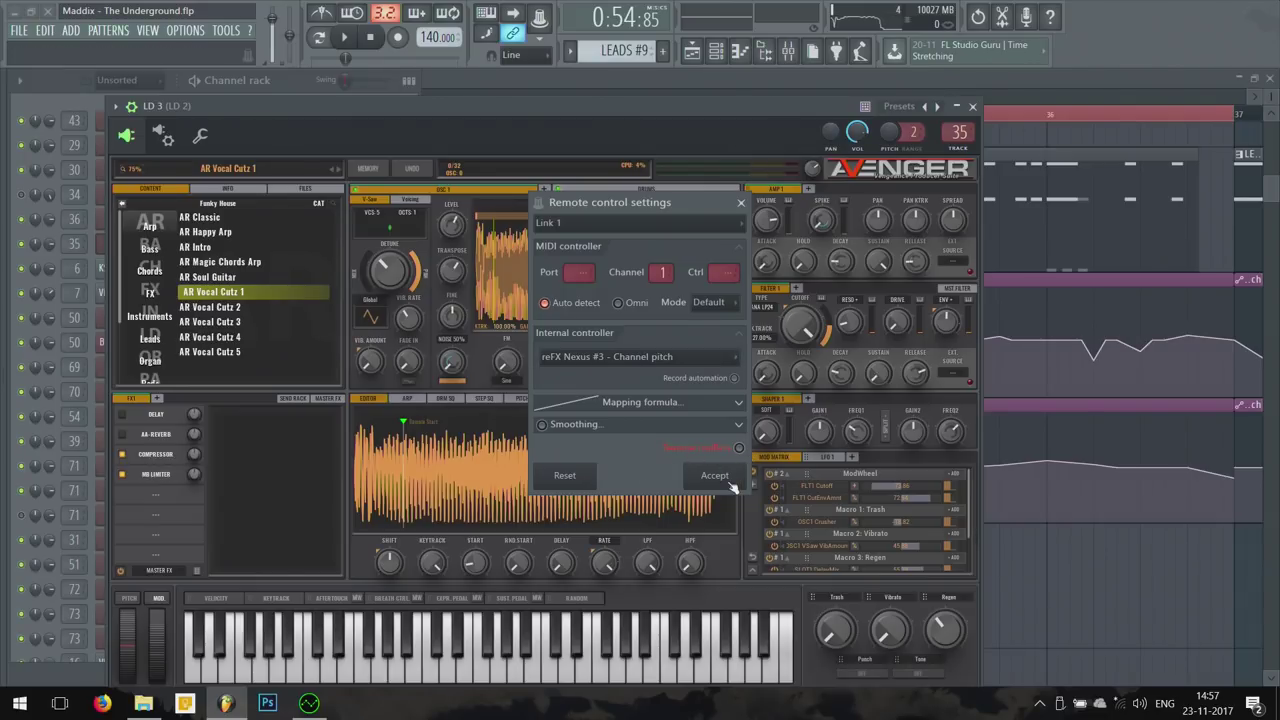
left_click_drag(628, 203, 596, 214)
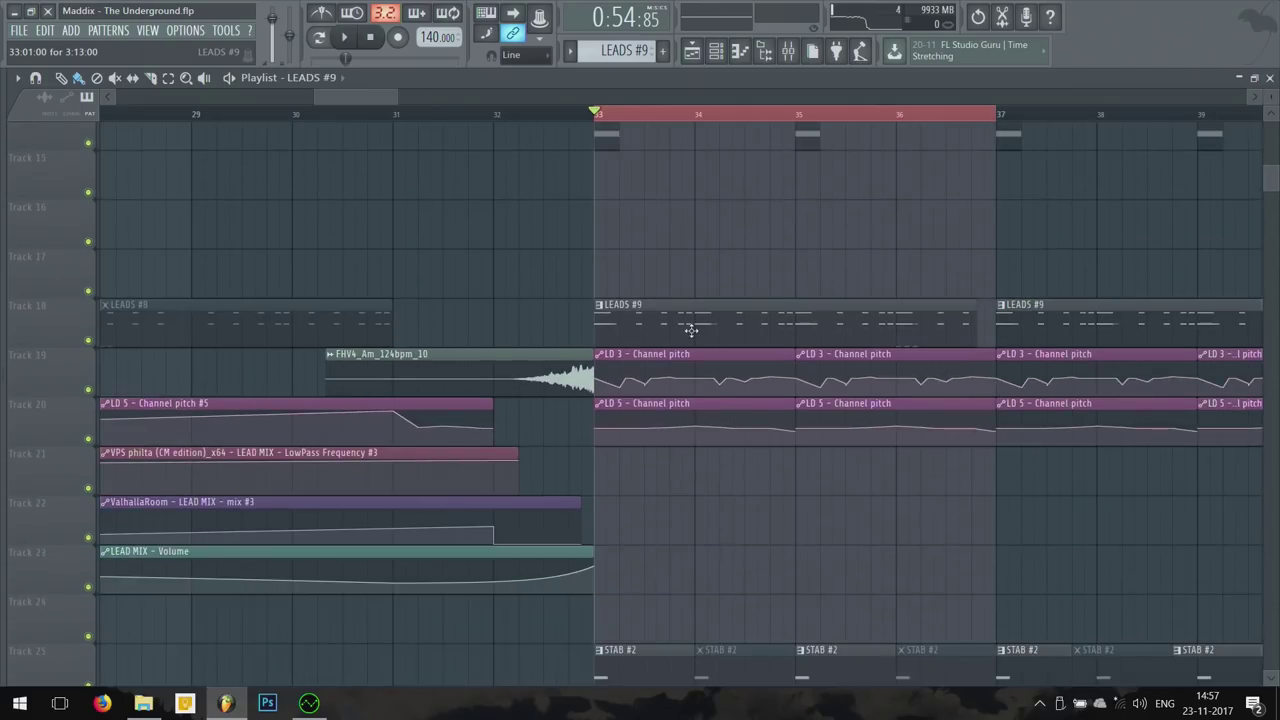
Step: Play the LEADS #9 section at bar 33 and clear the lead solo in the mixer to restore all tracks
scroll(727, 372, "down", 2)
scroll(727, 372, "down", 4, "ctrl")
key("space")
scroll(775, 416, "down", 3)
scroll(775, 416, "down", 4, "ctrl")
scroll(785, 416, "down", 2)
scroll(785, 416, "up", 3, "ctrl")
key("space")
key("F9")
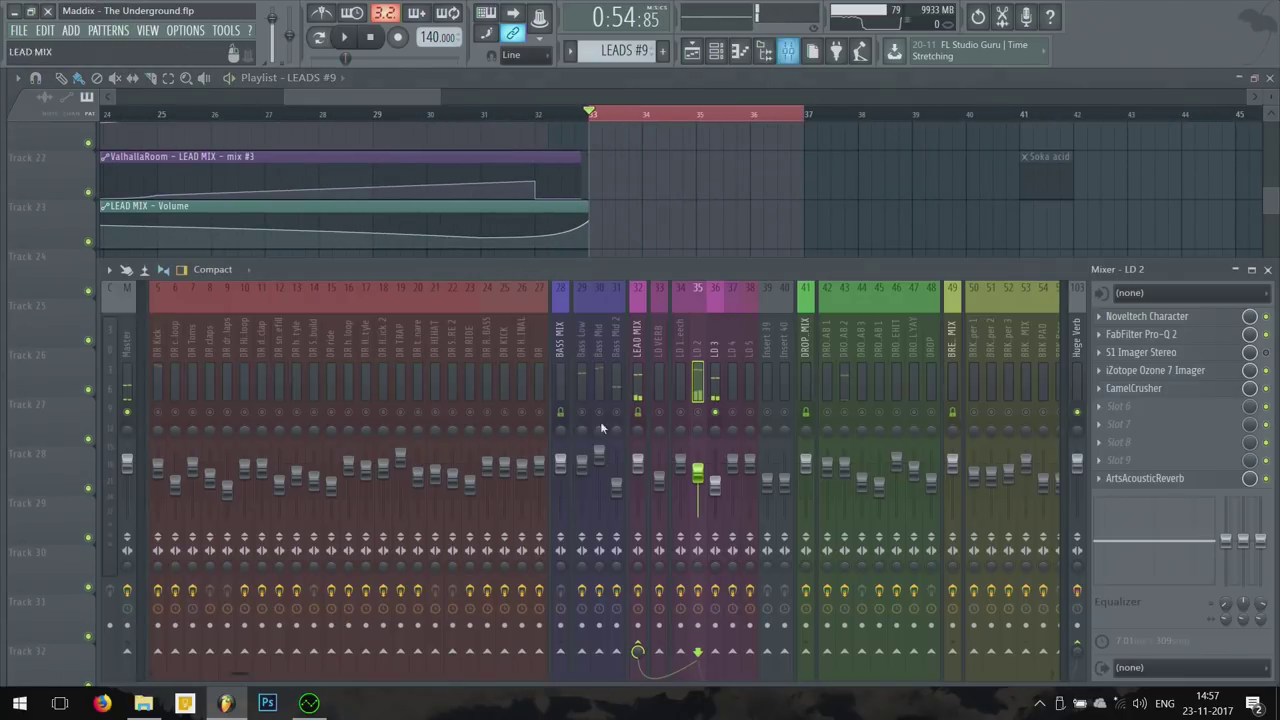
right_click(699, 413)
key("F9")
Step: Play the drop from bar 33 and examine the ambience, exhaust, white noise and downlifter clips on tracks 26 to 39
key("space")
scroll(686, 214, "down", 4)
scroll(686, 214, "up", 1, "ctrl")
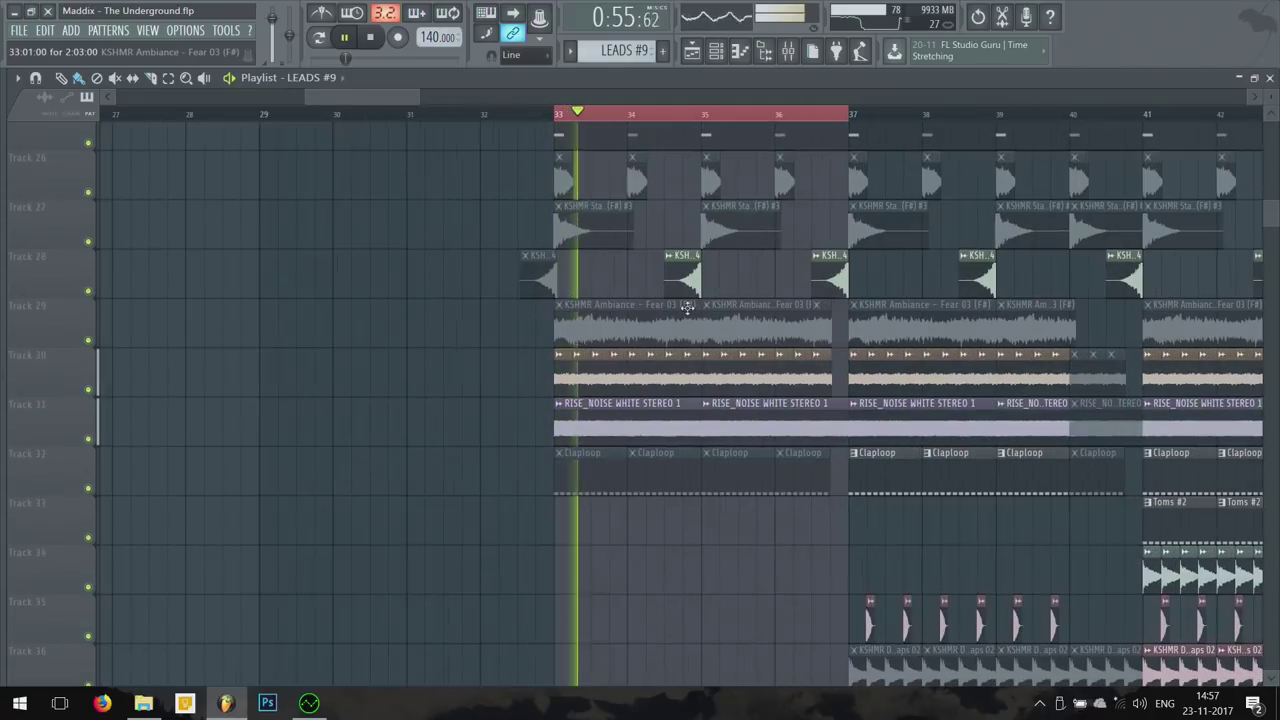
scroll(643, 402, "up", 2, "ctrl")
key("space")
scroll(531, 354, "down", 3)
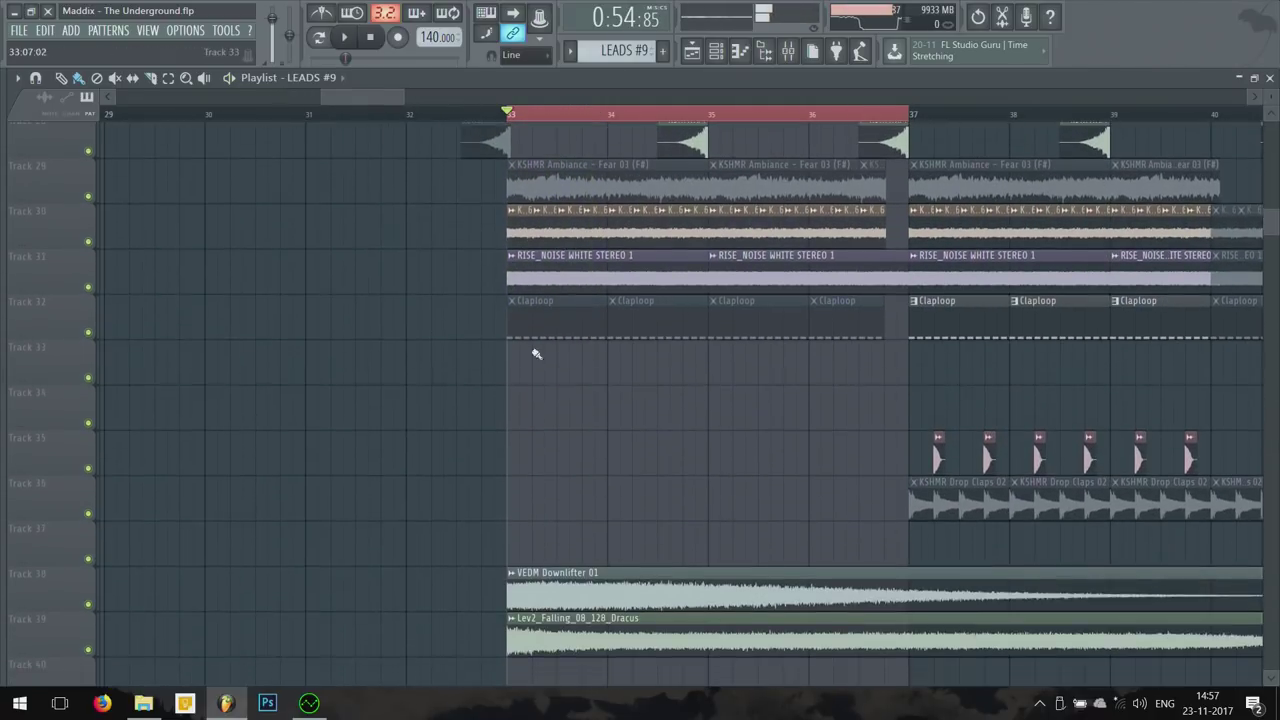
scroll(525, 300, "up", 2, "ctrl")
key("space")
Step: Open the KSHMR Exhaust 06 sample, solo its FX exhaust noise mixer track and examine the LFOTool on it
double_click(516, 231)
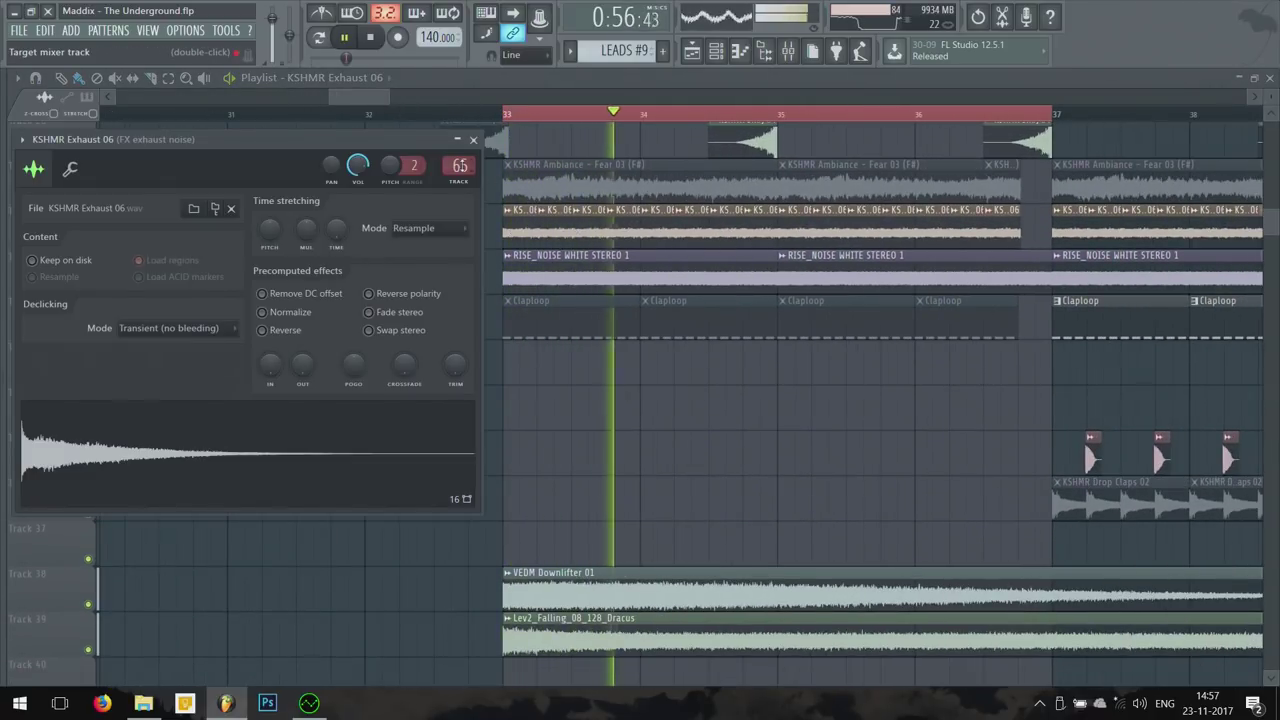
double_click(458, 166)
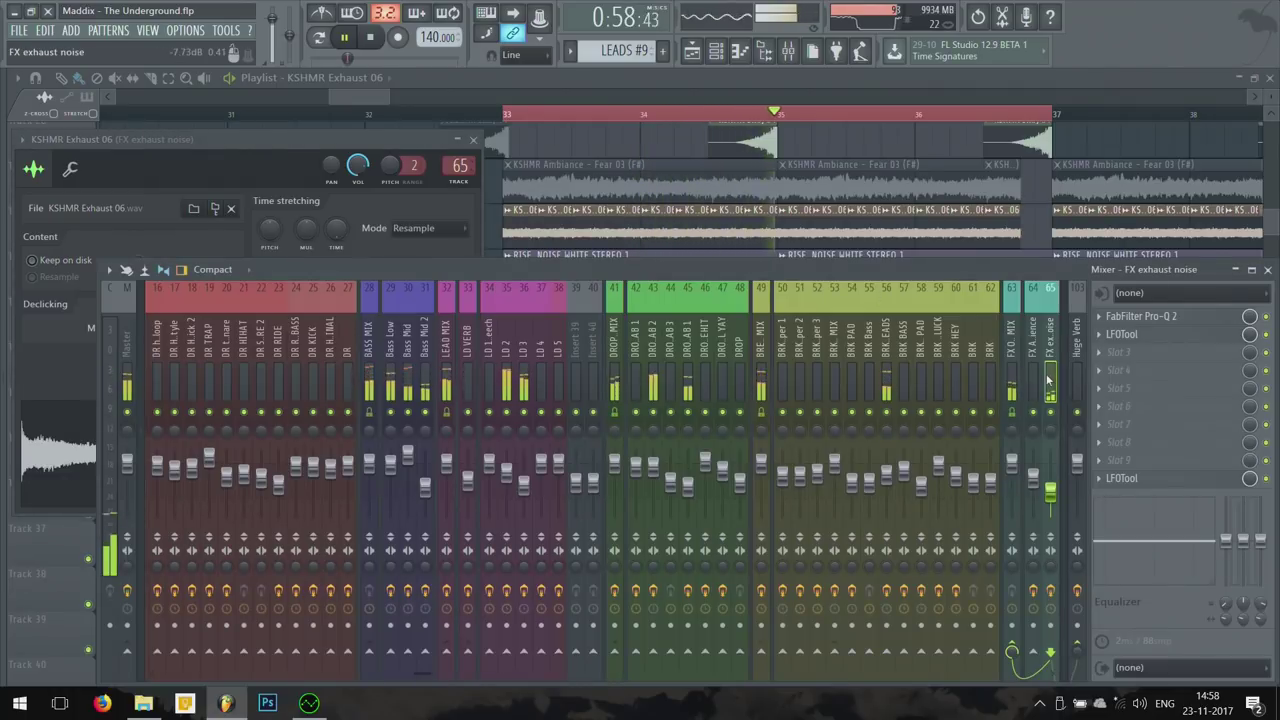
left_click(1158, 343)
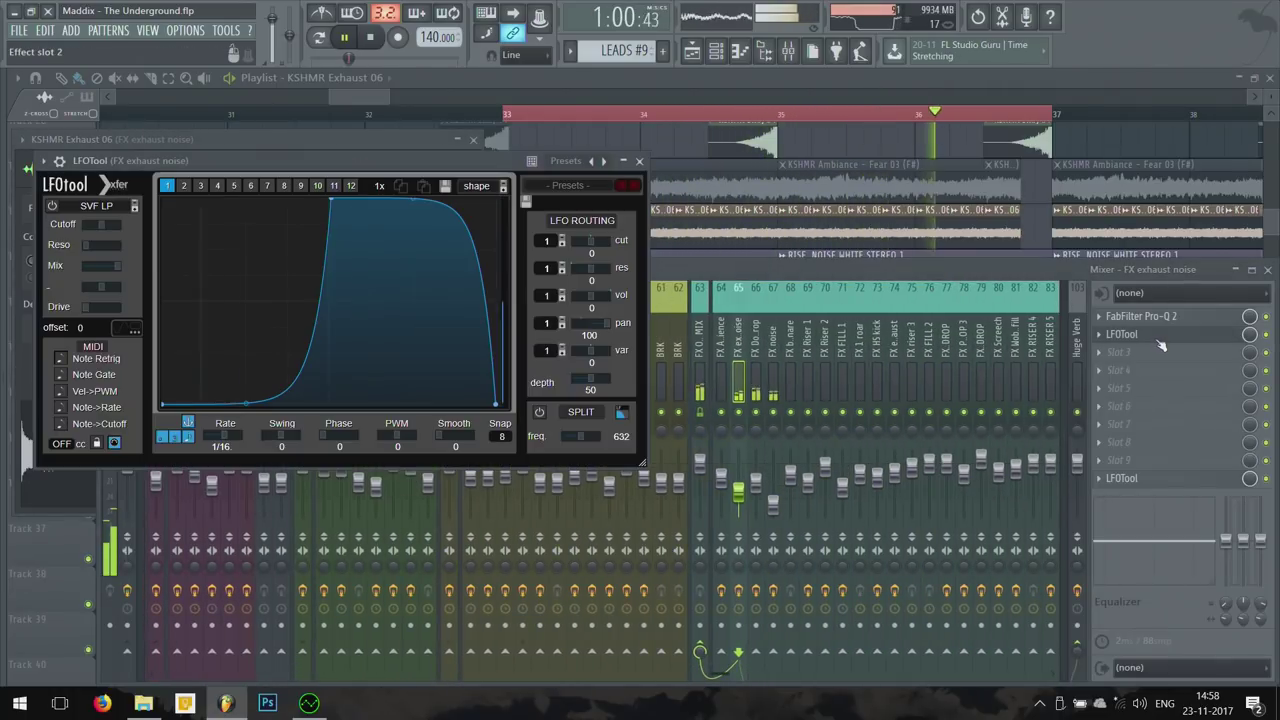
left_click(1160, 345)
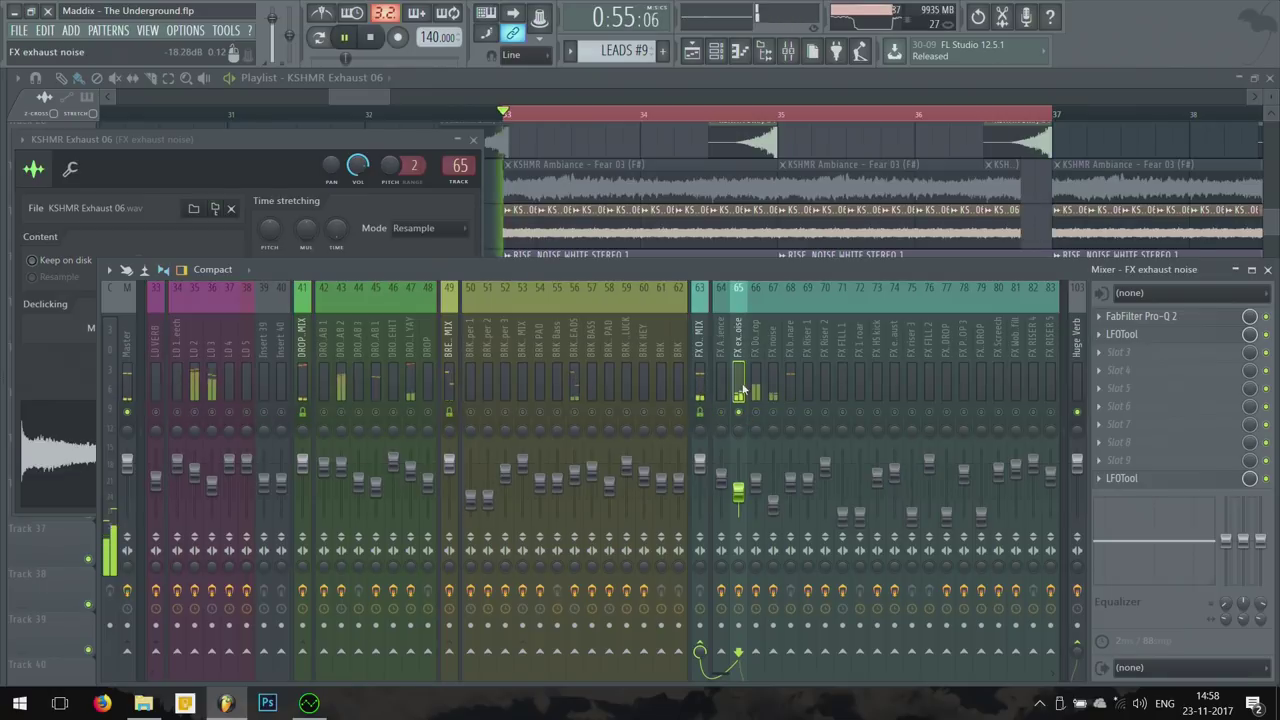
left_click(375, 152)
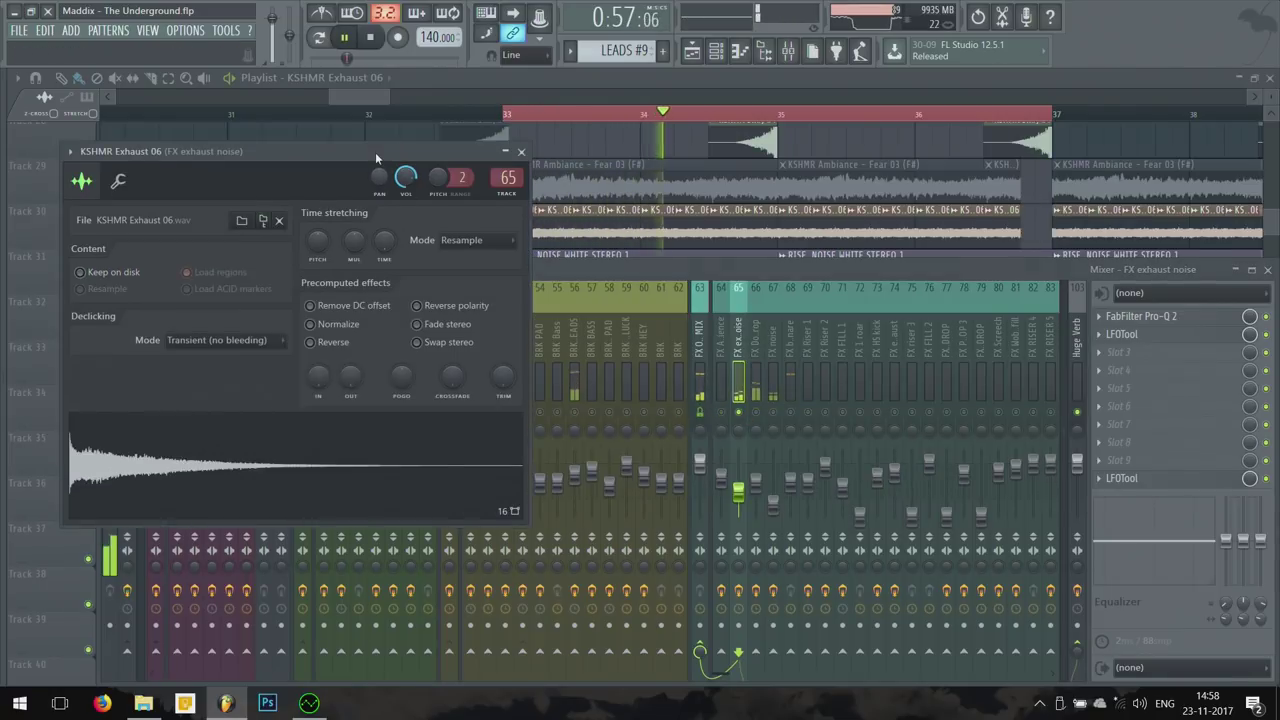
left_click(517, 143)
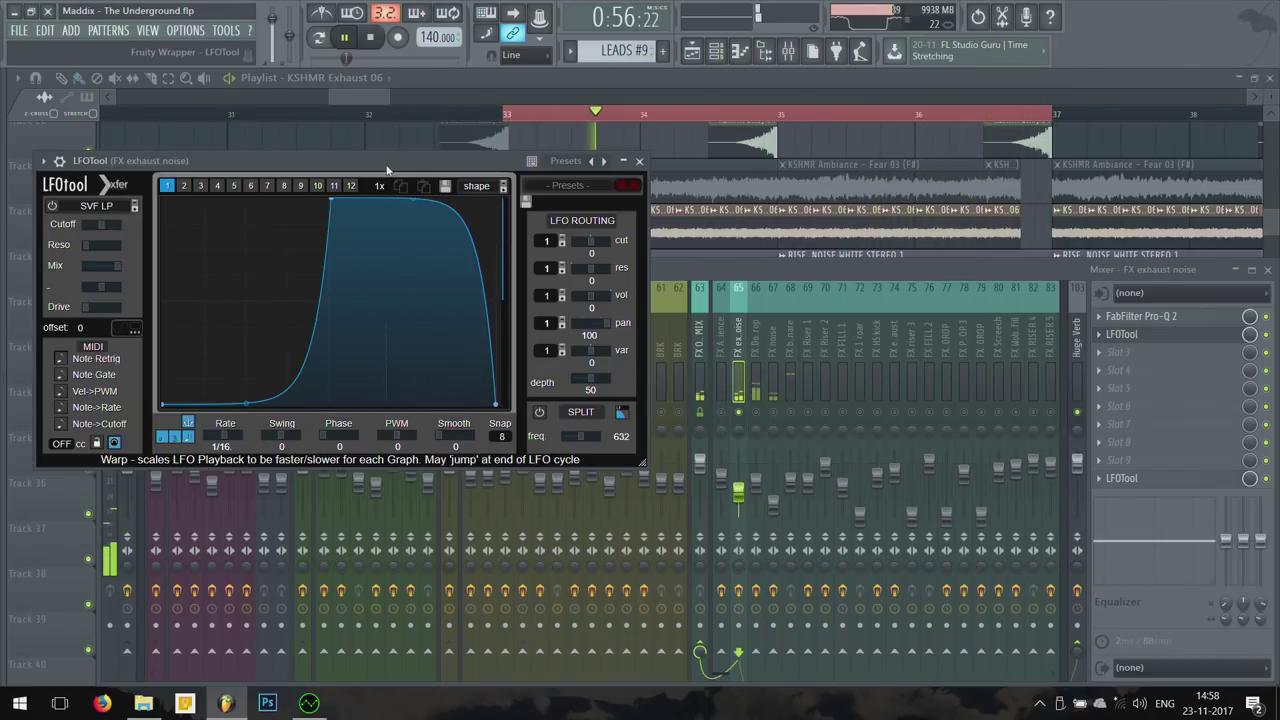
left_click(640, 160)
Step: Select FX Downlifter drop, solo the FX noise mixer track, examine its FabFilter Pro-Q 2 curve, and close the mixer
left_click(757, 388)
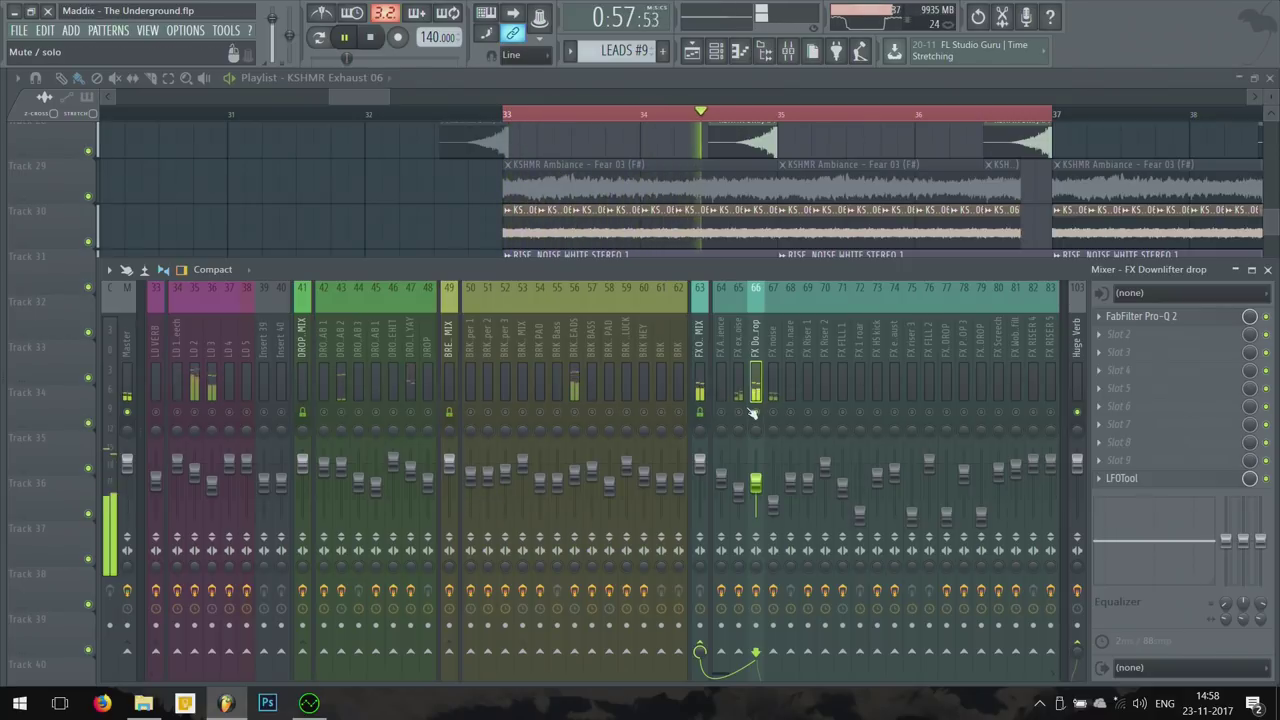
left_click(774, 390)
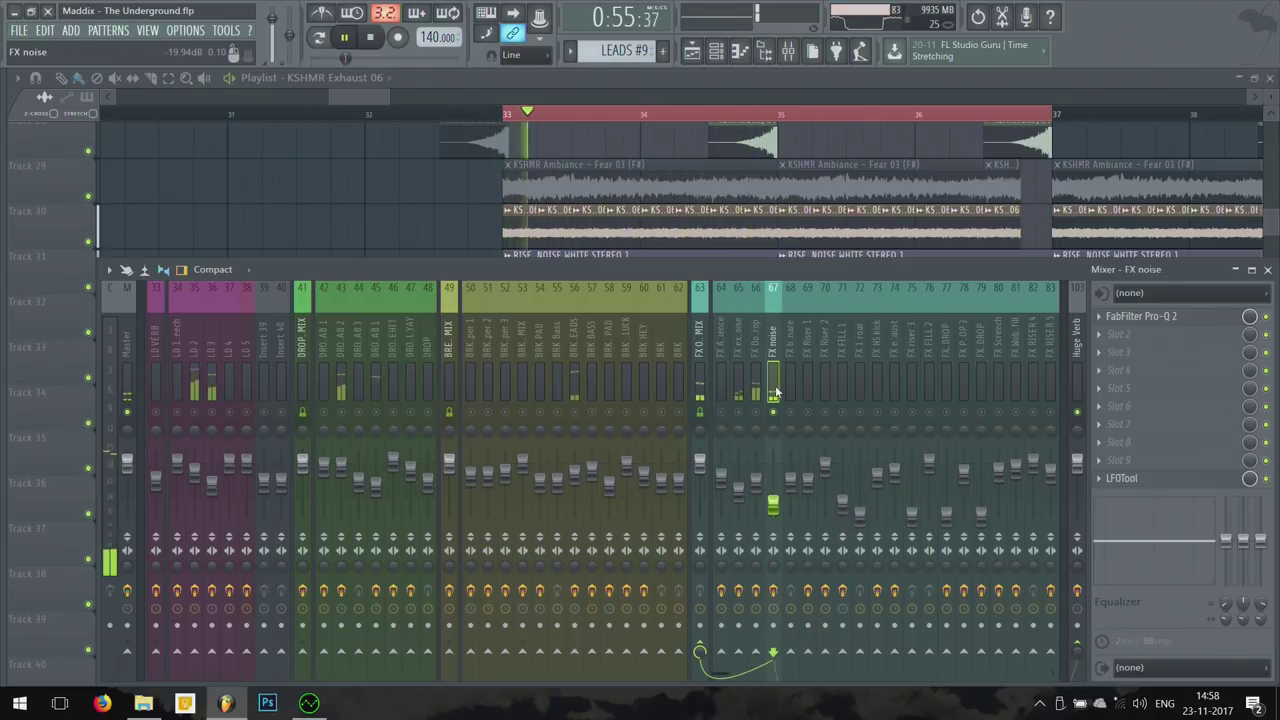
left_click(1158, 318)
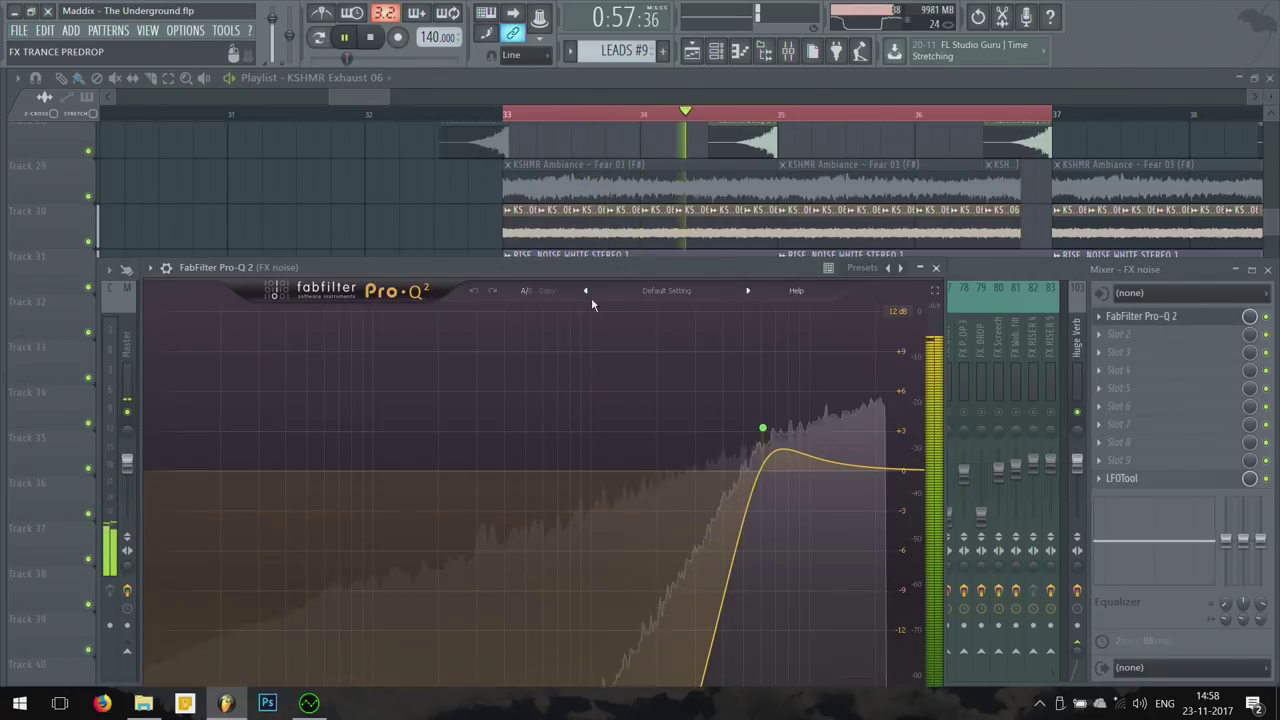
left_click_drag(635, 274, 658, 108)
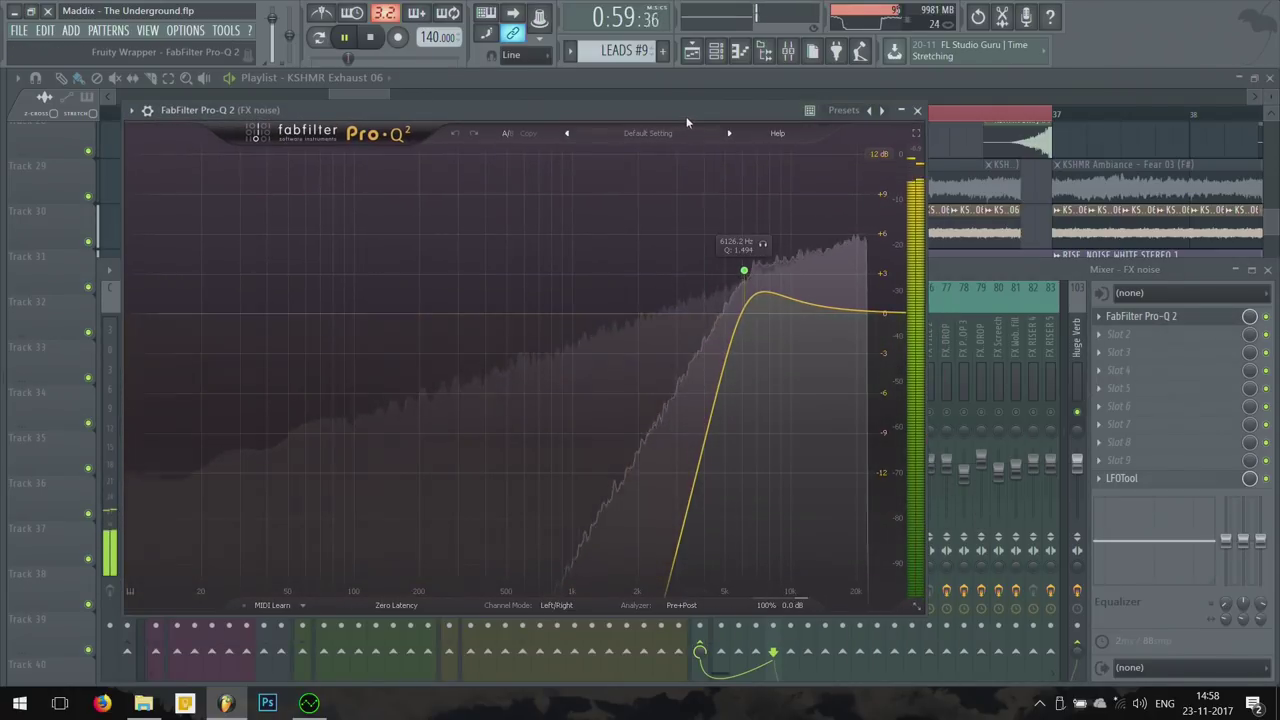
key("Escape")
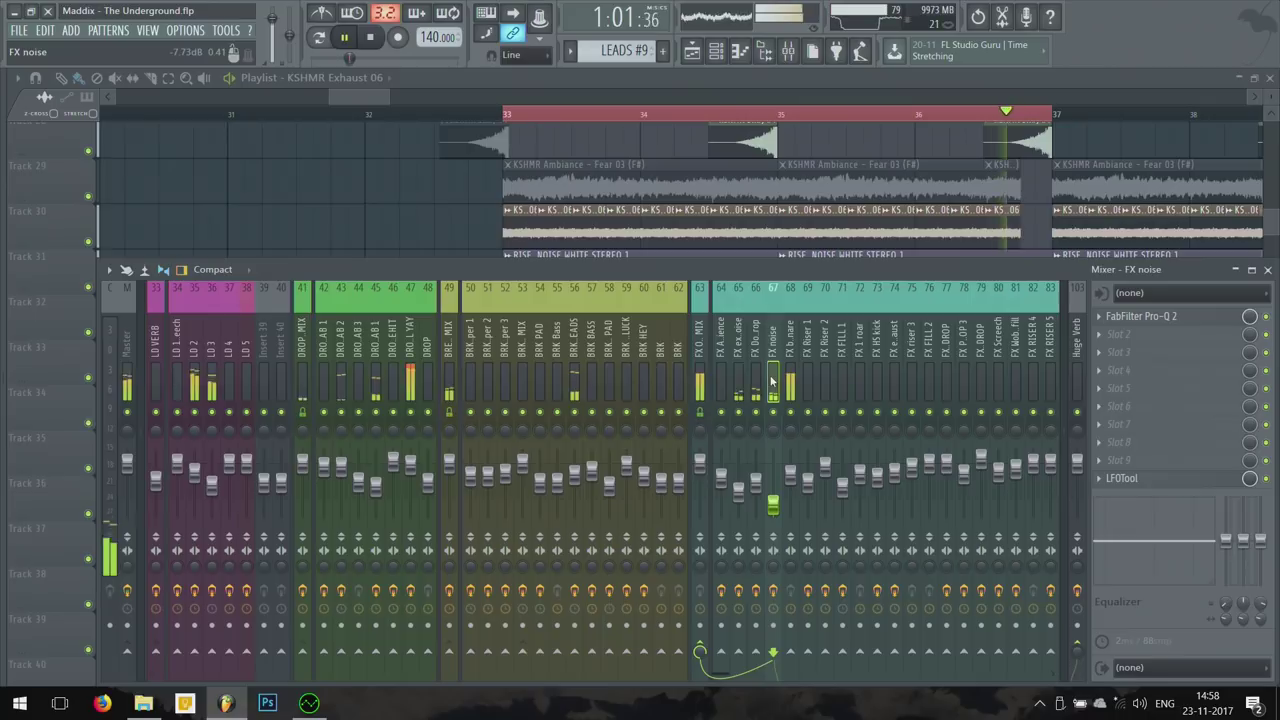
key("F9")
Step: Close the VEDM Snare 114 sample window and set the playlist snap to 1/3 beat
scroll(435, 208, "down", 1)
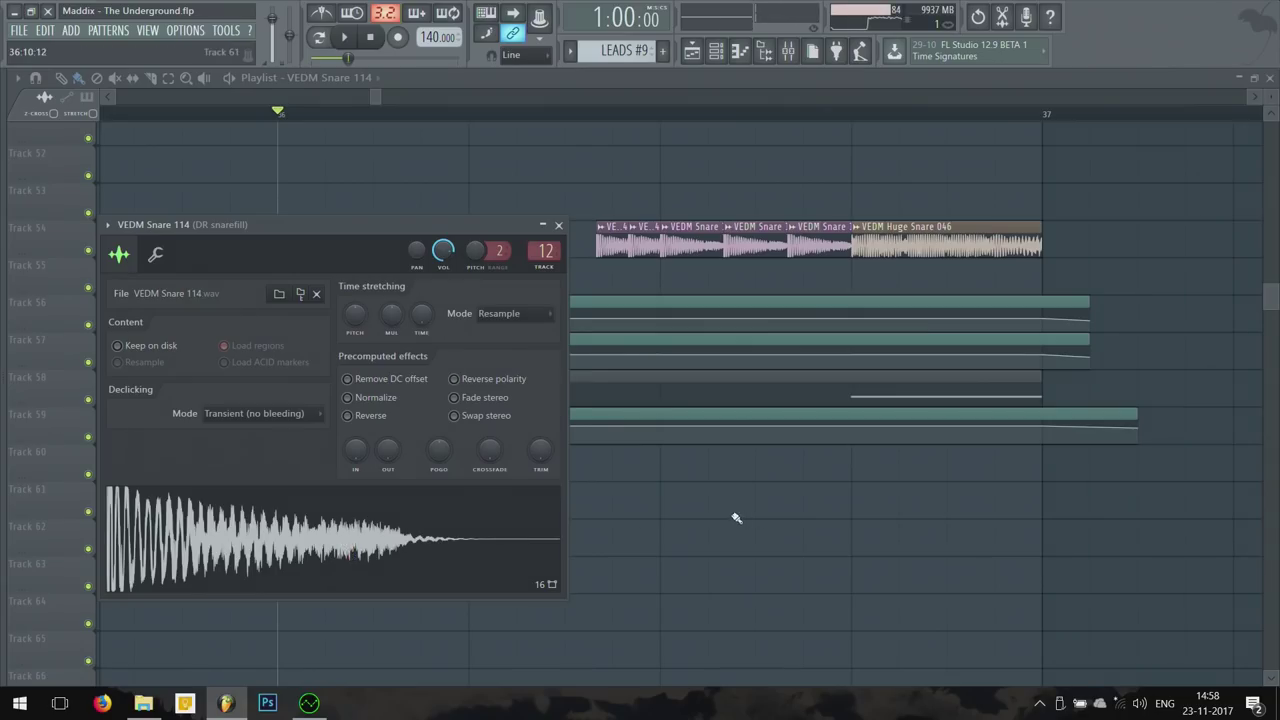
key("Escape")
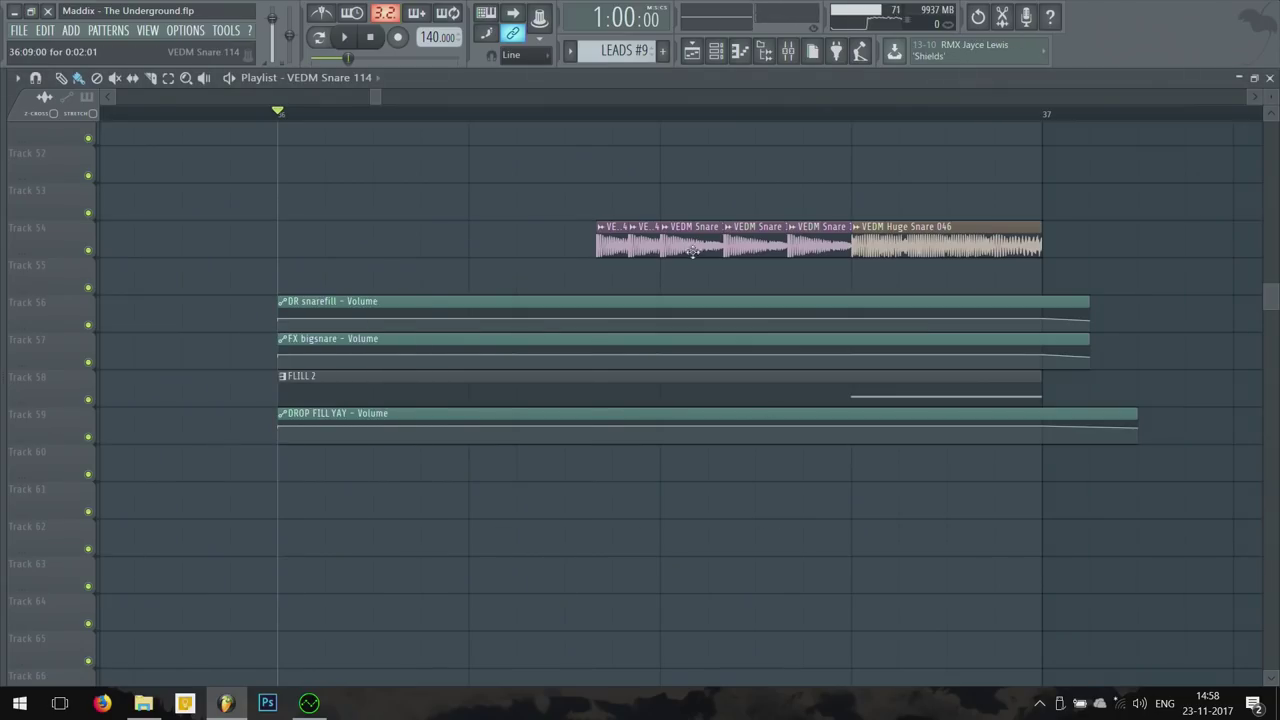
left_click(35, 79)
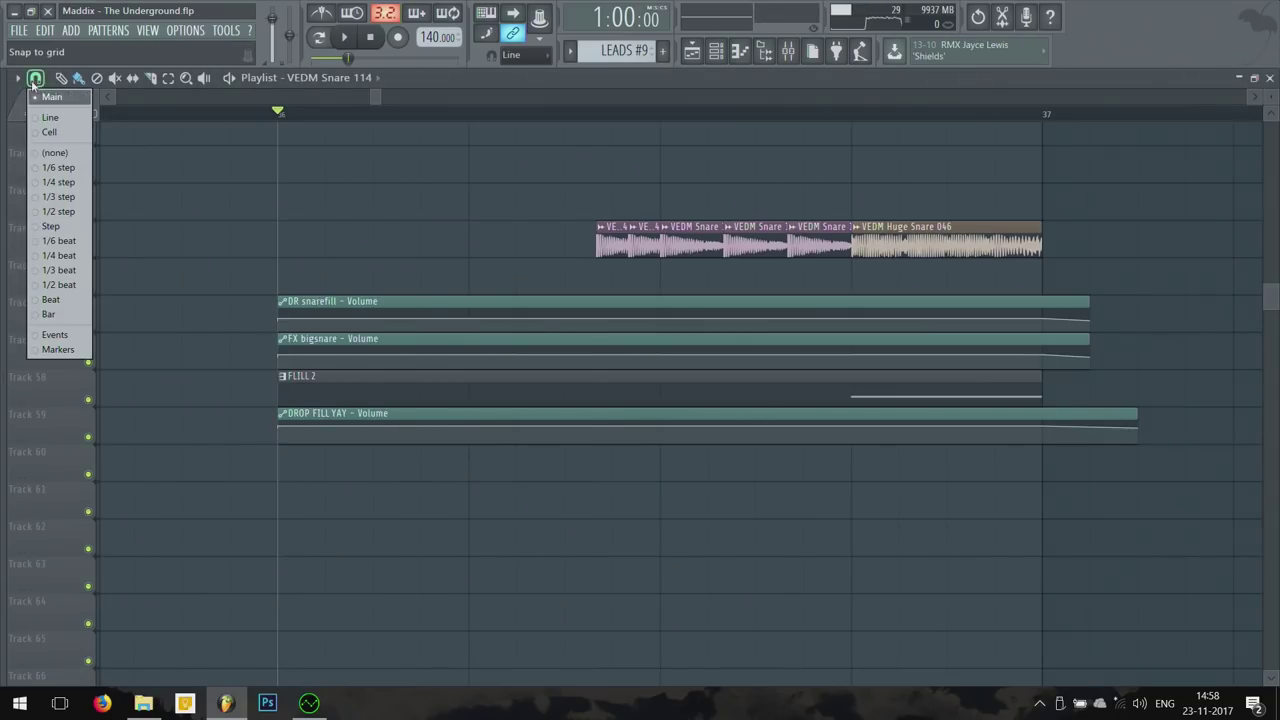
left_click(60, 270)
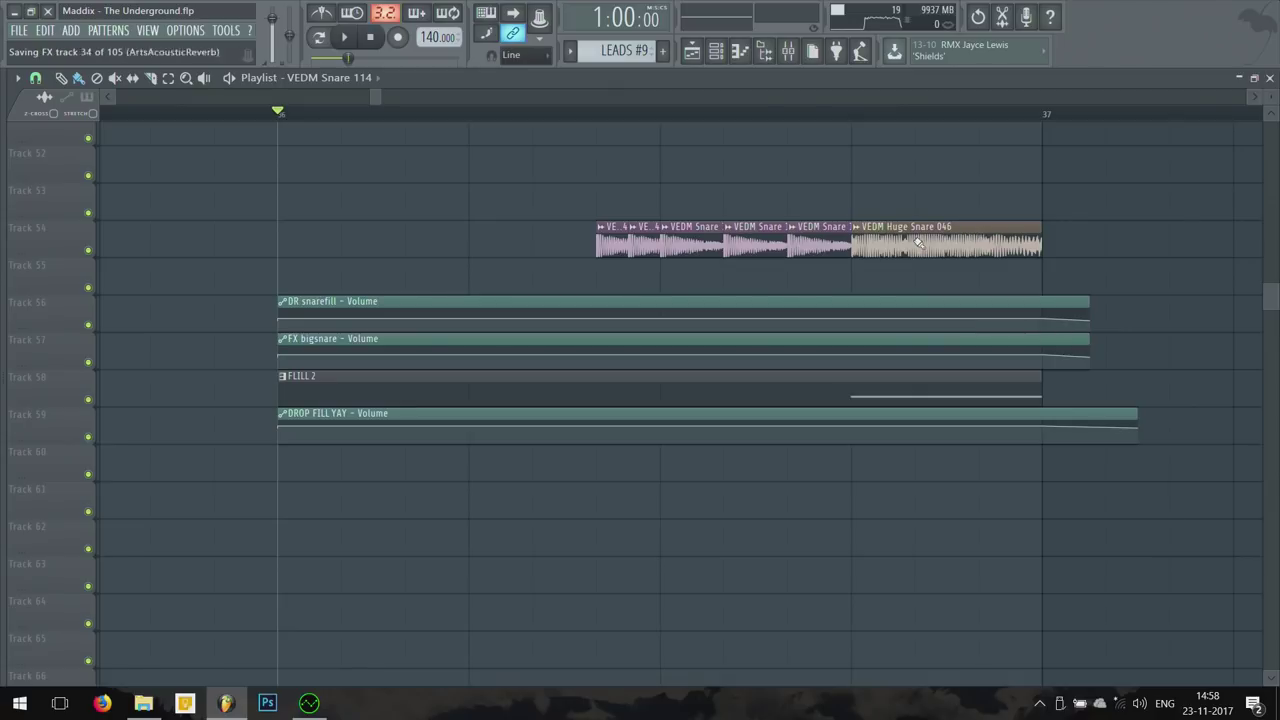
Step: Play from the snare fill at bar 36 and look over the fill, BRK LEADS, effect and vocal tracks down the playlist
scroll(918, 244, "down", 5)
key("space")
scroll(980, 294, "down", 6)
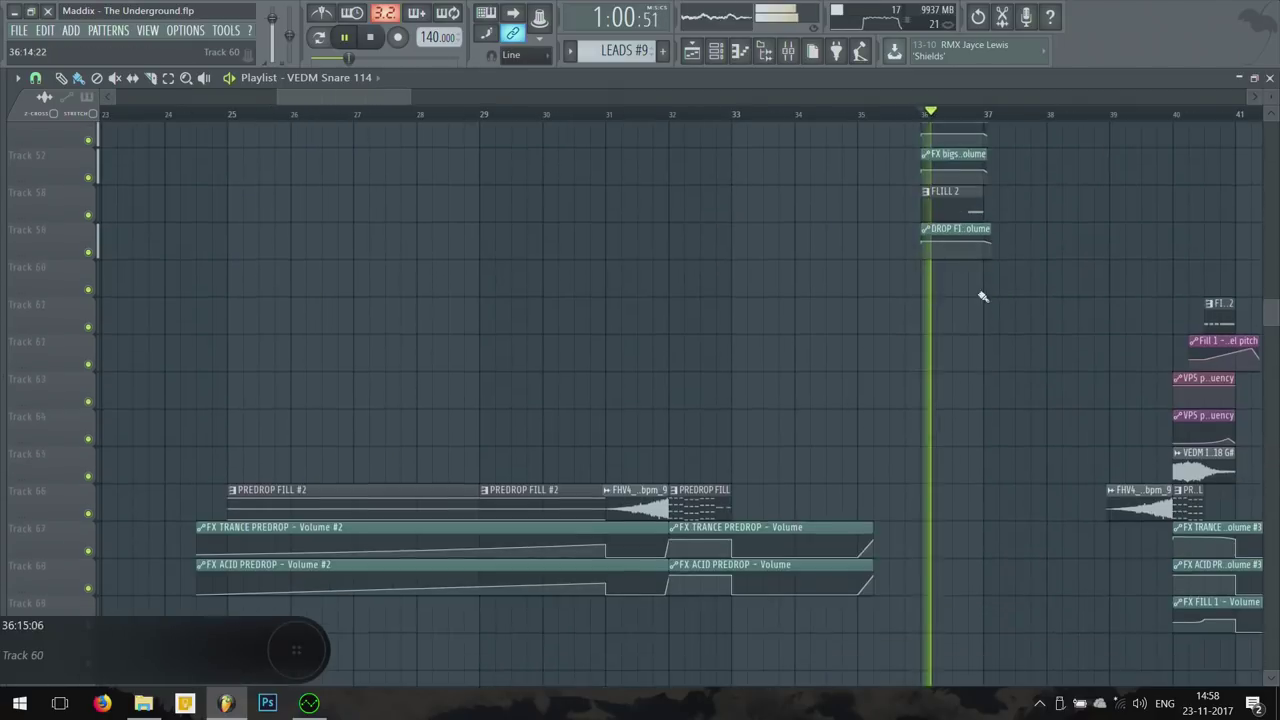
scroll(1034, 354, "down", 6)
scroll(1034, 349, "down", 4)
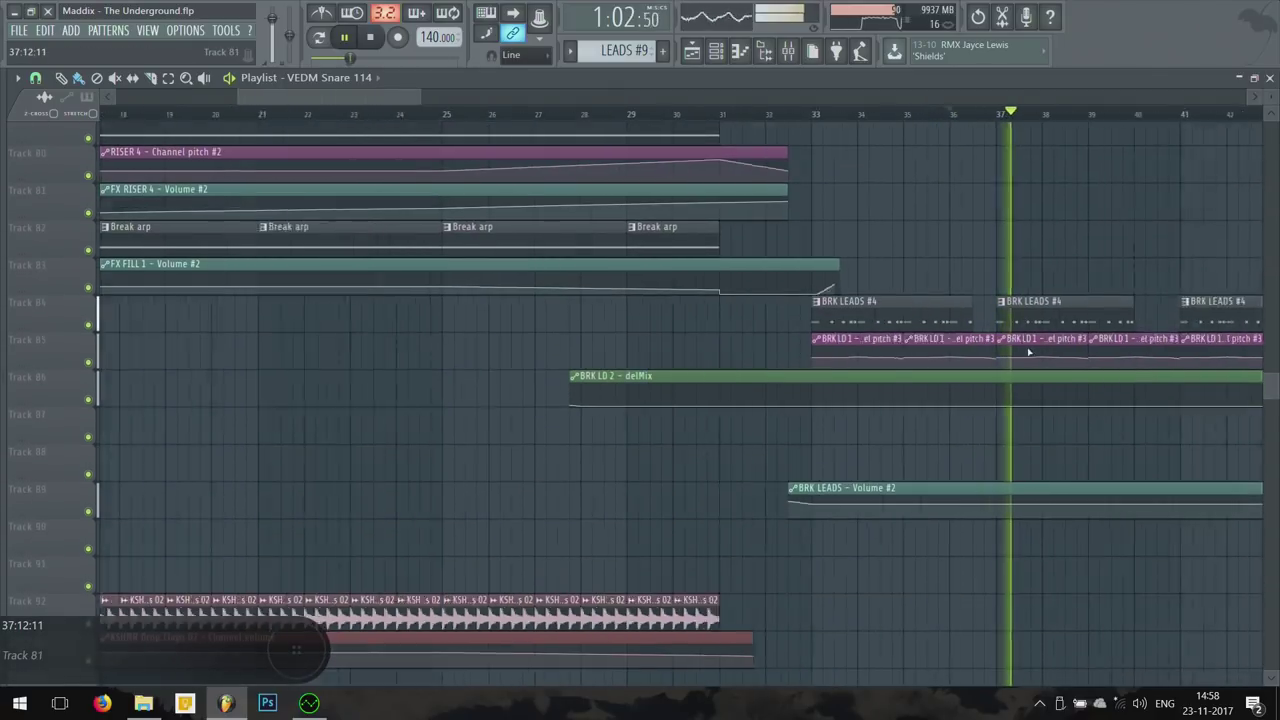
scroll(994, 450, "up", 3)
scroll(994, 450, "down", 10)
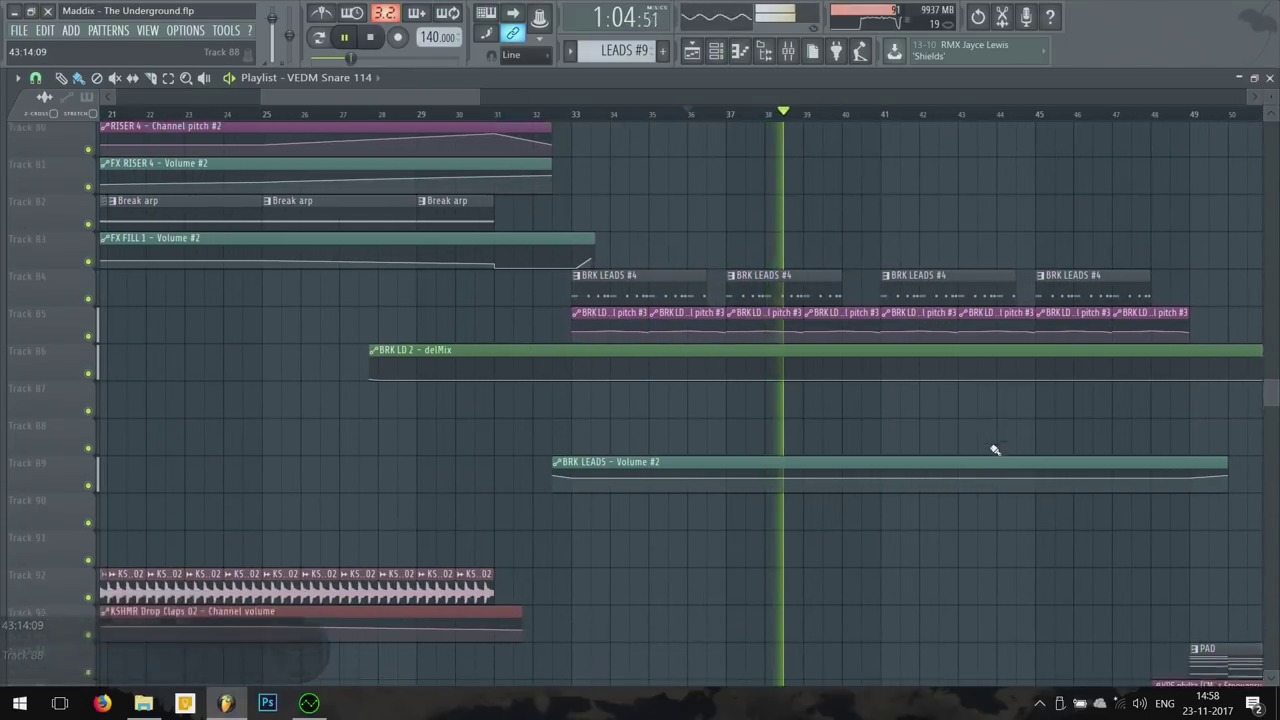
scroll(996, 440, "down", 20)
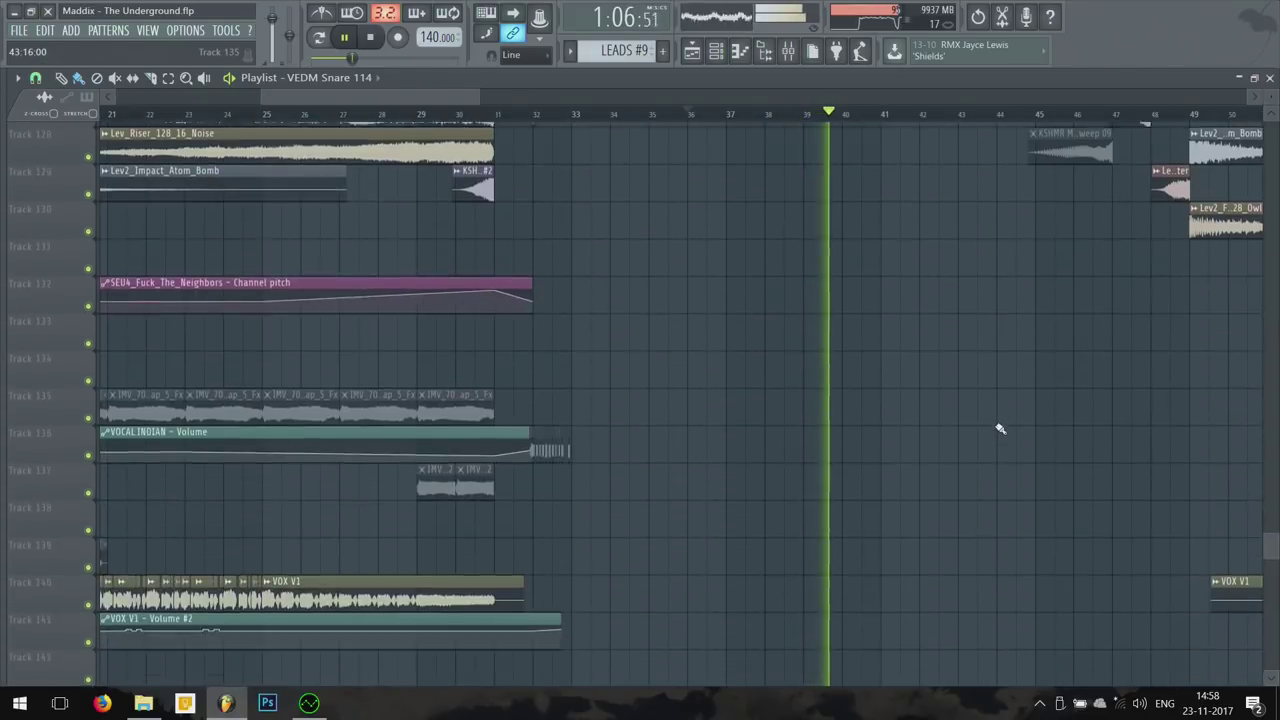
scroll(889, 420, "up", 20)
key("space")
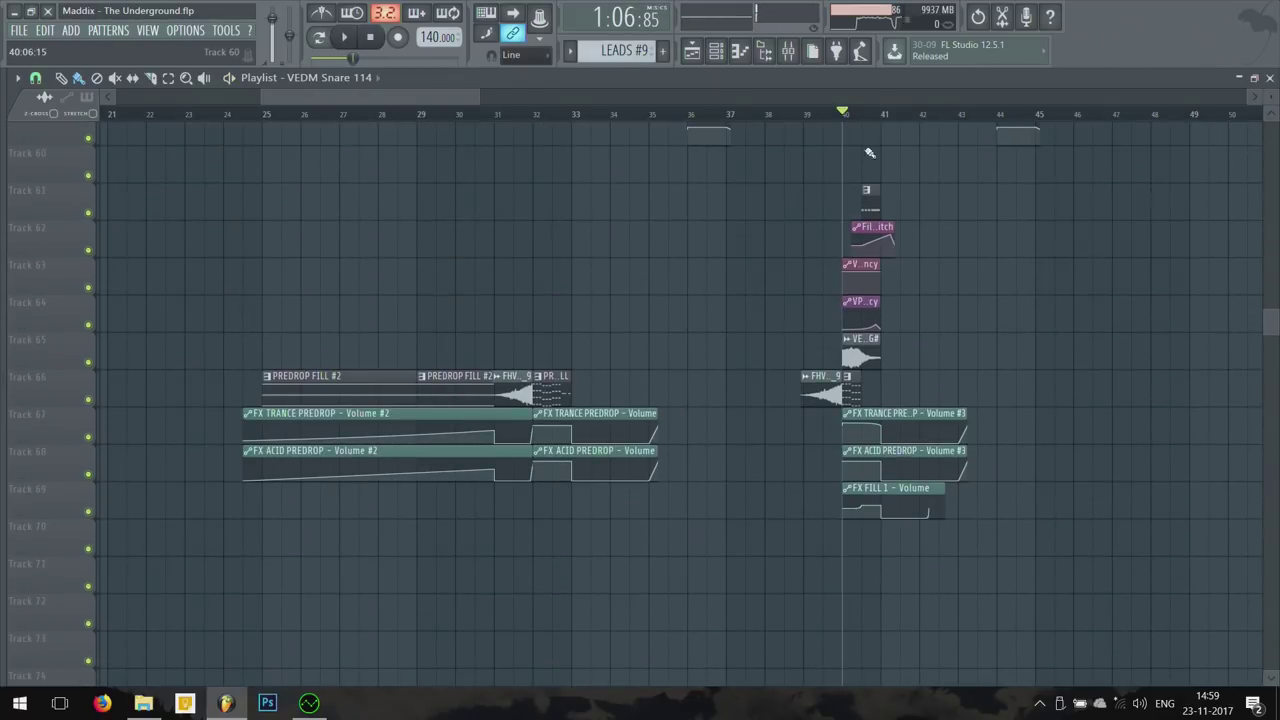
Step: Replay the fill at bar 40 and examine its FILL 1 #2, PREDROP FILL, impact and automation clips
scroll(870, 153, "up", 3)
key("space")
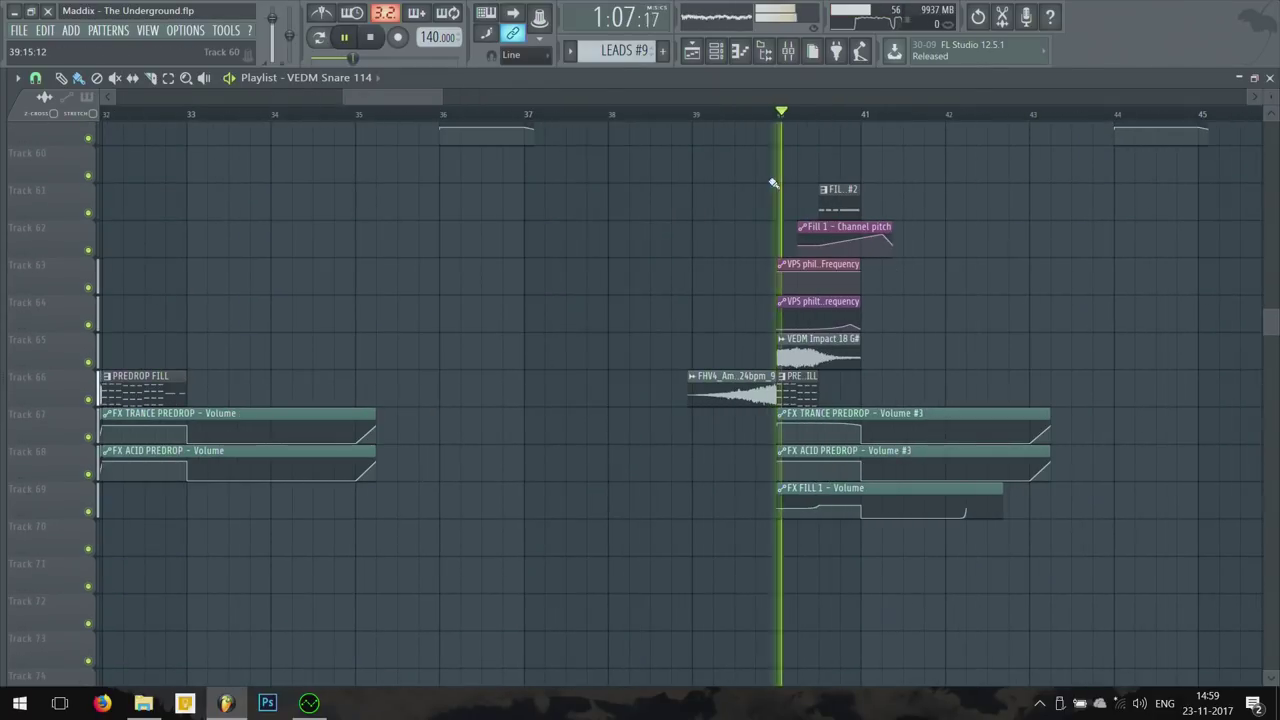
key("space")
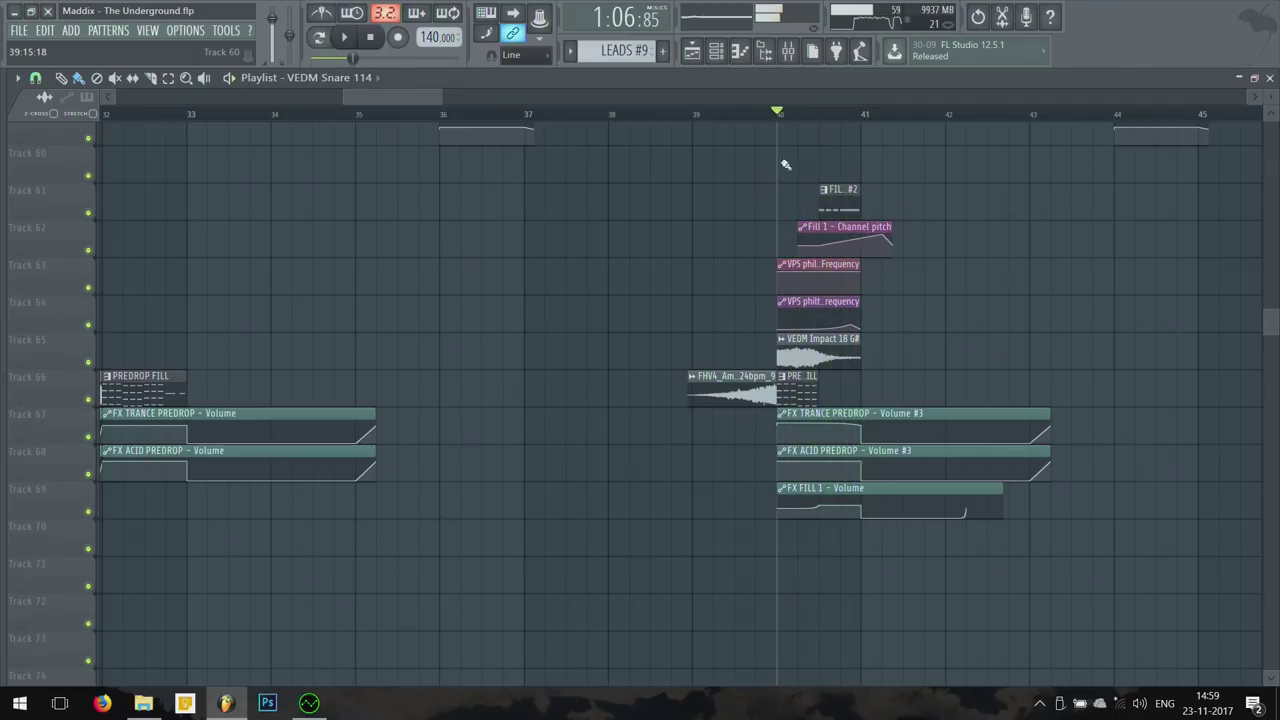
scroll(860, 155, "up", 4)
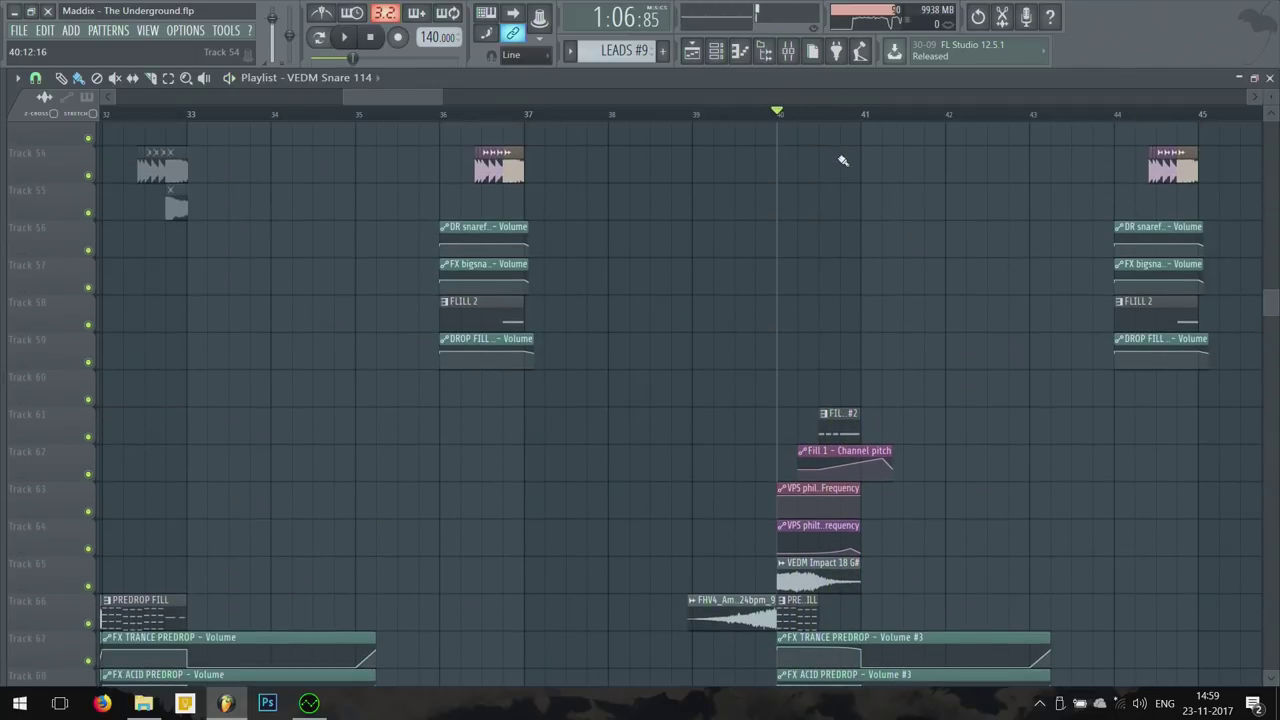
key("space")
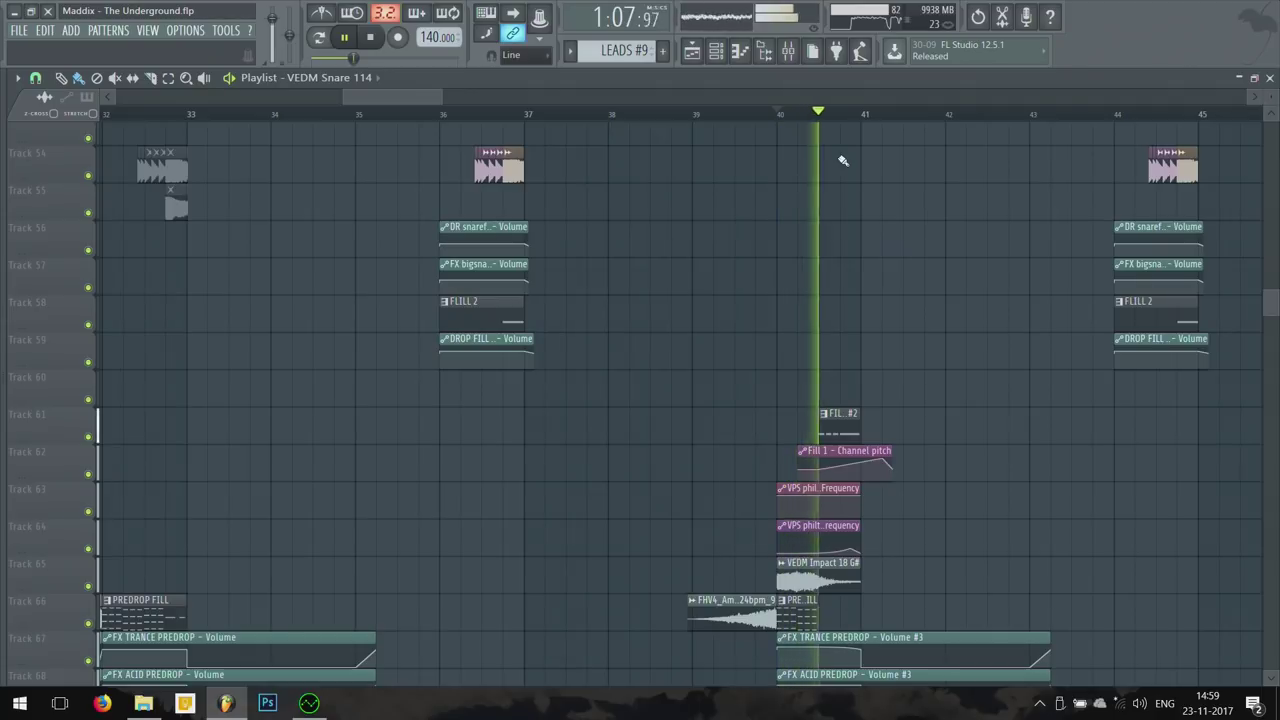
scroll(853, 207, "up", 2)
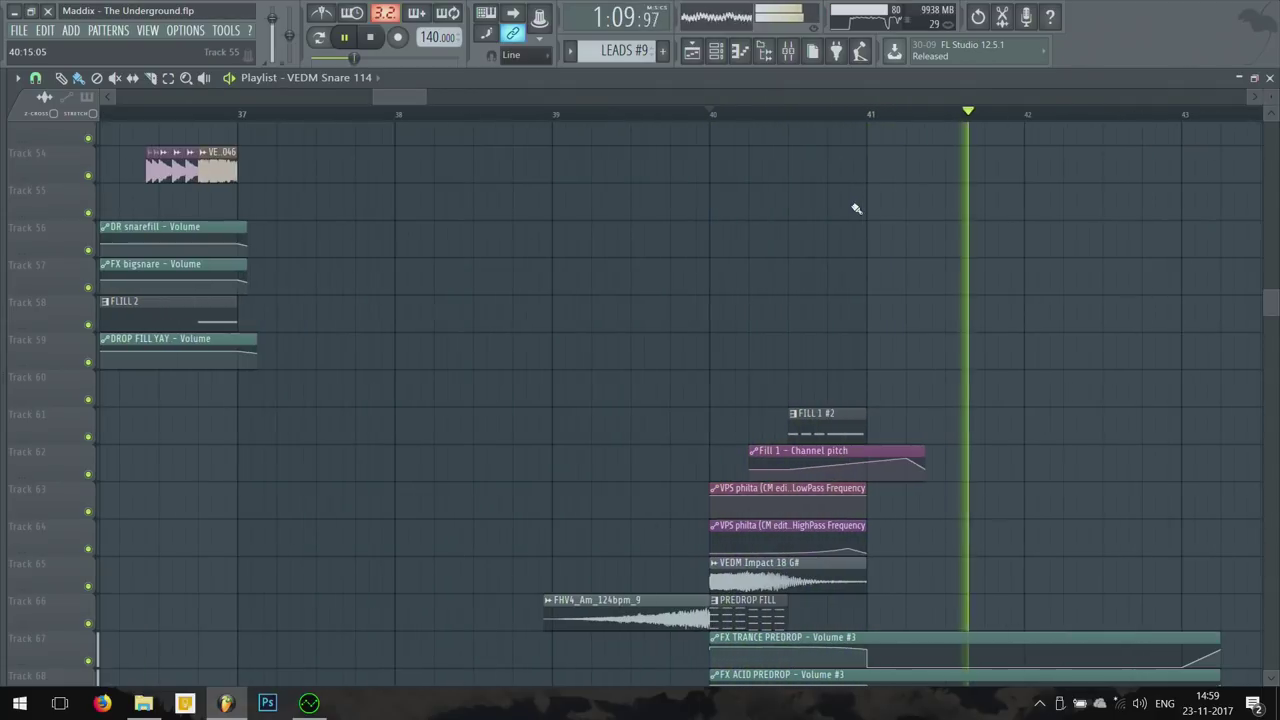
scroll(856, 208, "down", 3)
scroll(965, 325, "up", 5)
key("space")
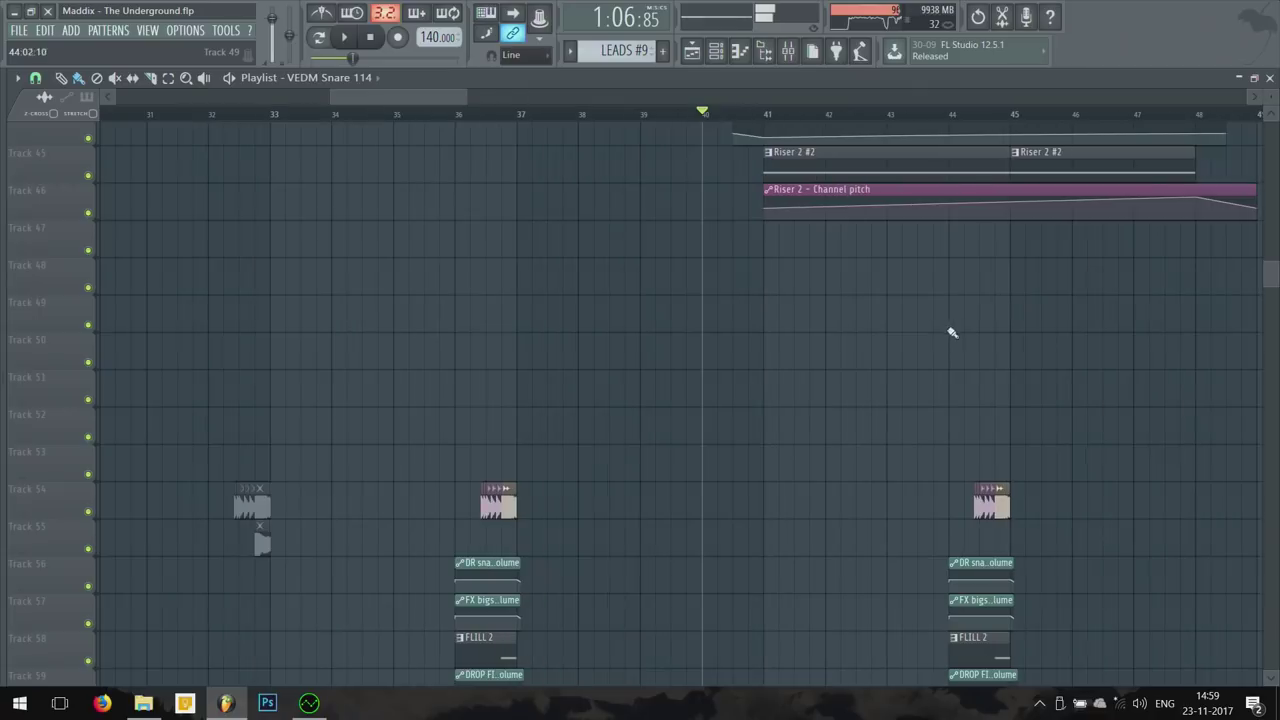
Step: Solo the Toms #2 playlist track (Track 33) in the drop section starting at bar 41
scroll(776, 137, "up", 5)
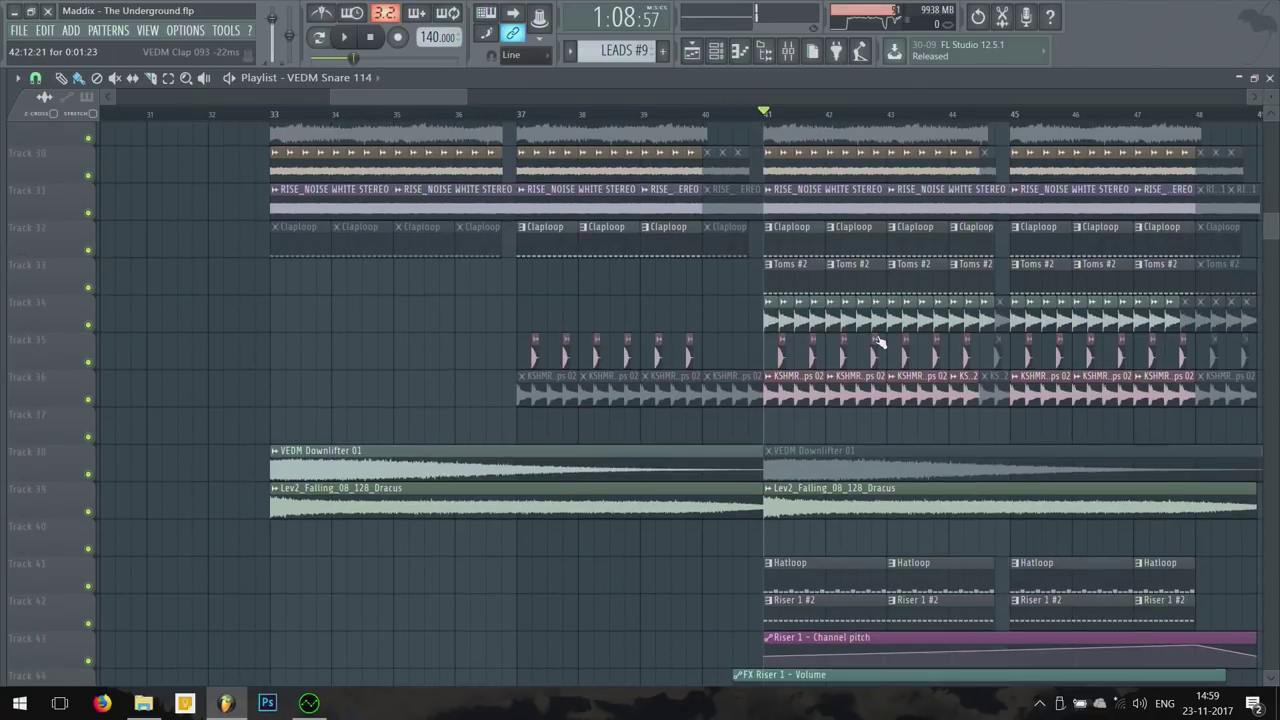
scroll(810, 341, "up", 2)
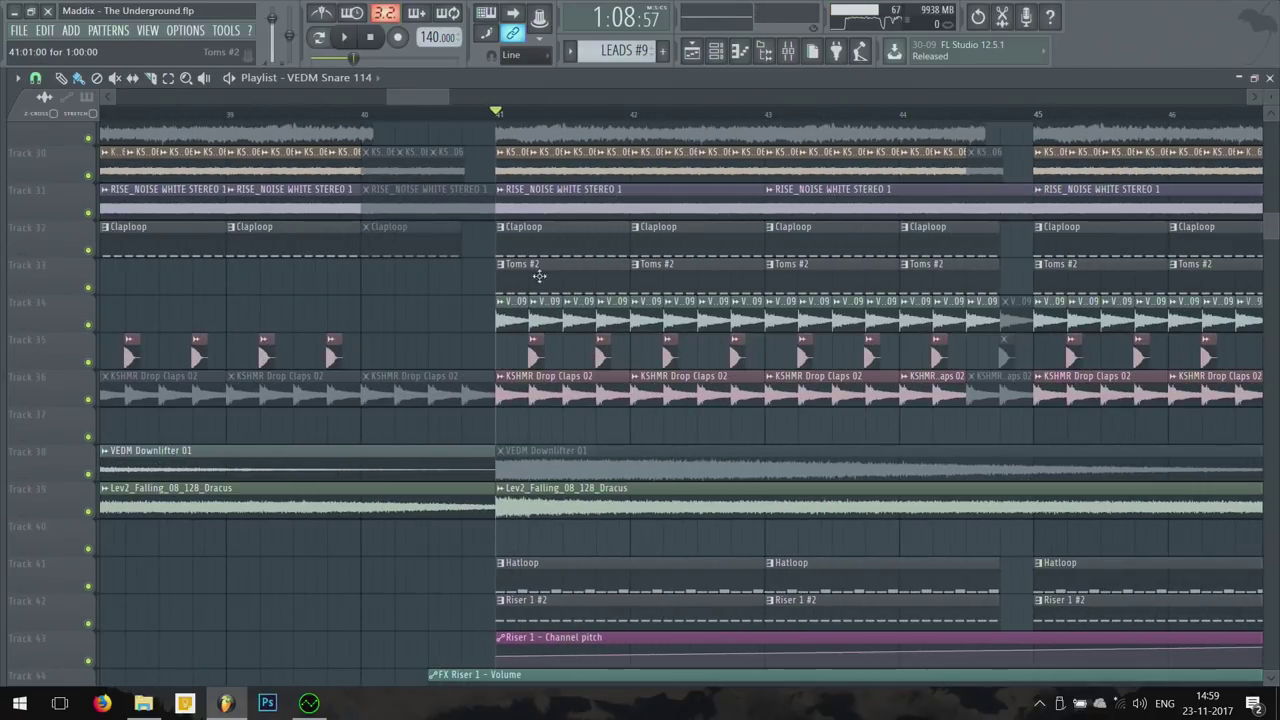
right_click(89, 289)
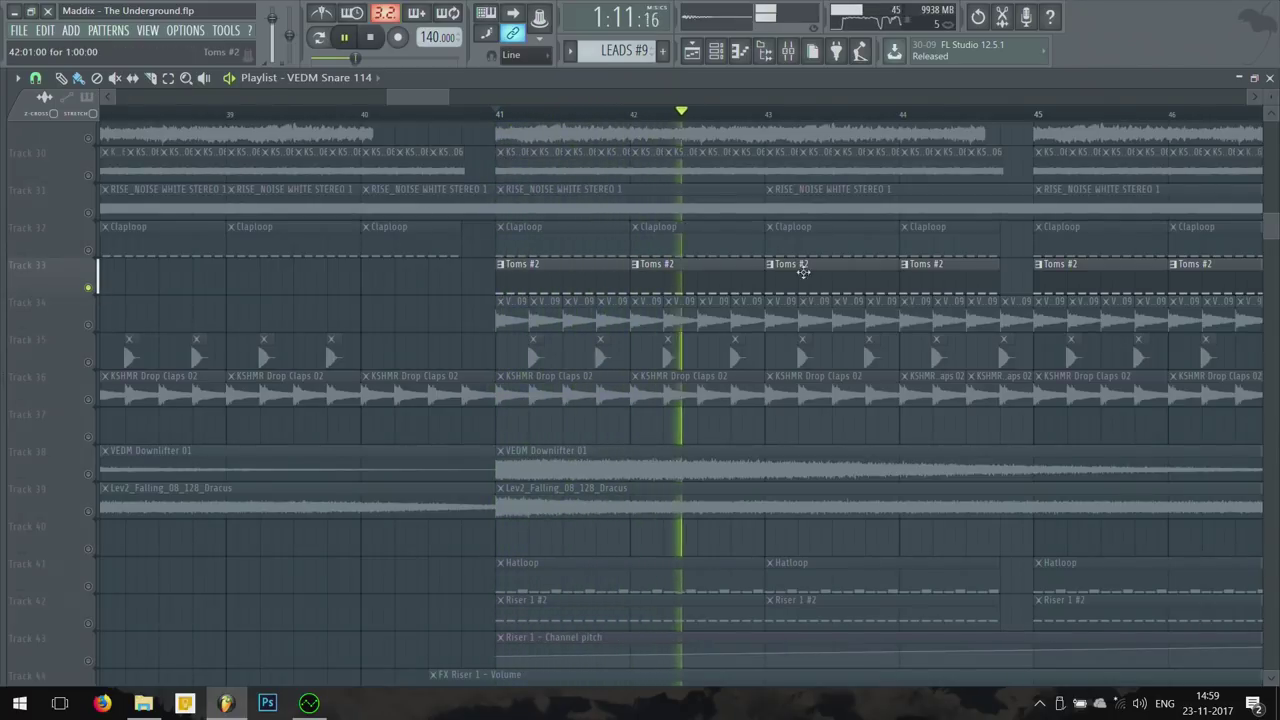
Step: Look at the Toms #2 pattern's notes and bring up the mixer track its channel is routed to
double_click(571, 279)
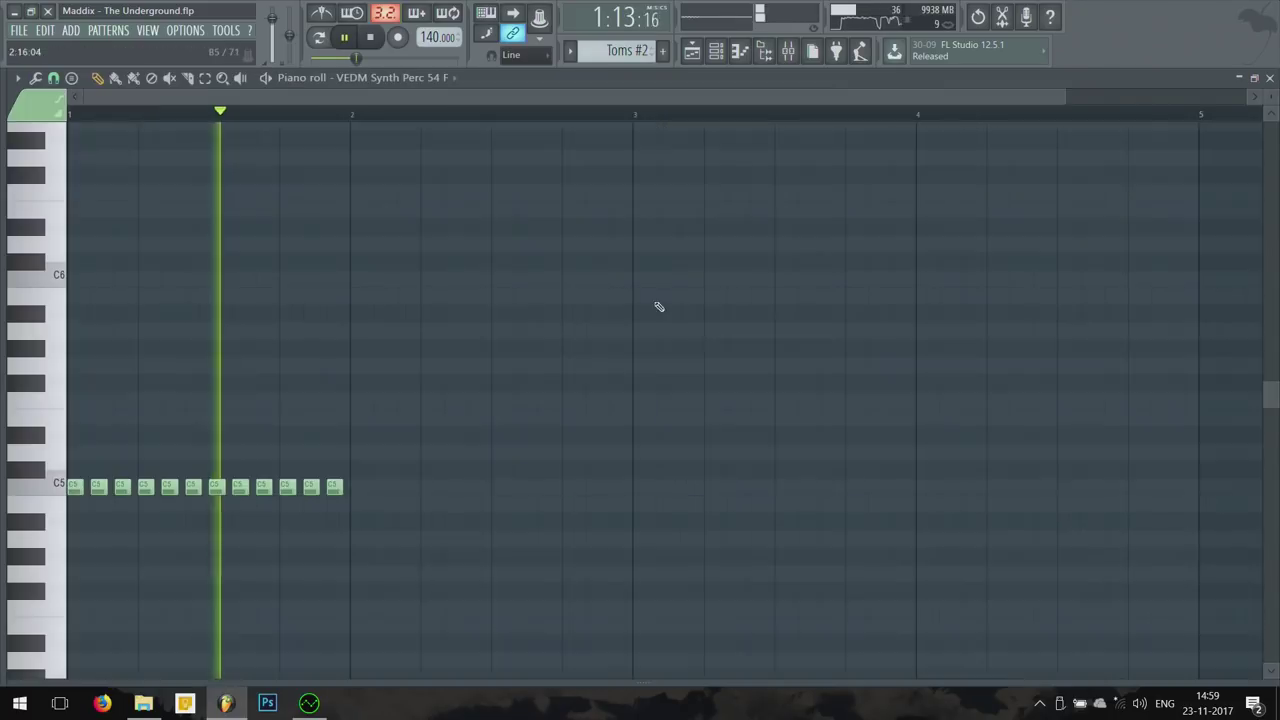
key("F7")
key("F6")
double_click(77, 291)
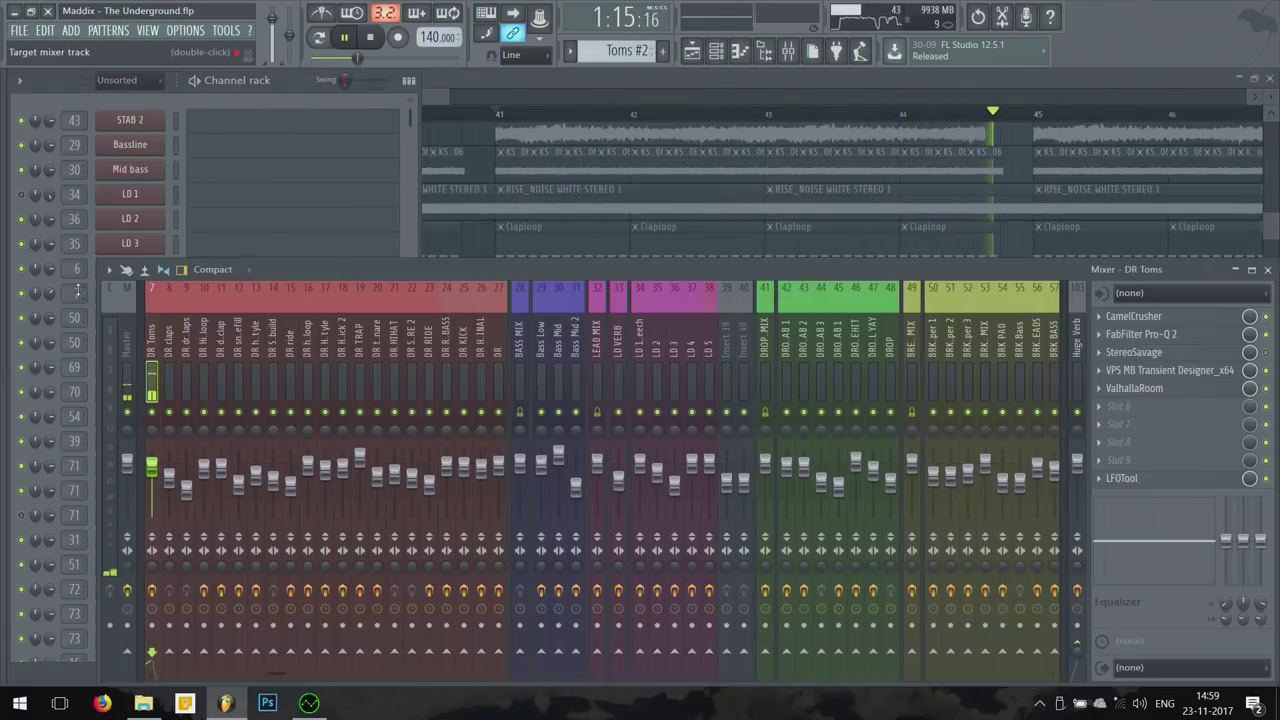
Step: Examine the VPS MB Transient Designer's attack and sustain settings on the DR Toms mixer track, then stop playback
left_click(1190, 371)
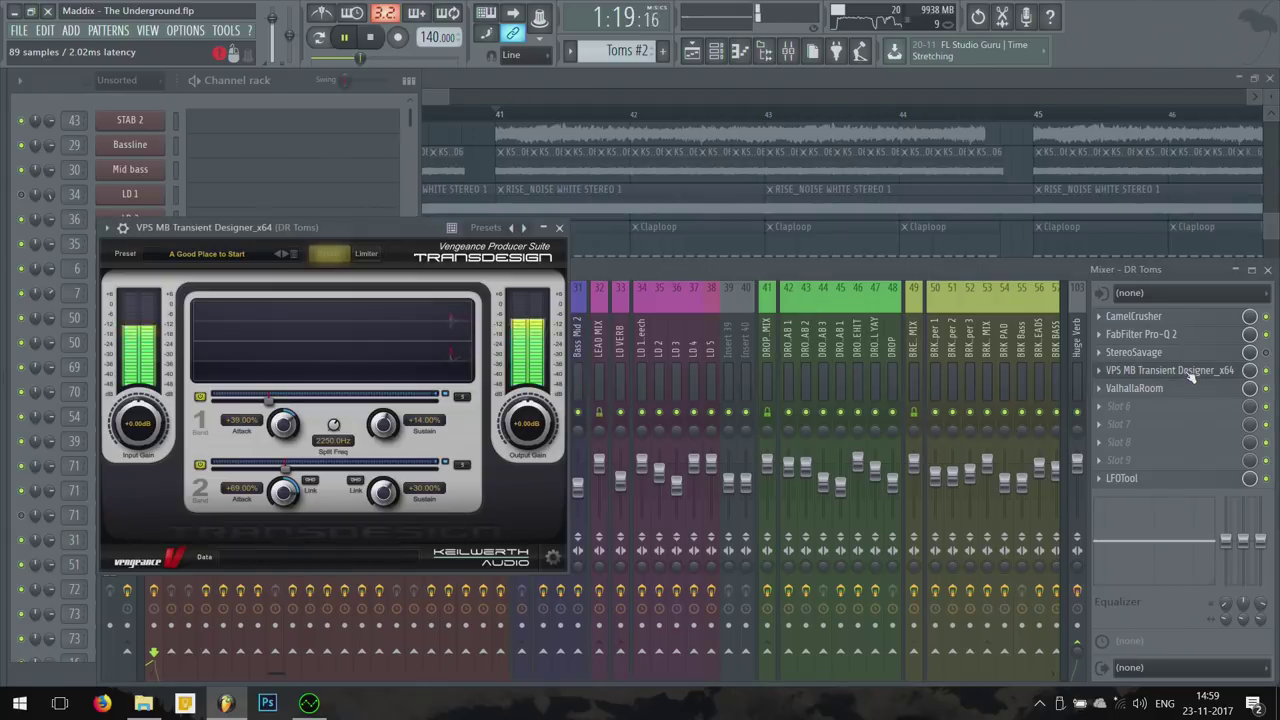
left_click_drag(380, 227, 632, 177)
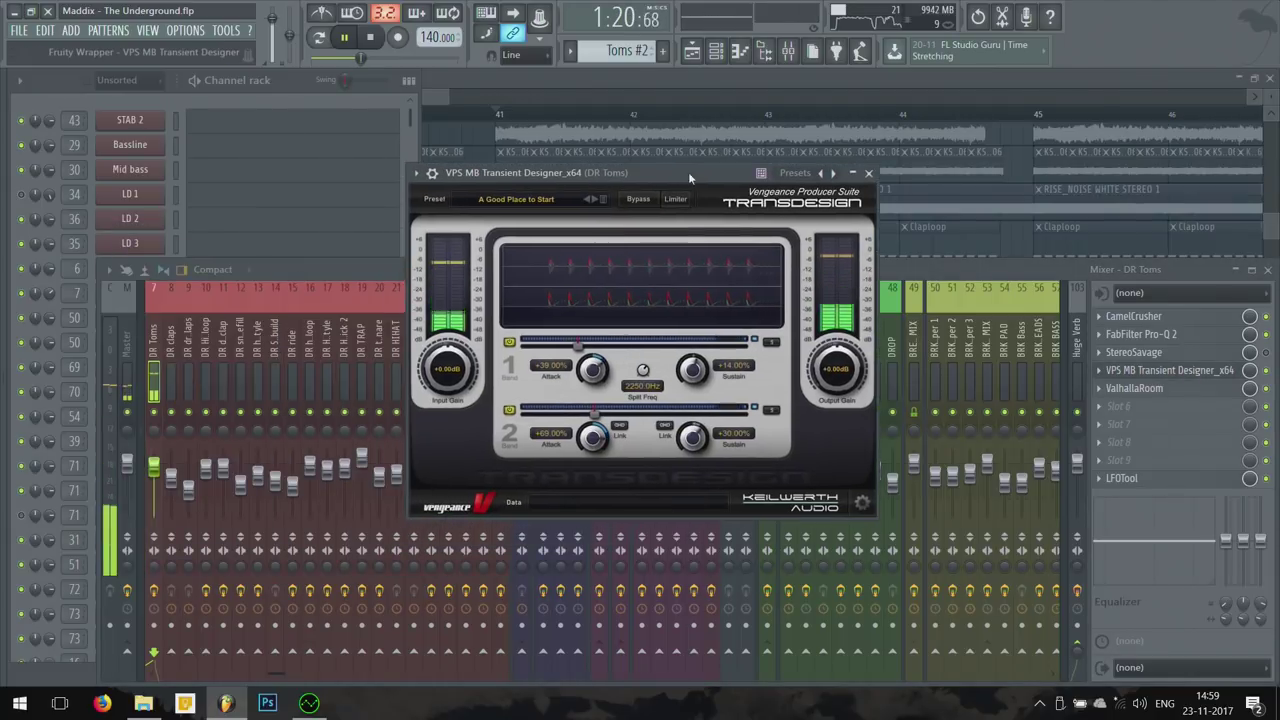
key("space")
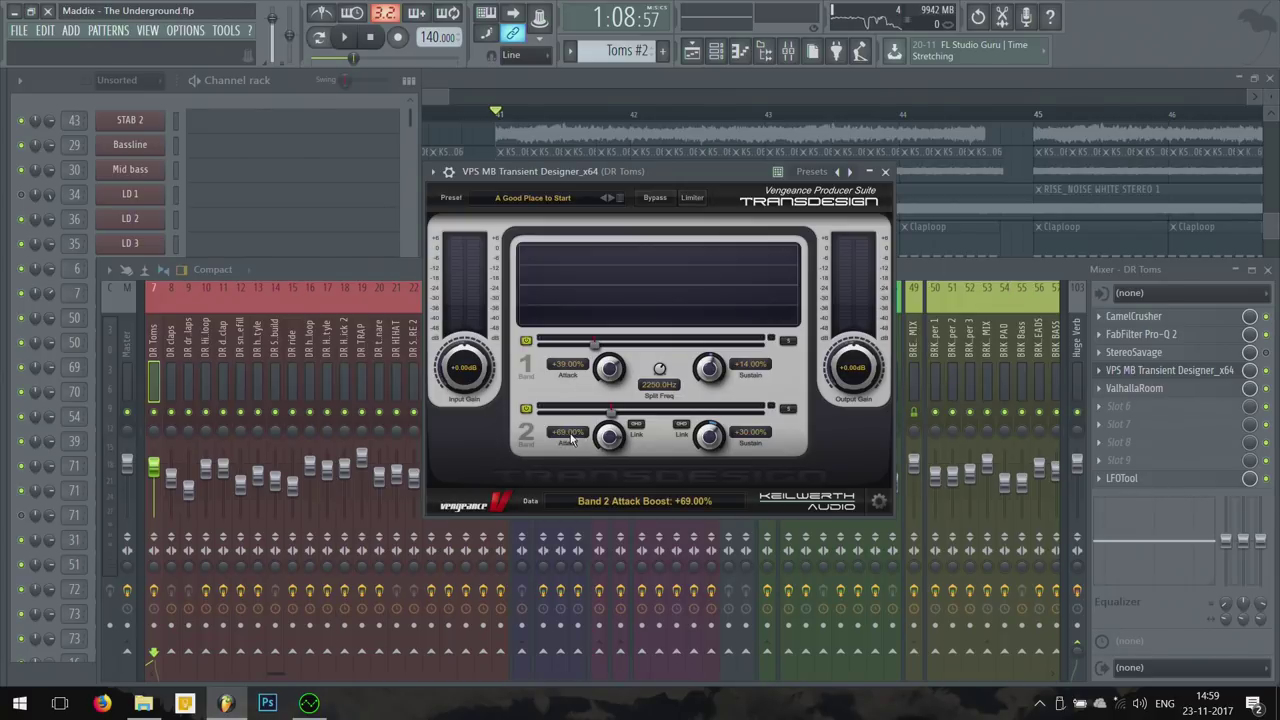
mouse_move(662, 182)
left_mouse_down()
mouse_move(649, 172)
mouse_move(637, 185)
left_mouse_up()
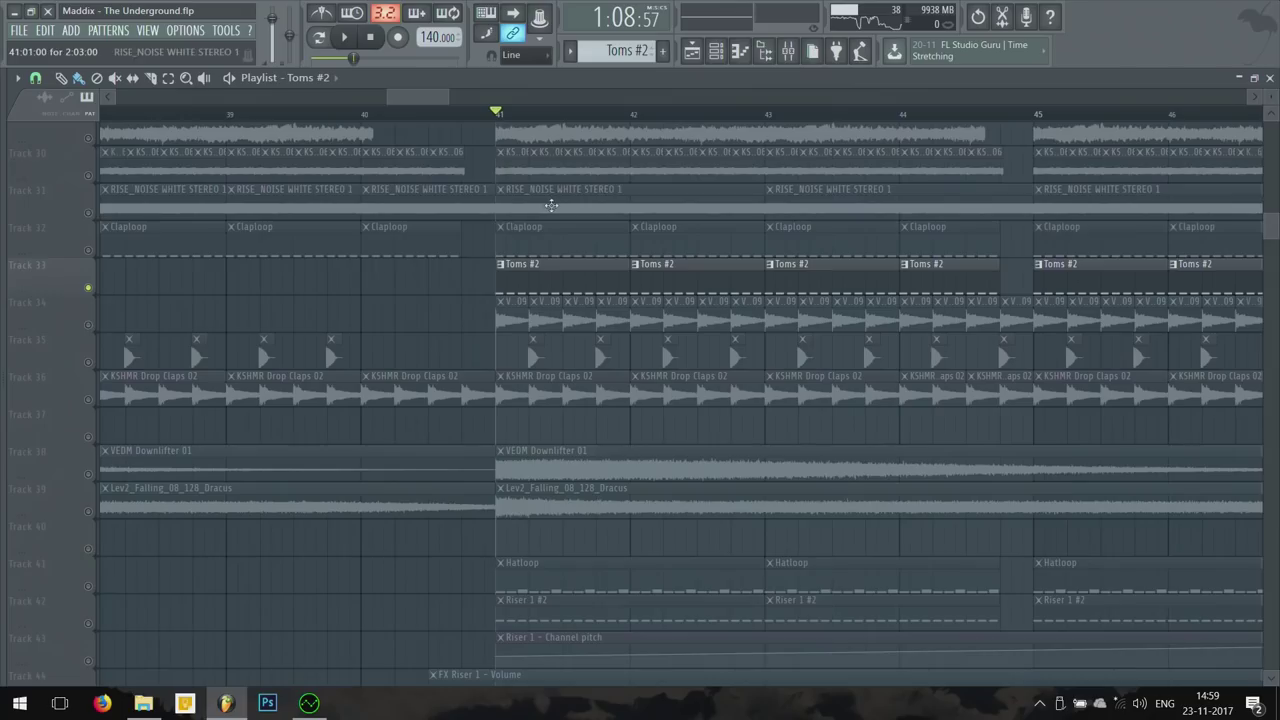
Step: Solo playlist Track 34, play the drop from bar 41, and add Tracks 35, 36, 33 and 32 to the audible layers
scroll(335, 270, "down", 2)
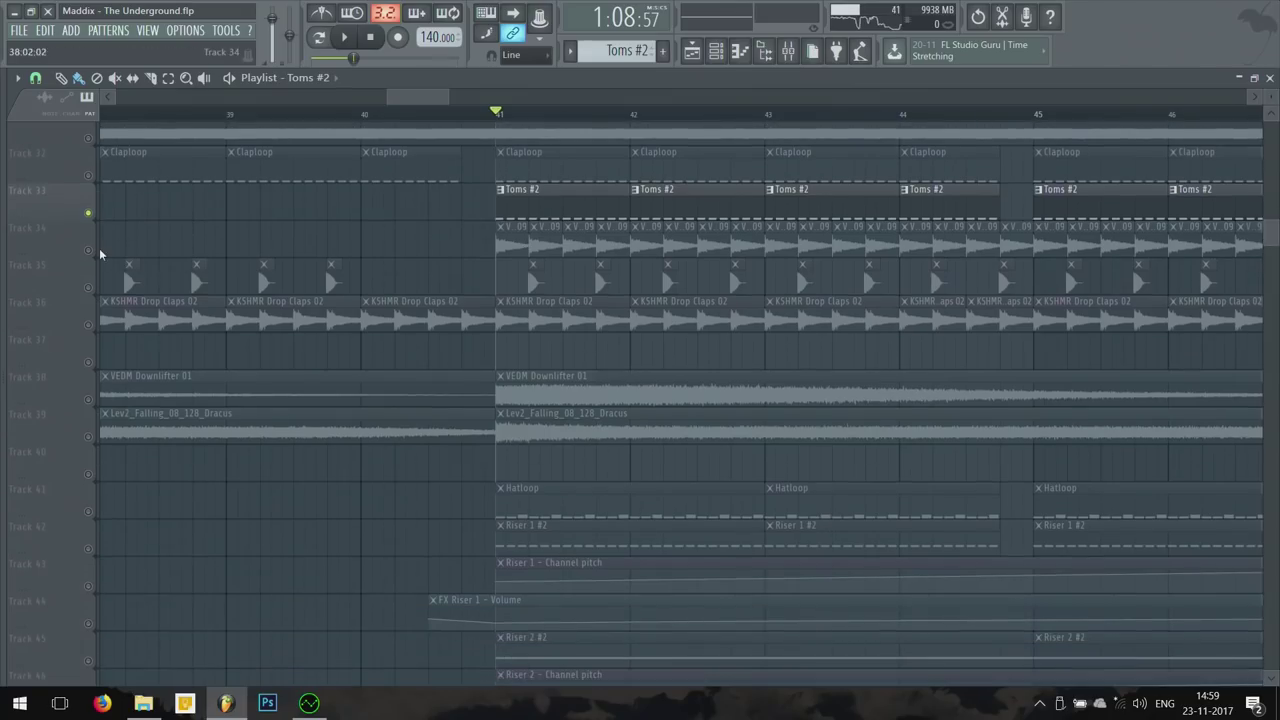
left_click(89, 250, "ctrl")
key("space")
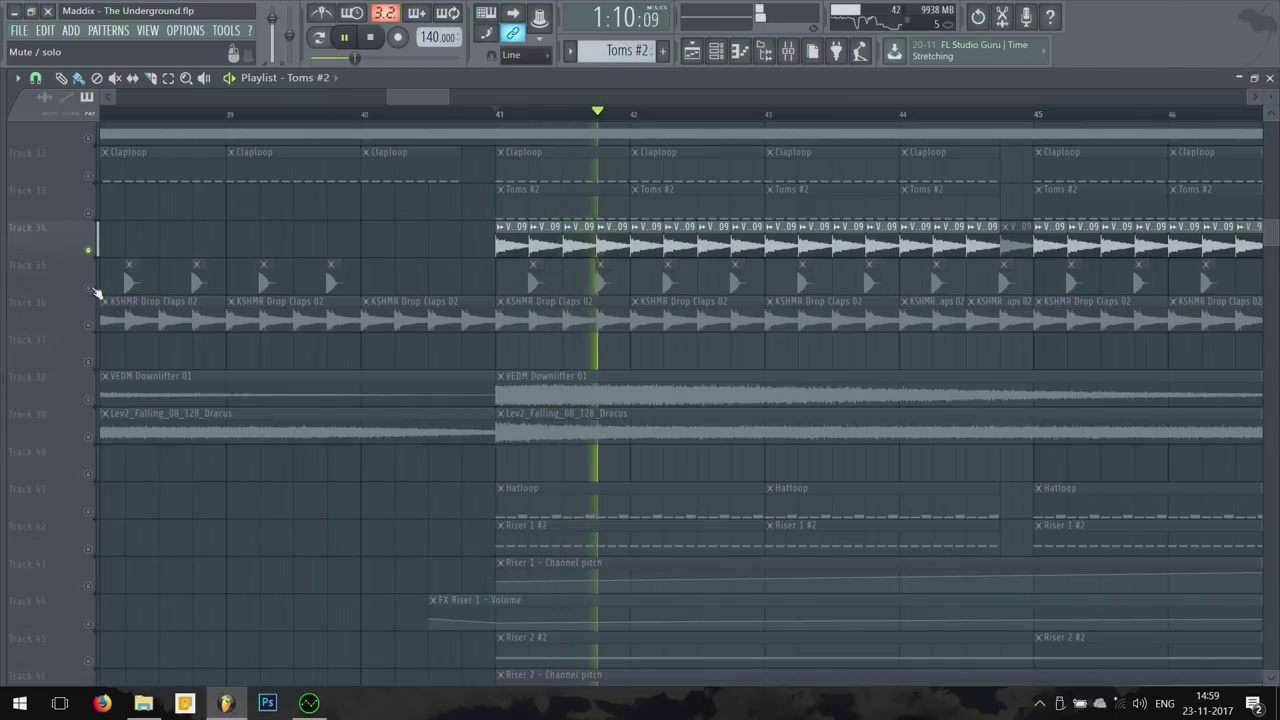
left_click(89, 287)
left_click(89, 324)
scroll(286, 363, "down", 3)
scroll(248, 393, "up", 1)
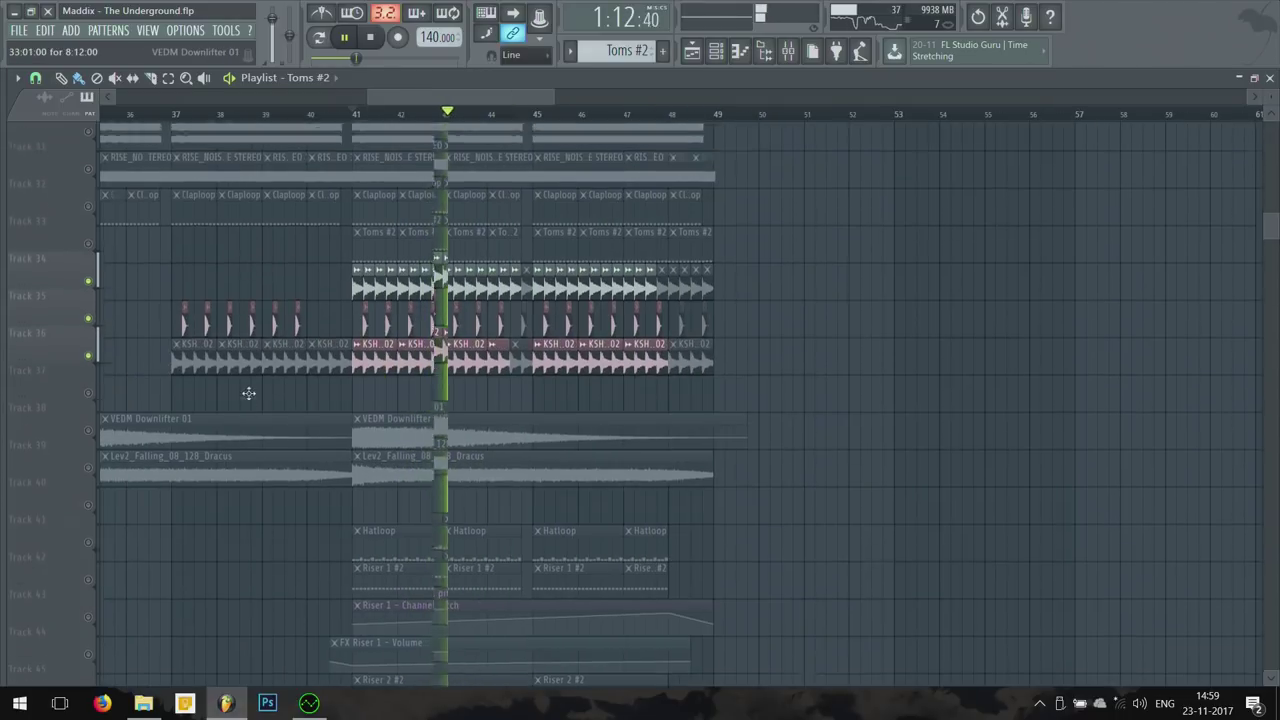
scroll(248, 393, "up", 2)
left_click(89, 324)
left_click(89, 288)
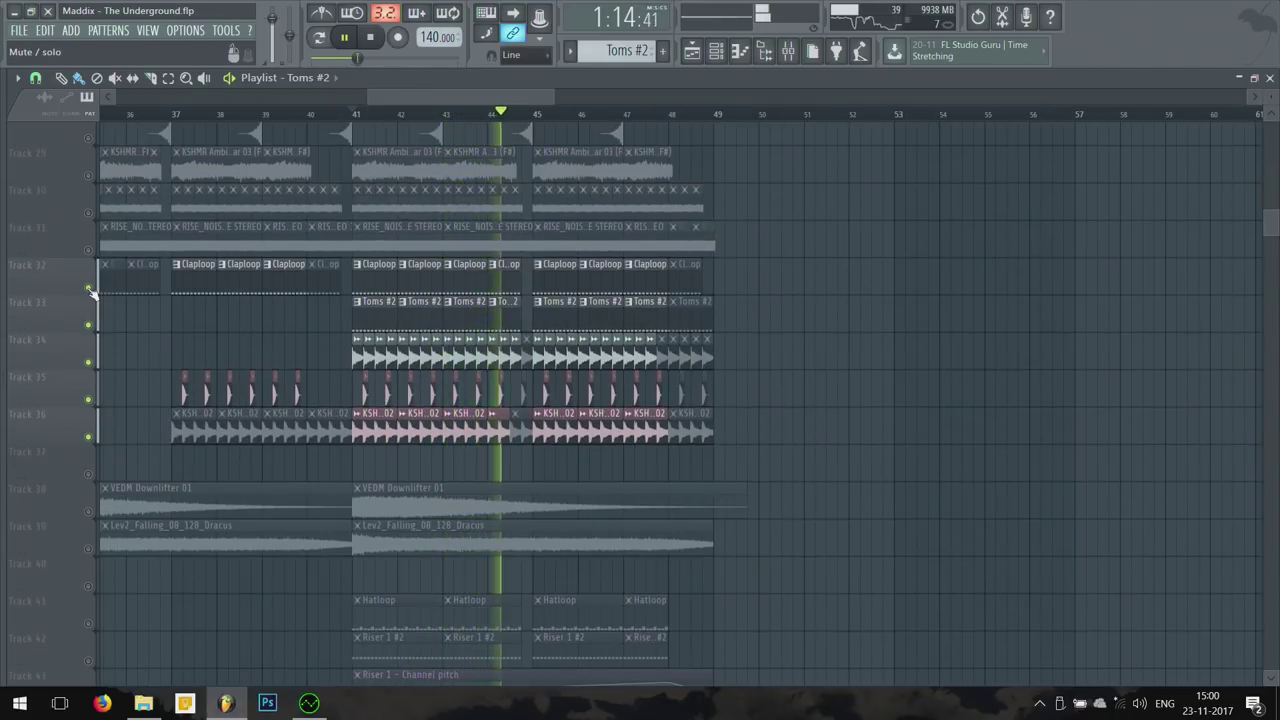
Step: Play the Claploop from bar 37, stop, and bring up the mixer track of the pattern's clap channel
scroll(191, 206, "up", 2)
key("space")
key("space")
left_click(224, 272)
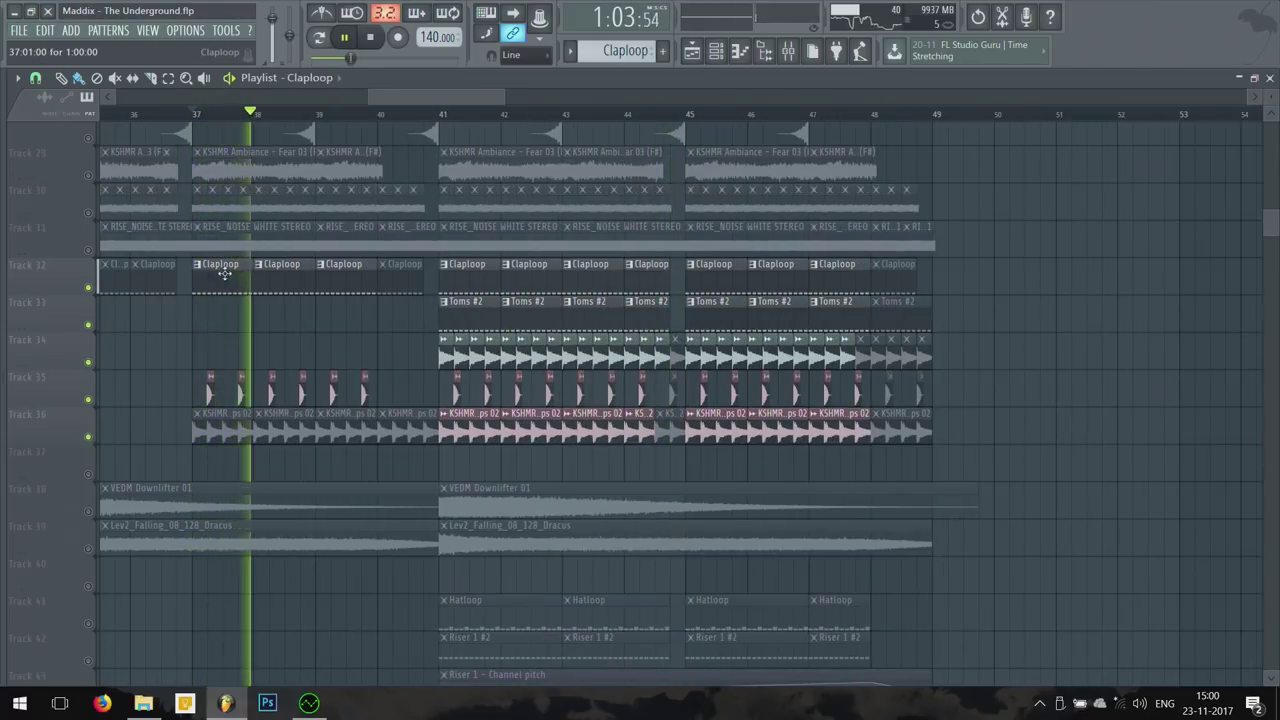
double_click(224, 272)
key("F6")
key("space")
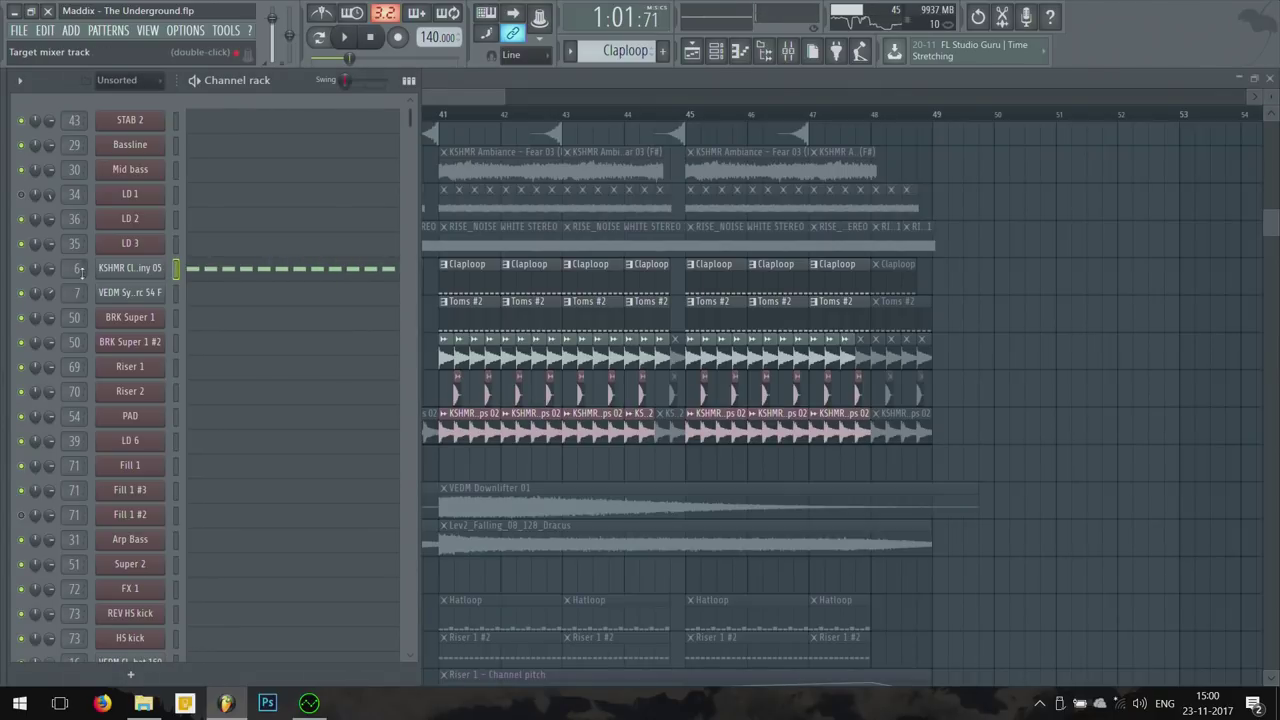
double_click(75, 268)
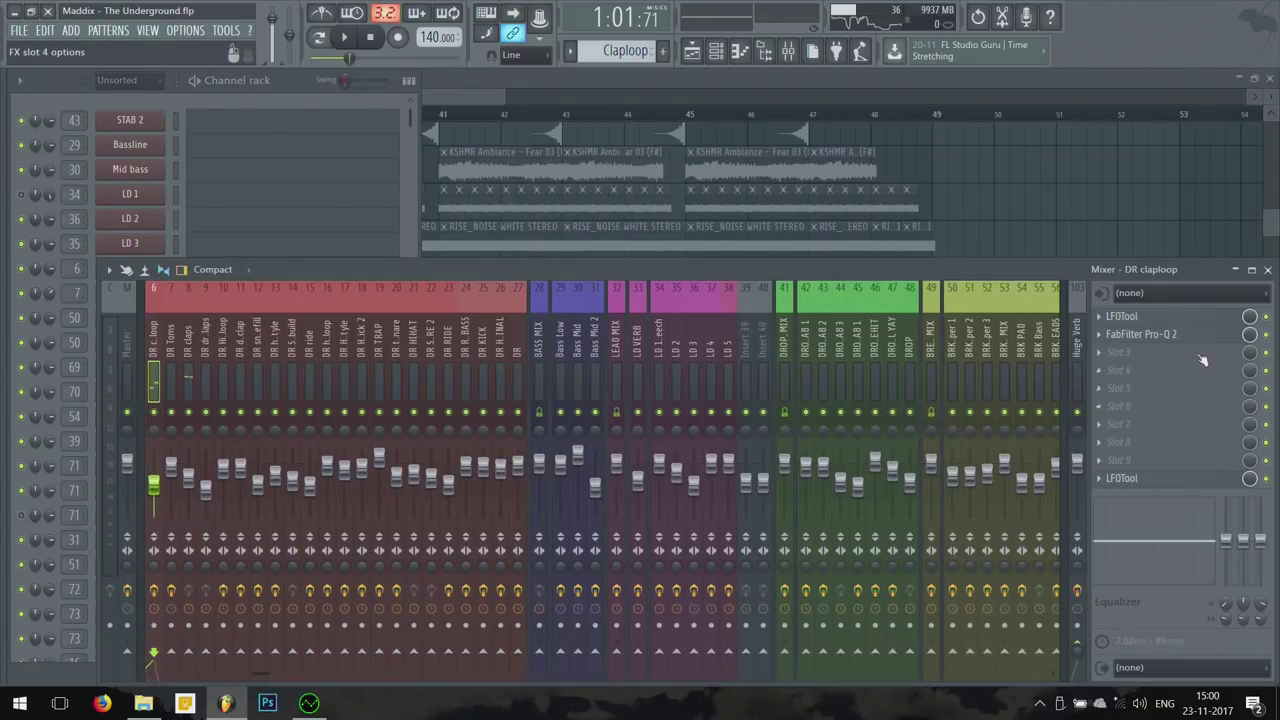
Step: Examine the first LFOTool on the DR claploop mixer track while playing the claps
left_click(1184, 320)
left_click_drag(510, 289, 652, 215)
key("space")
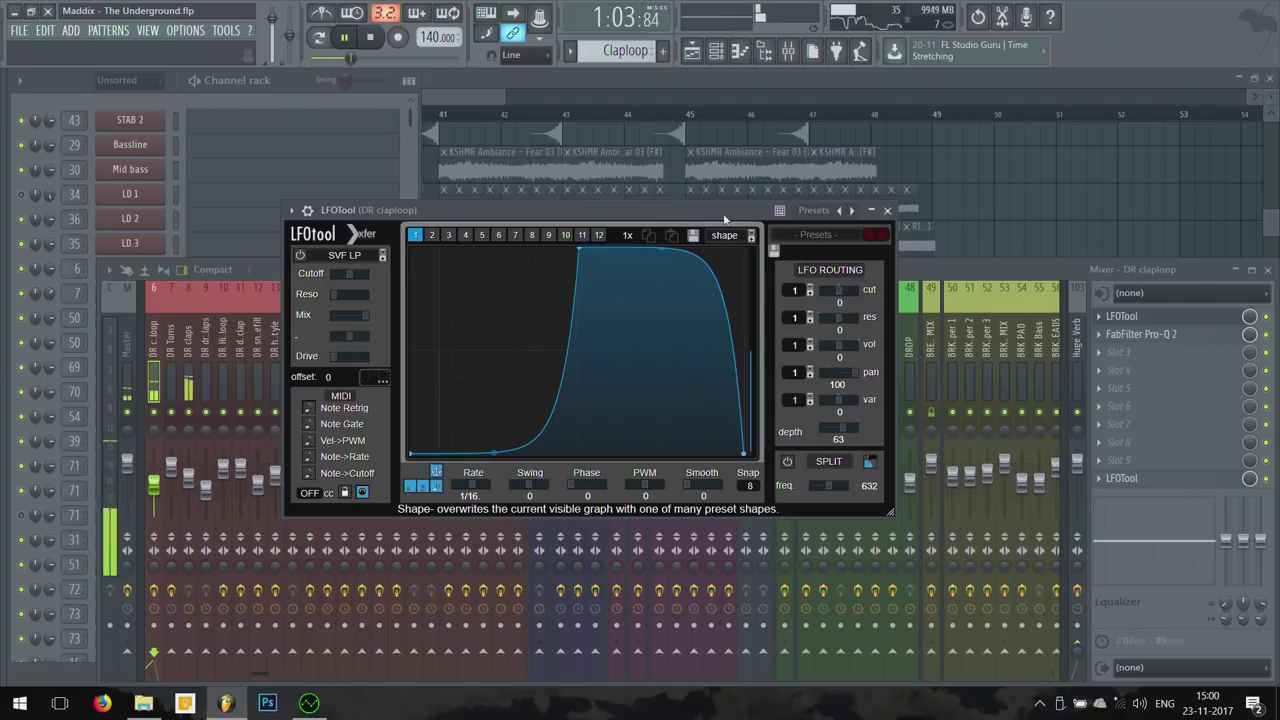
Step: Unmute playlist Tracks 25 to 31 and listen to the combined drop percussion, noise and stab layers from bar 37
key("F5")
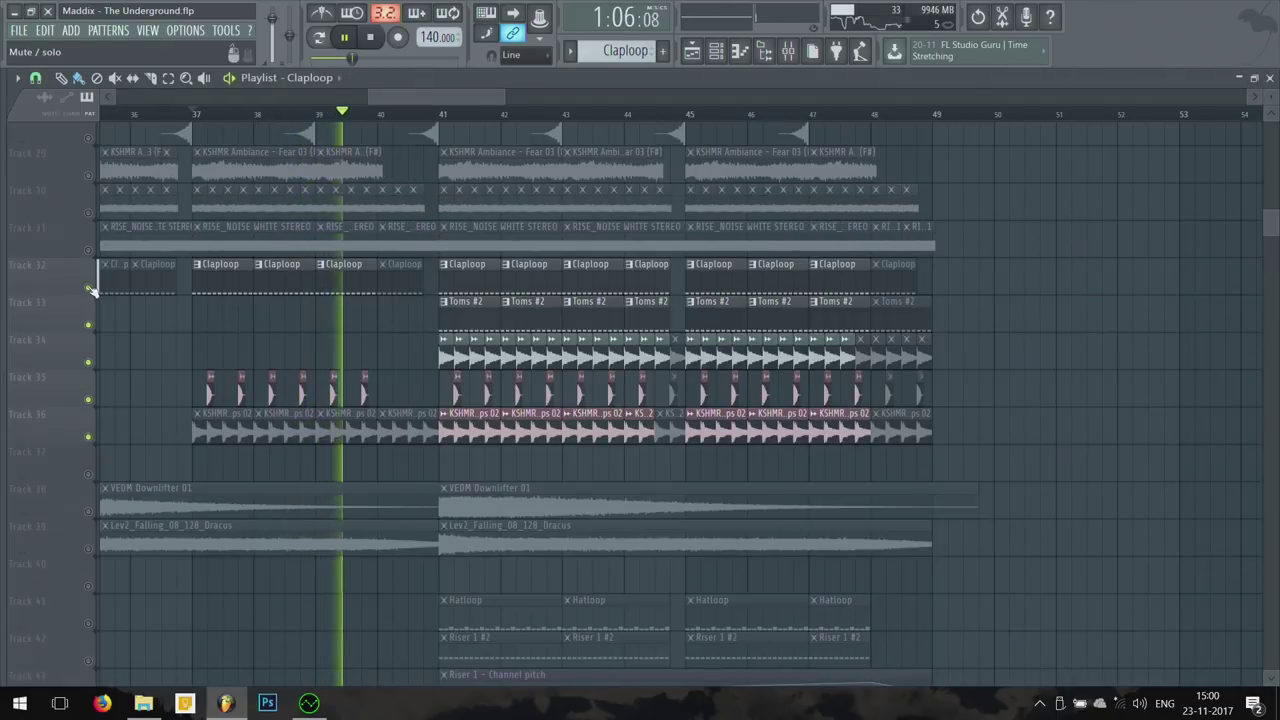
scroll(88, 222, "up", 2)
left_click(88, 220)
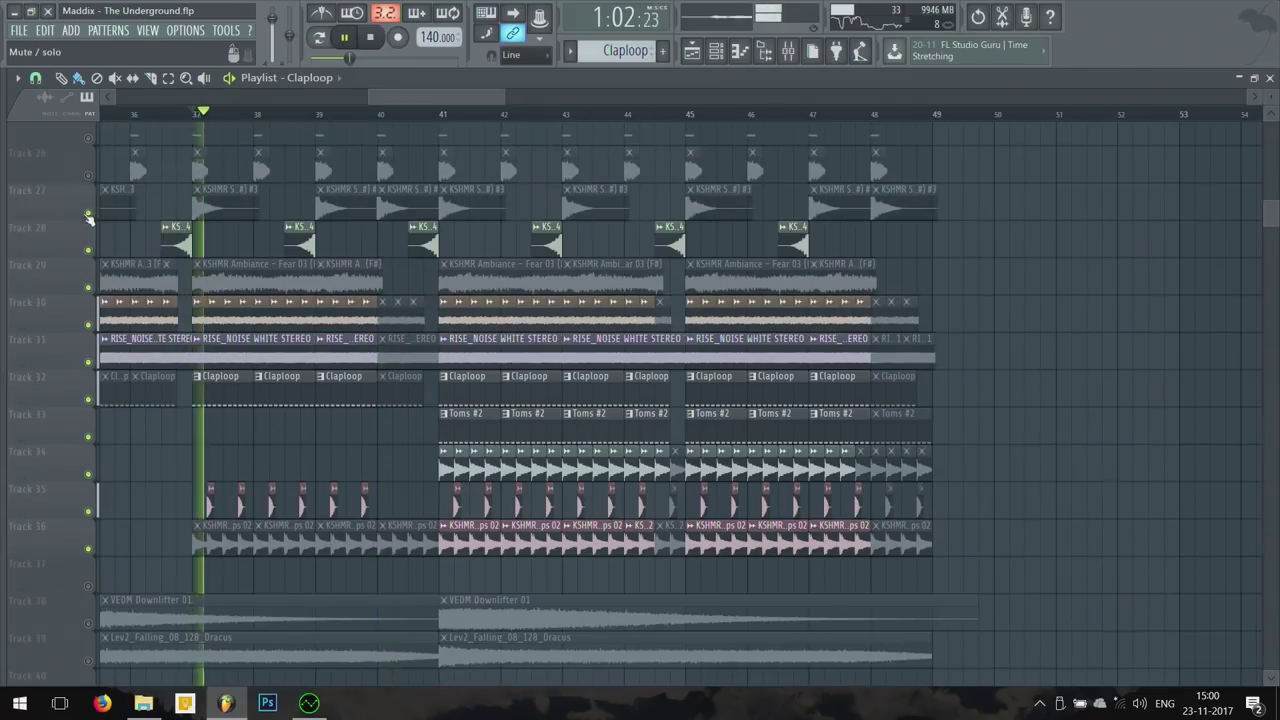
scroll(90, 230, "up", 3)
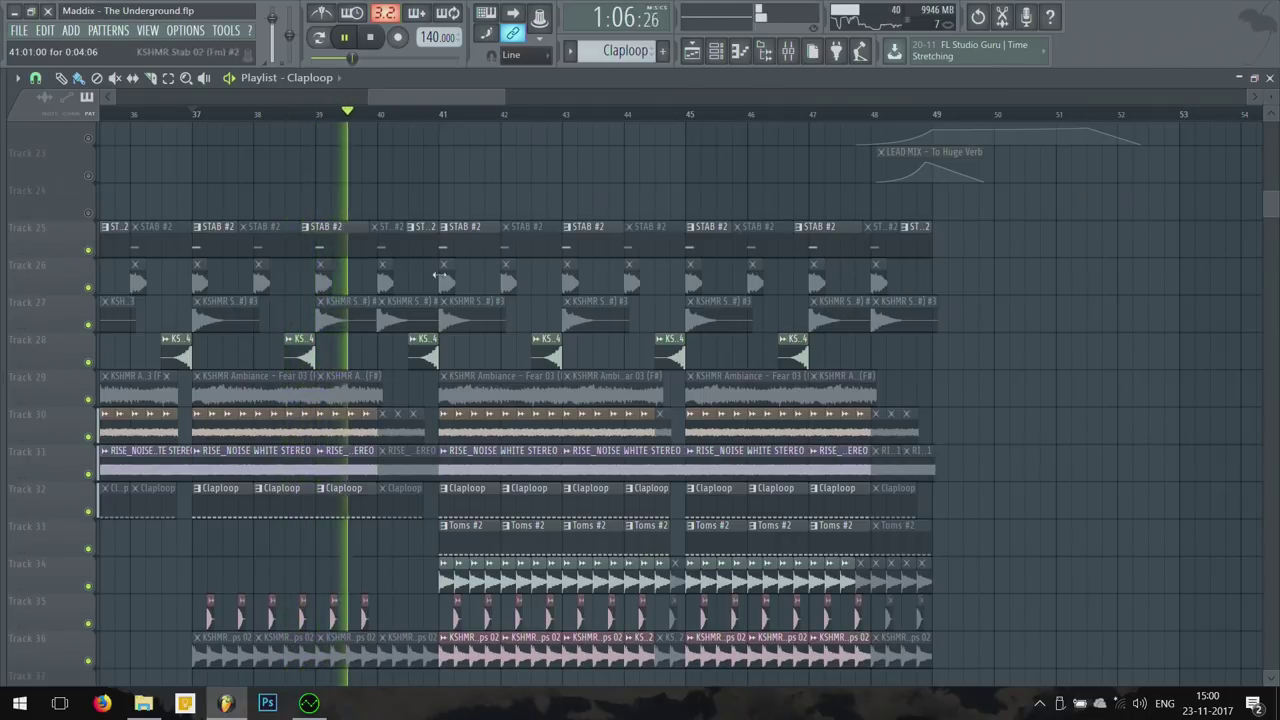
scroll(367, 275, "down", 1)
scroll(367, 275, "up", 3)
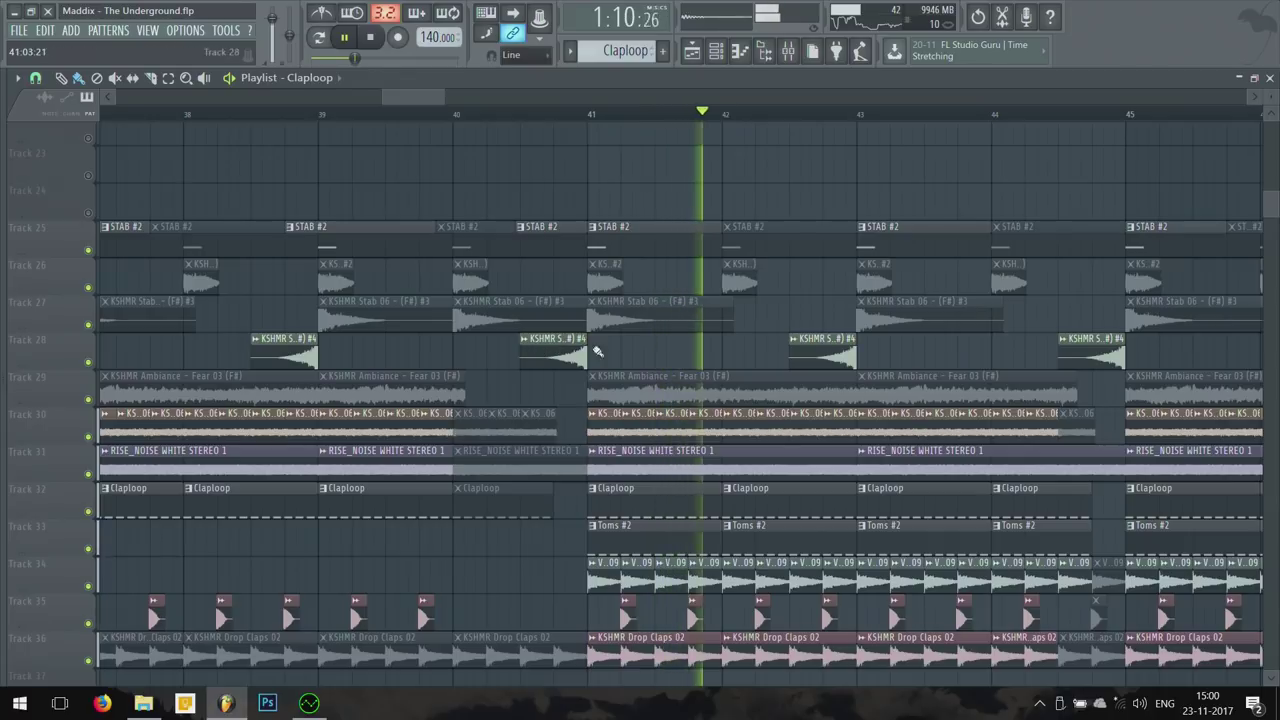
scroll(620, 352, "down", 3)
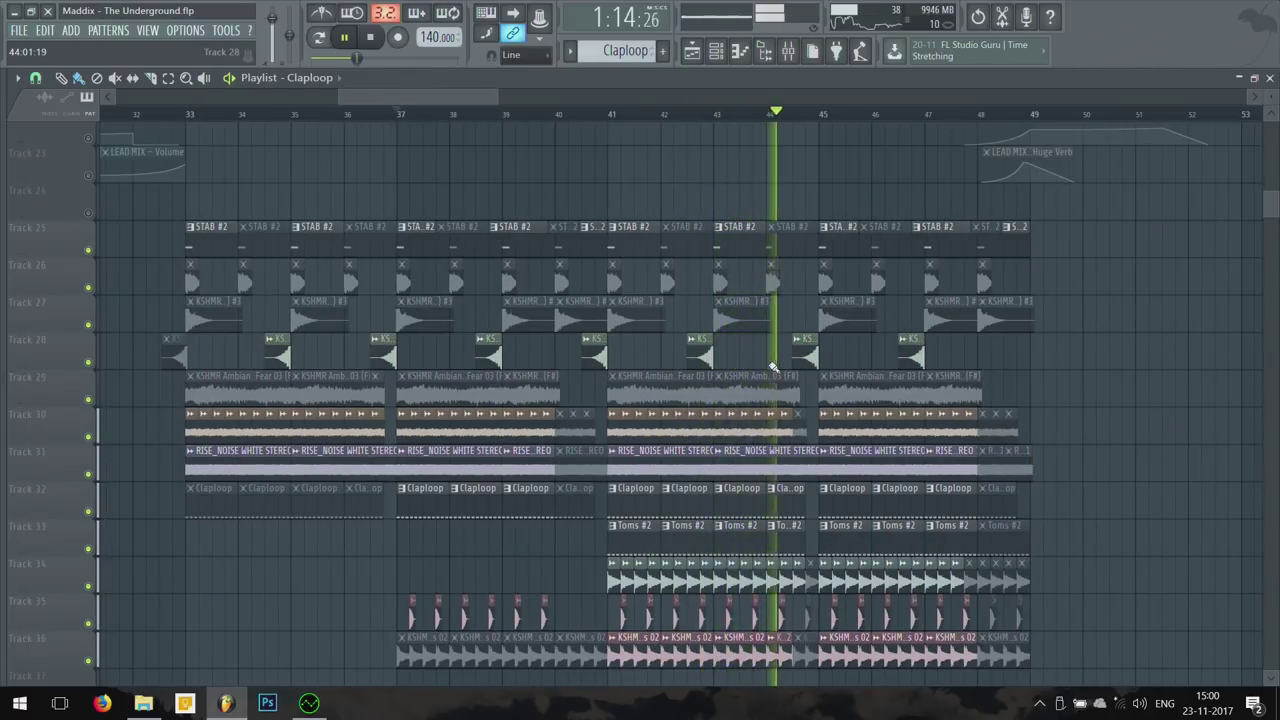
scroll(157, 320, "up", 2)
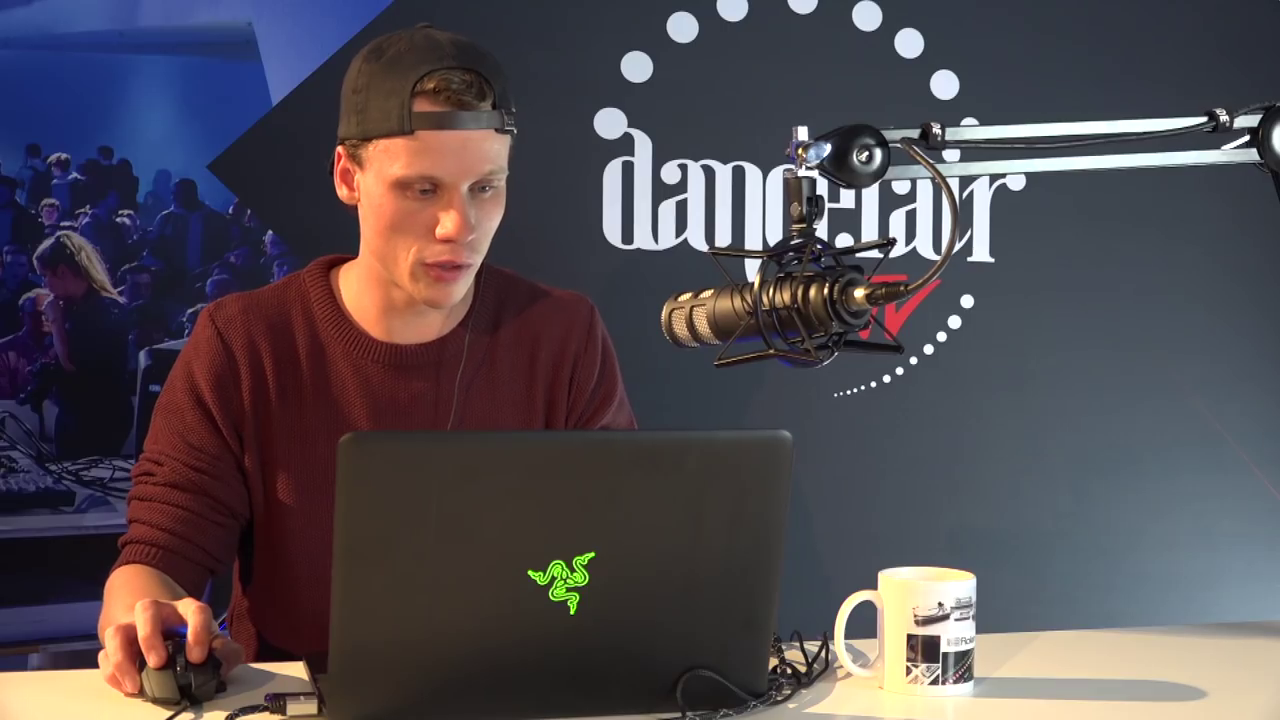
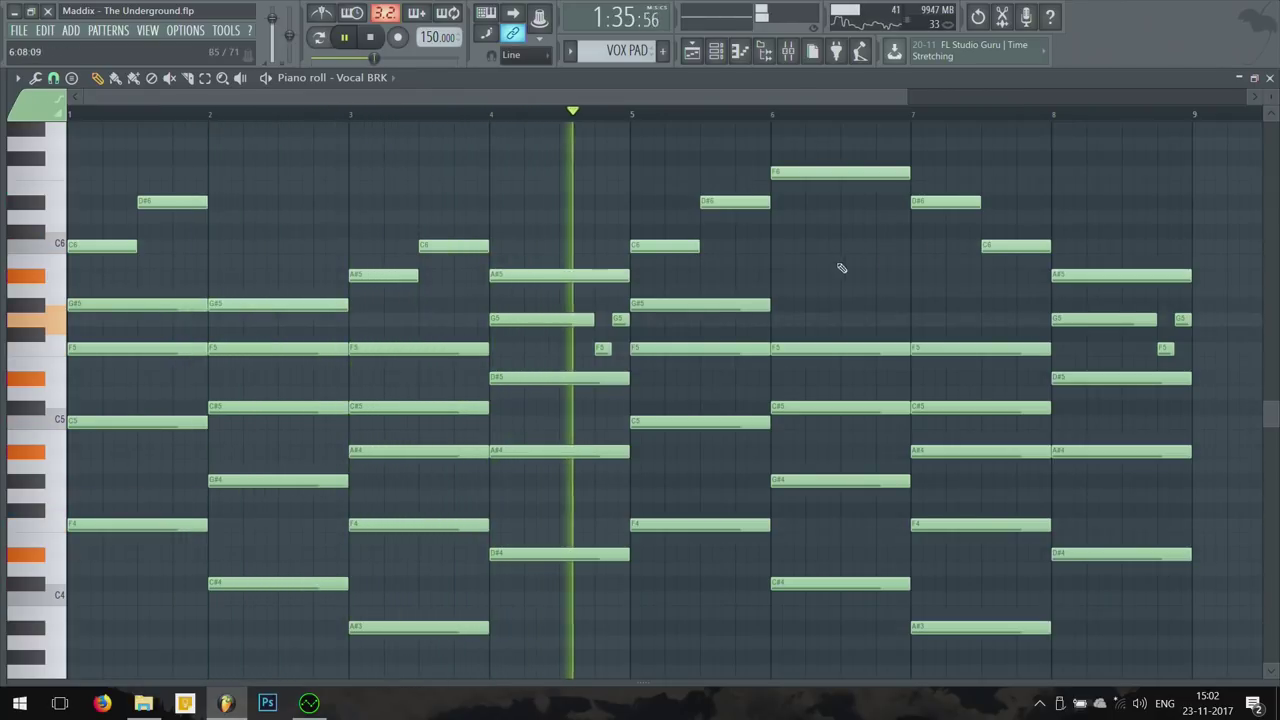
Step: Show the Vocal BRK channel with its BRK VOX PAD mixer track and open its Omnisphere instrument
key("F6")
key("F5")
key("F9")
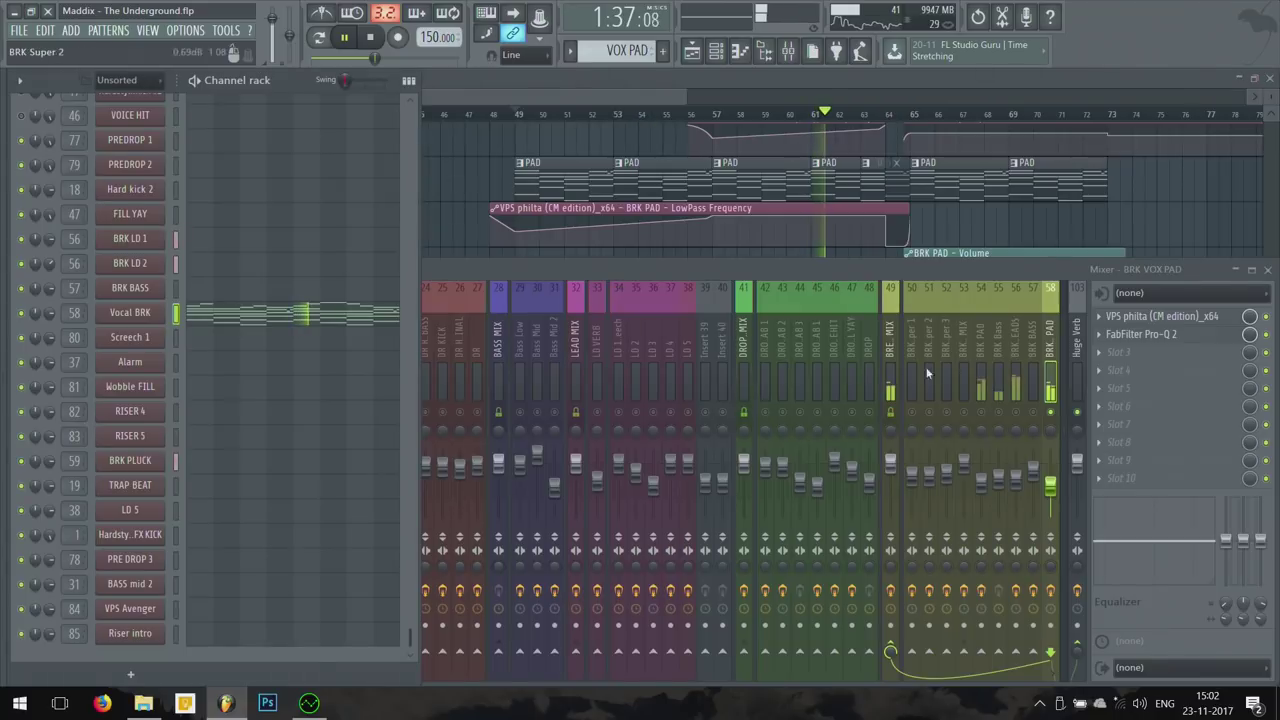
left_click(1052, 375)
left_click(288, 90)
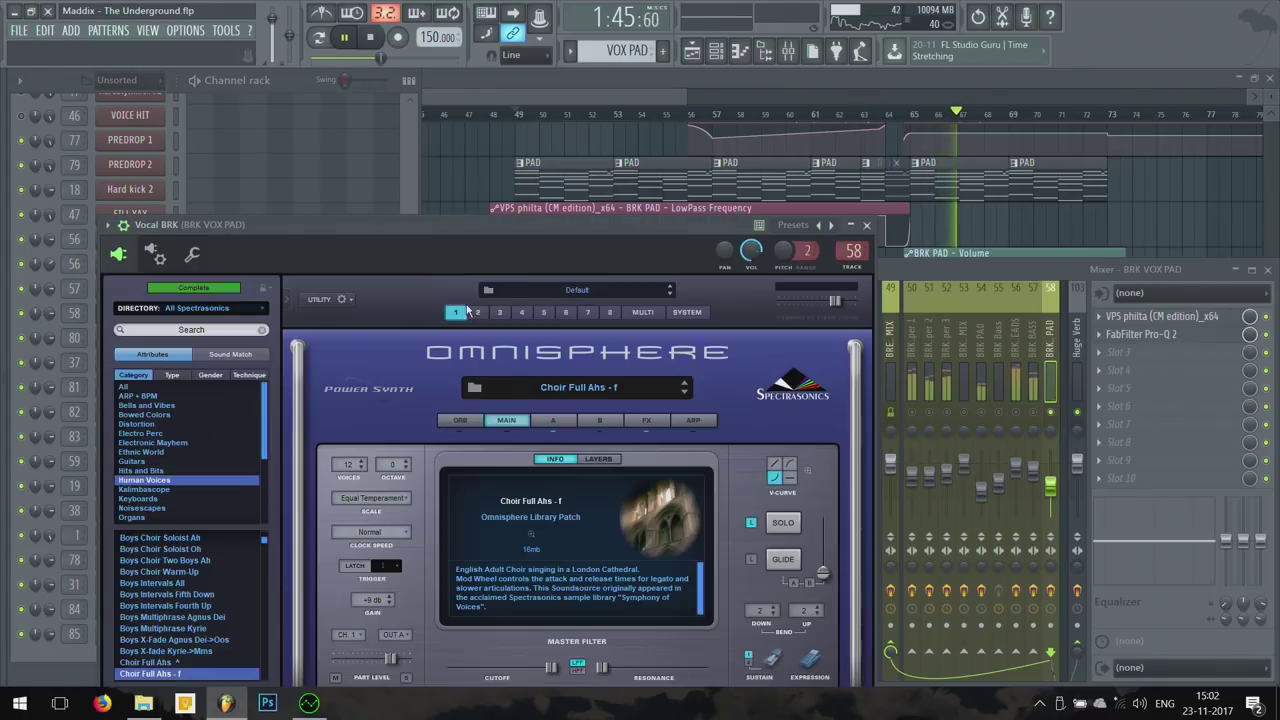
Step: Reposition and close the vocal channel's Omnisphere window, and bring the mixer up over the playlist
left_click_drag(491, 244, 732, 118)
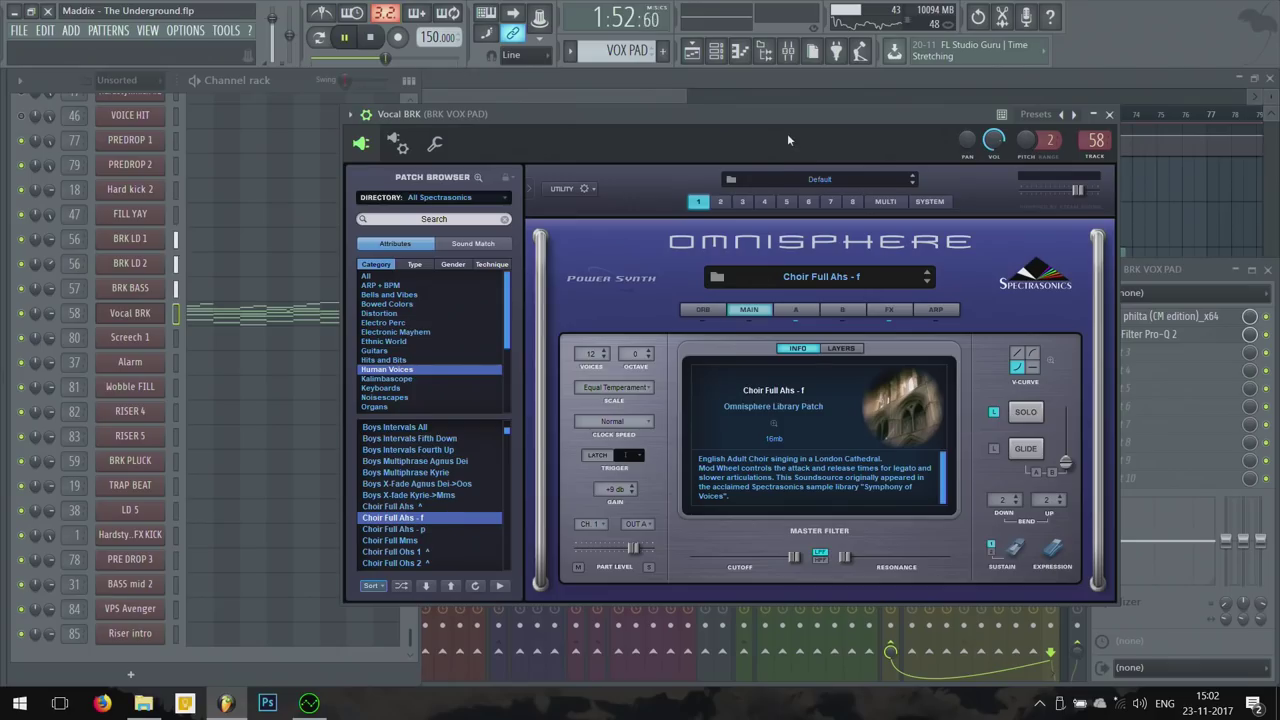
key("Escape")
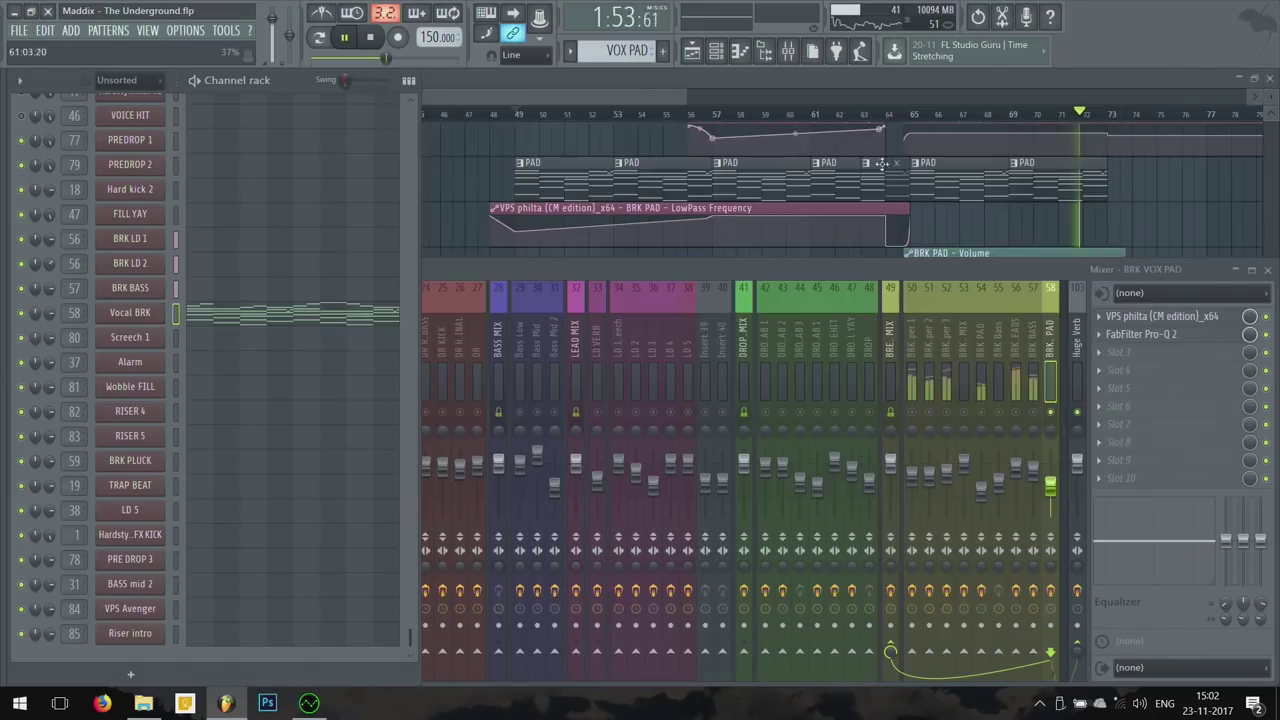
left_click(999, 264)
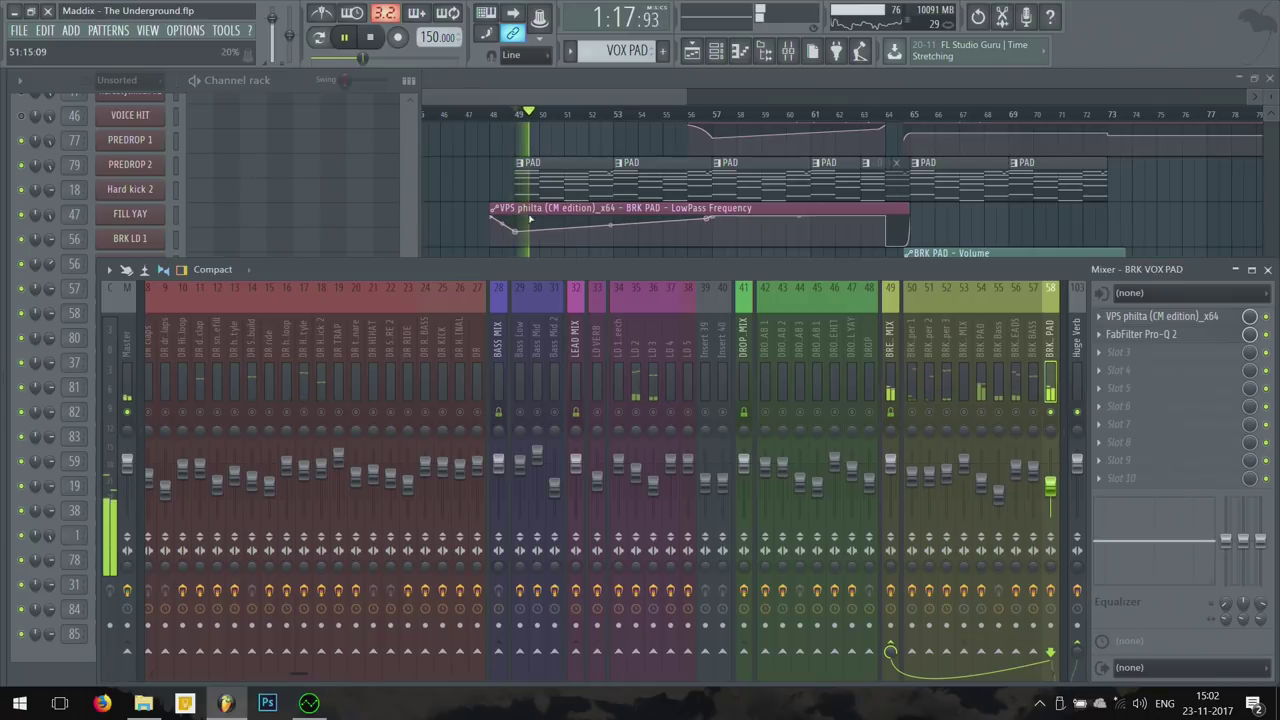
key("F5")
key("F9")
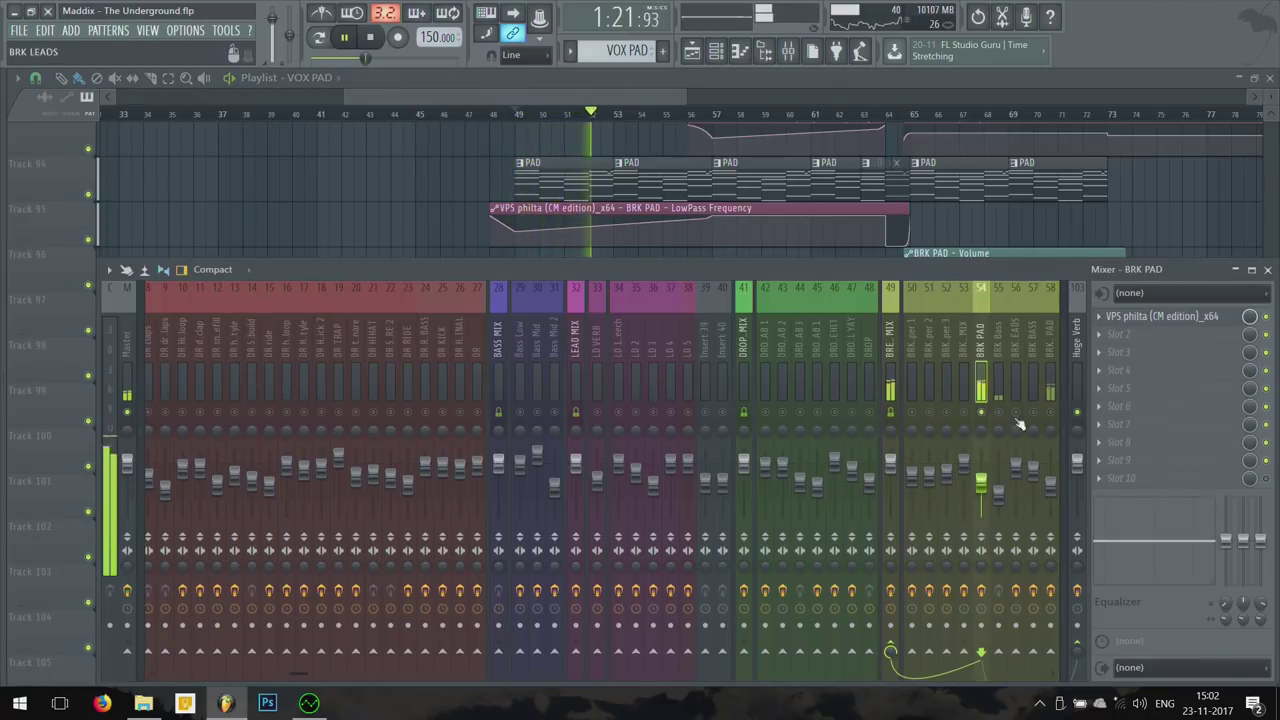
Step: Inspect the chords of the PAD pattern in the piano roll and return to the playlist
double_click(566, 180)
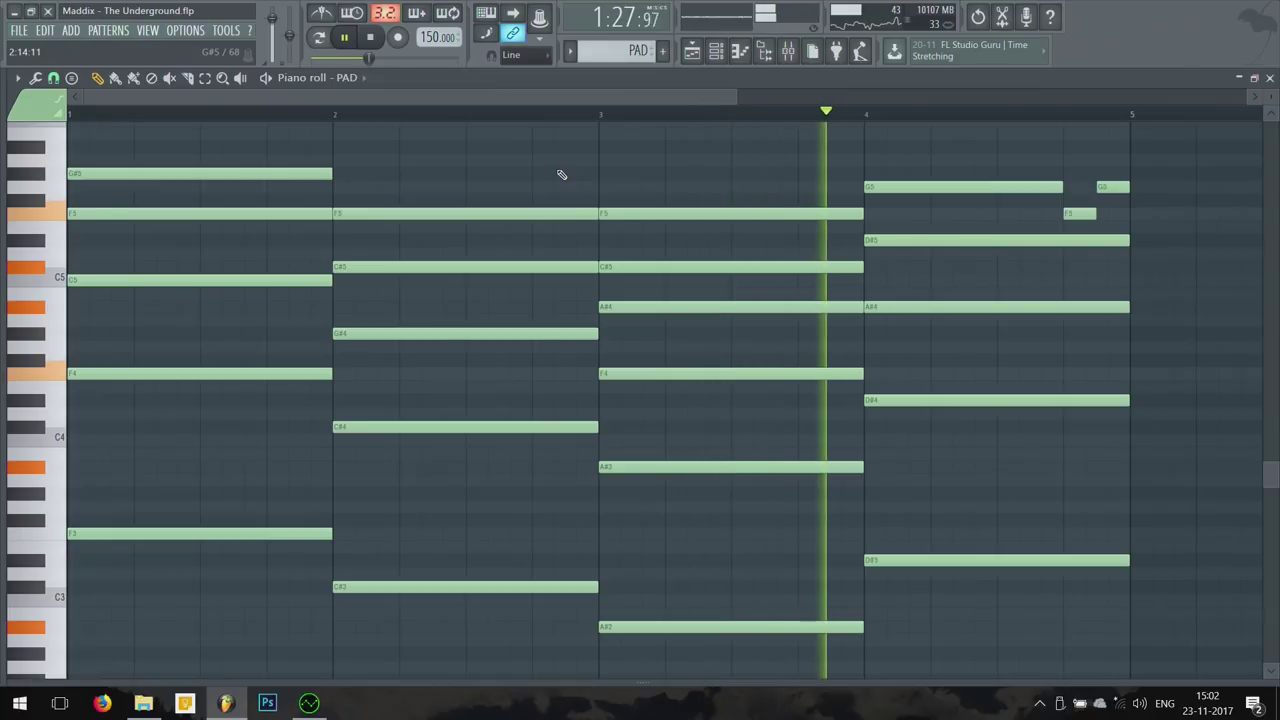
key("F5")
key("F6")
scroll(720, 296, "down", 2)
scroll(720, 296, "up", 2)
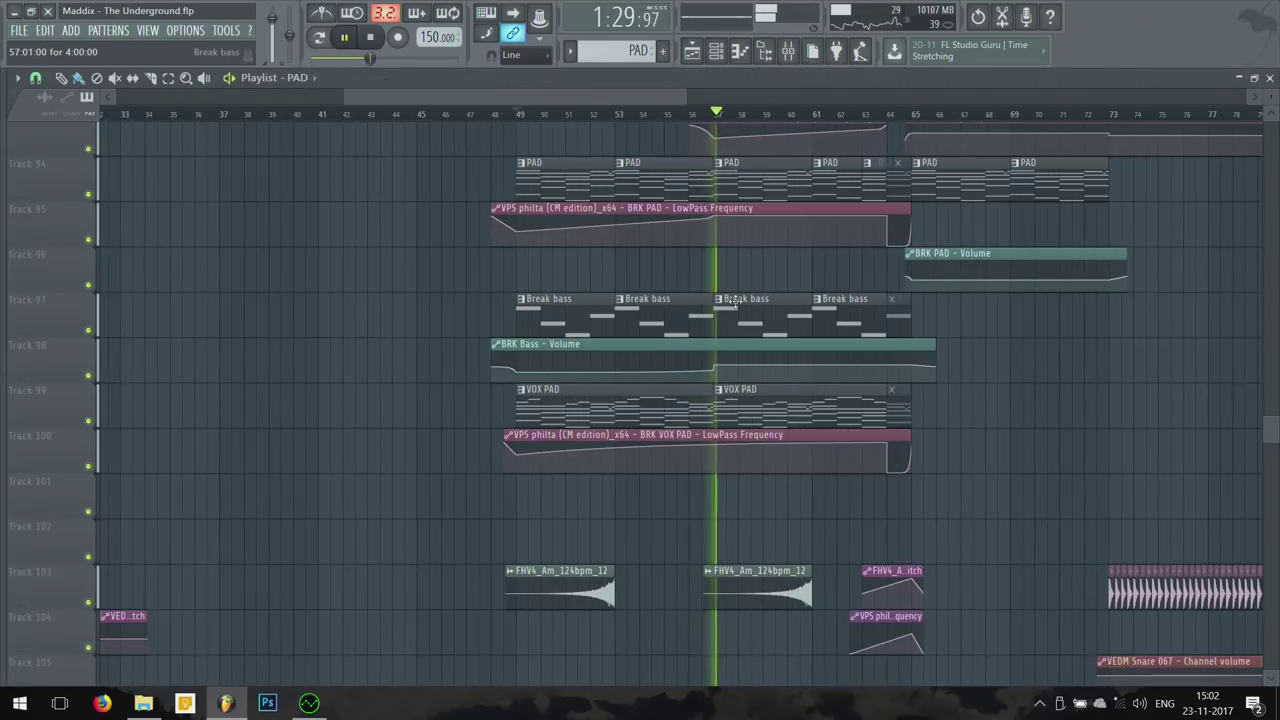
Step: Enable the break mixer tracks from BRK PAD to BRK PLUCK so that they play together
key("F9")
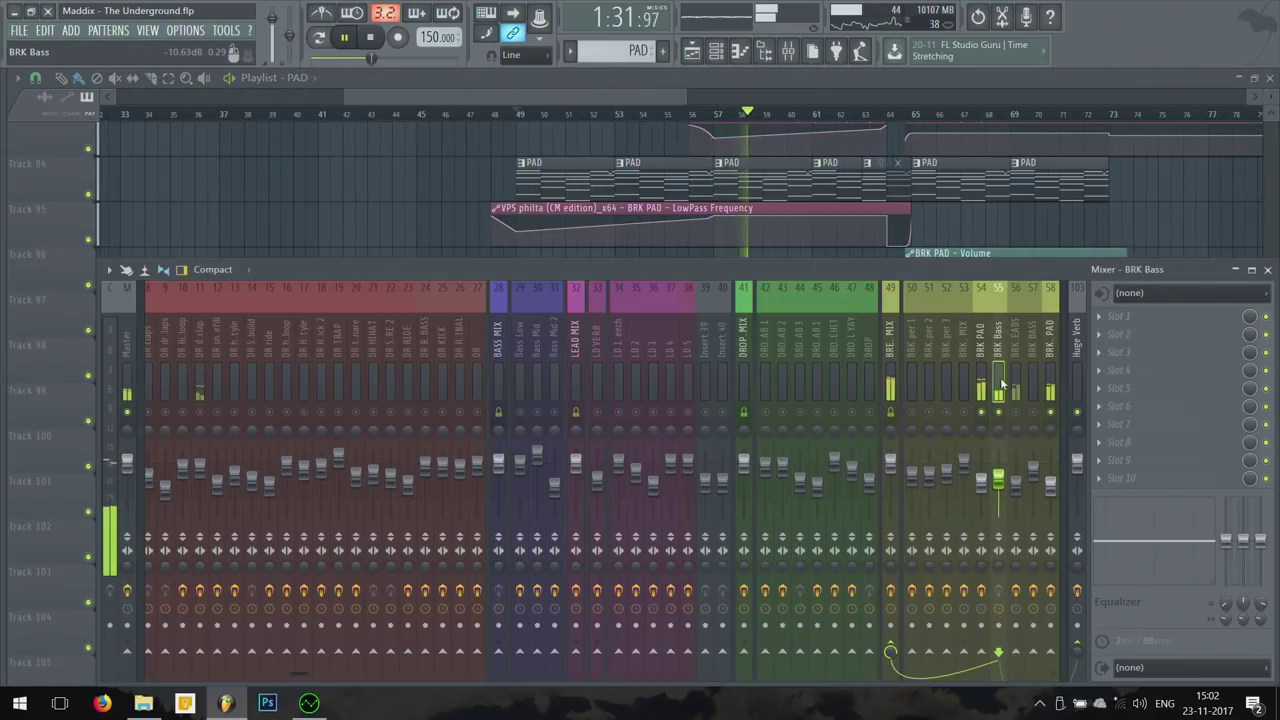
left_click(1014, 390)
scroll(900, 410, "down", 4)
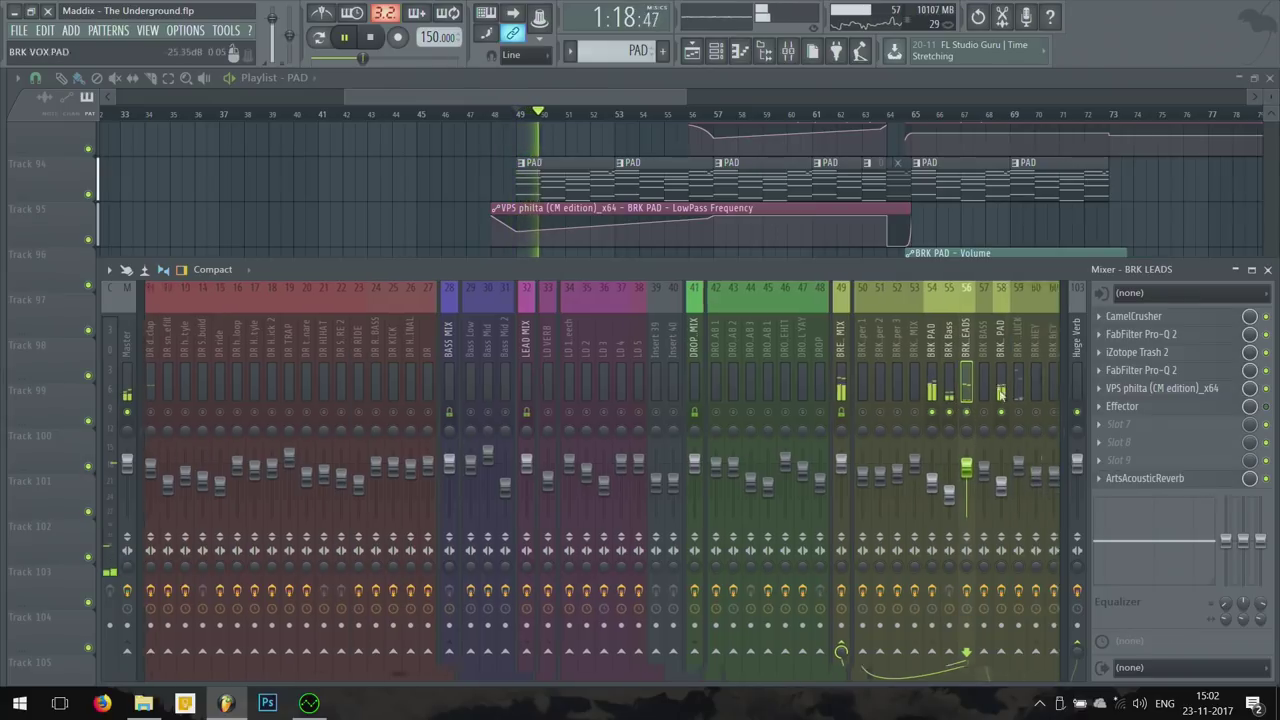
left_click(830, 408)
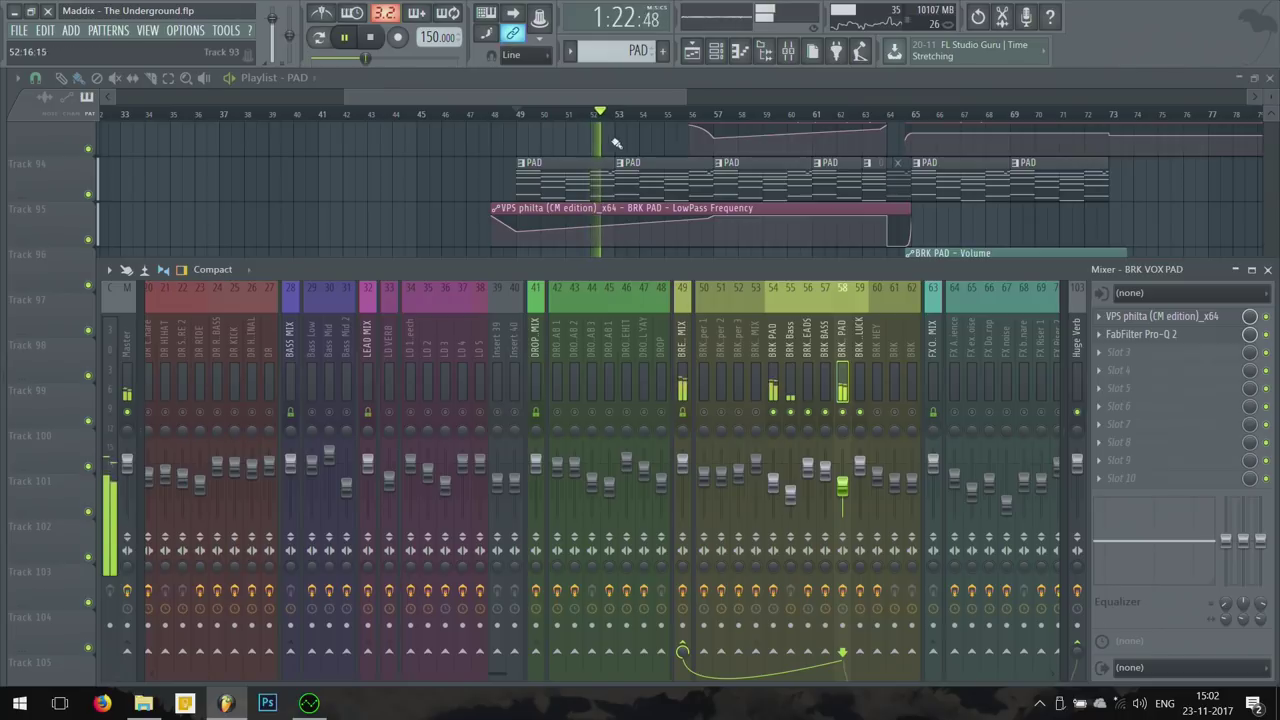
Step: Examine the riser, impact, effect and break pattern clips around bars 49 to 65 across the playlist tracks
key("F9")
scroll(742, 385, "down", 10)
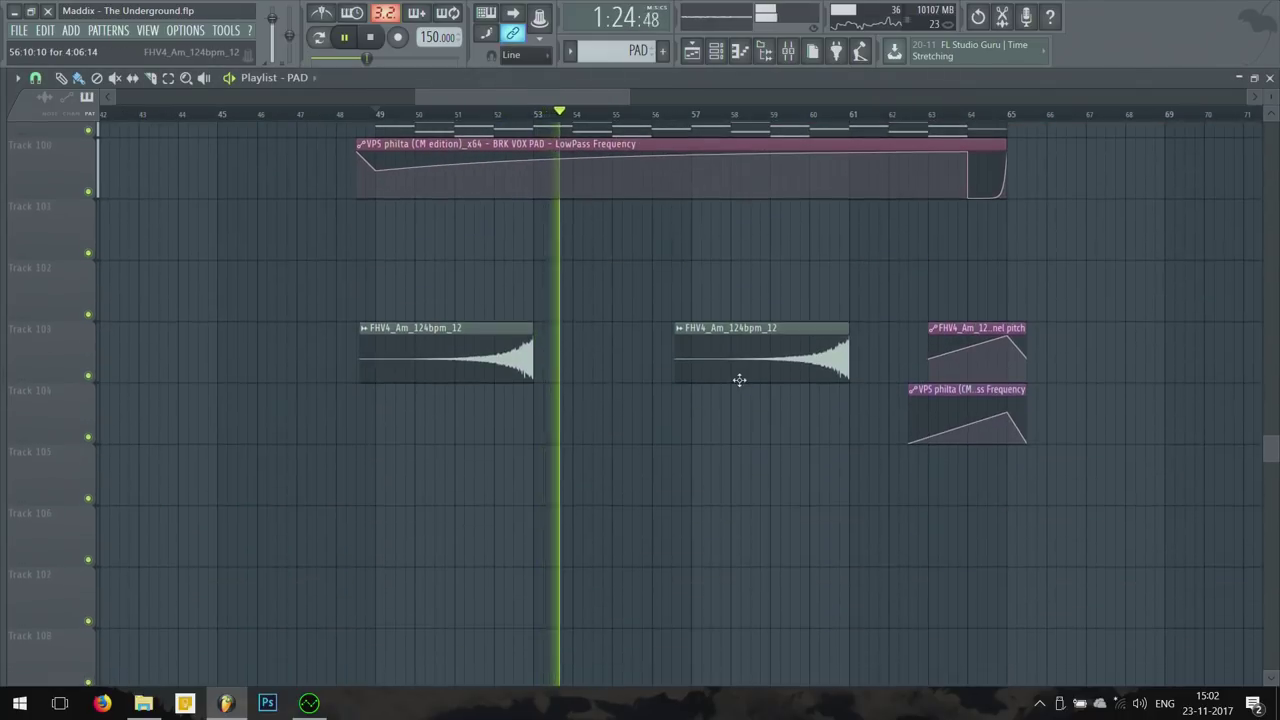
scroll(692, 340, "down", 5)
scroll(696, 341, "up", 5)
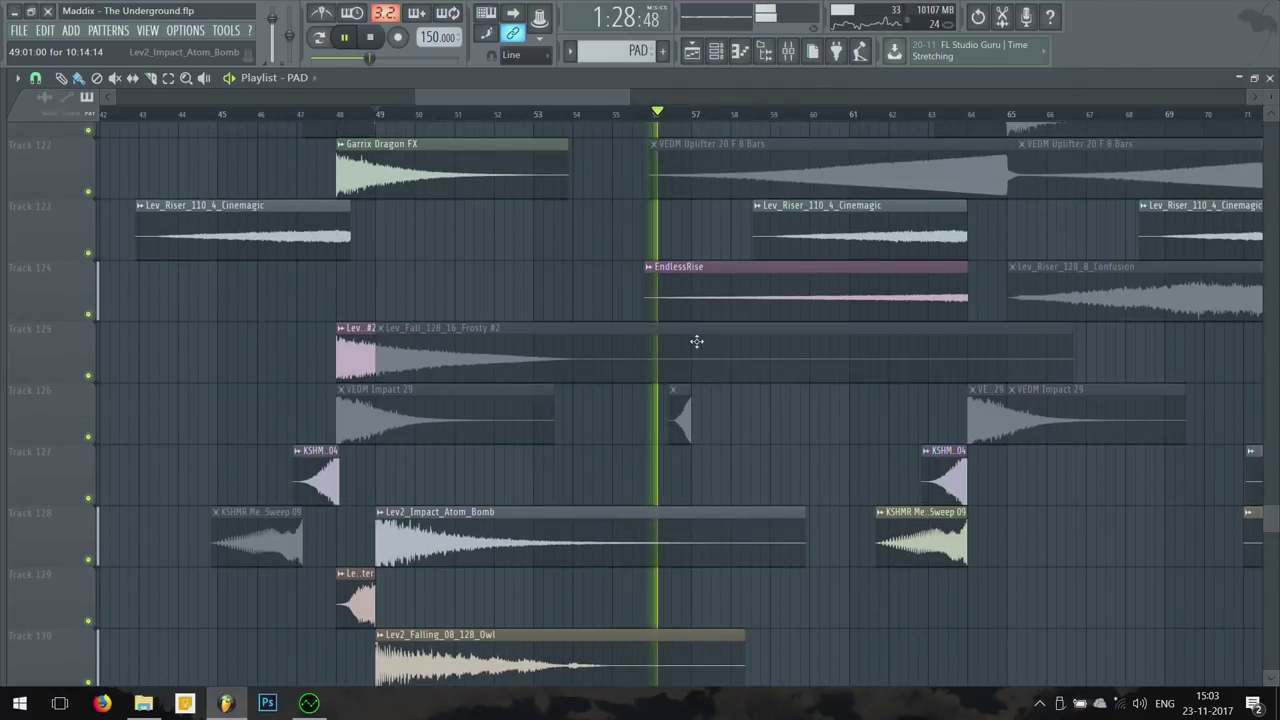
scroll(697, 341, "down", 1)
scroll(696, 341, "up", 11)
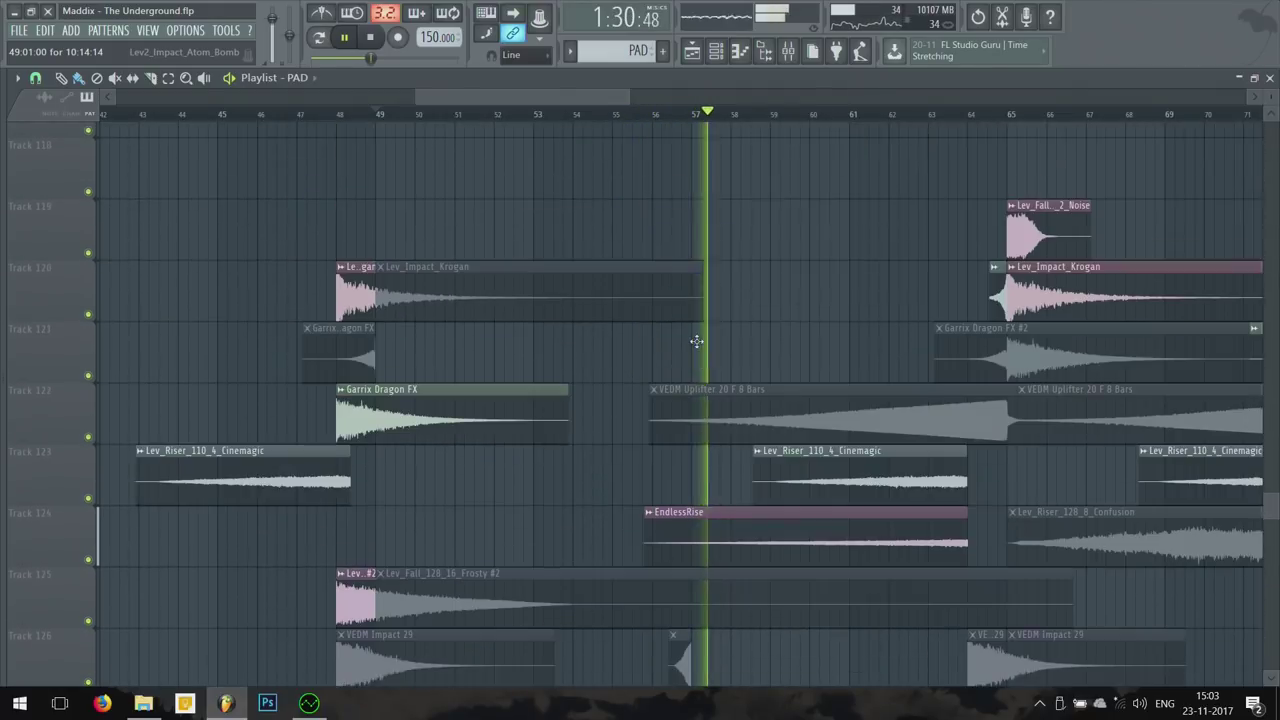
scroll(720, 337, "up", 3)
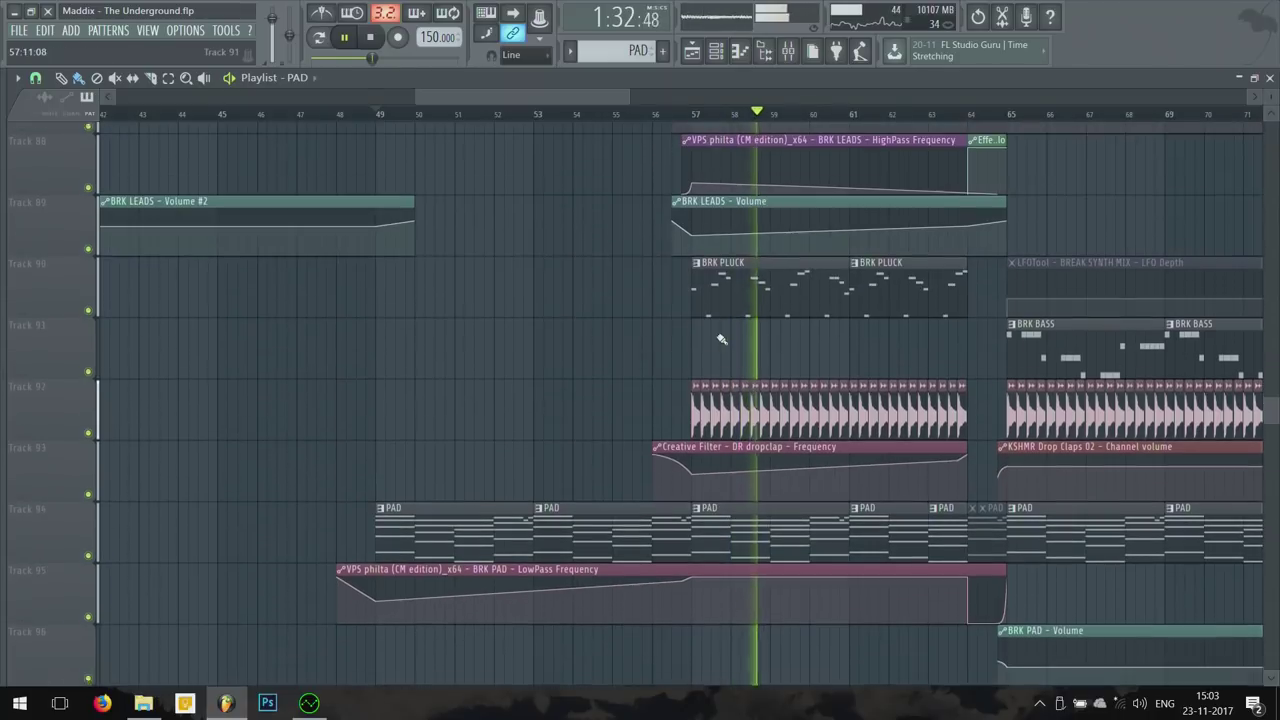
scroll(720, 343, "down", 2)
scroll(730, 357, "up", 3)
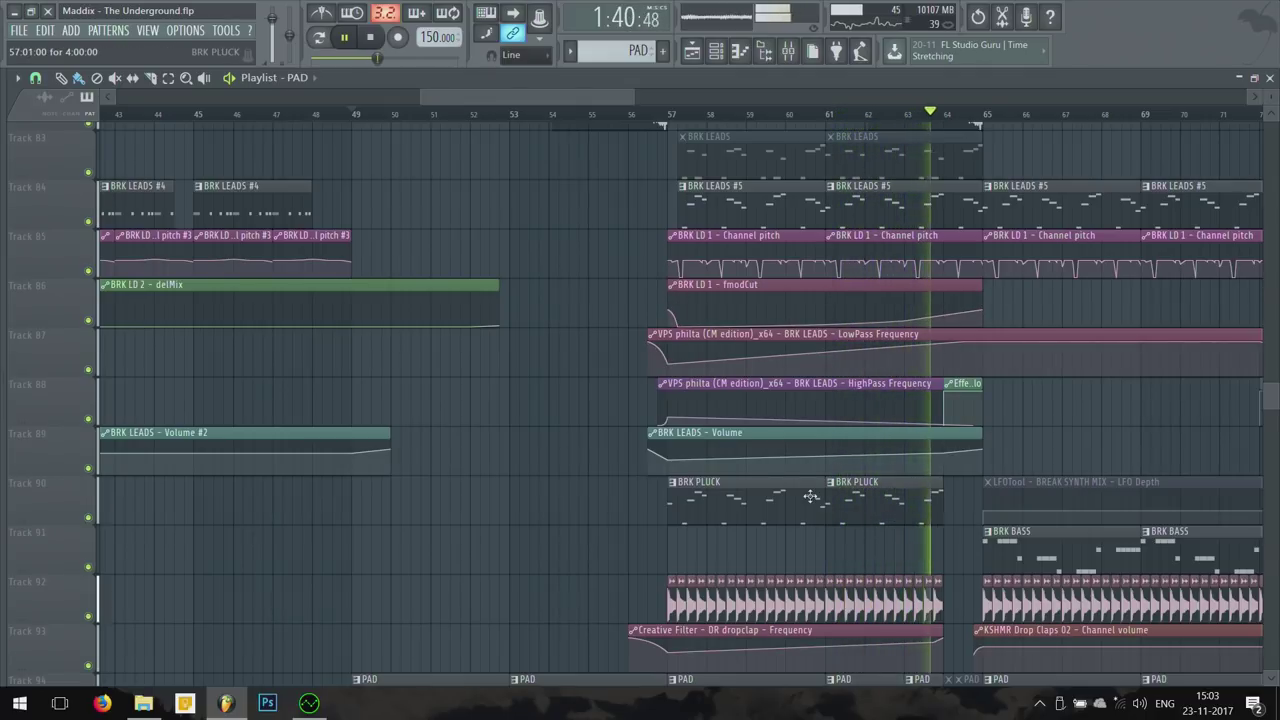
Step: Play the break from bar 57, solo the BRK PLUCK clips together with Track 91, and restore all playlist tracks
key("space")
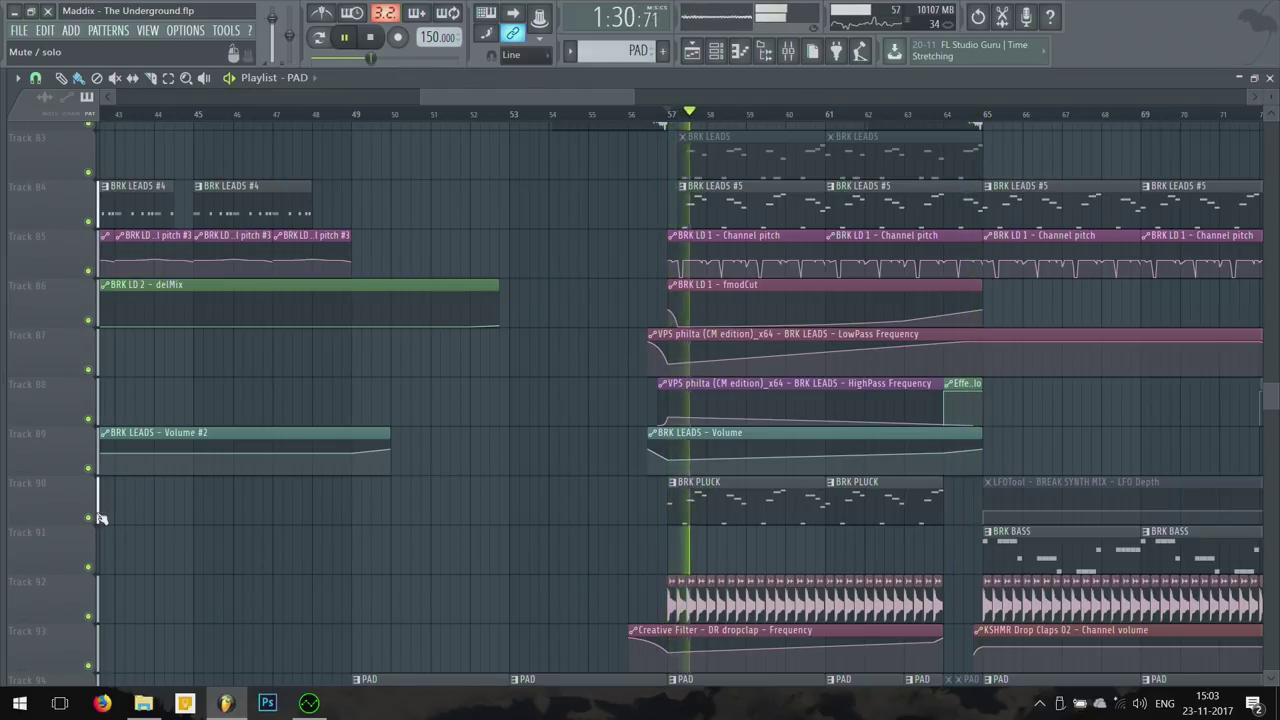
left_click(89, 518, "ctrl")
left_click(89, 568)
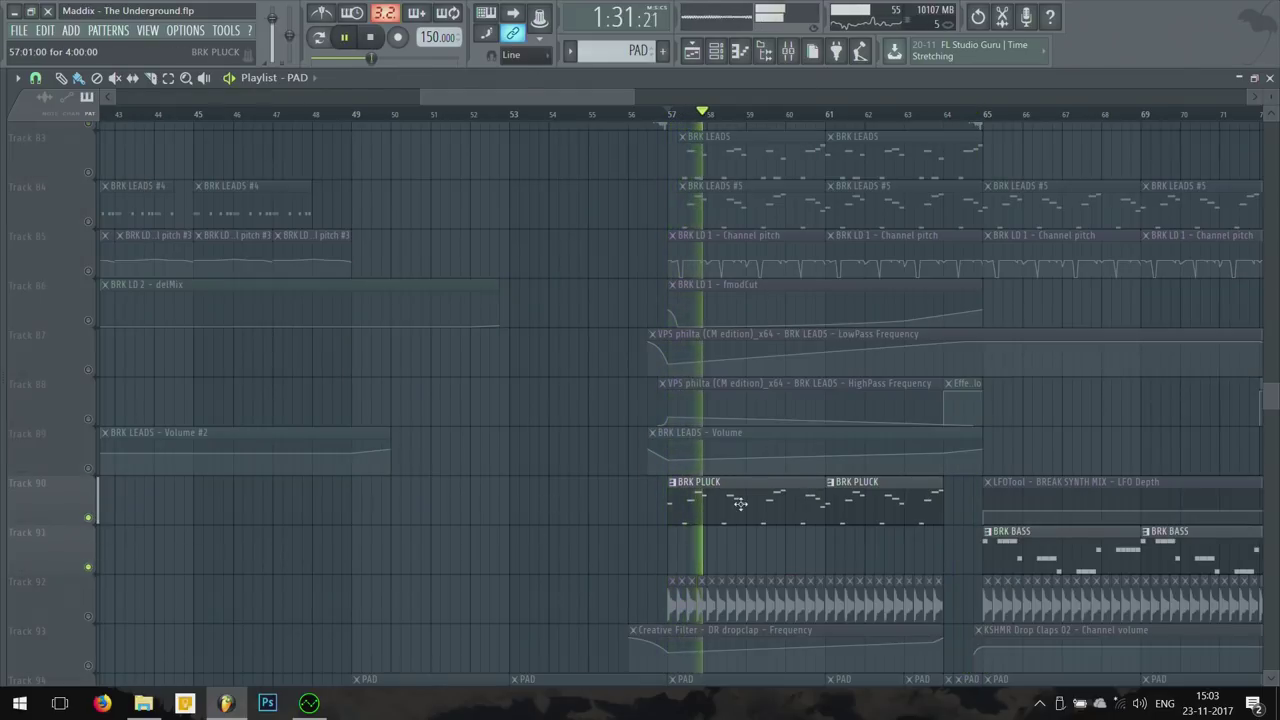
left_click(89, 518, "ctrl")
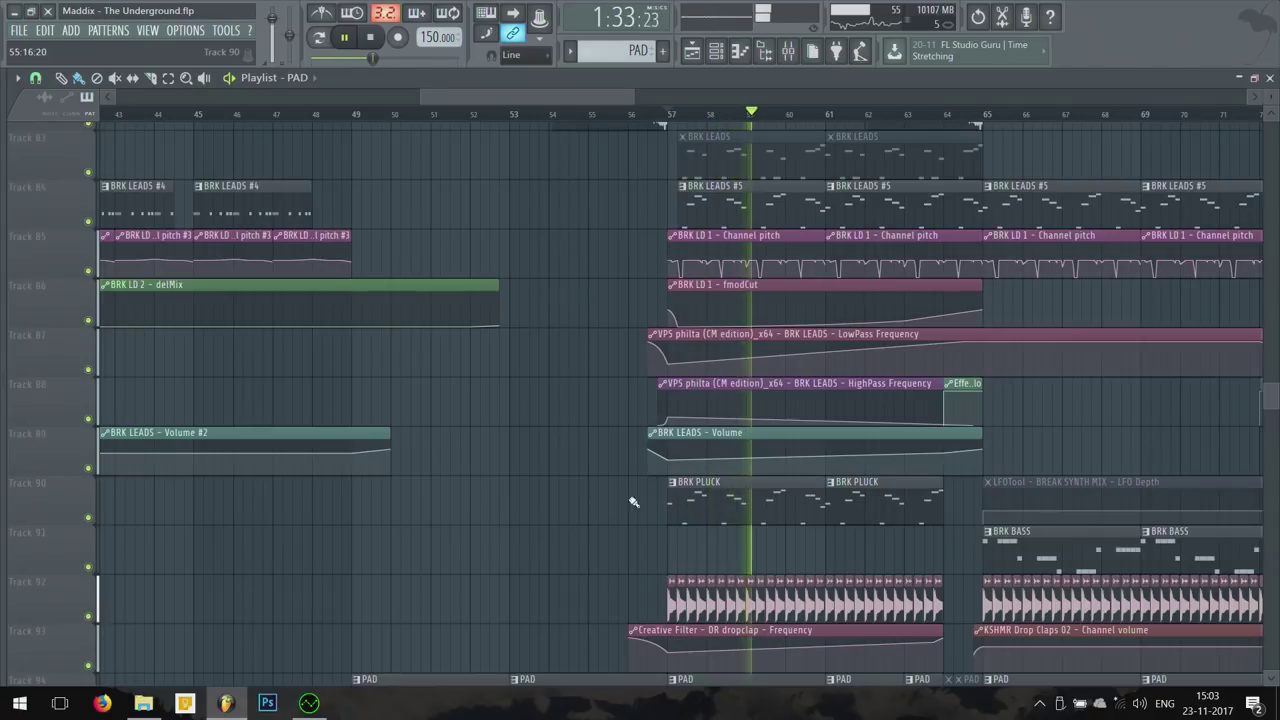
Step: Open the BRK PLUCK pattern, locate its channel and mixer track, and inspect its FabFilter Pro-Q 2 equalizer curve
double_click(737, 508)
key("F7")
key("F6")
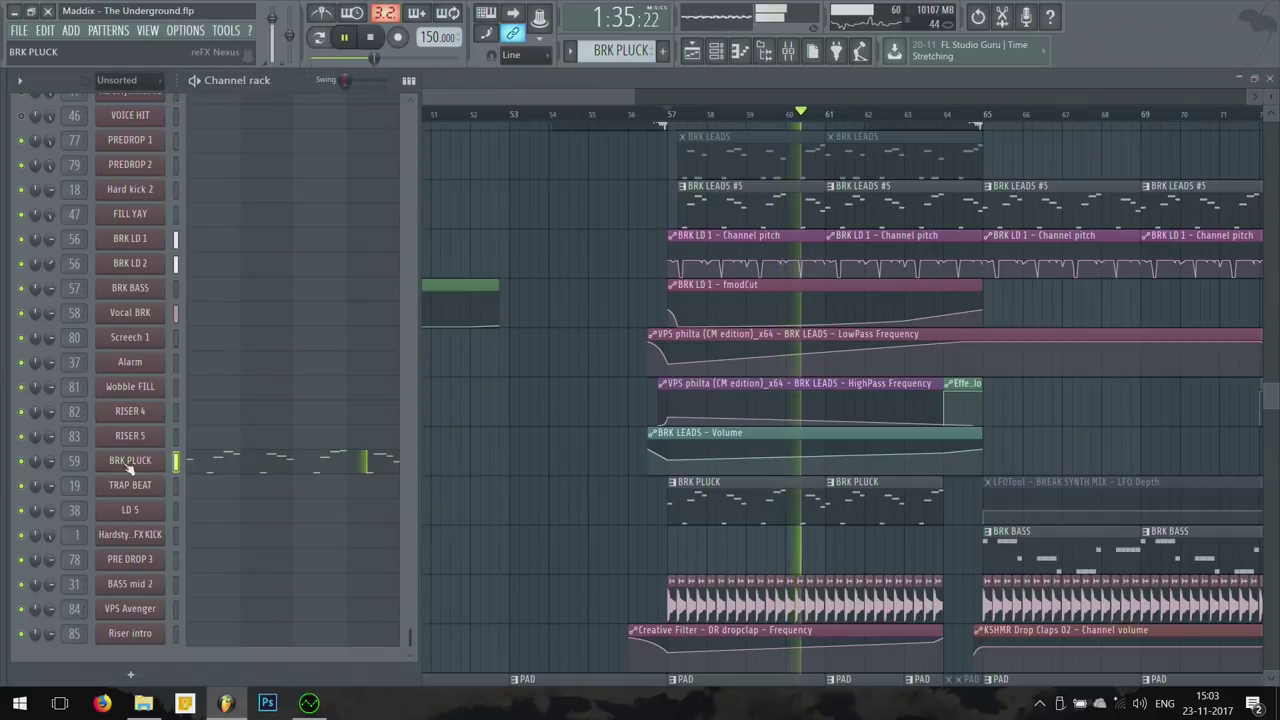
double_click(75, 460)
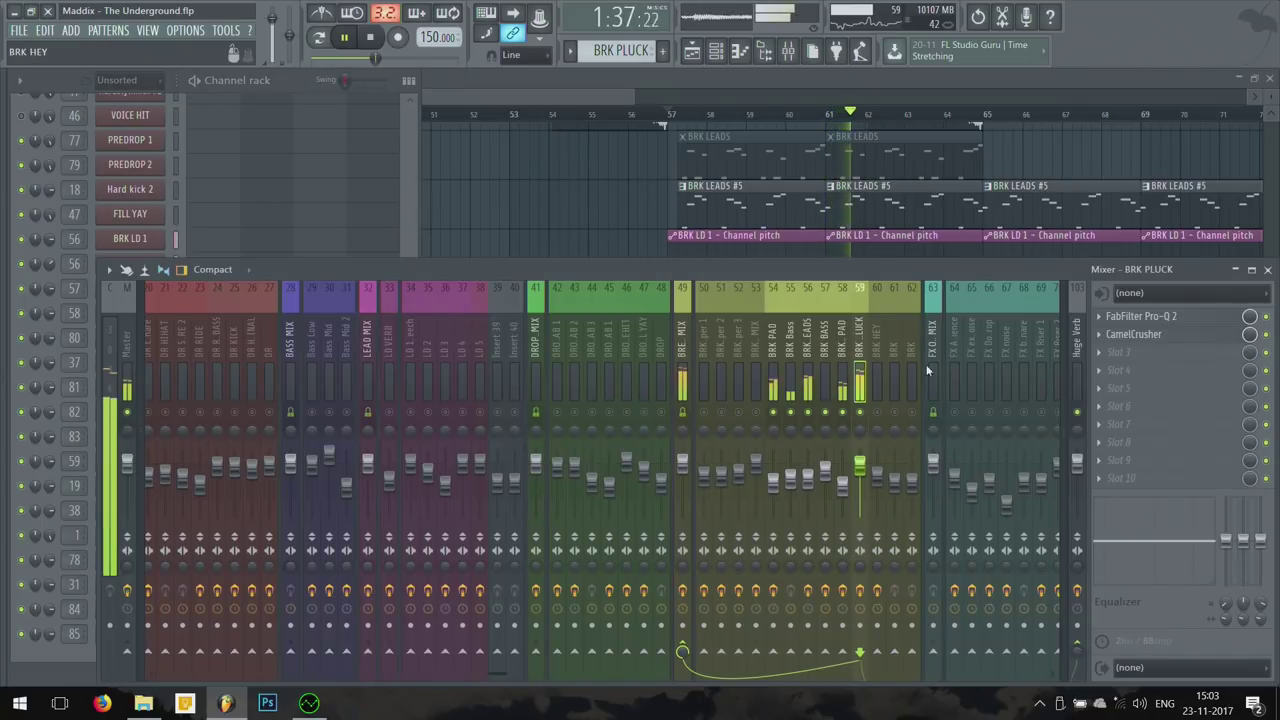
left_click(1133, 318)
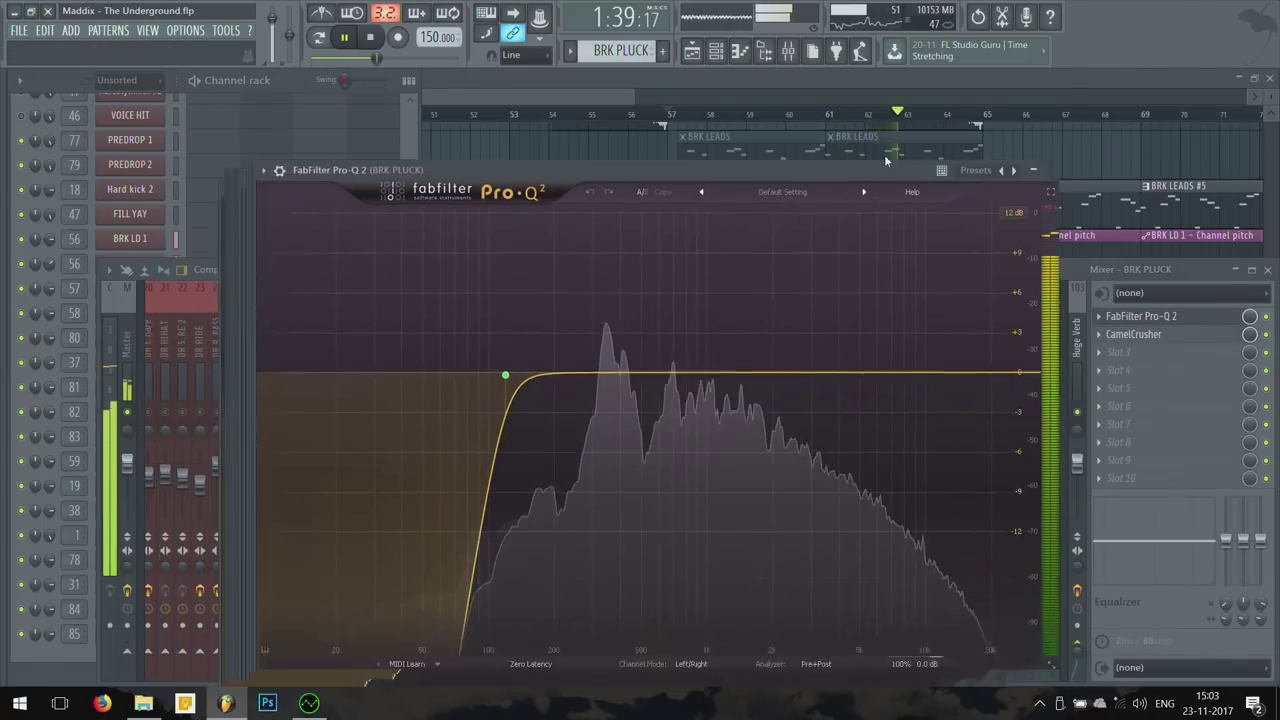
left_click(1100, 318)
Step: Stop playback in the playlist and toggle the solo state of the break tracks in the mixer
key("F5")
scroll(1022, 388, "up", 3)
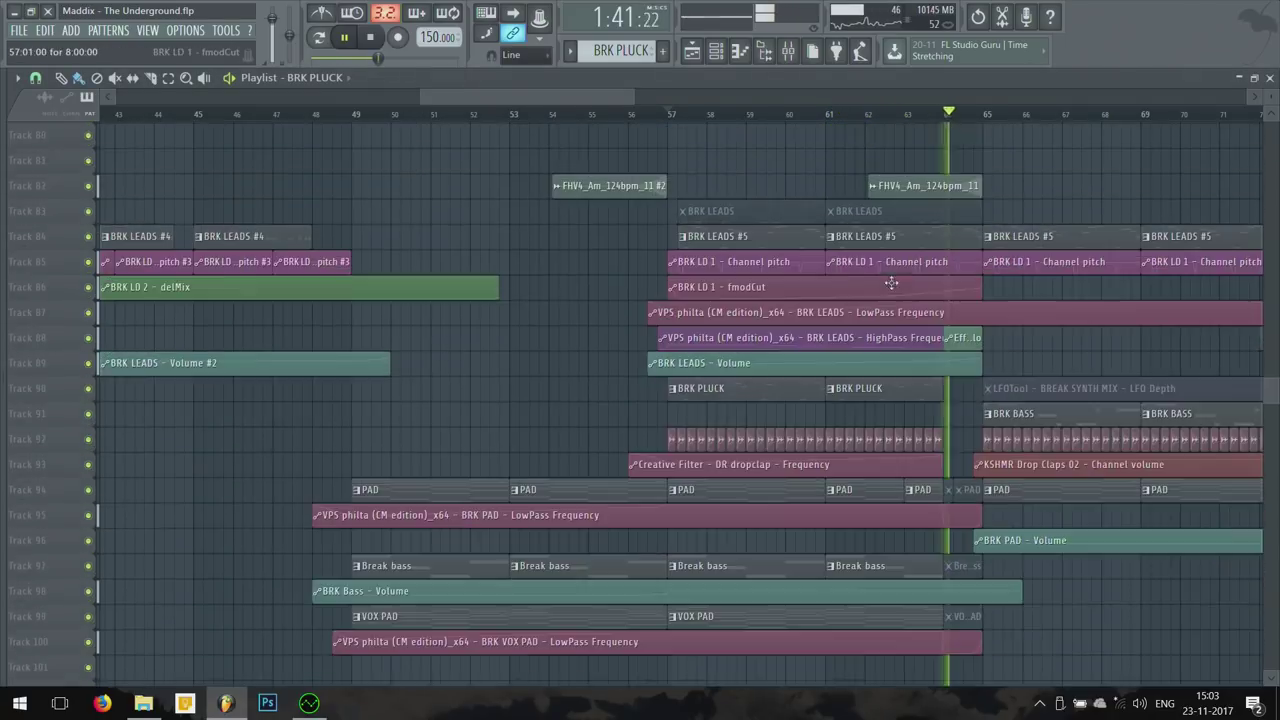
key("space")
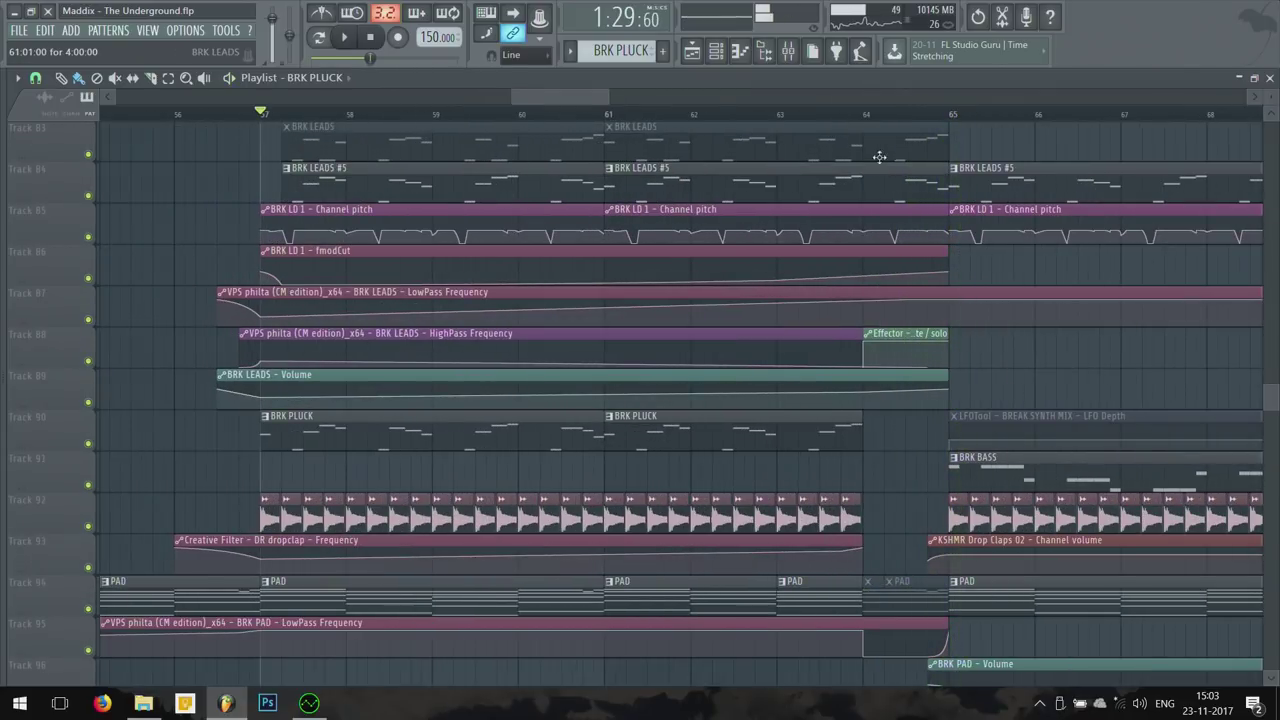
key("F9")
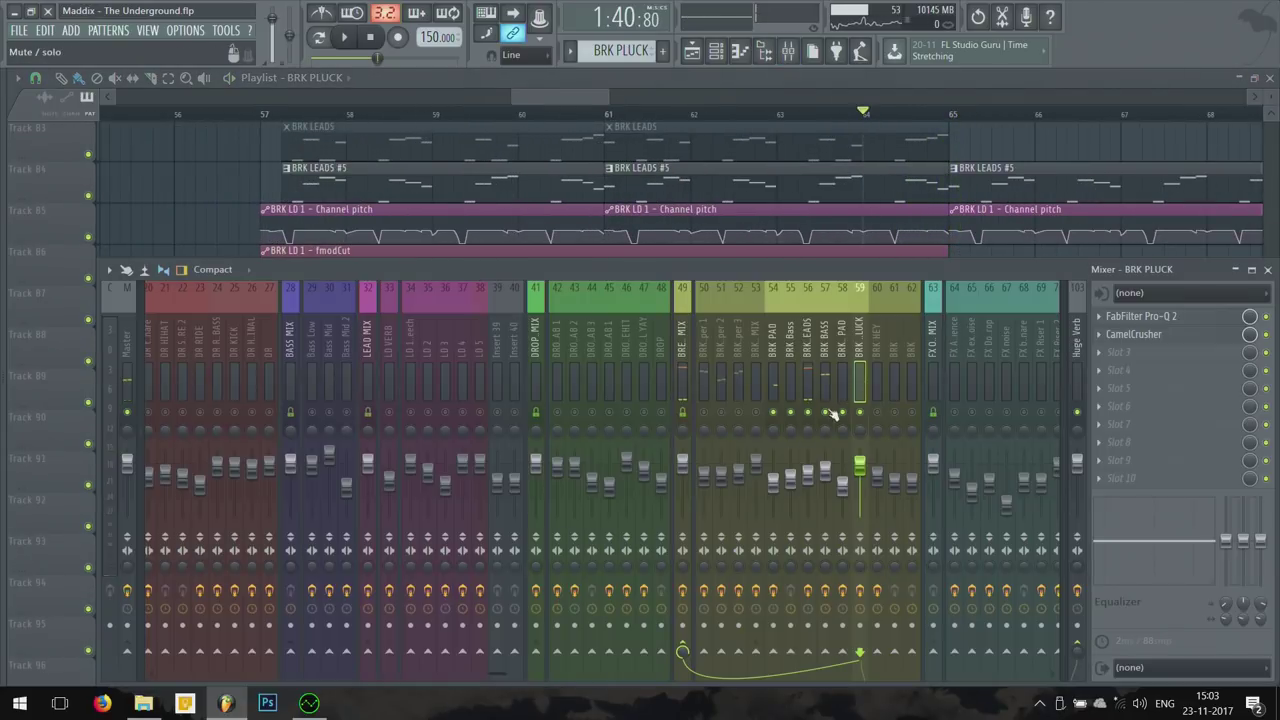
right_click(873, 416)
key("F9")
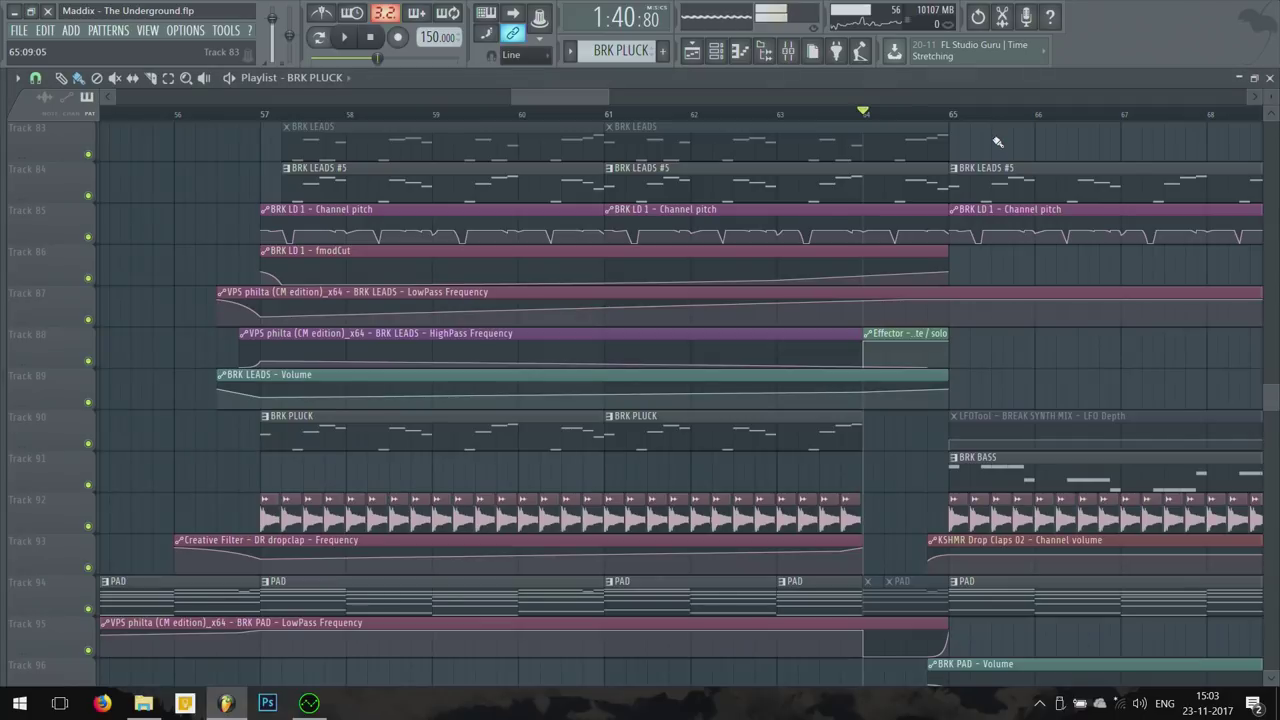
Step: Check the Effector automation clip at bar 64, open the BRK LEADS #5 pattern, and show its channels in the channel rack
scroll(907, 265, "up", 2)
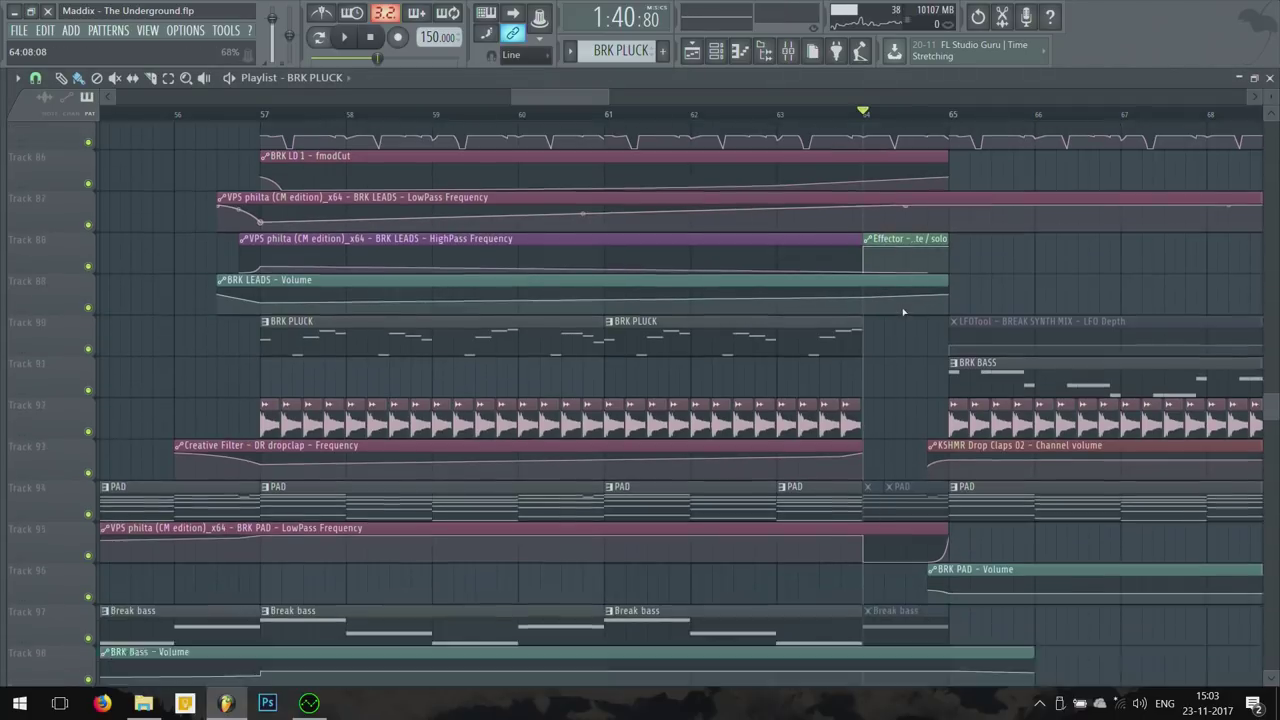
scroll(907, 265, "down", 2)
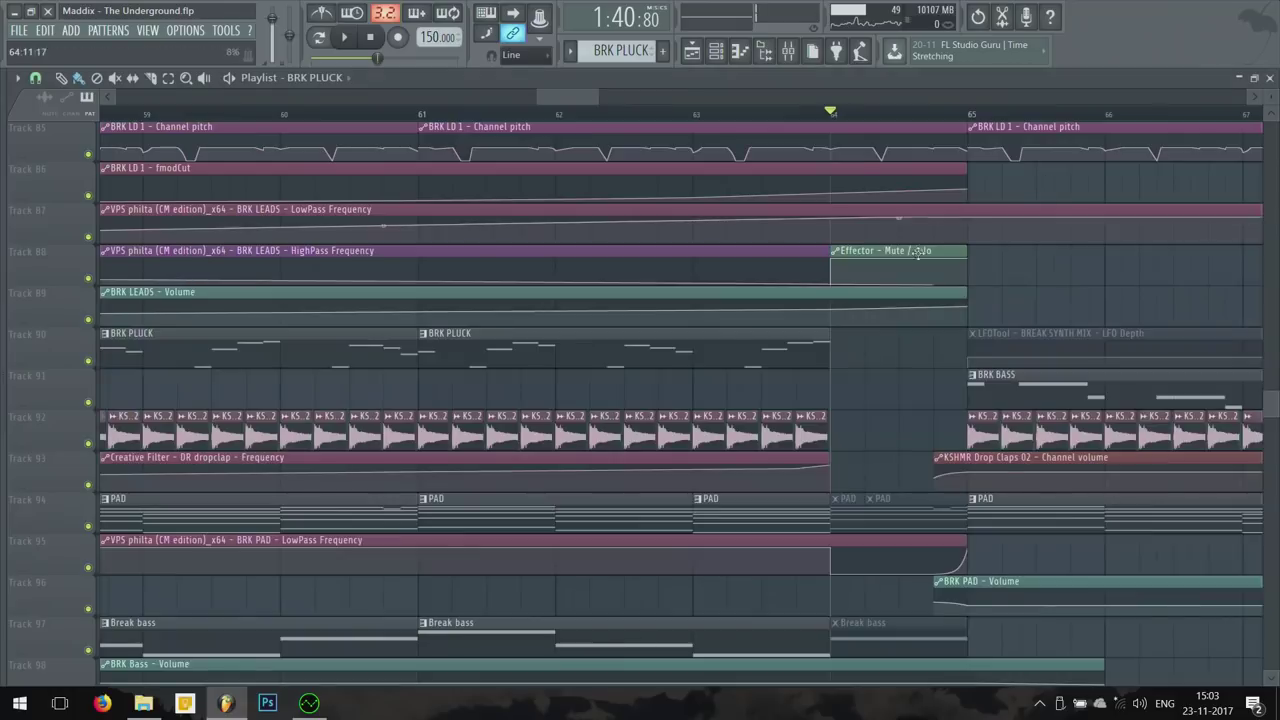
scroll(904, 265, "up", 4)
double_click(904, 265)
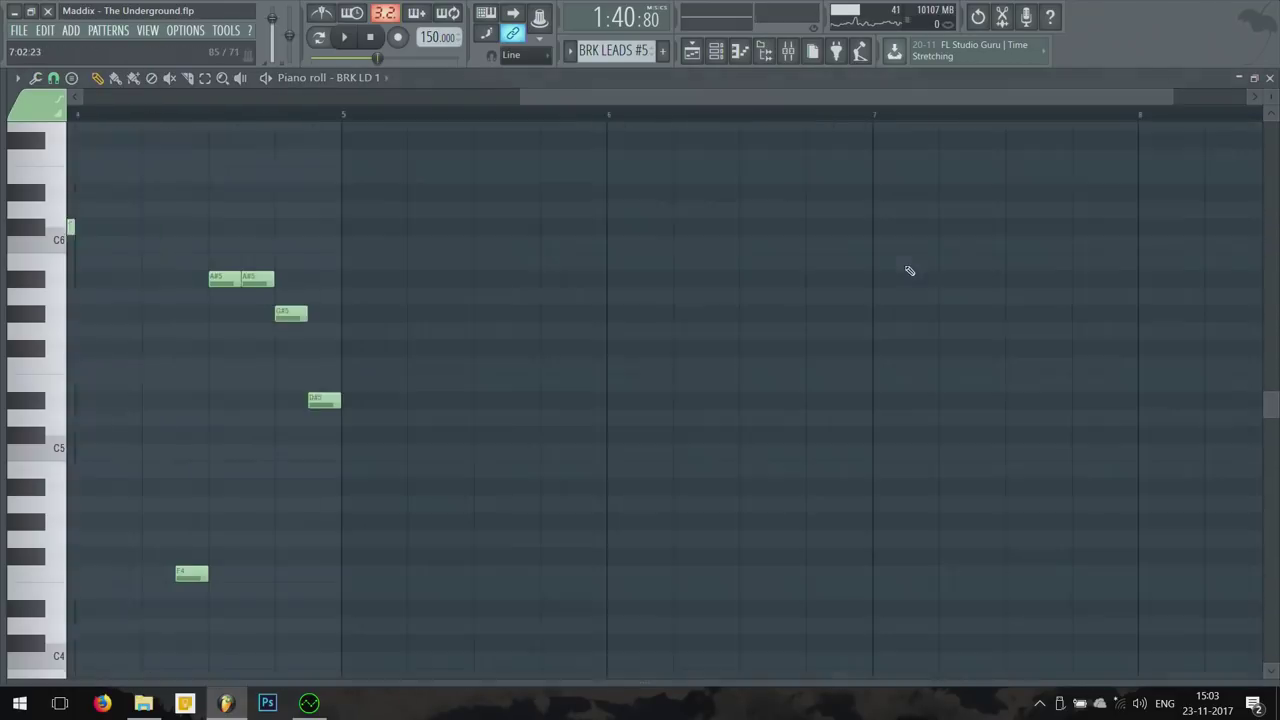
key("F7")
key("F6")
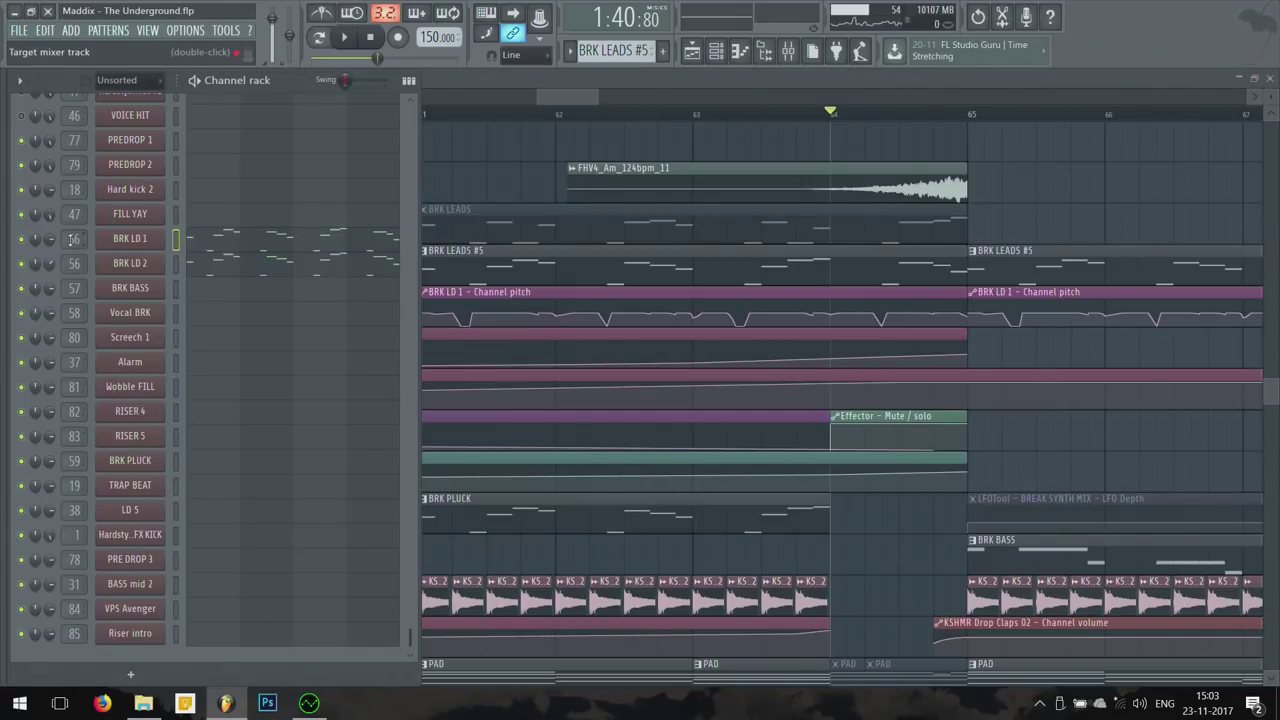
Step: Go to the BRK LEADS mixer track, play from bar 64, and open its Effector plugin, moving the window aside
double_click(72, 239)
key("space")
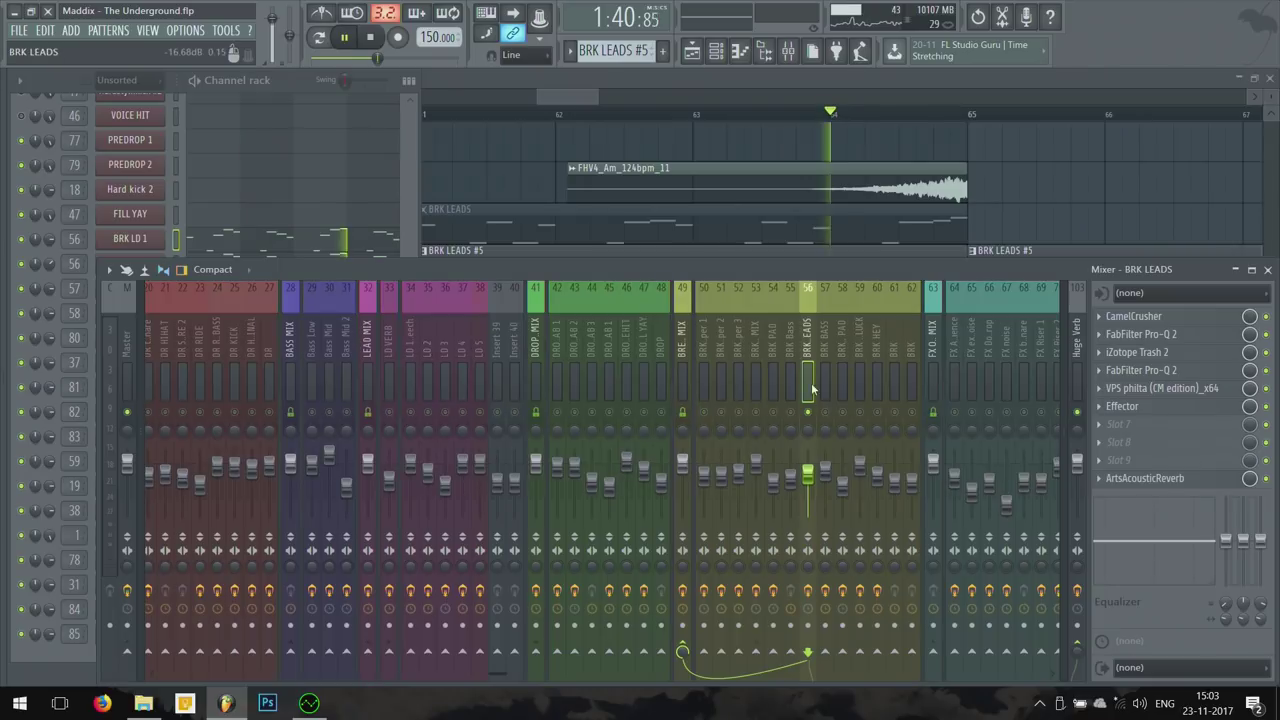
left_click(1147, 407)
left_click_drag(269, 250, 700, 163)
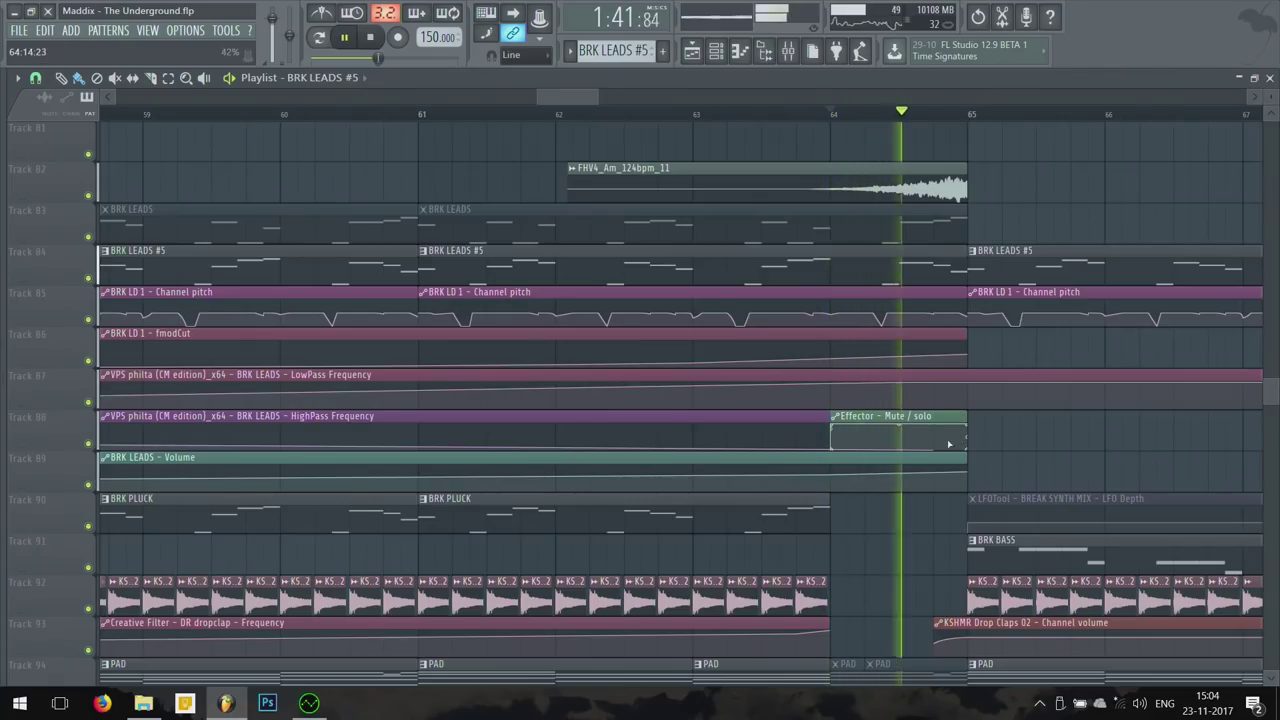
Step: Stop playback, check the BRK LEADS mixer track, and examine the playlist clips of the break from bar 57 to bar 73
key("space")
key("F9")
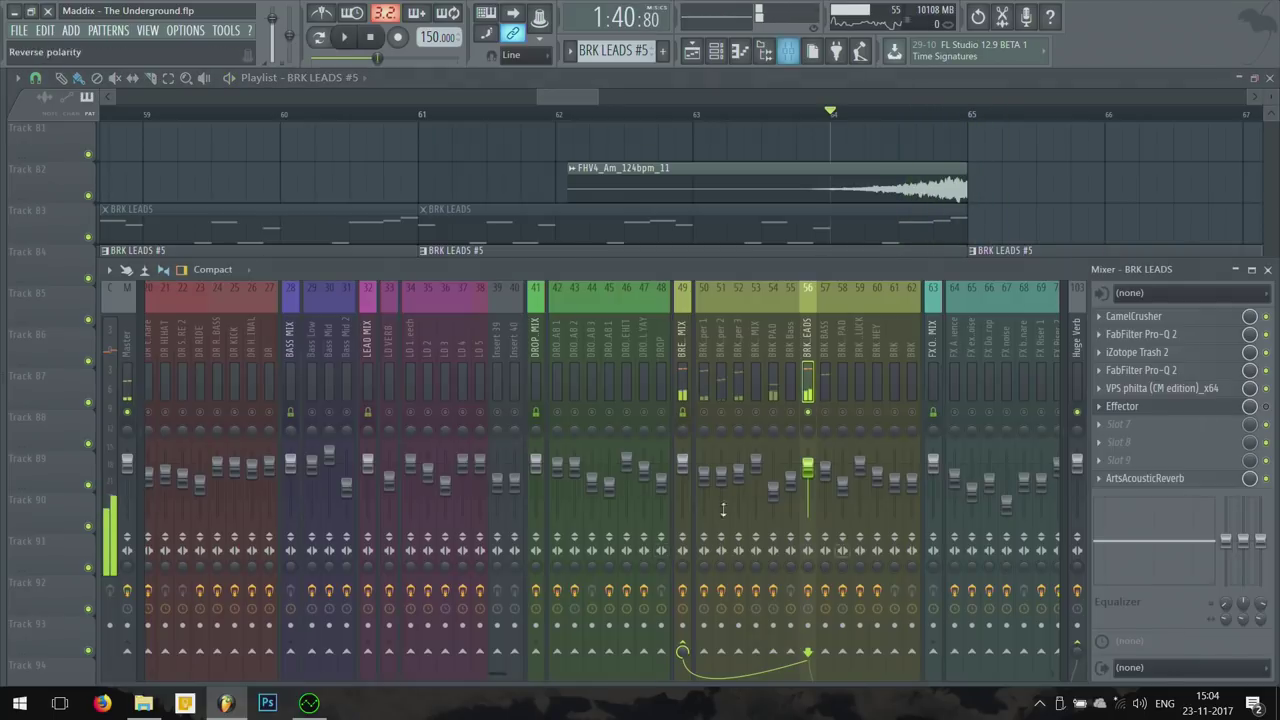
key("F9")
scroll(1090, 420, "down", 5)
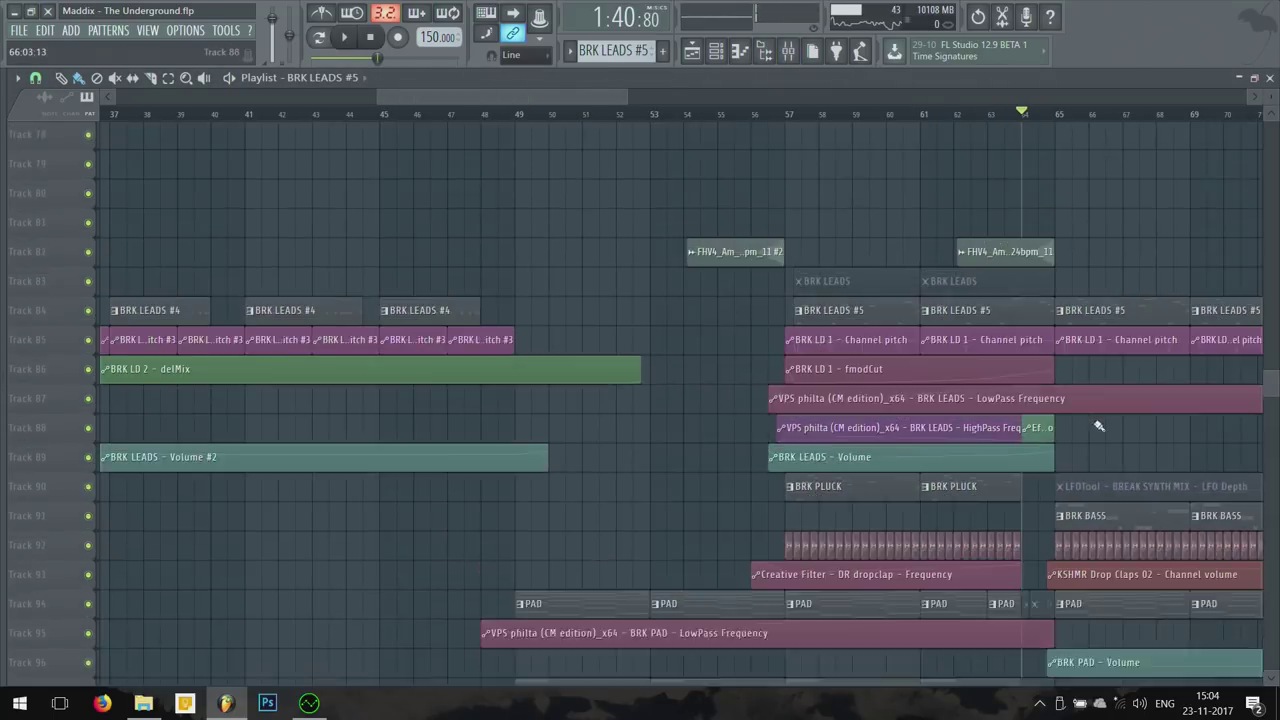
scroll(1140, 562, "down", 3)
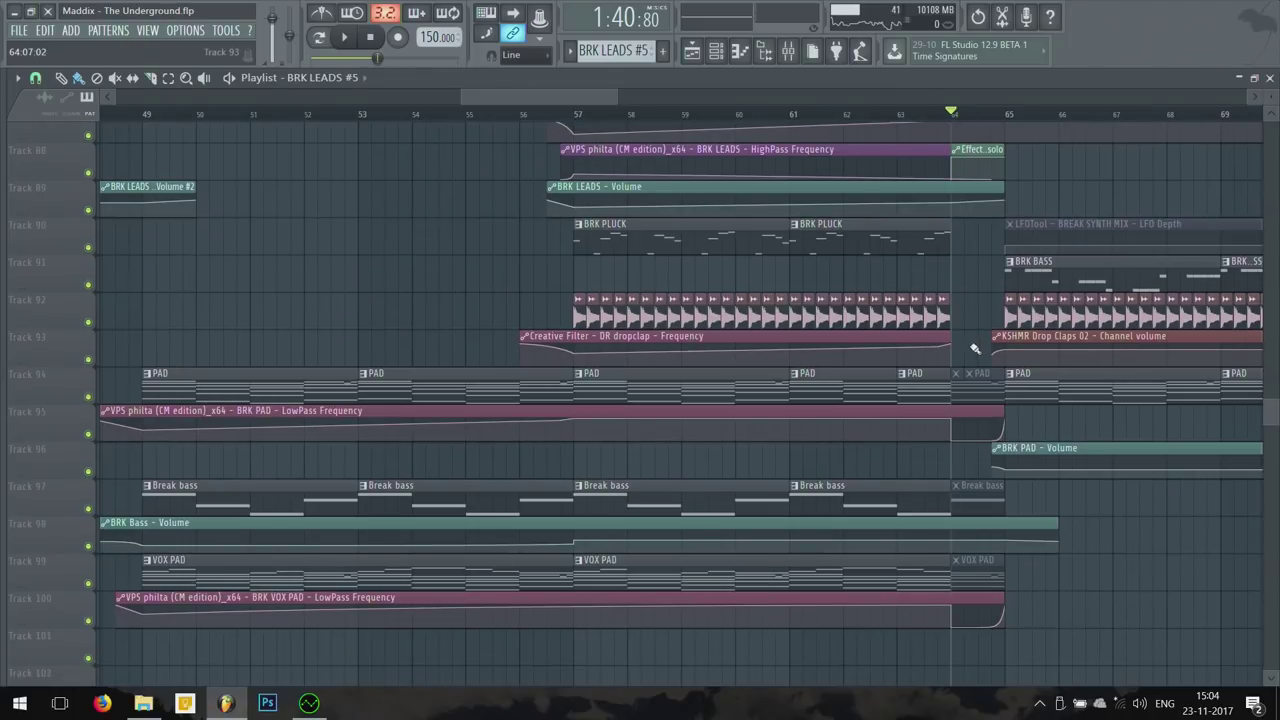
scroll(537, 300, "right", 5)
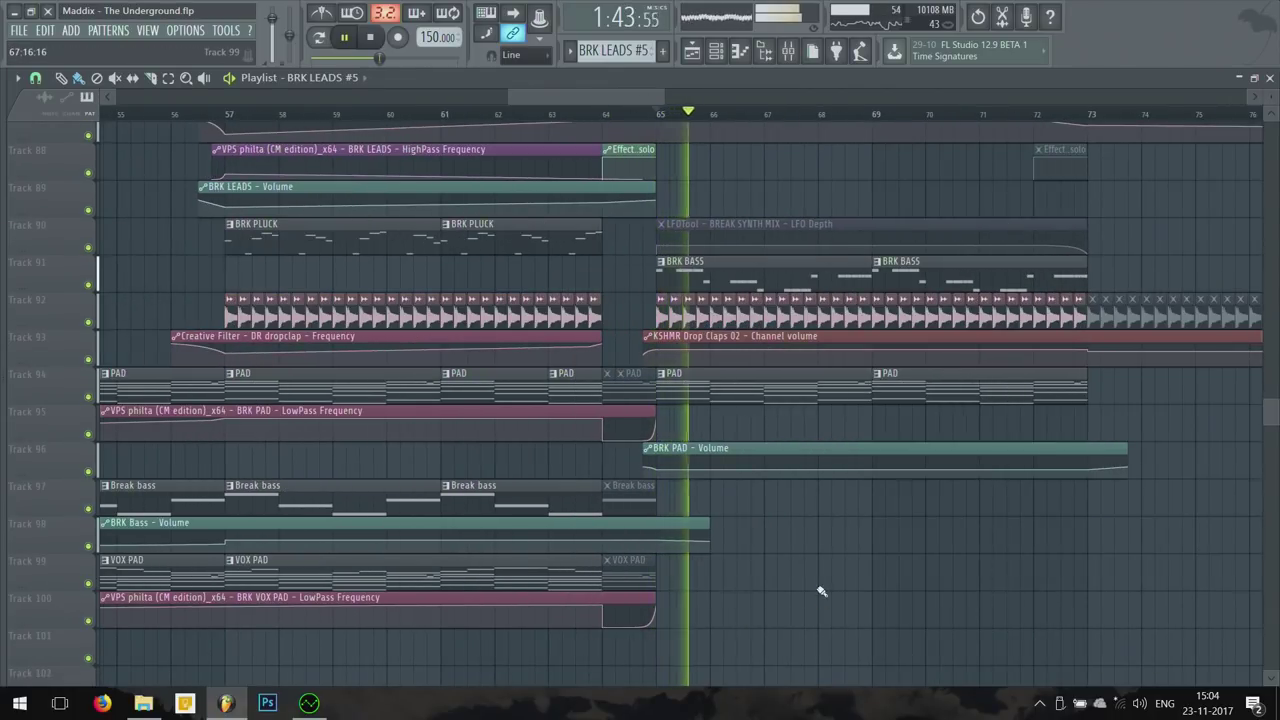
scroll(818, 591, "up", 5)
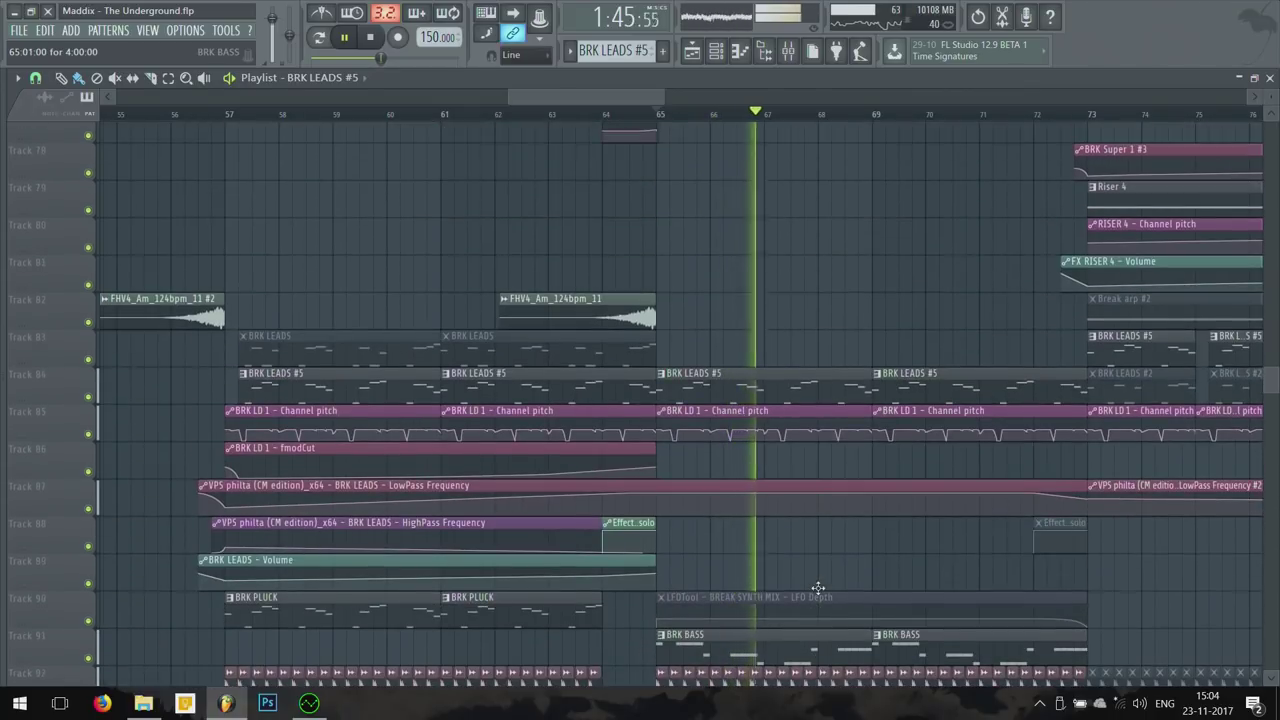
Step: Open the BRK BASS pattern's notes from the playlist and show its channel in the channel rack
scroll(818, 591, "down", 2)
double_click(791, 503)
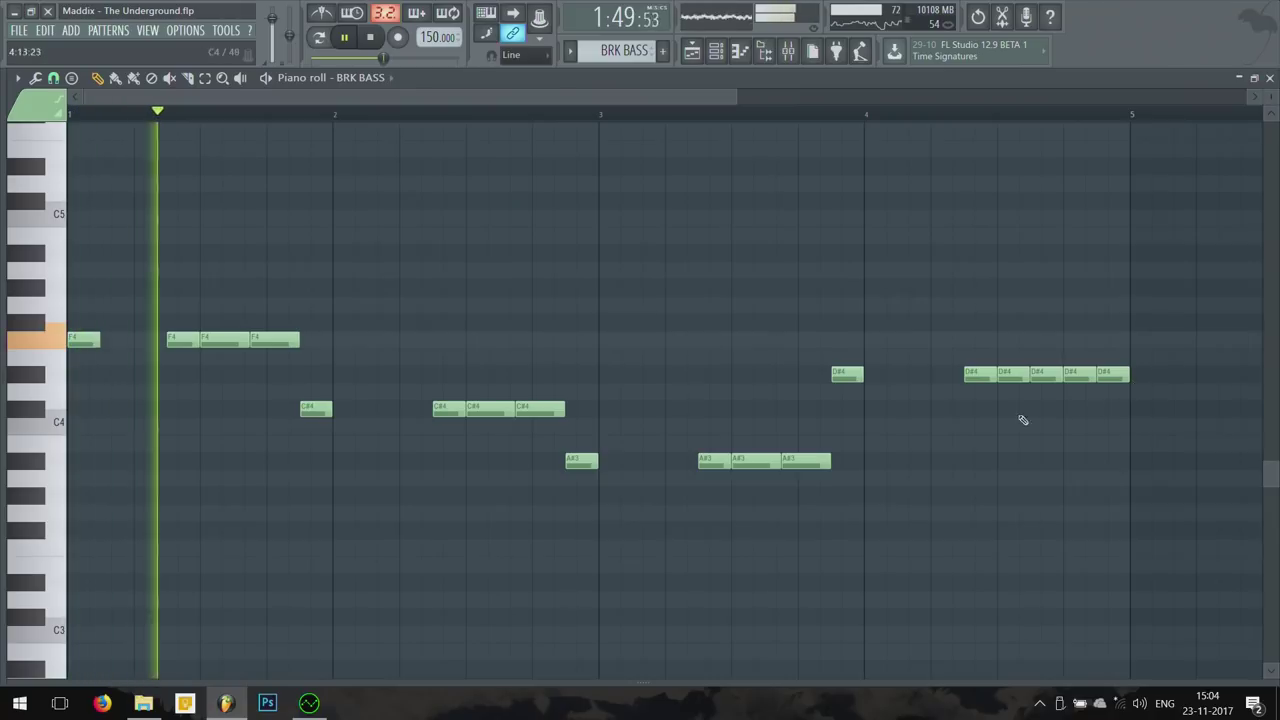
key("F7")
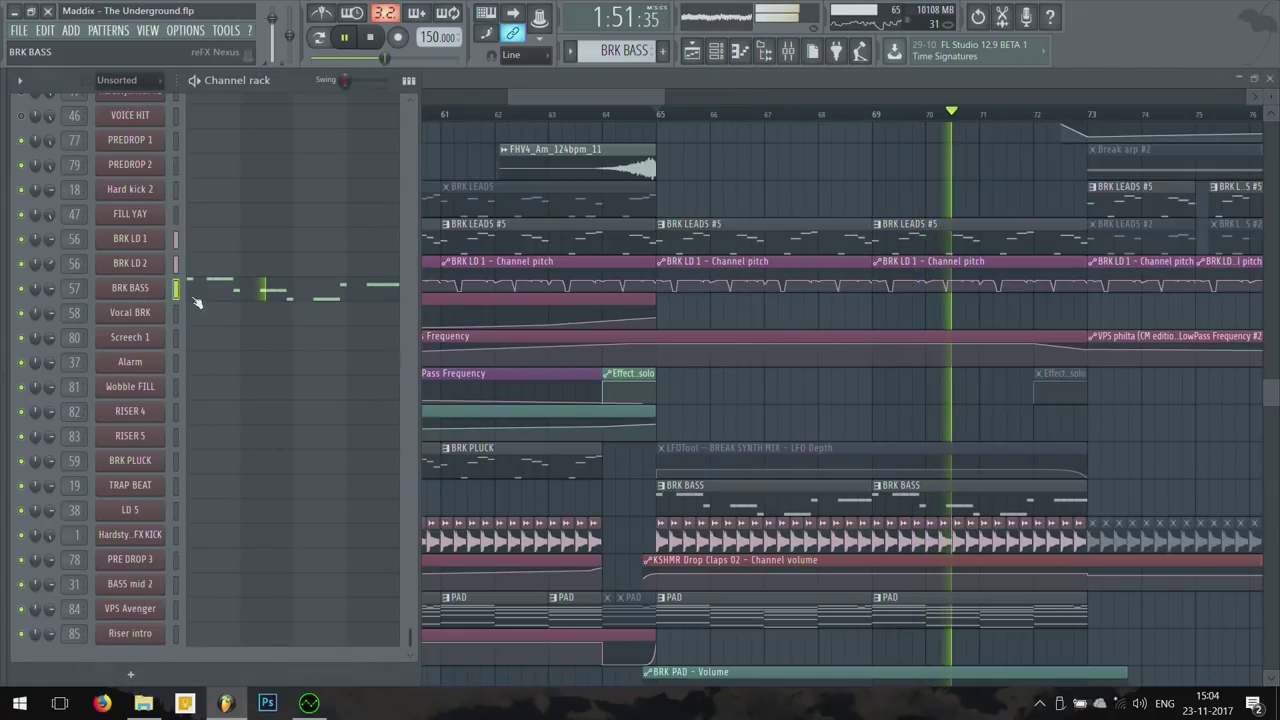
Step: Open the BRK BASS channel's Nexus plugin, and the FabFilter Pro-Q 2 on its mixer track
left_click(130, 288)
left_click_drag(500, 241, 736, 161)
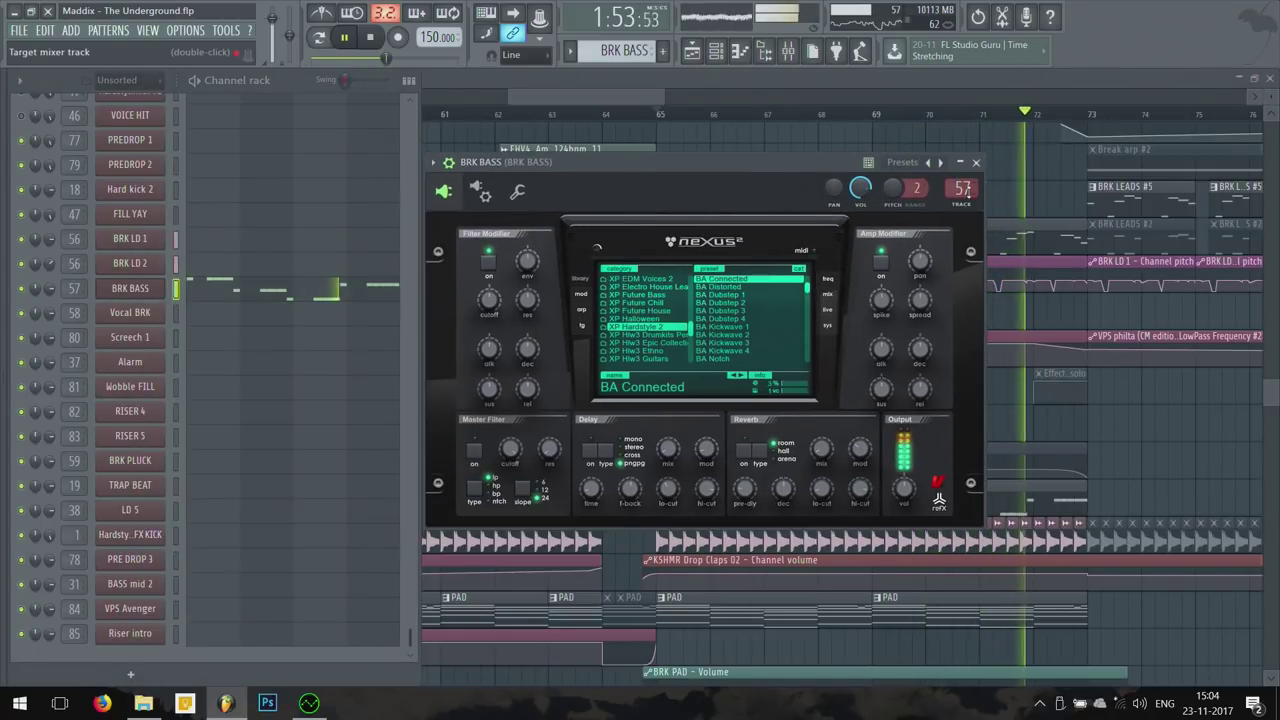
double_click(962, 188)
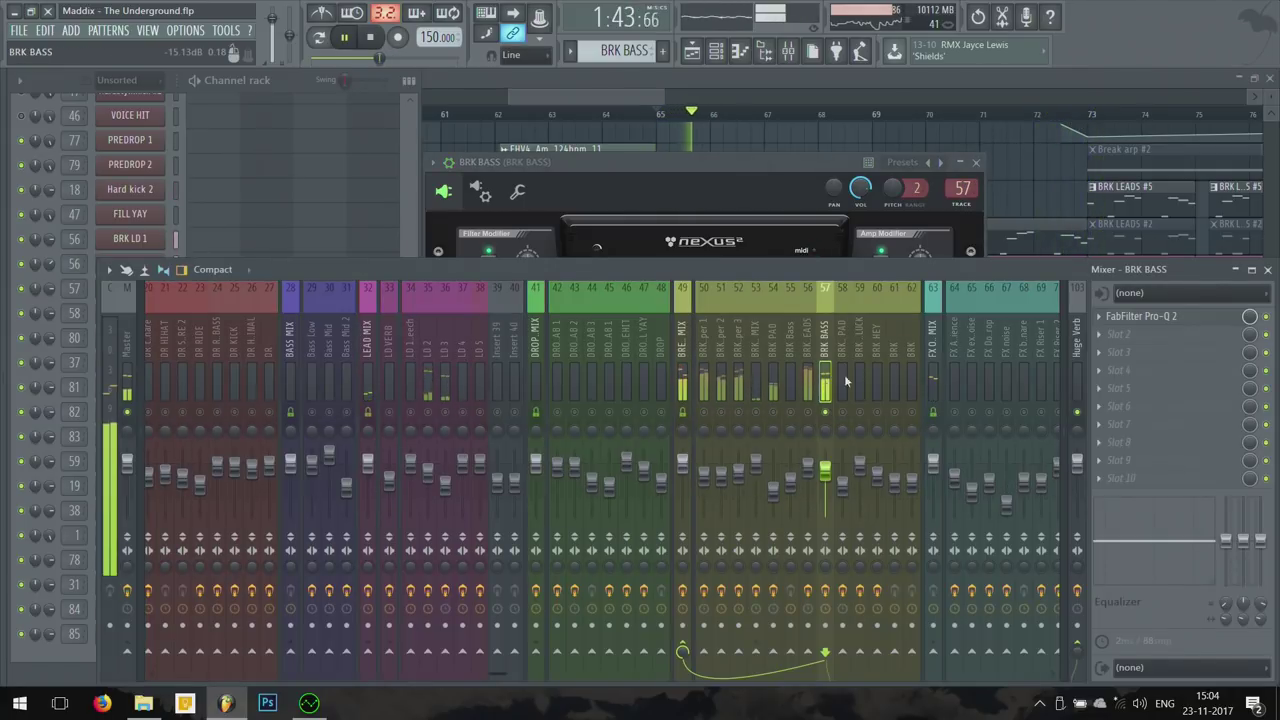
left_click(1172, 322)
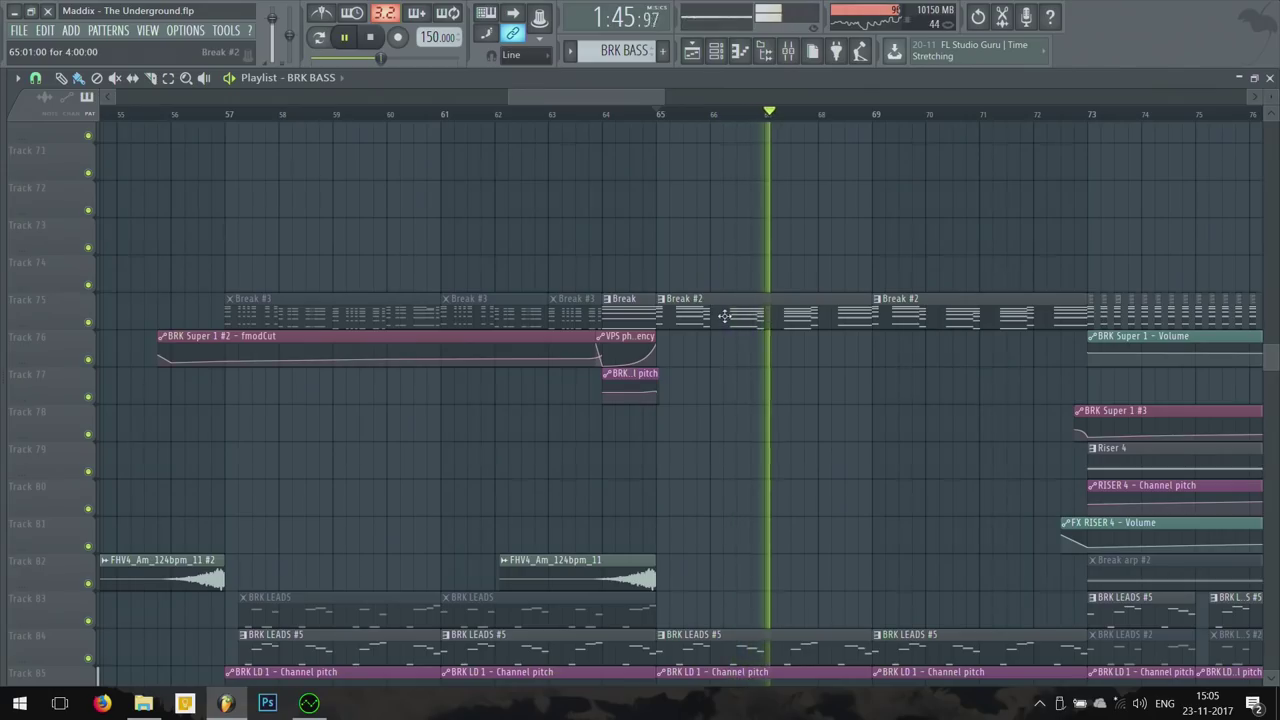
Step: Stop playback and solo playlist track 75 with the Break #2 clips, keeping automation track 76 active
key("space")
left_click(88, 323, "ctrl")
left_click(88, 359)
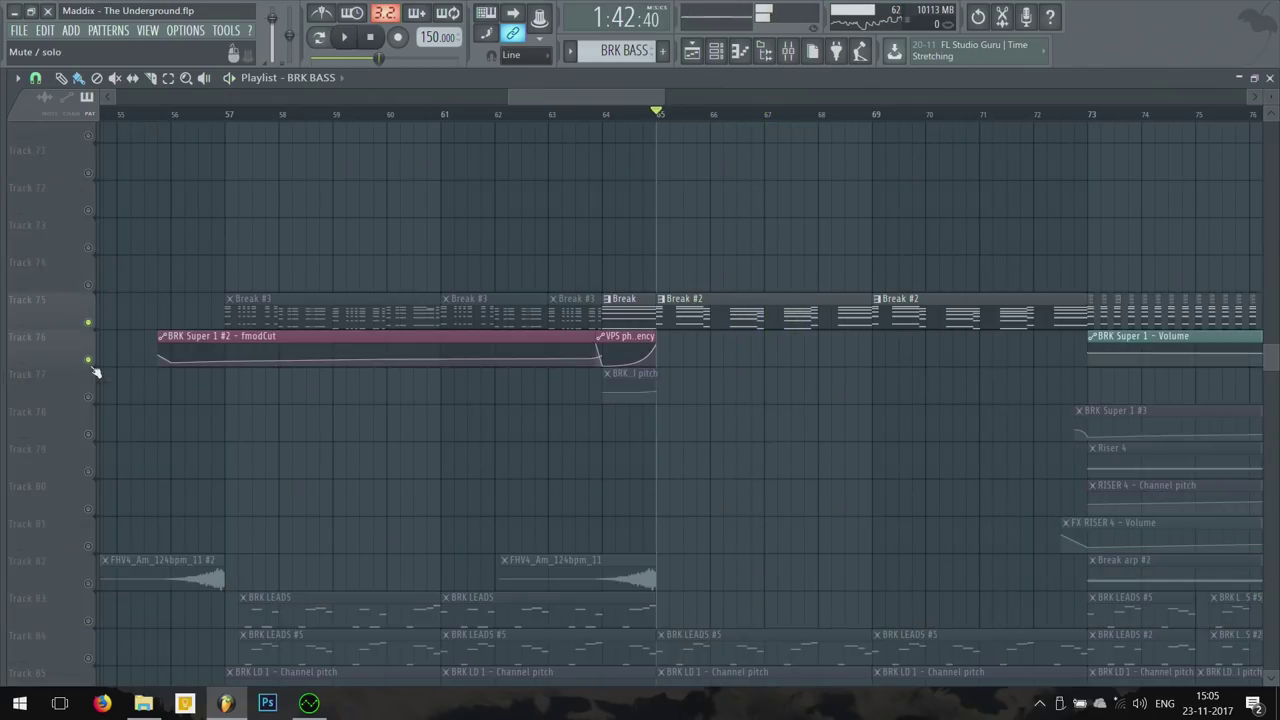
Step: Open the Break #2 pattern's notes and examine its BRK Super and Super channels in the channel rack
double_click(730, 320)
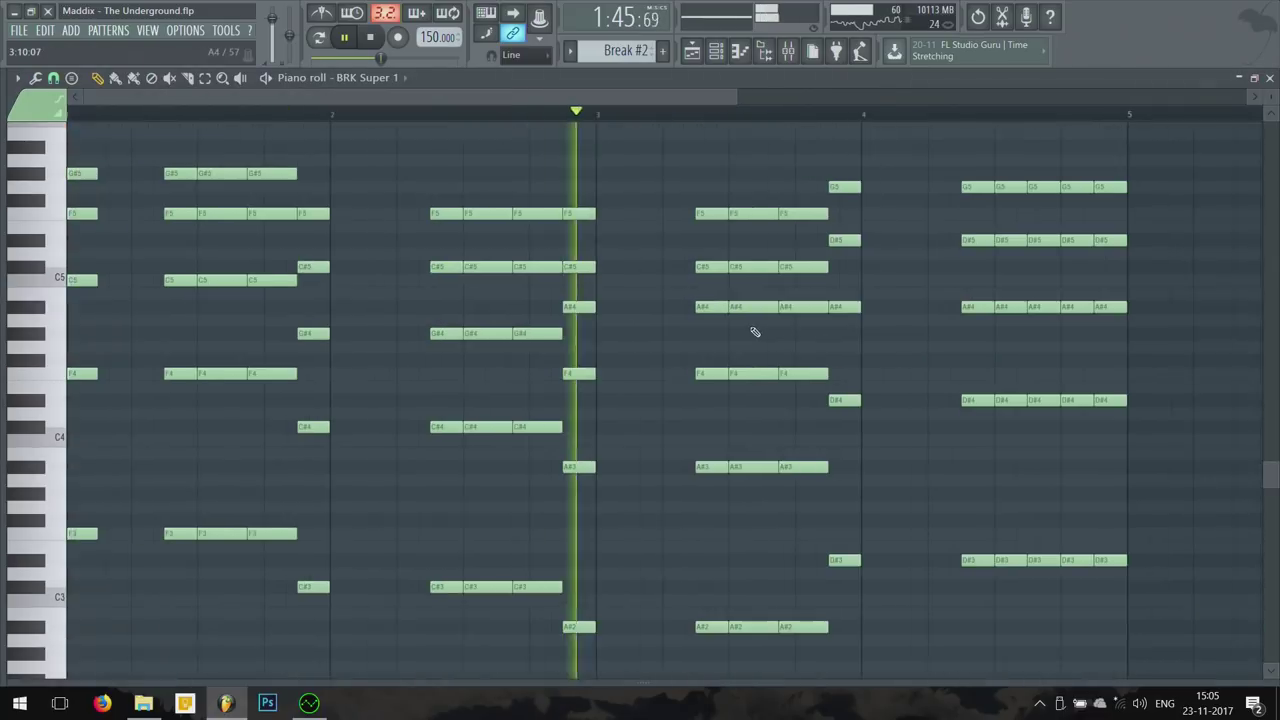
key("F6")
scroll(294, 296, "up", 3)
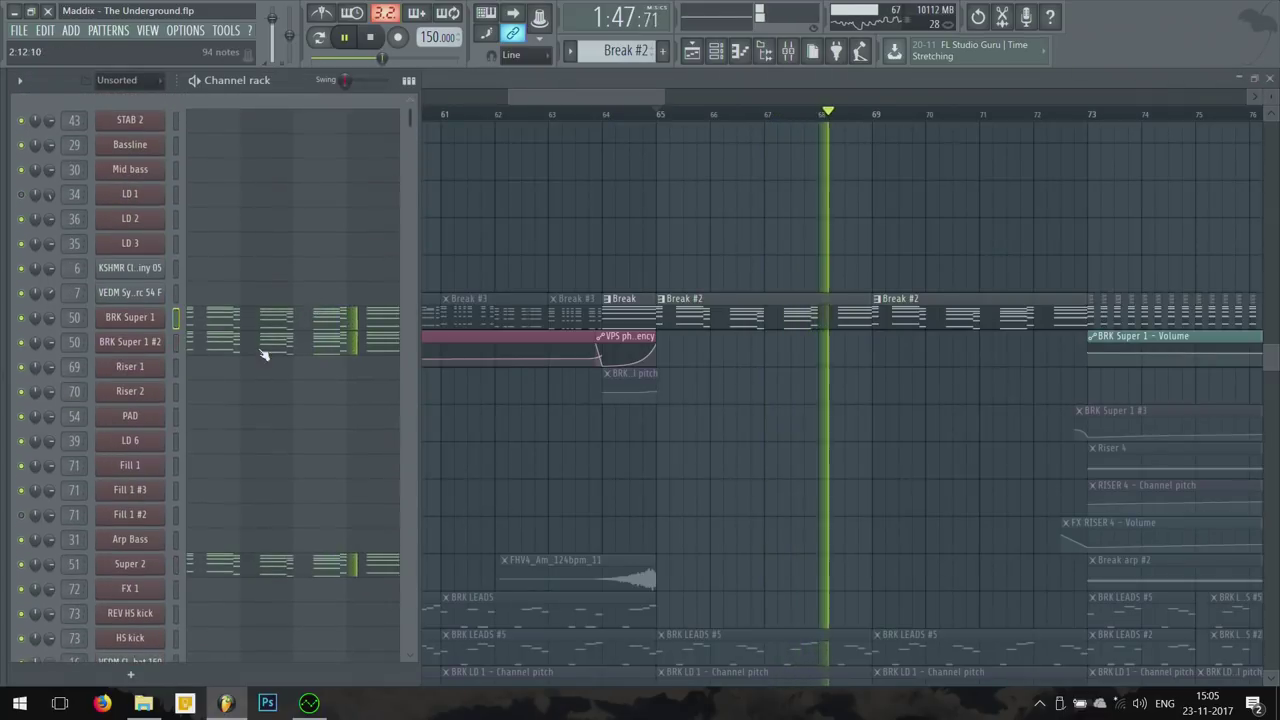
scroll(263, 354, "up", 6)
scroll(240, 357, "down", 3)
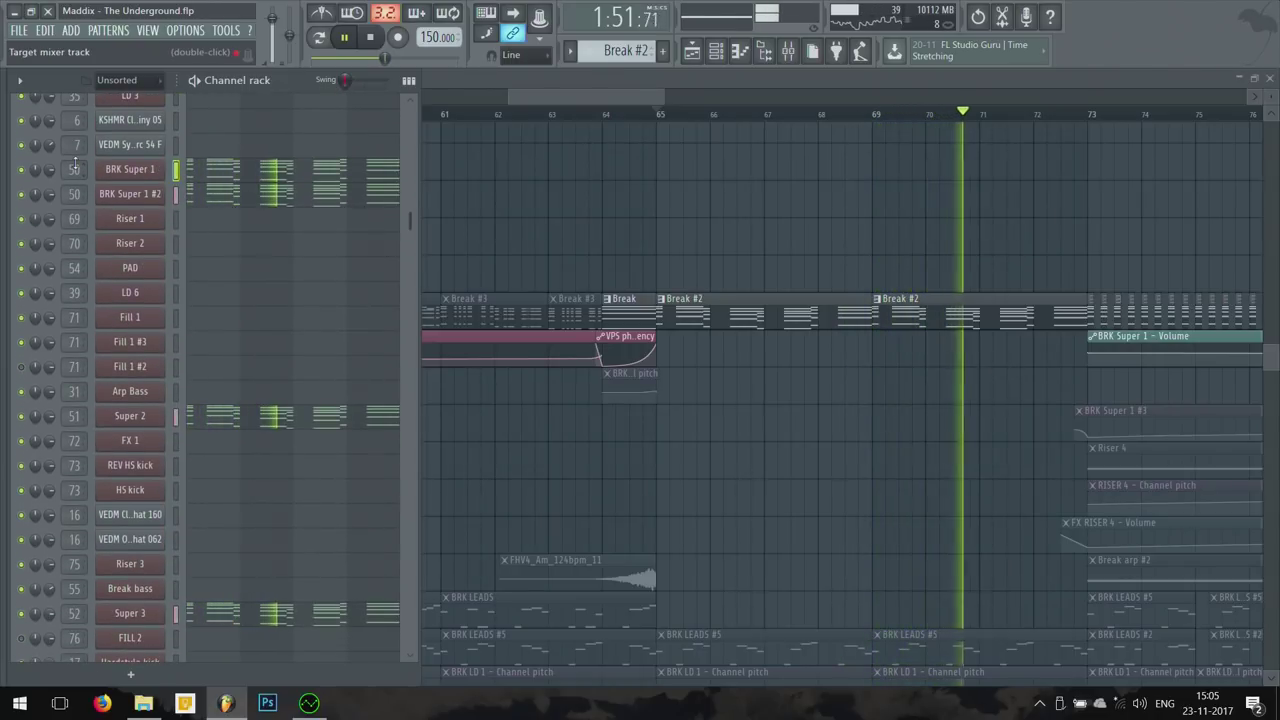
scroll(108, 355, "down", 1)
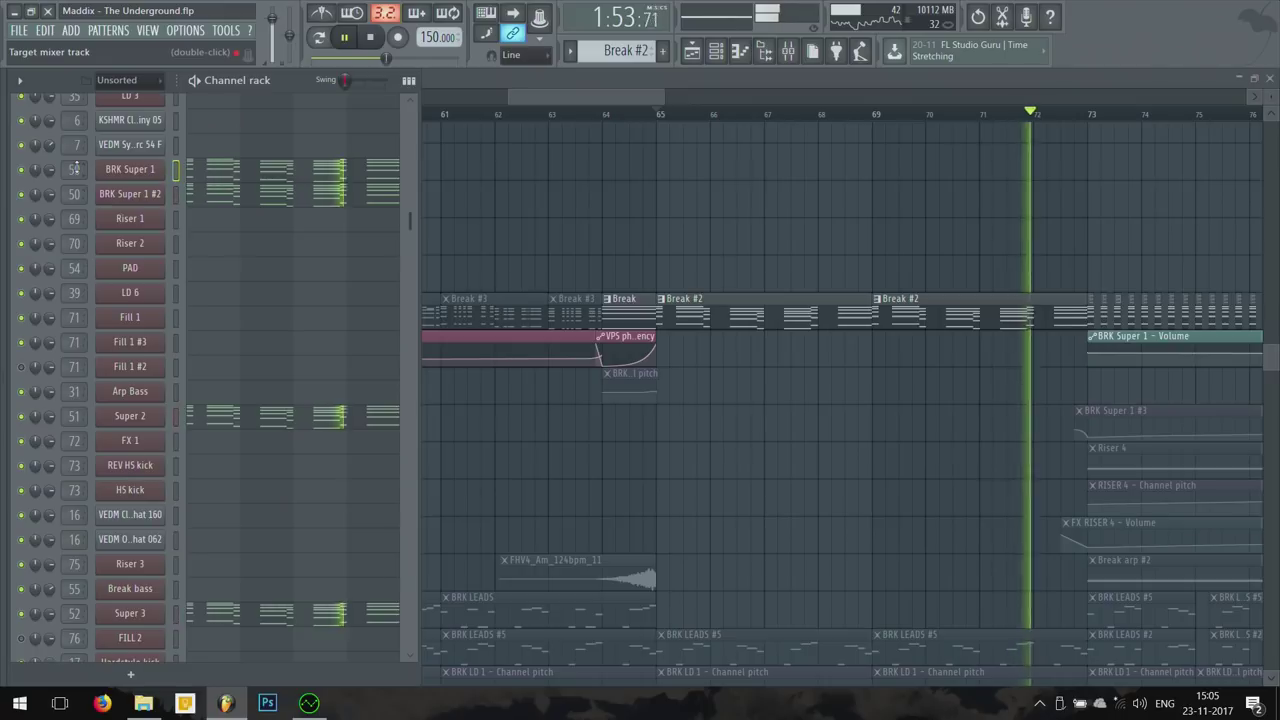
Step: Solo the BRK Super 1 mixer track, check its FabFilter Pro-Q 2 curve, and close the equalizer
key("F9")
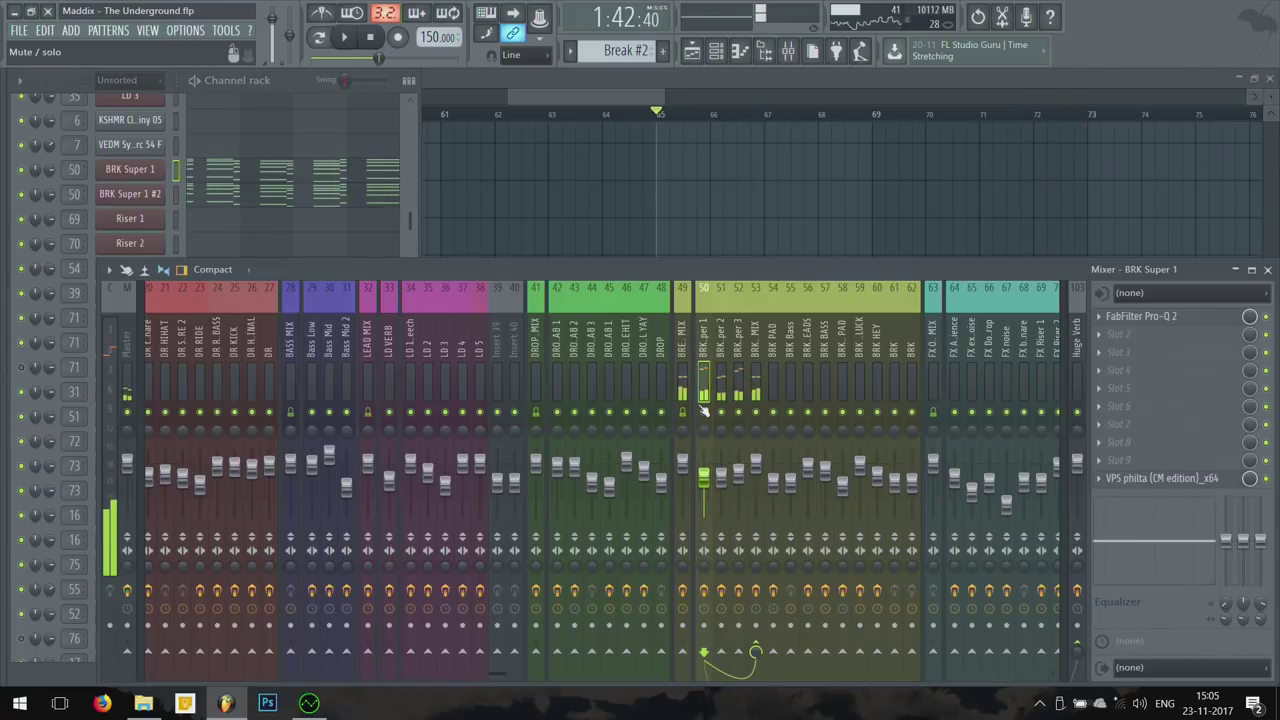
right_click(704, 410)
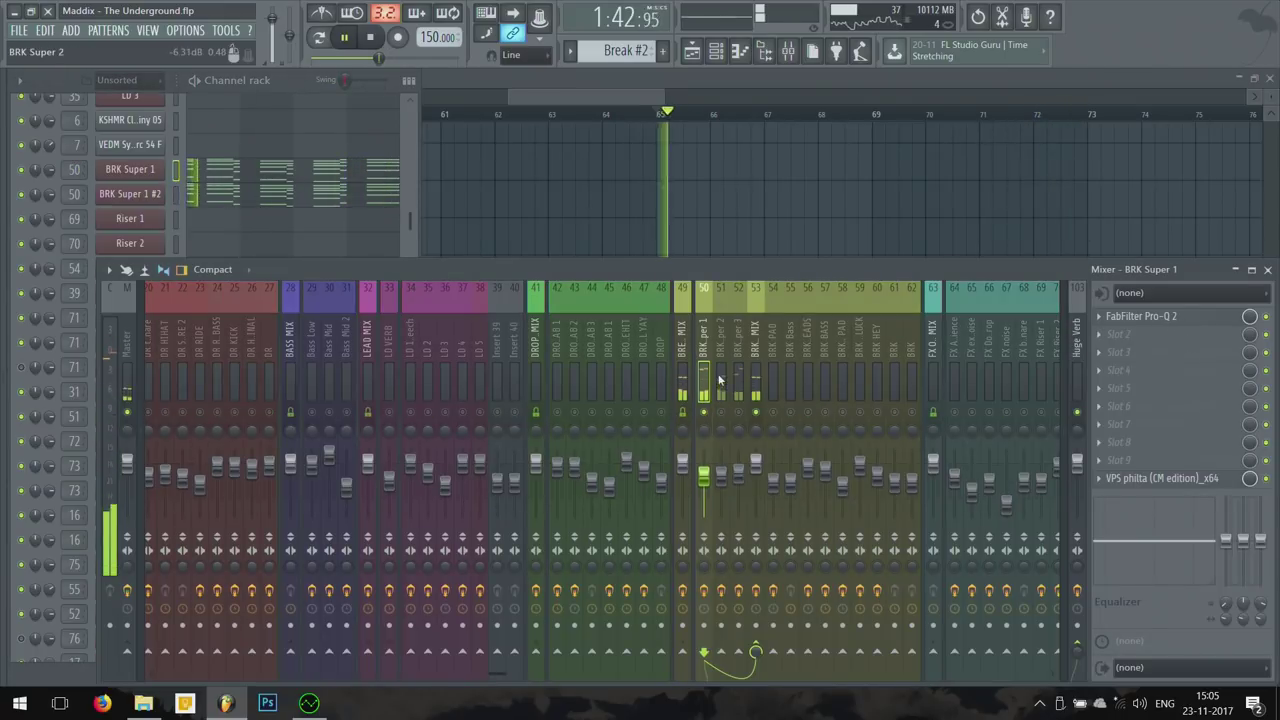
left_click(1150, 317)
left_click_drag(580, 157, 757, 122)
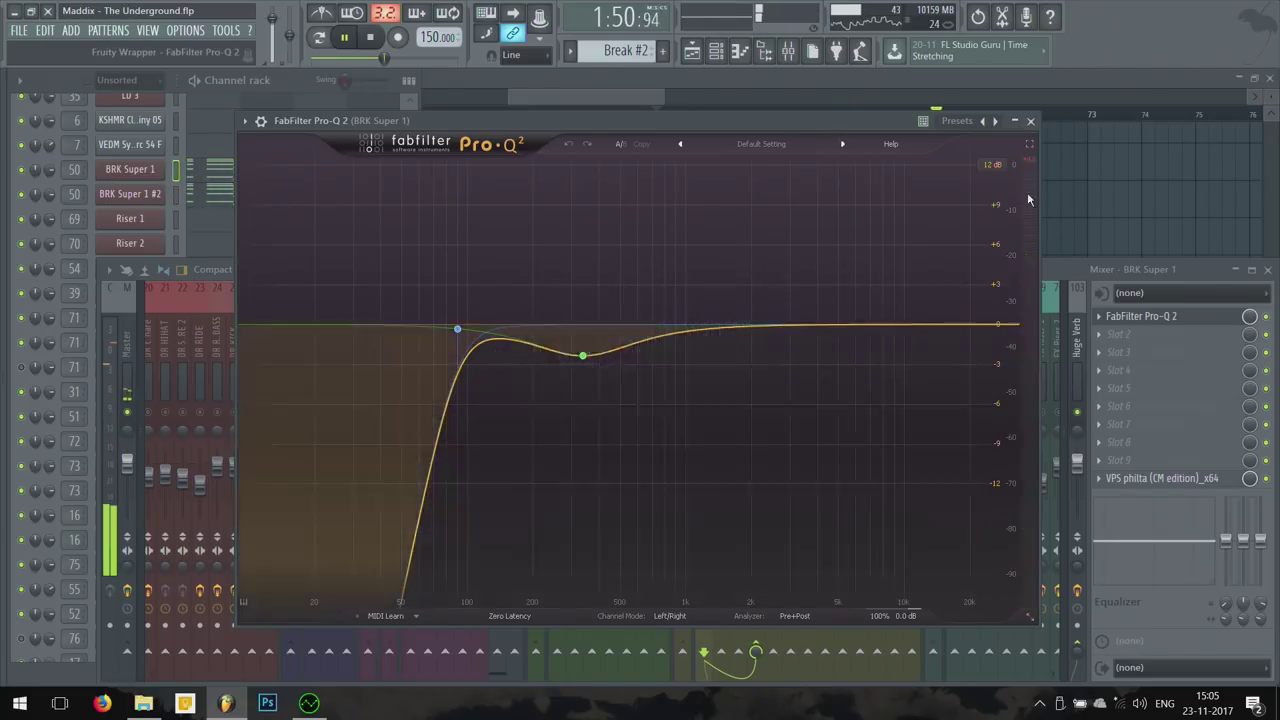
left_click(1030, 120)
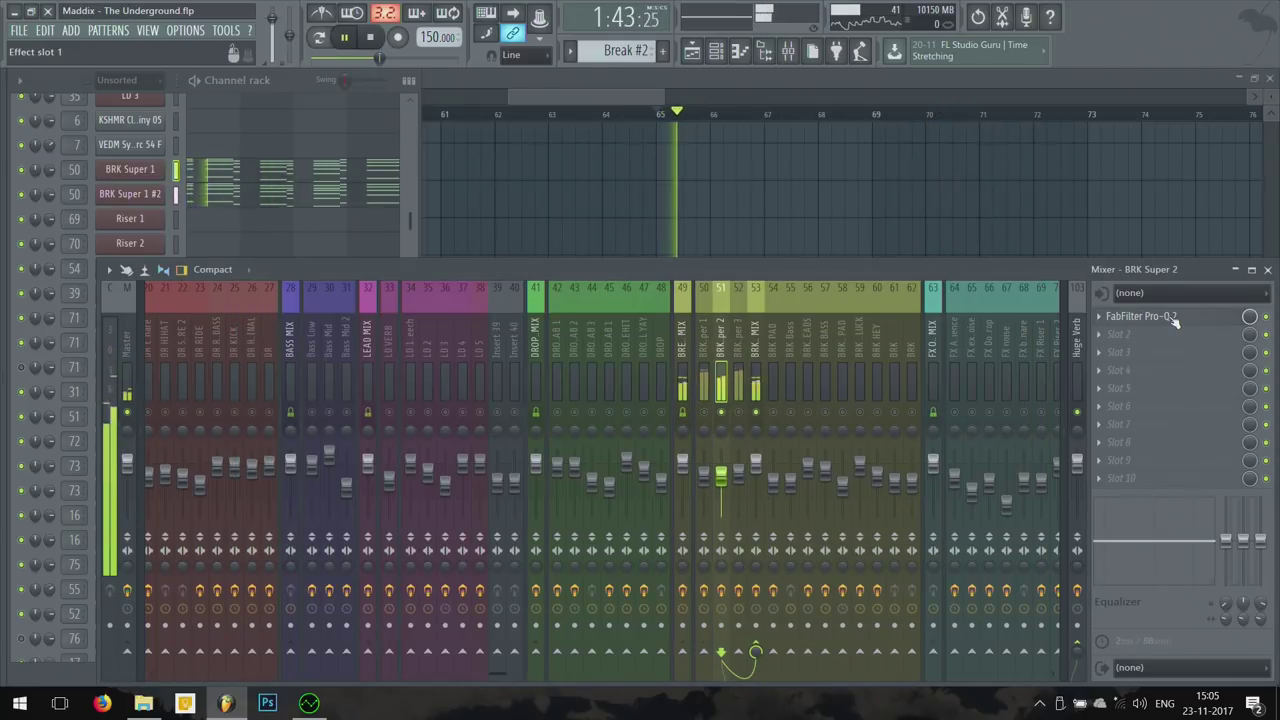
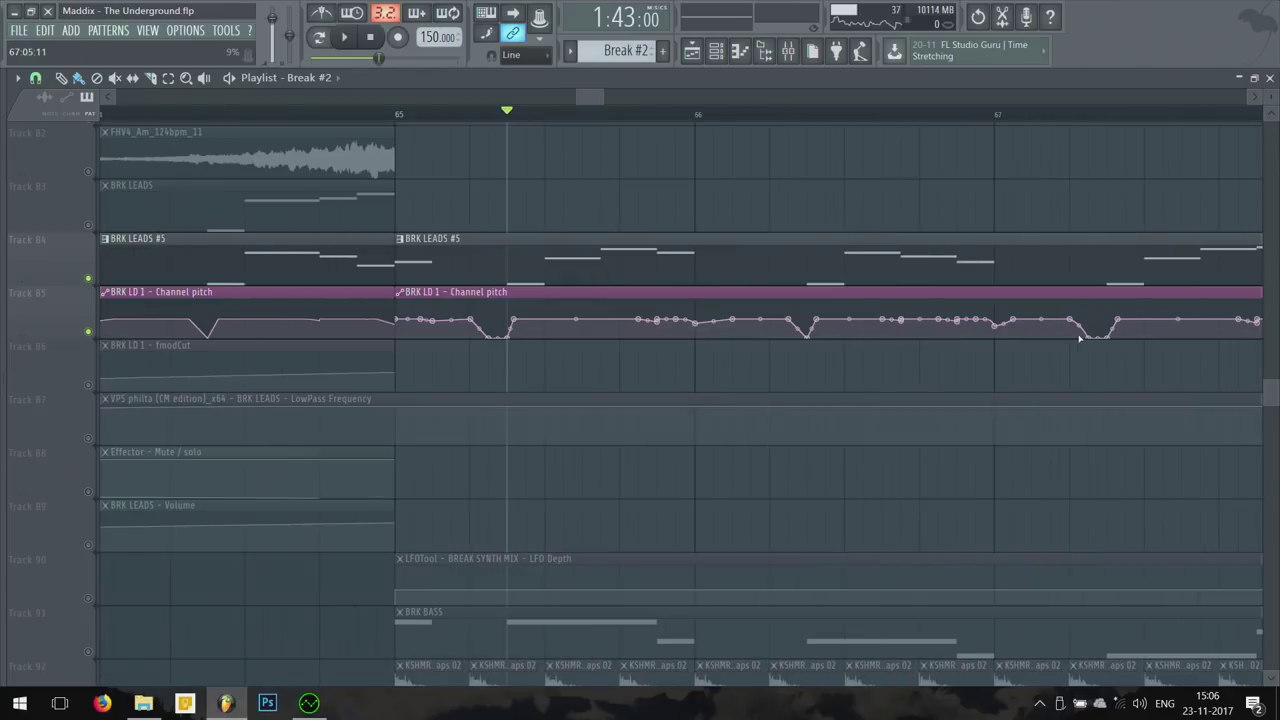
Step: Unsolo the playlist tracks, start playback, and look over the whole arrangement down to the effect tracks
right_click(88, 331)
key("space")
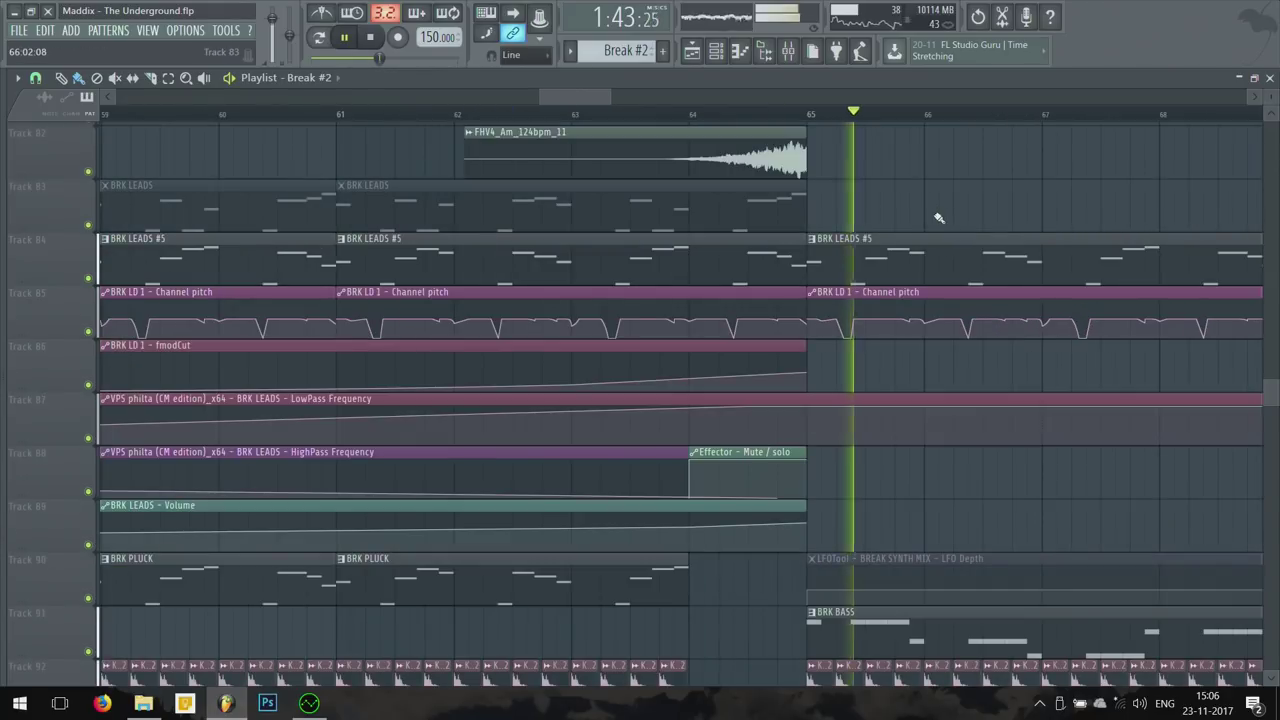
scroll(928, 229, "down", 3)
scroll(1120, 380, "up", 5)
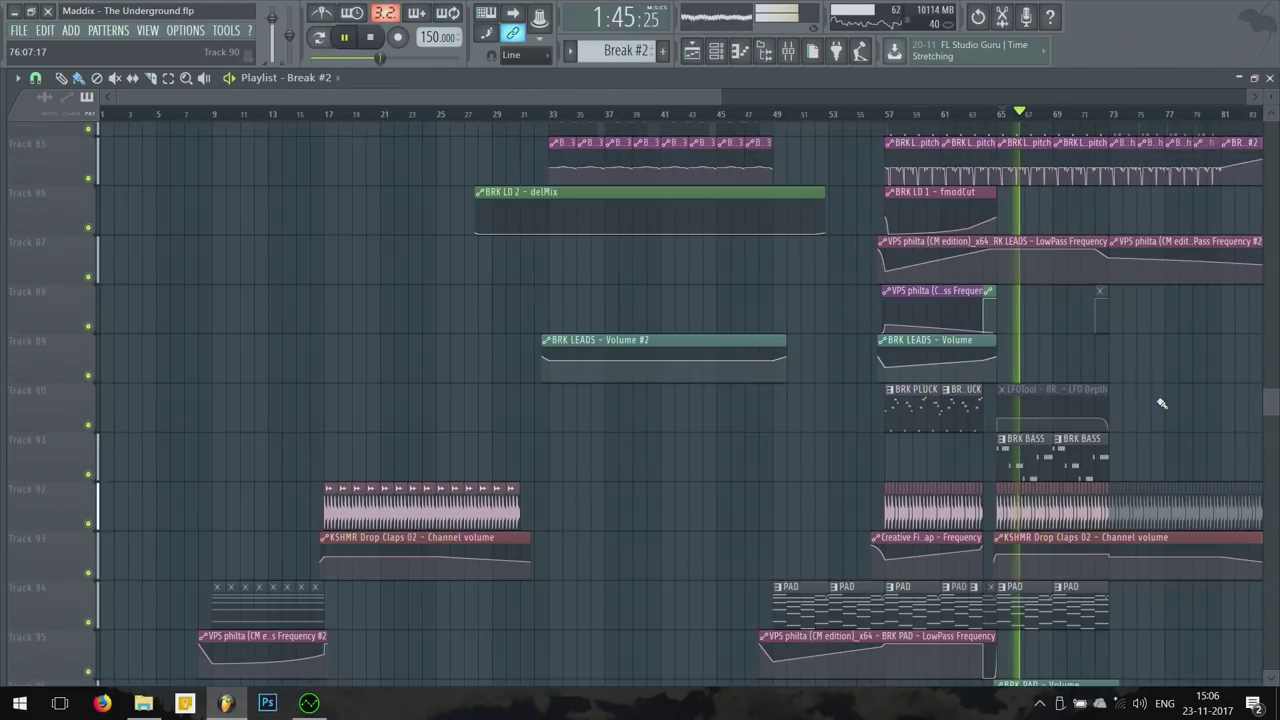
scroll(1131, 386, "down", 5)
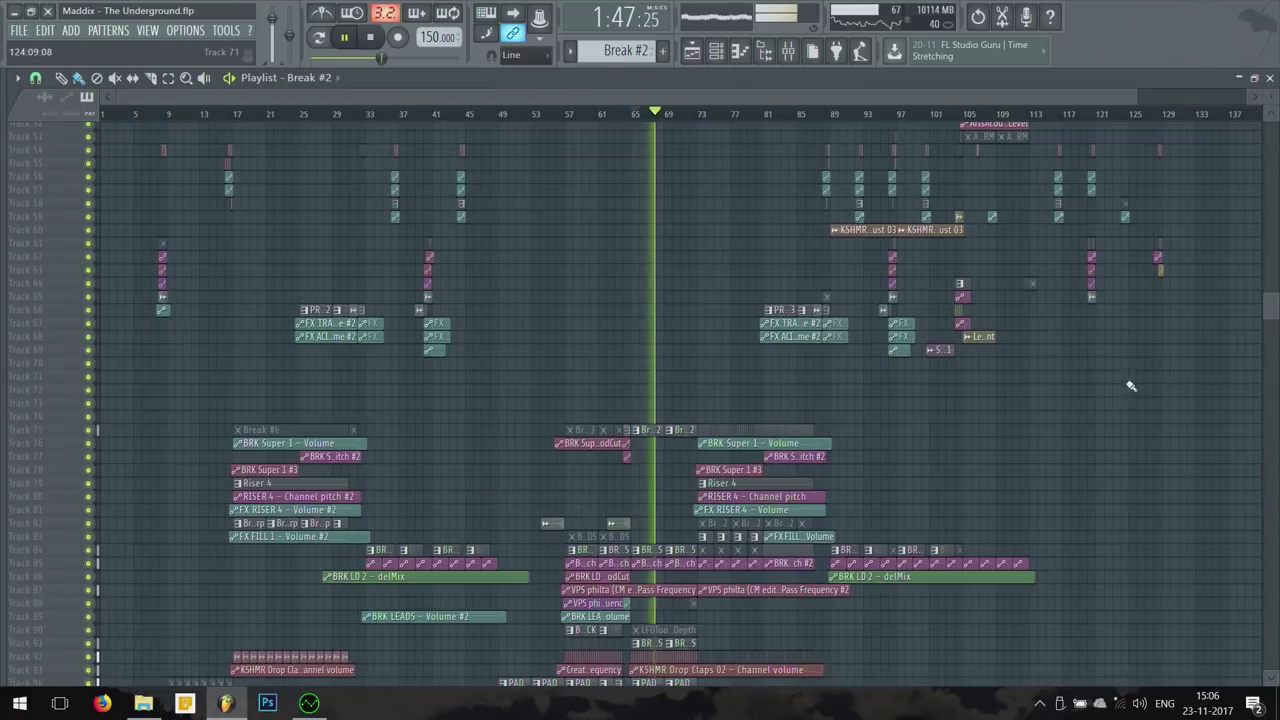
scroll(975, 378, "down", 10)
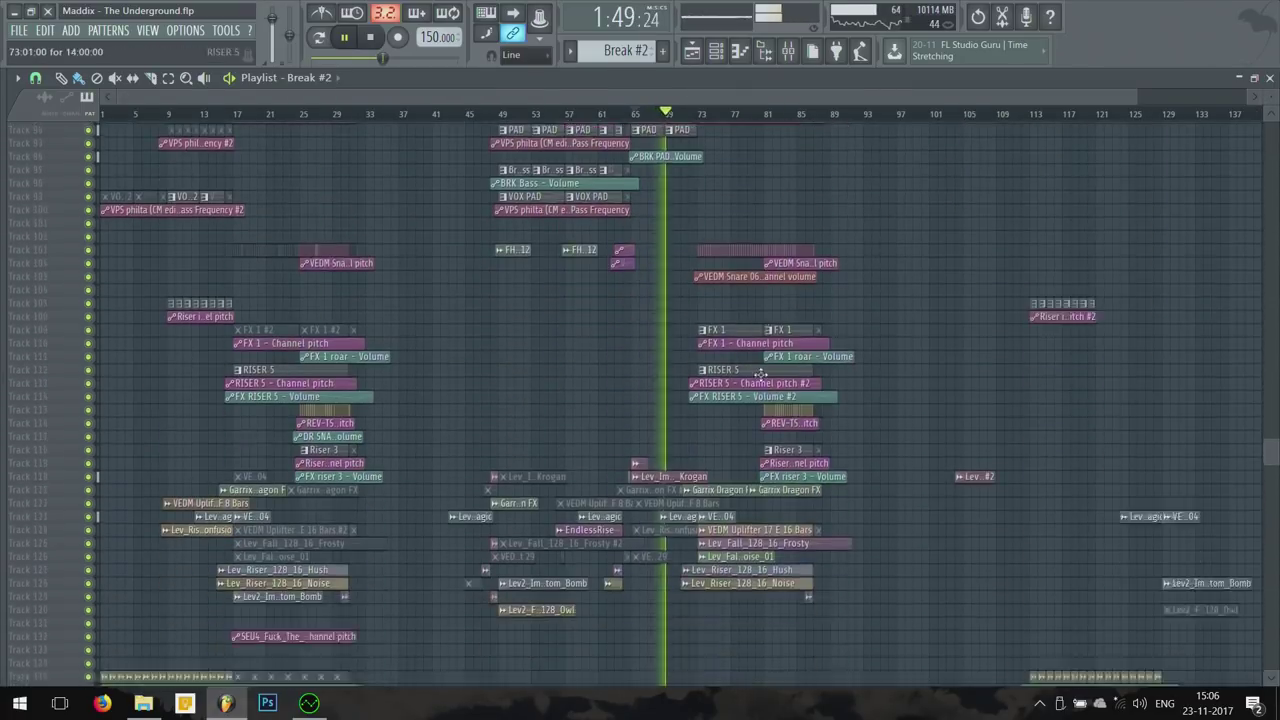
Step: Examine the impact, downlifter and riser clips on tracks 120 to 130 around bar 73 during playback
scroll(703, 503, "up", 4)
scroll(703, 503, "up", 3)
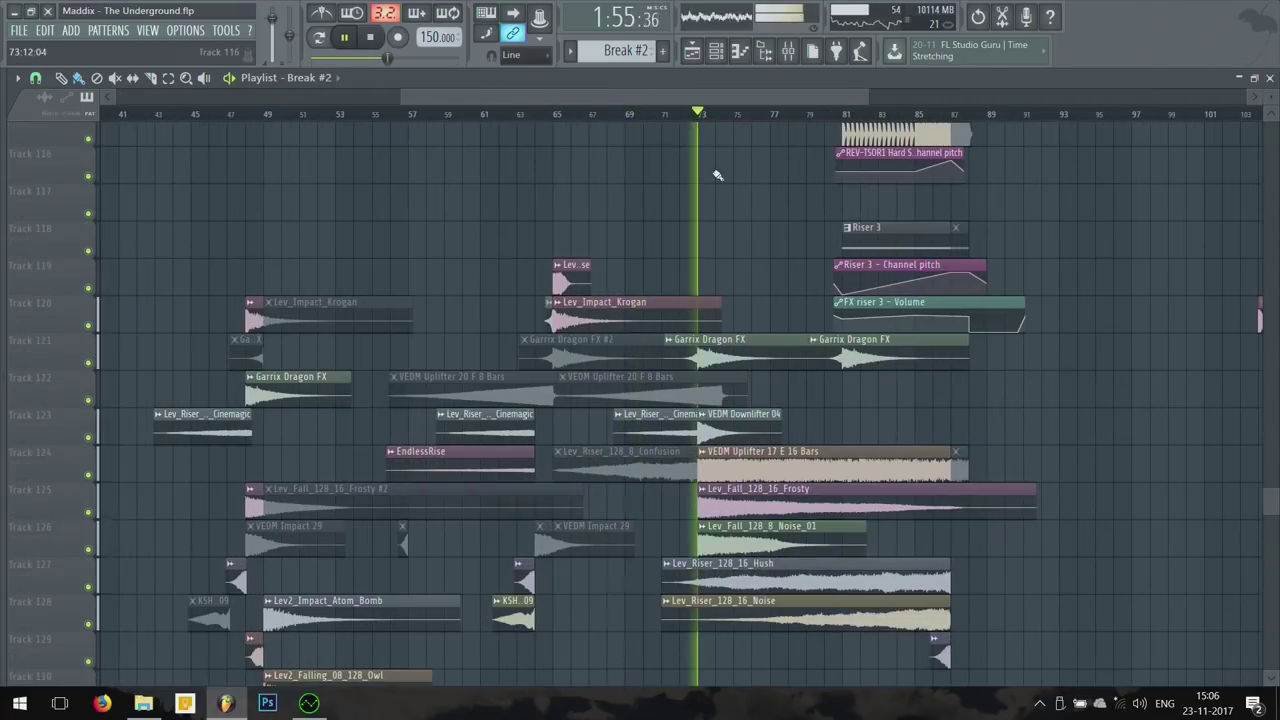
scroll(749, 223, "down", 4)
left_click_drag(977, 551, 705, 207)
left_click(992, 271)
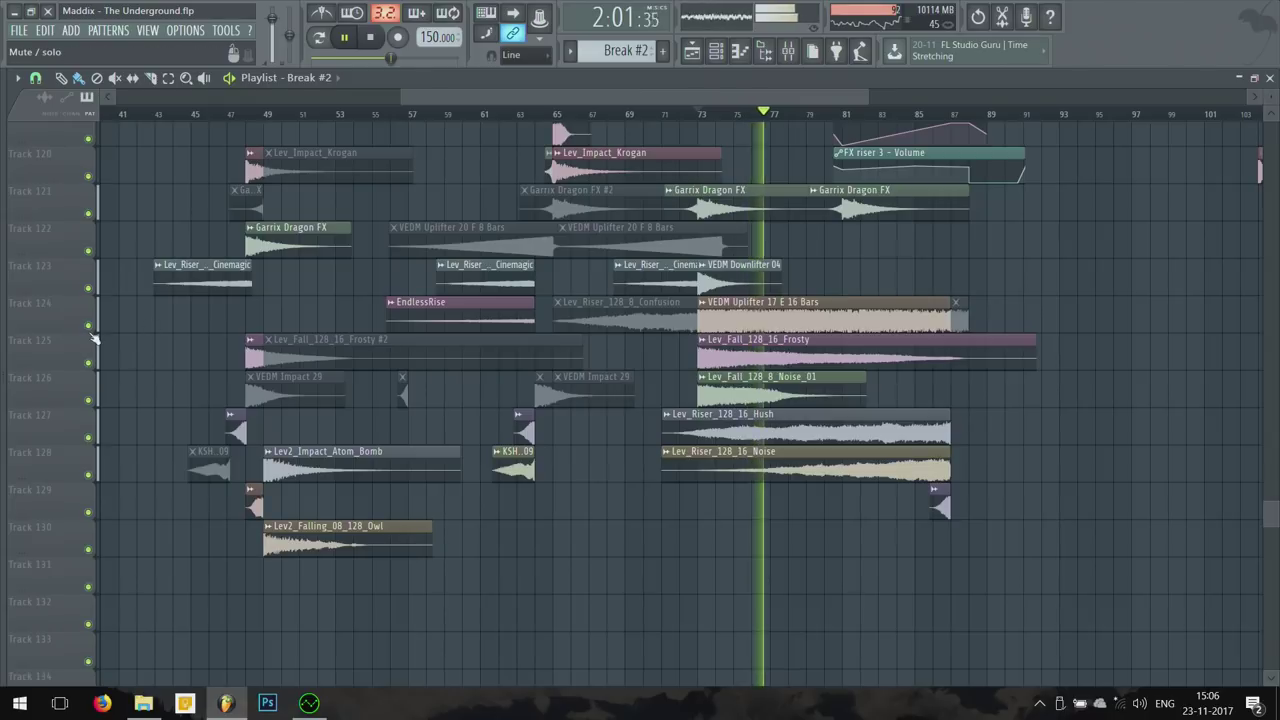
Step: Examine the VOX V1 clip with its automation and the riser tracks above it, and stop playback
scroll(768, 374, "up", 6)
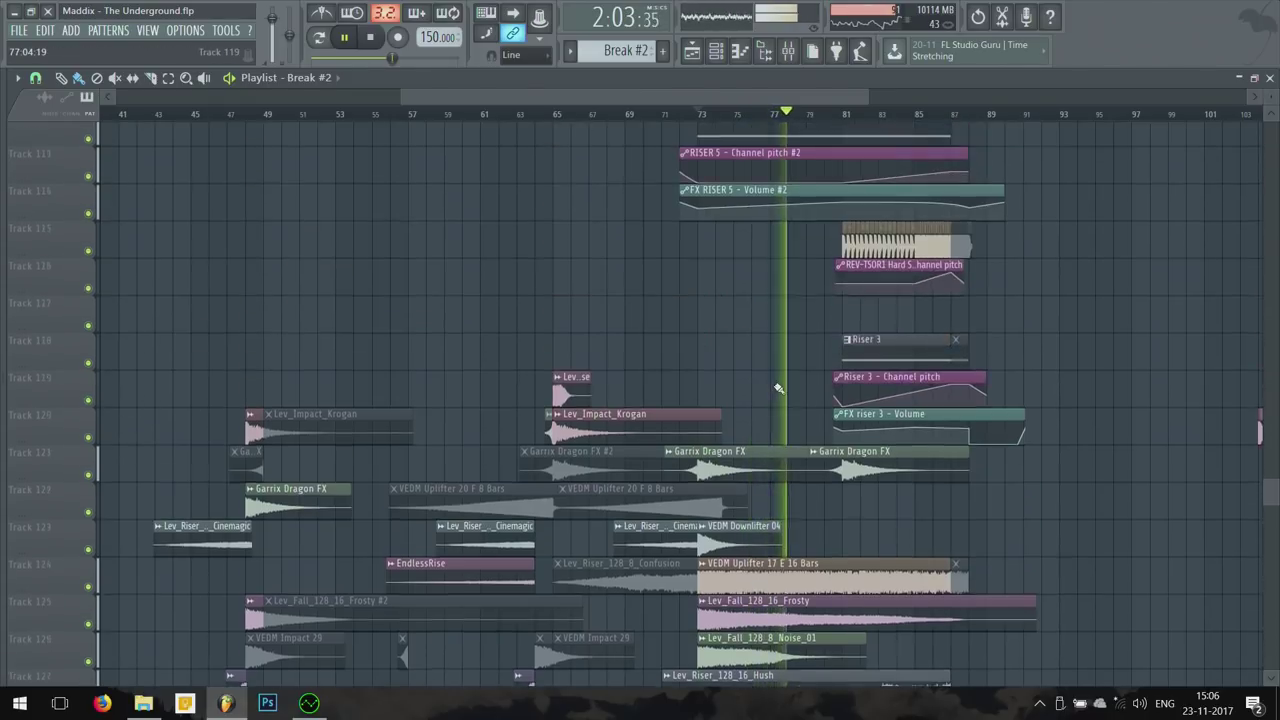
scroll(778, 380, "down", 20)
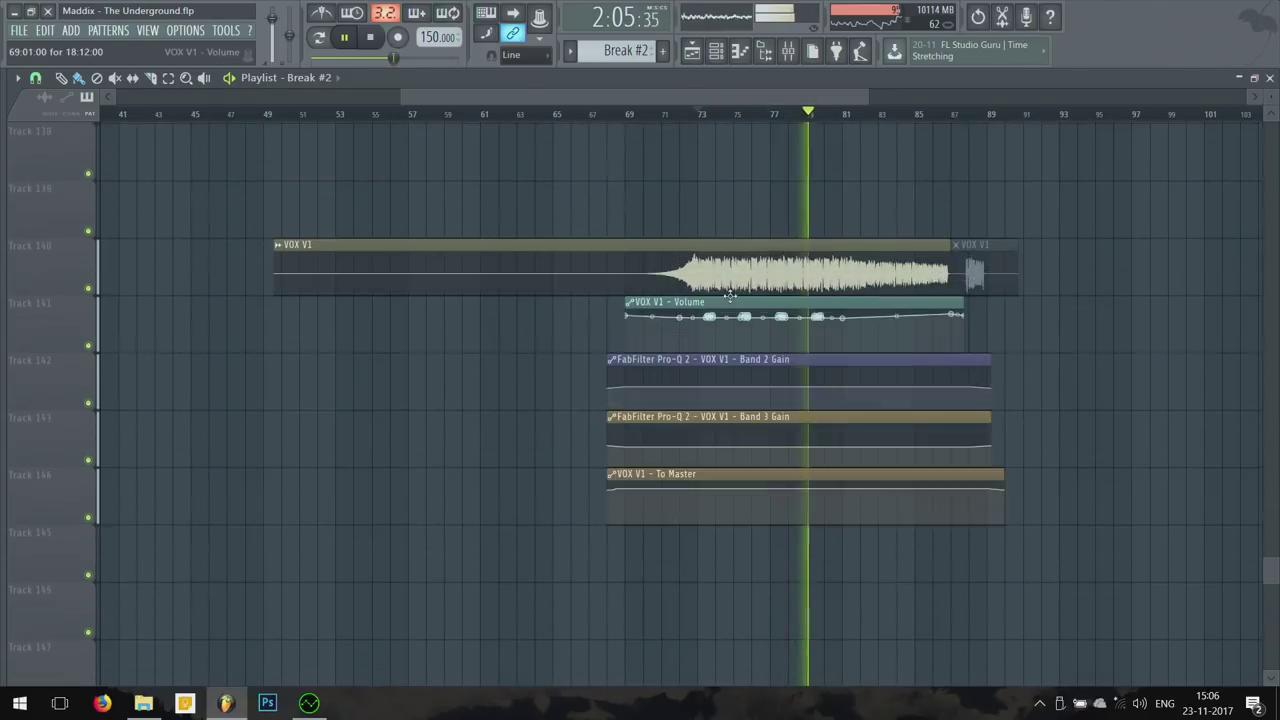
scroll(729, 290, "up", 2, "alt")
scroll(766, 209, "up", 2, "ctrl")
scroll(990, 440, "up", 20)
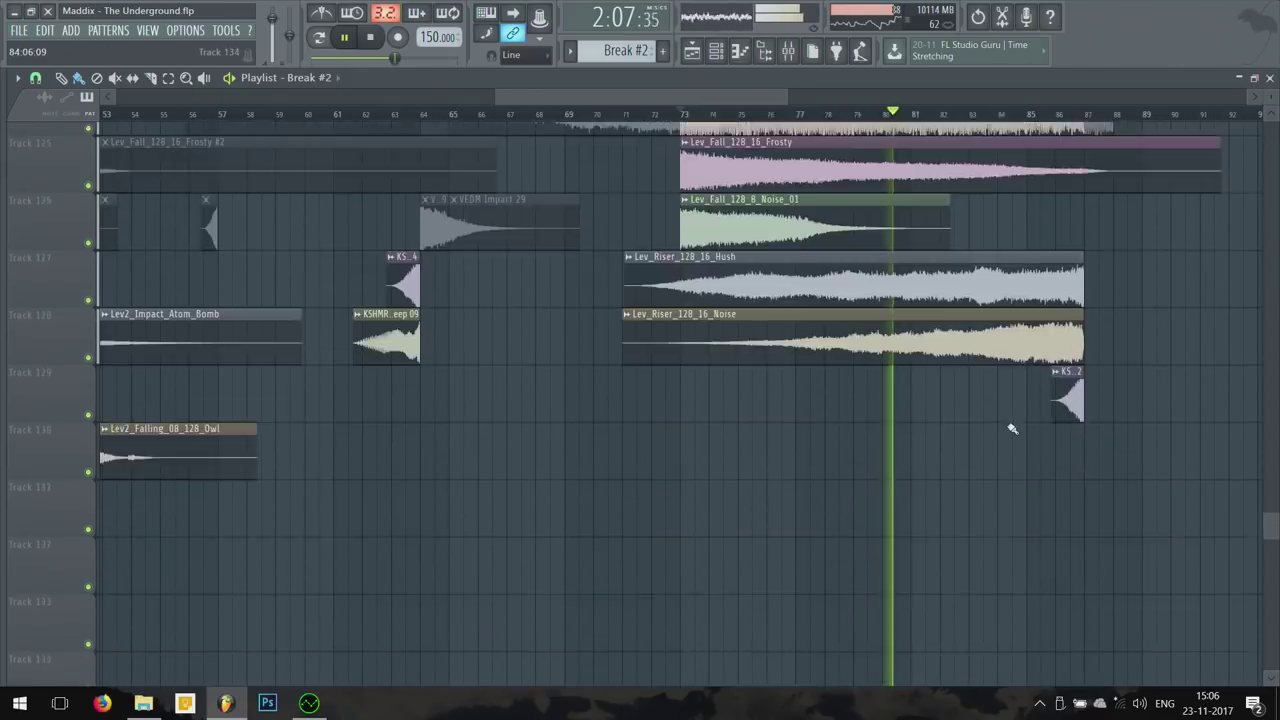
scroll(1012, 447, "down", 2, "alt")
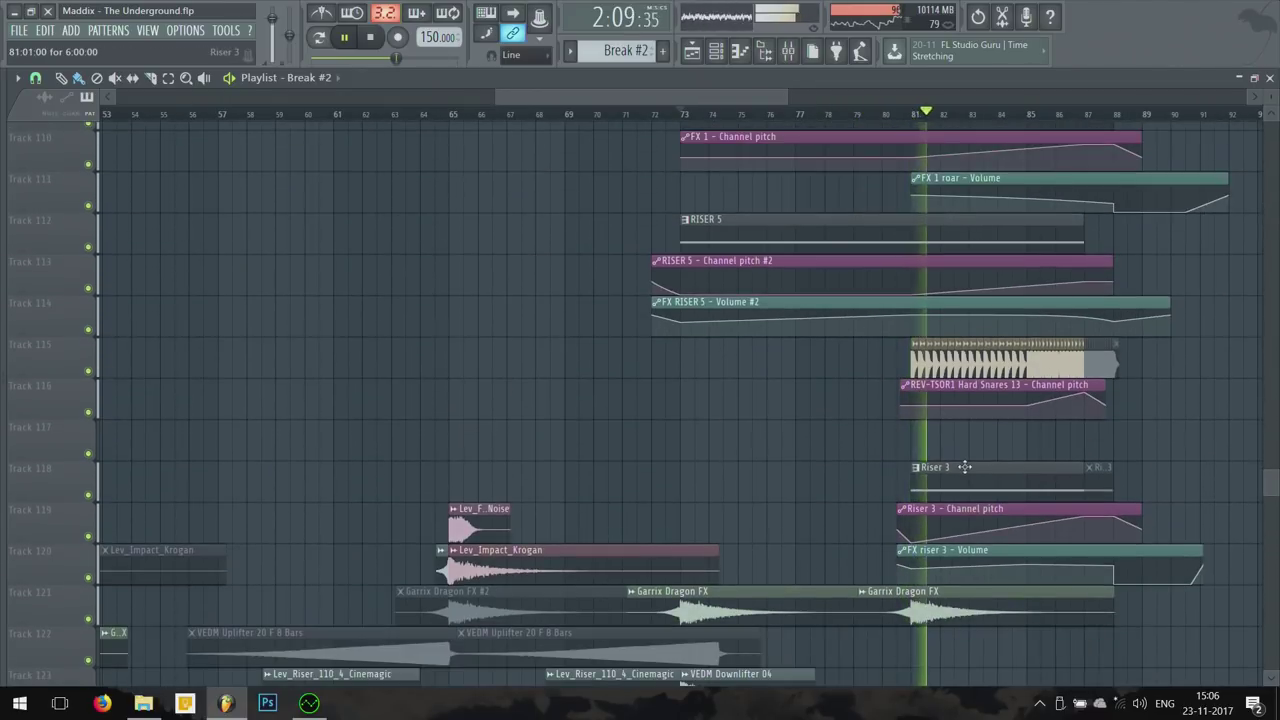
key("space")
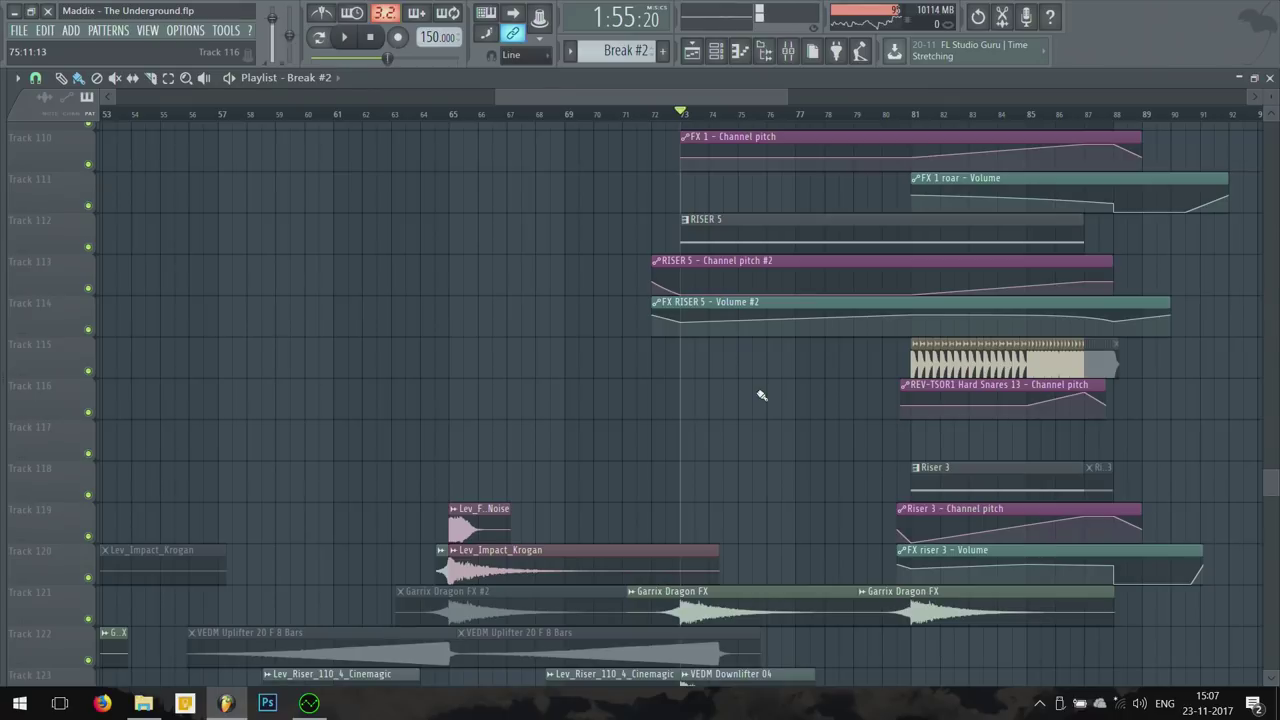
Step: Examine the build-up's snare, BRK LEADS, riser and BRK Super 1 clips and automation from bar 73 to bar 87
scroll(762, 395, "up", 13)
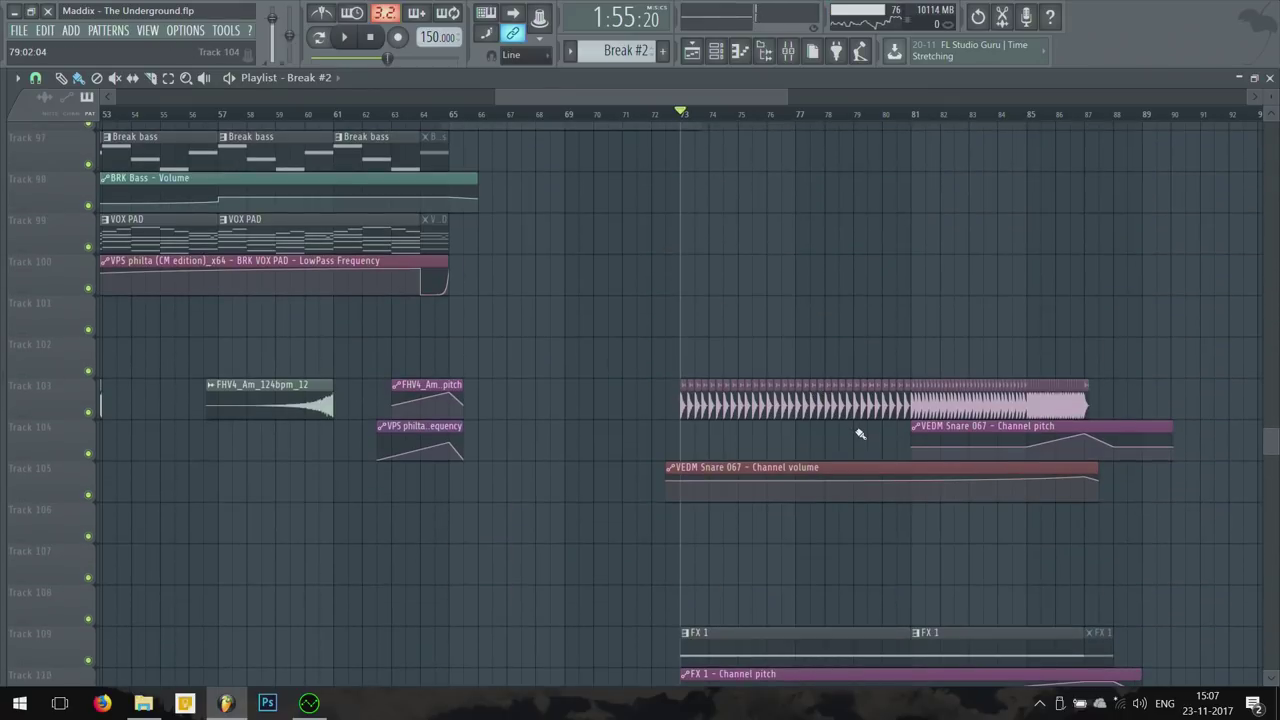
scroll(860, 433, "up", 1)
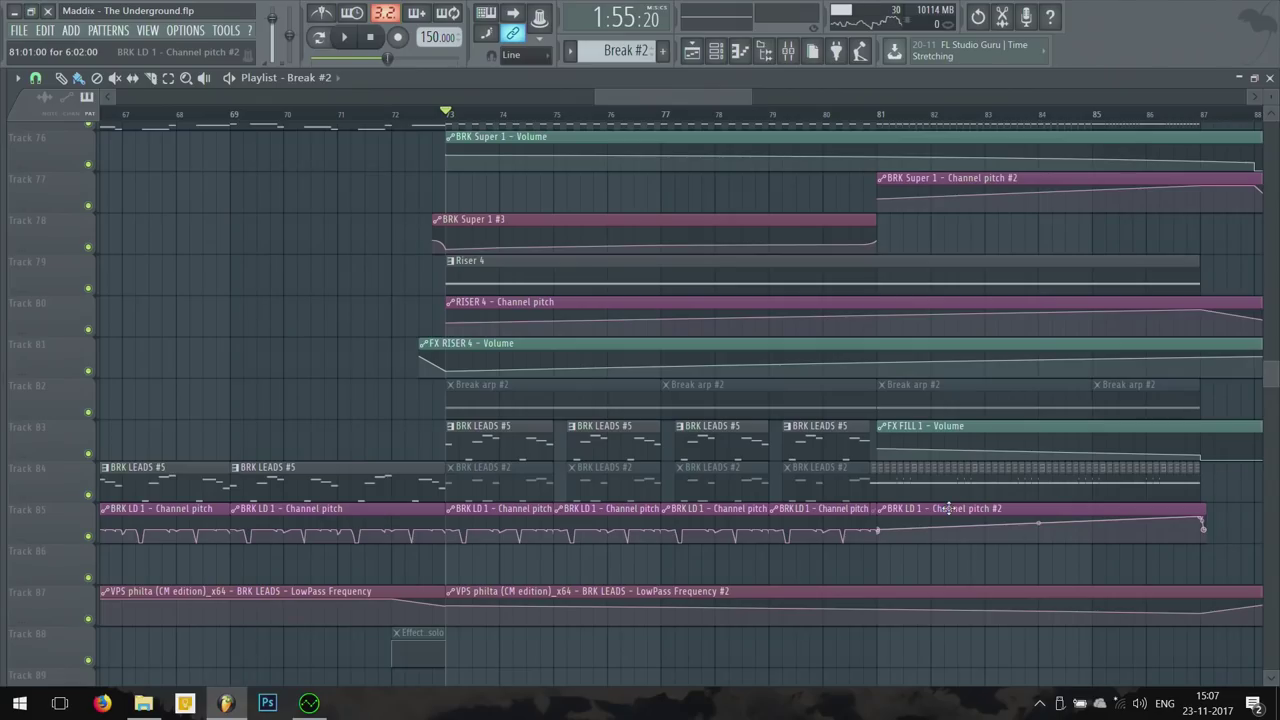
scroll(948, 510, "up", 3)
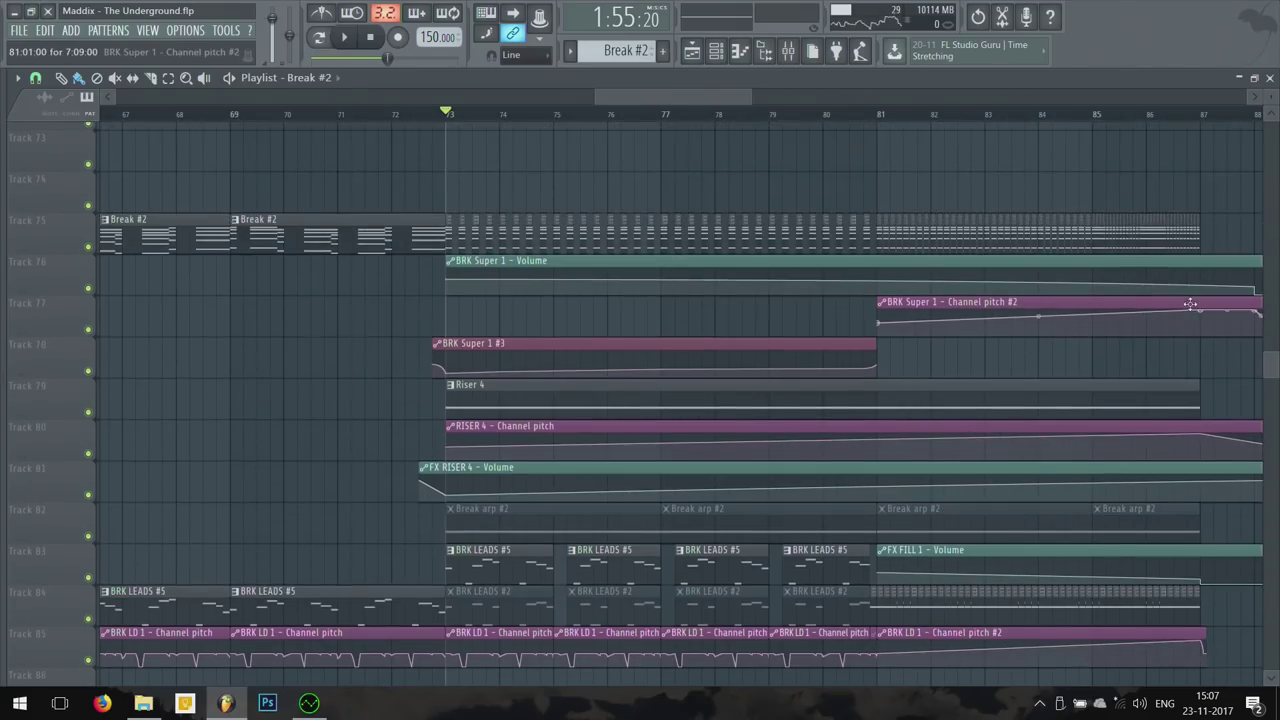
scroll(1190, 303, "down", 4)
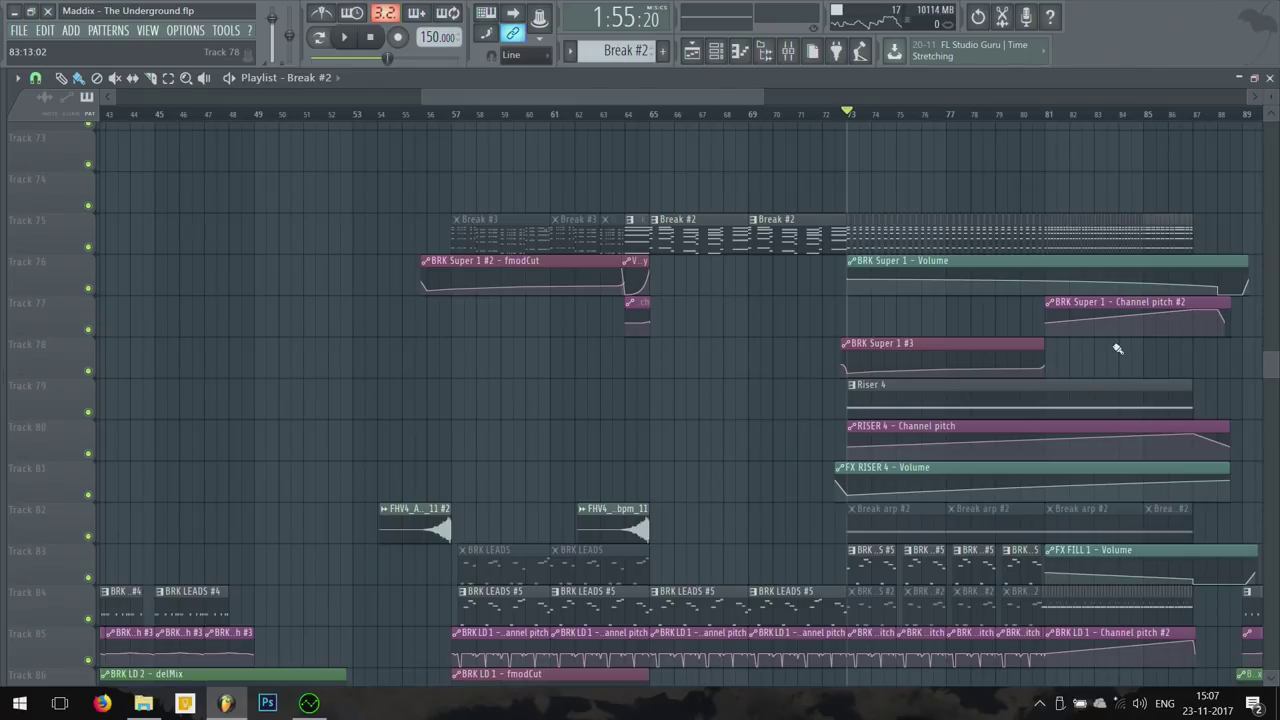
scroll(1154, 354, "up", 4)
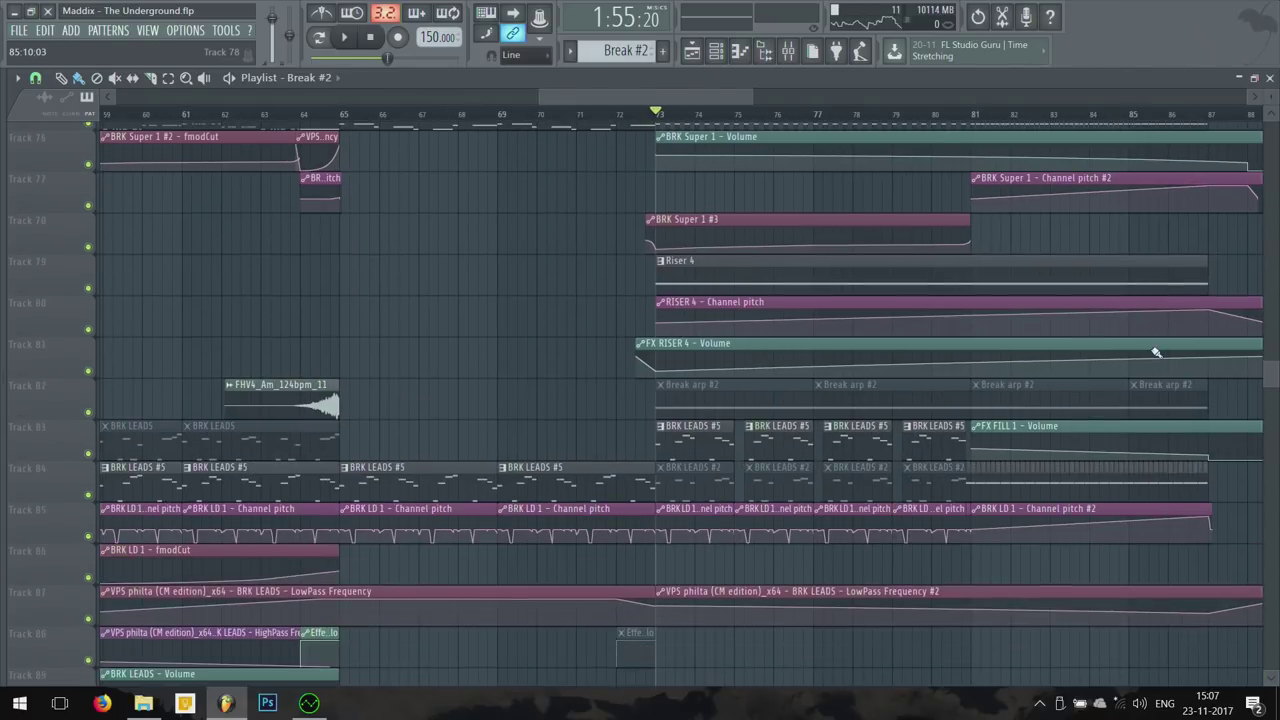
Step: Solo the PREDROP FILL #3 track with its FX TRANCE and FX ACID volume automation, play the section, and stop playback
scroll(1150, 354, "up", 3)
scroll(1134, 356, "up", 10)
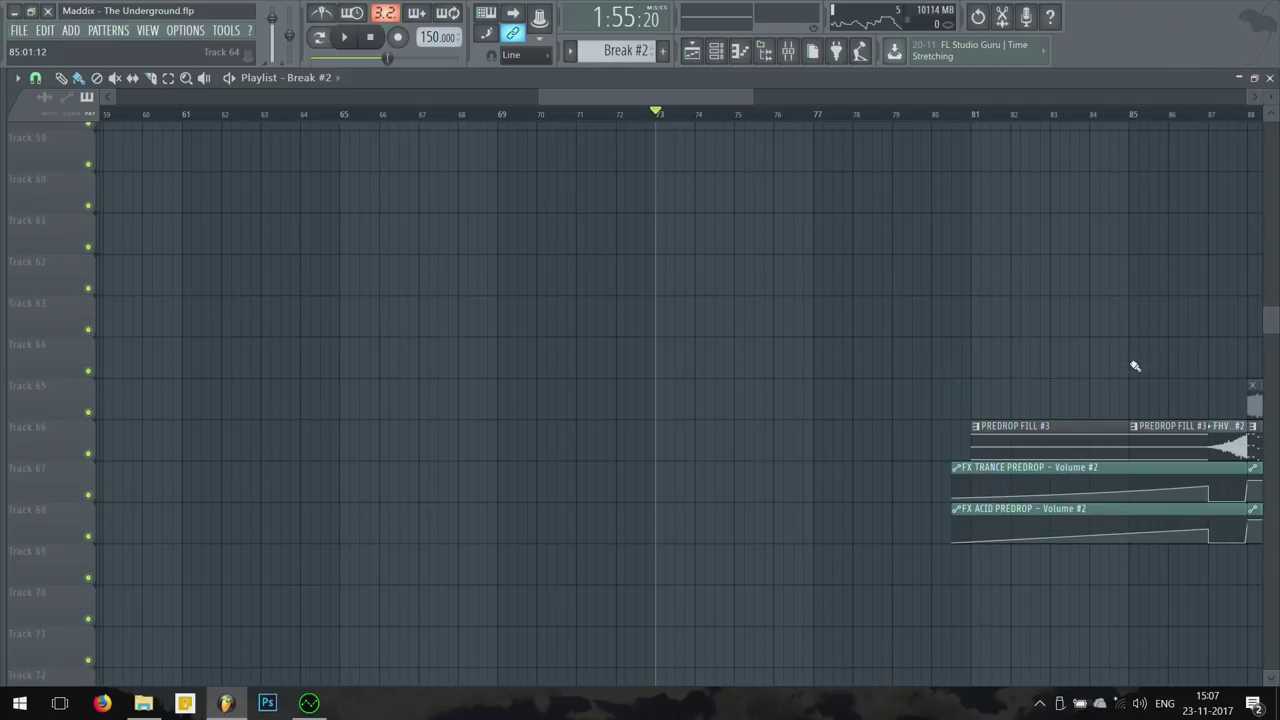
scroll(1000, 400, "down", 3)
scroll(758, 448, "up", 3)
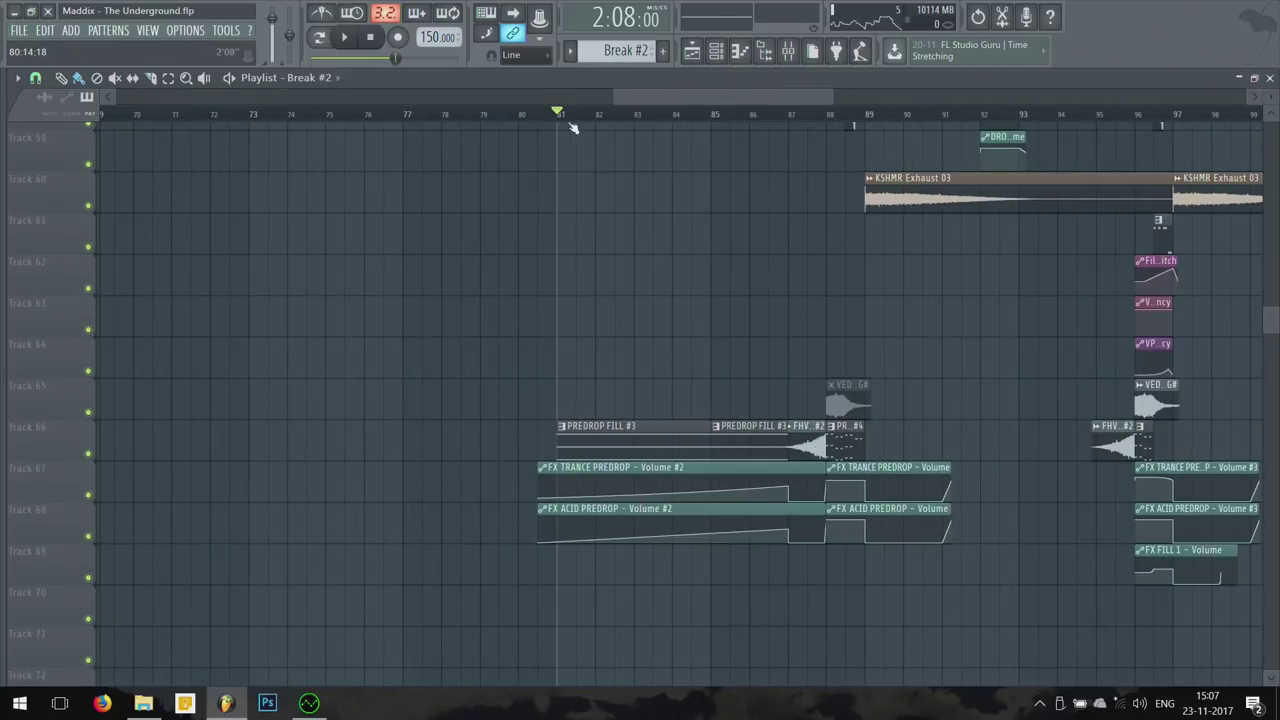
right_click(88, 454)
left_click(88, 494)
left_click(88, 536)
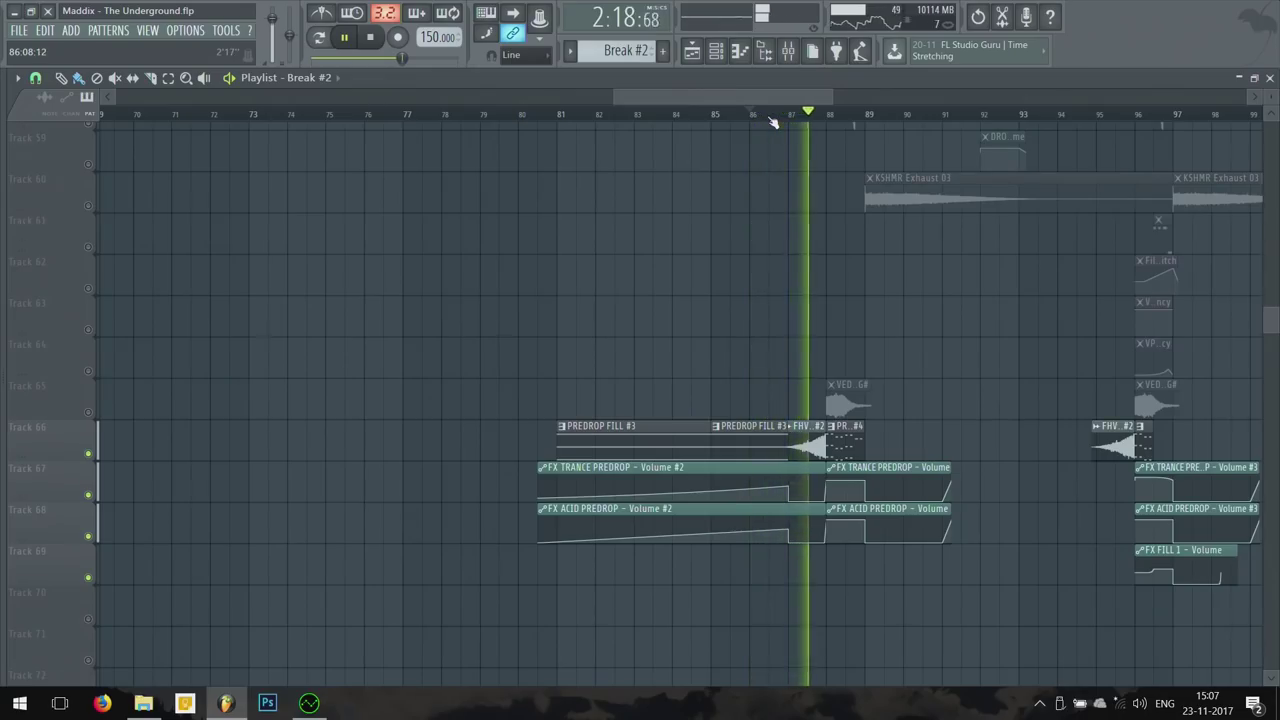
key("space")
scroll(846, 400, "up", 3)
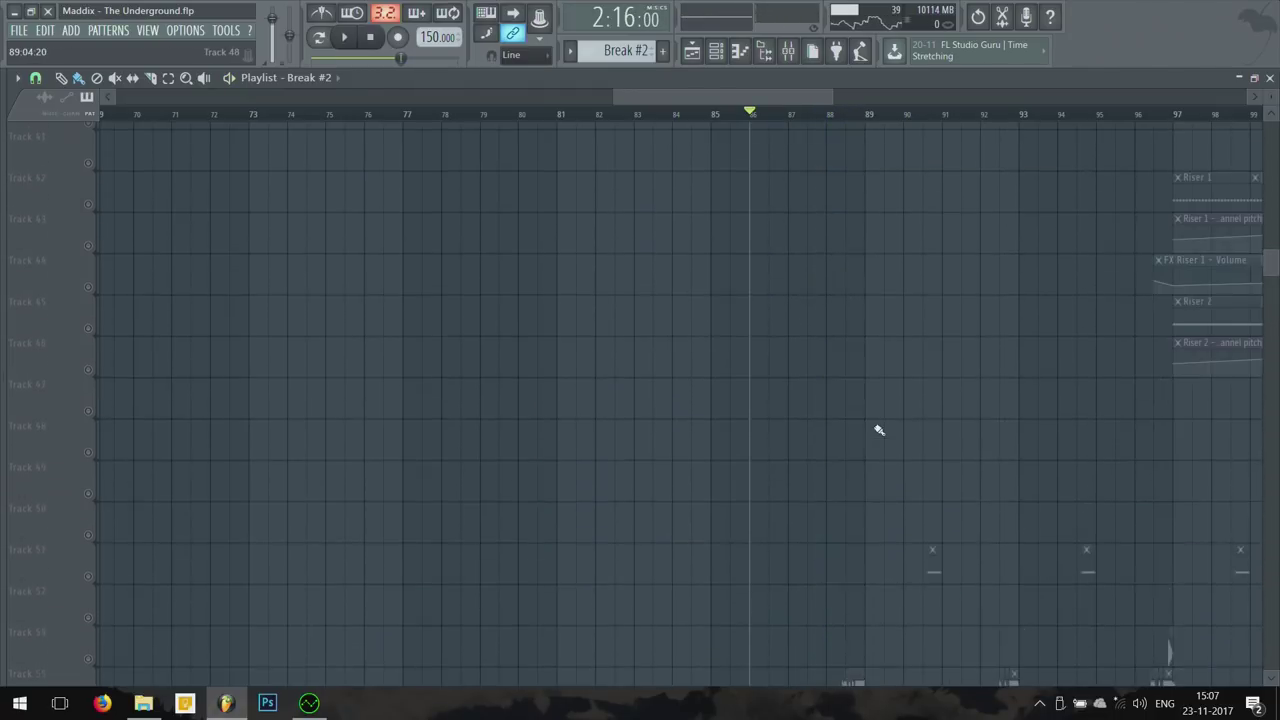
Step: Examine the bass drum build-up clips and their volume and filter automation on tracks 9 to 11 from bar 73 to bar 87
scroll(876, 429, "down", 1)
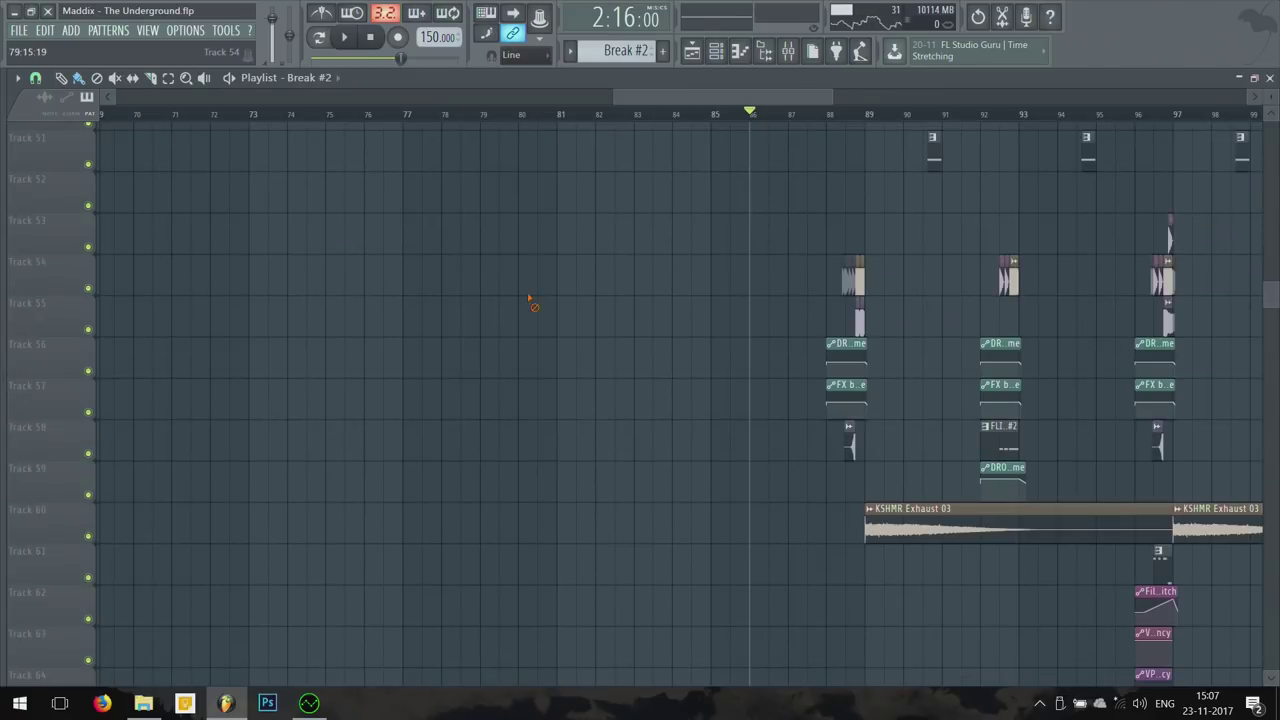
scroll(923, 380, "up", 12)
scroll(880, 404, "up", 4)
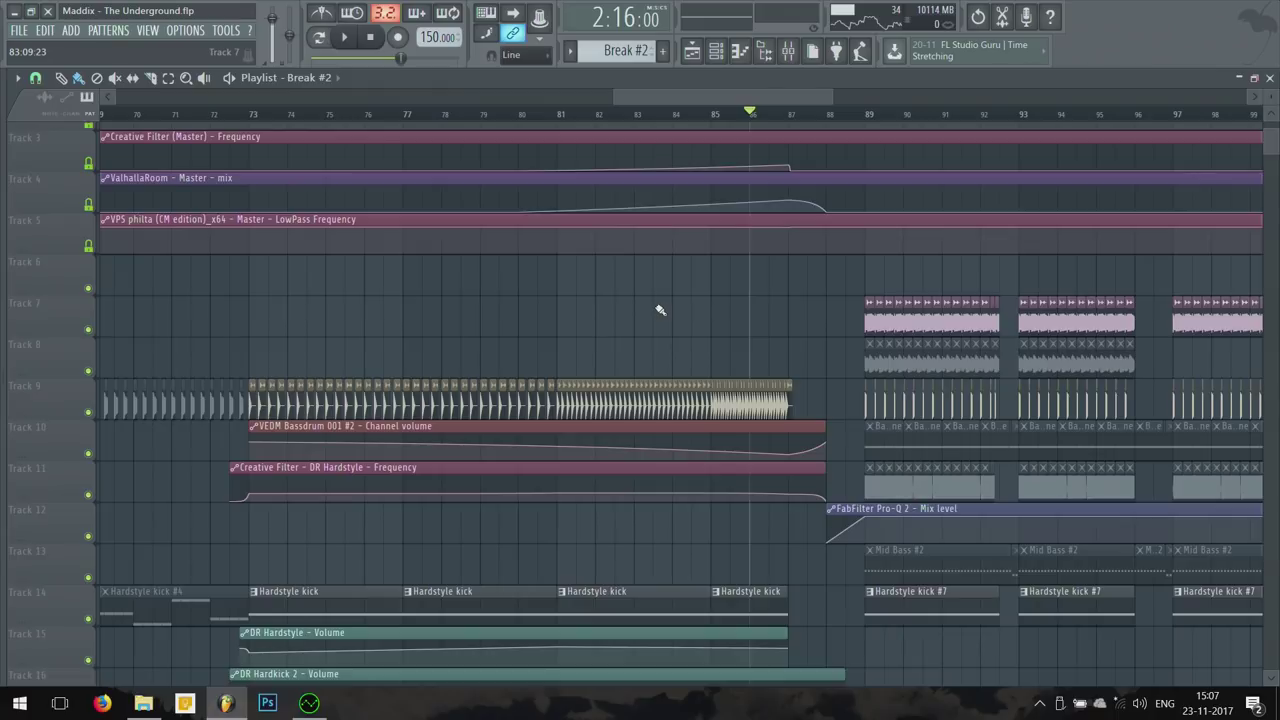
scroll(659, 309, "down", 3)
scroll(485, 376, "up", 1)
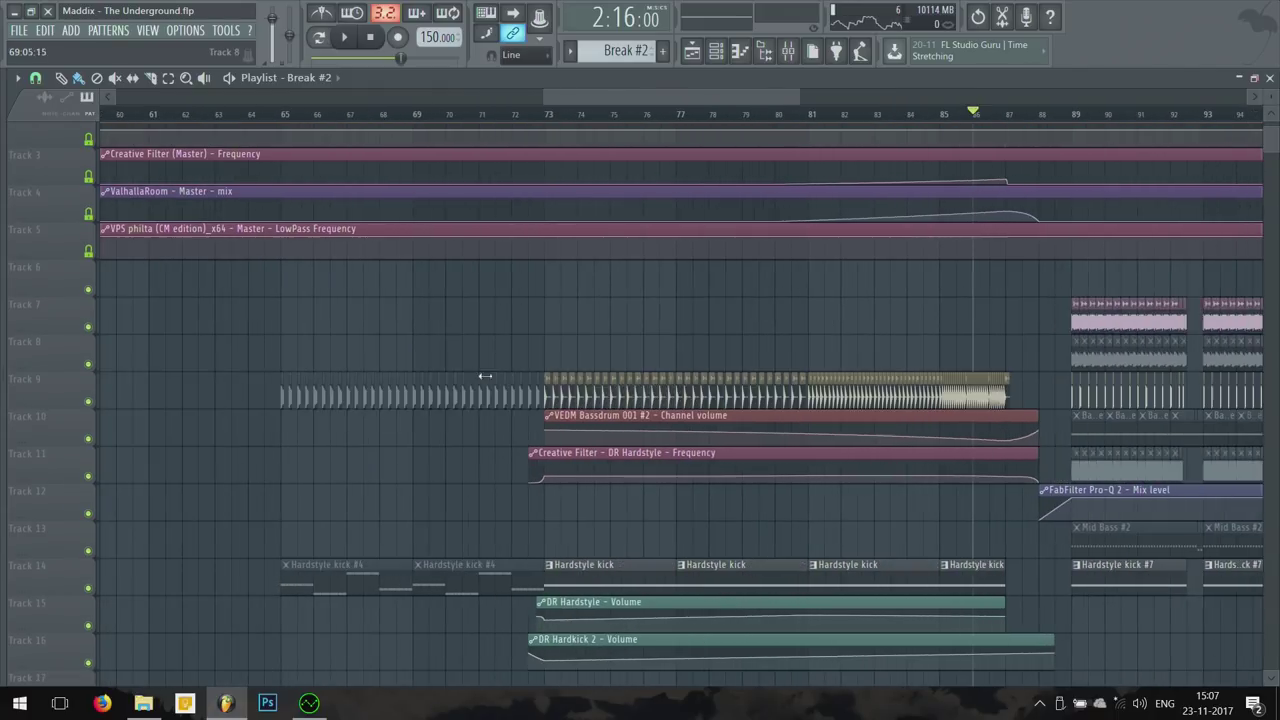
scroll(616, 372, "up", 2)
left_click_drag(470, 398, 1216, 377)
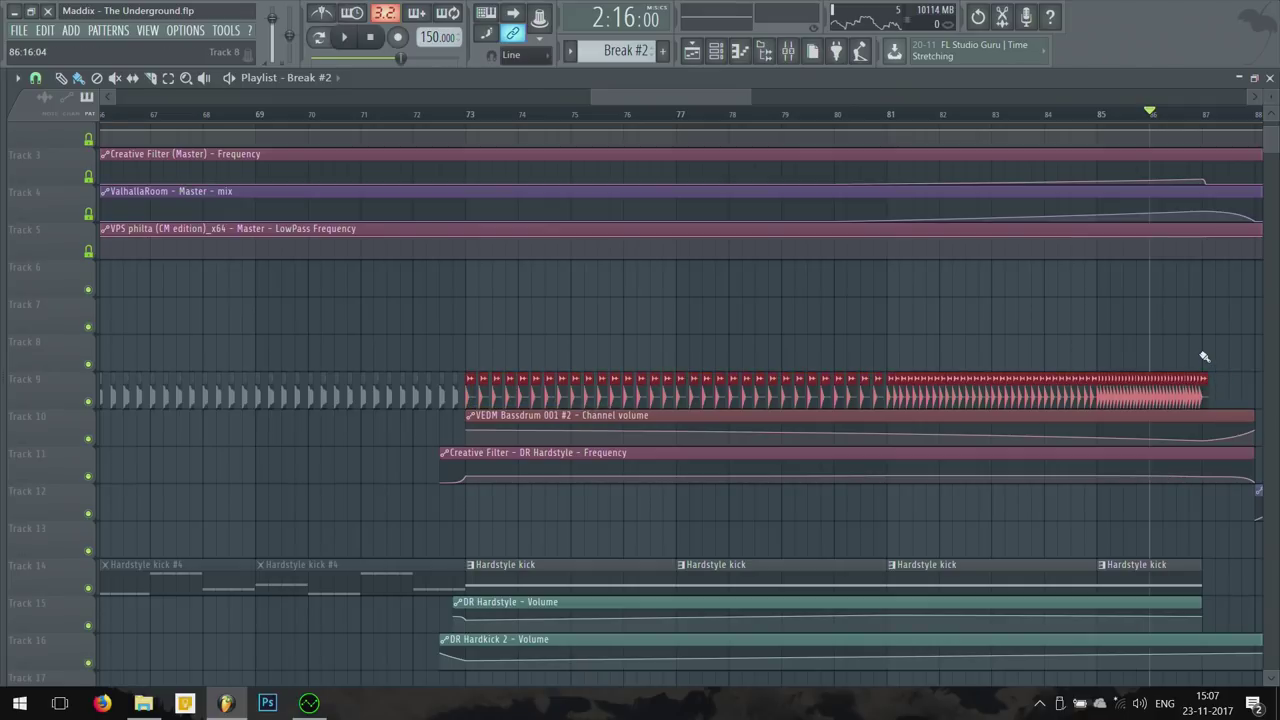
left_click(1204, 356)
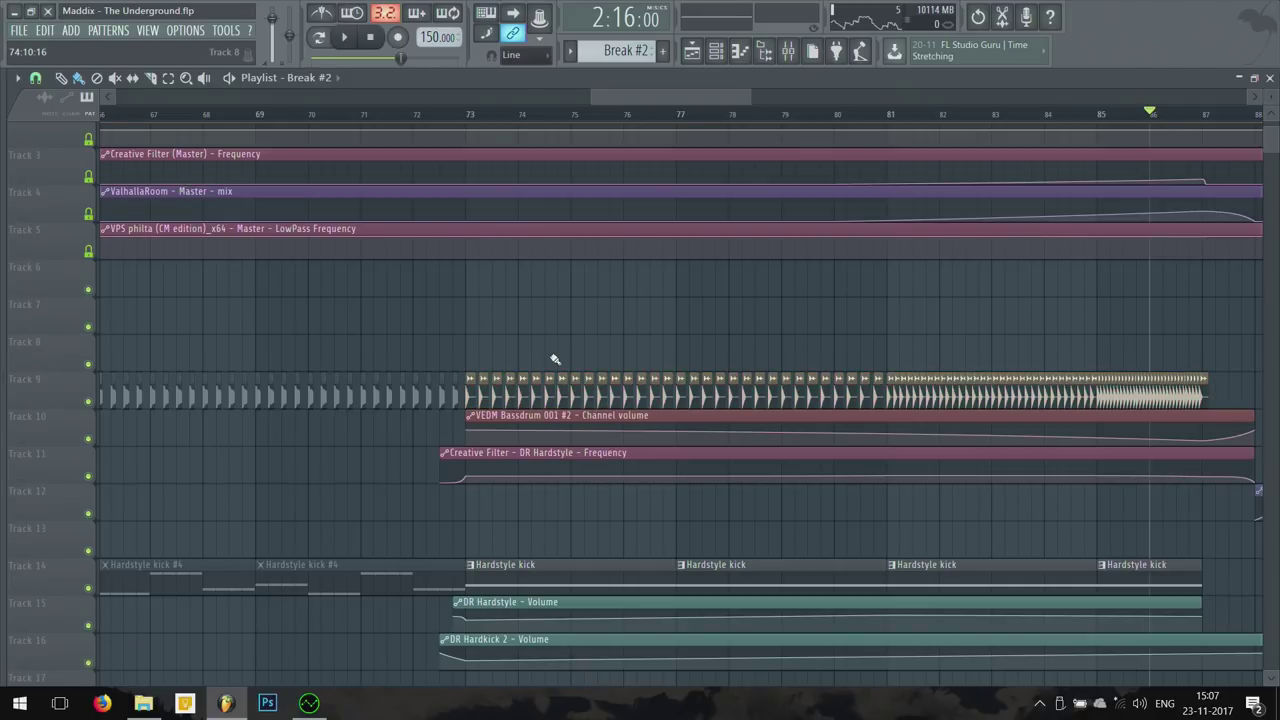
scroll(555, 360, "up", 5)
scroll(540, 340, "down", 5)
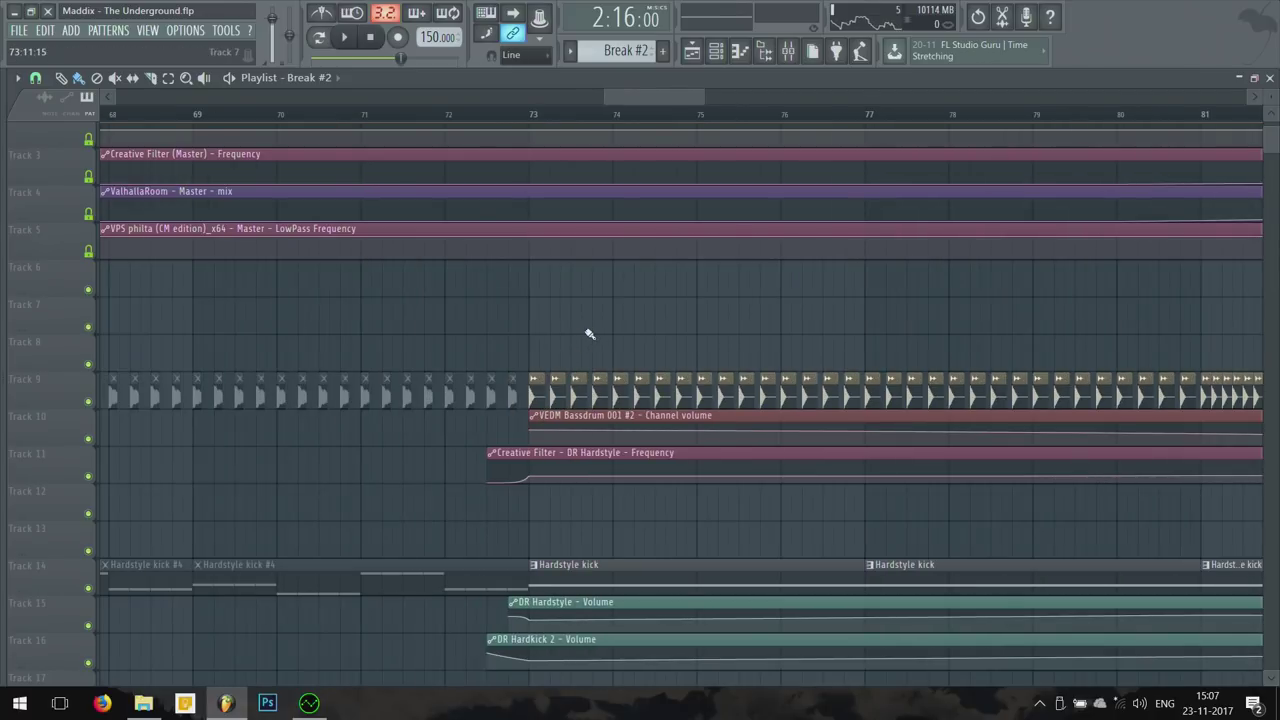
Step: Play the soloed Hardstyle kick clips with their DR Hardstyle and DR Hardkick 2 volume automation, unsolo the tracks and stop playback
scroll(590, 336, "down", 3)
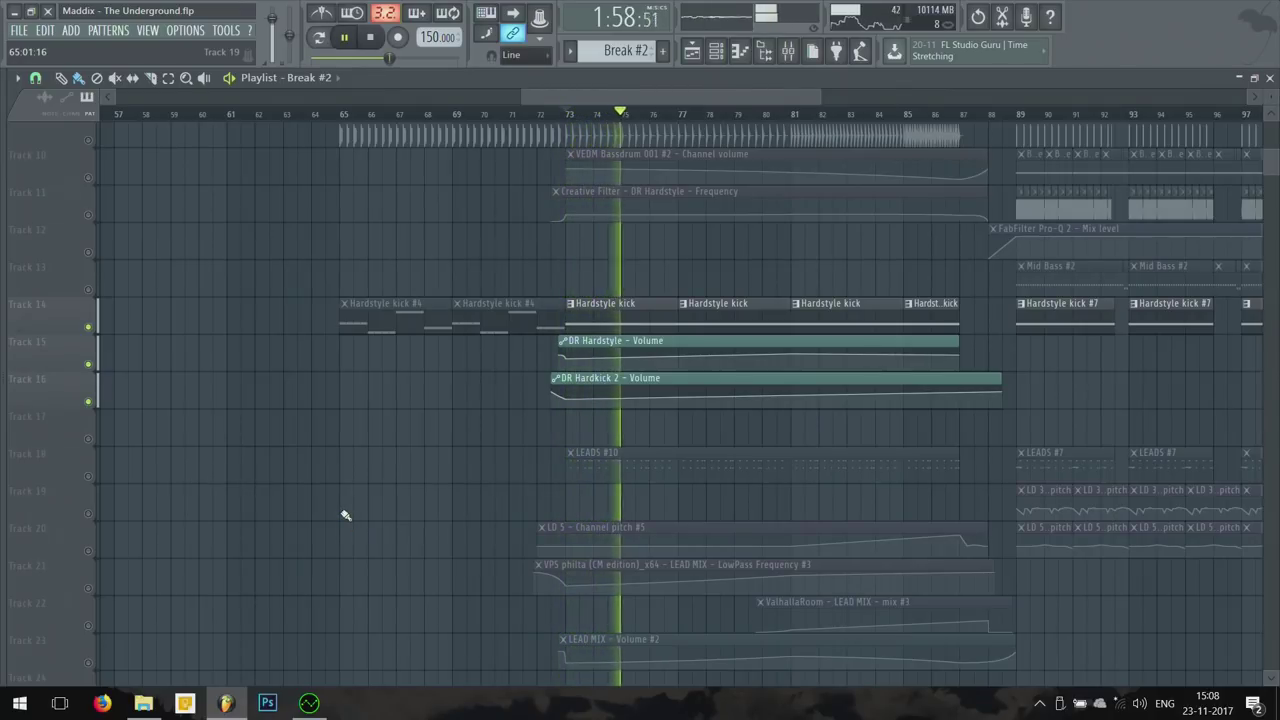
scroll(345, 515, "down", 1)
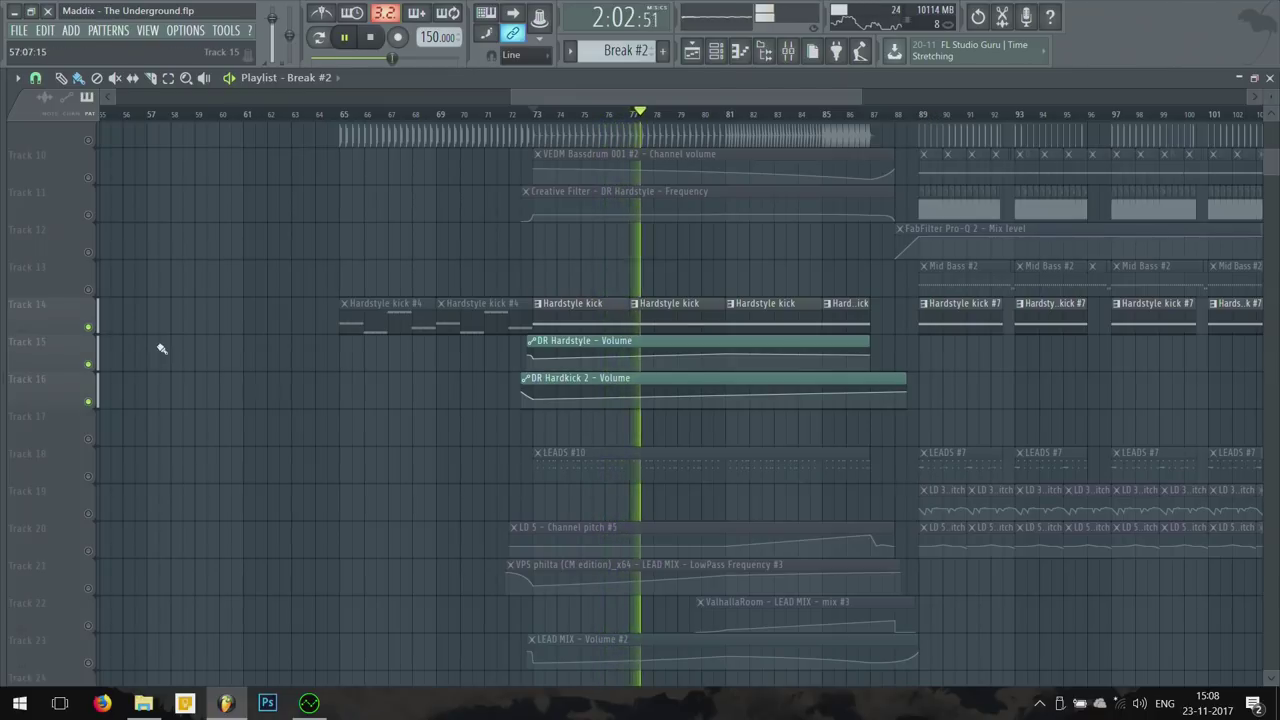
right_click(90, 327)
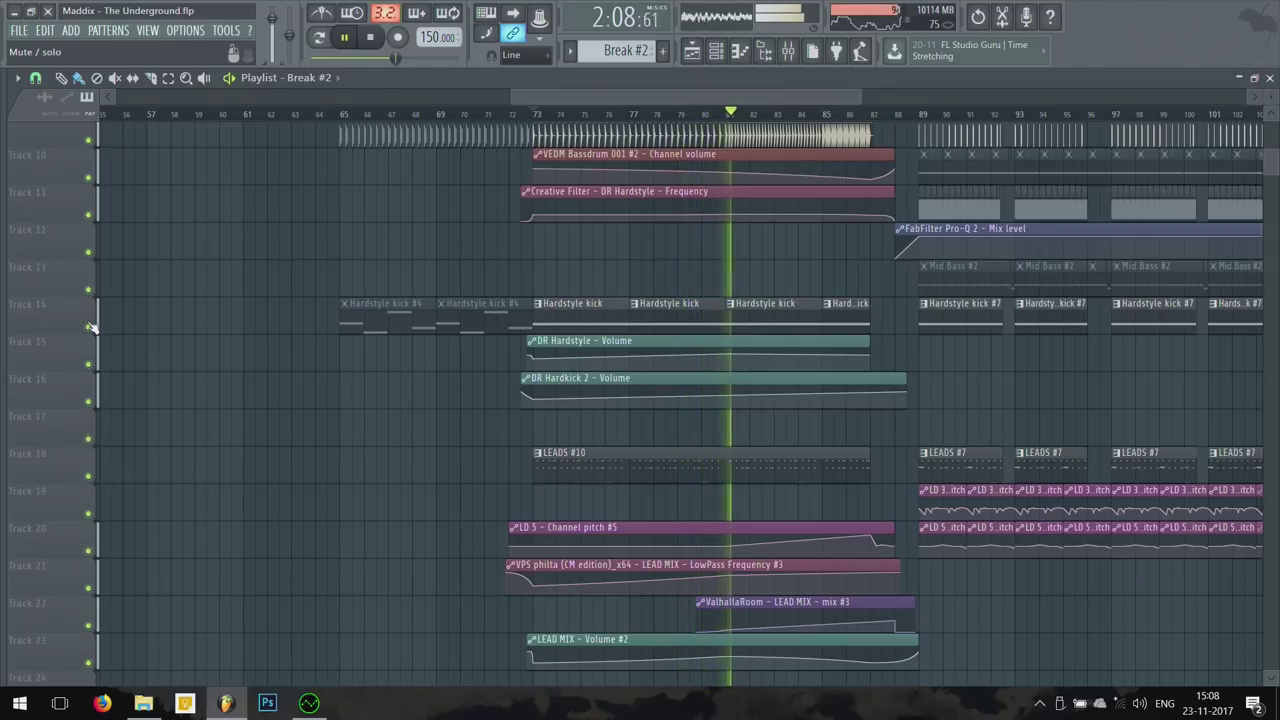
key("space")
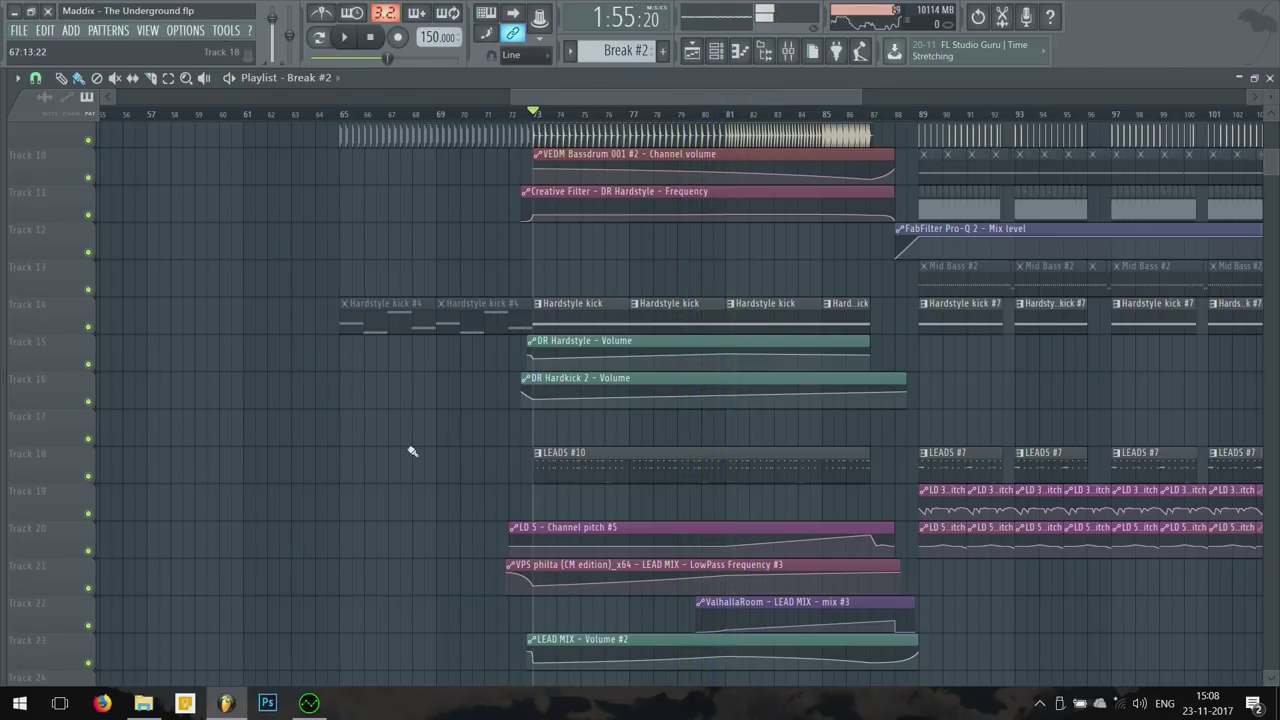
Step: Solo the LEADS #10 track with its automation on tracks 19 to 23 and play it from bar 73
scroll(446, 447, "down", 5)
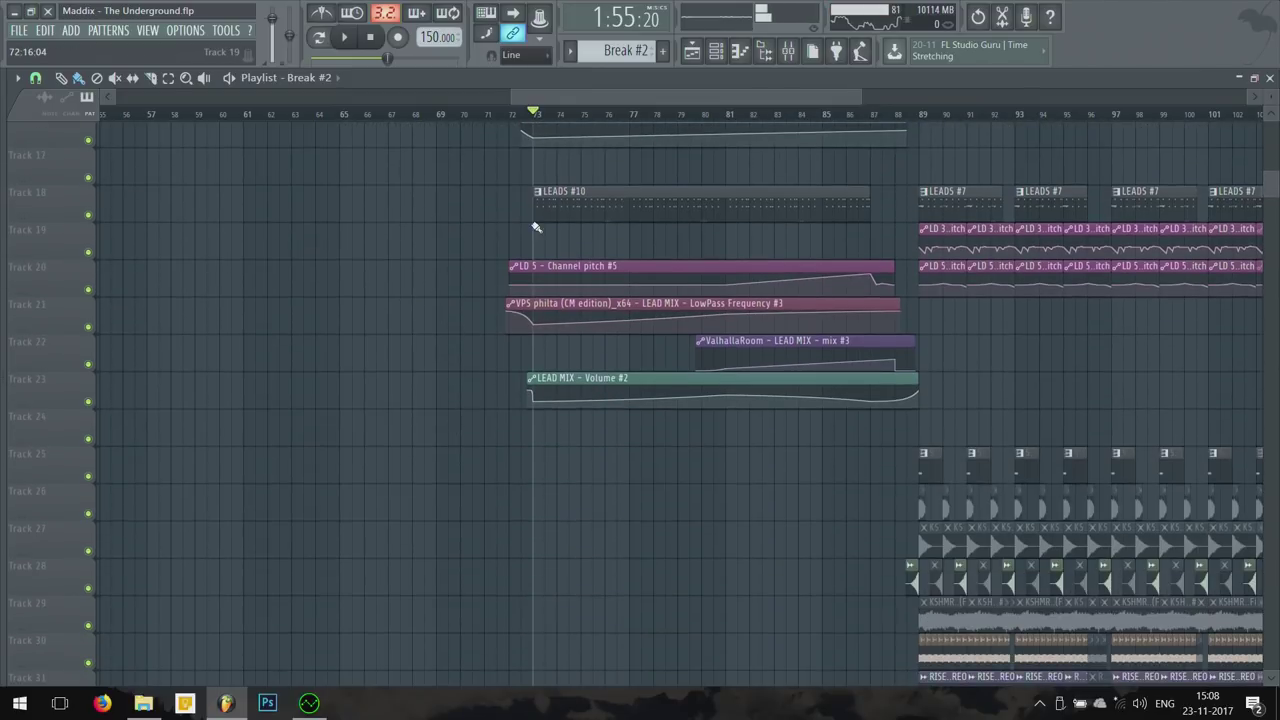
left_click(90, 216, "ctrl")
left_click(90, 253)
key("space")
left_click_drag(89, 290, 93, 404)
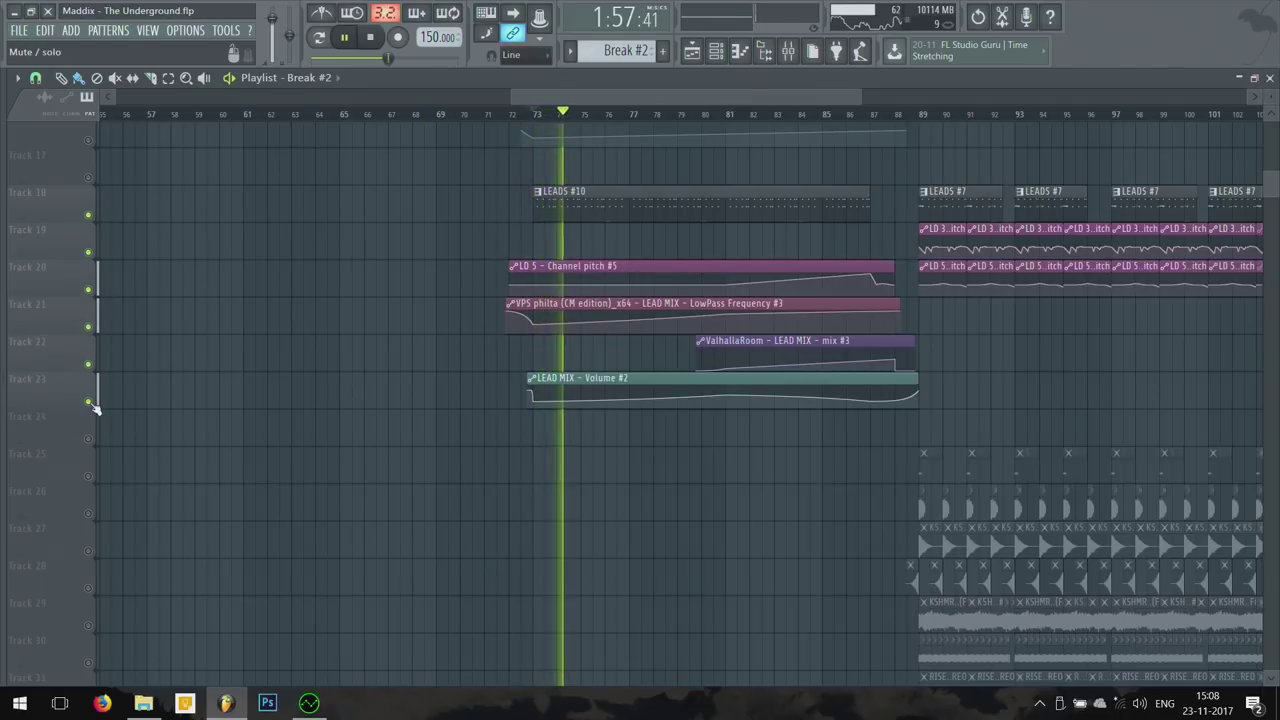
Step: Play the soloed lead from bar 85 to hear the end of its automation, and stop playback
scroll(458, 445, "down", 3, "ctrl")
scroll(458, 445, "up", 3, "ctrl")
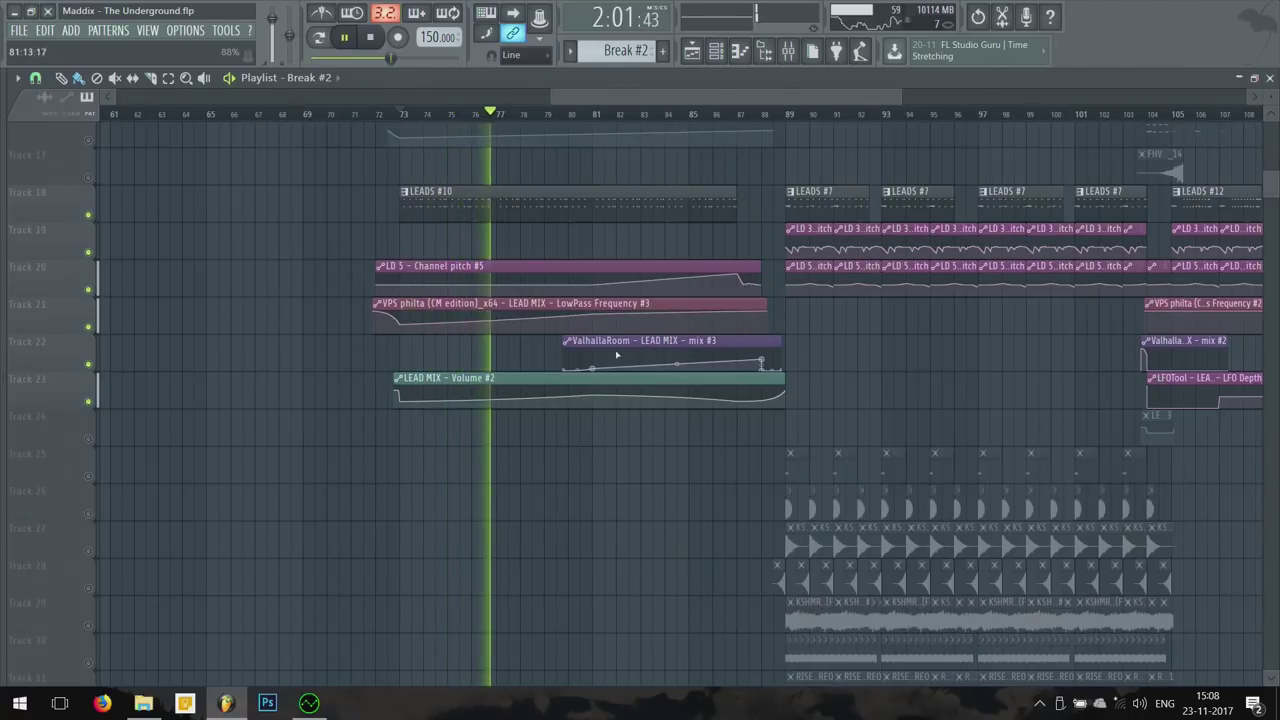
left_click(686, 114)
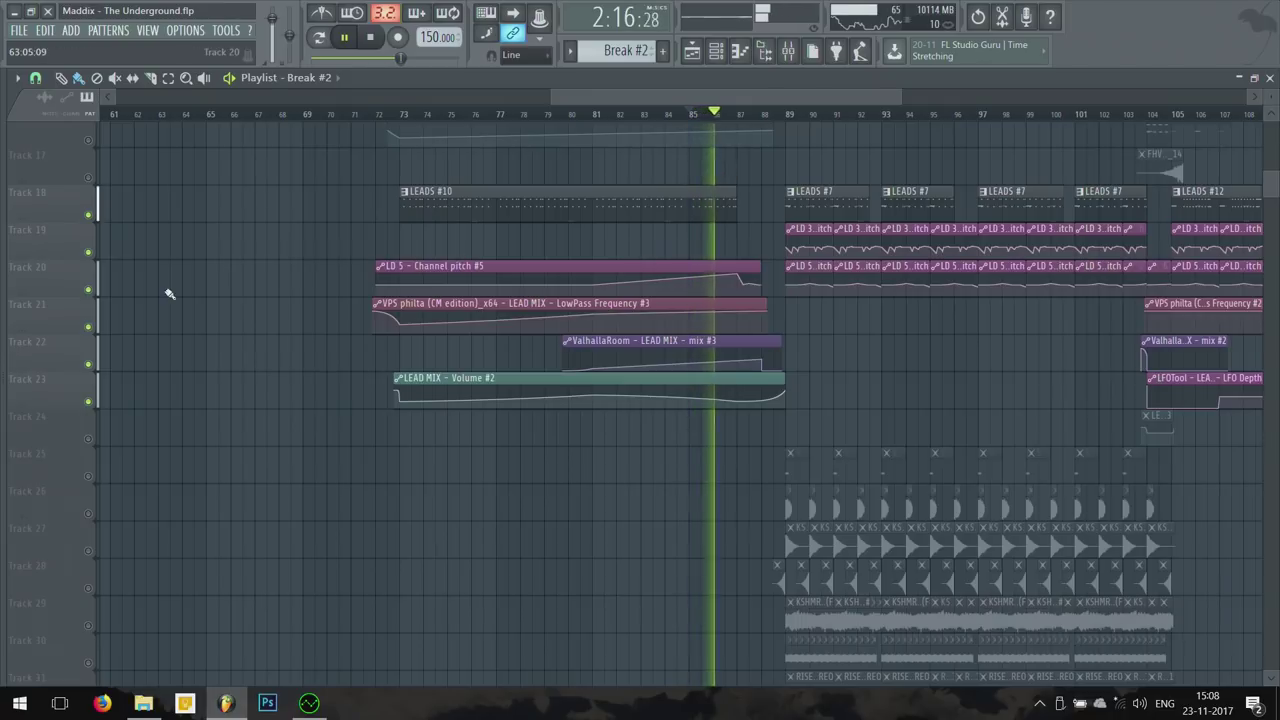
key("space")
Step: Unsolo the tracks, play the drop's kick and lead clips from bar 89, and stop playback
scroll(805, 367, "up", 3)
scroll(805, 367, "up", 3)
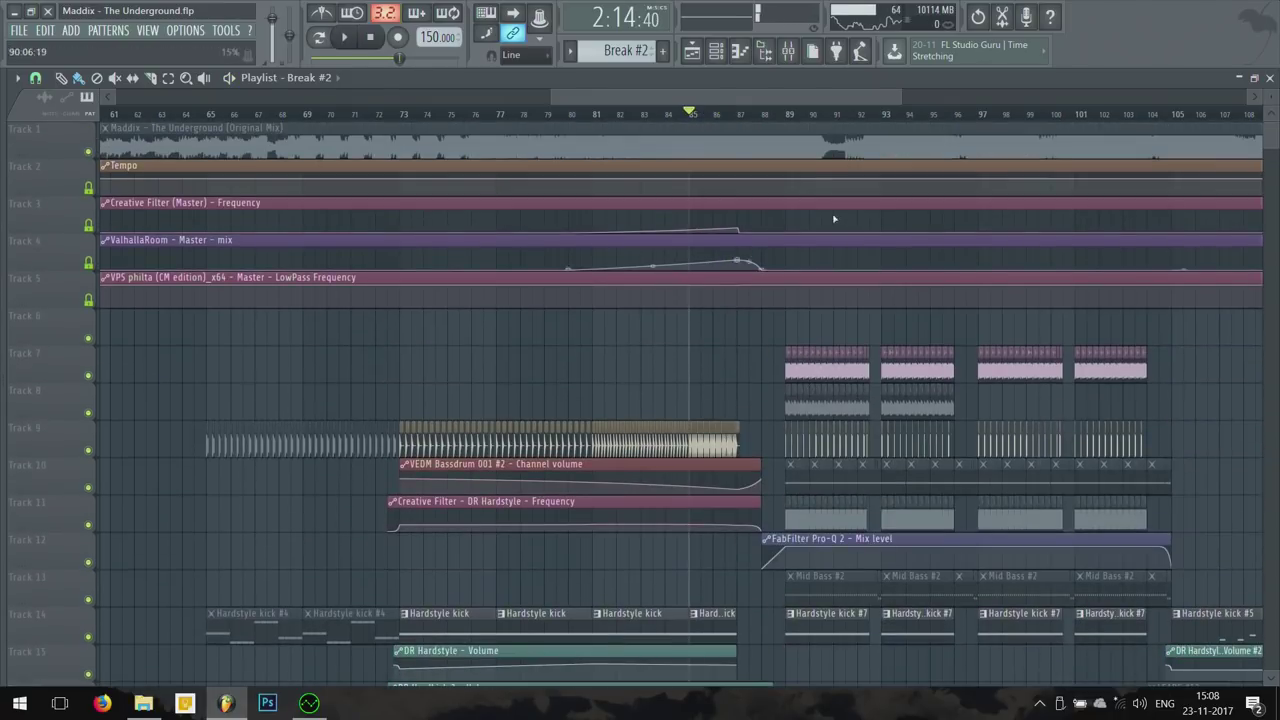
scroll(899, 400, "down", 2)
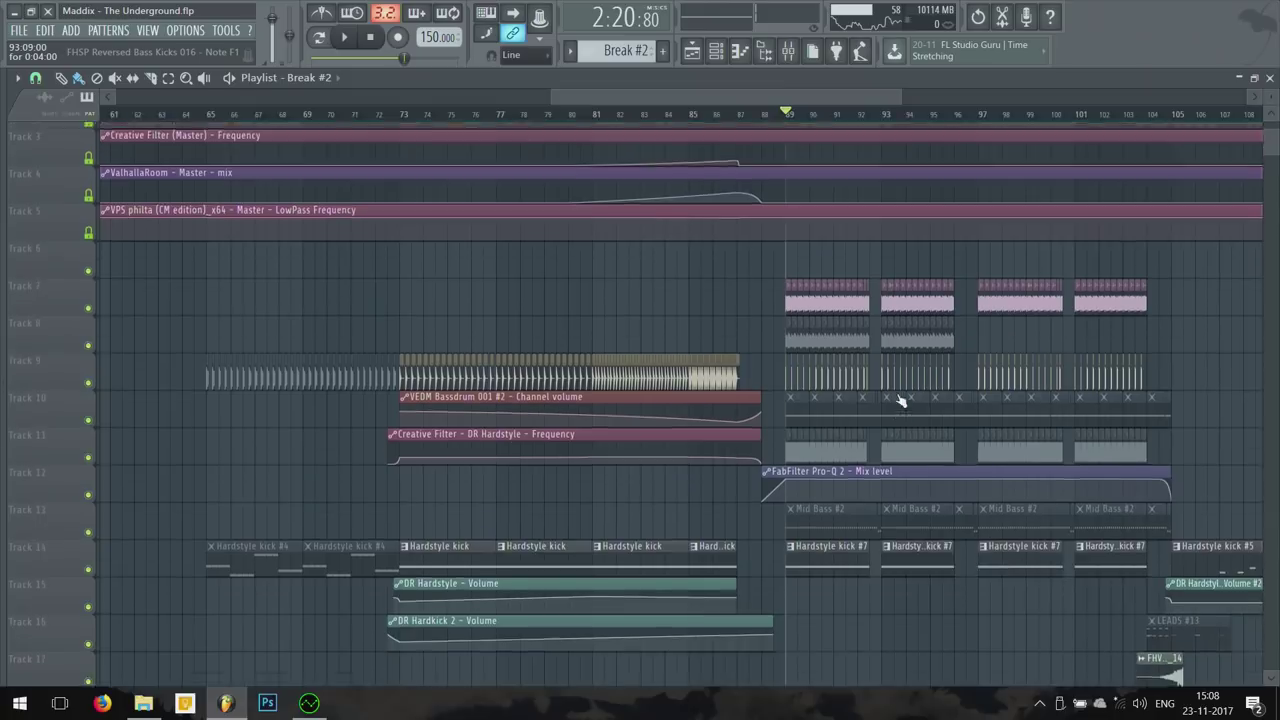
key("space")
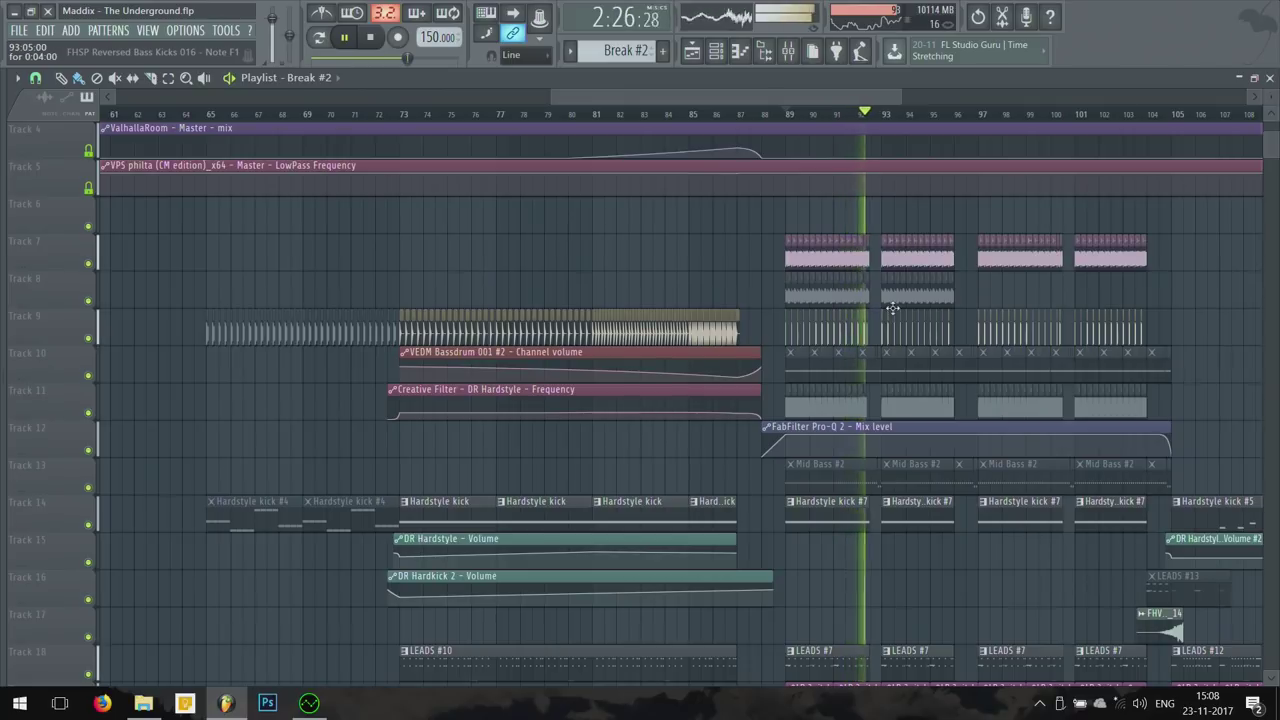
key("space")
Step: Open the track 7 hardstyle kick sample's channel settings and solo its mixer track, DR HRADFINAL, for playback
scroll(893, 309, "up", 5)
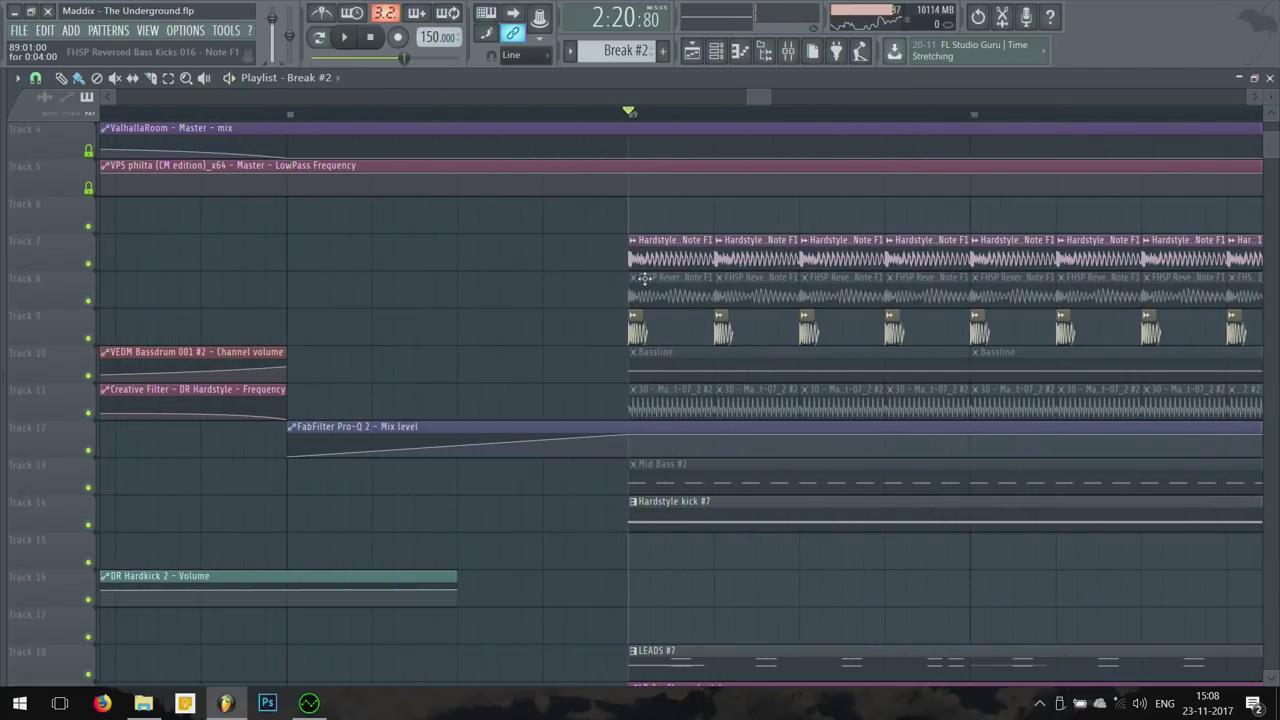
double_click(675, 248)
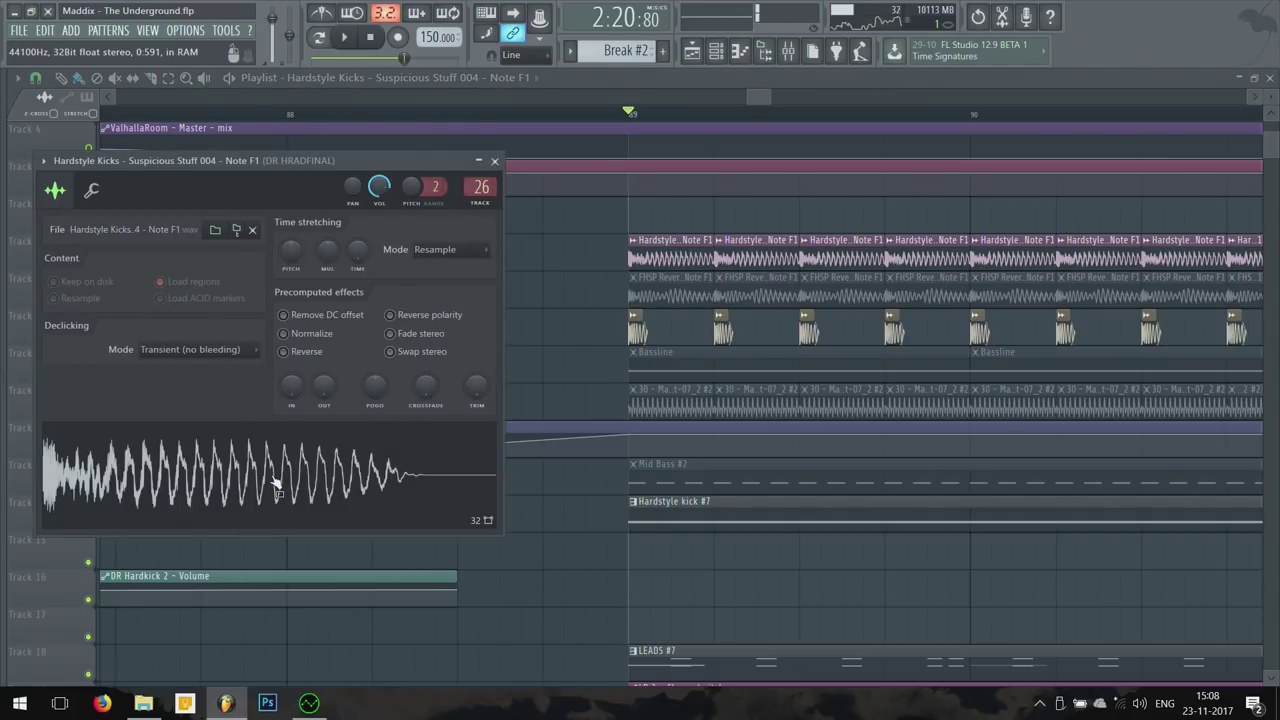
double_click(481, 187)
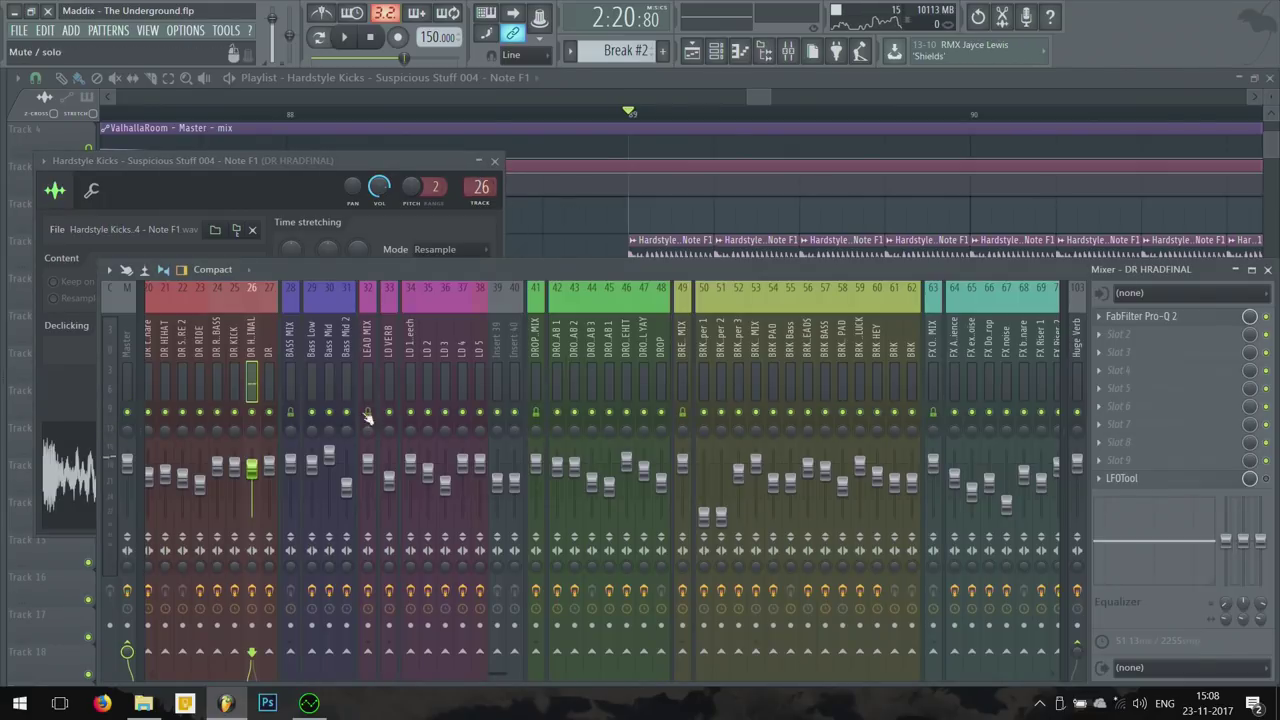
right_click(254, 412)
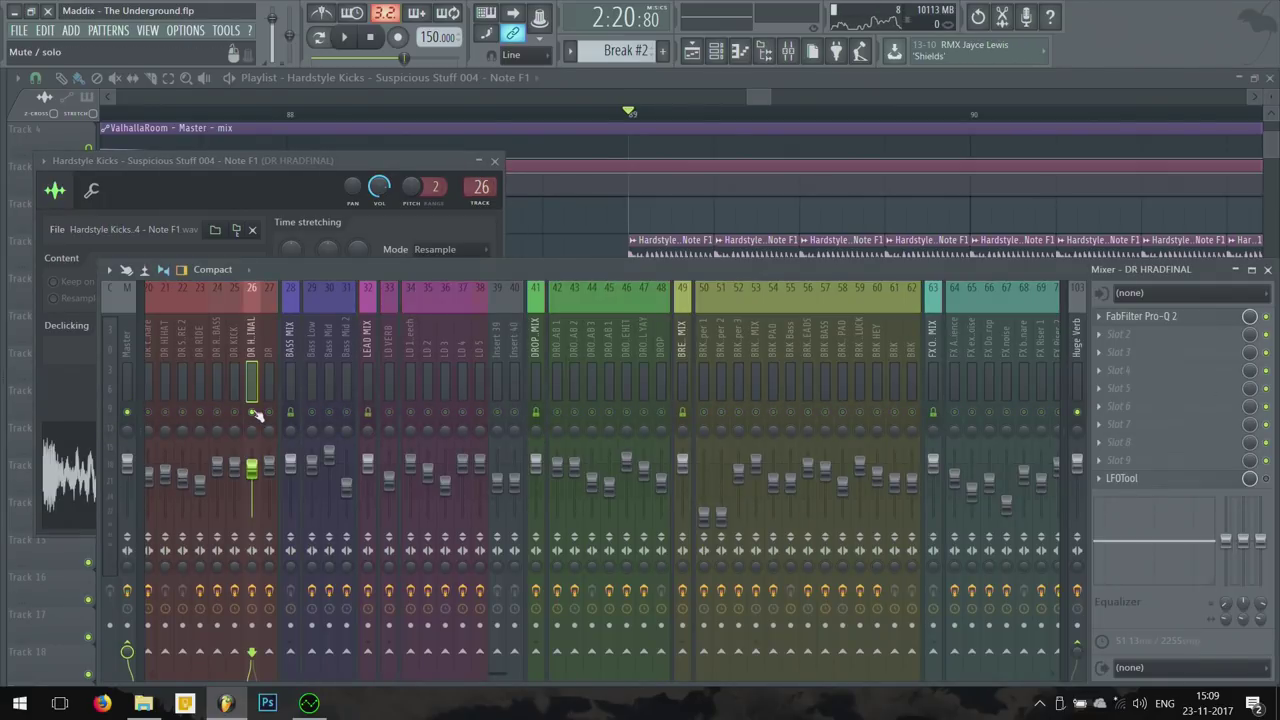
key("space")
Step: Open FabFilter Pro-Q 2 on DR HRADFINAL, examine its low-end and midrange boost bands during playback, and stop
left_click(1175, 320)
key("space")
left_click_drag(627, 270, 751, 150)
mouse_move(523, 298)
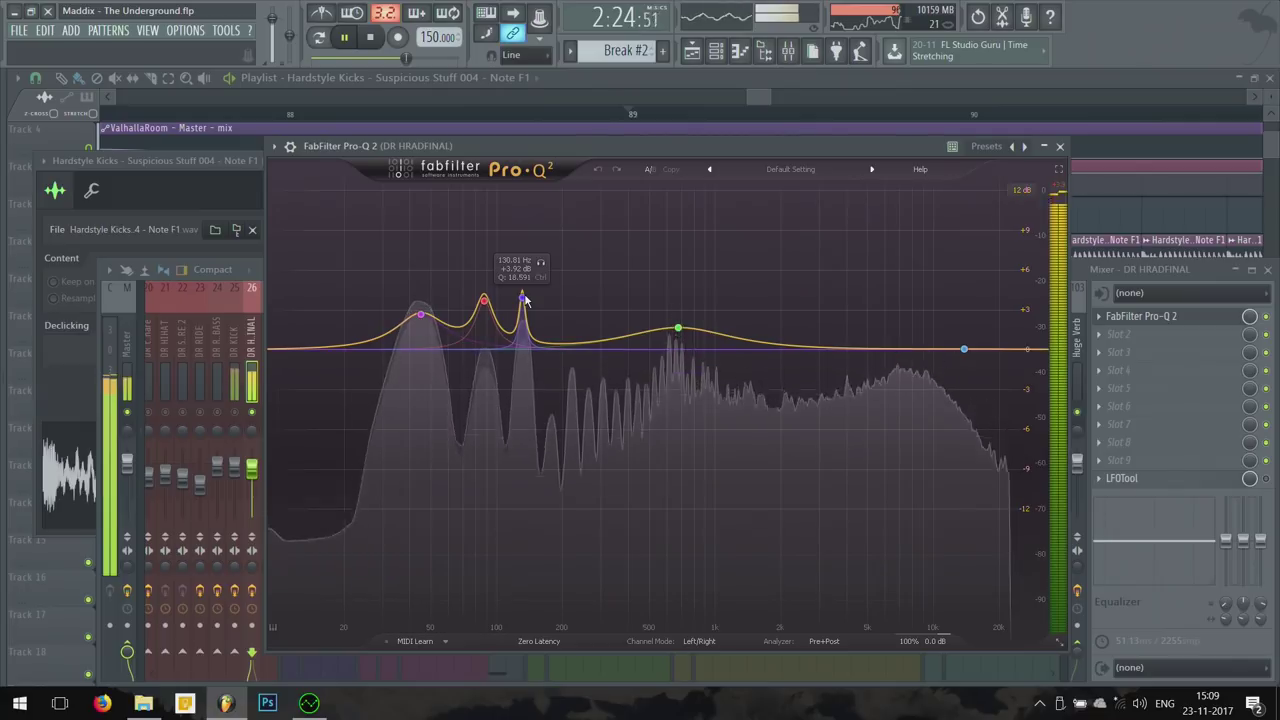
mouse_move(424, 332)
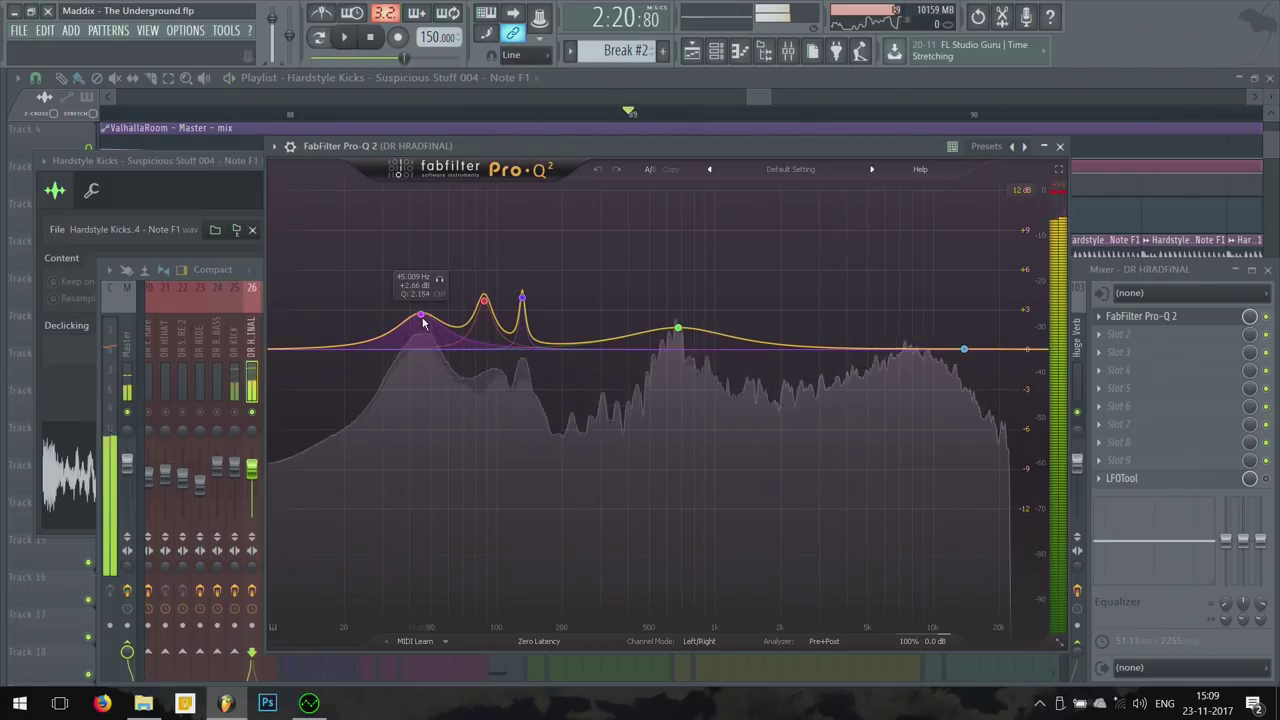
mouse_move(486, 304)
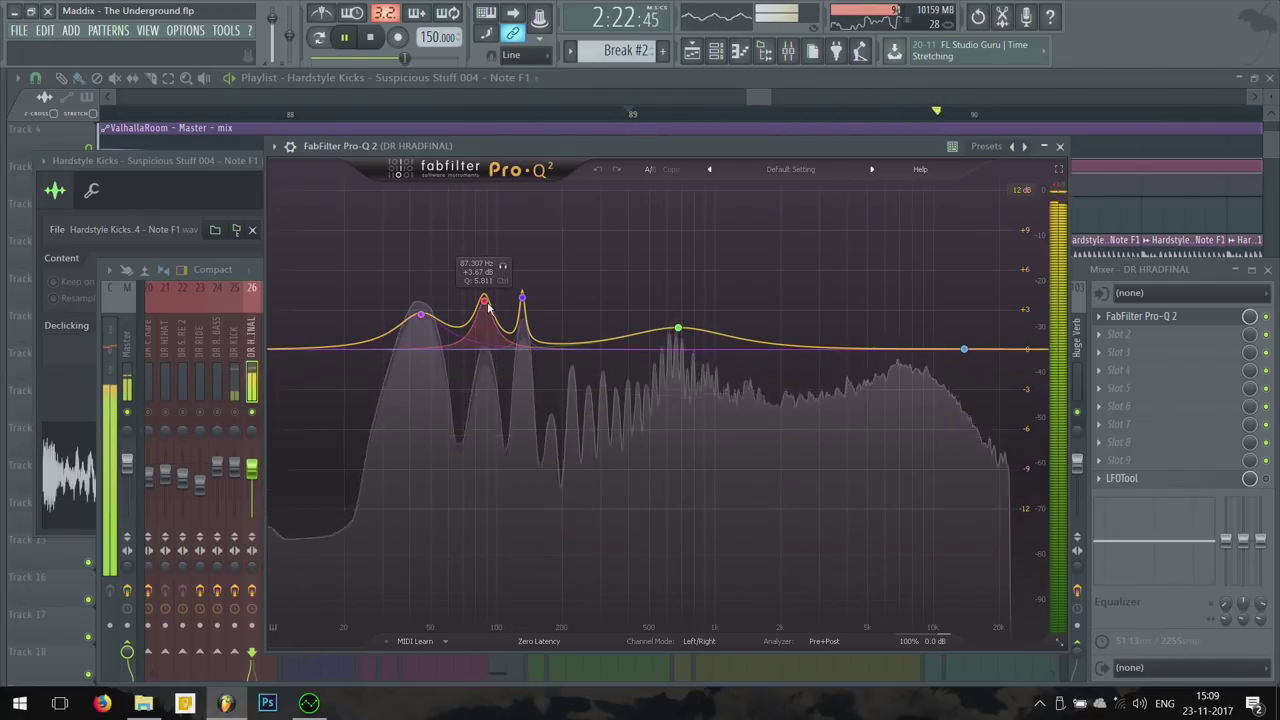
mouse_move(680, 330)
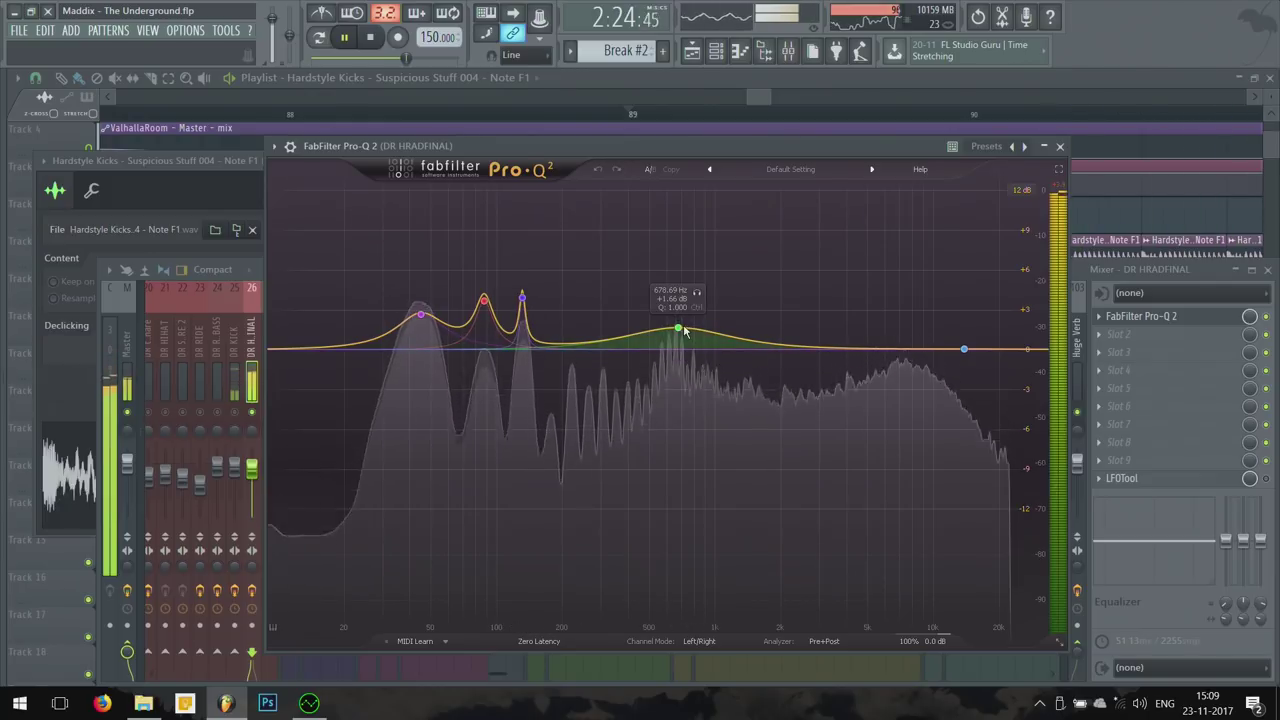
key("space")
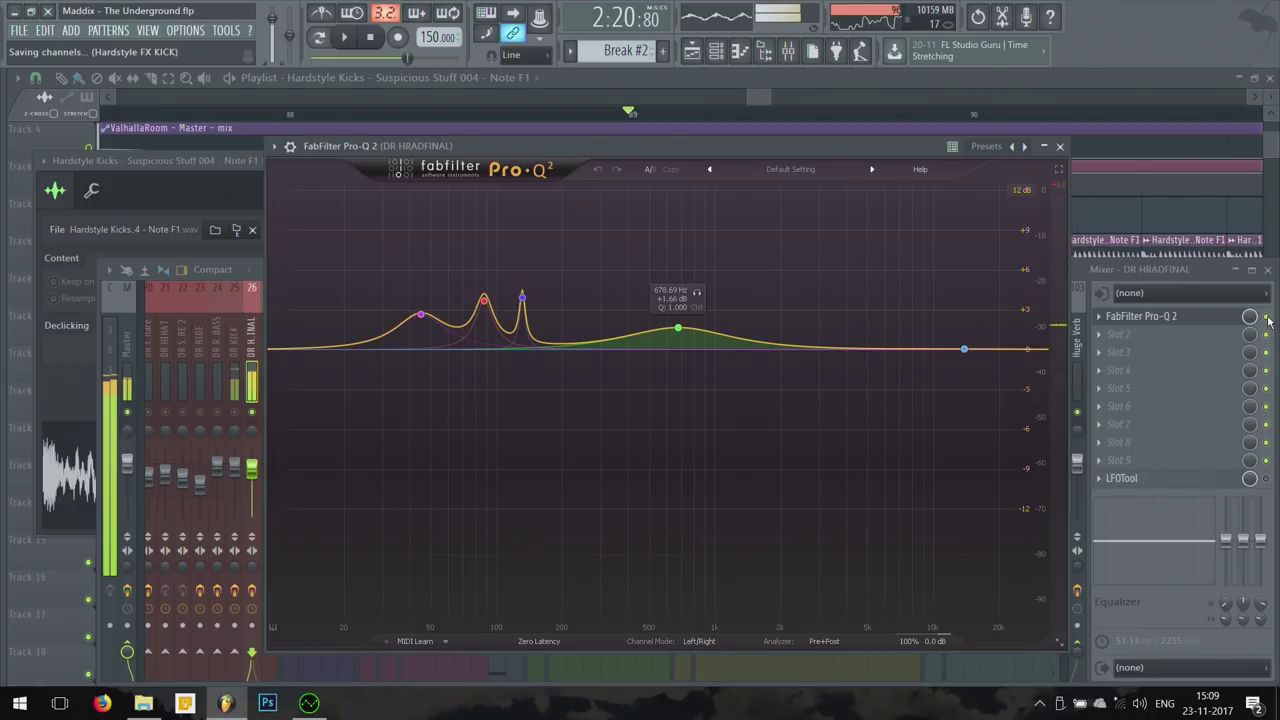
Step: Compare the kick with its FabFilter Pro-Q 2 bypassed during playback, stop playback, and close the mixer and plugin windows
key("space")
left_click(1268, 320)
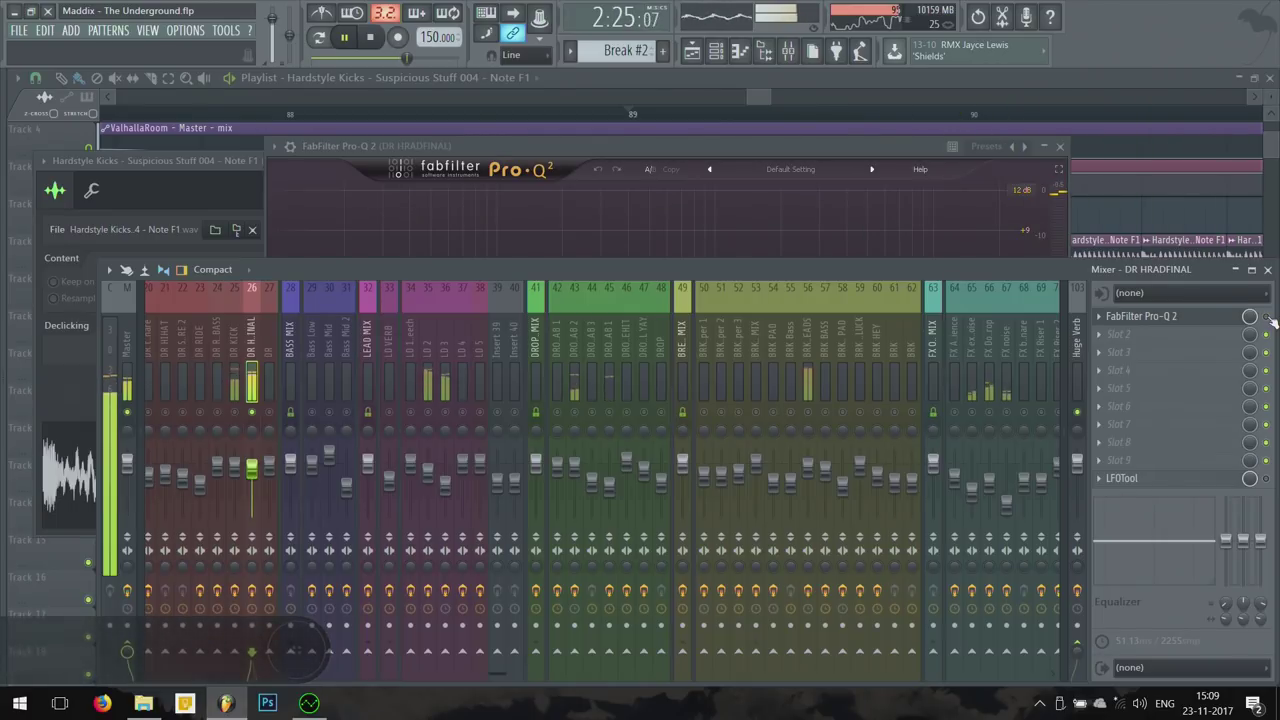
key("space")
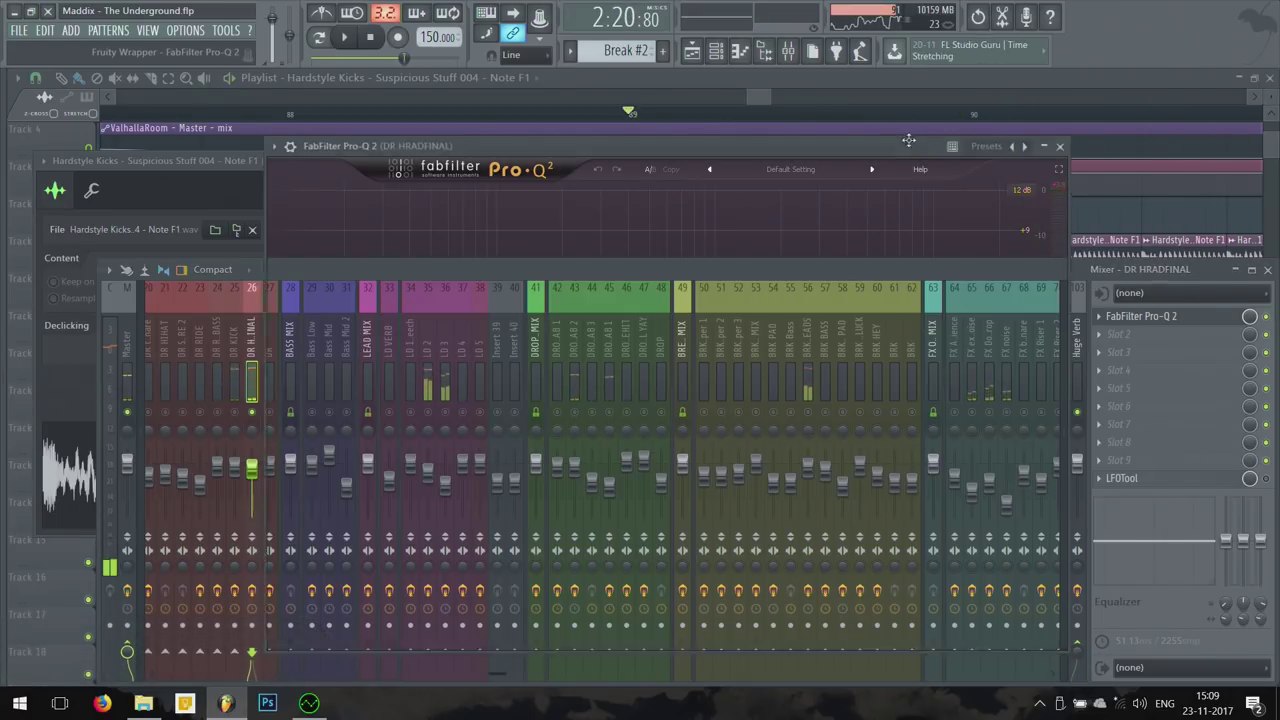
key("F12")
Step: Solo Hardstyle kick track 14 together with tracks 15, 16 and 17 in the playlist
scroll(840, 277, "right", 3)
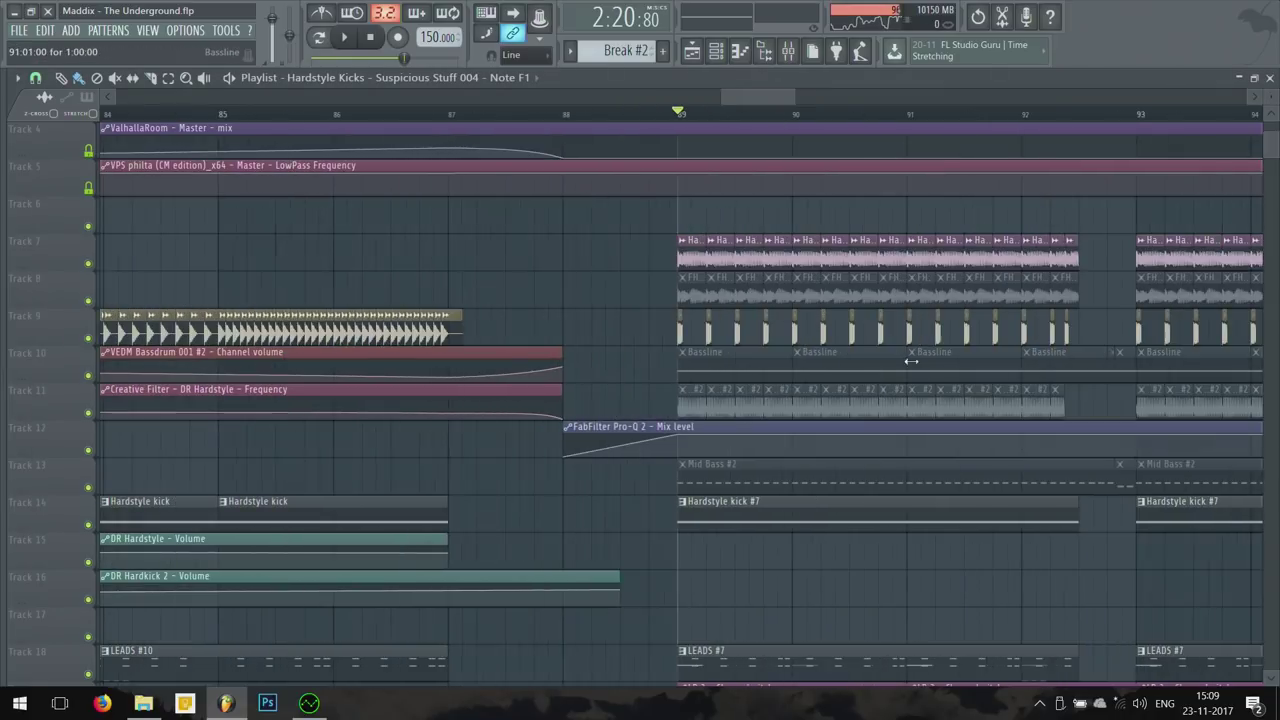
scroll(914, 364, "down", 1)
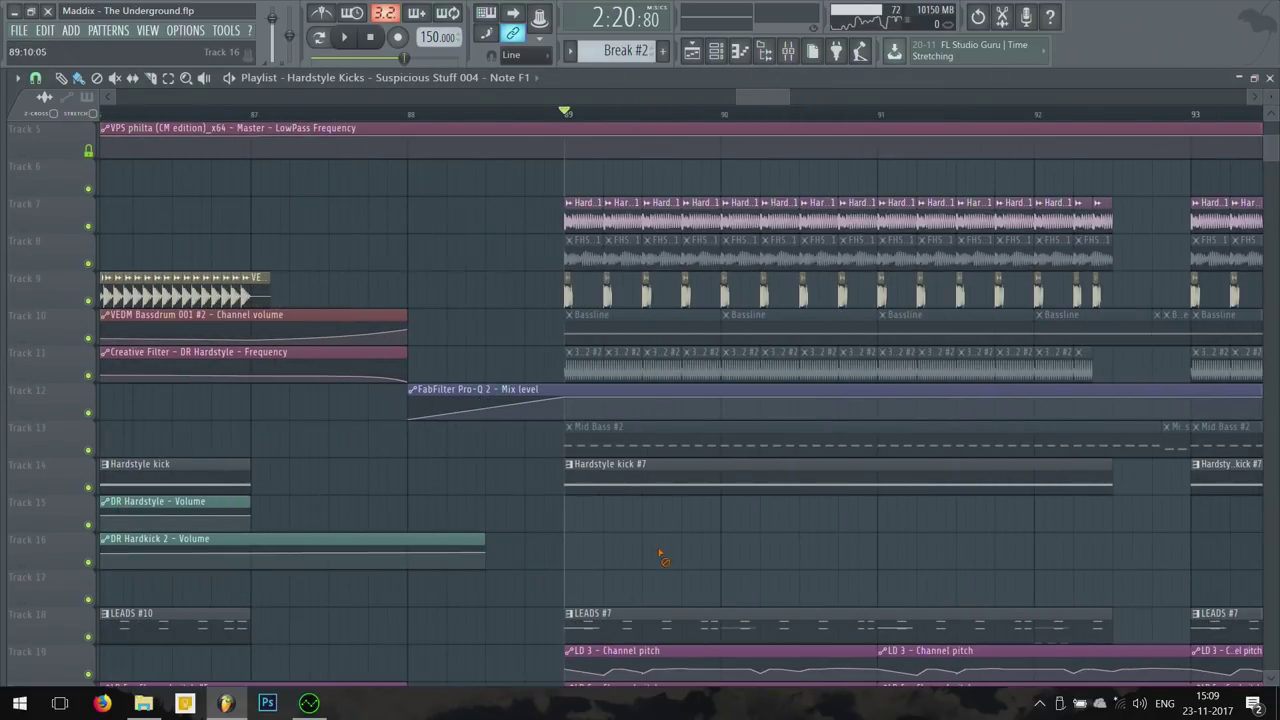
left_click(89, 488, "ctrl")
left_click(88, 524)
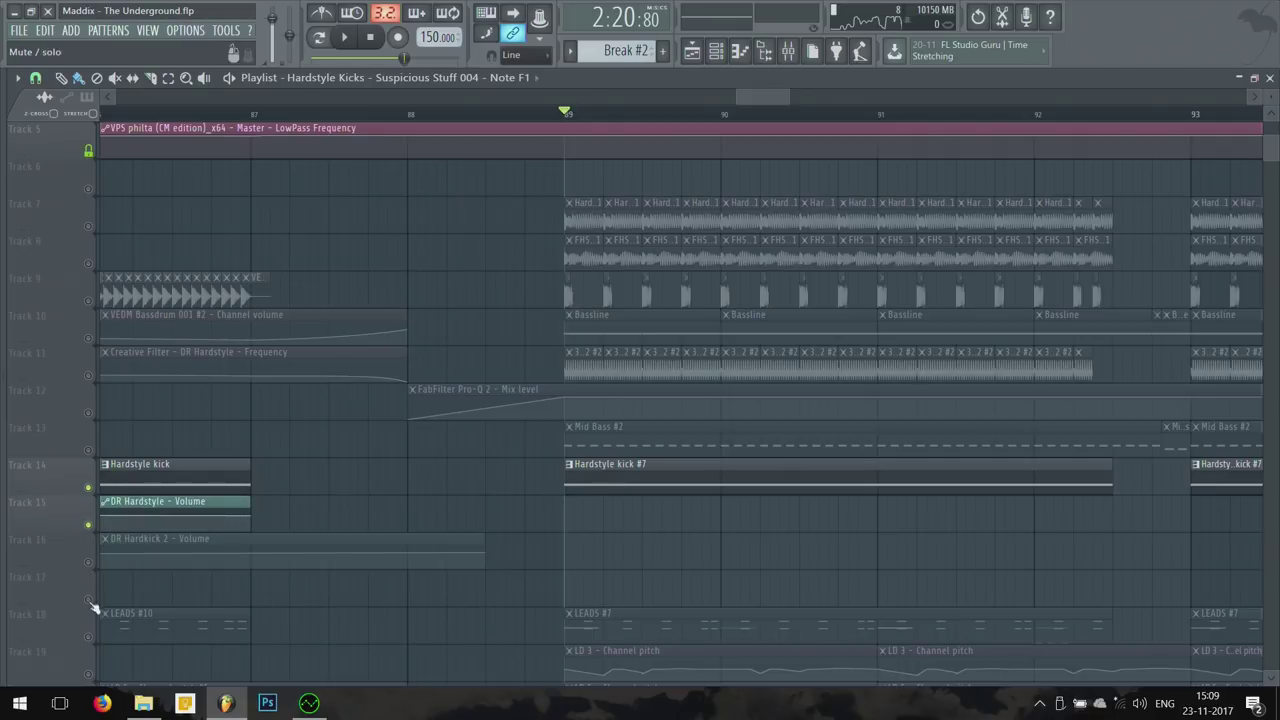
left_click(88, 563)
Step: Play the soloed Hardstyle kick #7 clip from bar 89, stop playback, and open its pattern in the piano roll
key("F9")
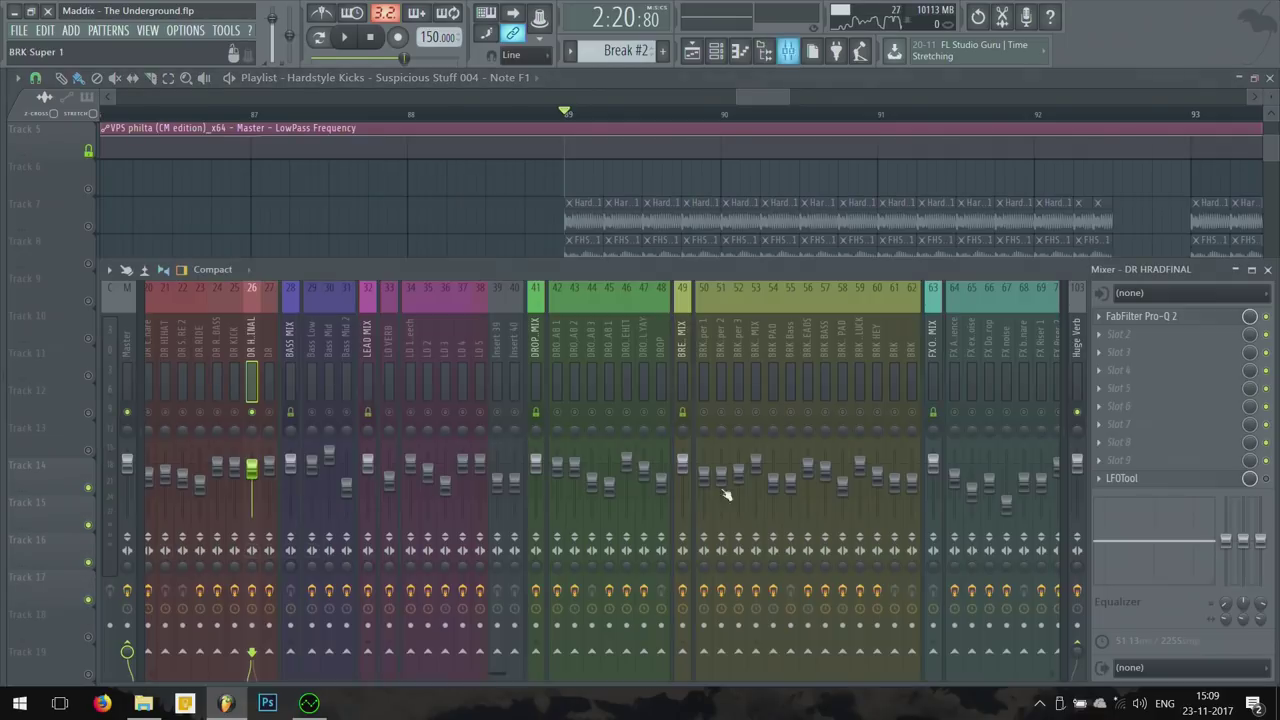
key("F9")
key("space")
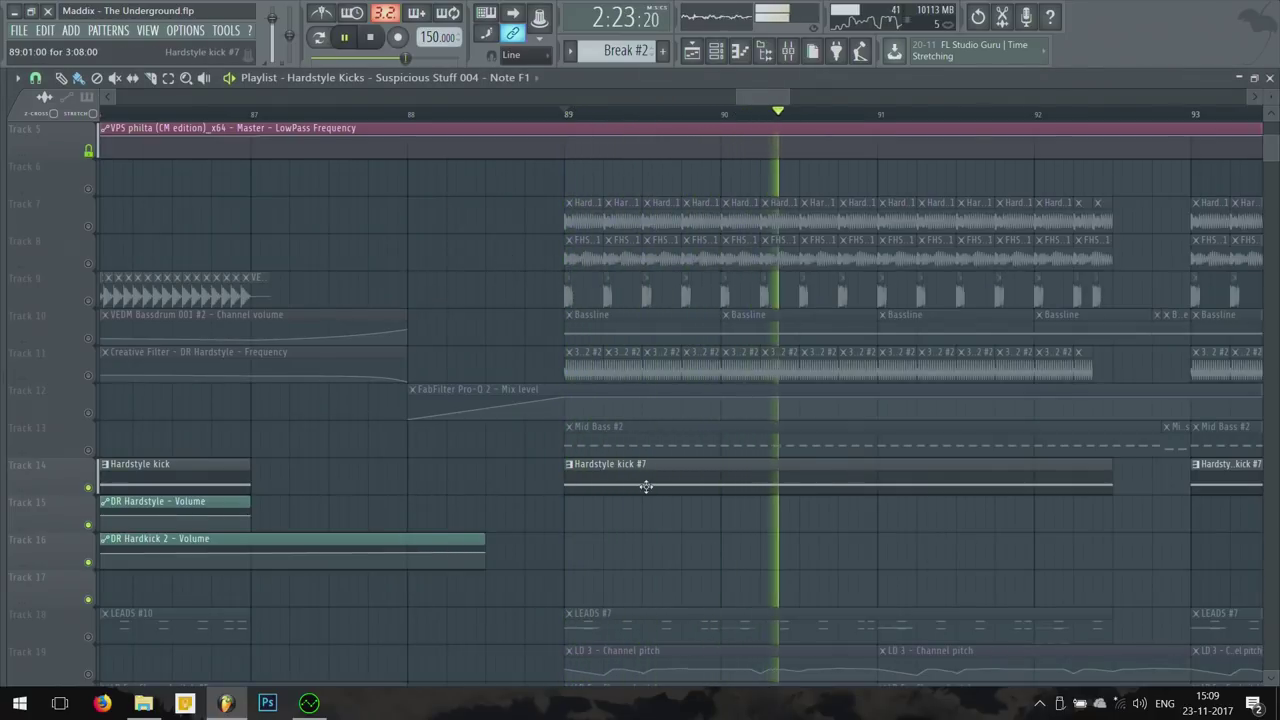
key("space")
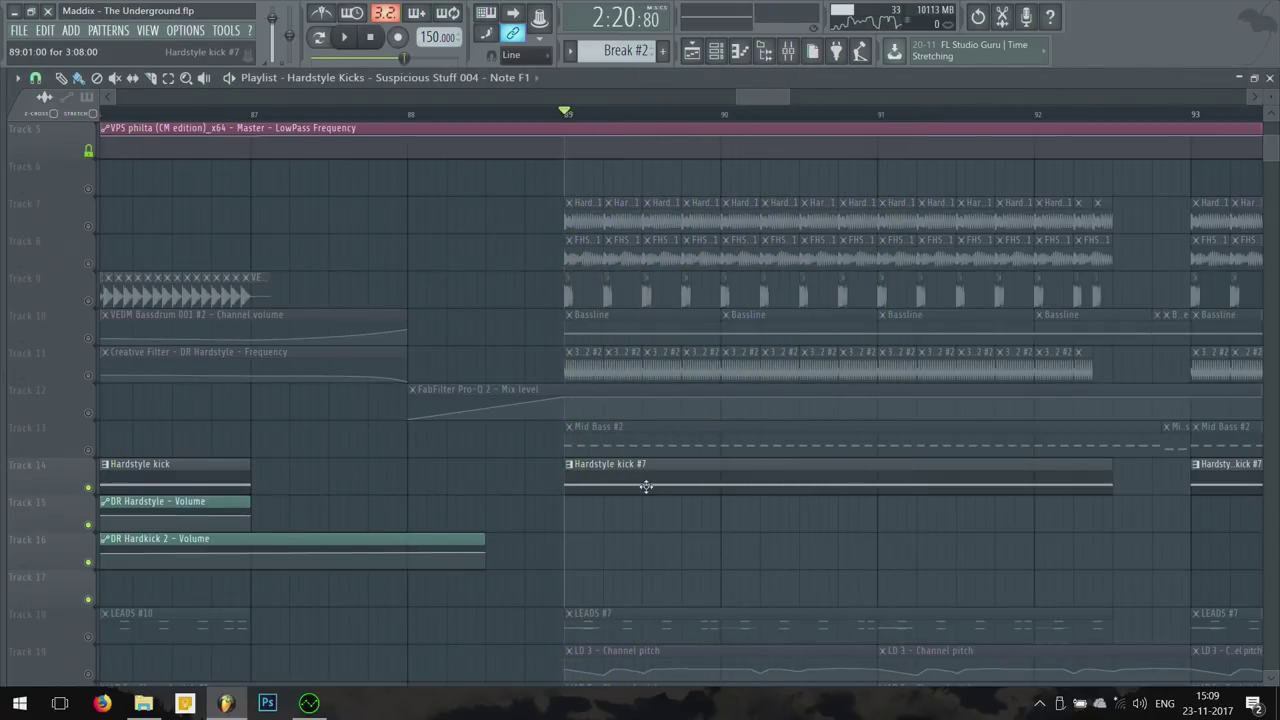
double_click(646, 486)
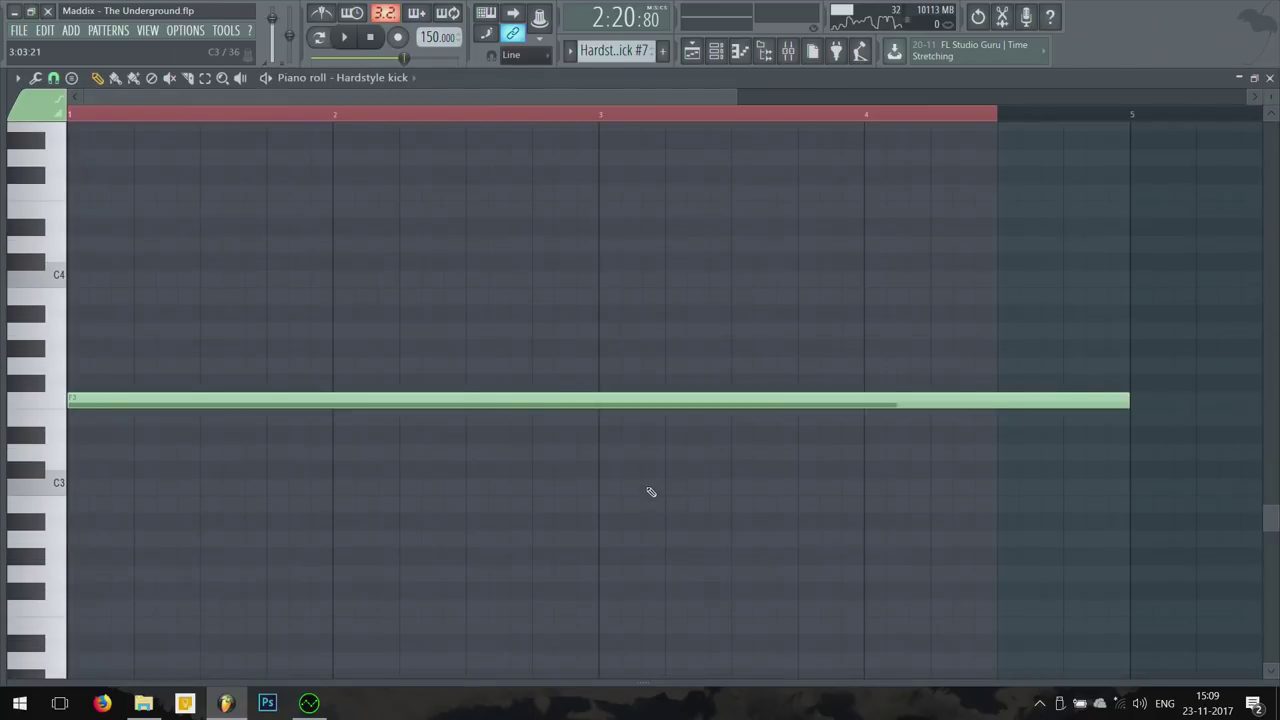
Step: Solo the Hardstyle kick's mixer track DR Hardstyle, play it briefly from bar 89, and stop playback
key("F7")
key("F6")
scroll(203, 554, "down", 5)
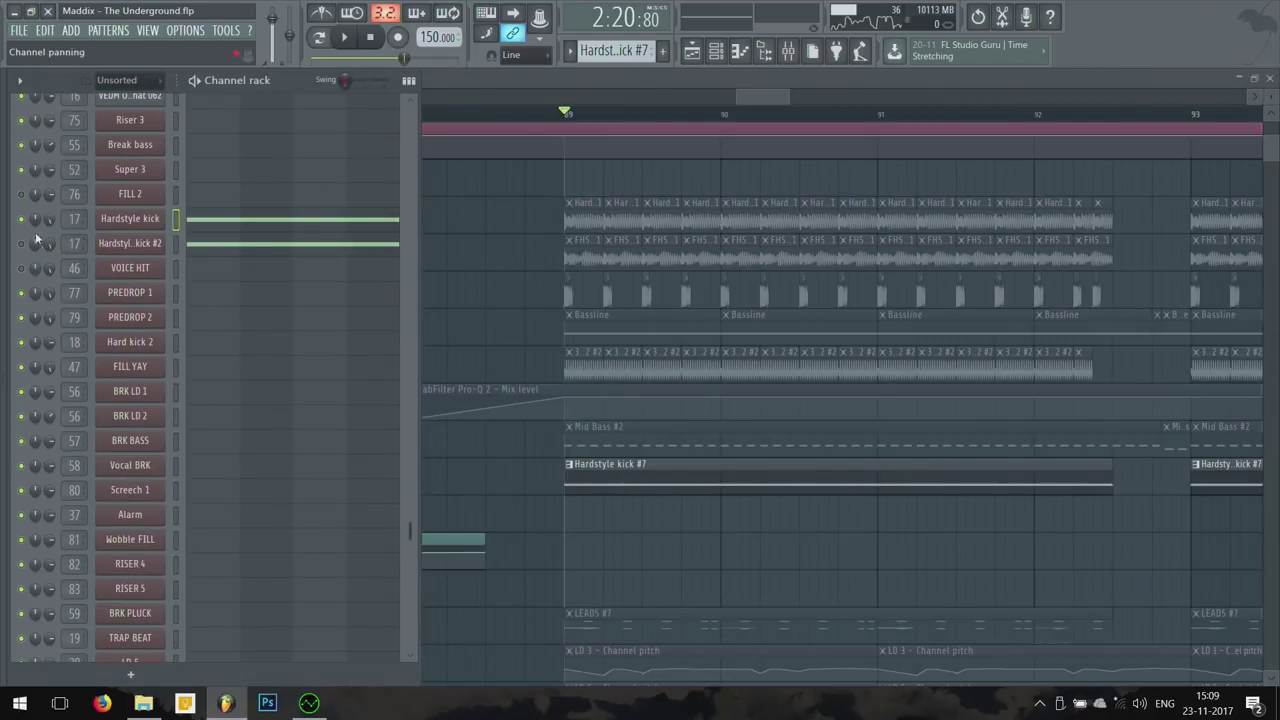
double_click(73, 220)
key("space")
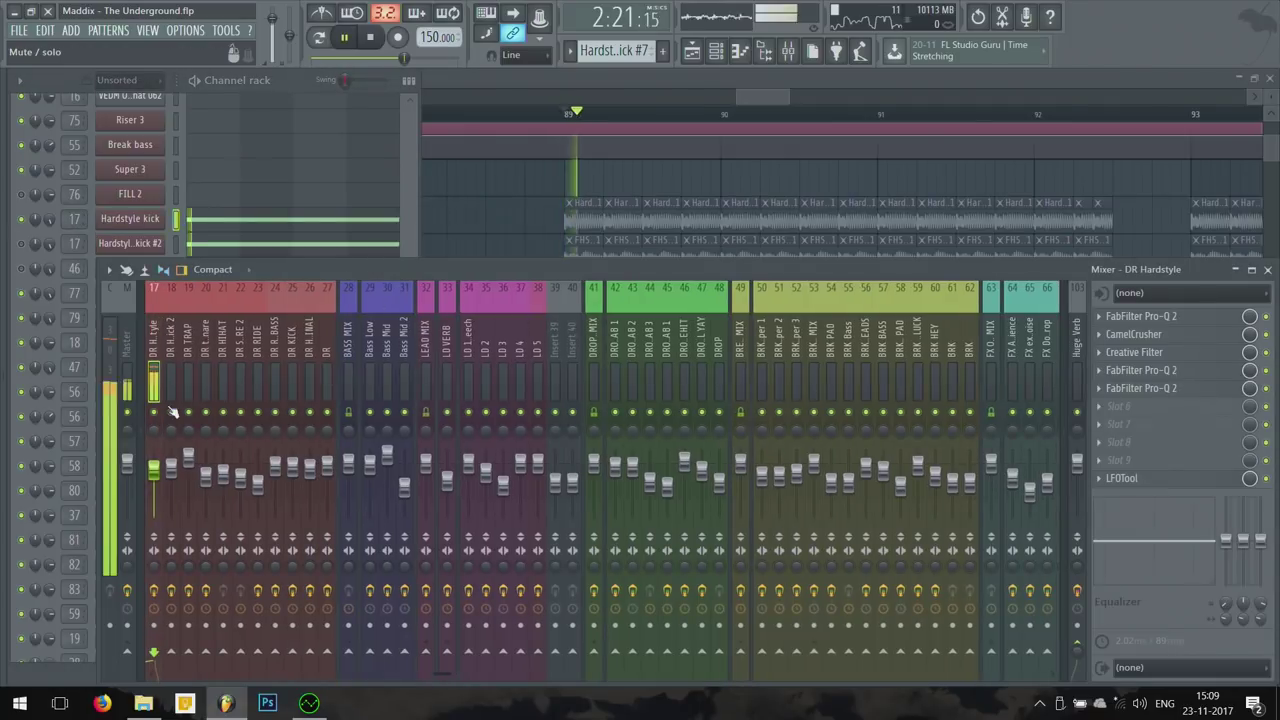
scroll(391, 376, "up", 3)
key("space")
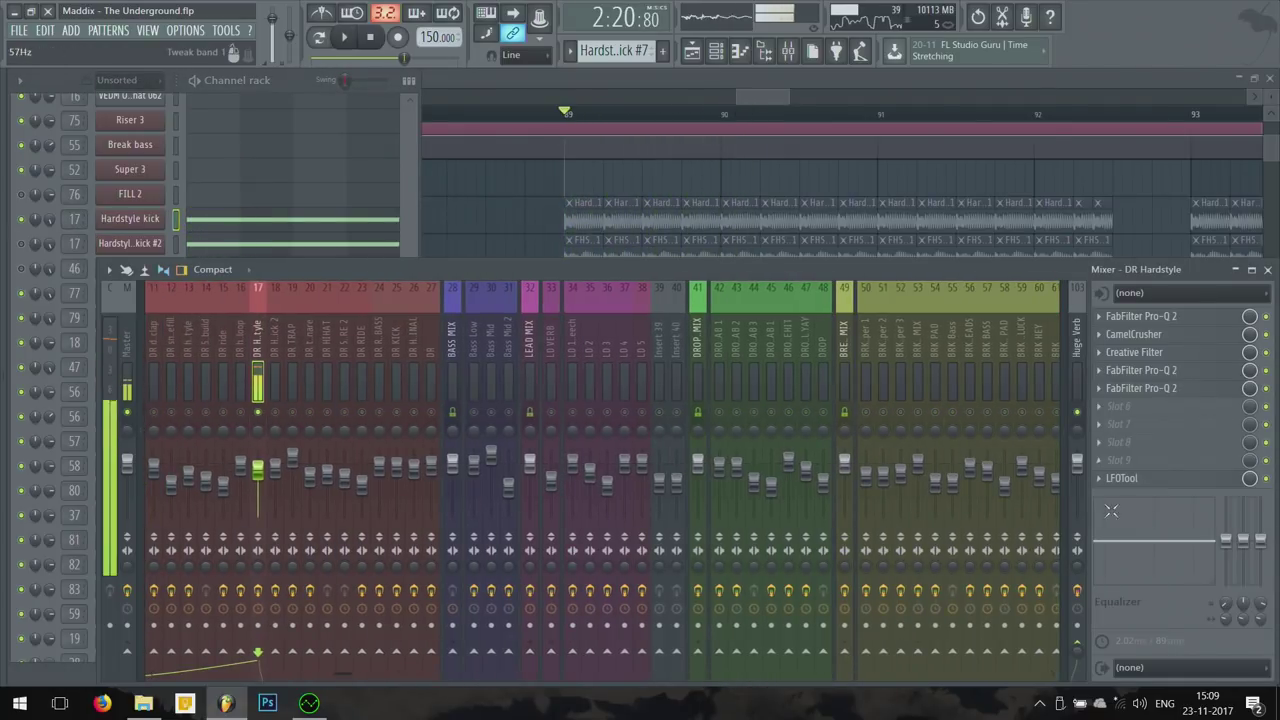
Step: Examine the LFOTool, FabFilter Pro-Q 2 and CamelCrusher effects on DR Hardstyle with playback, and return to the playlist
left_click(1158, 481)
key("space")
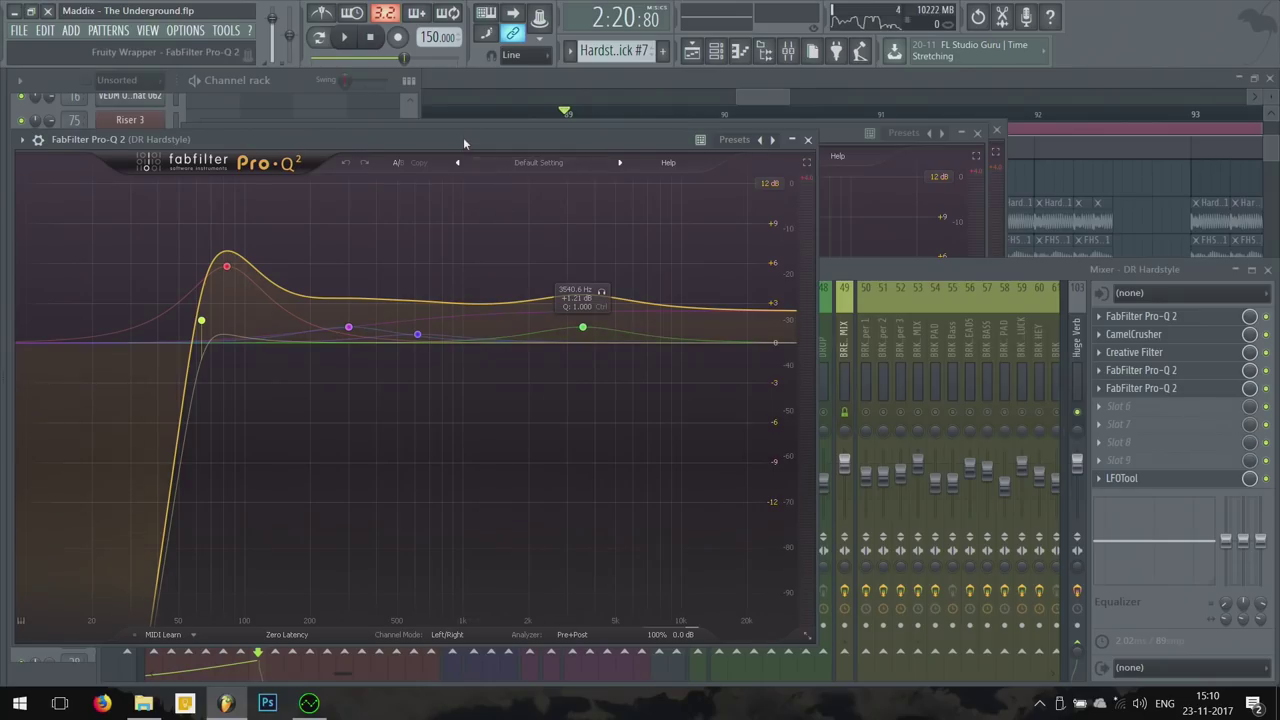
left_click_drag(463, 137, 633, 117)
key("space")
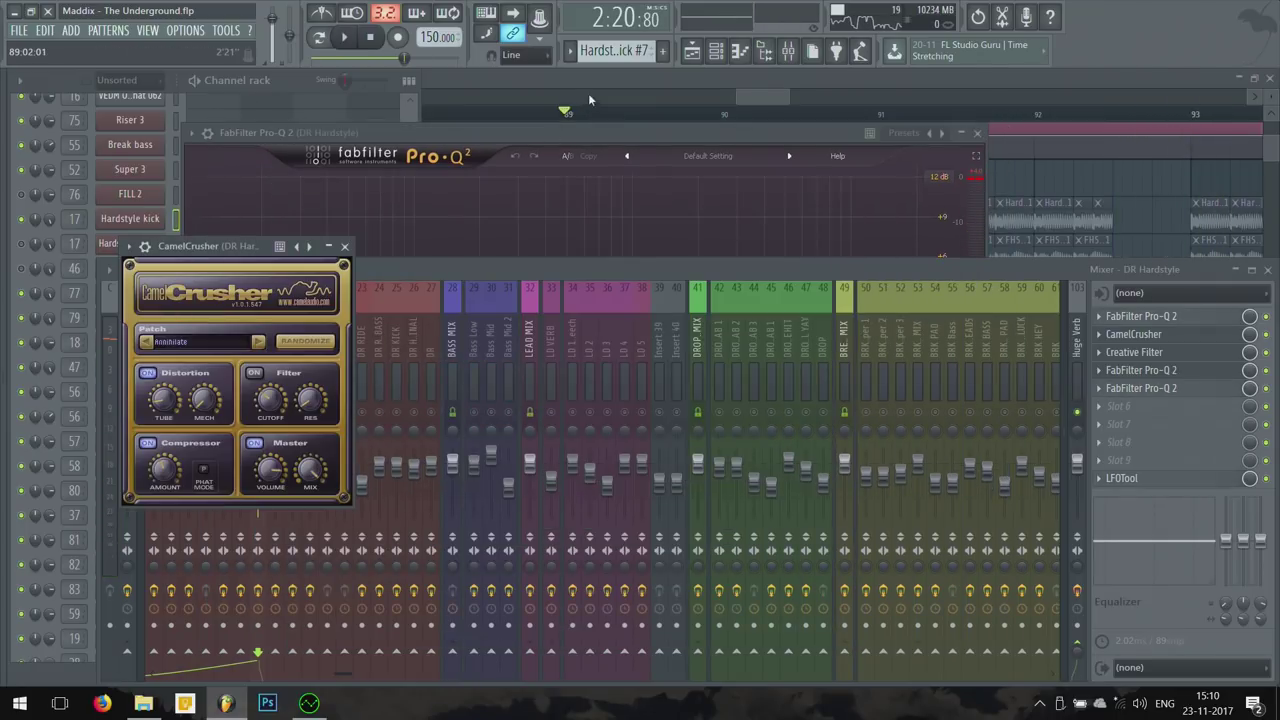
left_click(588, 95)
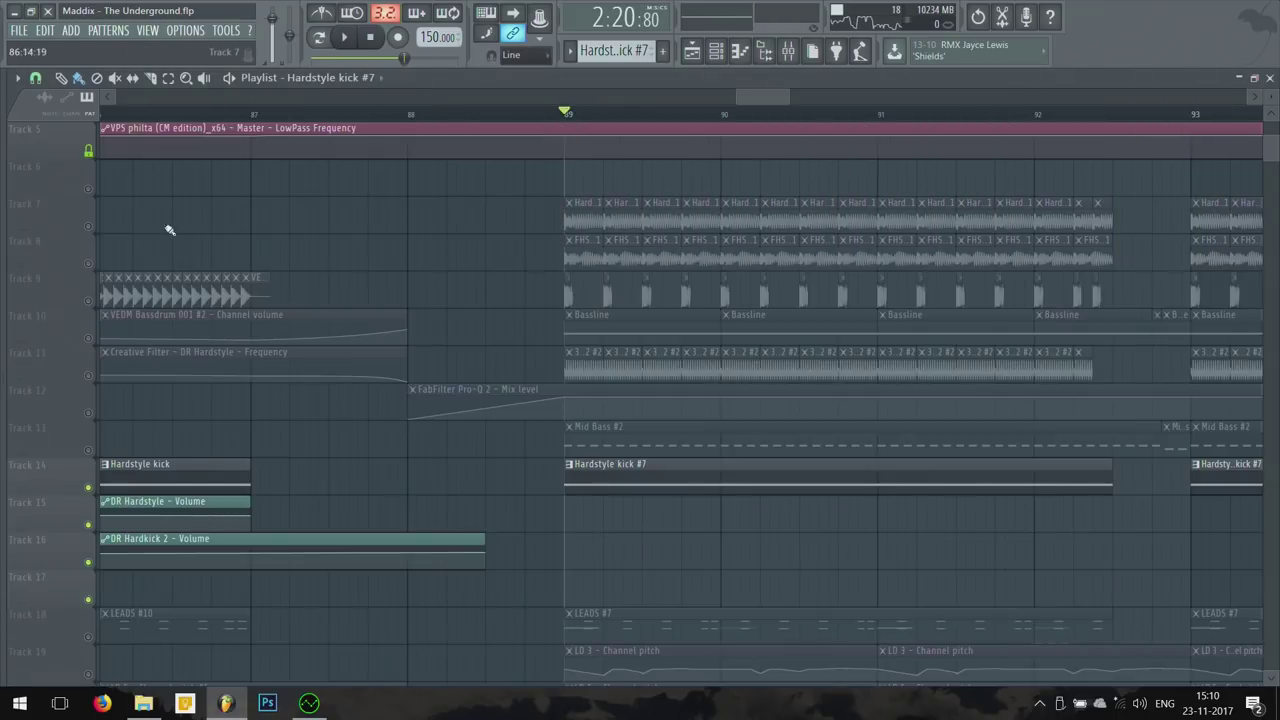
Step: Unmute playlist track 7, unsolo the DR Hardstyle mixer track, play both kick layers from bar 89, and stop
left_click(88, 226)
key("space")
key("space")
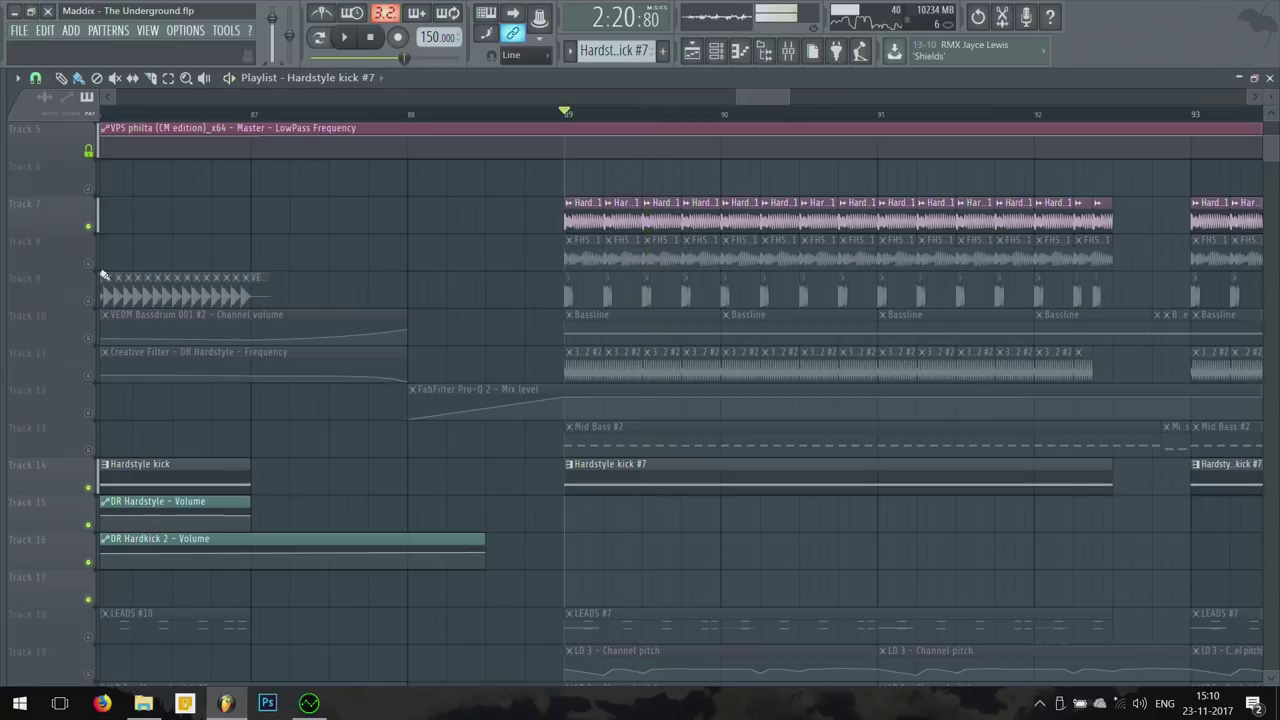
key("F9")
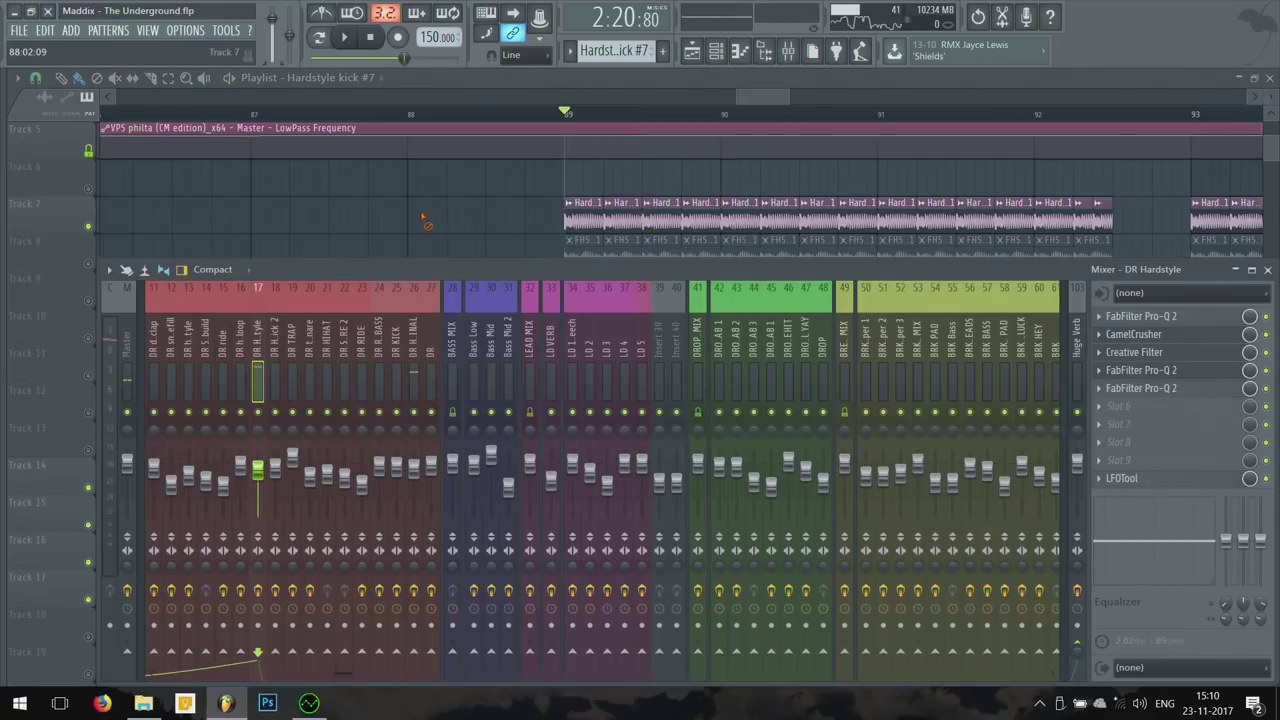
key("F9")
key("space")
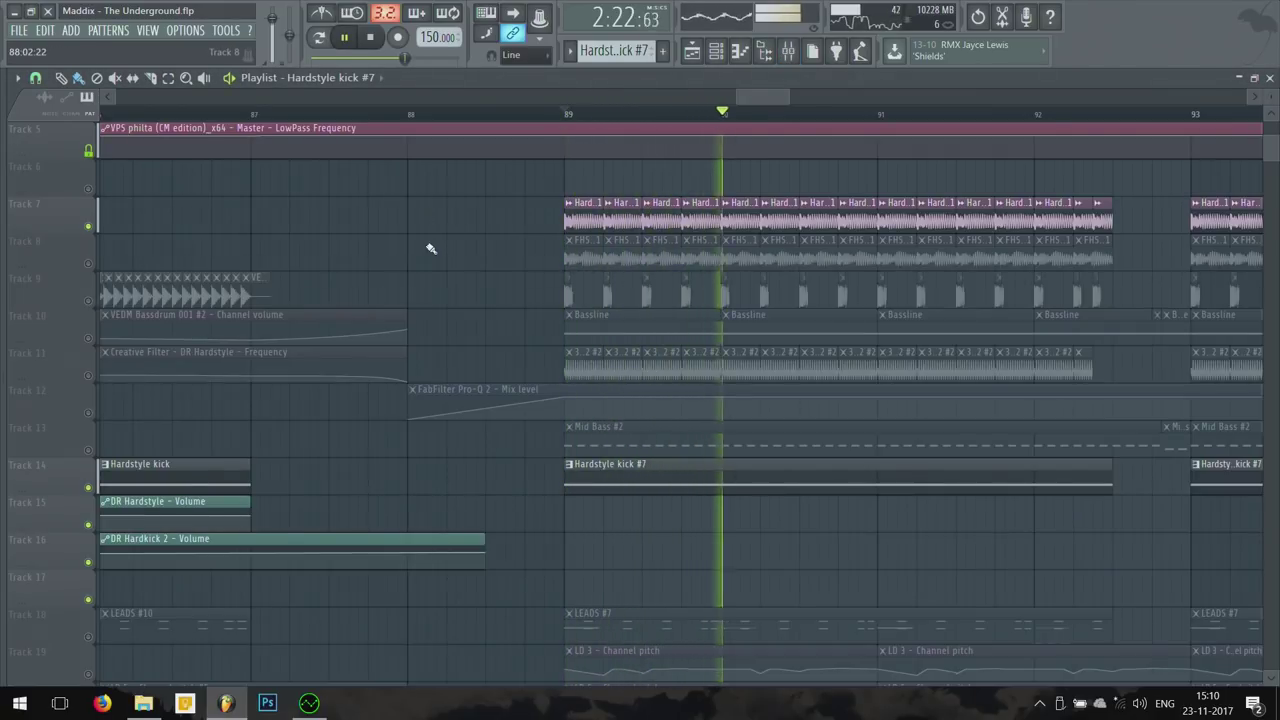
scroll(480, 248, "down", 3)
scroll(492, 251, "down", 6)
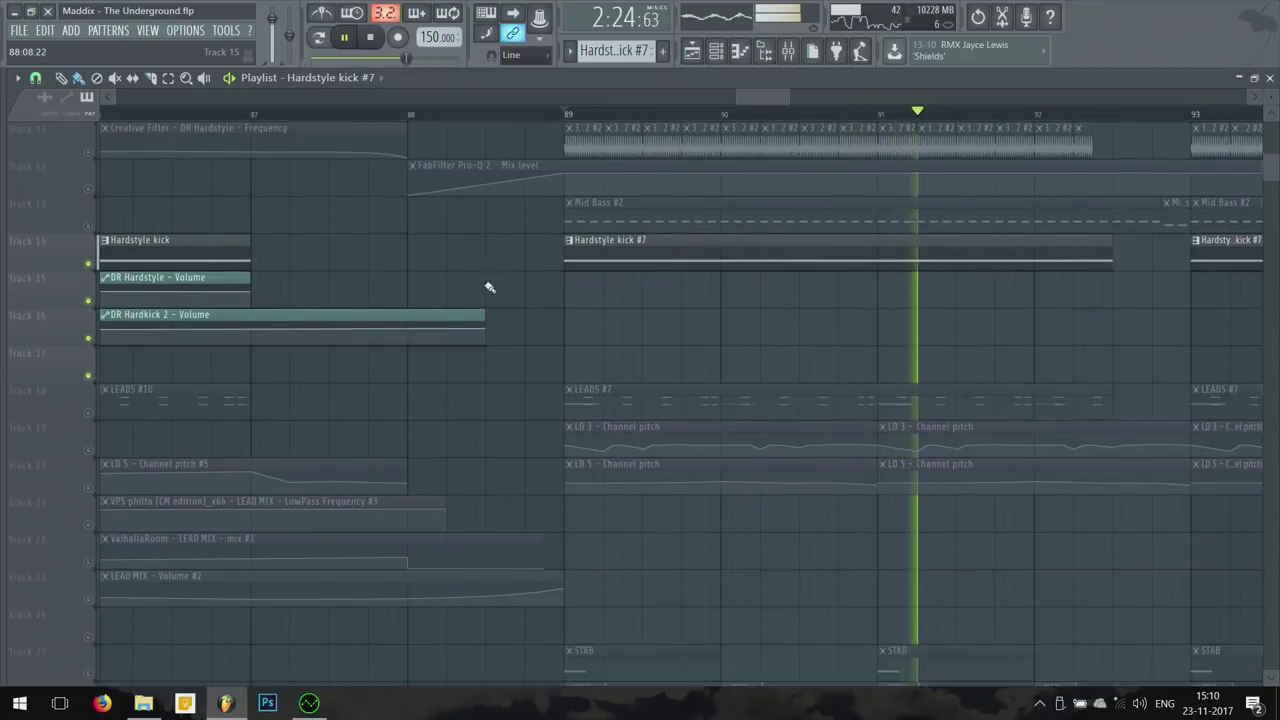
key("space")
Step: Unmute the lead pattern and lead automation on playlist tracks 18 to 24
left_click(88, 300)
left_click(88, 338)
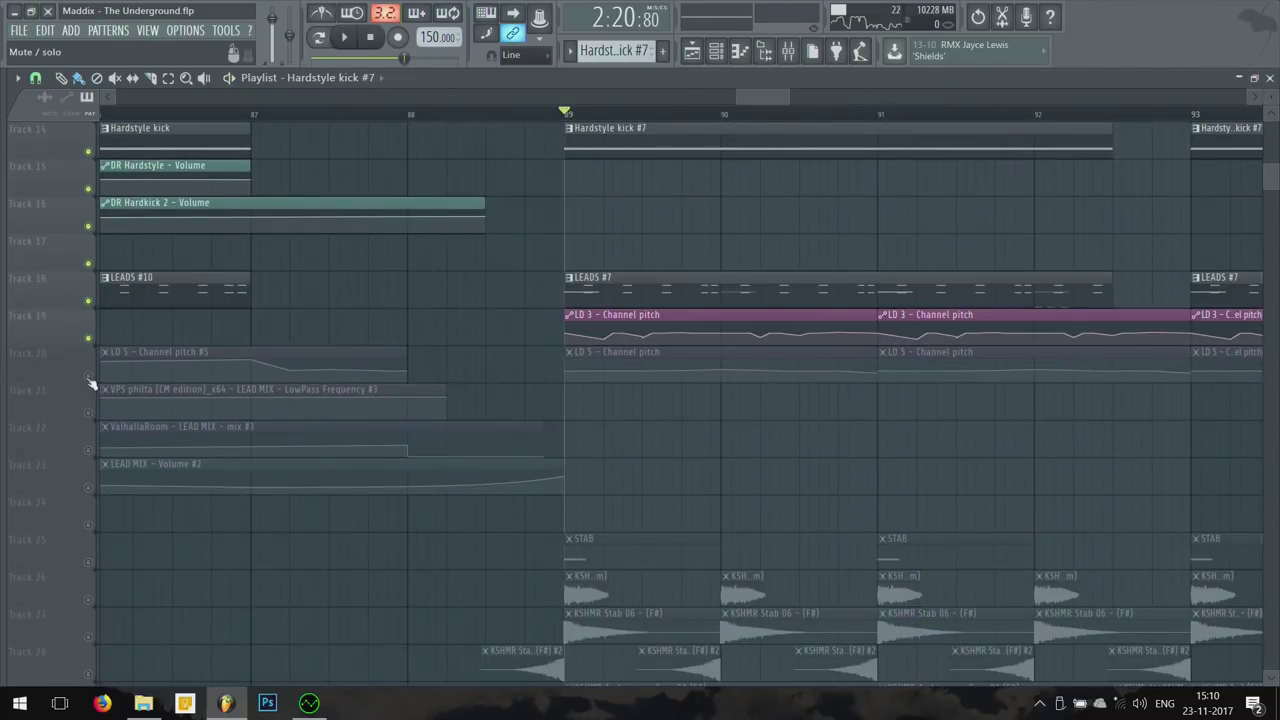
left_click(88, 375)
left_click(88, 412)
left_click(88, 450)
left_click(88, 487)
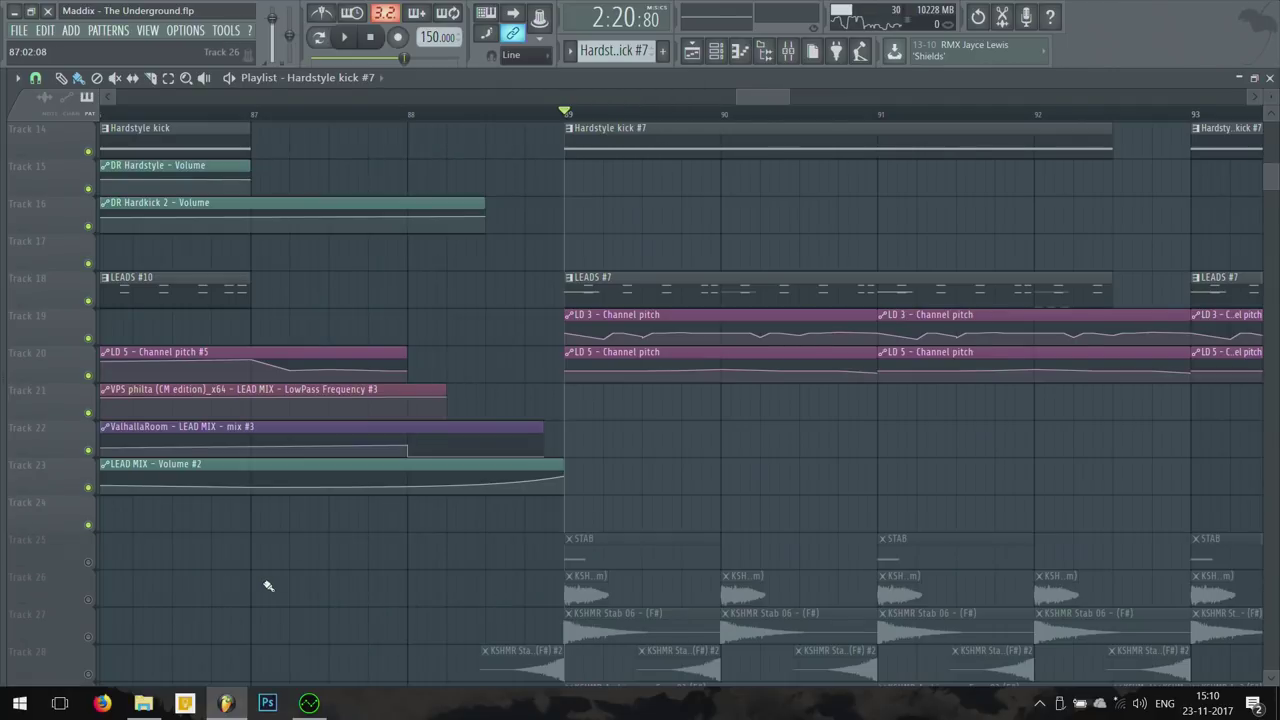
Step: Play the kicks with the leads from bar 89 and examine the LD 3 and LD 5 channel pitch automation
scroll(349, 554, "down", 3, "ctrl")
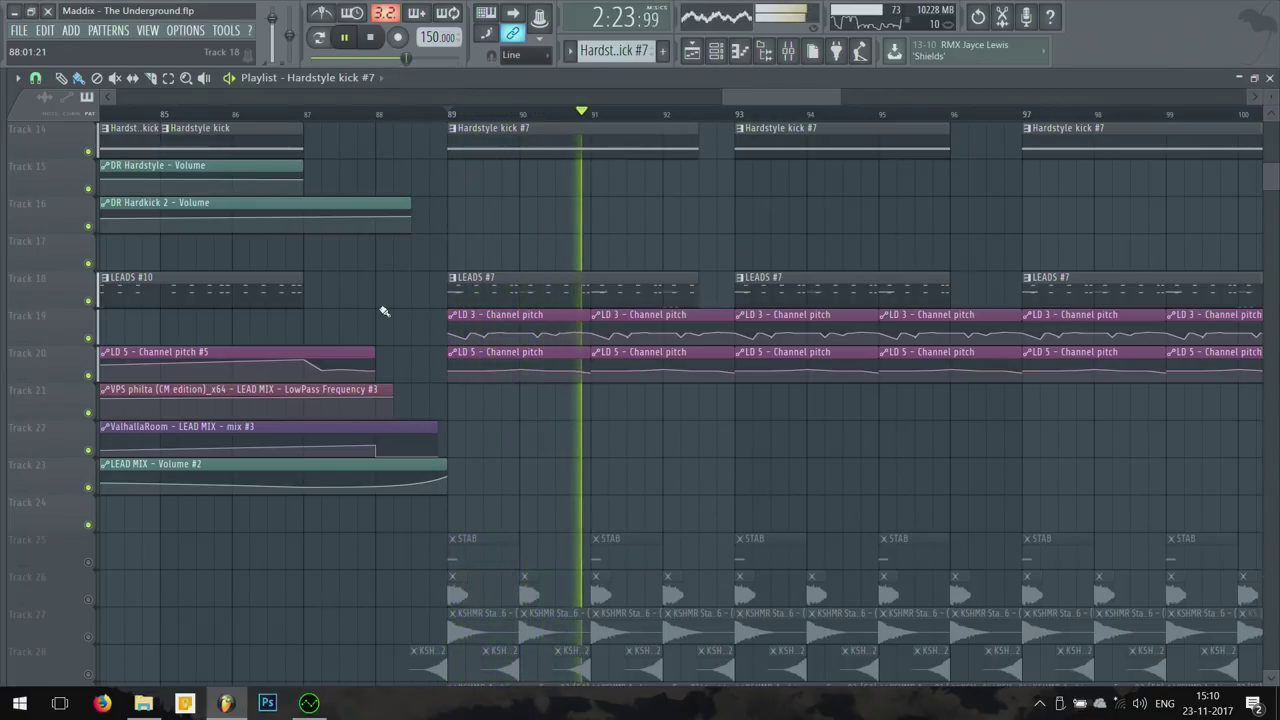
mouse_move(509, 358)
scroll(509, 358, "up", 2, "alt")
scroll(509, 358, "up", 3, "ctrl")
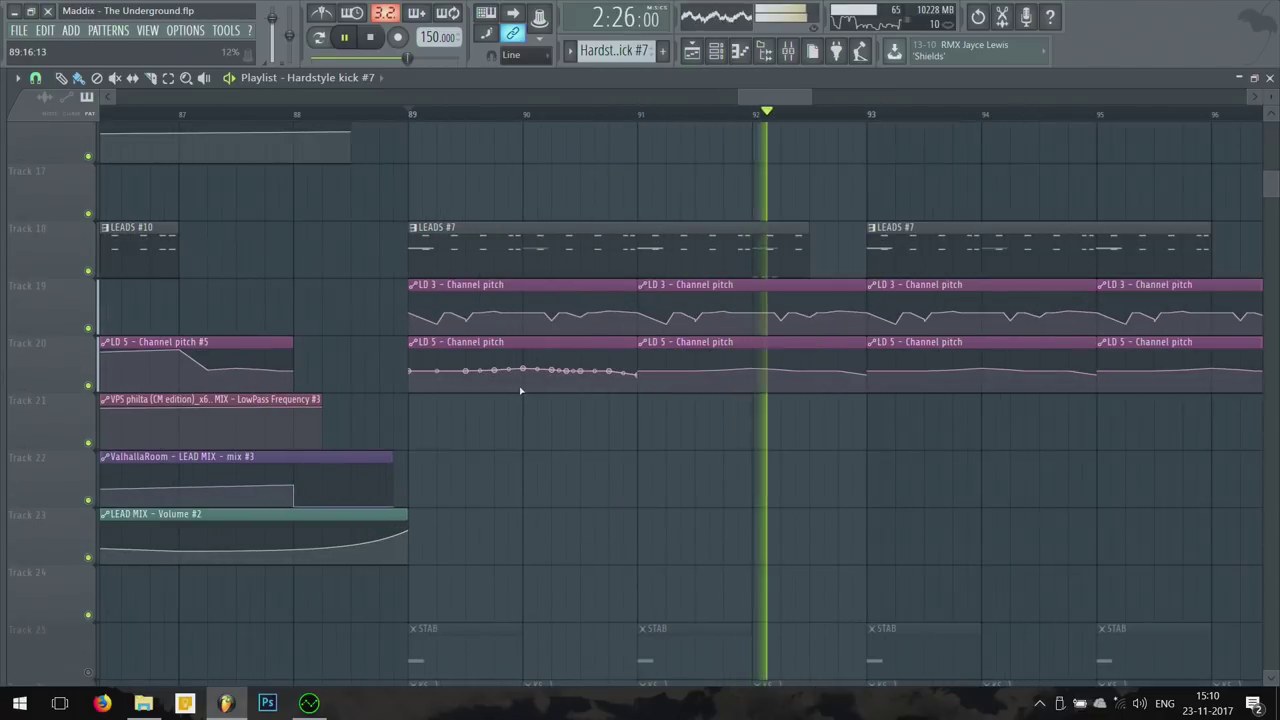
scroll(645, 465, "down", 1, "alt")
scroll(700, 450, "down", 3, "ctrl")
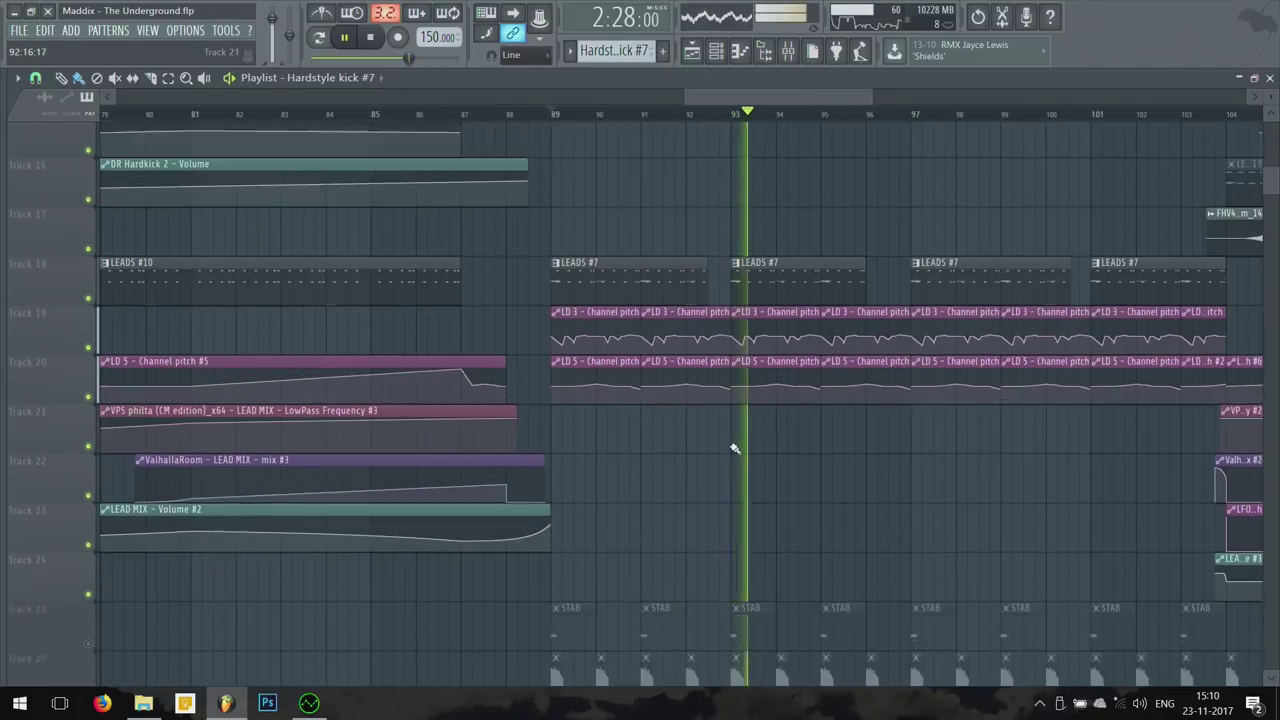
scroll(744, 457, "down", 6, "ctrl")
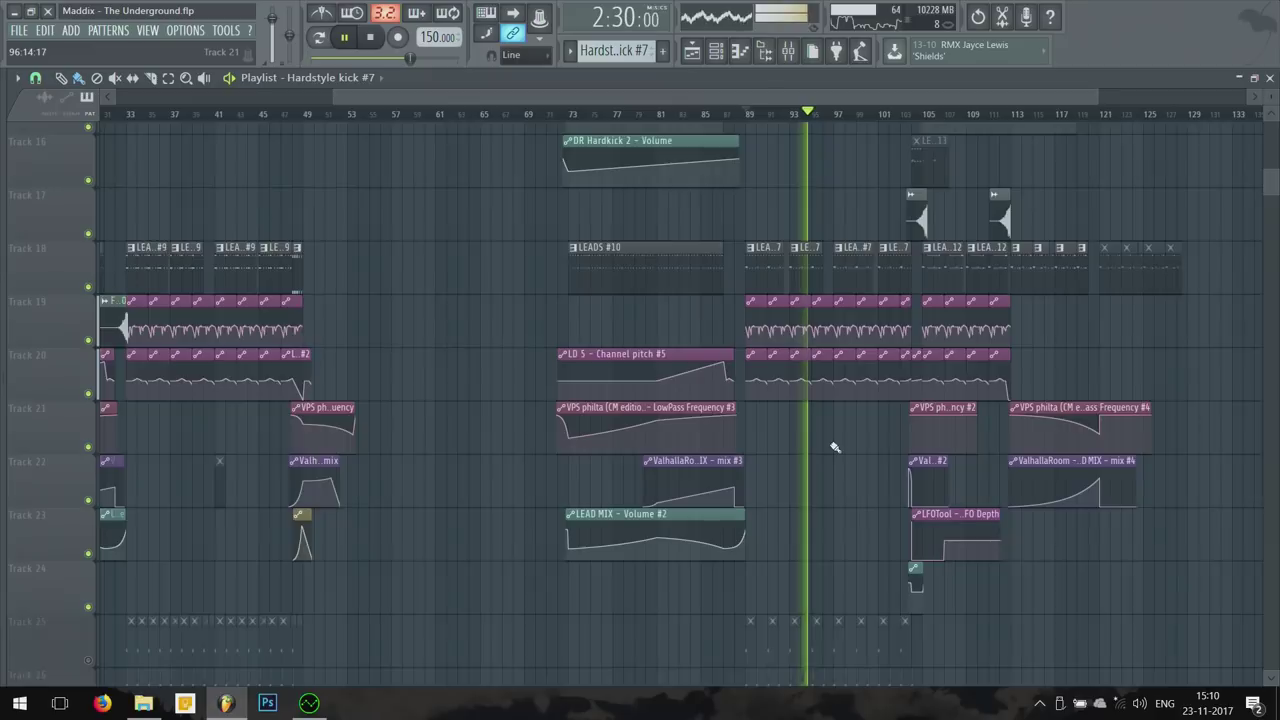
Step: Restart playback from bar 89 and unmute playlist tracks 25 to 32, including the stabs and risers
scroll(900, 460, "down", 4)
scroll(900, 460, "down", 3)
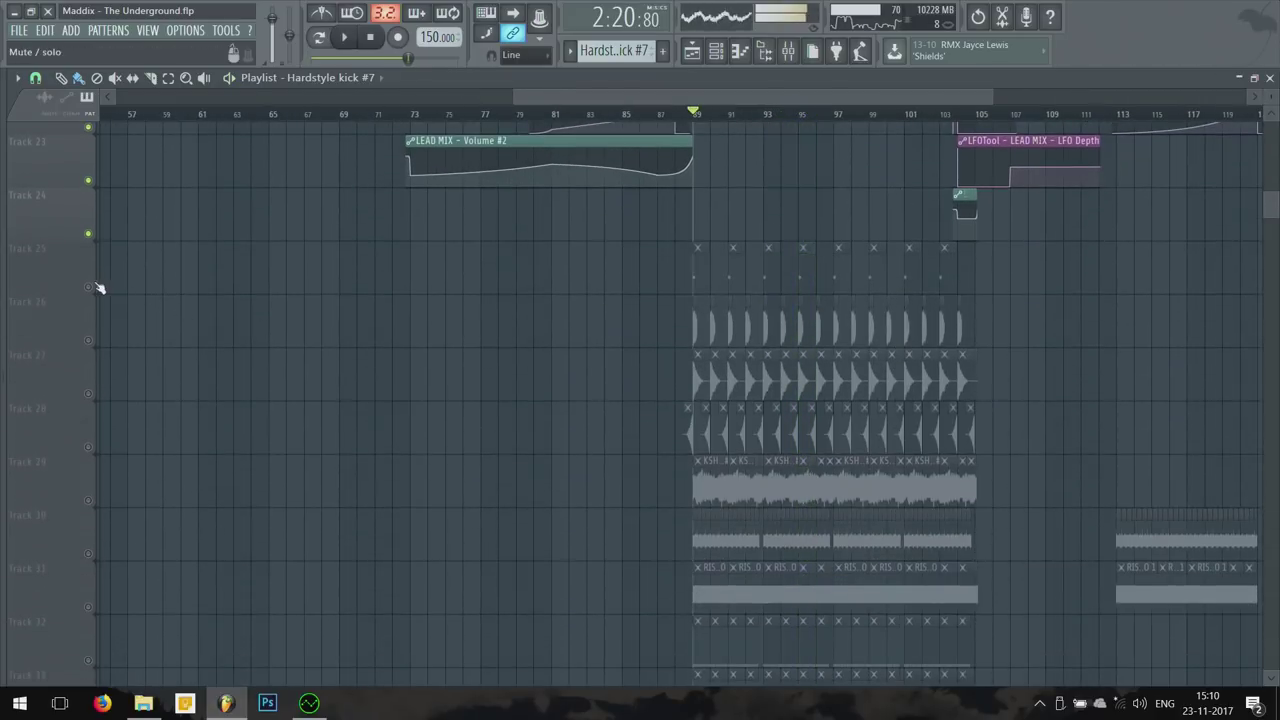
left_click(89, 394)
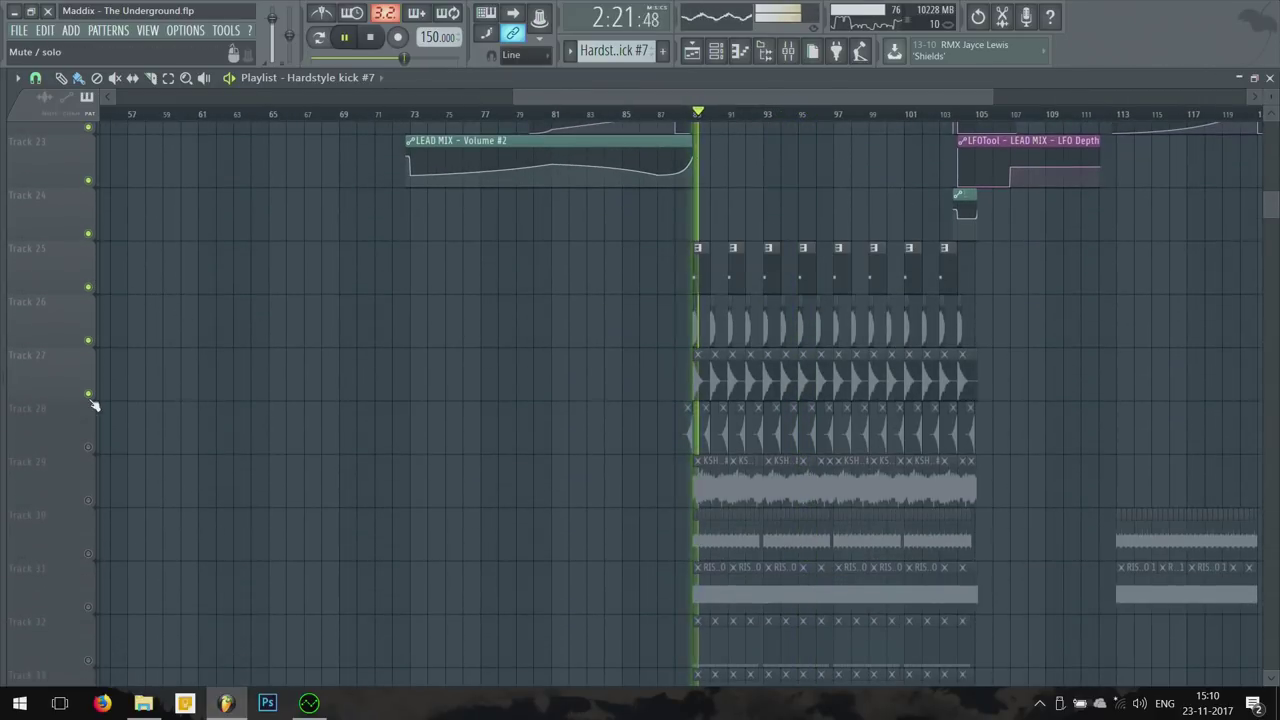
scroll(181, 422, "down", 3)
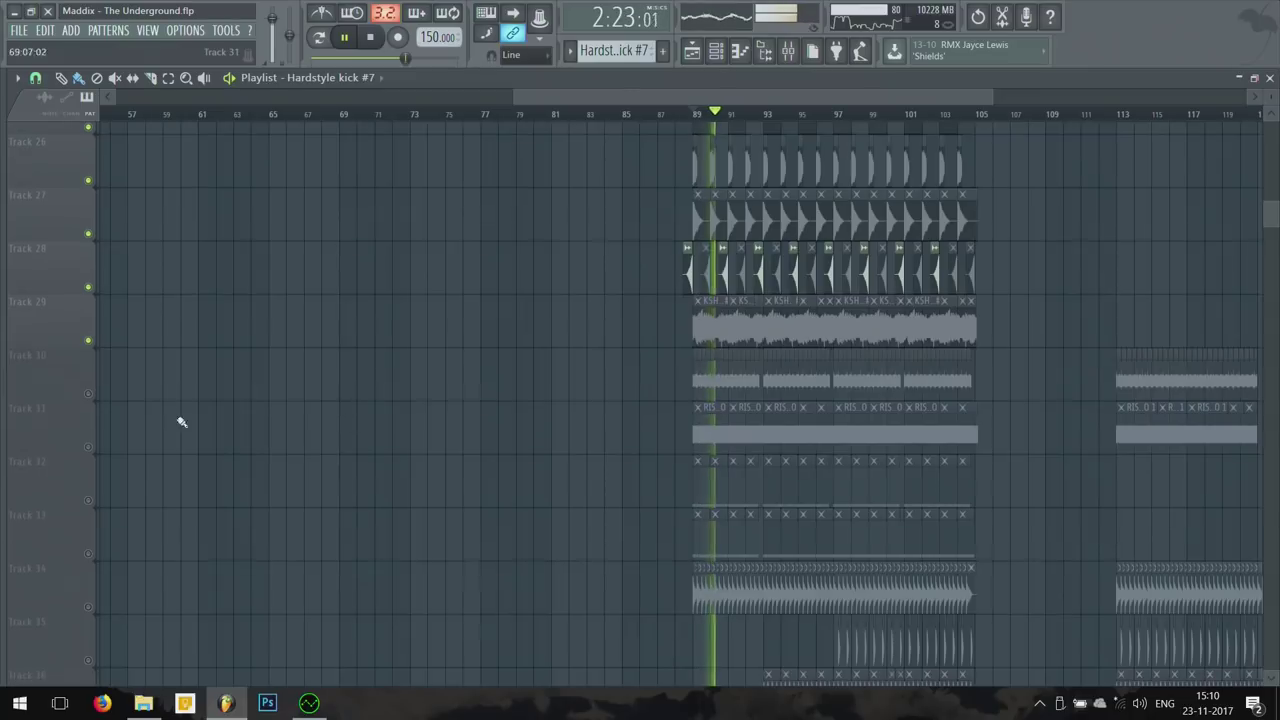
left_click(89, 394)
left_click(89, 447)
left_click(89, 500)
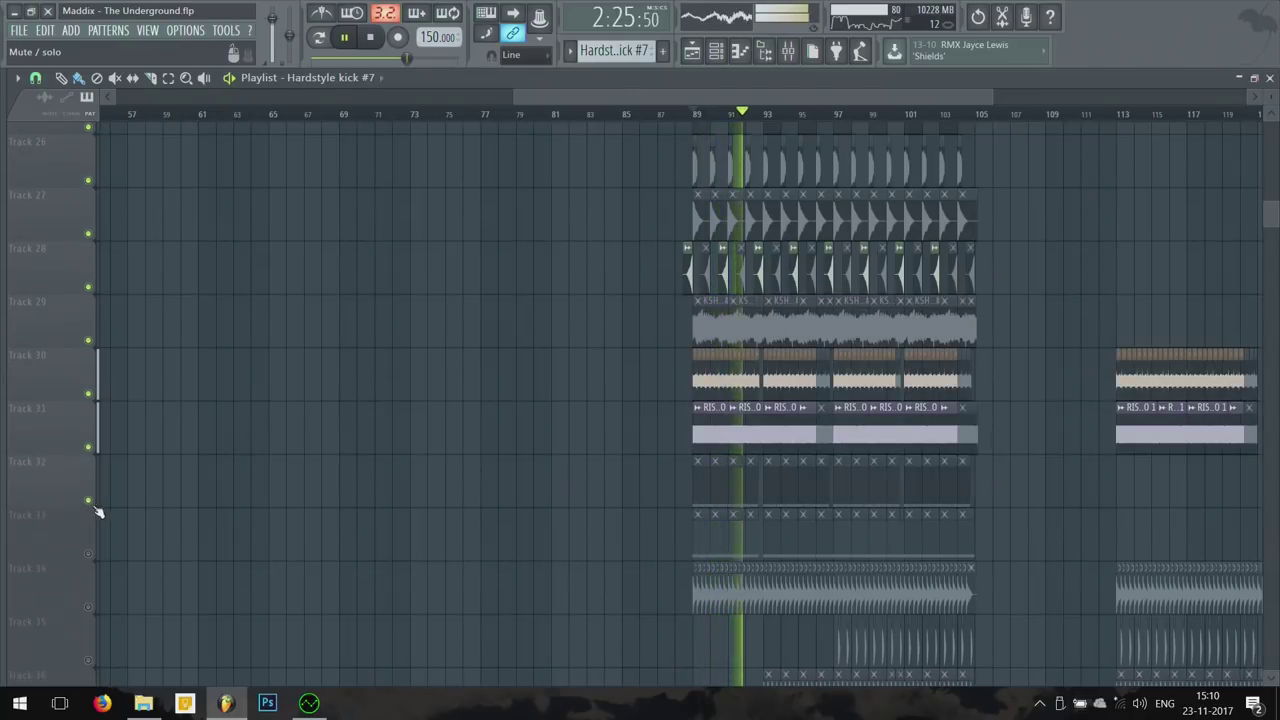
Step: Unmute the toms and percussion on playlist tracks 33 to 36 during playback
scroll(410, 374, "down", 5)
scroll(410, 374, "down", 1)
left_click(89, 287)
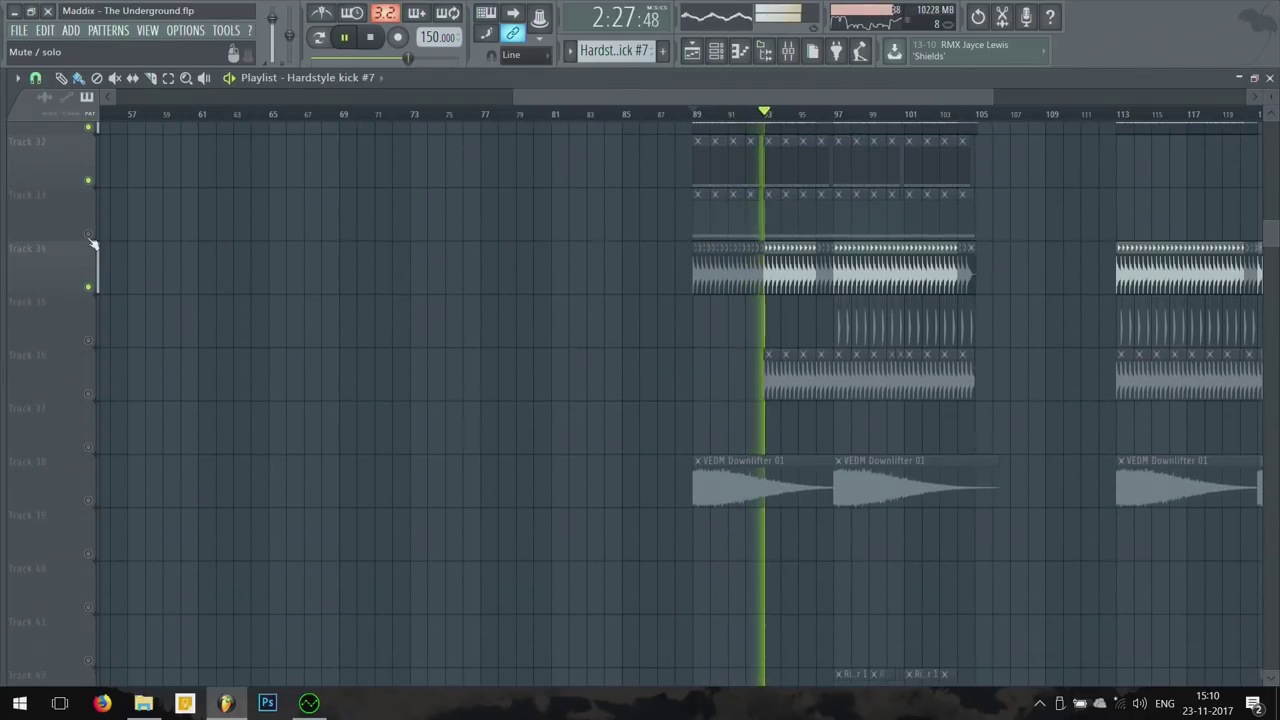
scroll(559, 426, "up", 2)
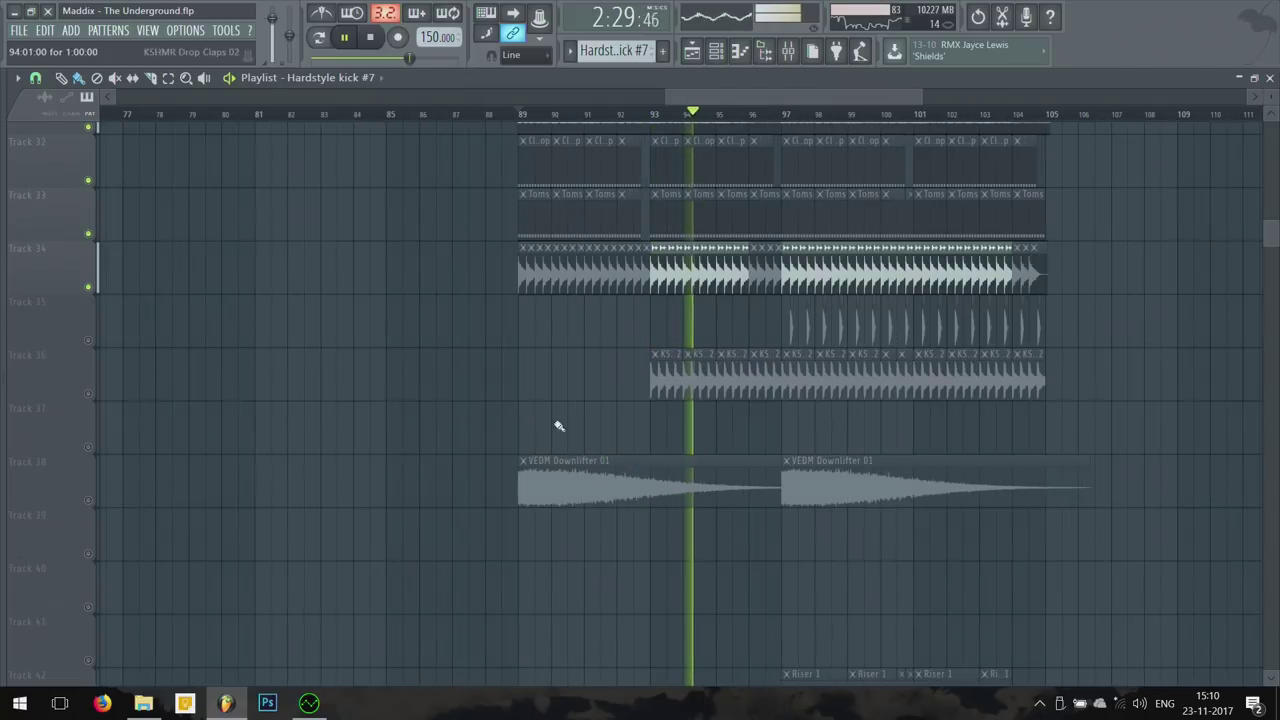
left_click(89, 393)
left_click(89, 340)
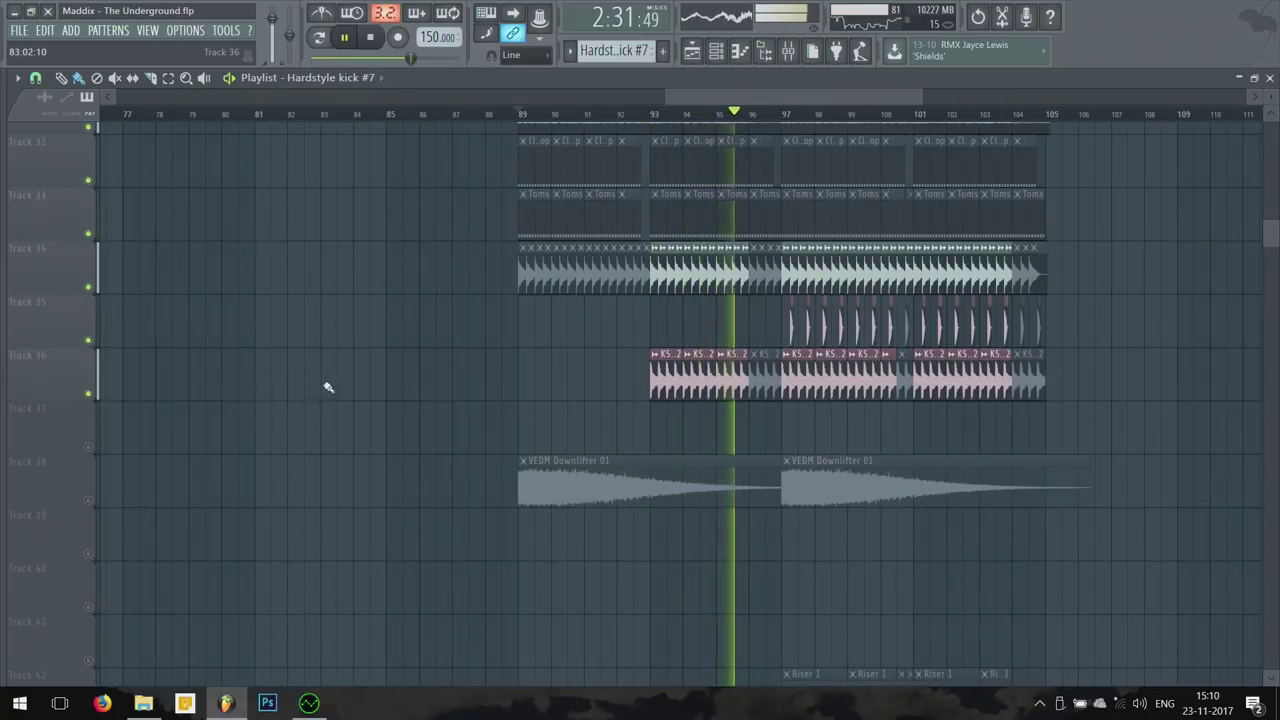
Step: Unmute the downlifter on track 38 and the remaining tracks from 37 down through 61 while playing the drop
scroll(317, 420, "down", 2)
left_click(89, 474)
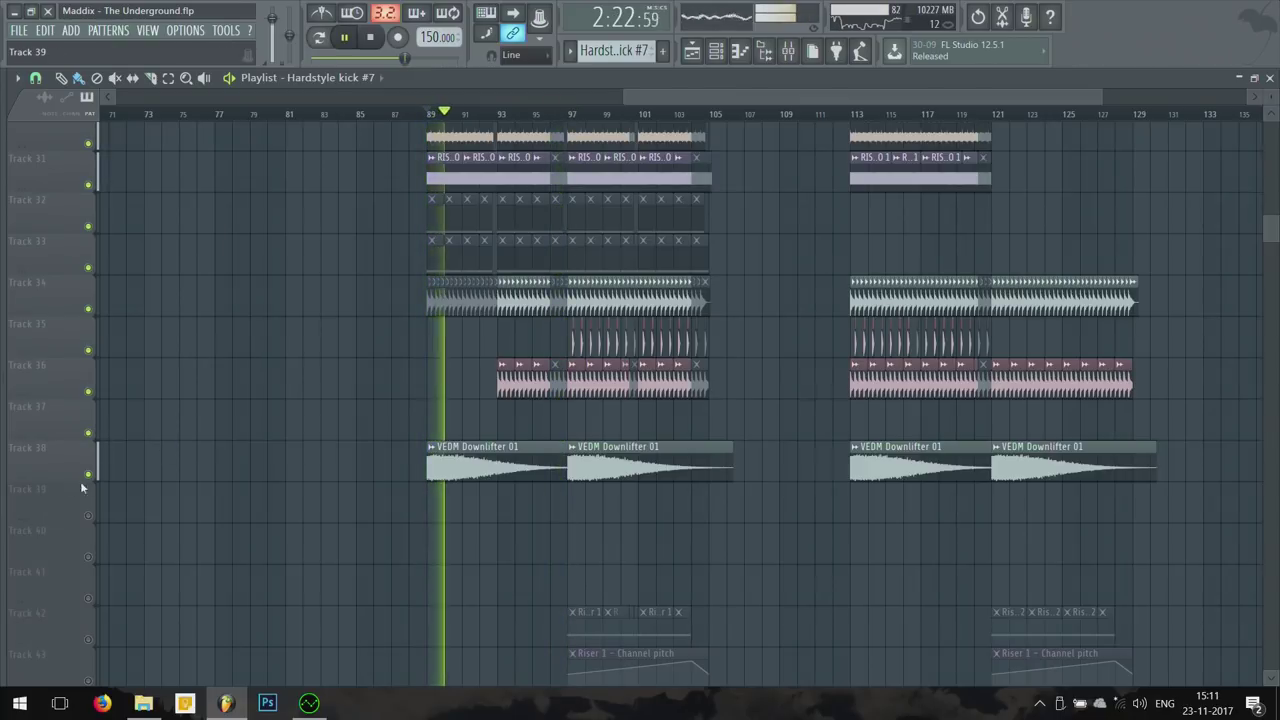
left_click_drag(89, 516, 89, 680)
scroll(357, 463, "down", 5)
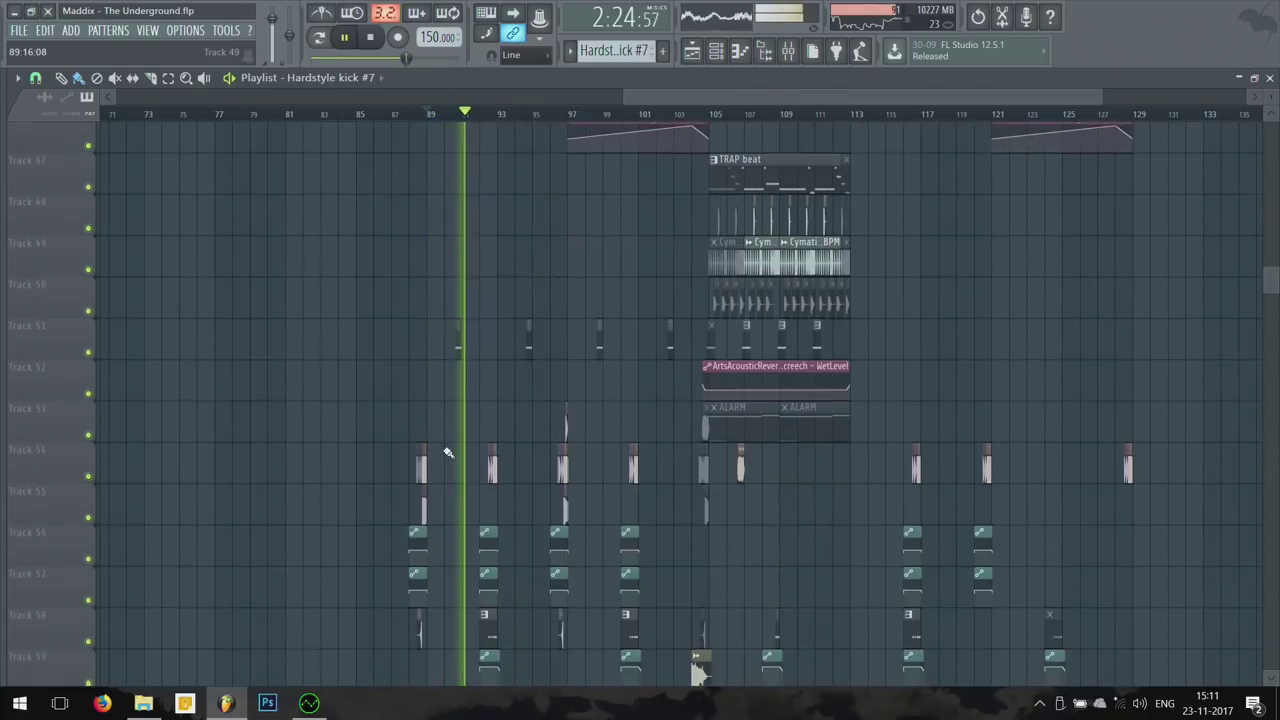
scroll(459, 416, "down", 2)
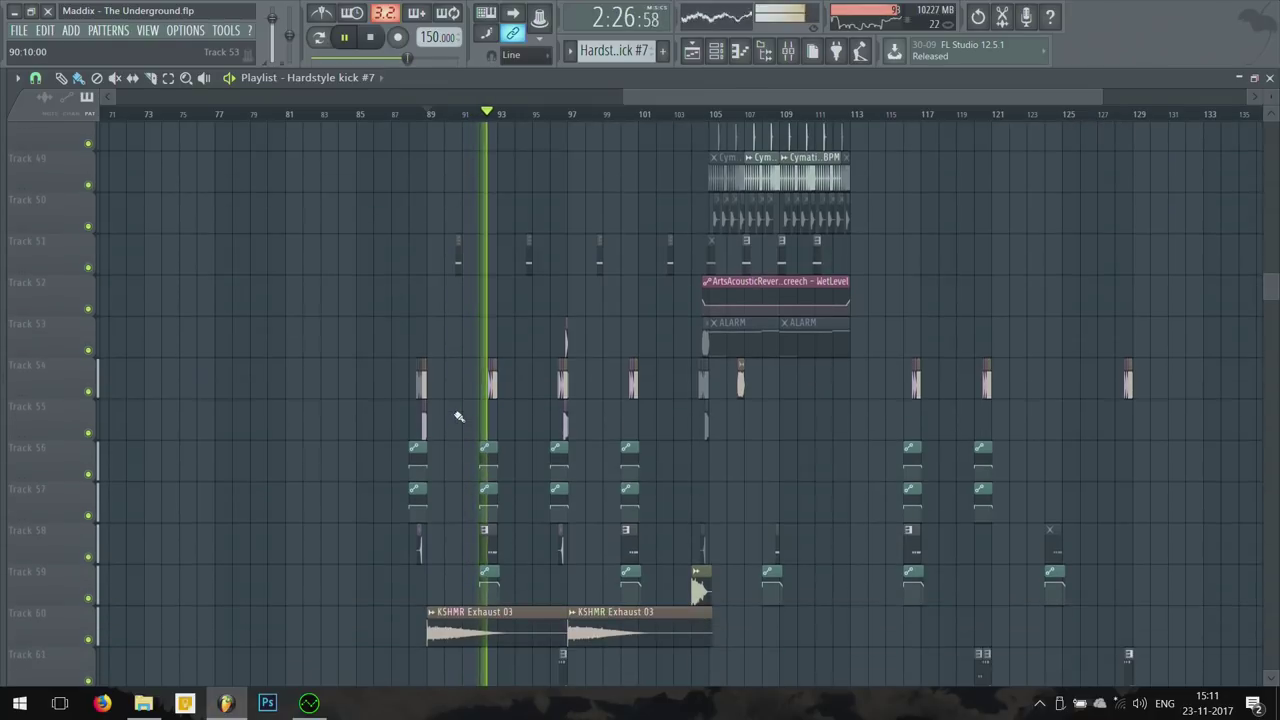
Step: Stop playback, open the Screech clip before bar 91 and its FX Screech mixer track, and examine its ArtsAcousticReverb settings
scroll(460, 425, "up", 5, "ctrl")
key("space")
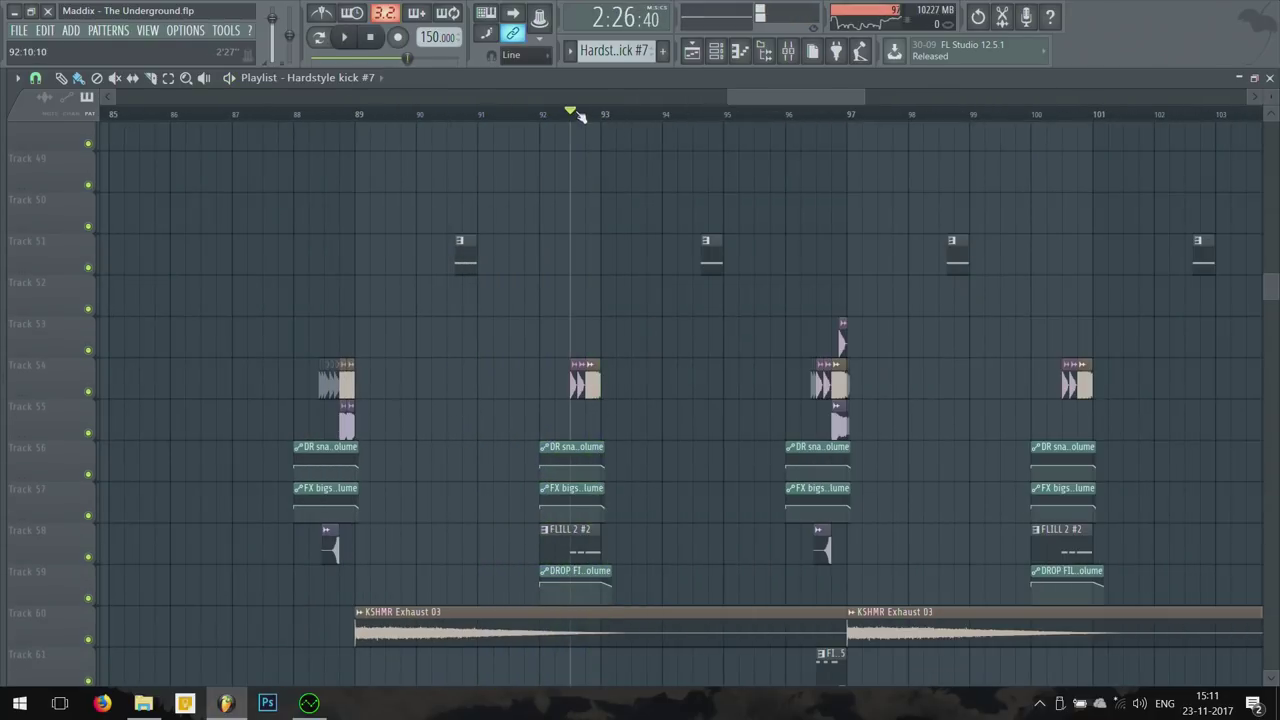
double_click(469, 250)
key("F6")
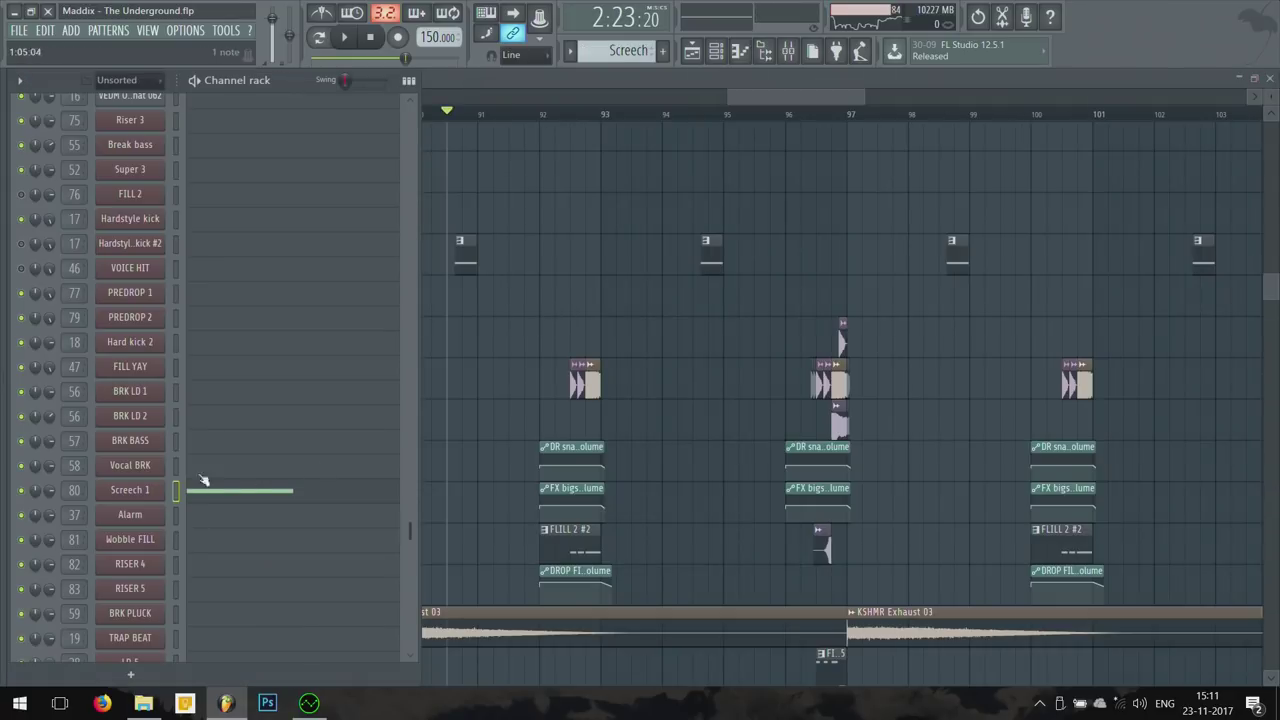
double_click(74, 489)
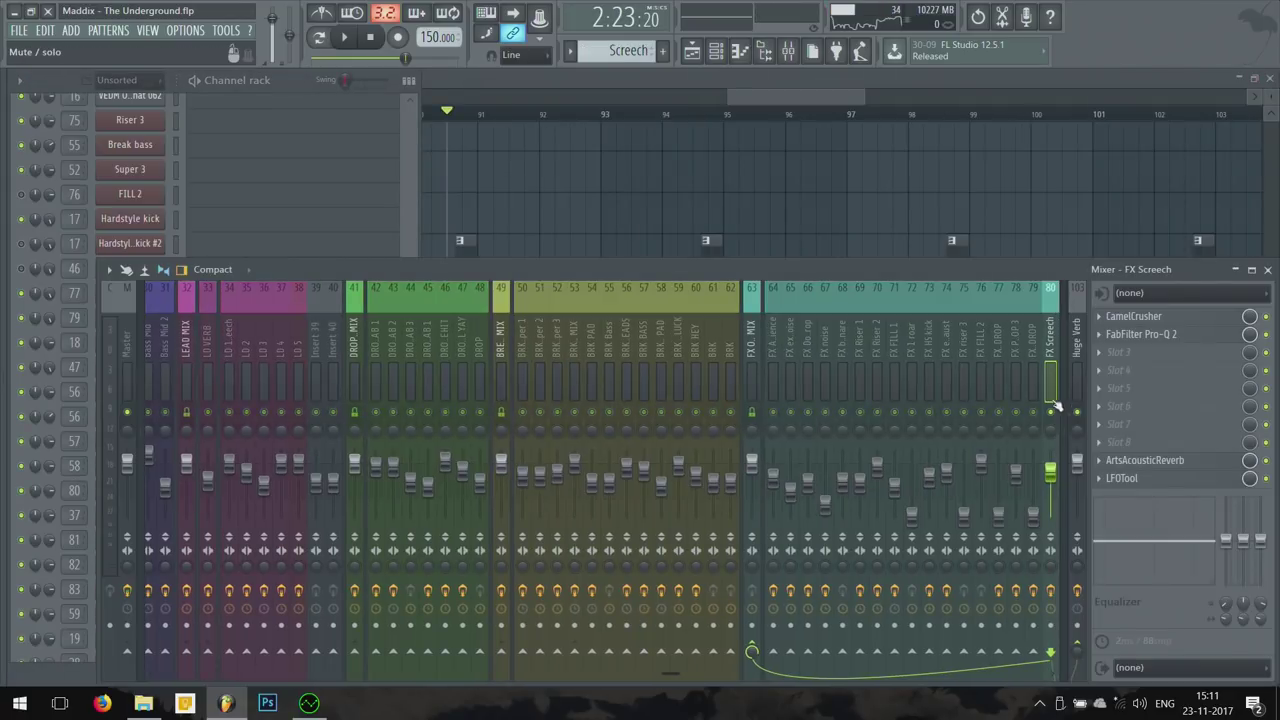
key("space")
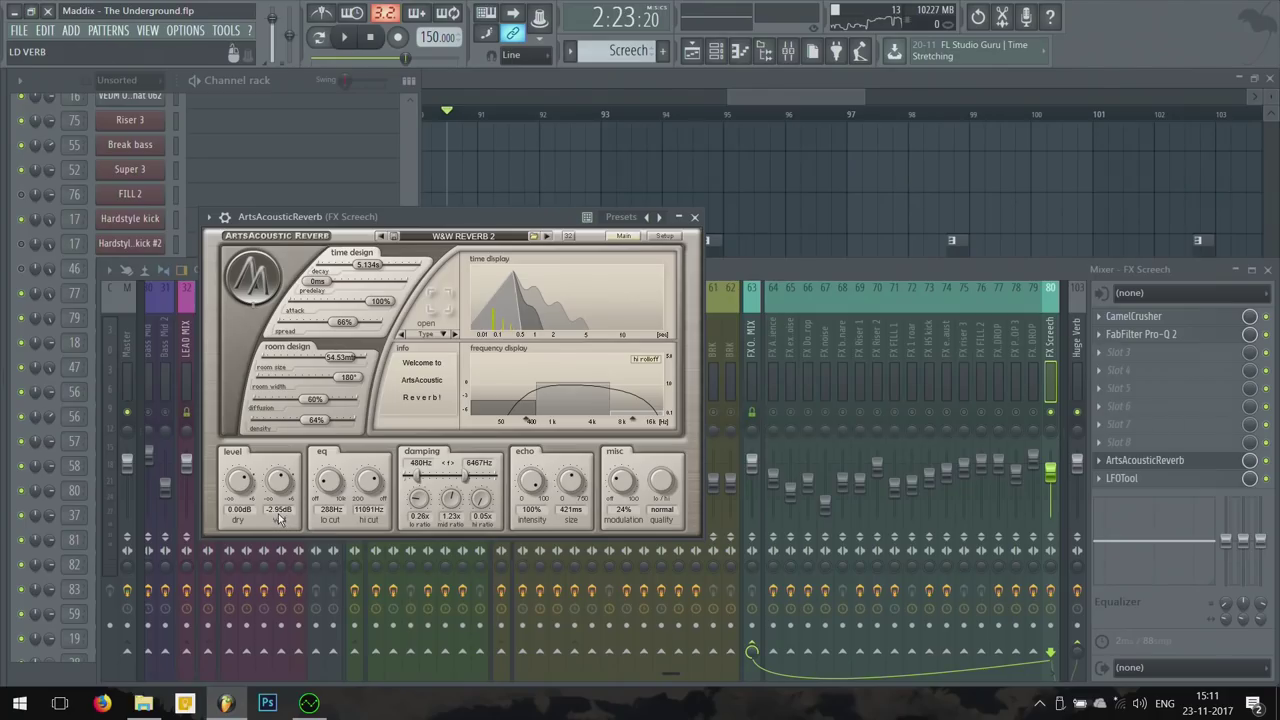
left_click_drag(467, 210, 485, 214)
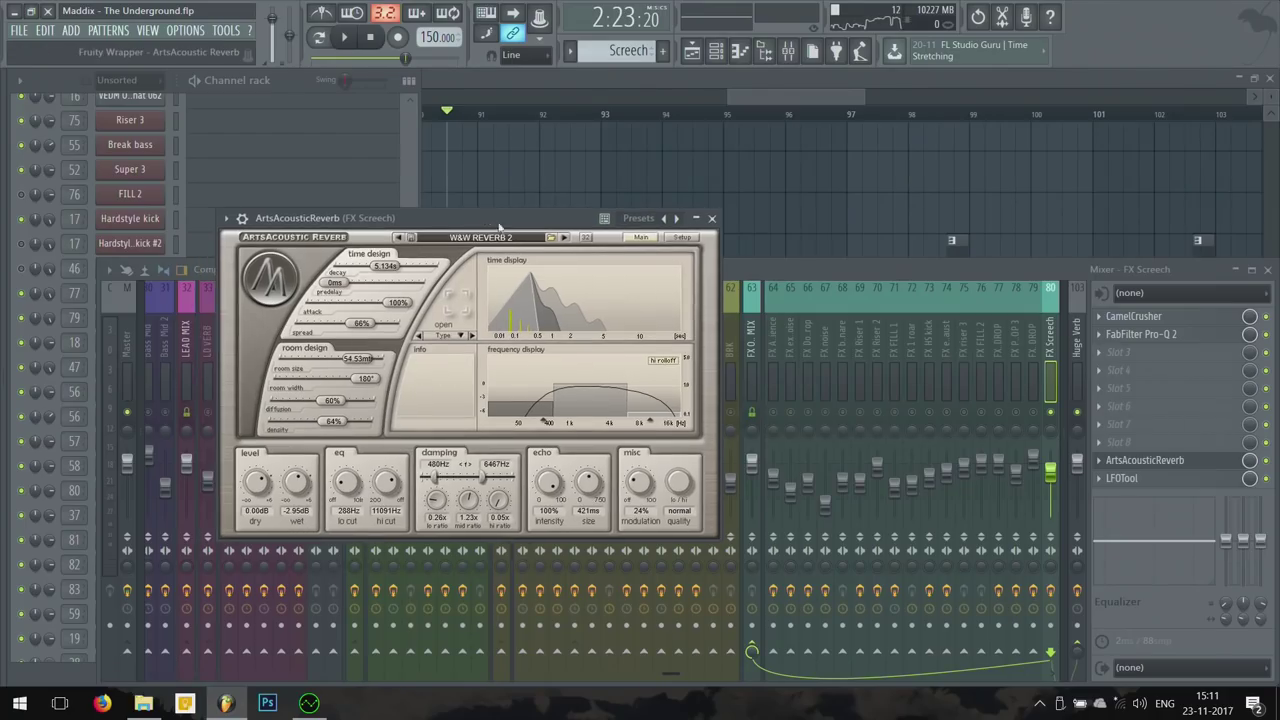
Step: Close the reverb, unsolo the FX Screech mixer track, play the screech within the full drop, and stop playback
key("Escape")
key("F5")
scroll(600, 262, "down", 1)
key("space")
key("F9")
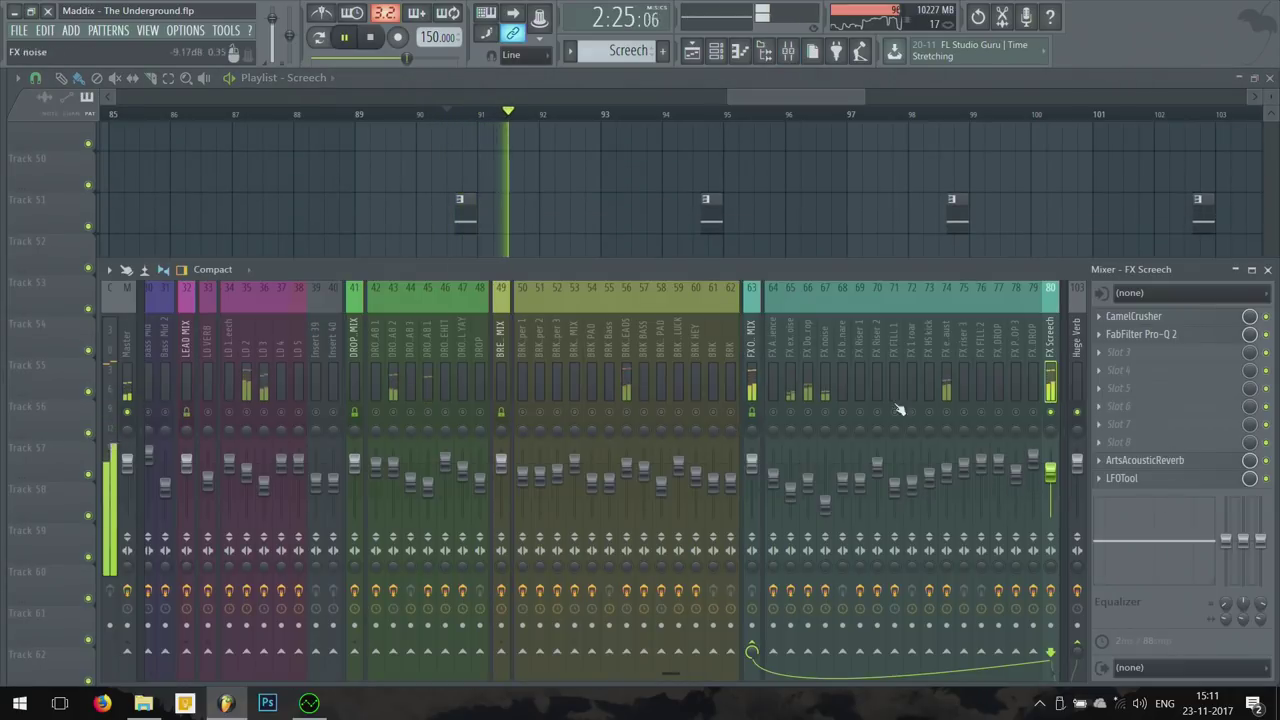
right_click(1052, 413)
key("space")
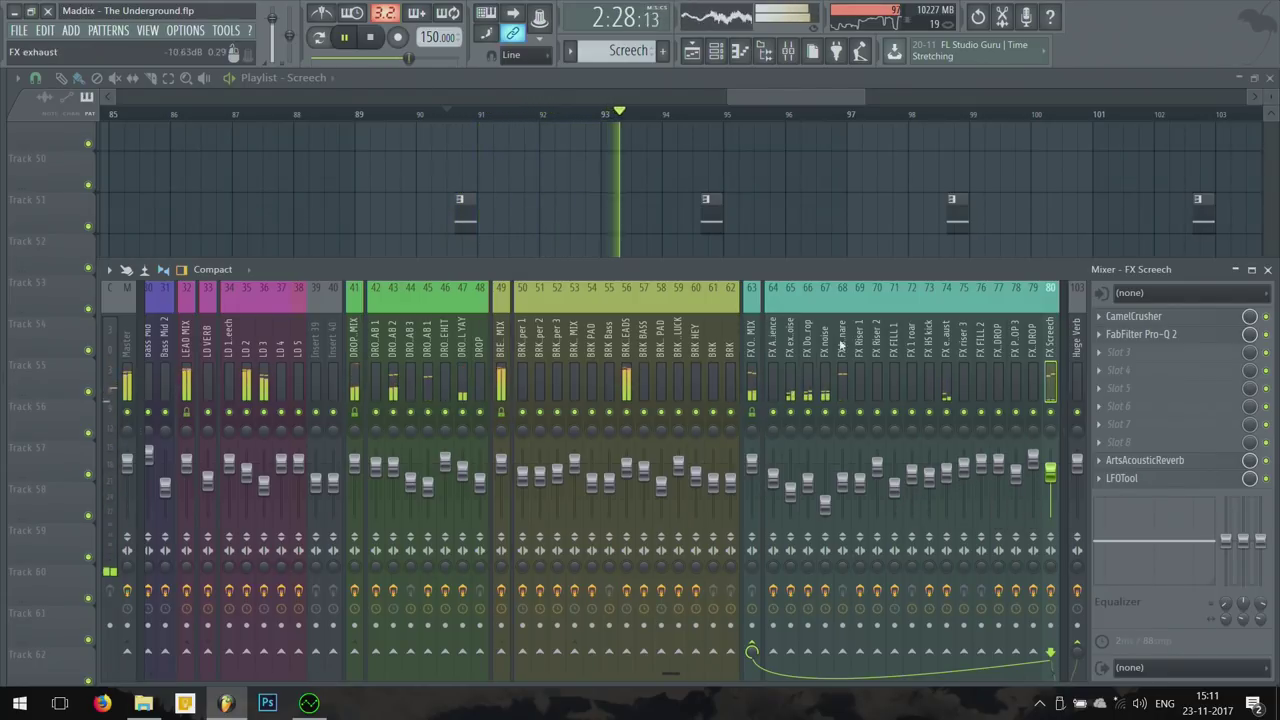
key("F9")
key("space")
Step: Examine the fill clips and volume automation on tracks 54 to 59 around bar 92, with the playback position at bar 92
scroll(511, 189, "down", 3)
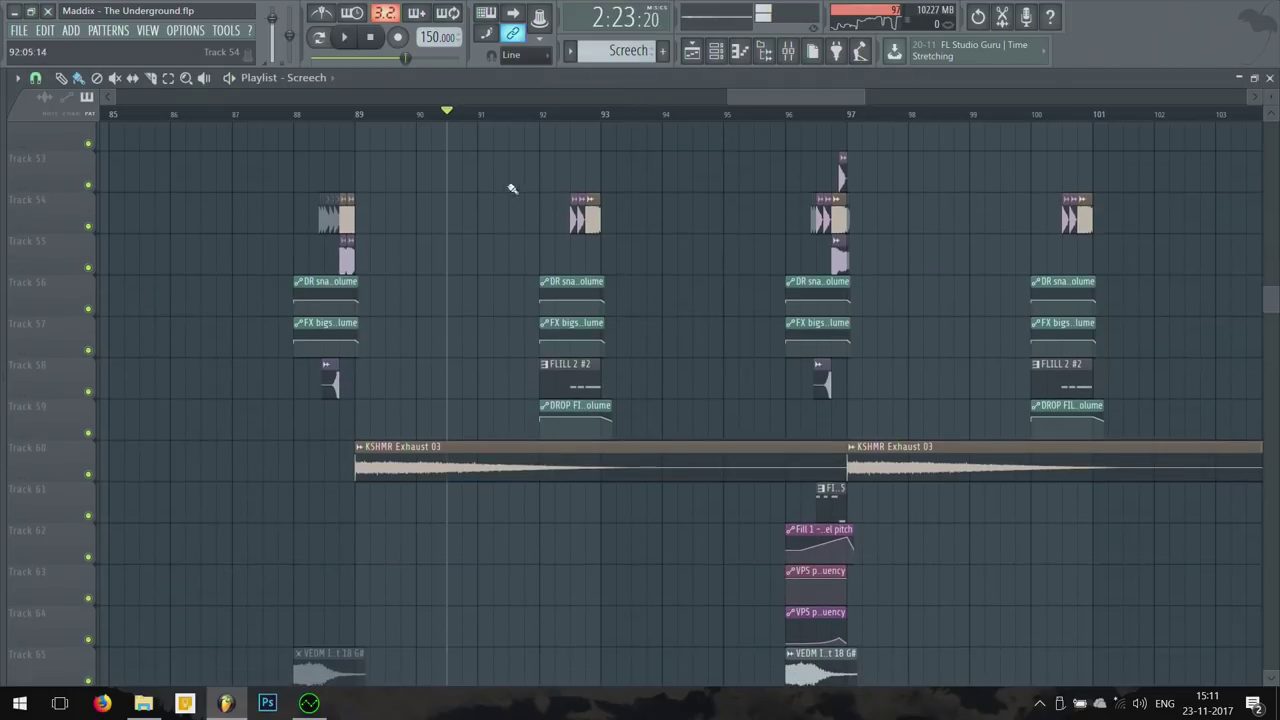
scroll(521, 215, "down", 1)
scroll(560, 280, "up", 2, "ctrl")
scroll(570, 300, "down", 2, "ctrl")
scroll(590, 330, "up", 1, "ctrl")
scroll(616, 348, "down", 2, "ctrl")
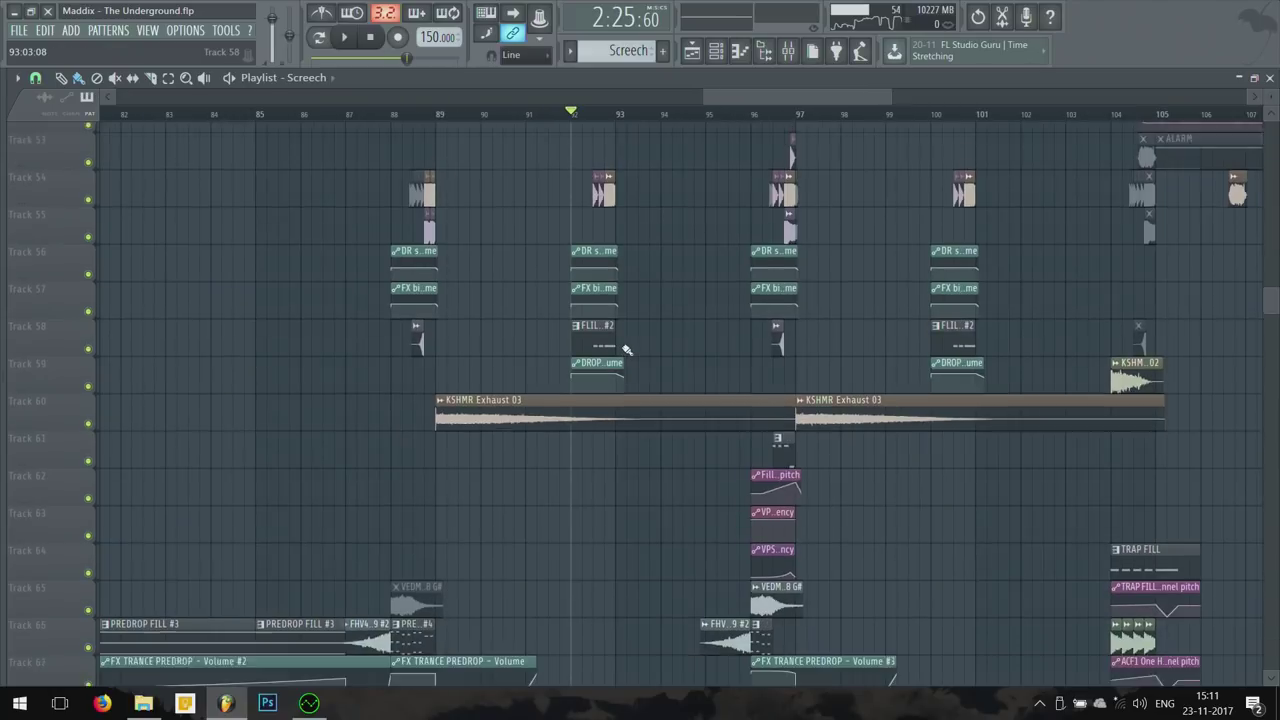
Step: Play the drop past bar 97 and examine the fill and predrop automation clips on tracks 58 to 69
scroll(650, 342, "up", 1, "ctrl")
scroll(660, 340, "down", 4)
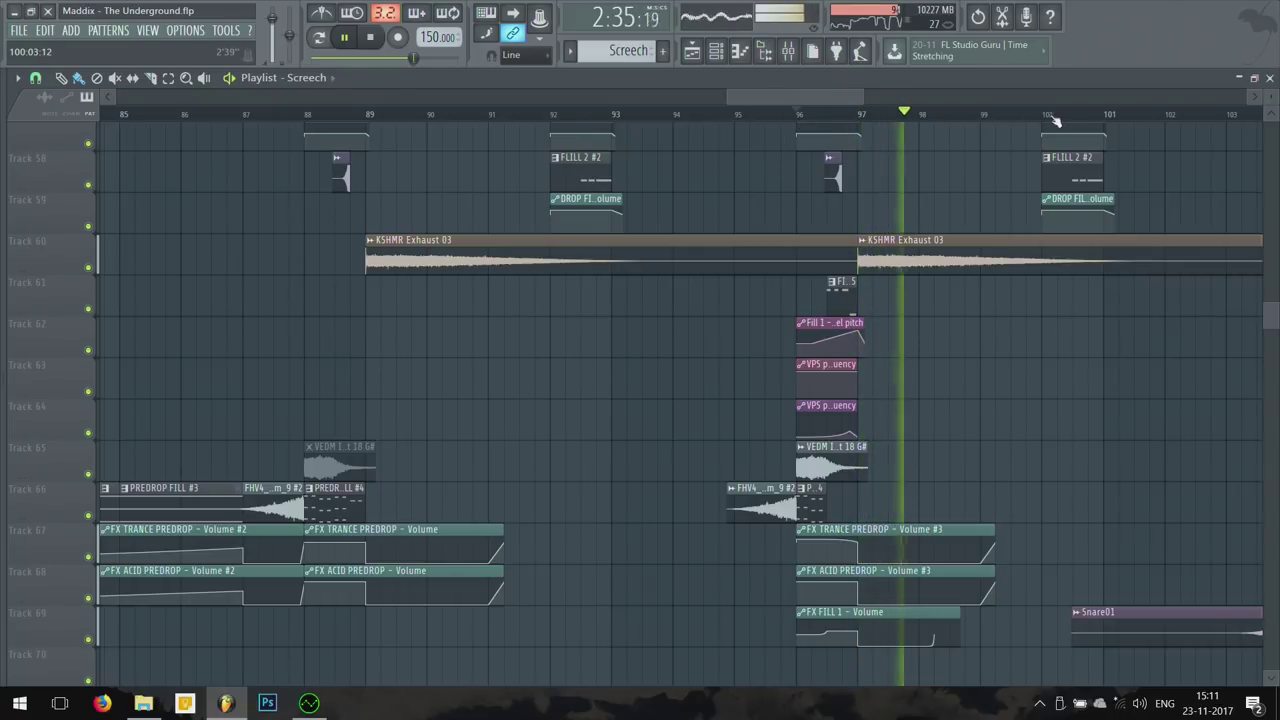
scroll(1014, 200, "down", 2, "ctrl")
scroll(1057, 271, "down", 1)
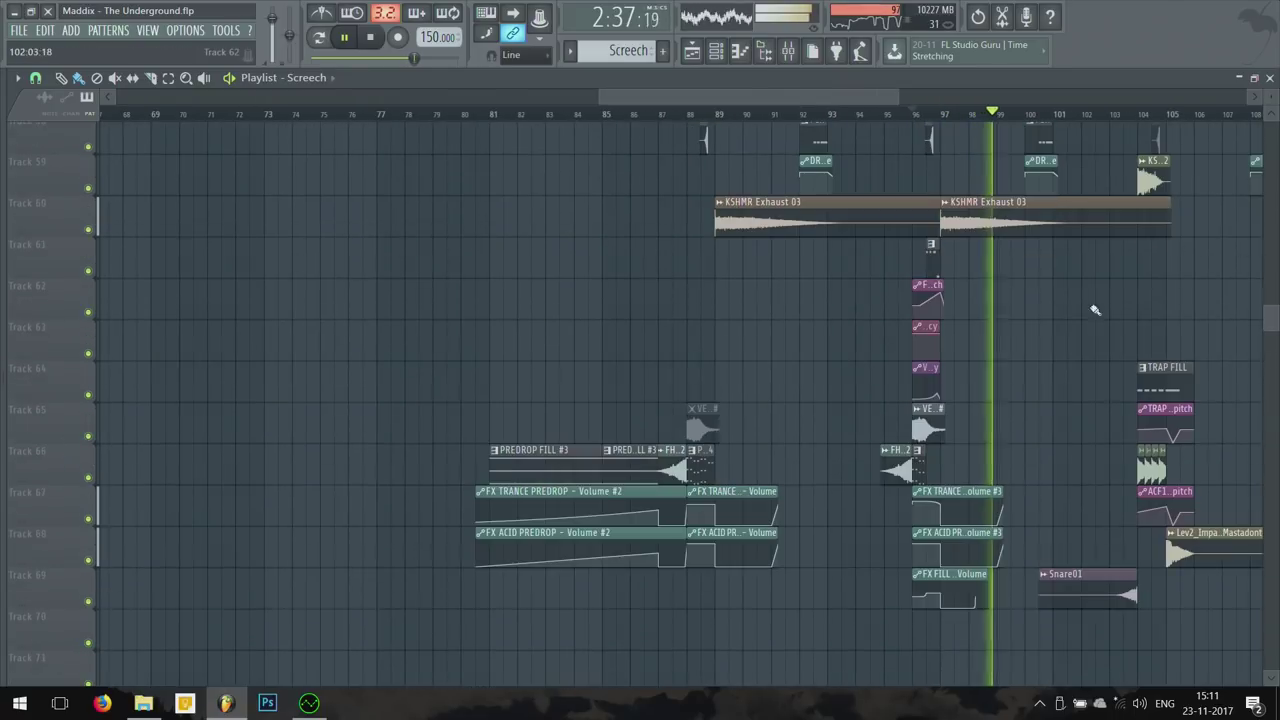
scroll(1095, 310, "up", 2, "ctrl")
left_click_drag(779, 97, 816, 98)
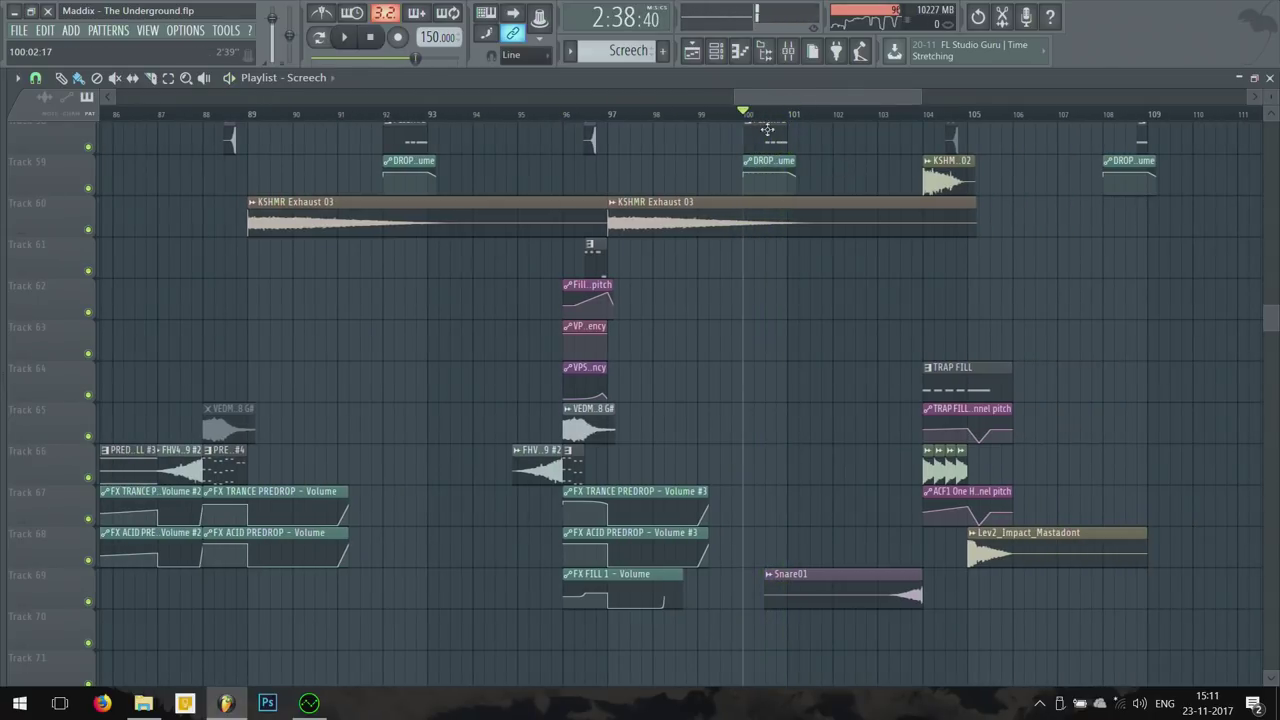
Step: Look through the lower playlist tracks around bars 100 to 105, and return to the kick and bass tracks
scroll(861, 285, "down", 4)
scroll(906, 316, "up", 5)
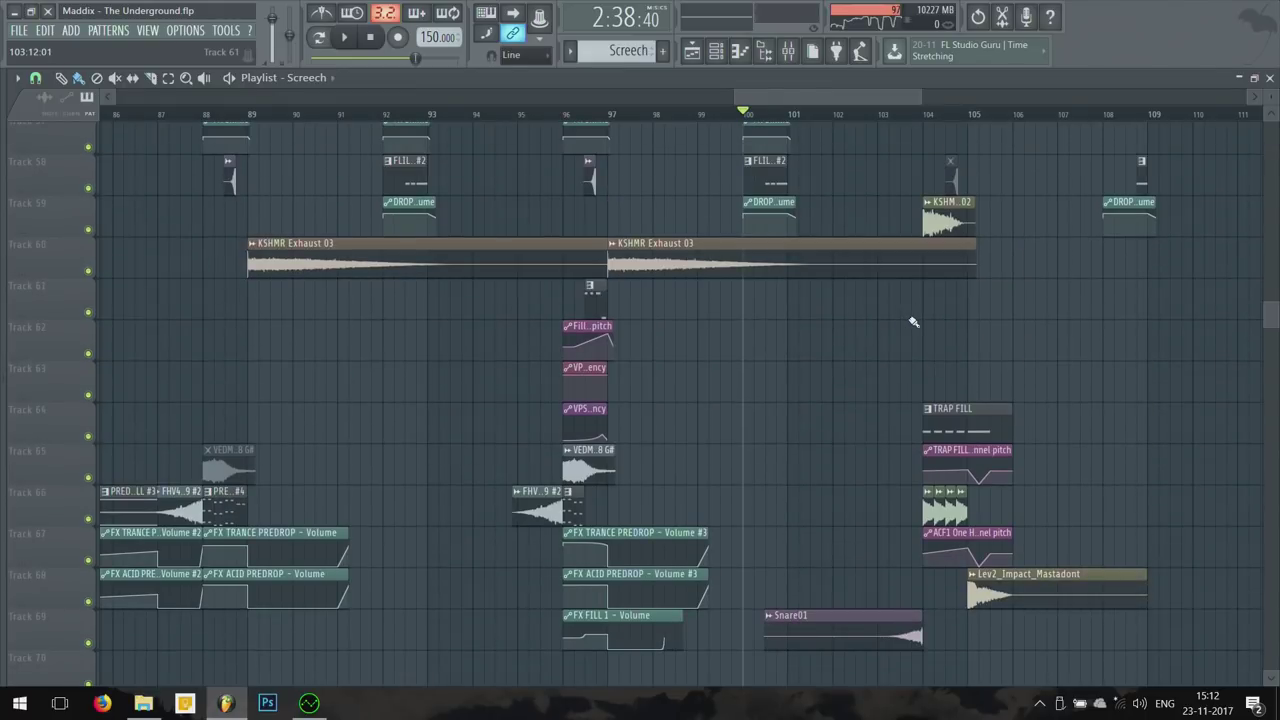
scroll(882, 500, "down", 20)
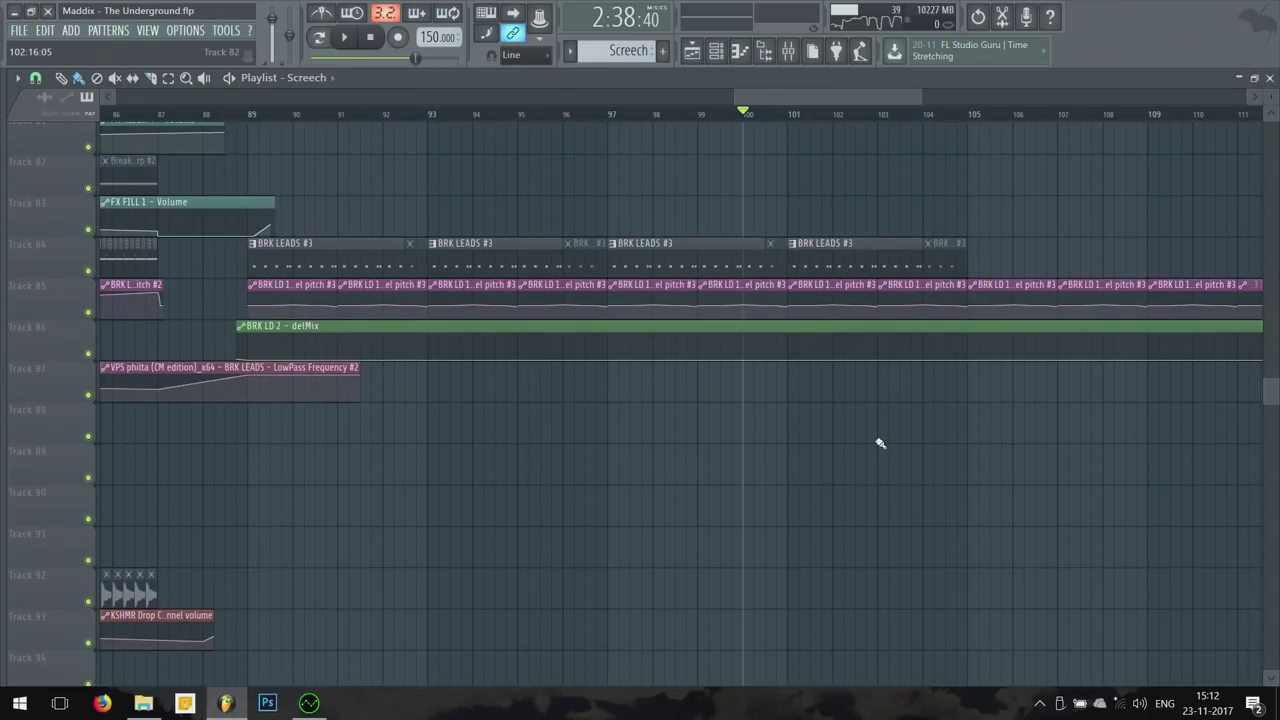
scroll(880, 443, "down", 20)
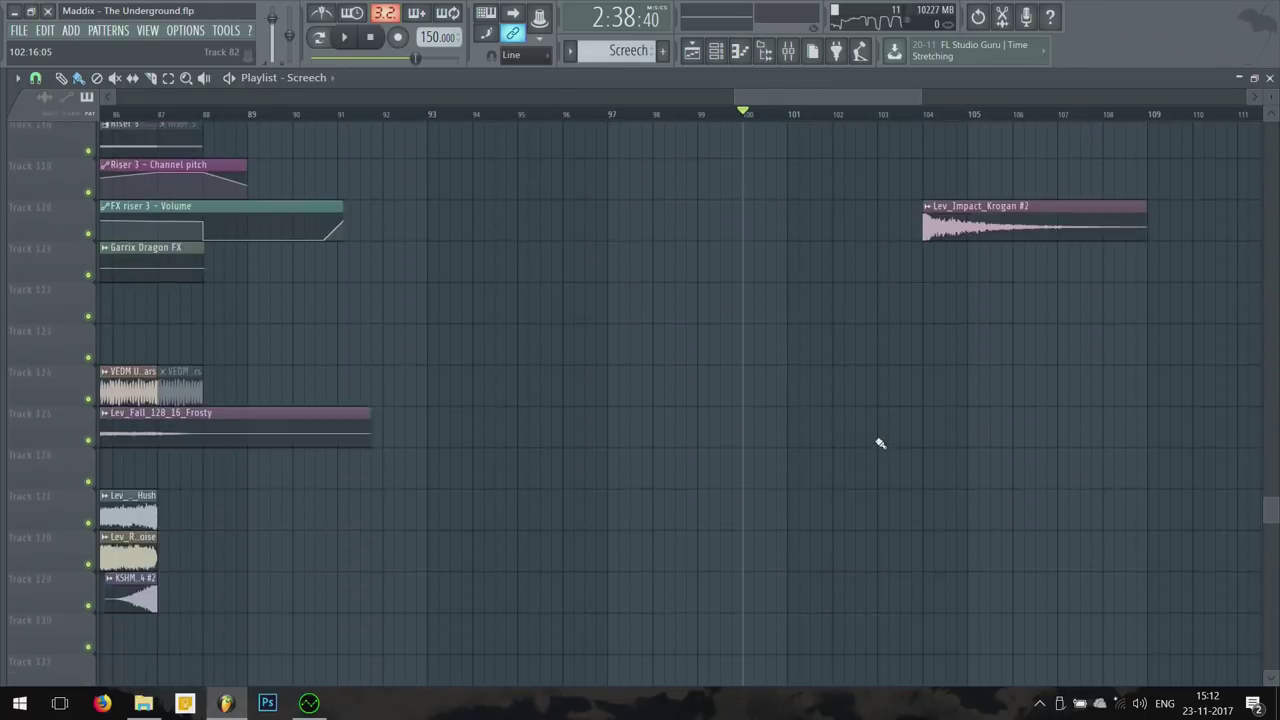
left_click_drag(1266, 594, 1266, 163)
scroll(1050, 370, "down", 5)
scroll(1060, 365, "up", 3)
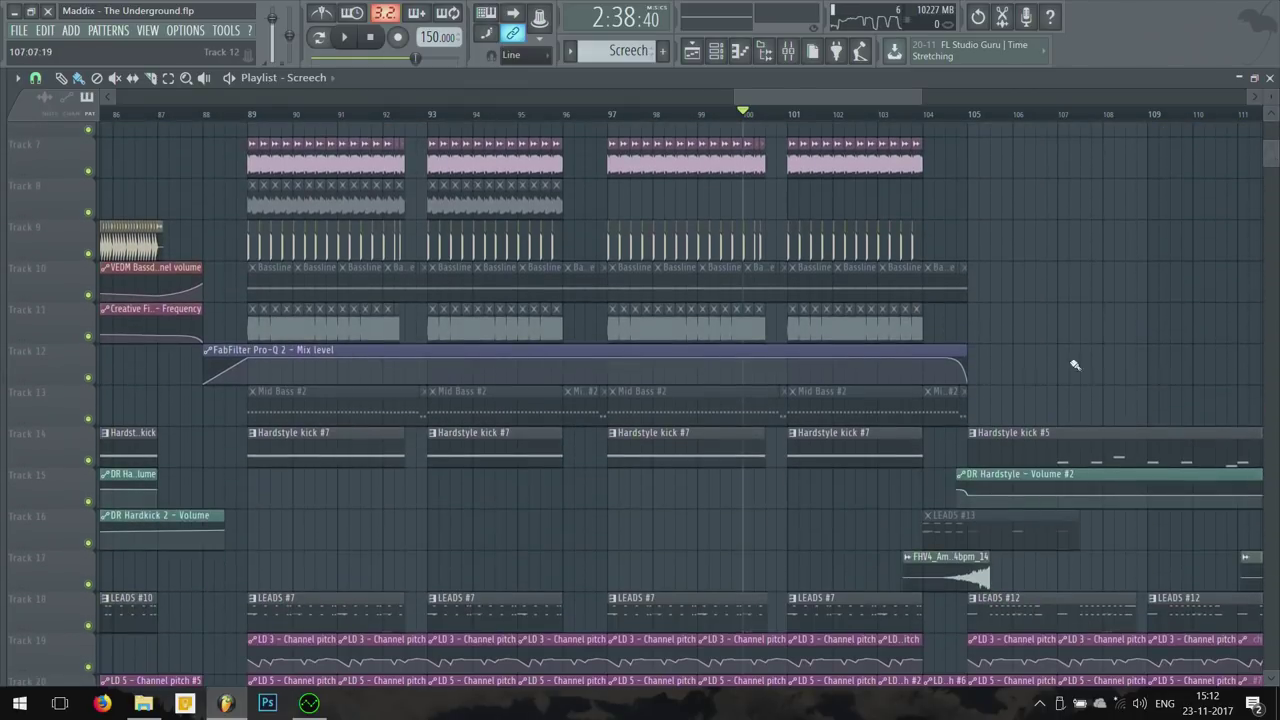
Step: Play the transition into bar 105, stop, and examine Hardstyle kick #5, LEADS #12 and the LEAD MIX automation on tracks 14 to 24
scroll(1030, 385, "up", 4)
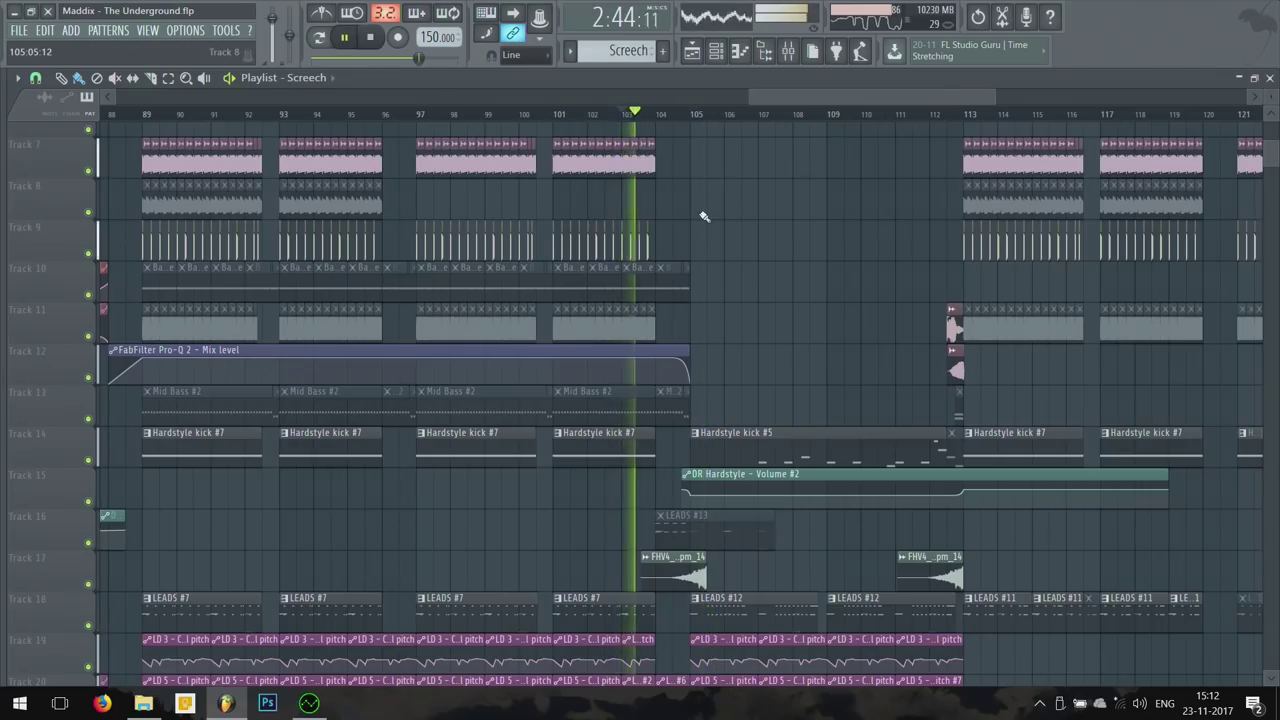
scroll(704, 217, "up", 3)
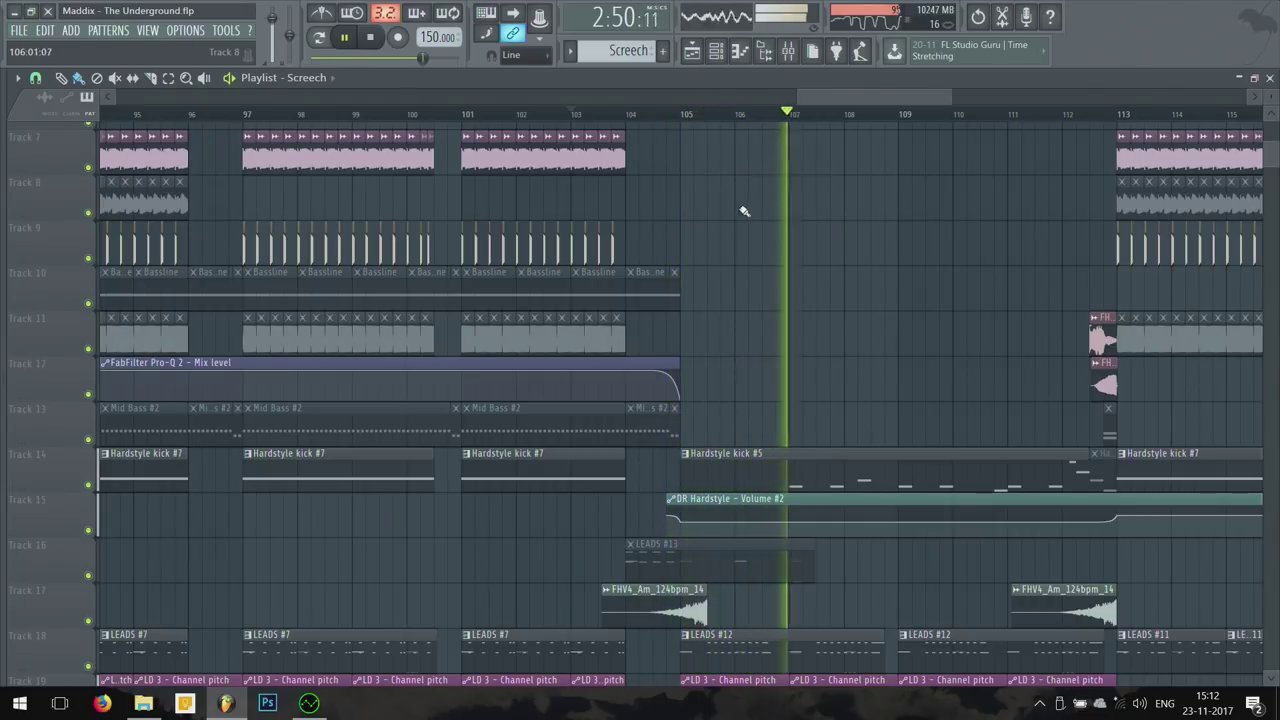
scroll(825, 207, "down", 3)
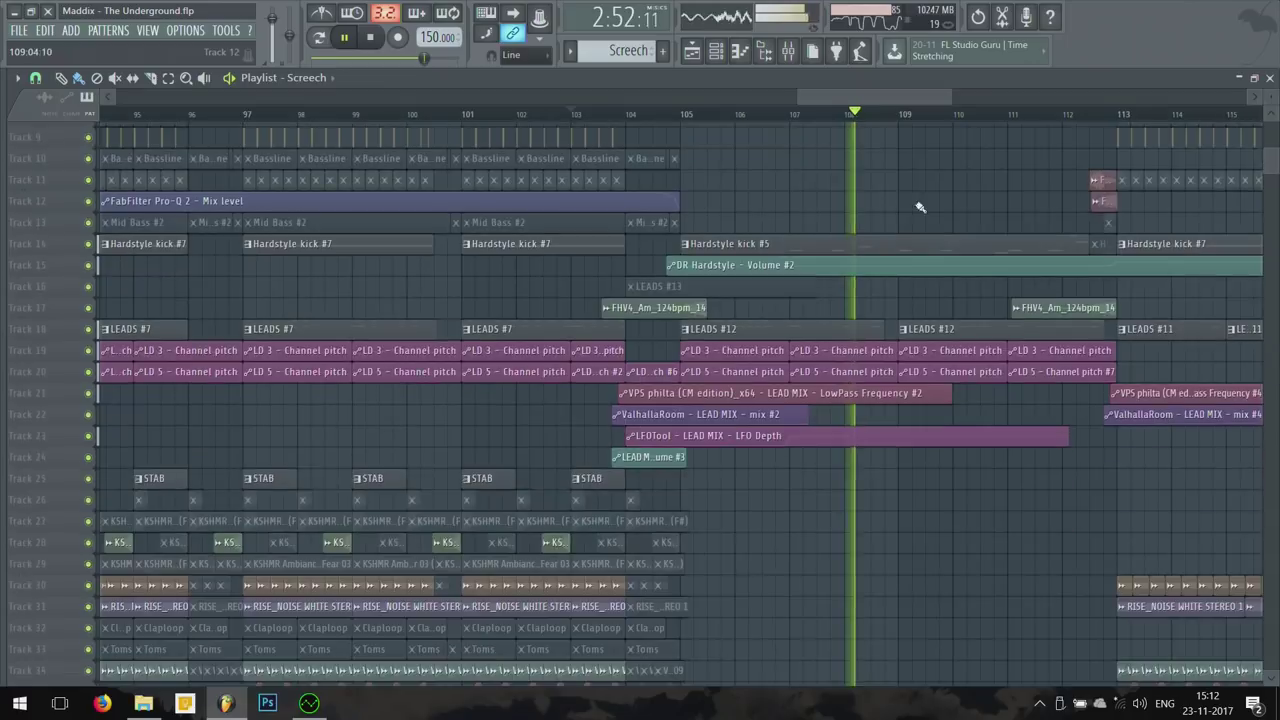
scroll(920, 207, "up", 3)
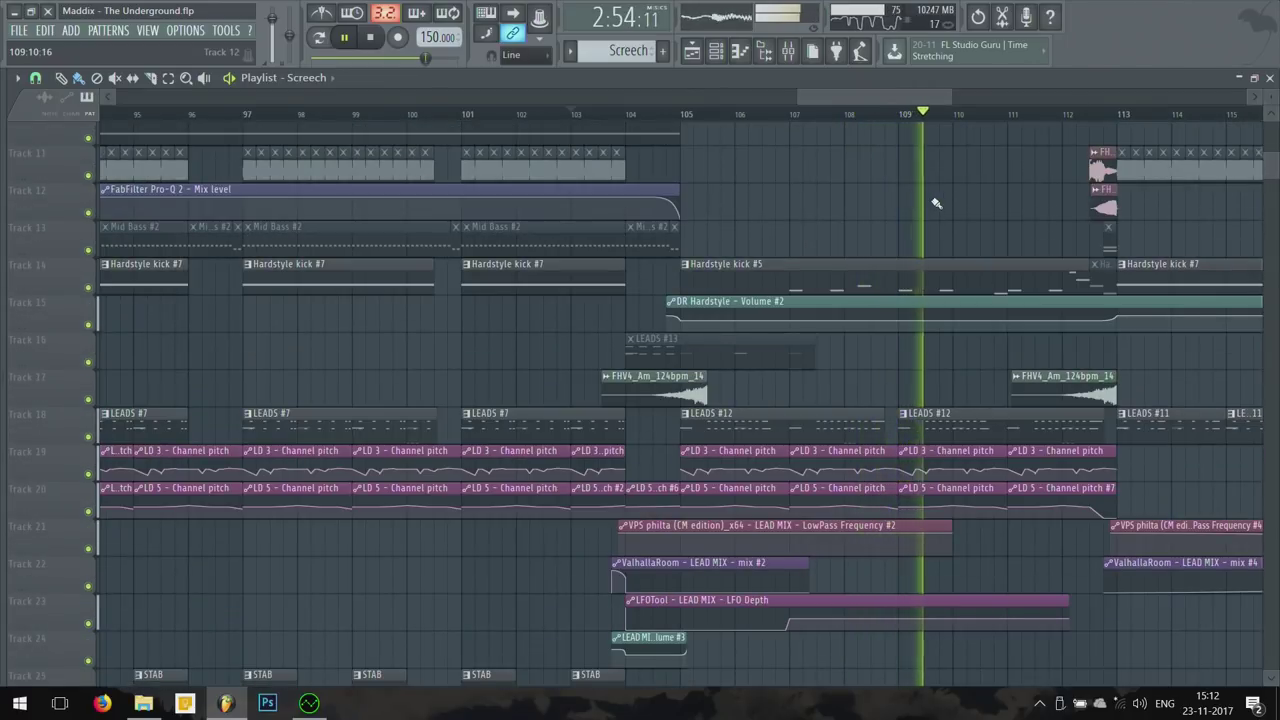
scroll(779, 240, "down", 5)
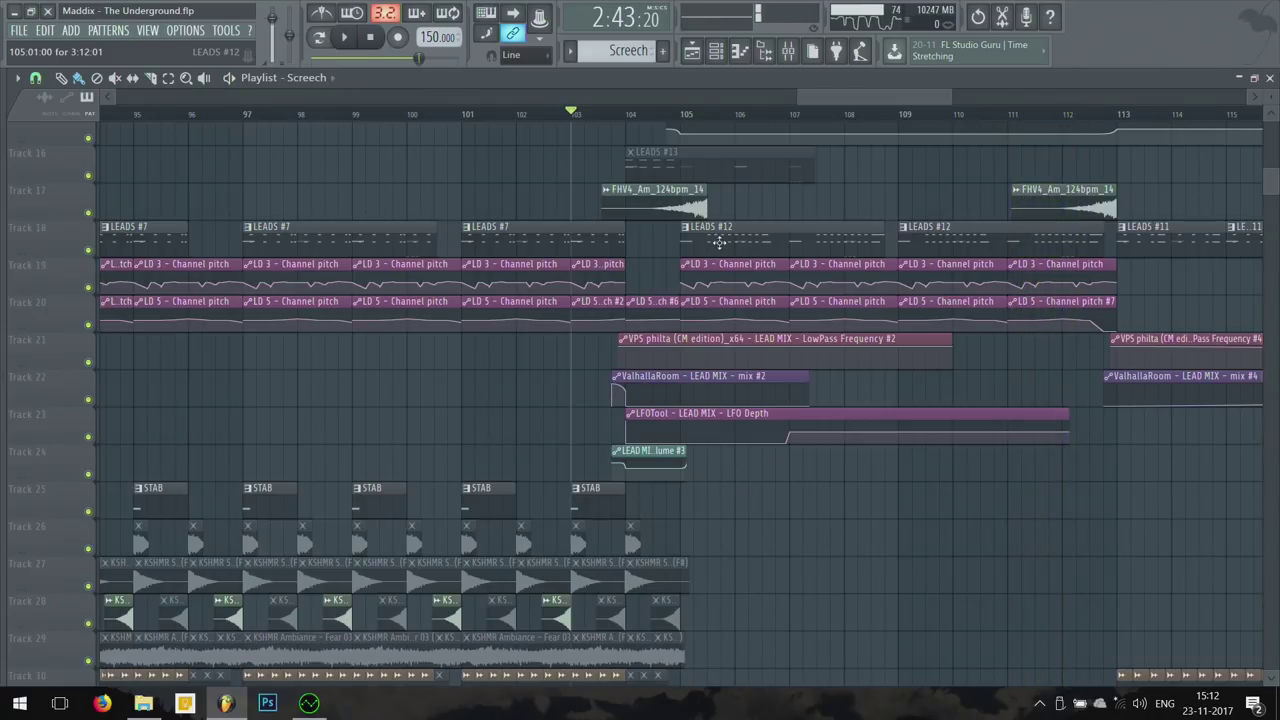
scroll(719, 242, "up", 3)
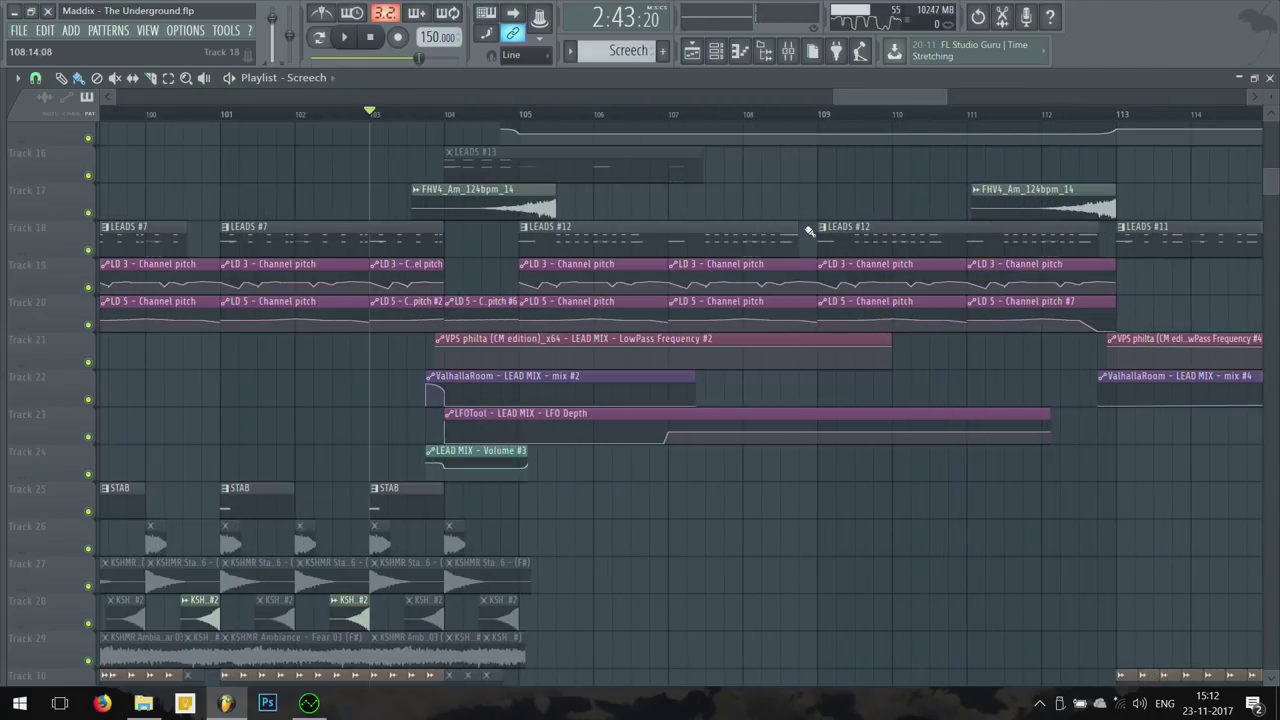
scroll(810, 235, "down", 5)
scroll(762, 370, "up", 8)
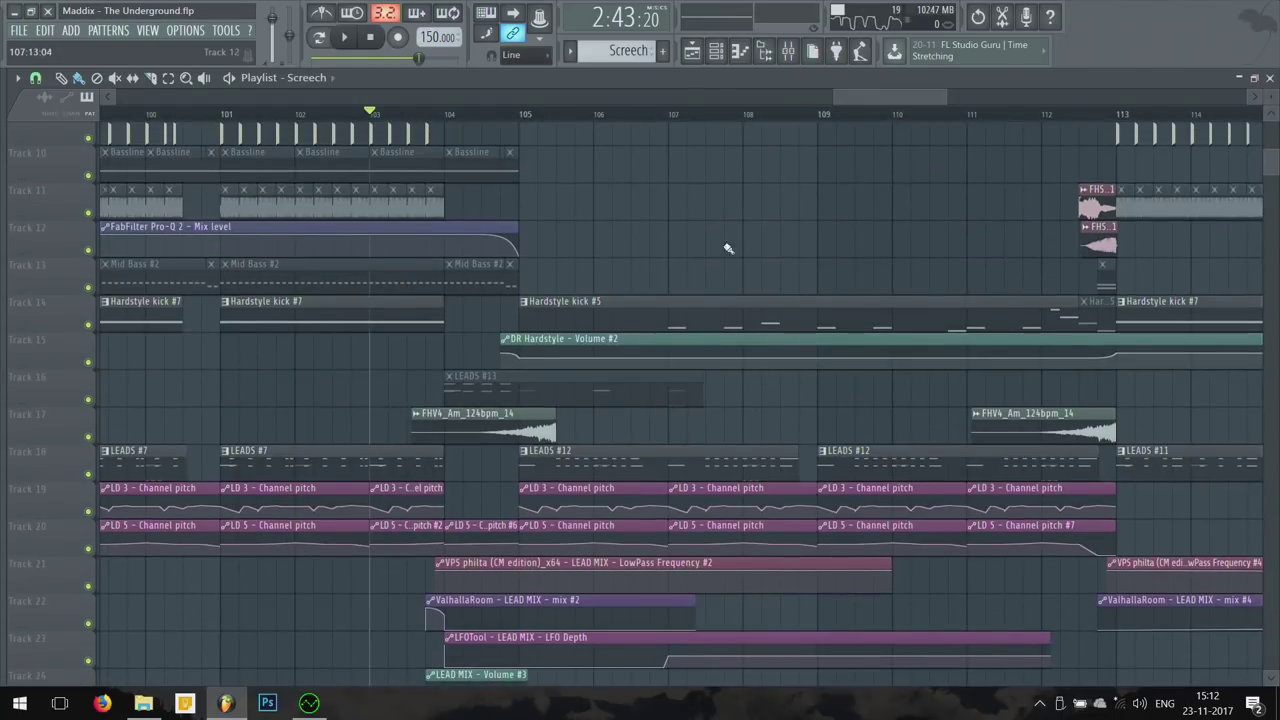
Step: Solo the TRAP beat, percussion hits and Cymatics hi-hat loop on tracks 47 to 49 and play them from bar 107
scroll(731, 245, "down", 10)
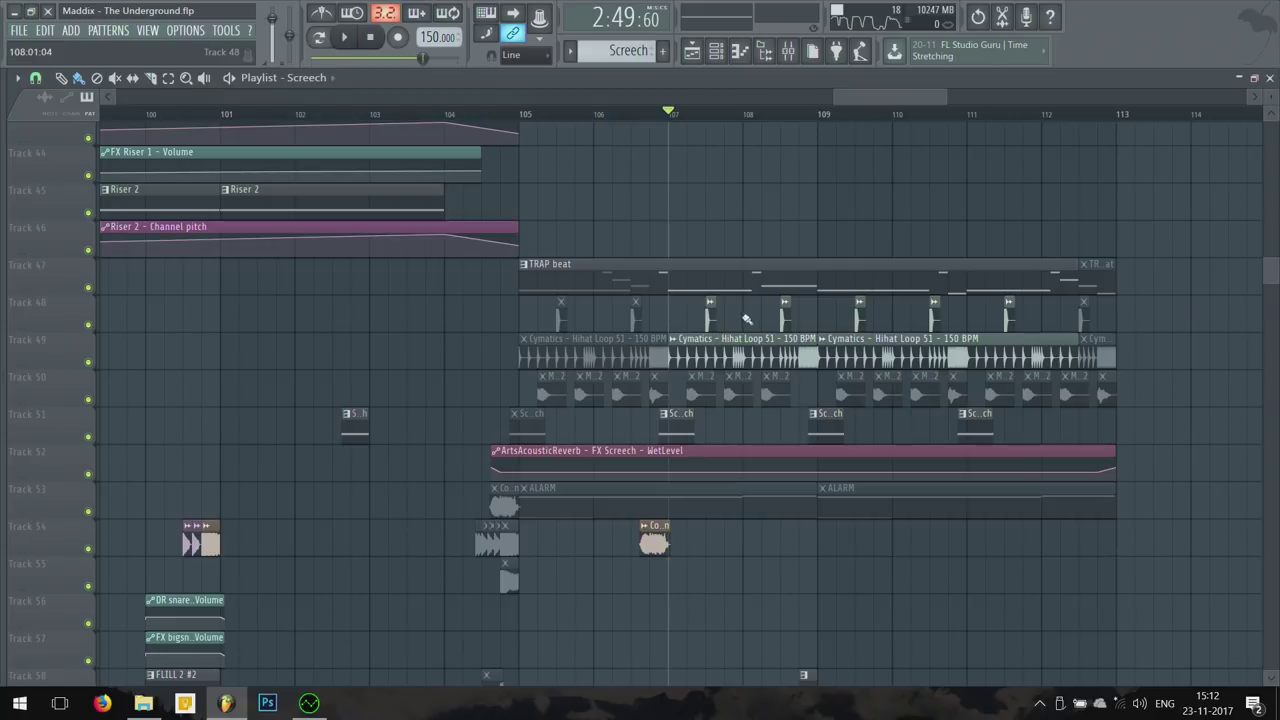
left_click(88, 362, "ctrl")
left_click(88, 324)
left_click(88, 287)
key("space")
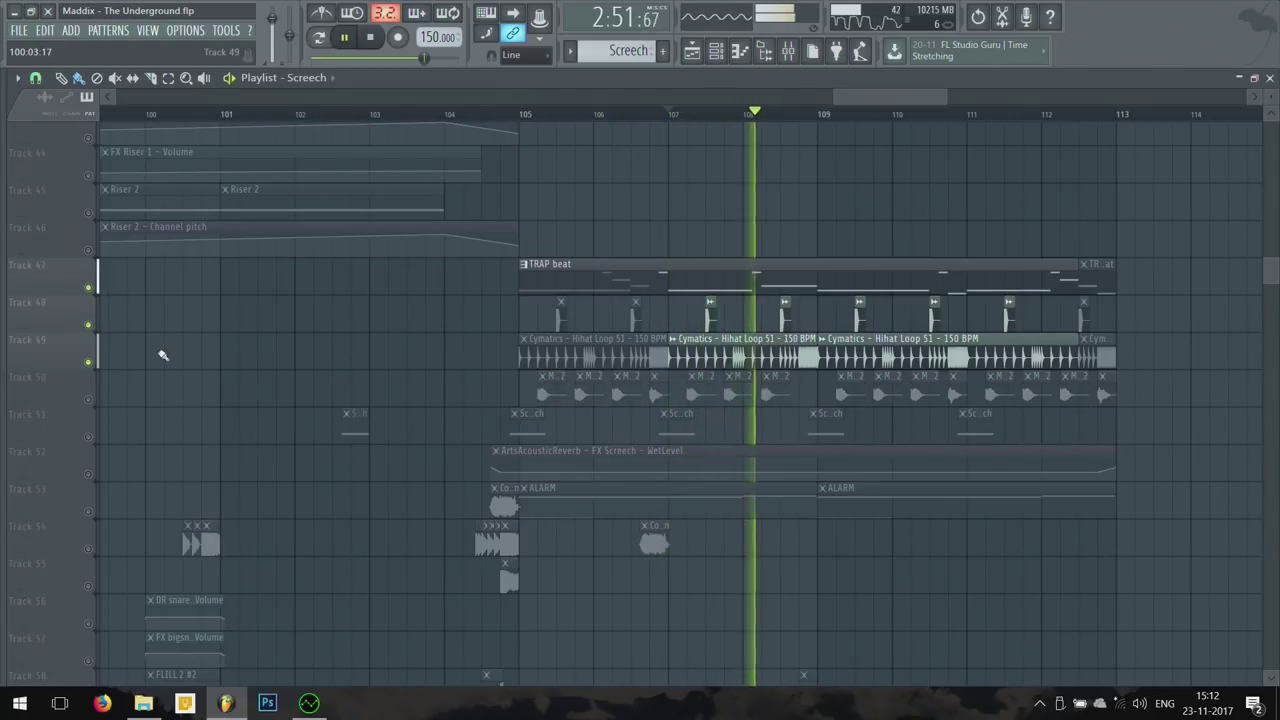
Step: Inspect the TRAP beat pattern in the channel rack while it plays, close the rack, and stop playback
double_click(754, 280)
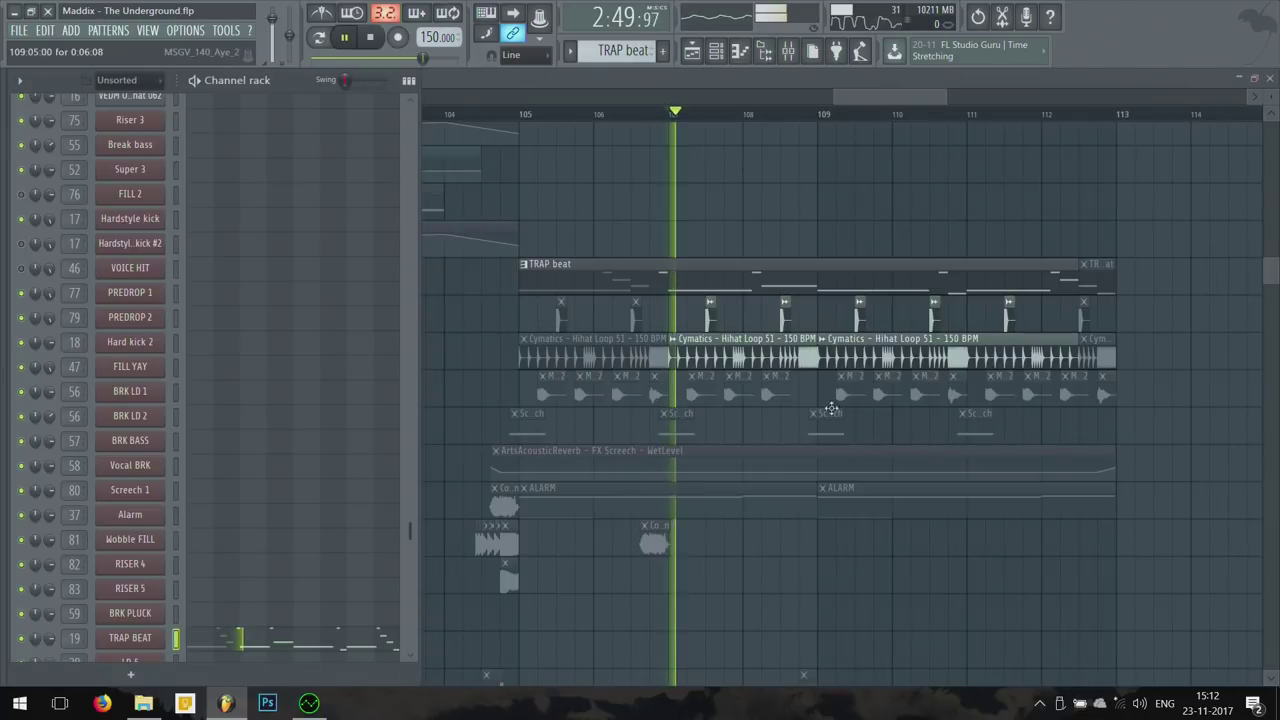
key("F6")
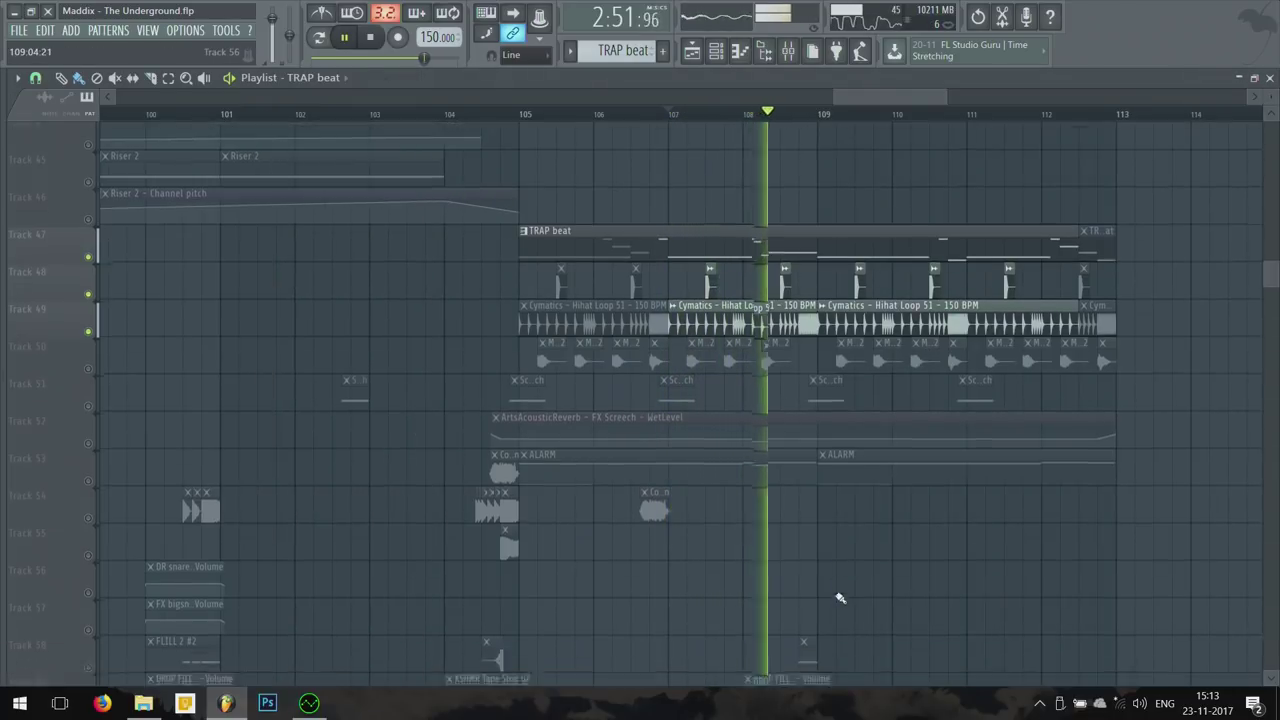
scroll(700, 520, "down", 2)
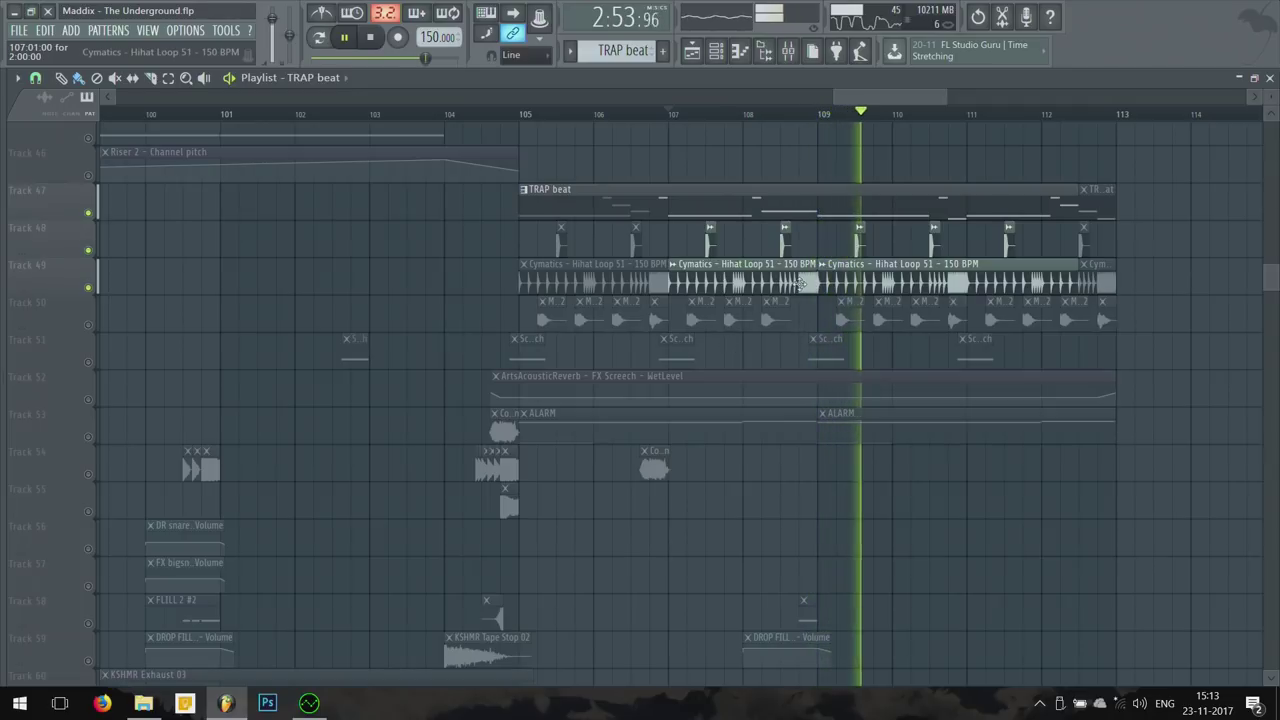
scroll(1001, 299, "up", 4)
scroll(990, 330, "up", 8)
key("space")
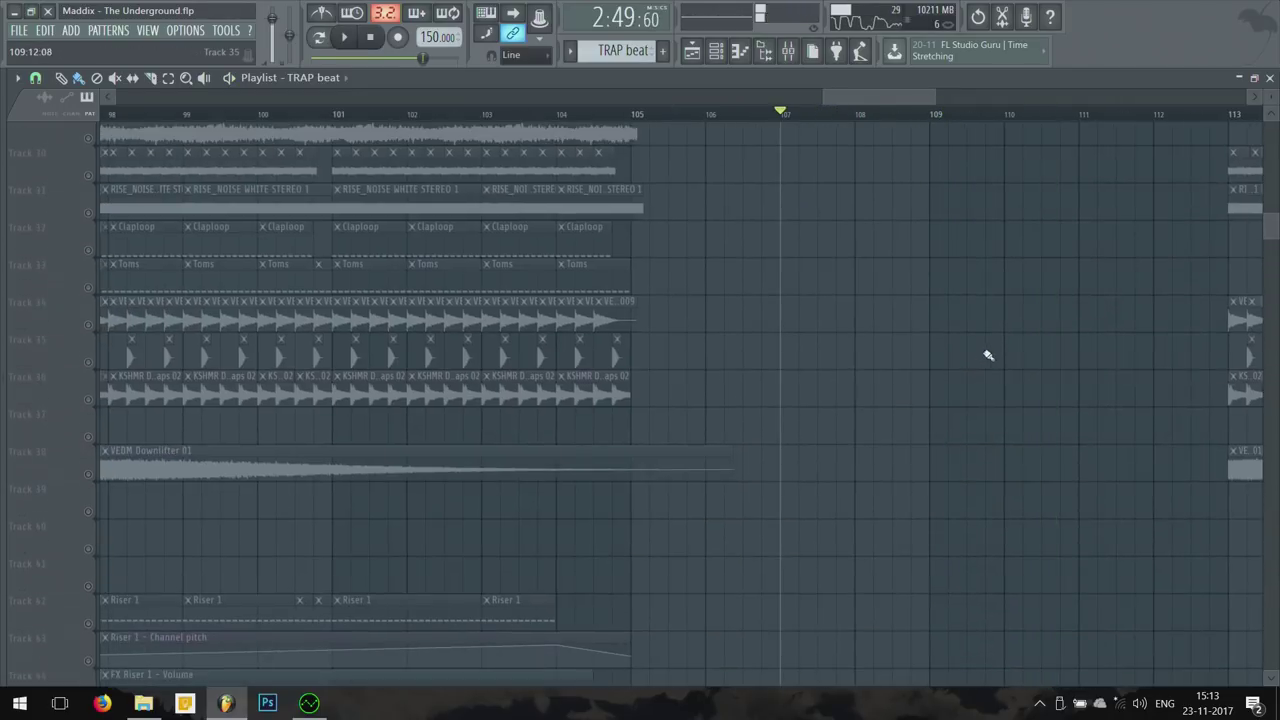
Step: Unmute track 50 and the Hardstyle kick and volume automation on tracks 14 and 15, and play from bar 107
scroll(1026, 345, "down", 9)
scroll(1026, 368, "down", 4)
scroll(1134, 294, "up", 3)
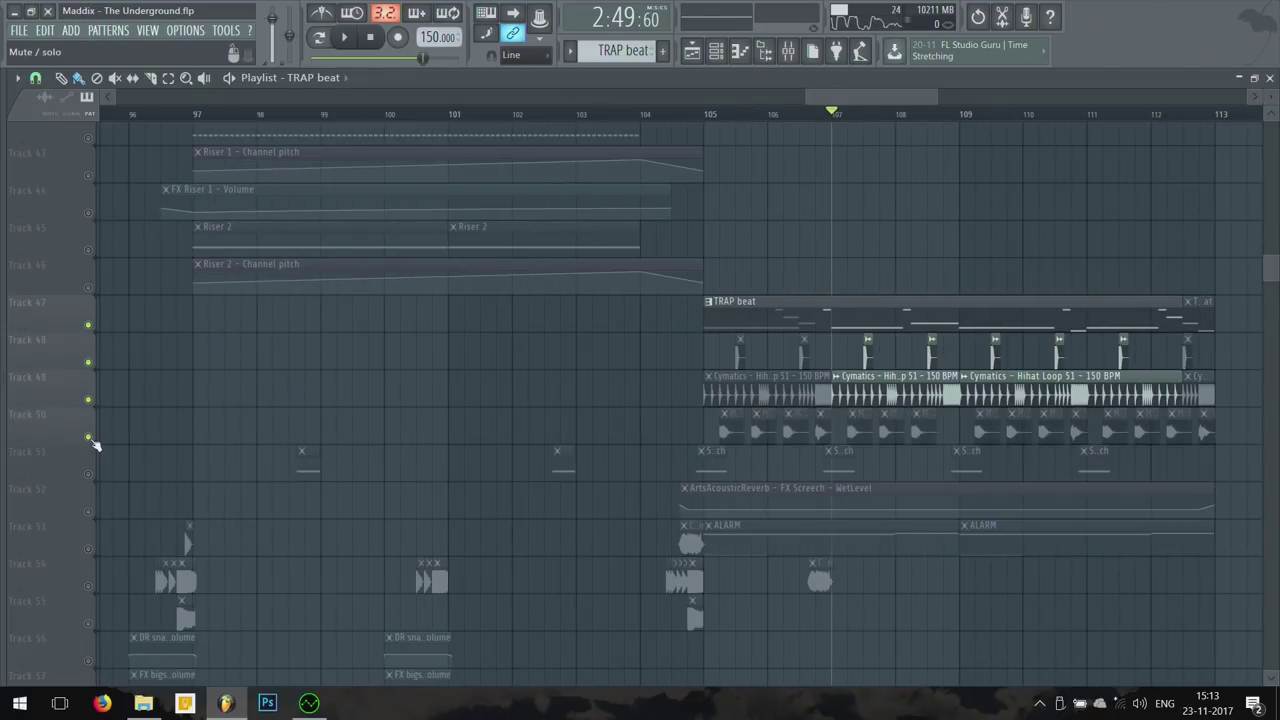
scroll(1077, 419, "up", 5)
scroll(1077, 419, "up", 8)
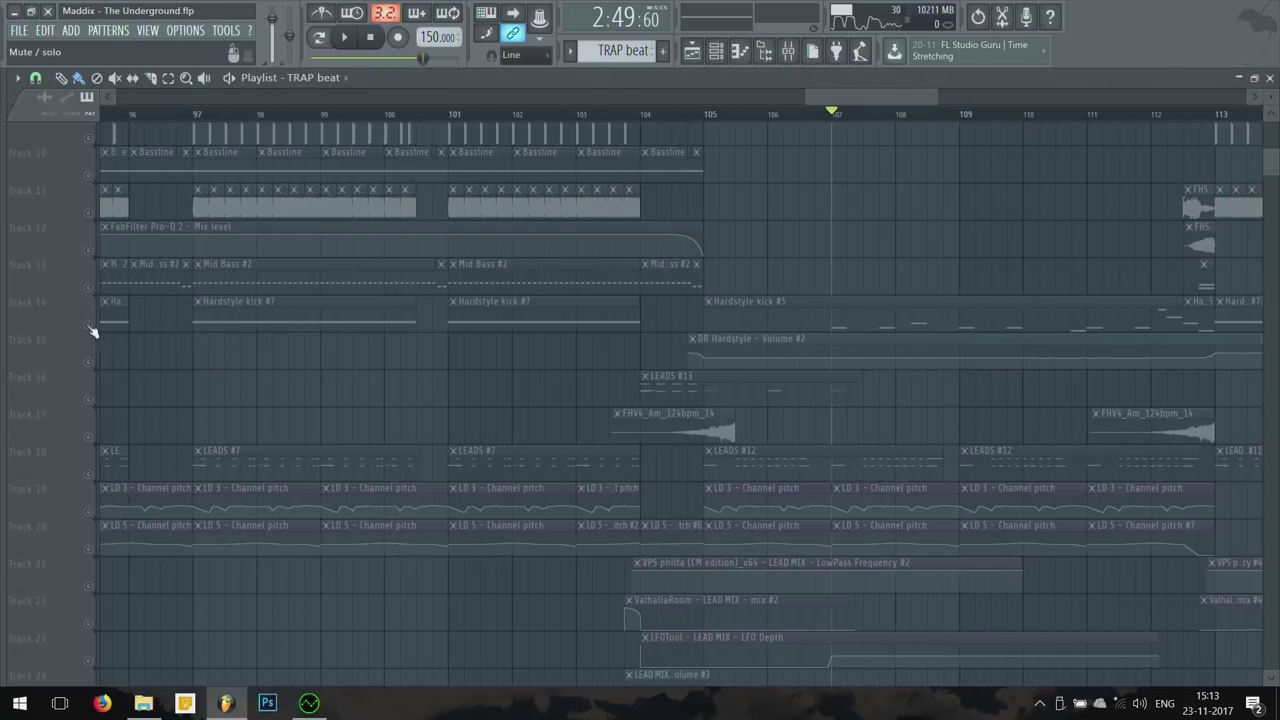
left_click_drag(89, 326, 89, 362)
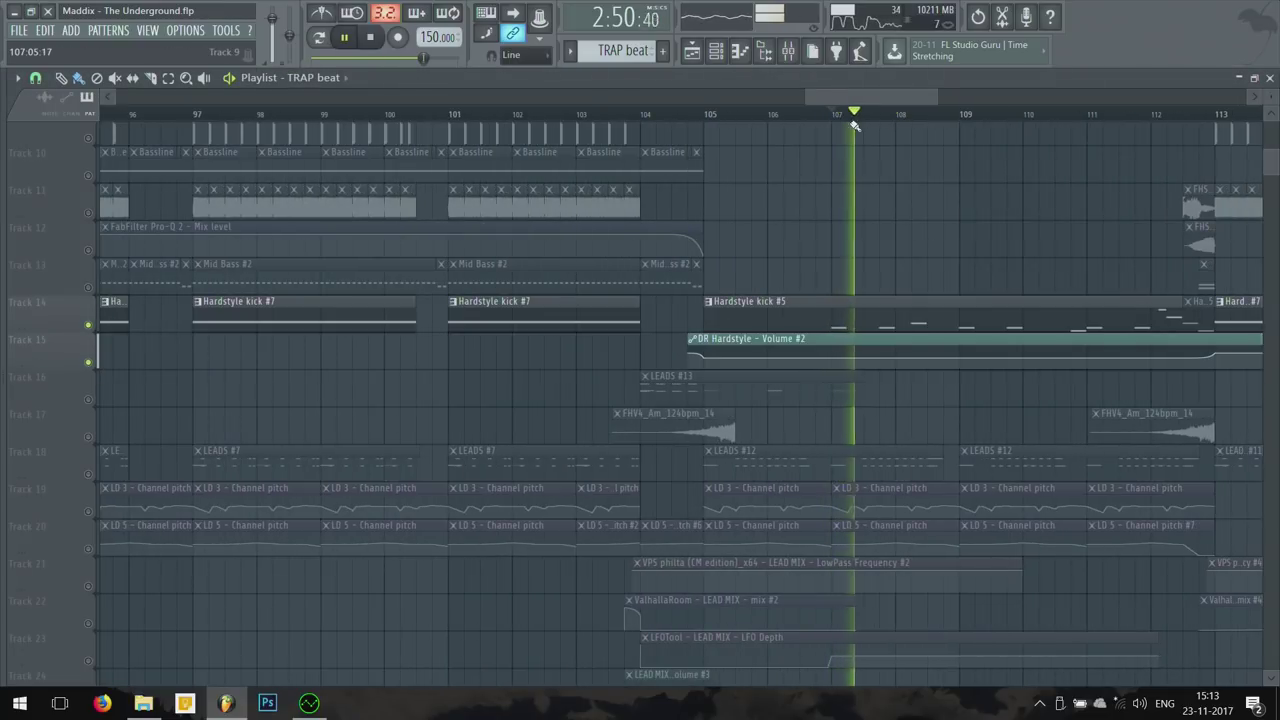
Step: Open Hardstyle kick #5 and its DR Hardkick 2 mixer track, examine the FabFilter Pro-Q 2 curve, and return to the playlist
double_click(947, 317)
key("Escape")
key("F6")
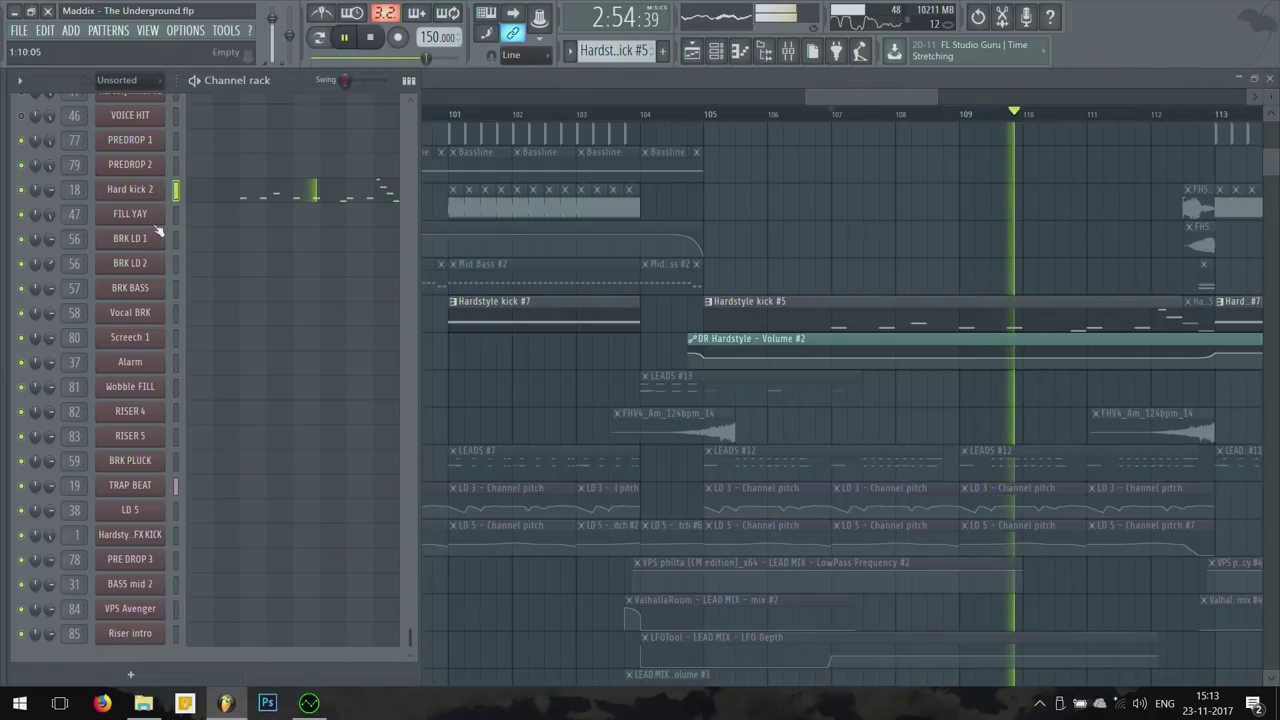
key("F9")
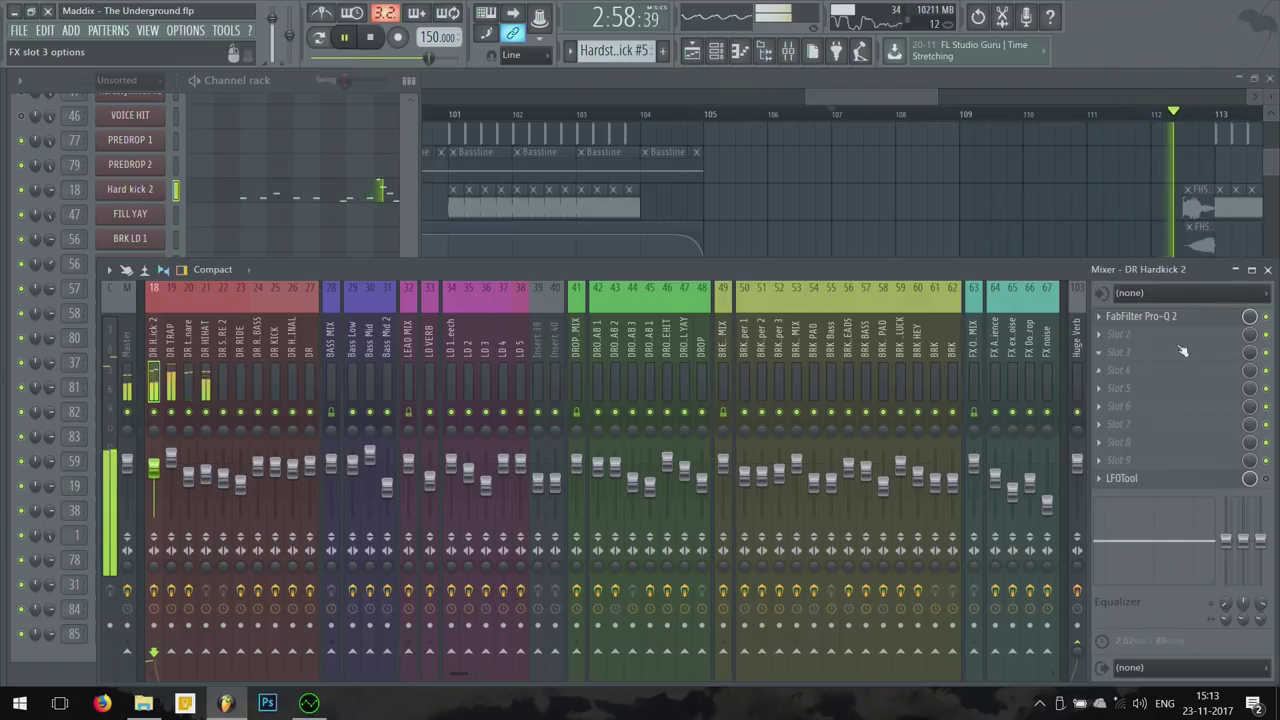
left_click(1140, 316)
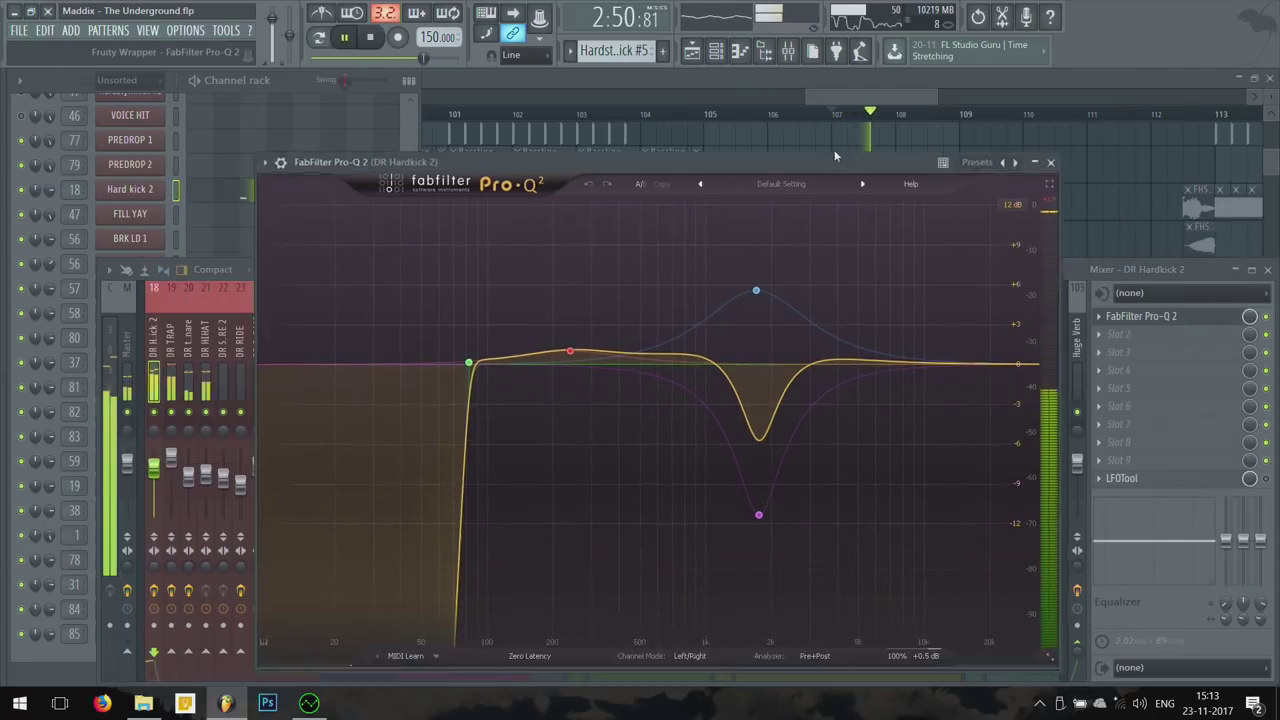
key("Escape")
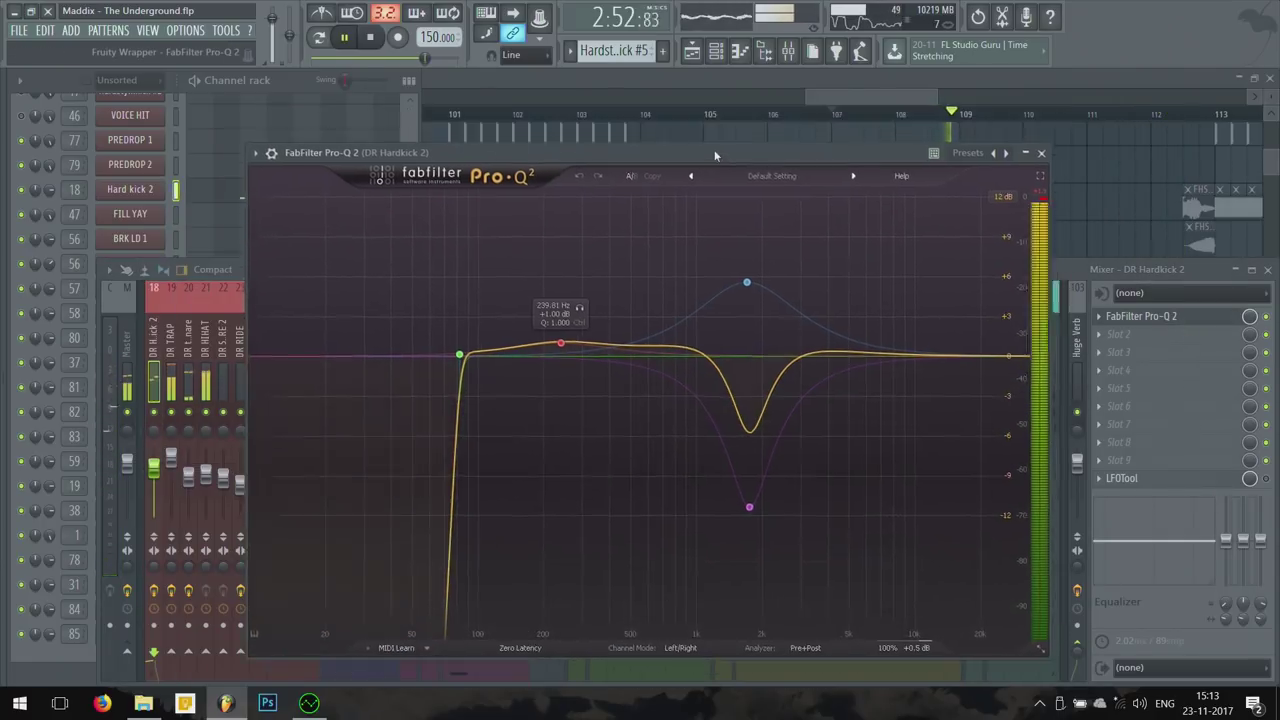
key("F5")
Step: Unmute tracks 52, 53 and 54 with the screech reverb automation and vocal, and replay from just before bar 107
scroll(843, 204, "down", 3)
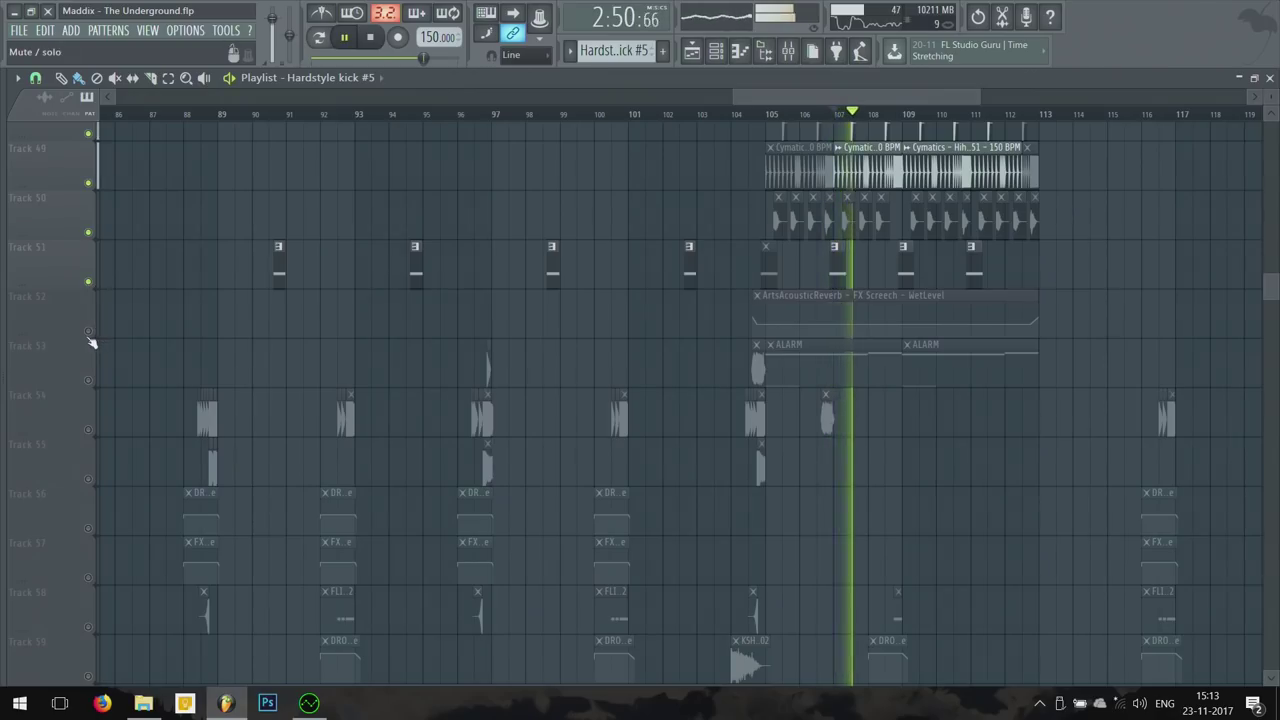
left_click(89, 332)
left_click(90, 382)
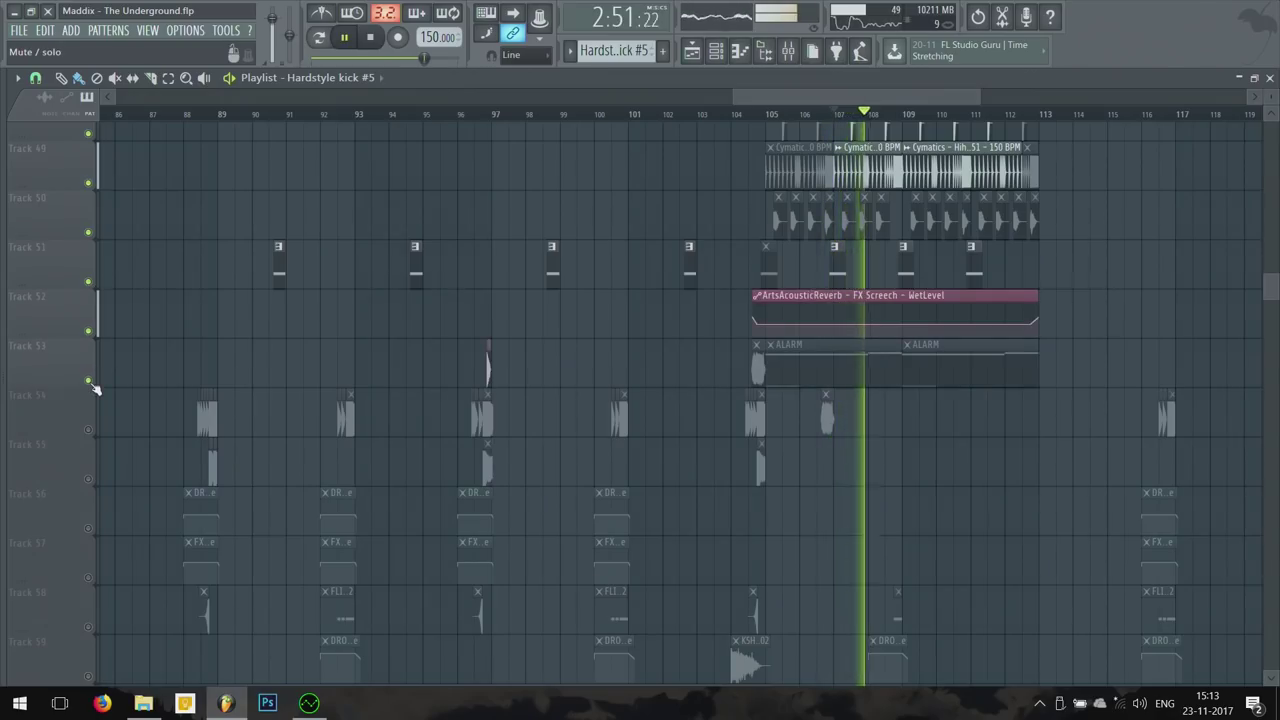
left_click(90, 430)
scroll(177, 425, "down", 3)
left_click_drag(856, 113, 812, 118)
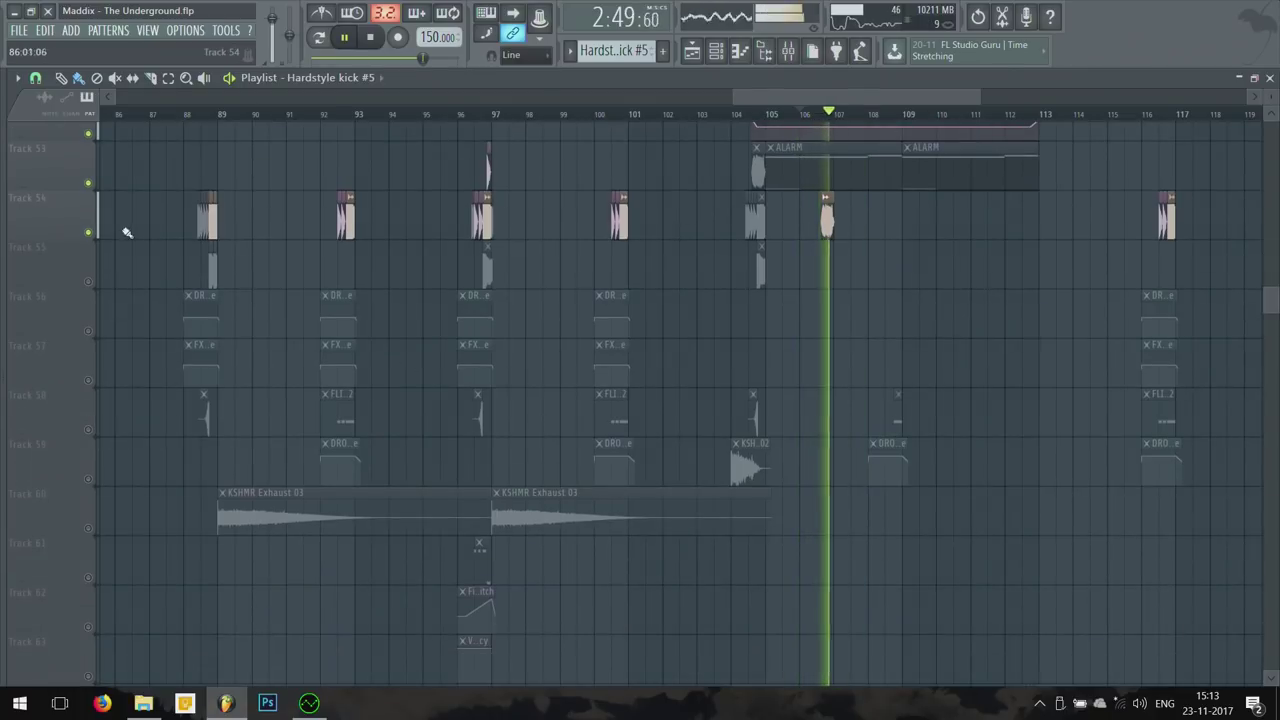
Step: Inspect the ComeOn vocal clip on track 54, unmute all the other tracks, and play the full section from before bar 107
scroll(842, 252, "up", 5)
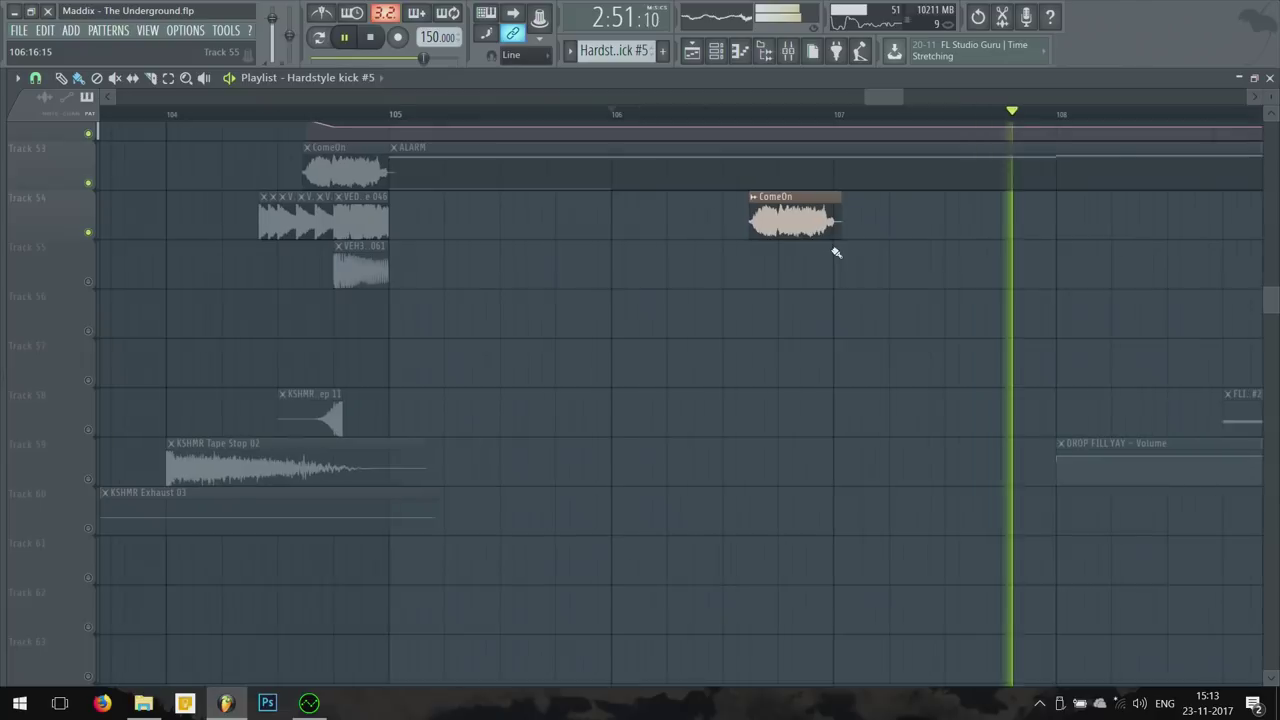
key("space")
double_click(790, 198)
key("Escape")
scroll(817, 394, "down", 5)
key("space")
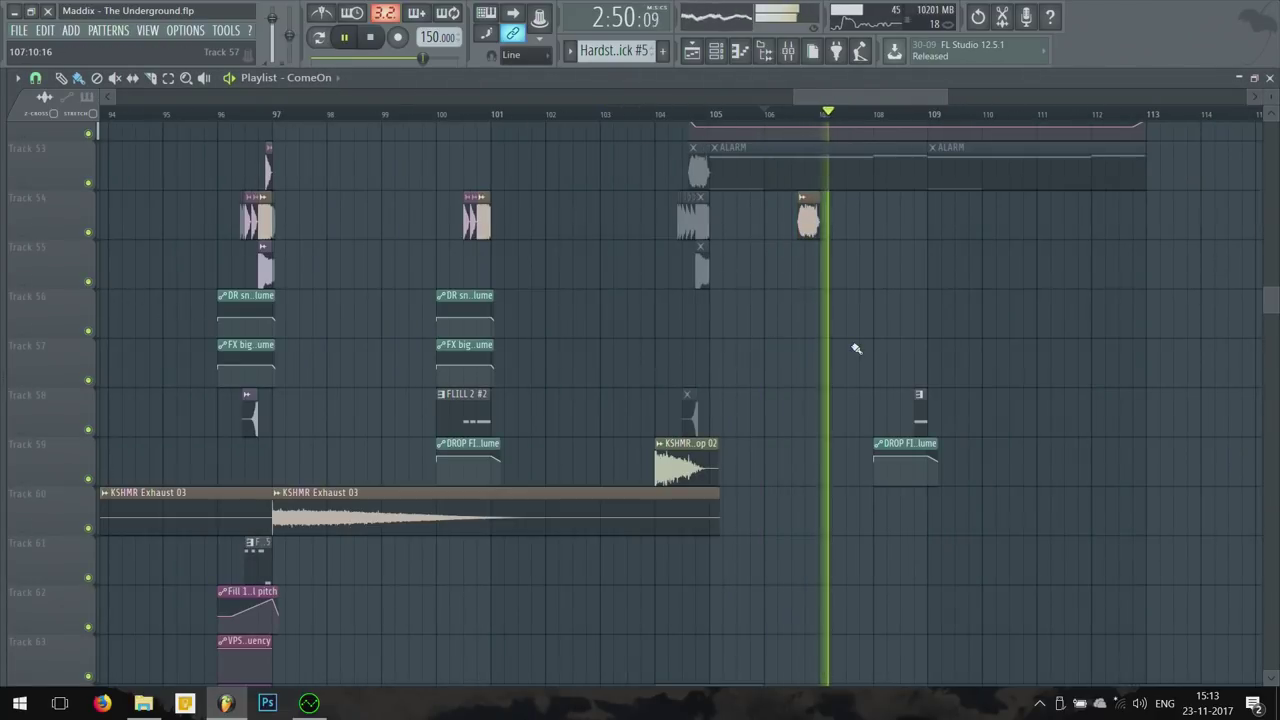
Step: Examine the TRAP FILL, one-hit, pitch automation, impact and Snare01 clips on tracks 64 to 69, and play from bar 104
scroll(854, 351, "down", 3)
scroll(900, 352, "up", 3)
scroll(903, 351, "up", 3)
scroll(903, 352, "down", 4)
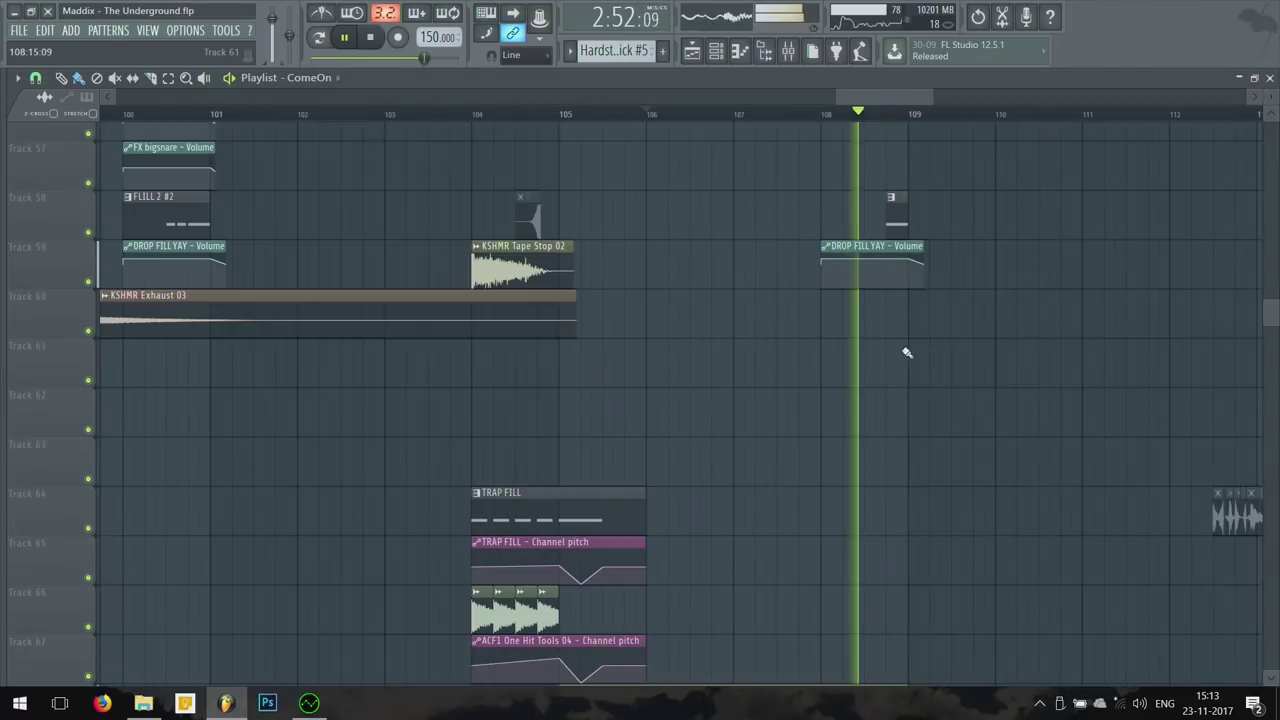
scroll(903, 355, "down", 9)
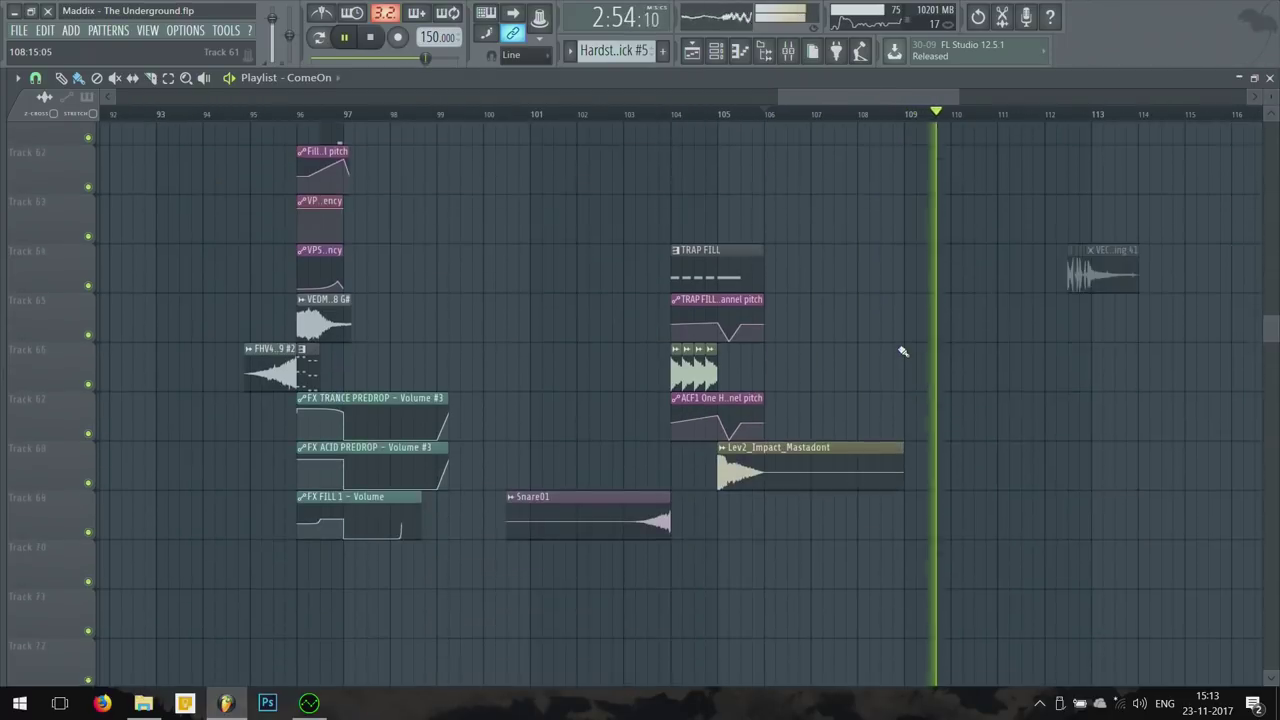
scroll(903, 352, "up", 1)
scroll(903, 351, "up", 3)
key("space")
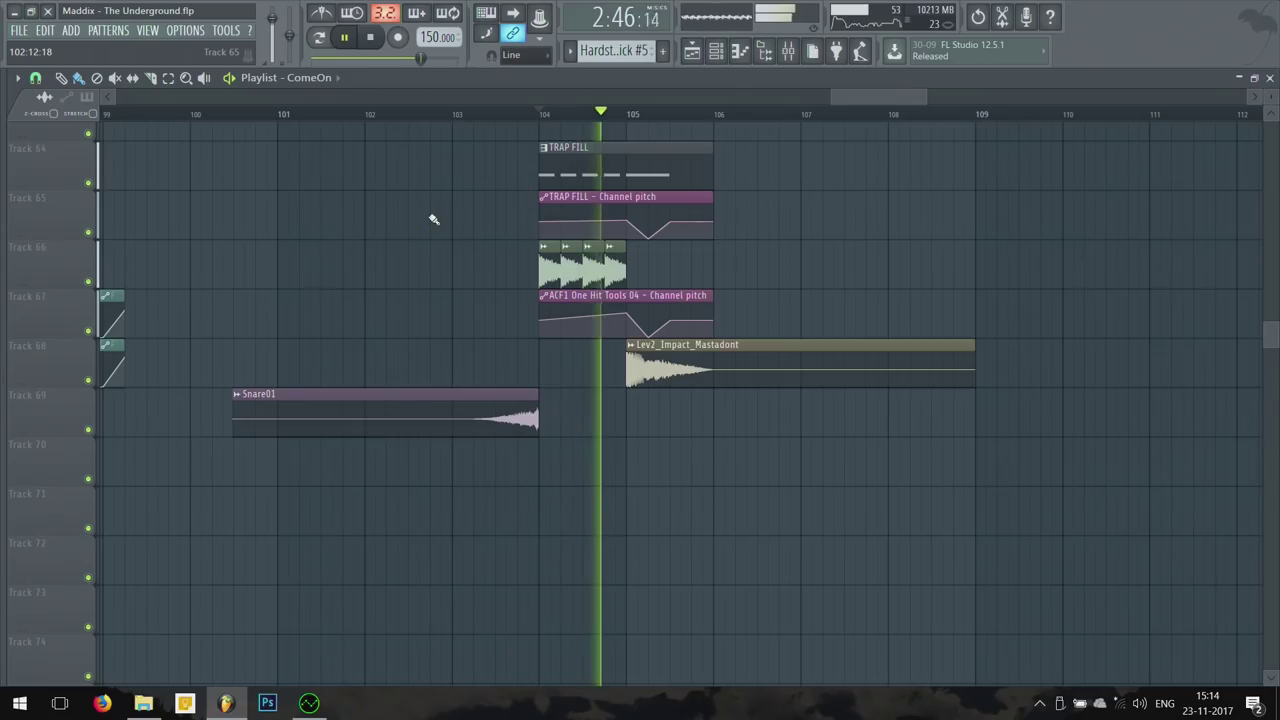
Step: Open the TRAP FILL pattern's VPS Avenger channel and its linked FX TRAP FILL mixer track 84
double_click(622, 165)
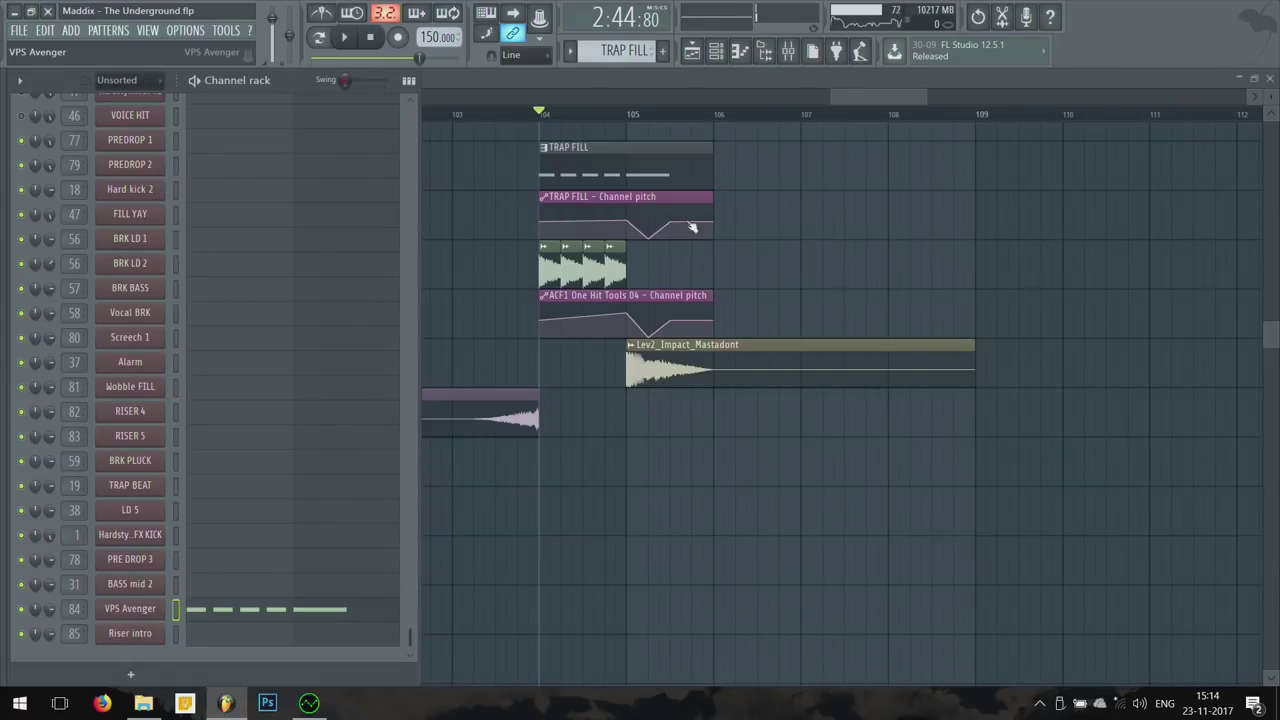
left_click(130, 608)
left_click_drag(430, 149, 936, 74)
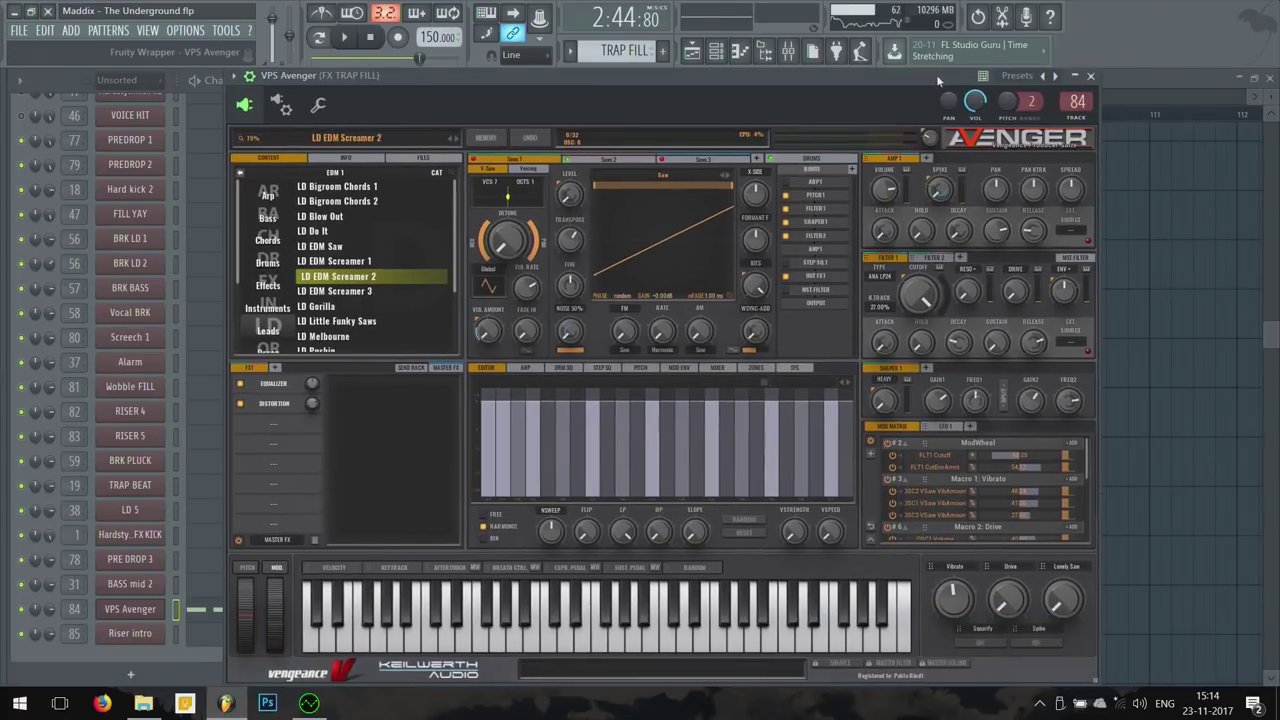
double_click(1077, 102)
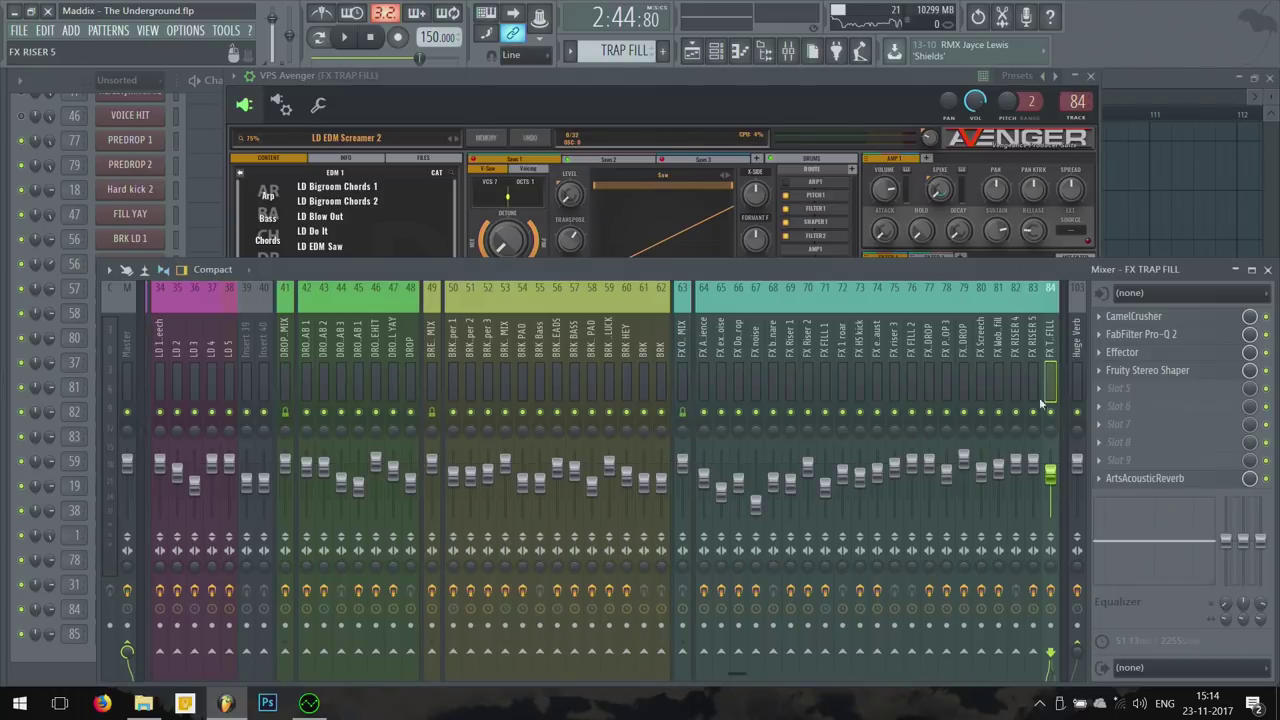
Step: Solo the FX TRAP FILL mixer track, play it, check its Effector plugin, and return to the playlist
scroll(1040, 403, "right", 4)
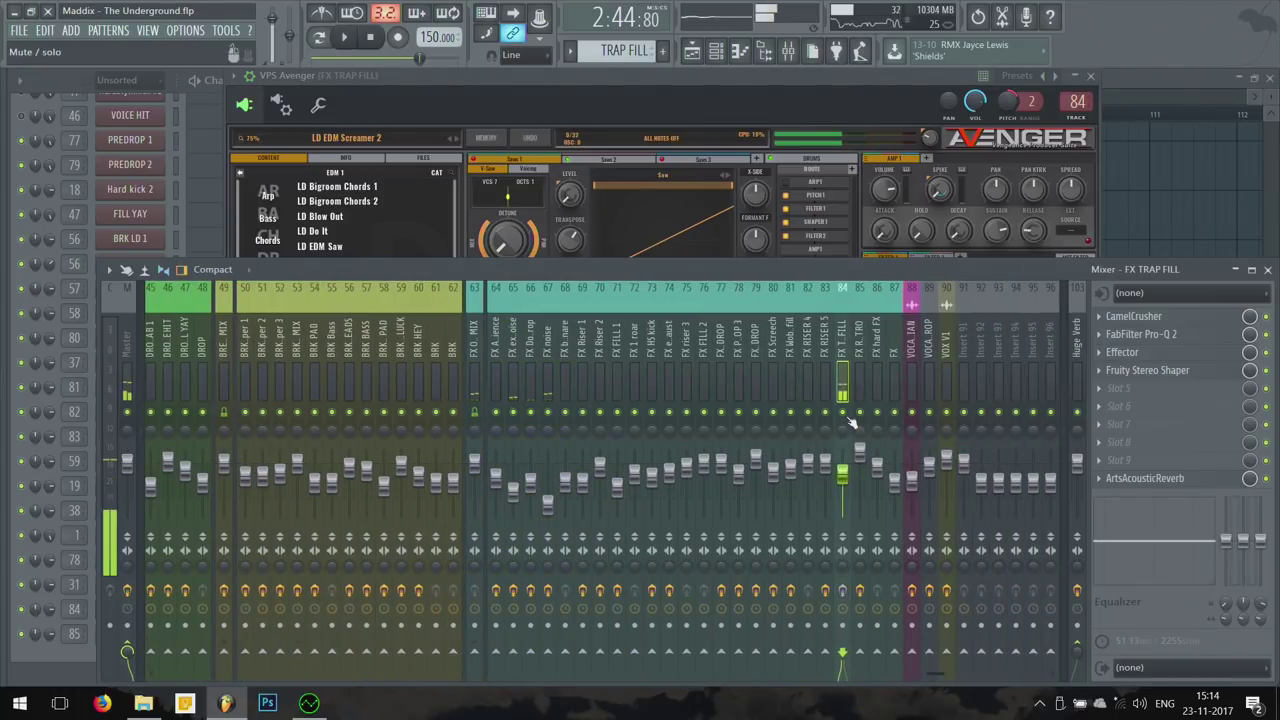
right_click(846, 414)
key("space")
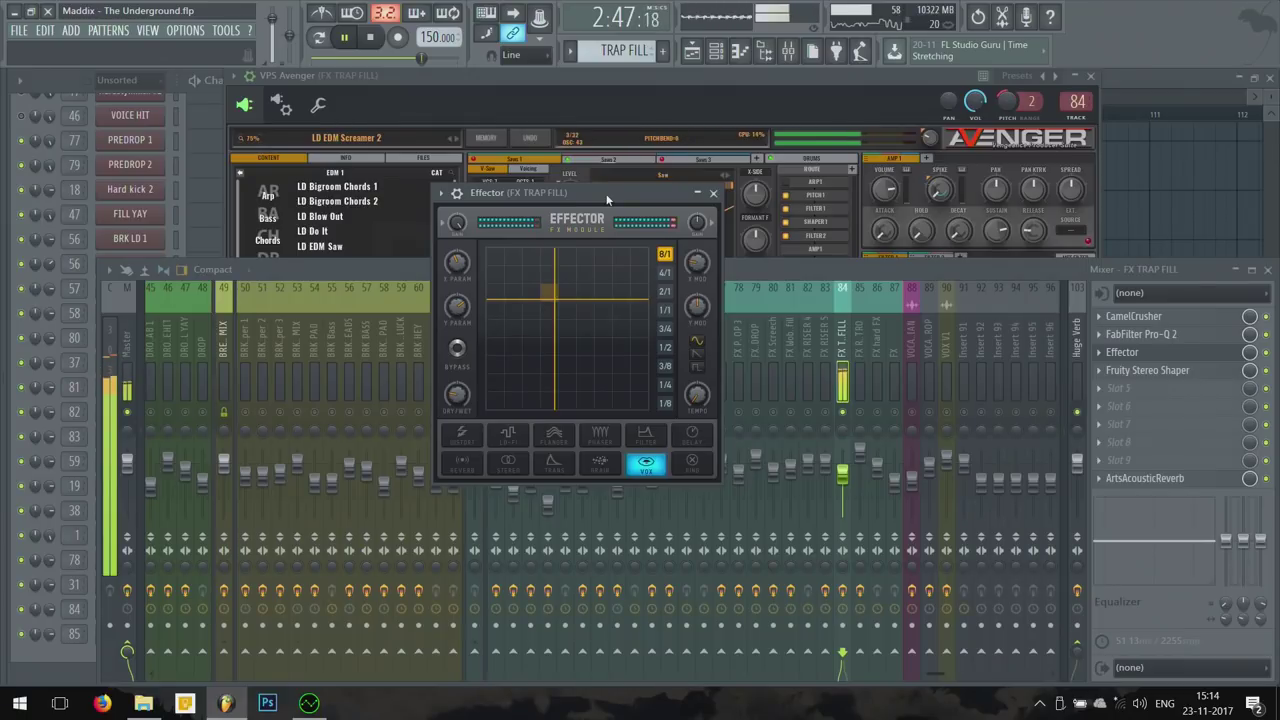
key("Escape")
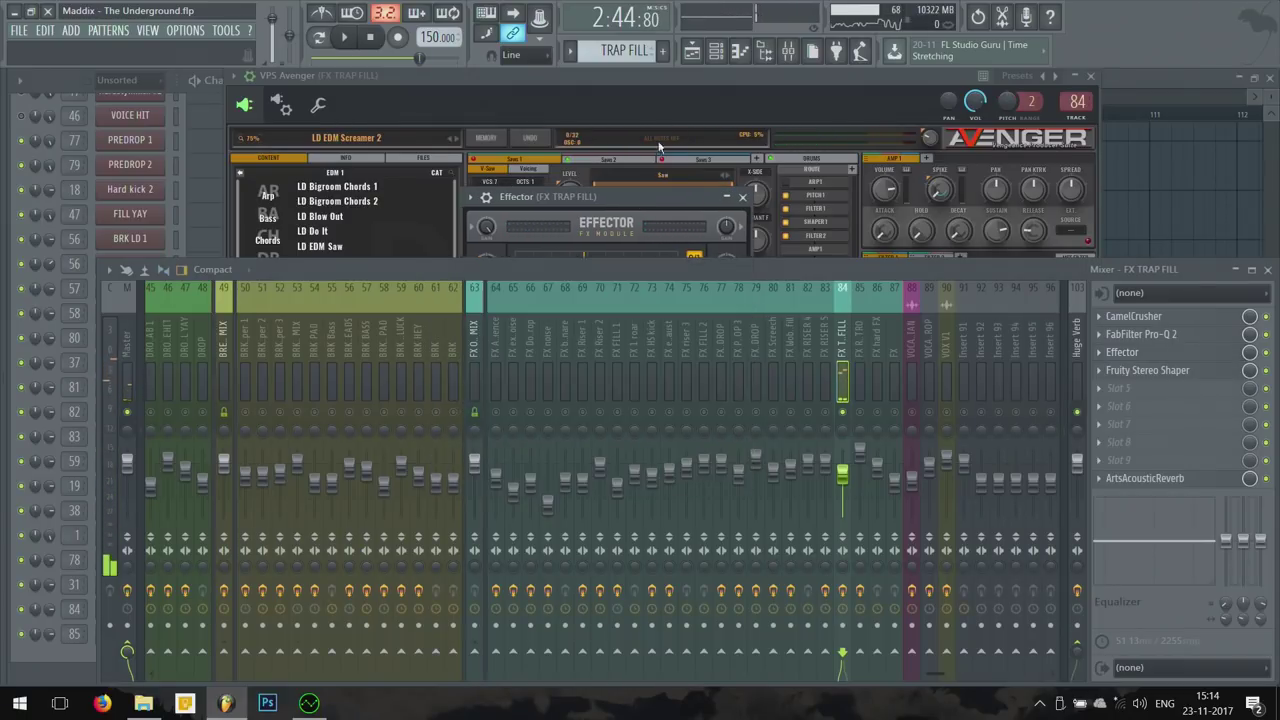
key("Escape")
left_click(838, 147)
scroll(814, 312, "down", 3)
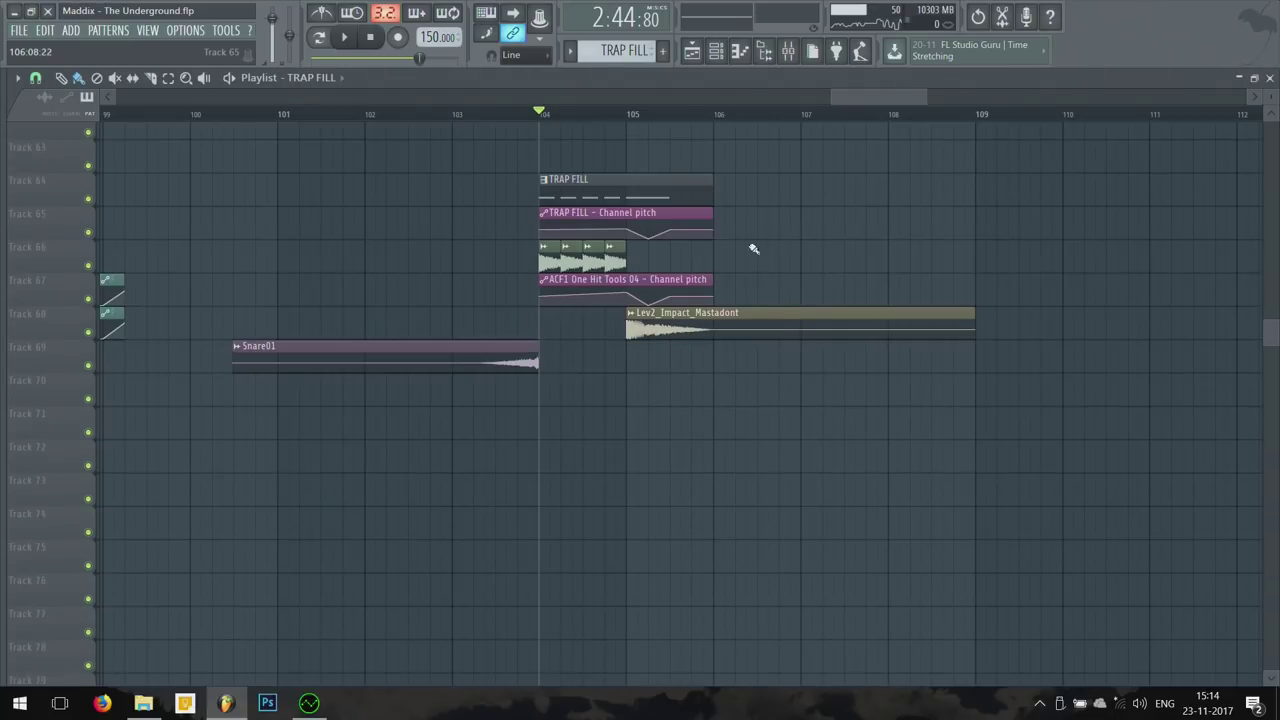
Step: Play the fill from bar 104 and unmute the other mixer tracks
scroll(814, 312, "down", 3)
key("space")
scroll(914, 486, "down", 6)
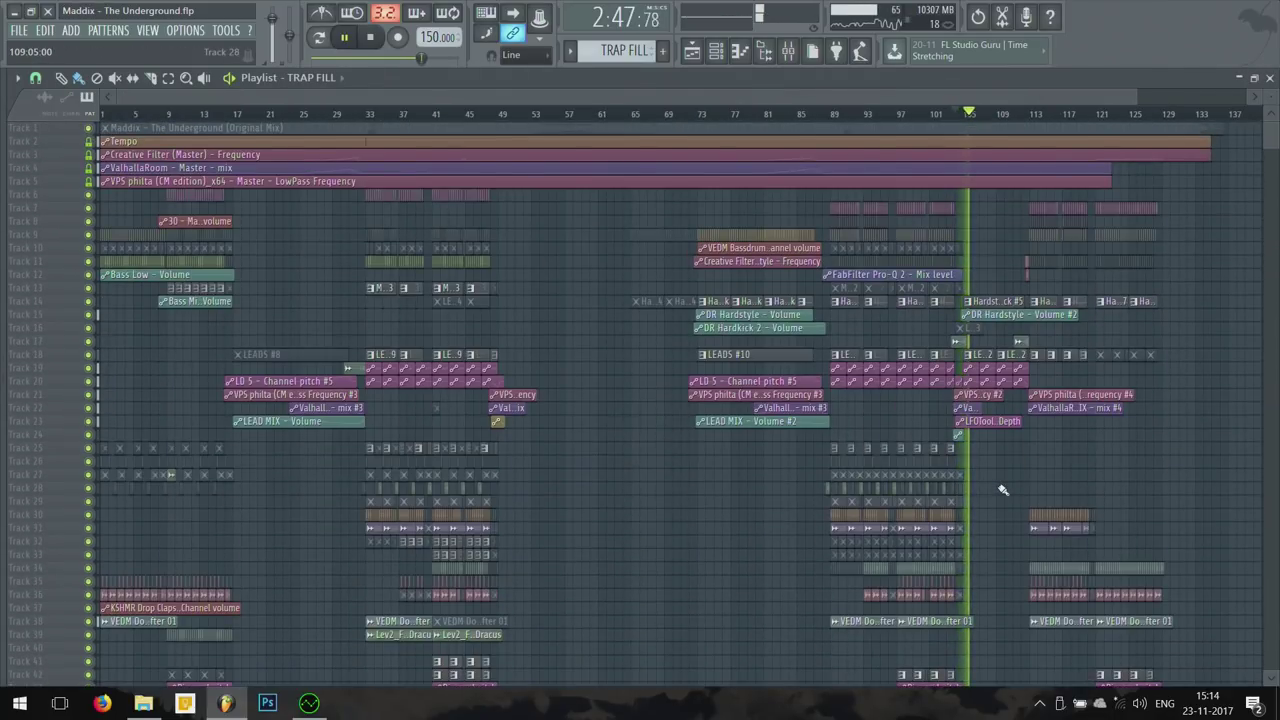
key("F9")
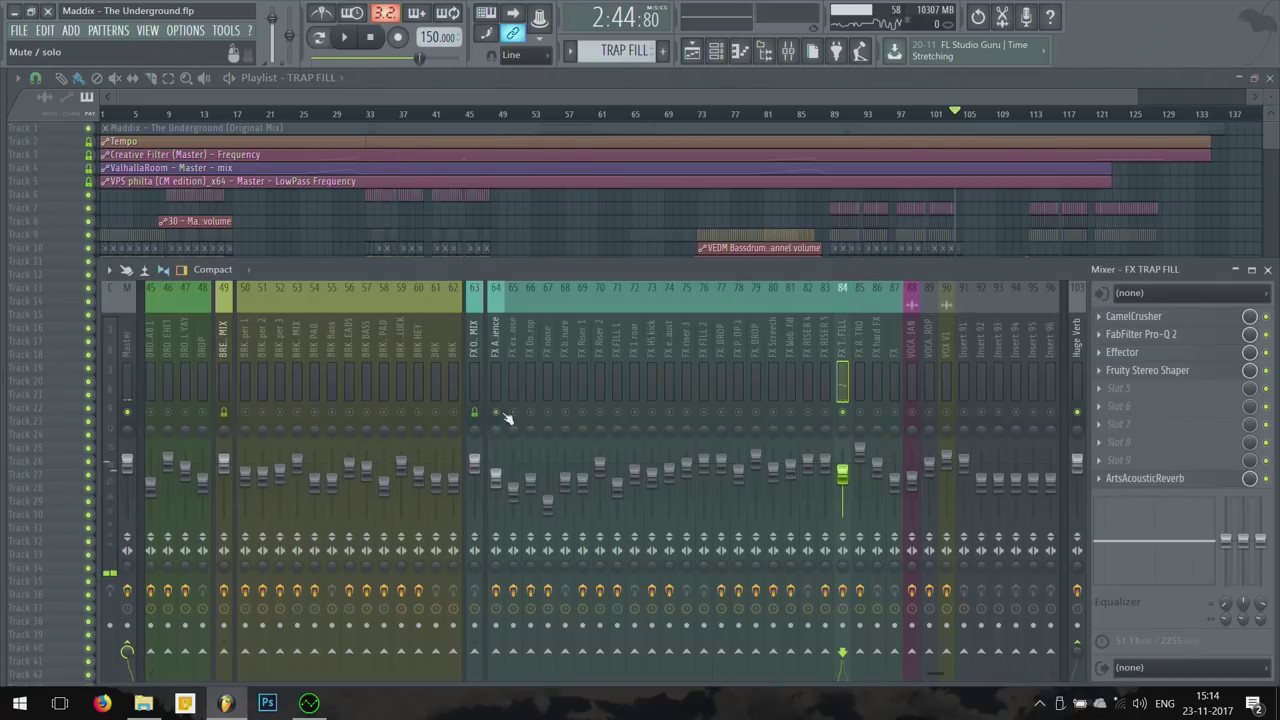
key("F9")
Step: Play from bar 112 and examine the kick, bass and lead clips on tracks 7 to 22 from bar 113 onward
scroll(1160, 275, "up", 3)
scroll(1063, 290, "up", 3)
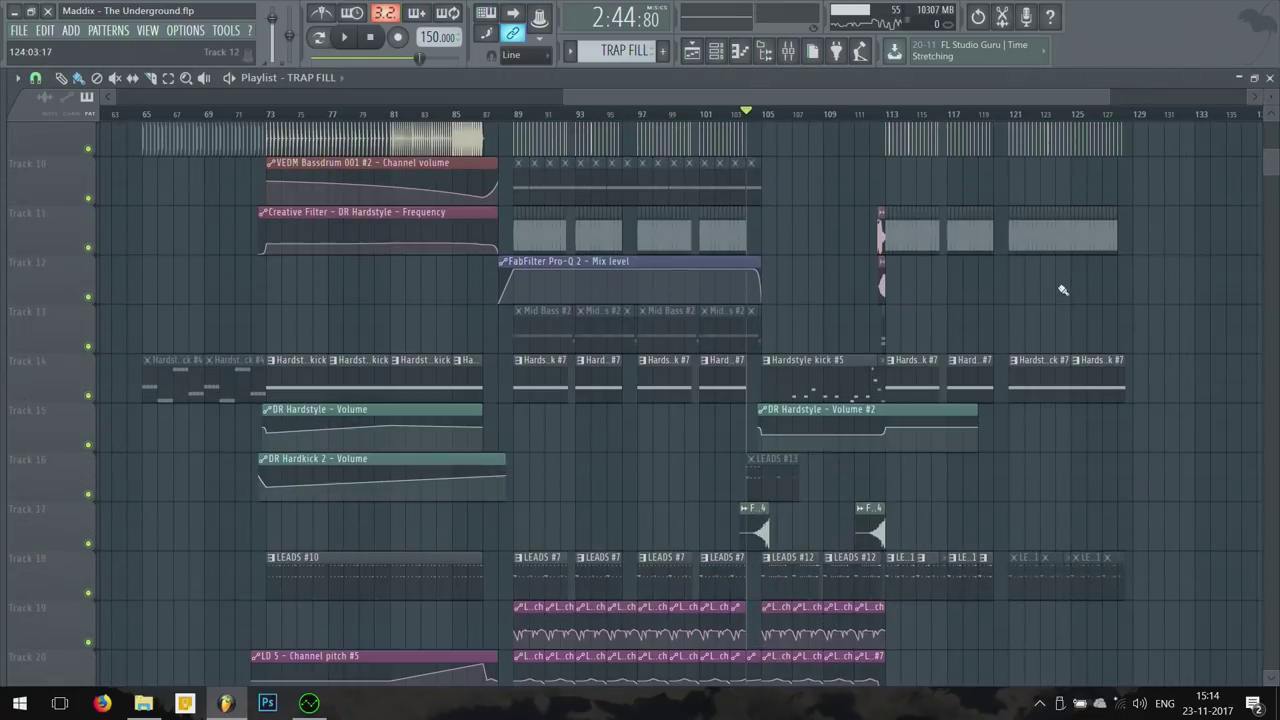
scroll(1000, 325, "up", 2)
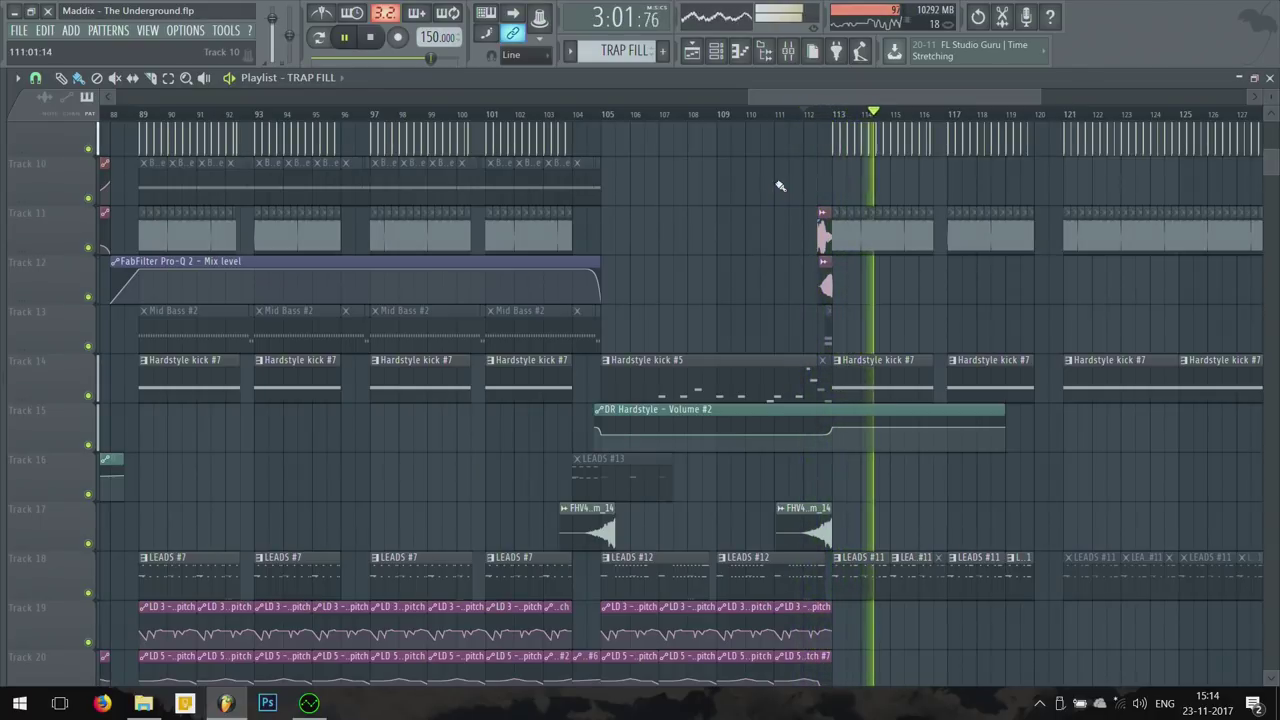
scroll(880, 270, "up", 5)
scroll(930, 370, "up", 2)
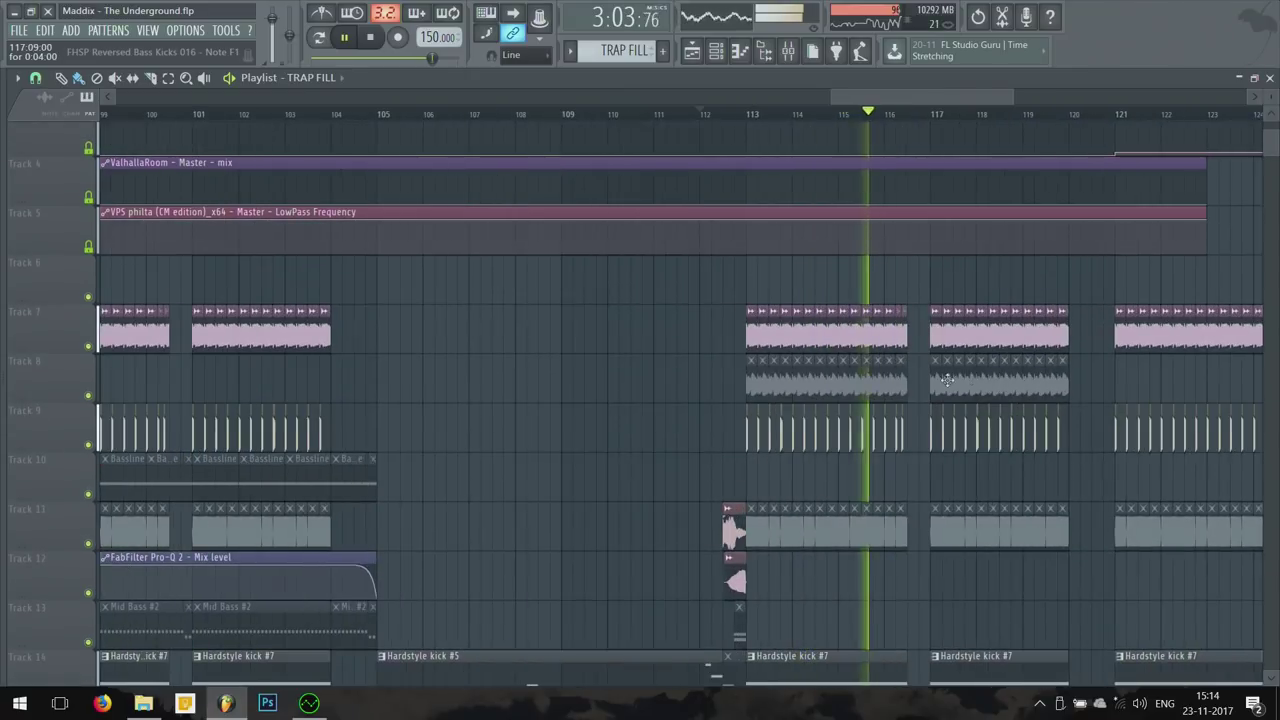
scroll(935, 380, "up", 2)
scroll(935, 380, "down", 5)
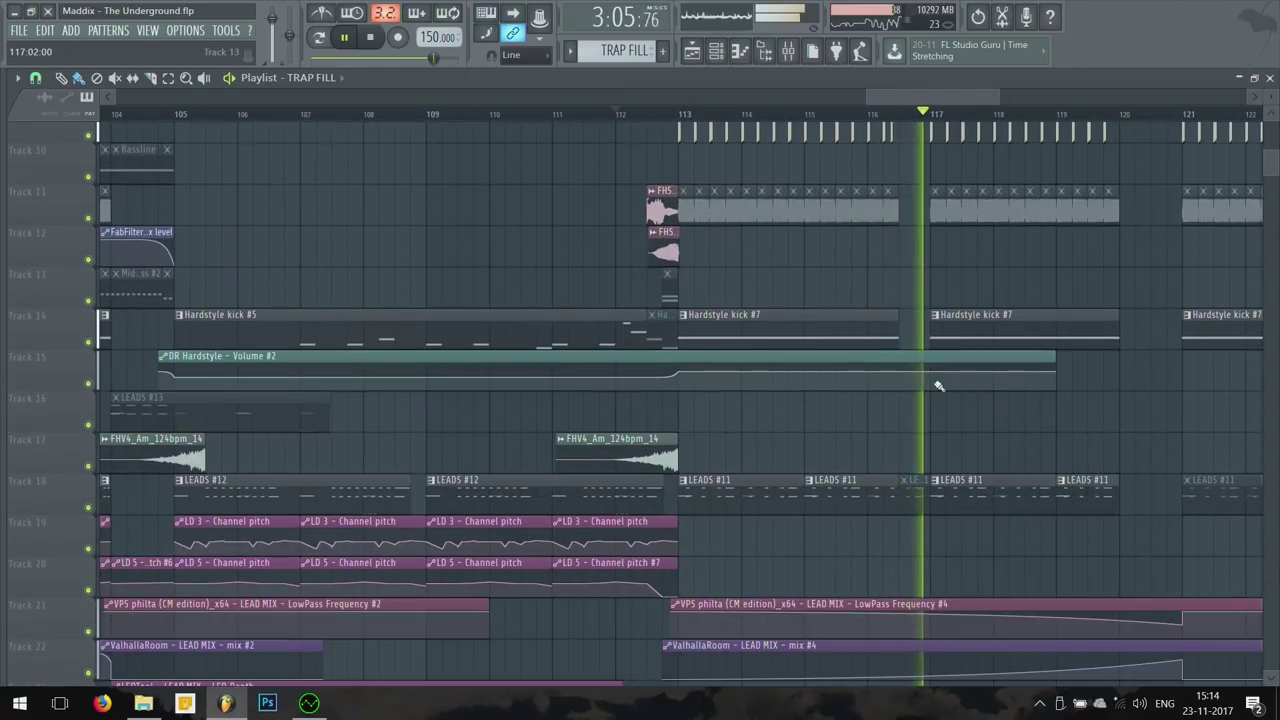
scroll(933, 408, "up", 2)
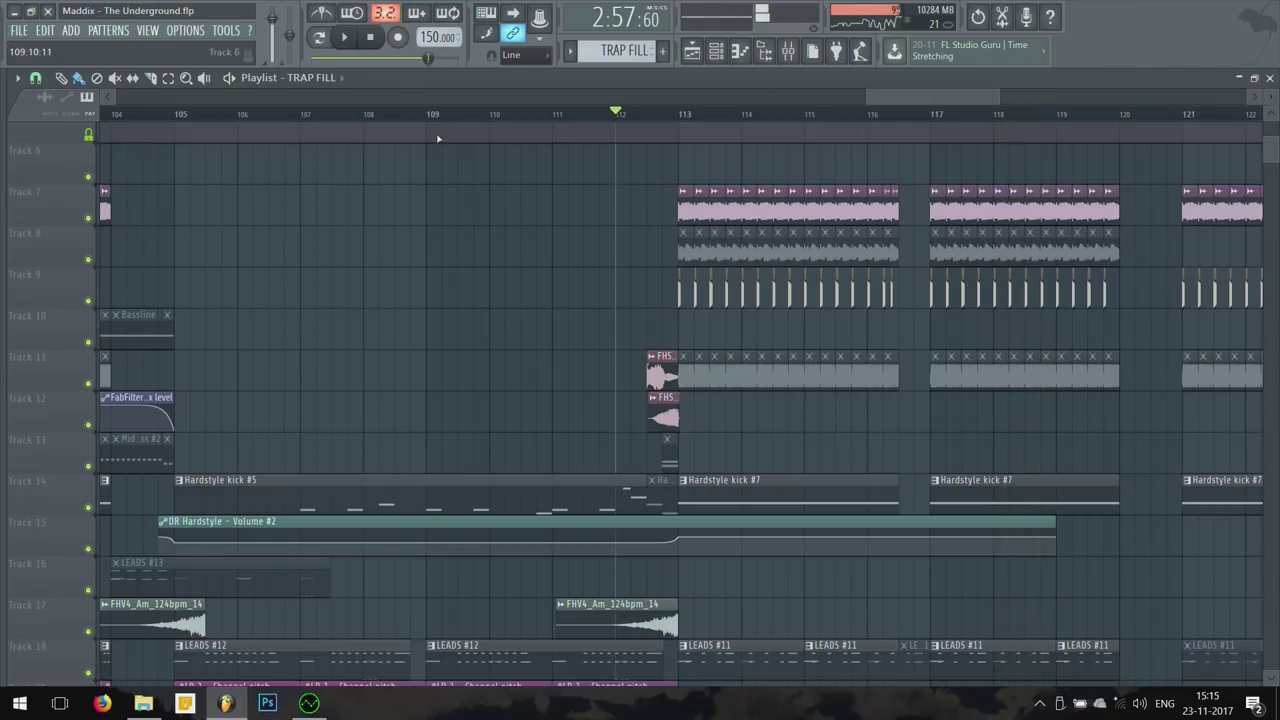
scroll(920, 271, "down", 2)
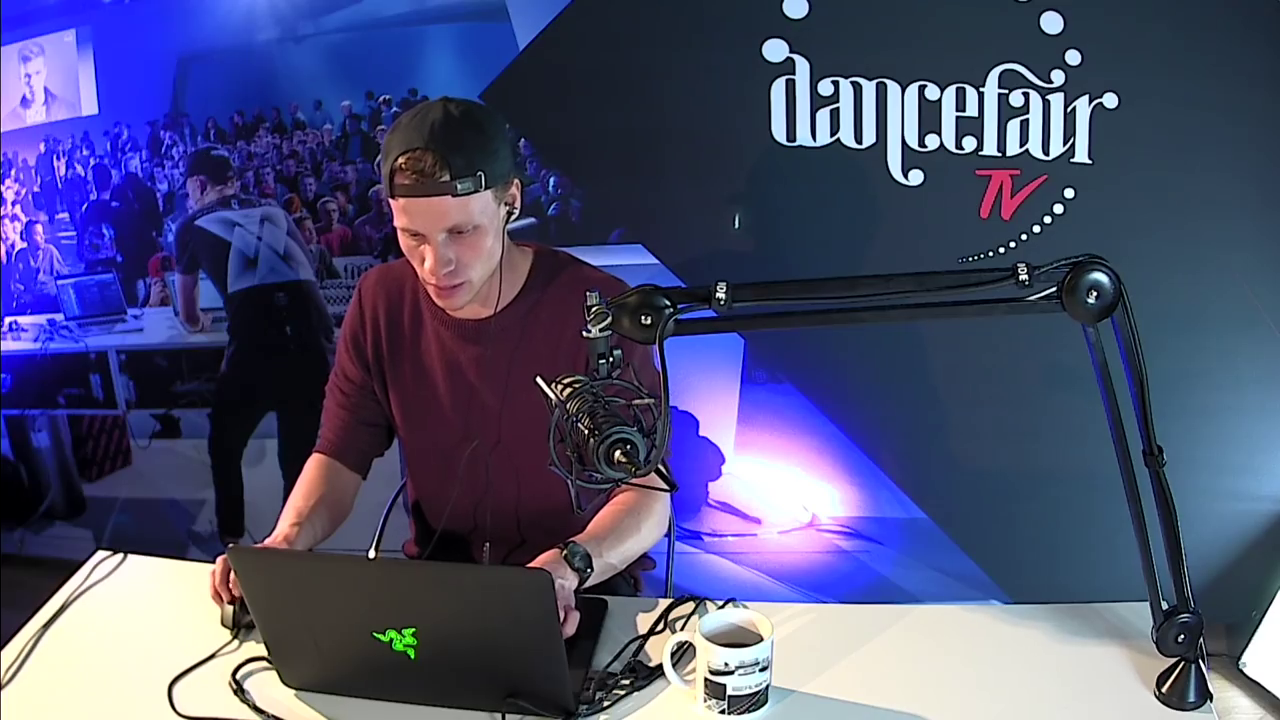
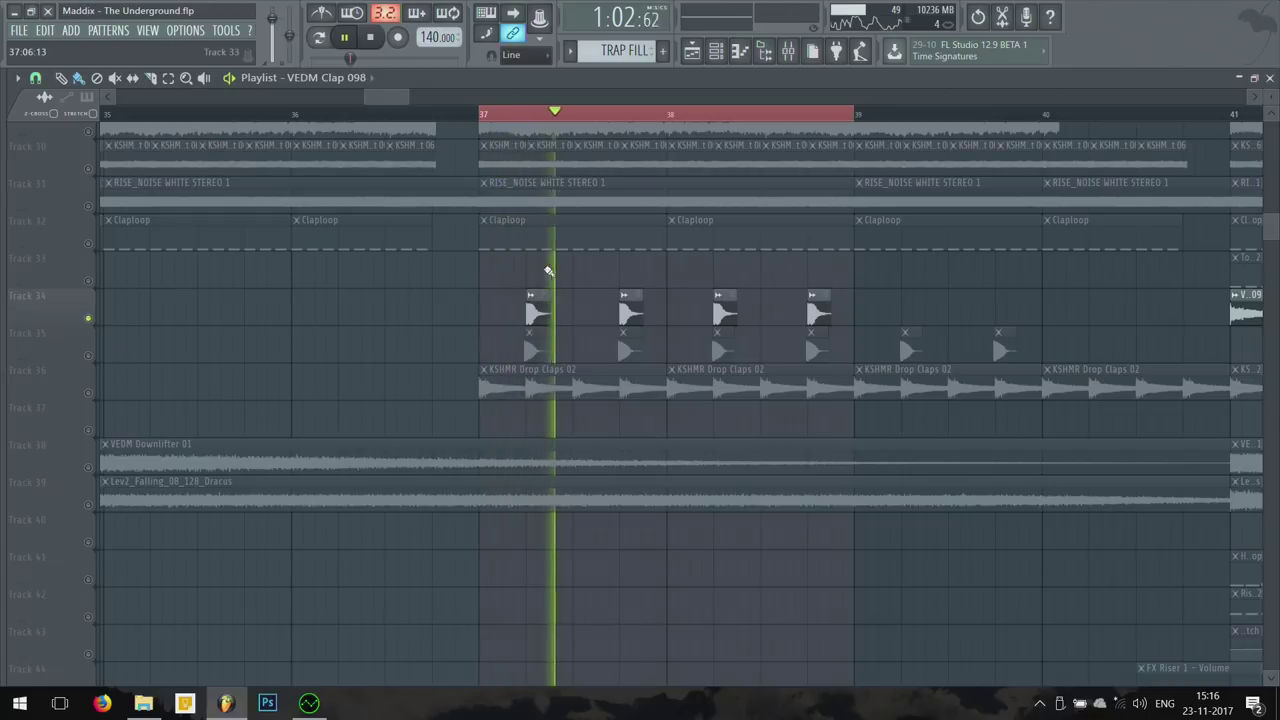
Step: Audition VEDM Clap 099 -37ms and VEDM Clap 100 -24ms as the track 34 clap sample while bars 37 to 39 loop
mouse_move(5, 323)
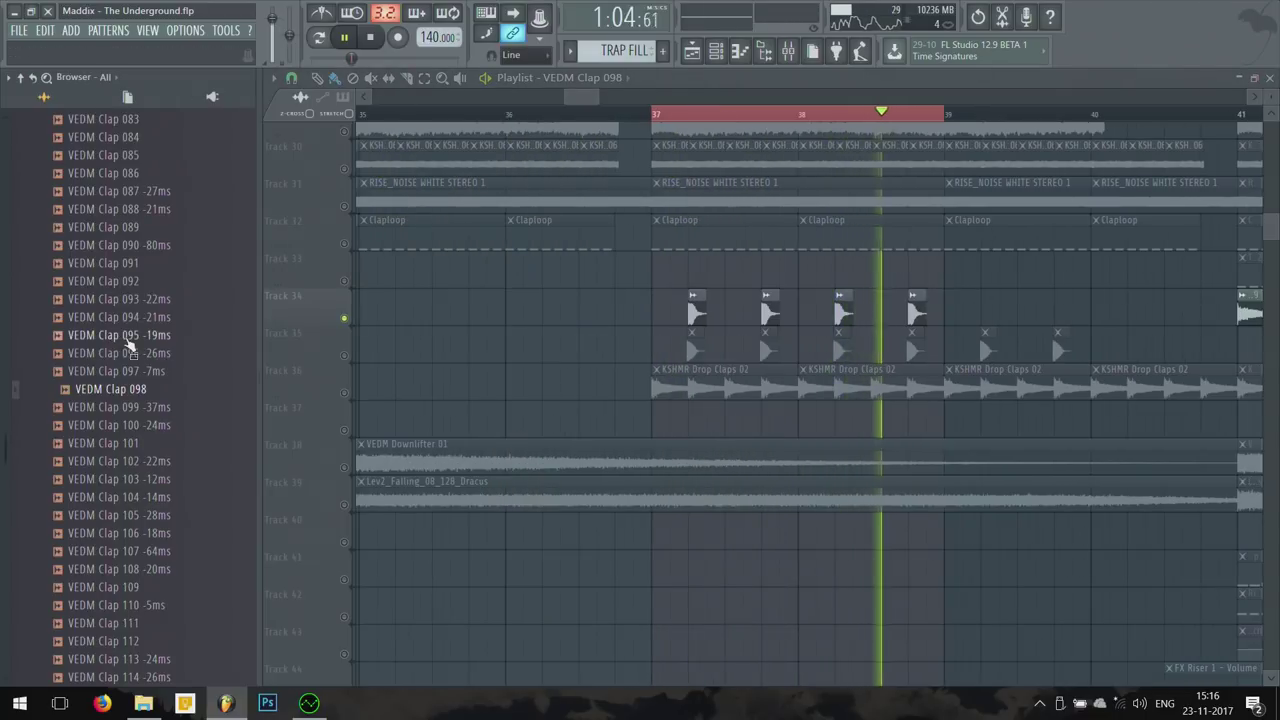
scroll(130, 320, "down", 2)
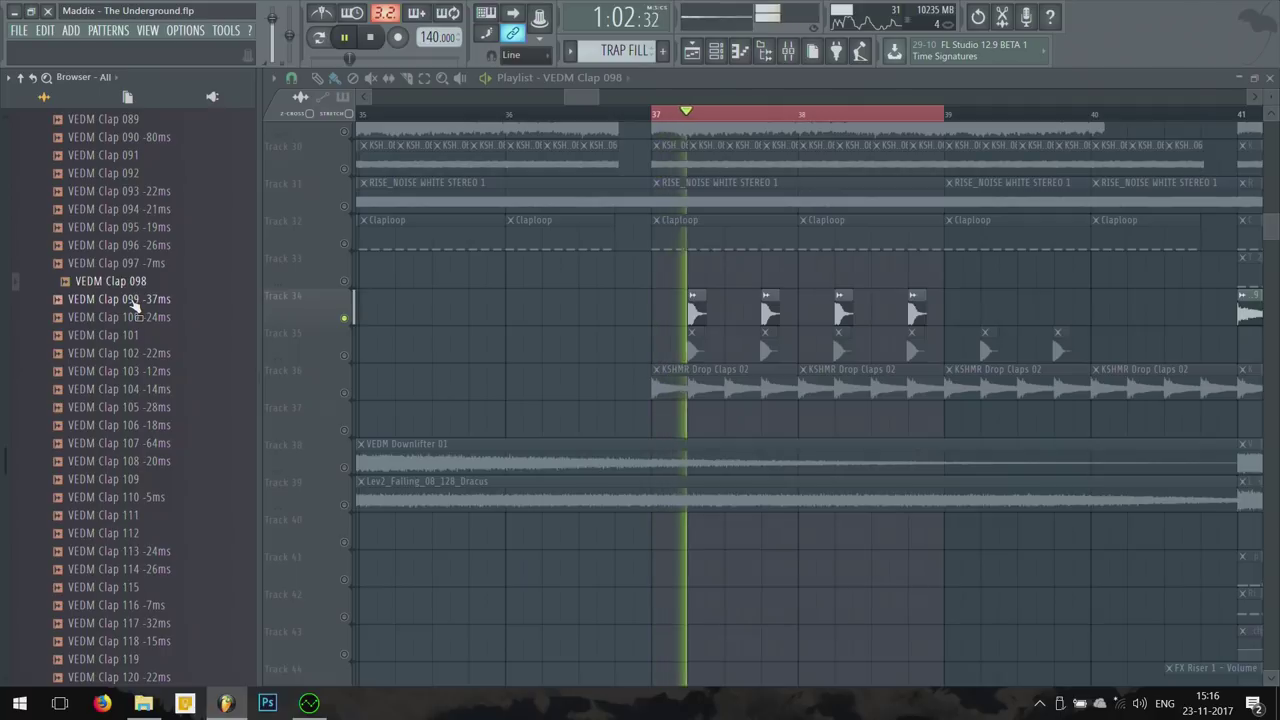
left_click(133, 300)
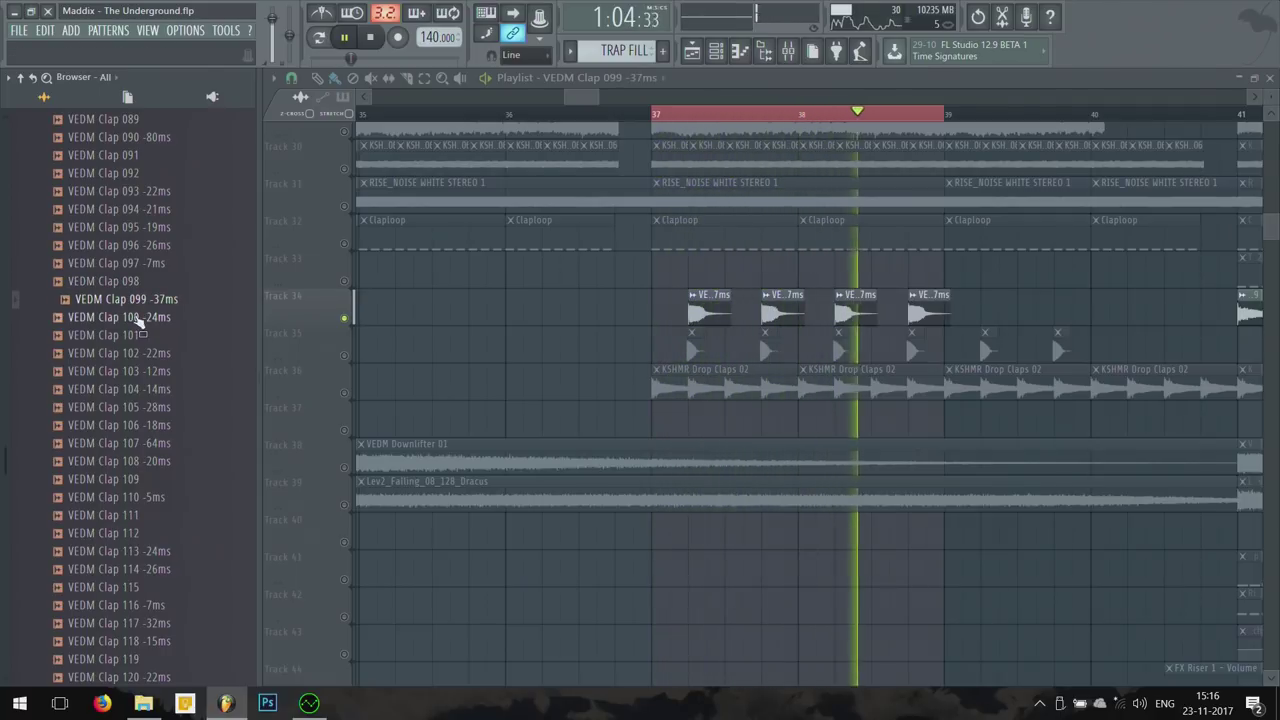
left_click(137, 317)
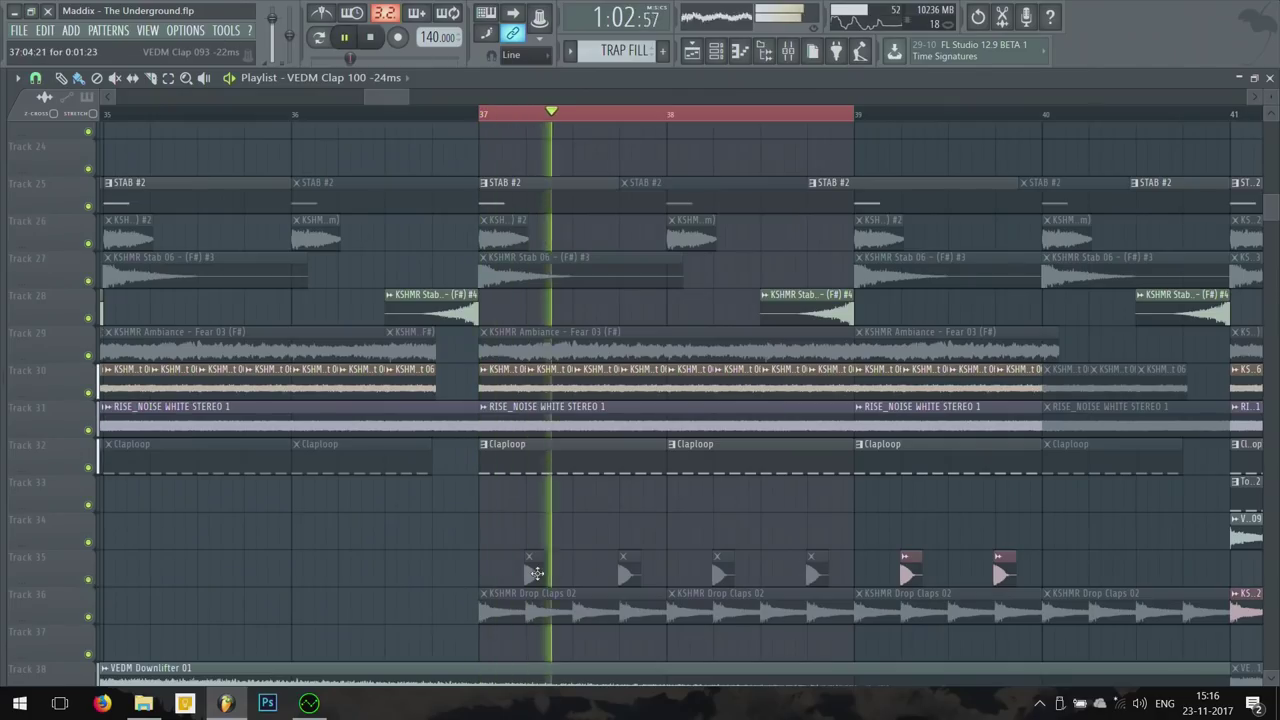
Step: Unmute the four track 35 clap clips in bars 37 and 38 and locate their sample in the browser
left_click_drag(537, 573, 817, 573)
double_click(817, 573)
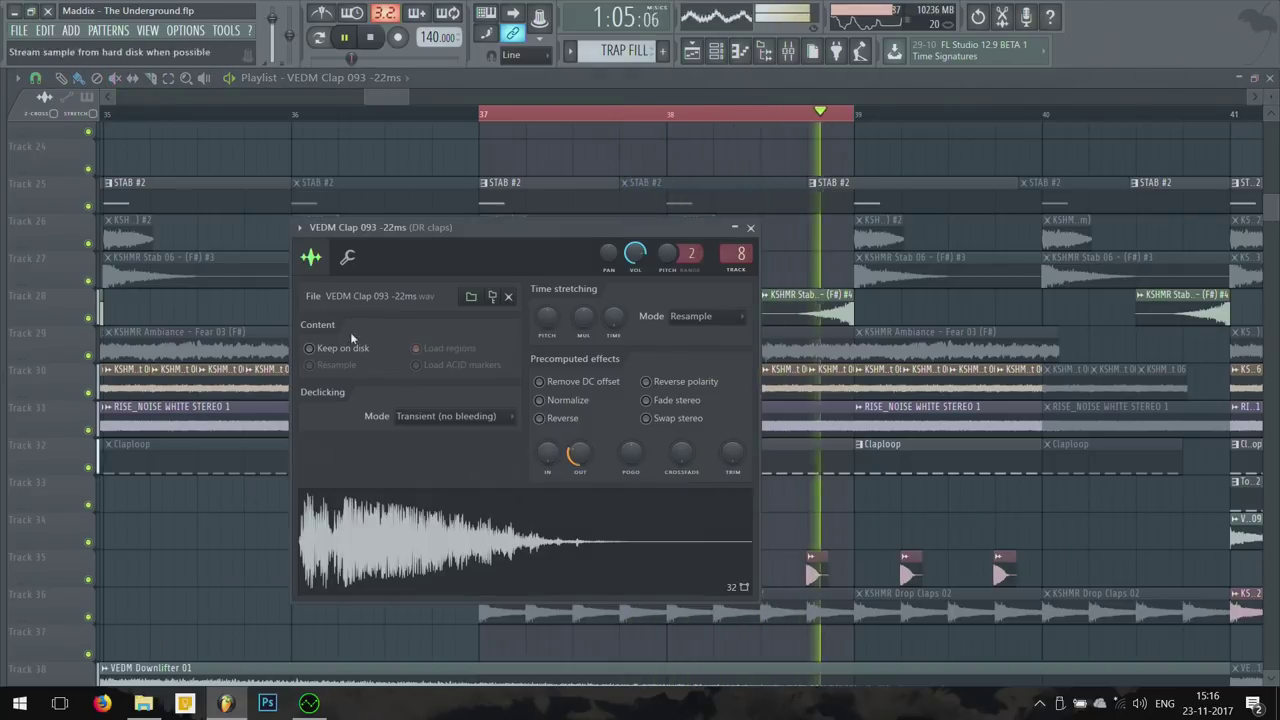
left_click(471, 296)
Step: Audition VEDM Clap 098 to 102 in the DR claps channel, load VEDM Clap 104 -14ms, and stop the loop
left_click(160, 294)
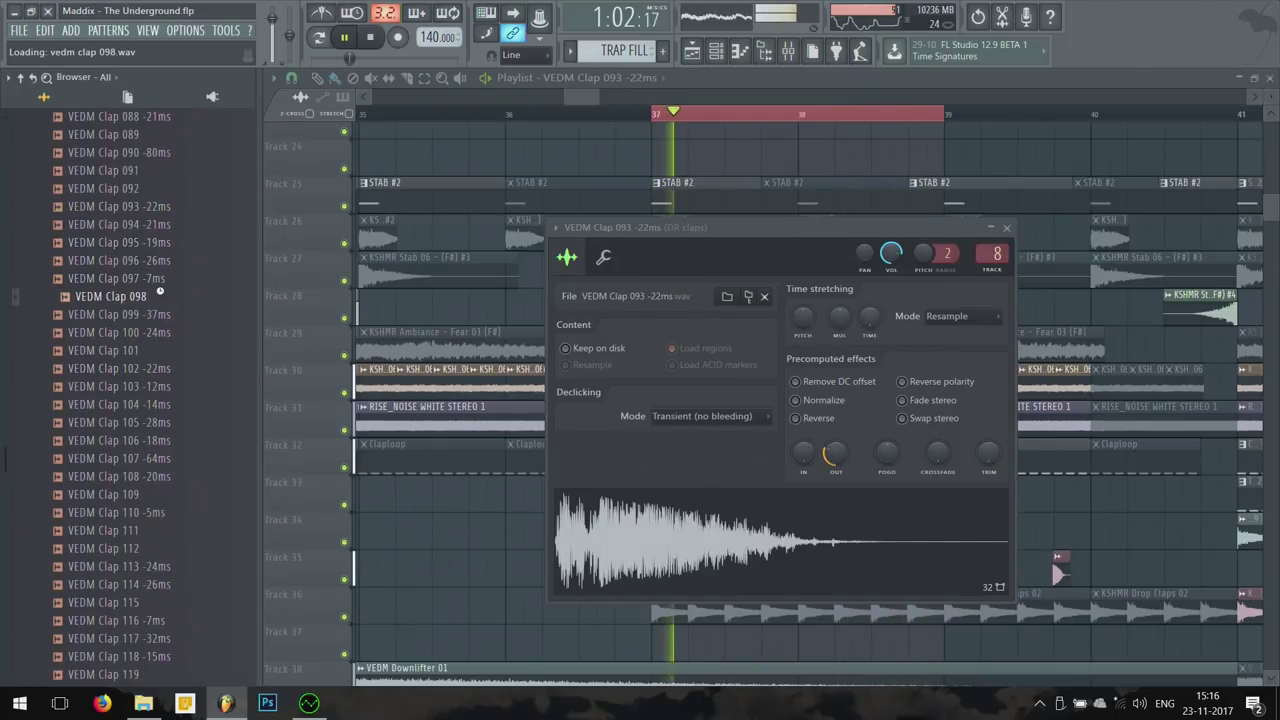
key("Down")
key("Down")
key("Down")
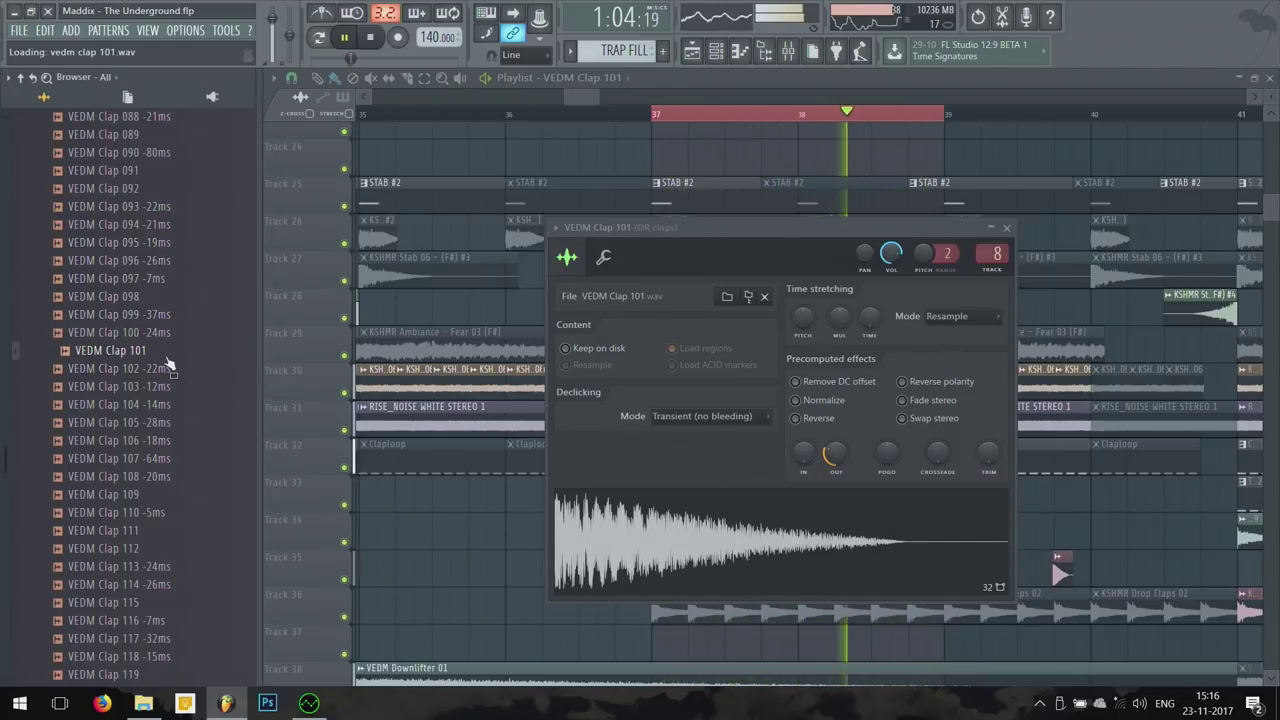
key("Down")
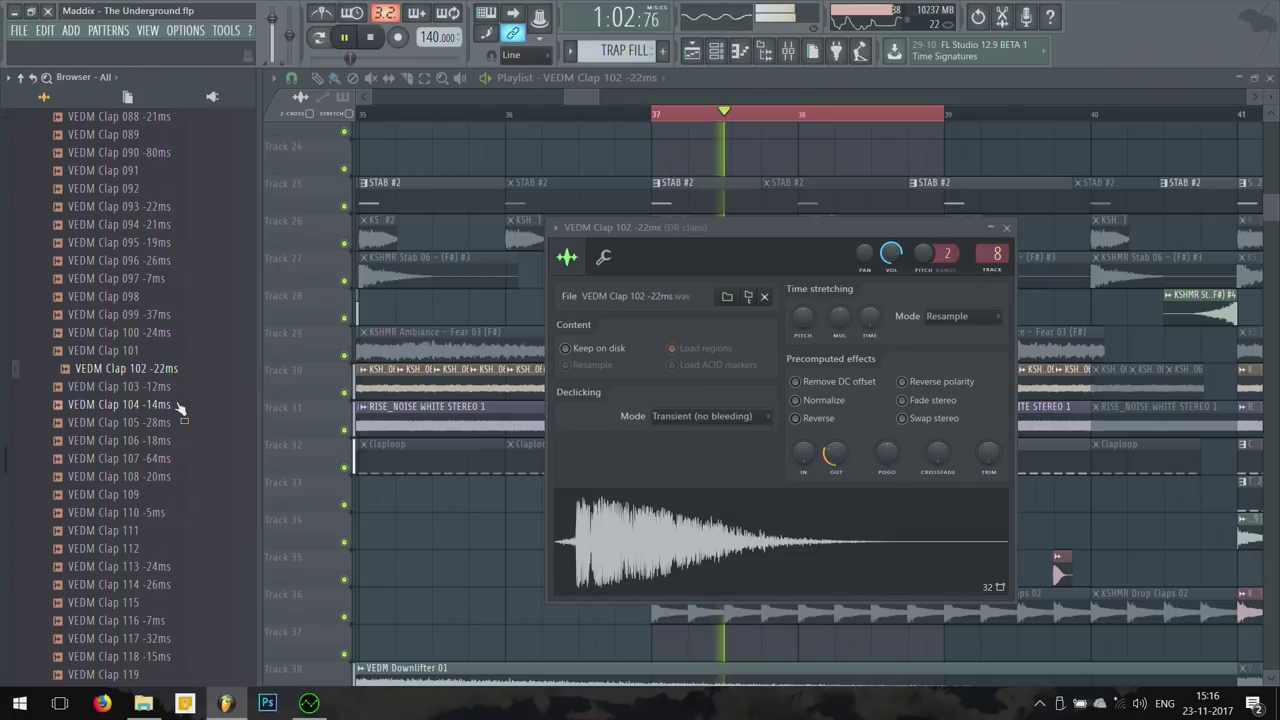
left_click(178, 405)
key("alt+F8")
key("space")
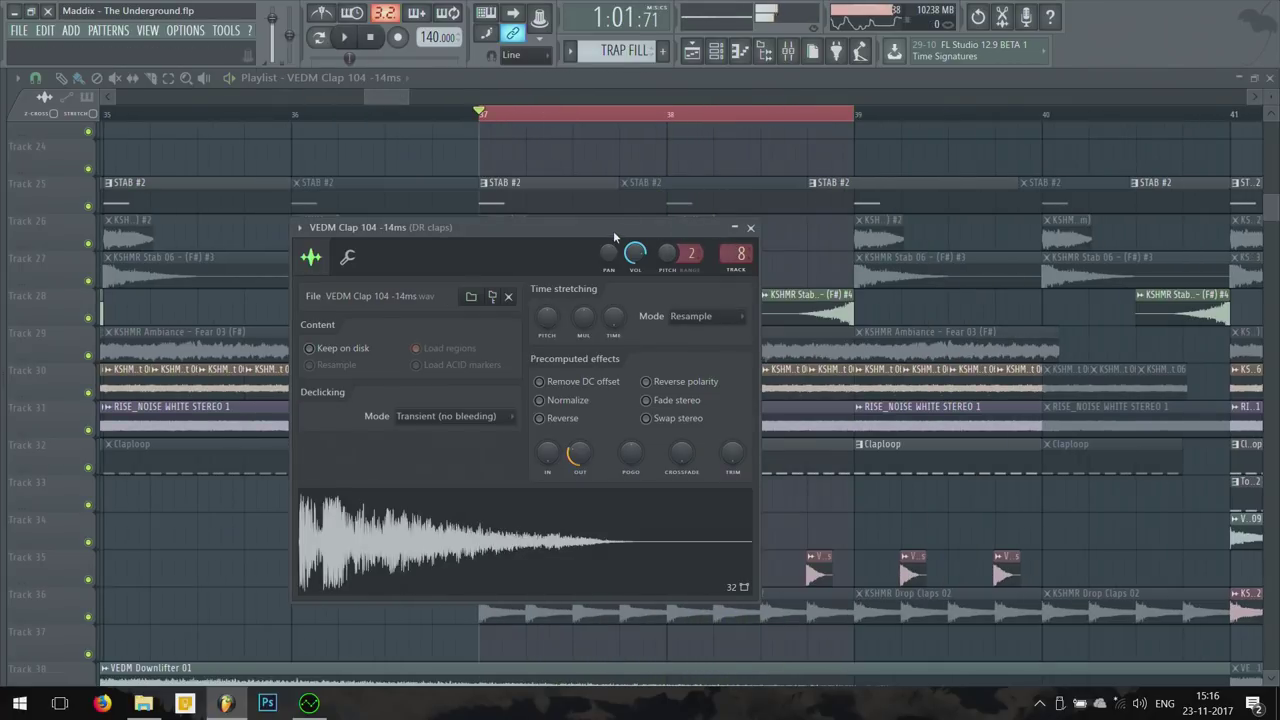
key("Escape")
scroll(446, 547, "down", 4)
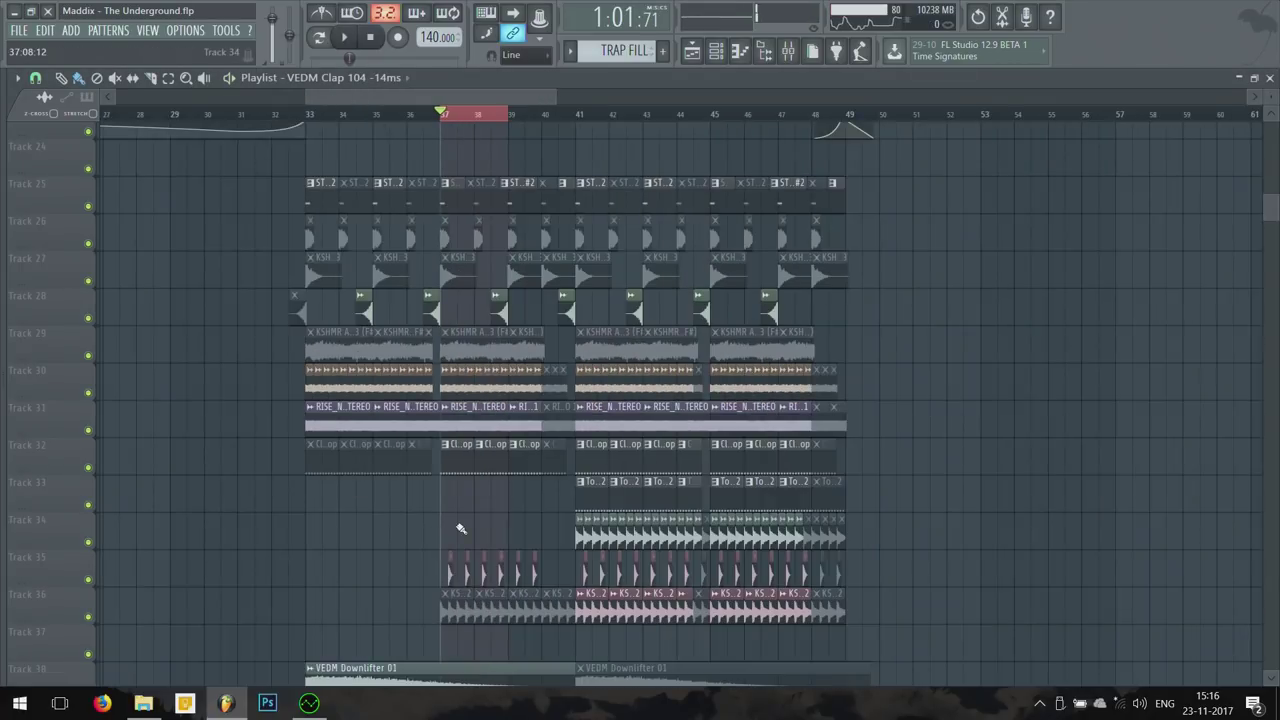
scroll(461, 528, "down", 3)
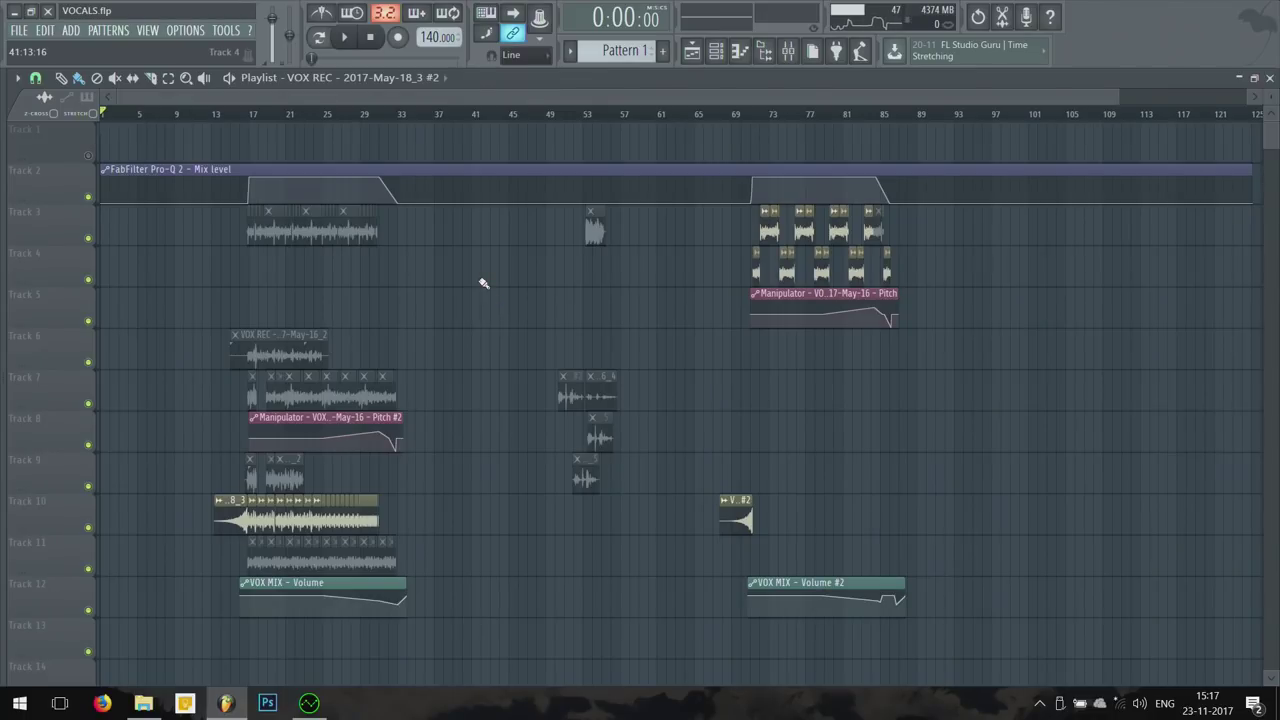
Step: Isolate vocal tracks 10, 11 and 12 in the VOCALS.flp playlist and show the VOX REC clip's mixer track
scroll(484, 284, "down", 1)
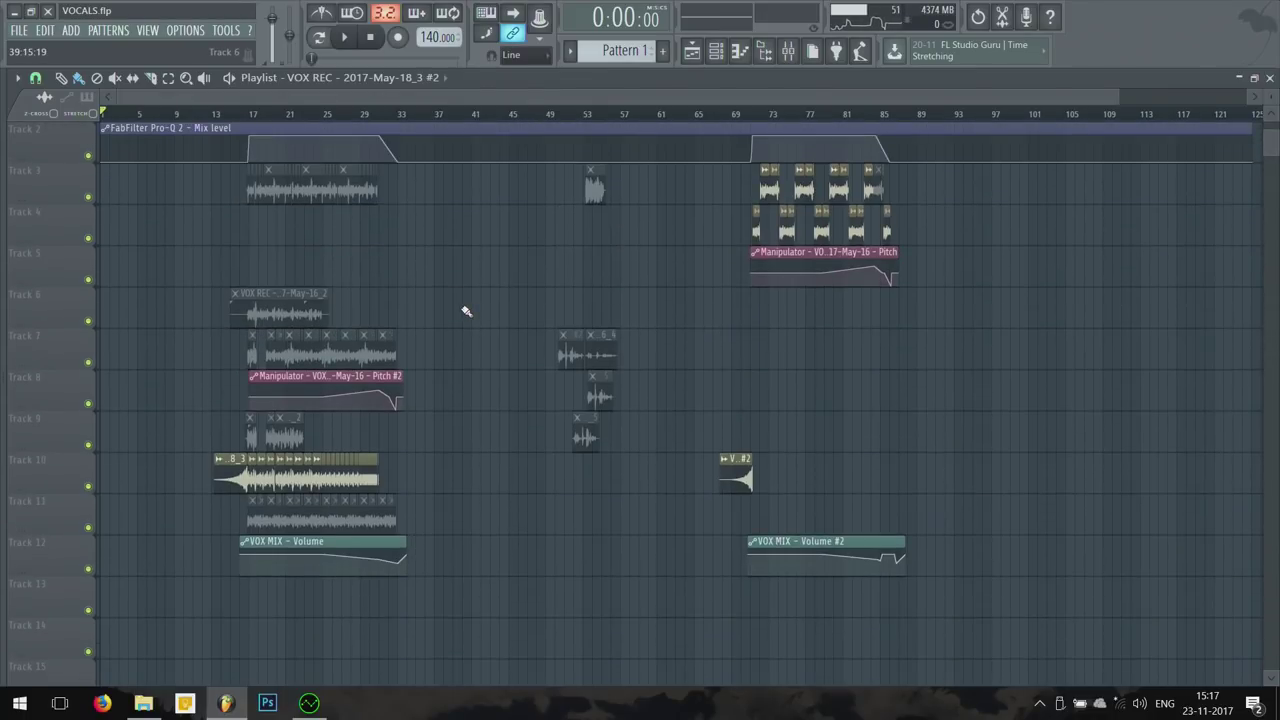
scroll(423, 371, "down", 2)
scroll(130, 467, "up", 2)
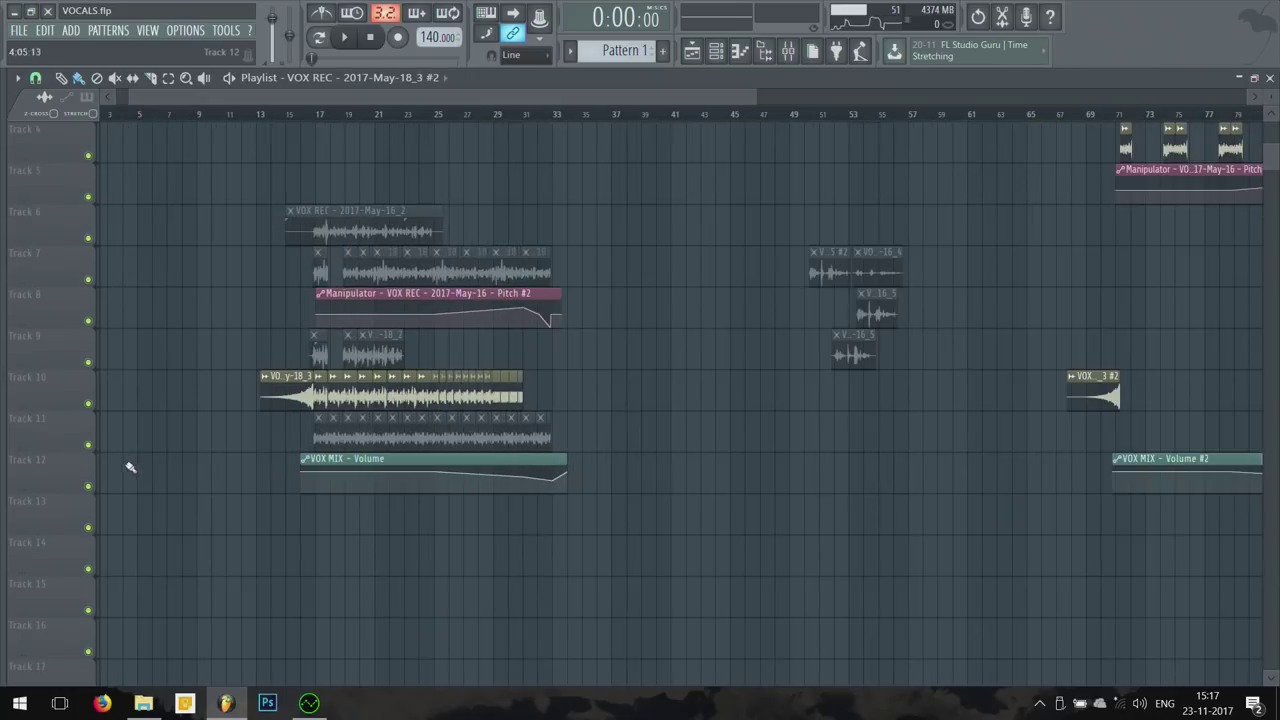
left_click(88, 404, "ctrl")
left_click(88, 488)
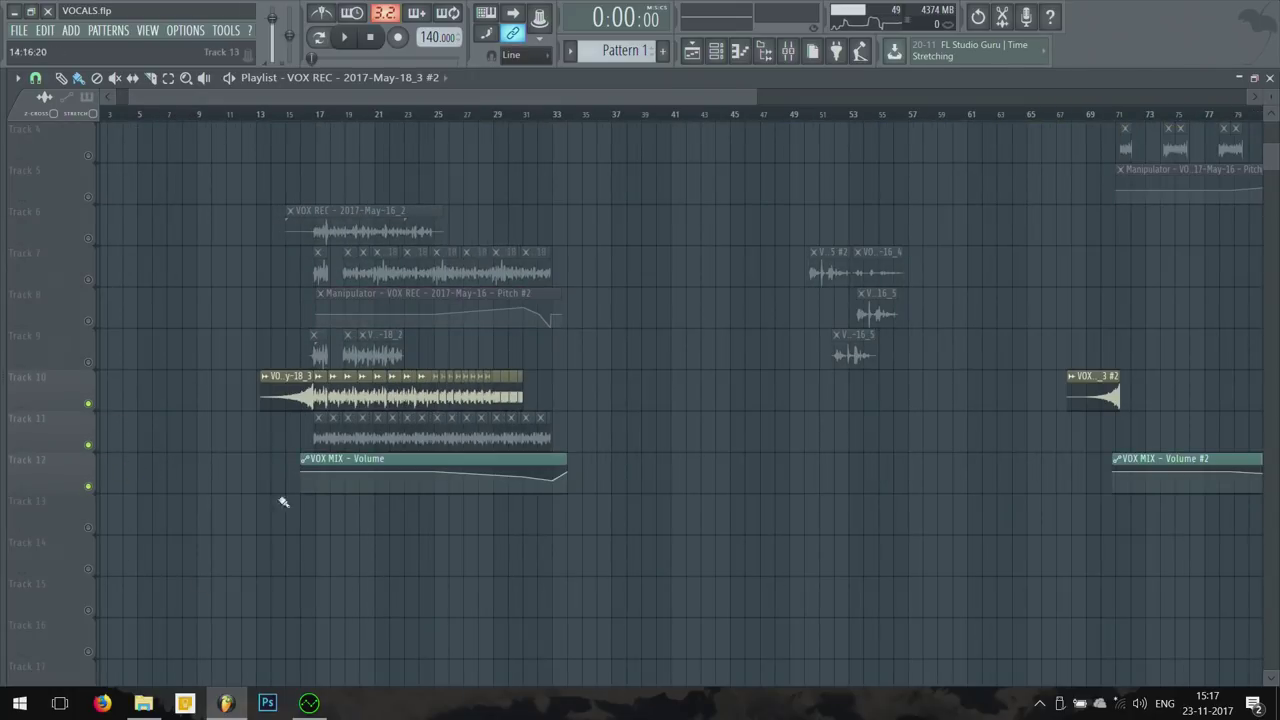
key("F9")
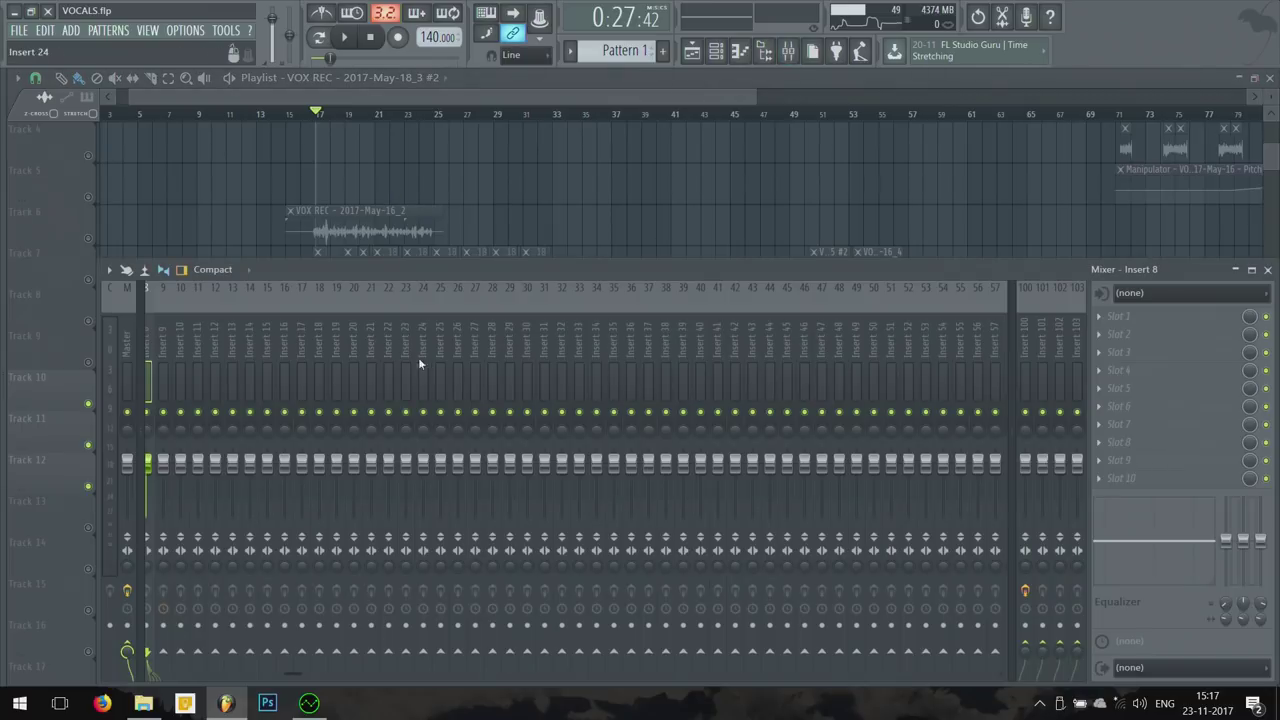
left_click(300, 230)
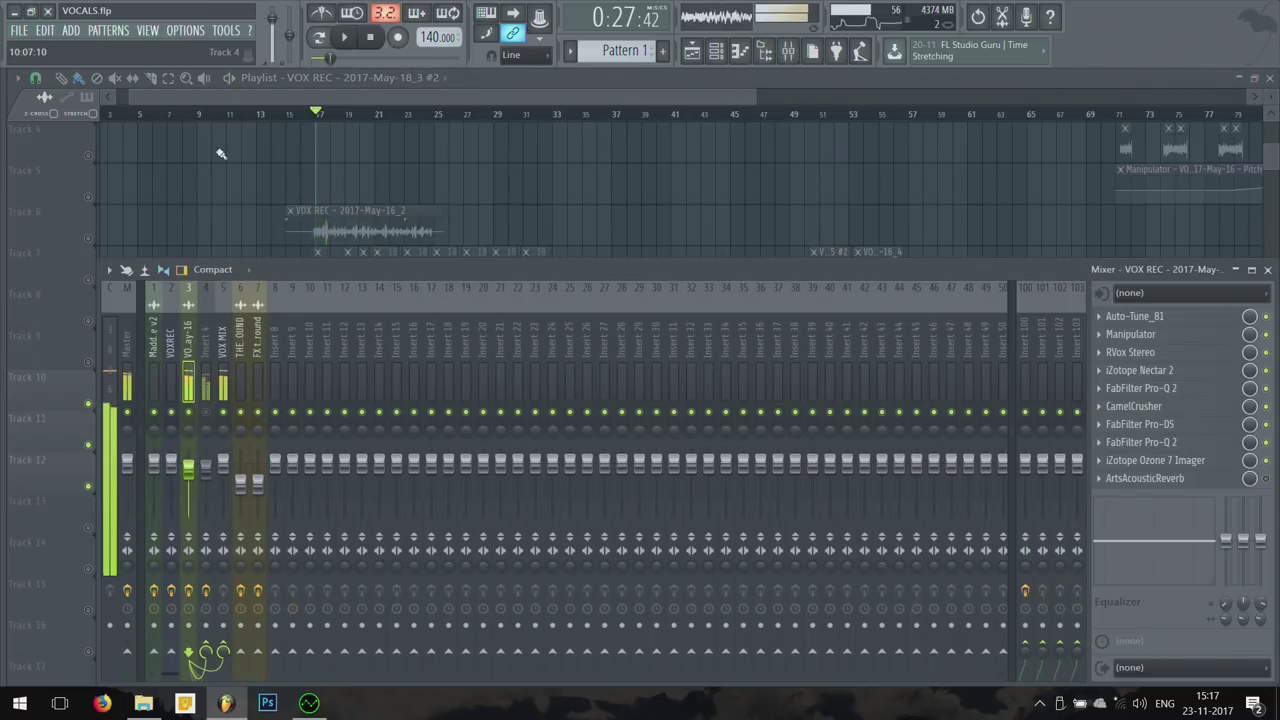
Step: Unmute all playlist tracks and play the vocal section from bar 17
key("F9")
left_click(88, 362, "ctrl")
left_click(88, 362, "ctrl")
key("space")
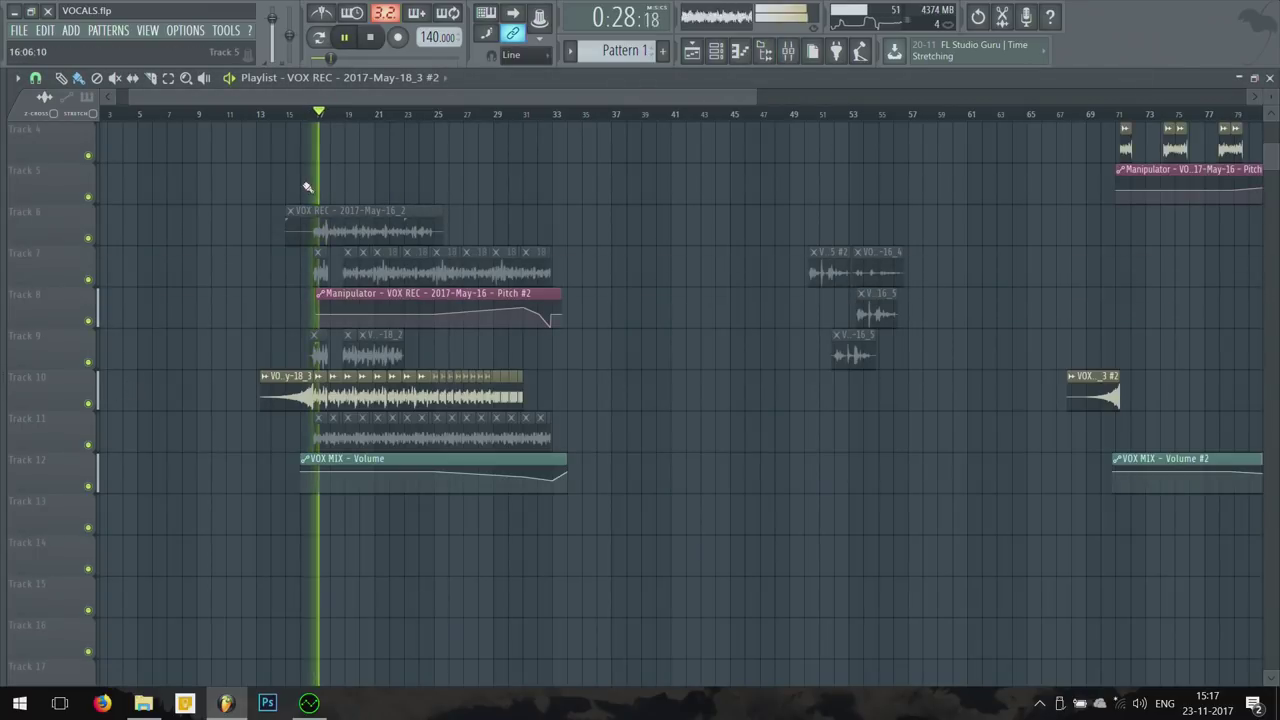
Step: Reopen the mixer on the VOX REC track and replay the vocal from bar 17
key("space")
key("F9")
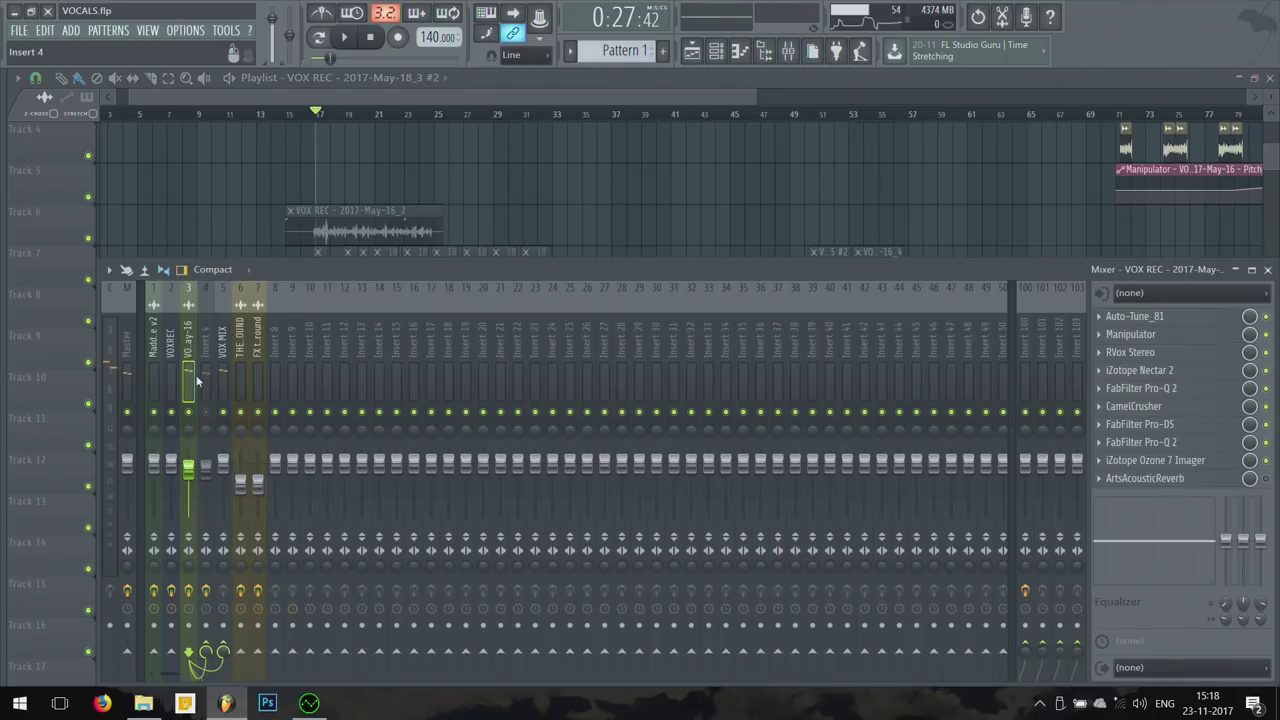
key("space")
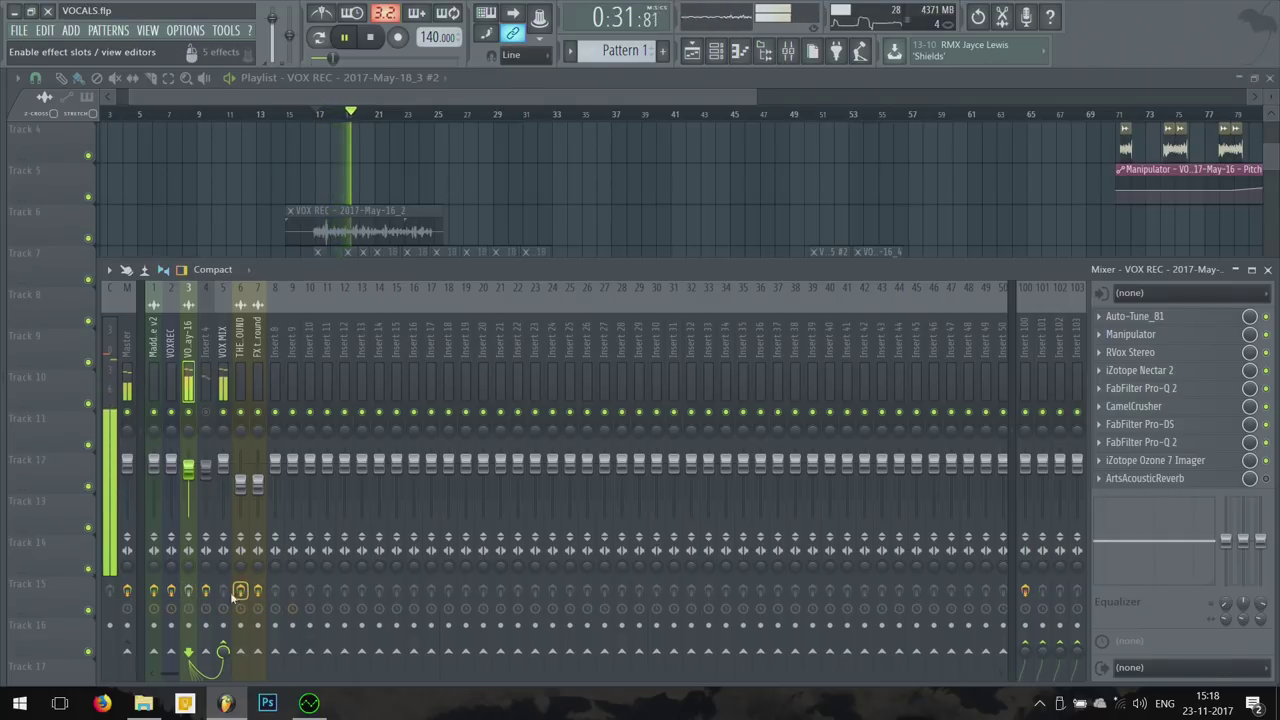
Step: Open the VOX REC - 2017-May-18_2 clip's channel settings on track 10 and compare the sample at 0 cent pitch with its lowered pitch
key("F9")
scroll(243, 250, "down", 3)
scroll(243, 314, "up", 3)
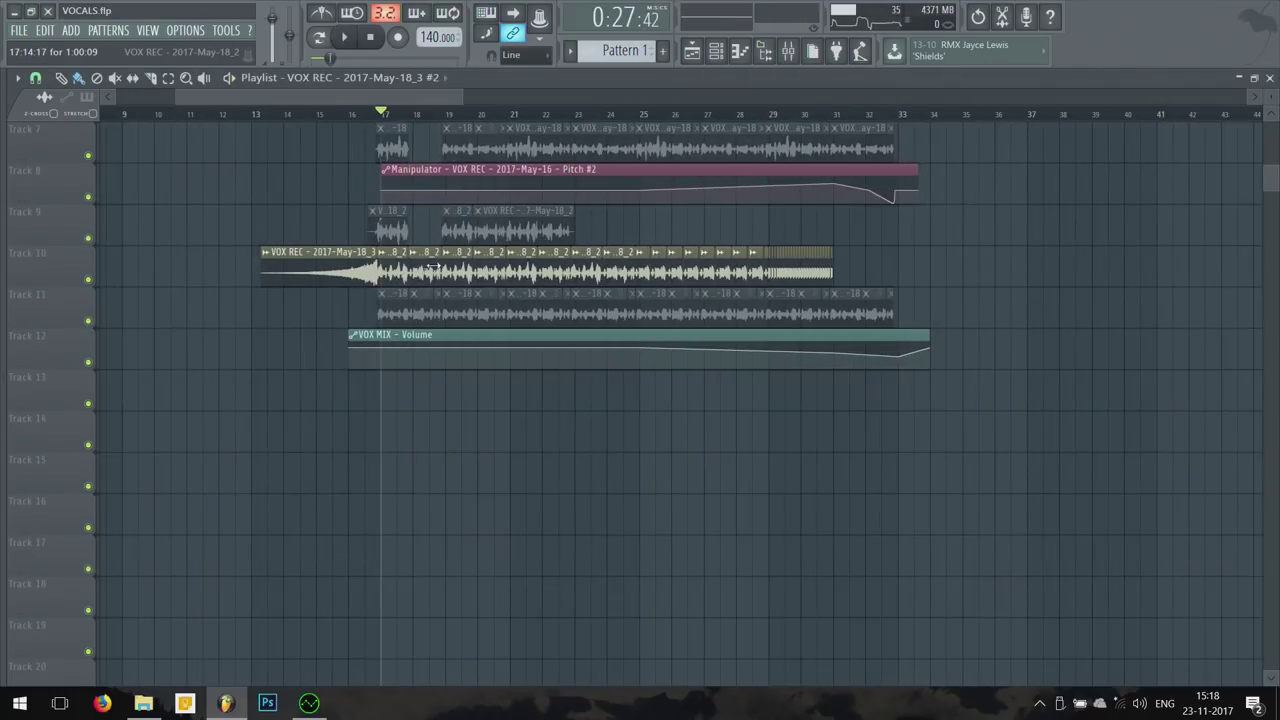
double_click(397, 270)
left_click_drag(405, 246, 579, 246)
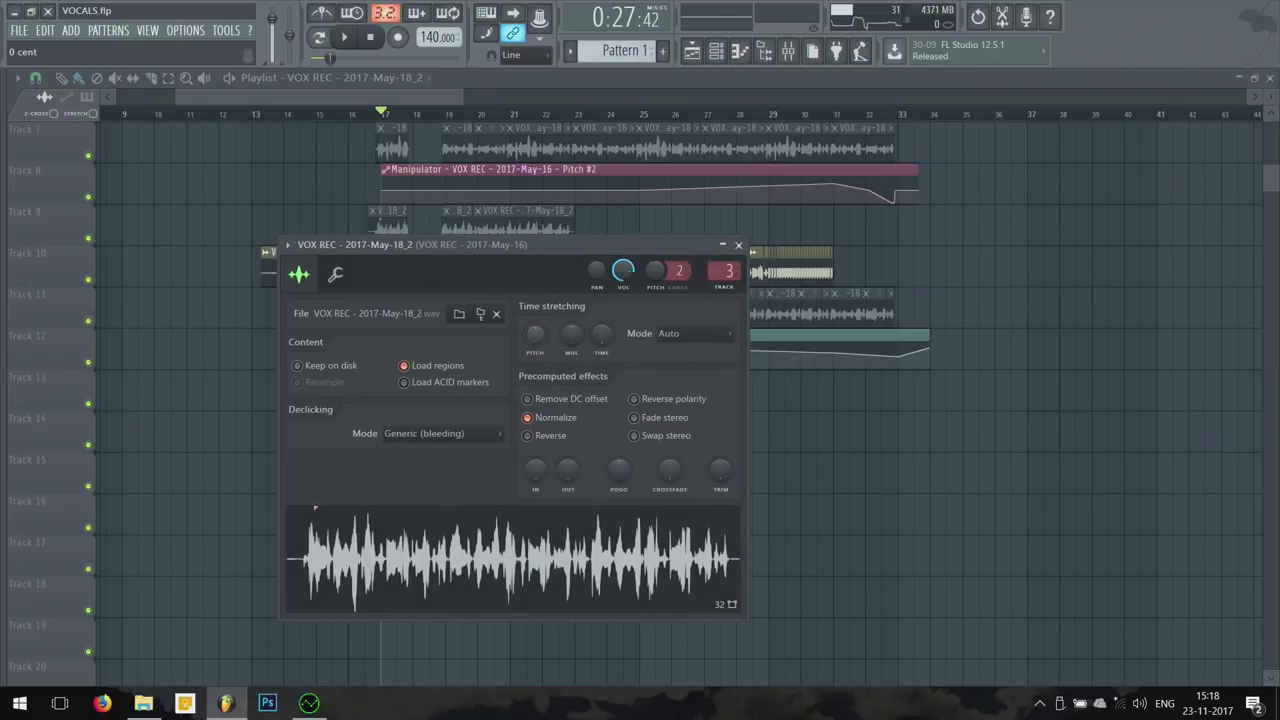
left_click_drag(536, 336, 540, 340)
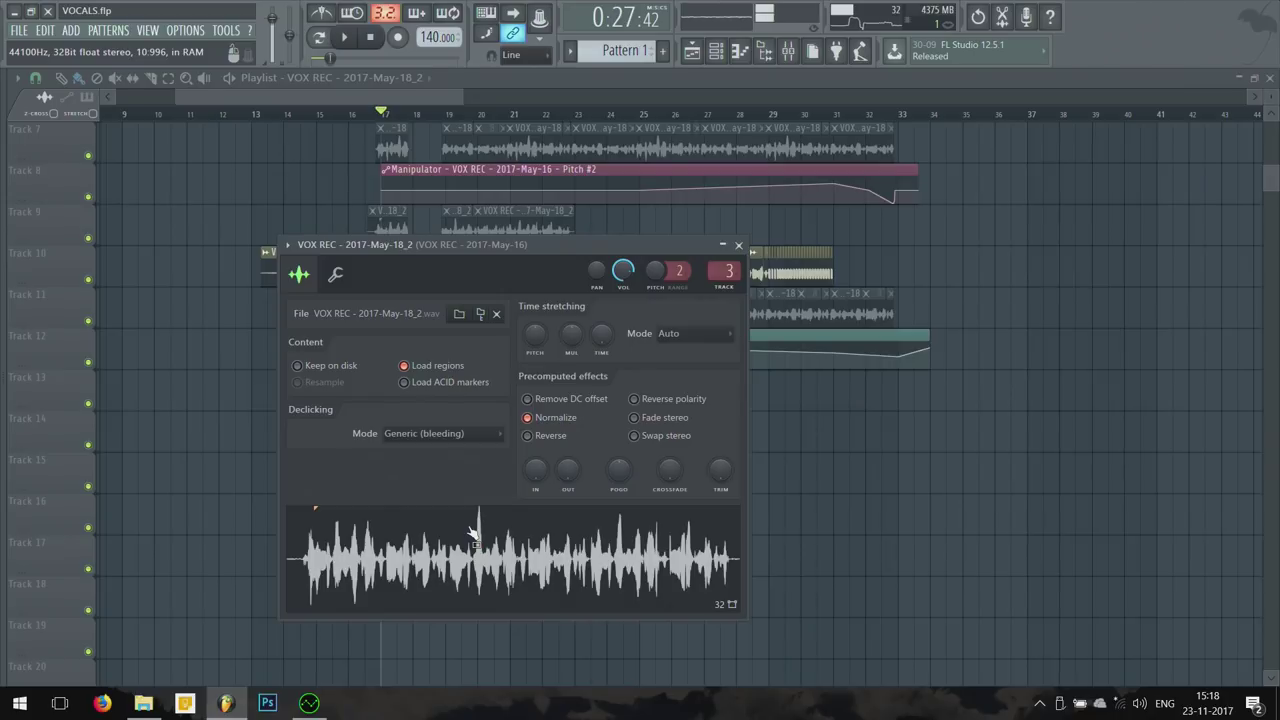
key("space")
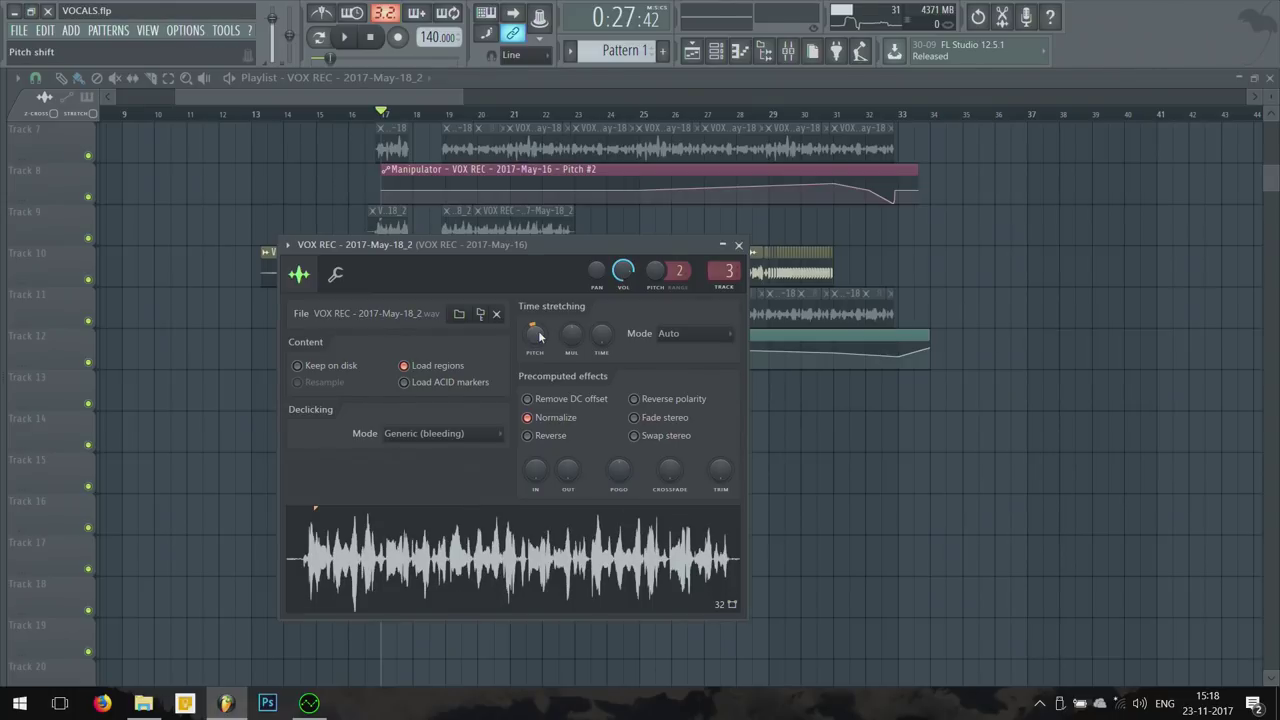
left_click_drag(522, 247, 830, 245)
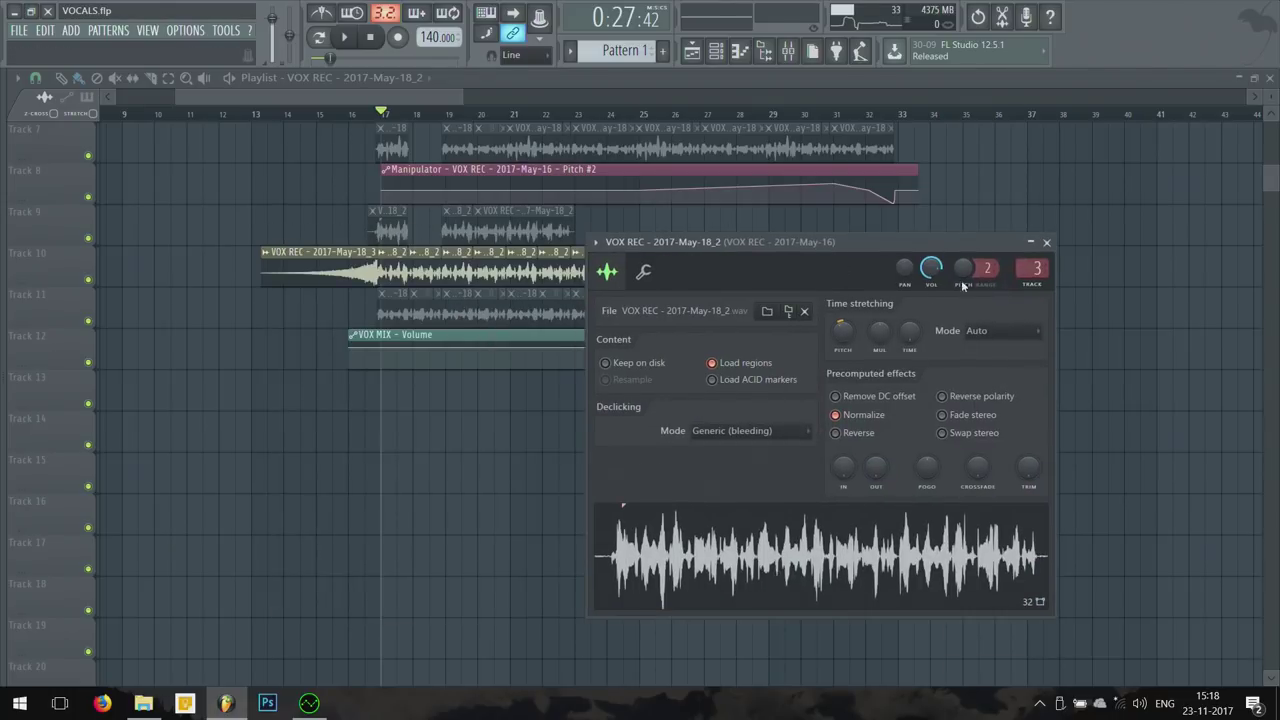
left_click(400, 272)
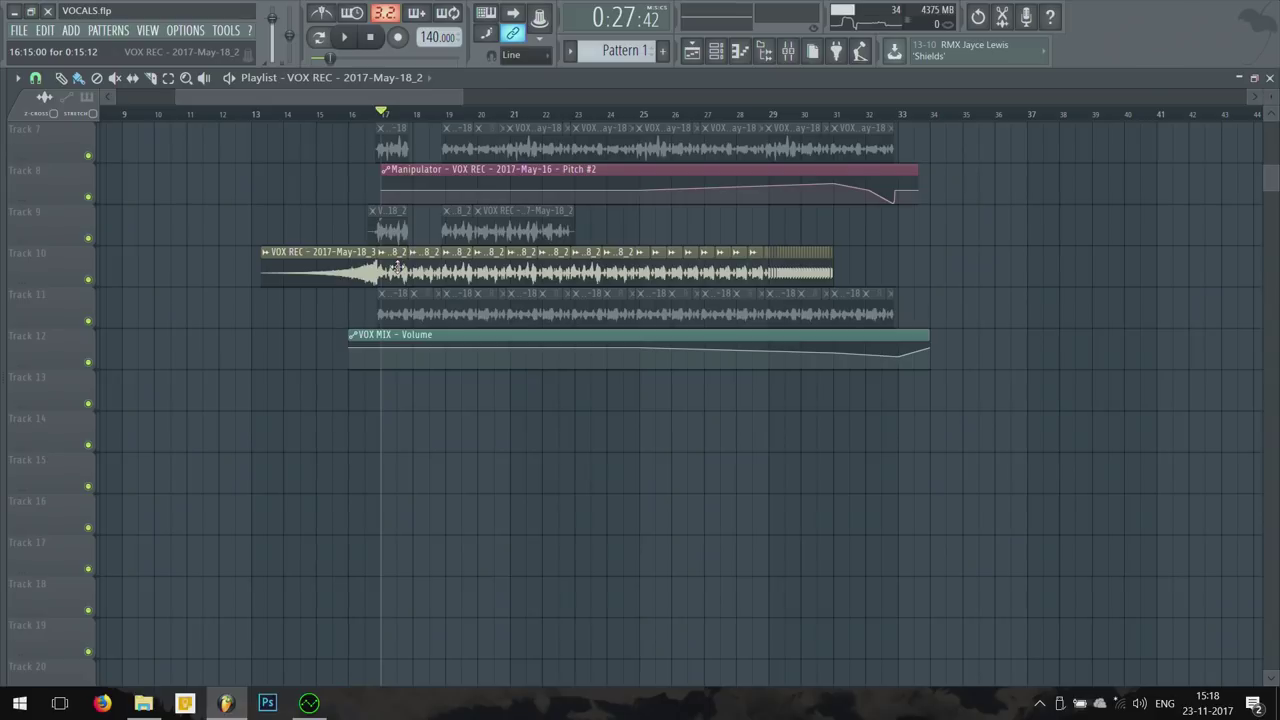
Step: Play the vocal with only Auto-Tune_81 enabled on the VOX REC mixer track and show the plugin's settings
key("F9")
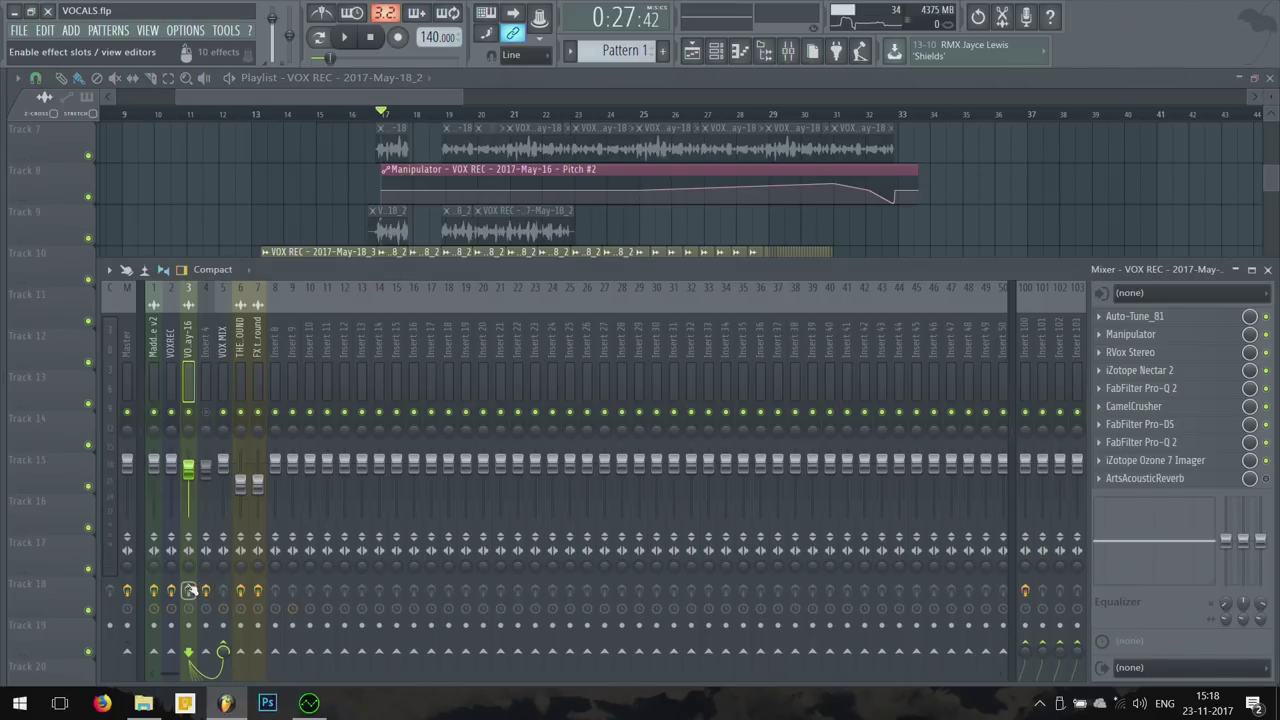
key("space")
left_click(1195, 318)
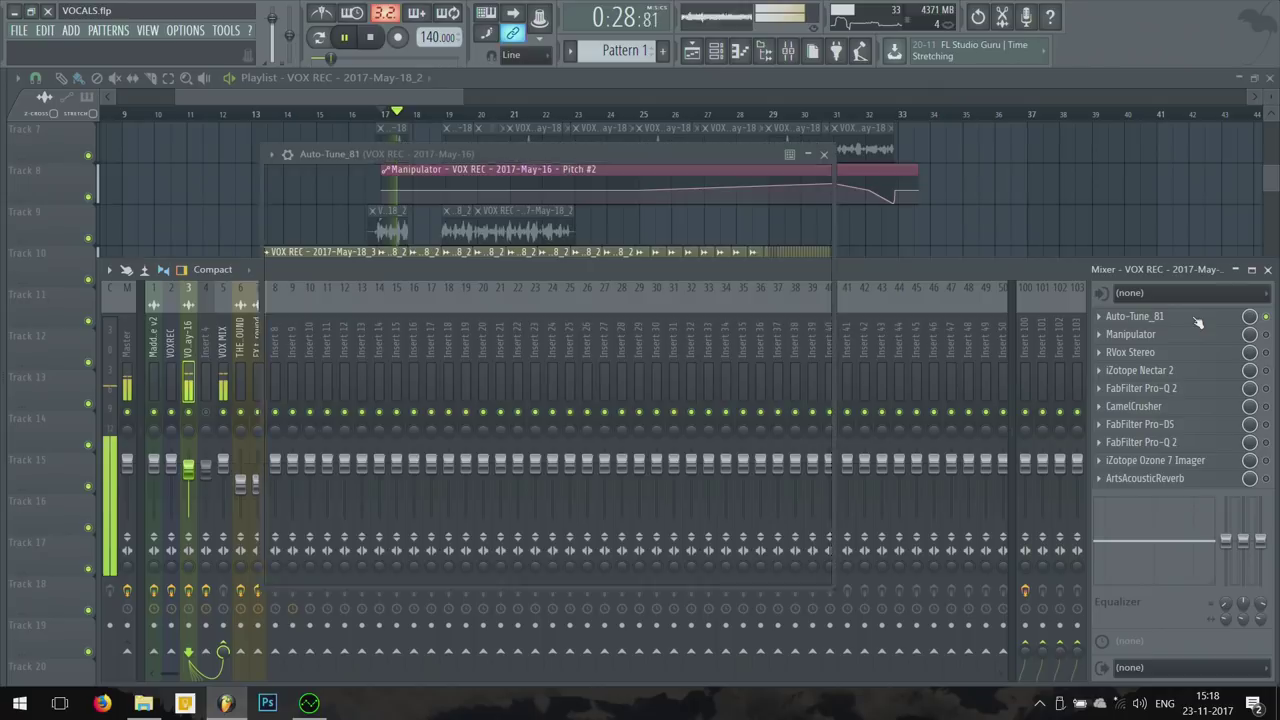
left_click_drag(635, 155, 714, 144)
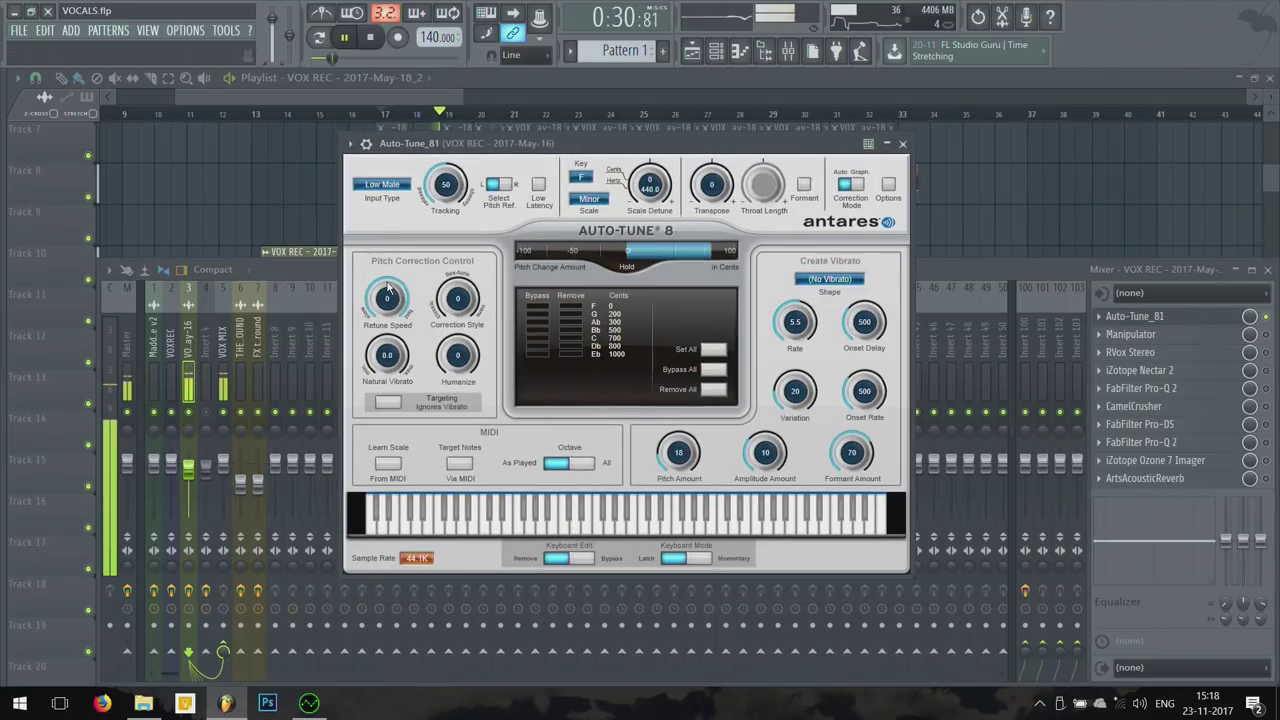
left_click_drag(605, 148, 537, 140)
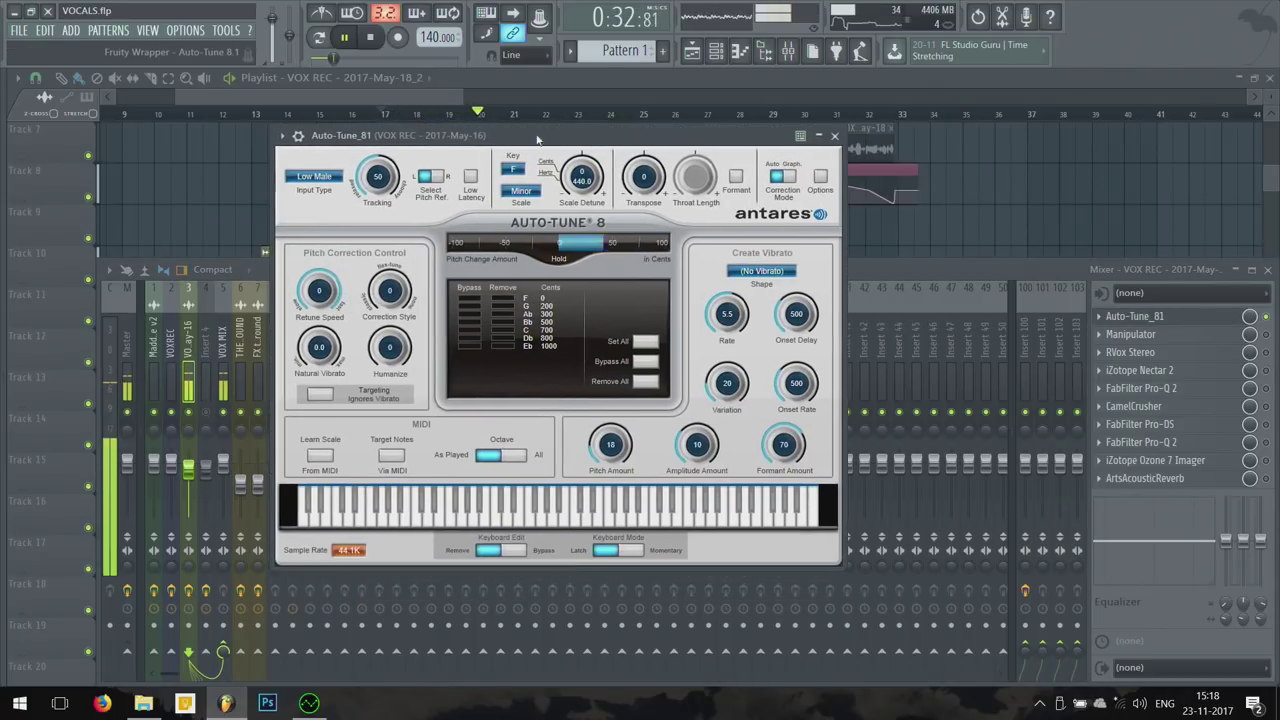
key("space")
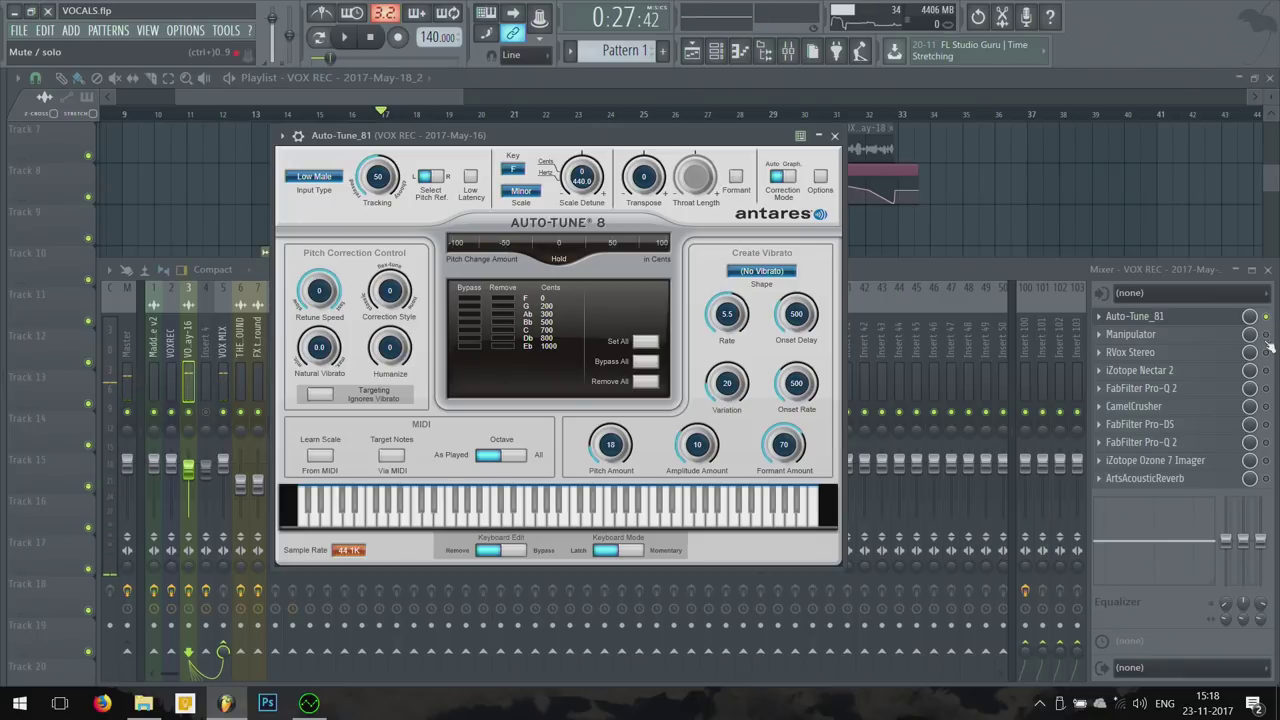
Step: Enable and show Manipulator and RVox Stereo on the VOX REC track, and play the vocal through them
left_click(1182, 345)
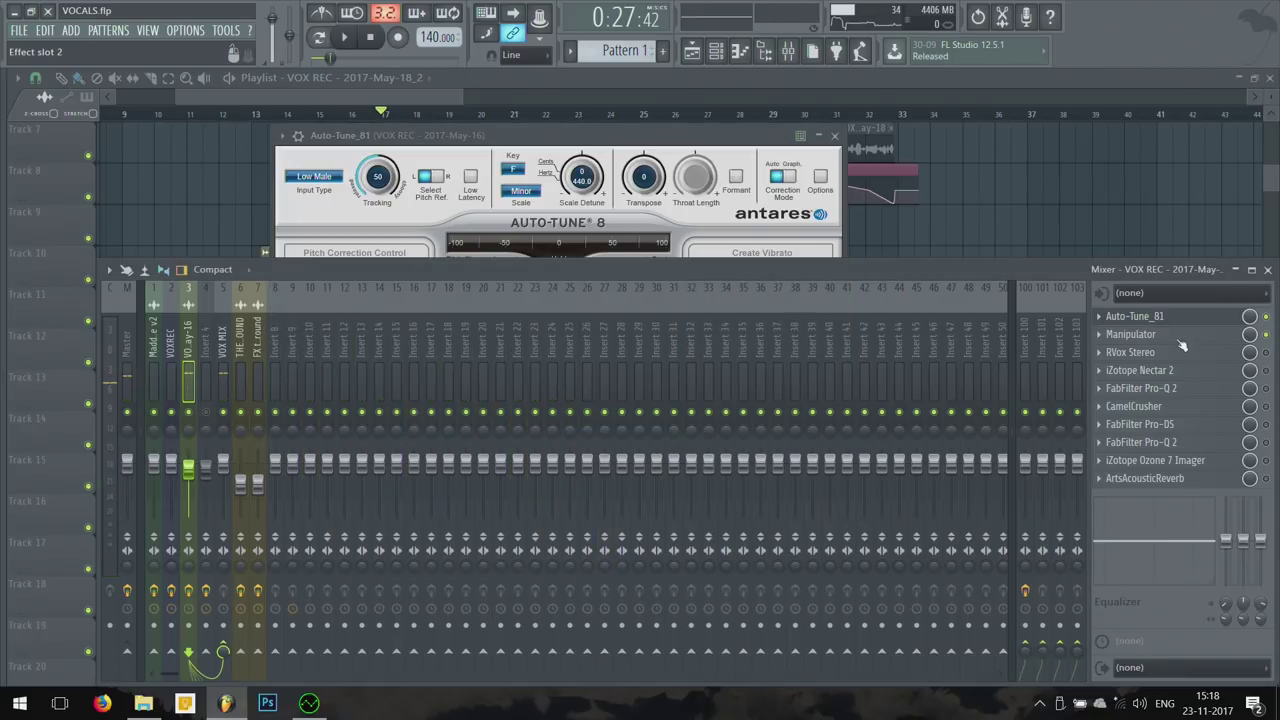
left_click(1176, 339)
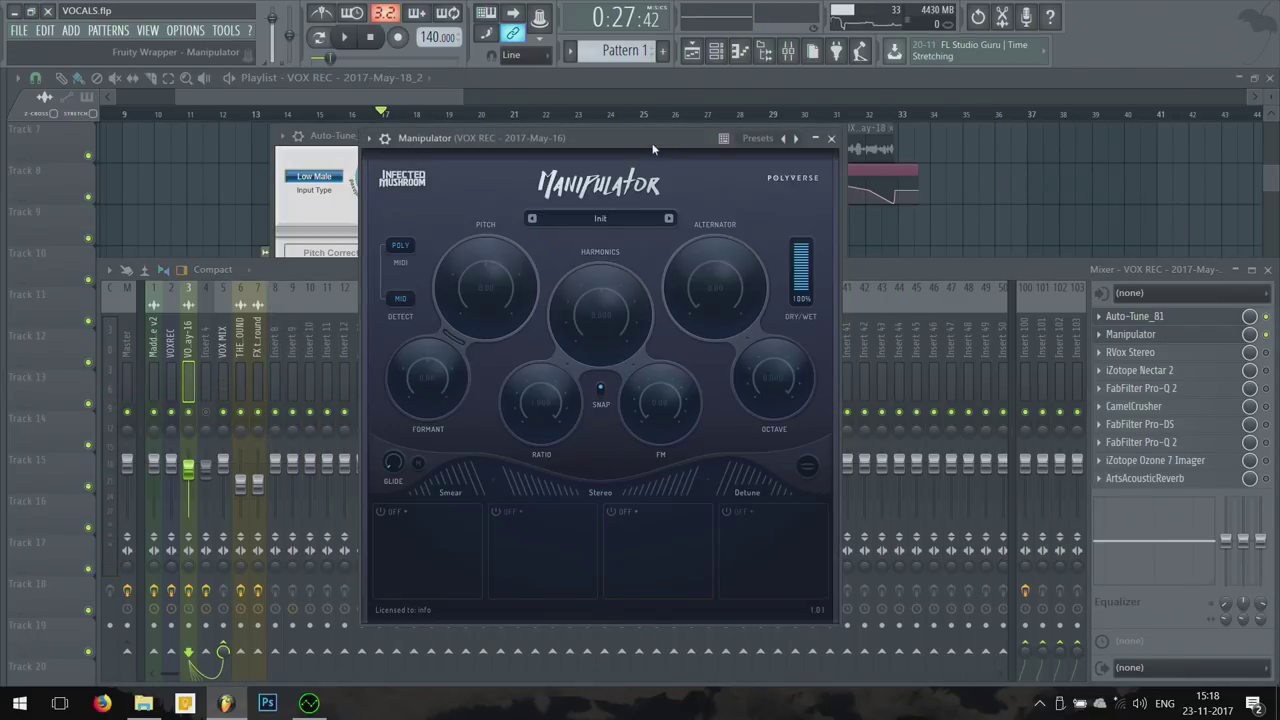
left_click_drag(653, 147, 582, 136)
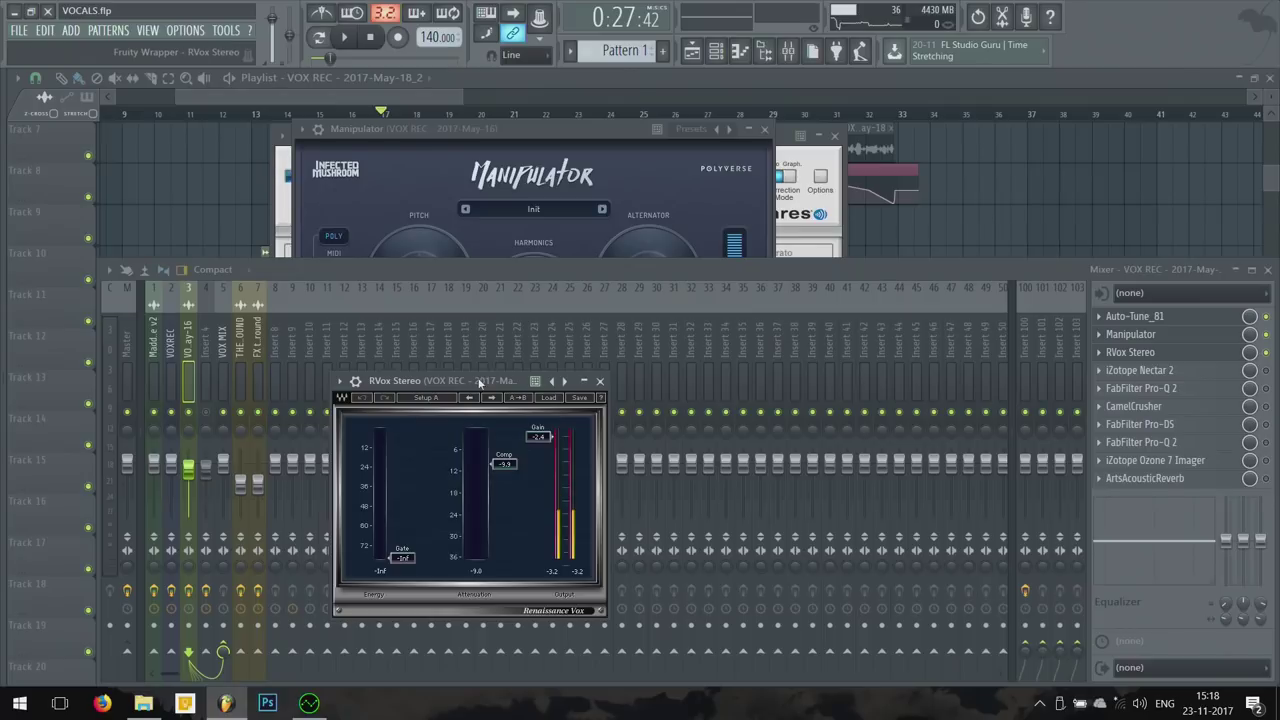
left_click_drag(480, 383, 558, 162)
key("space")
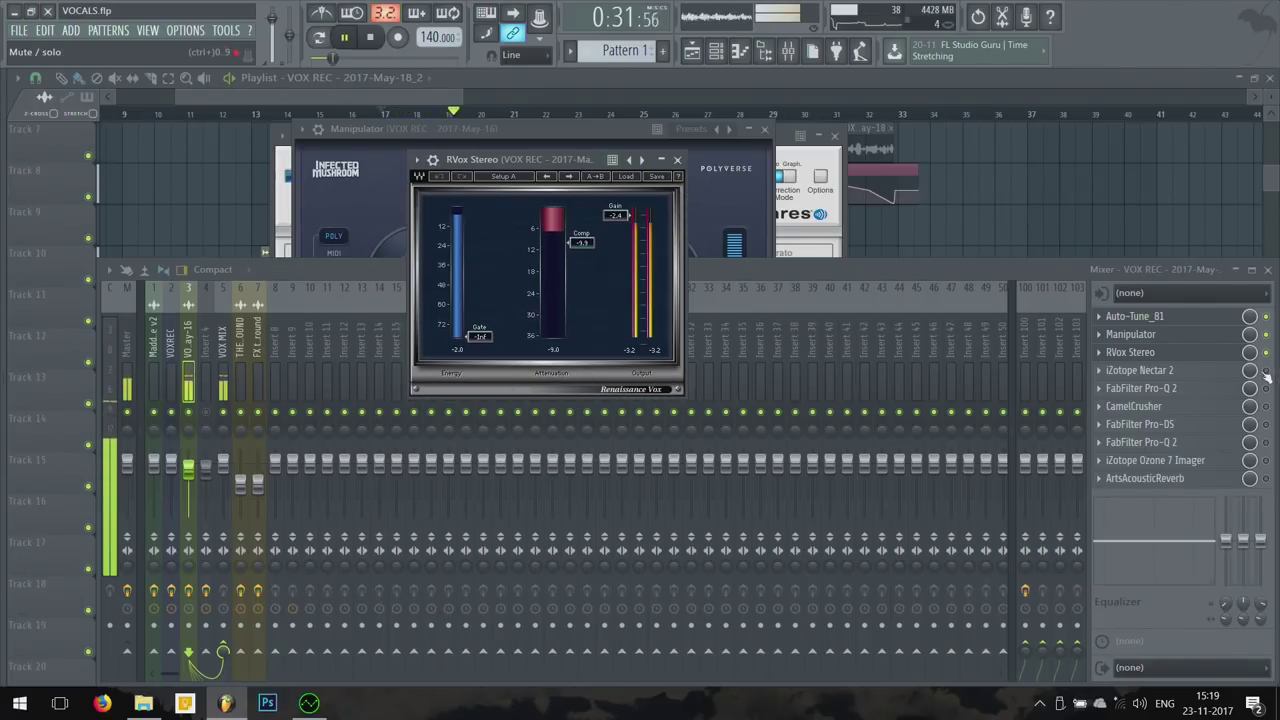
Step: Enable iZotope Nectar 2 during playback, open its window, and dismiss the preset manager, keeping the Clear Voiceover preset
left_click(1196, 378)
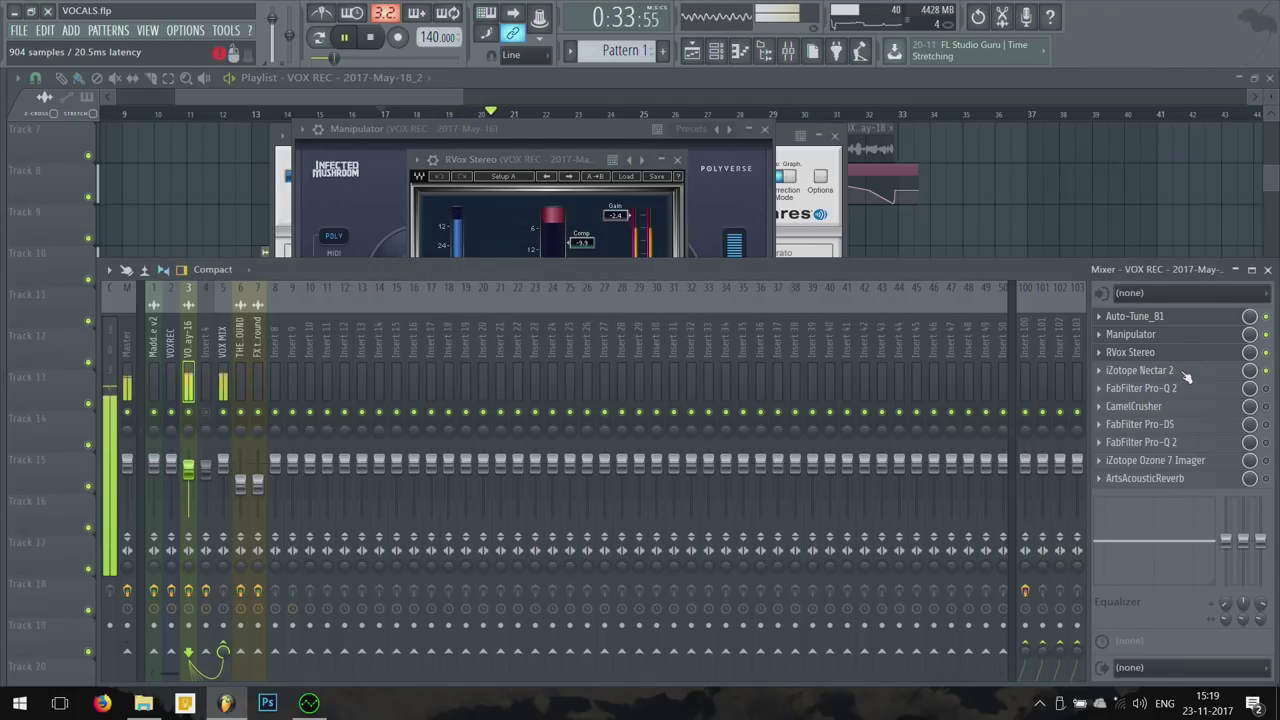
left_click(1187, 376)
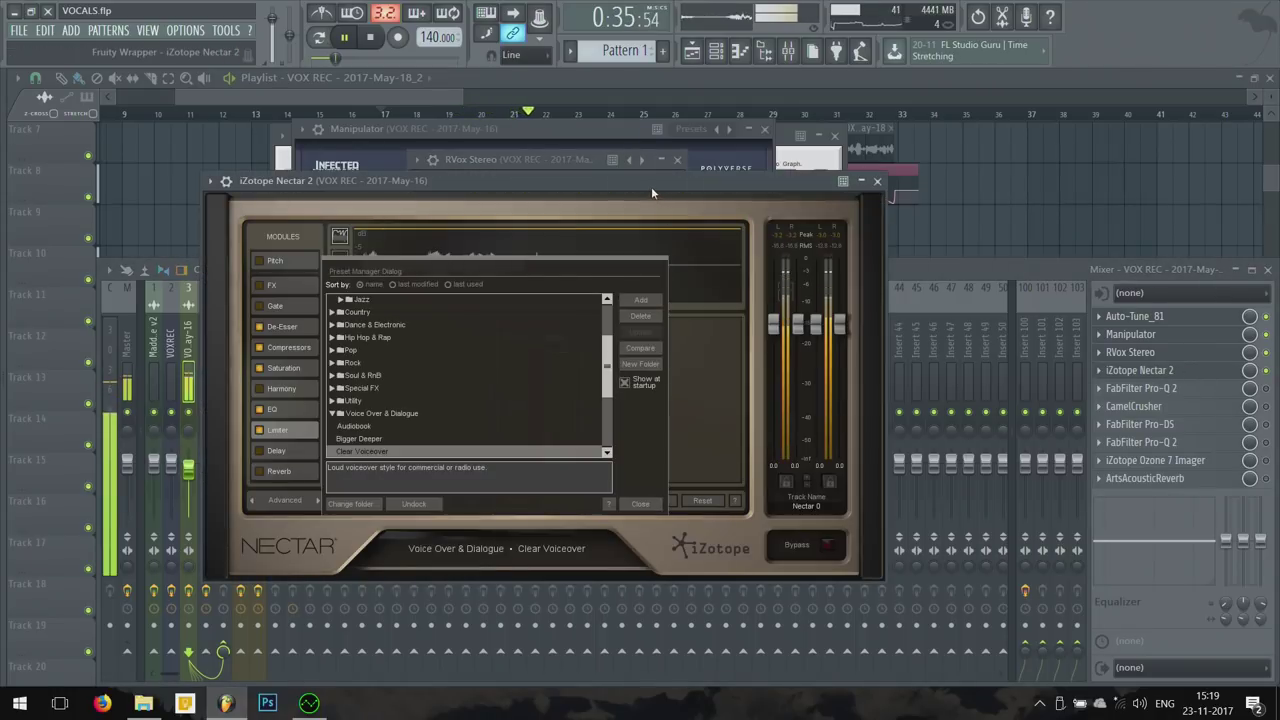
left_click_drag(651, 186, 643, 211)
left_click(750, 152)
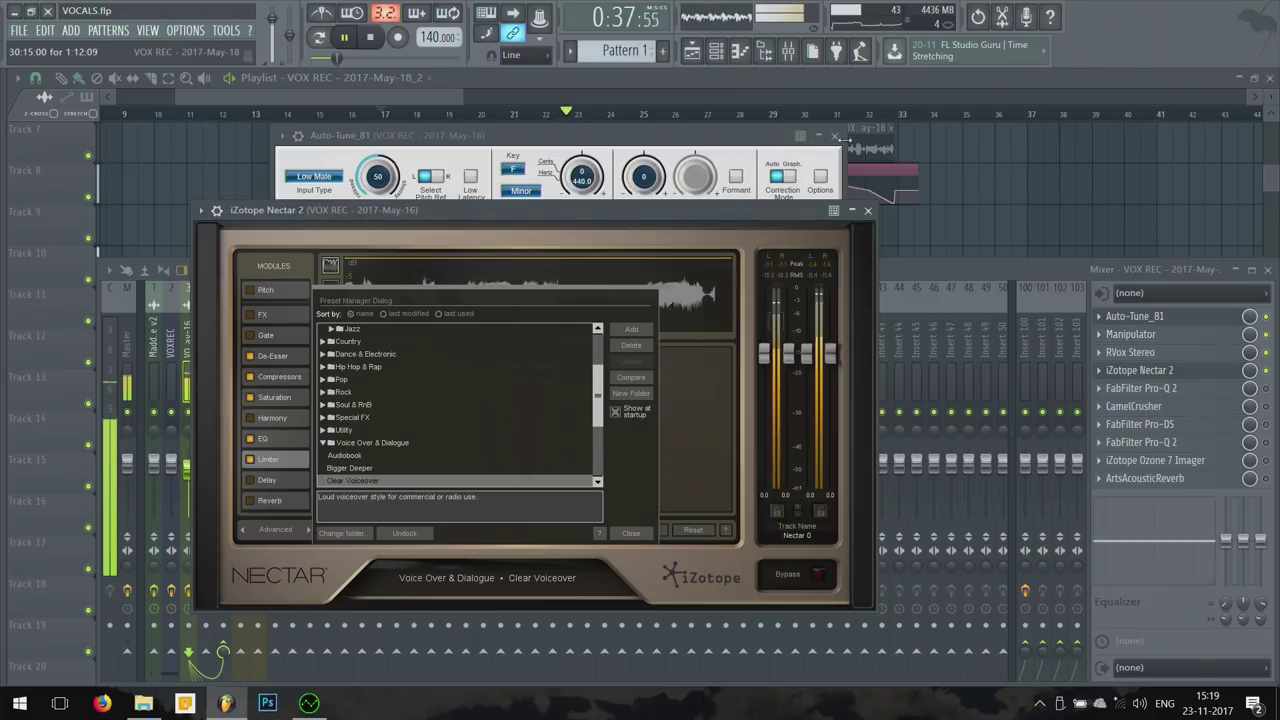
left_click_drag(652, 214, 707, 141)
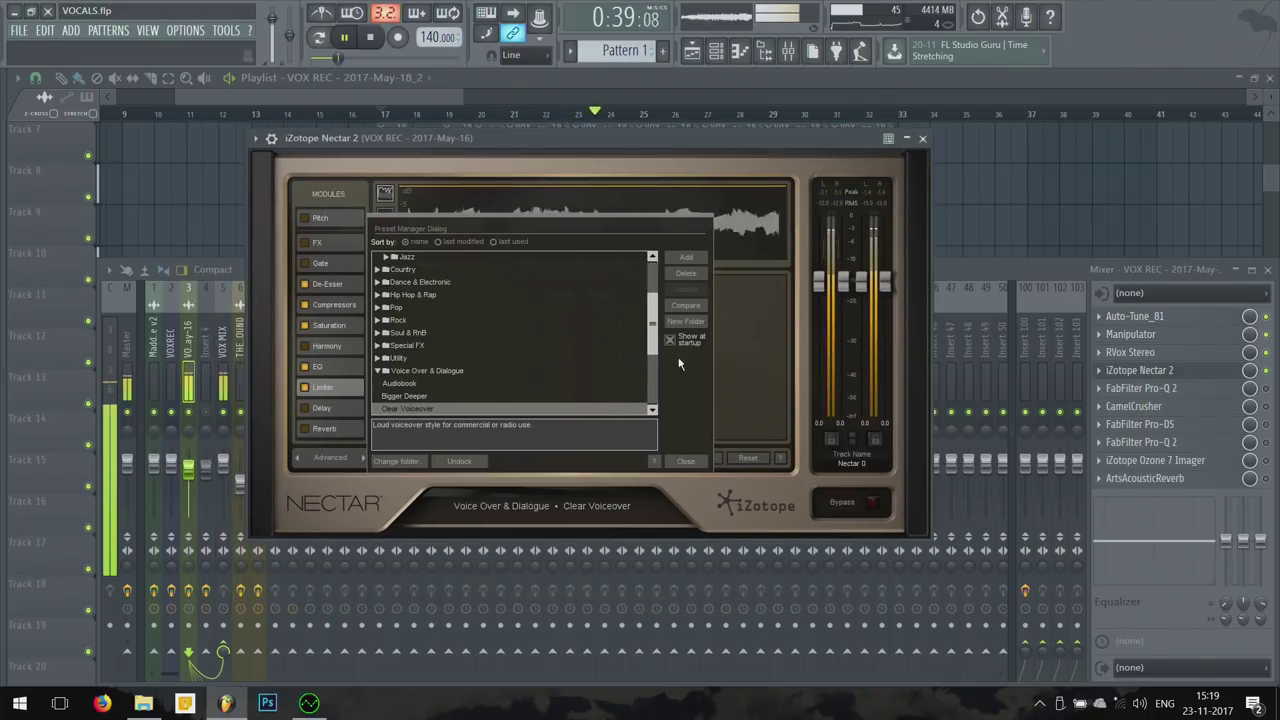
left_click(689, 460)
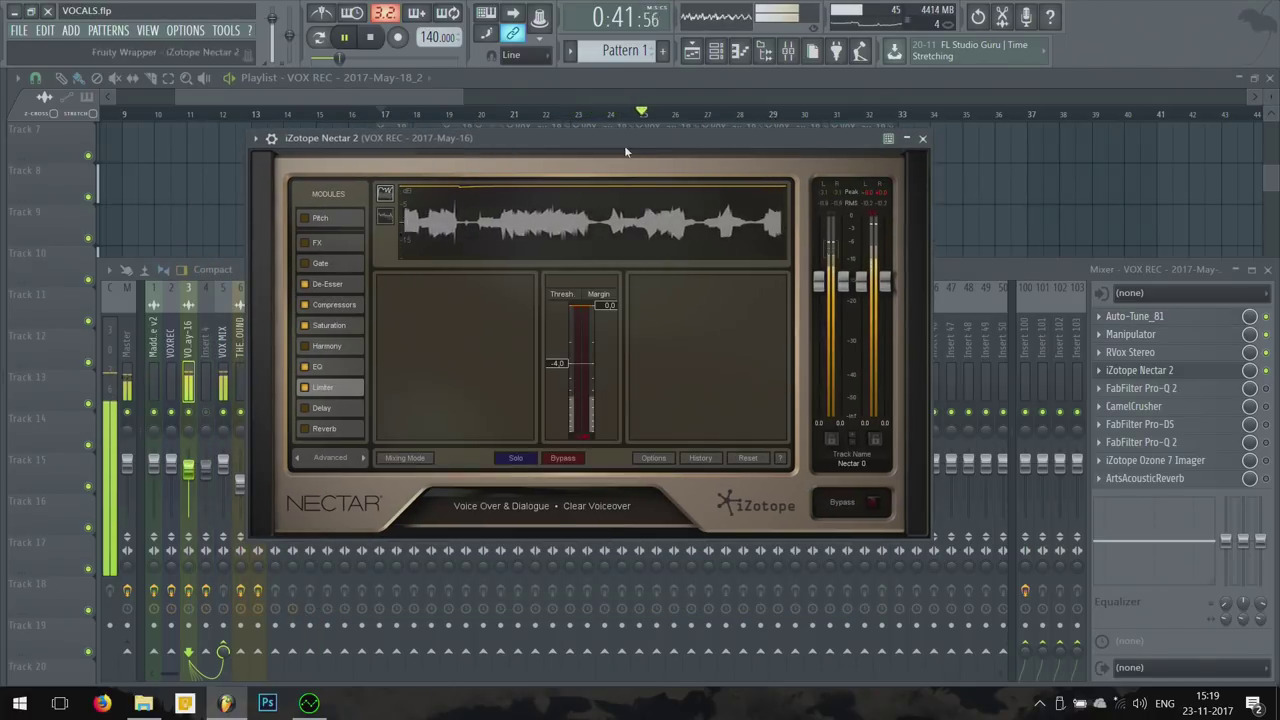
Step: Examine Nectar 2's De-Esser, Compressors, Saturation, EQ and Limiter modules while replaying the vocal
left_click_drag(624, 150, 634, 162)
left_click(337, 296)
key("space")
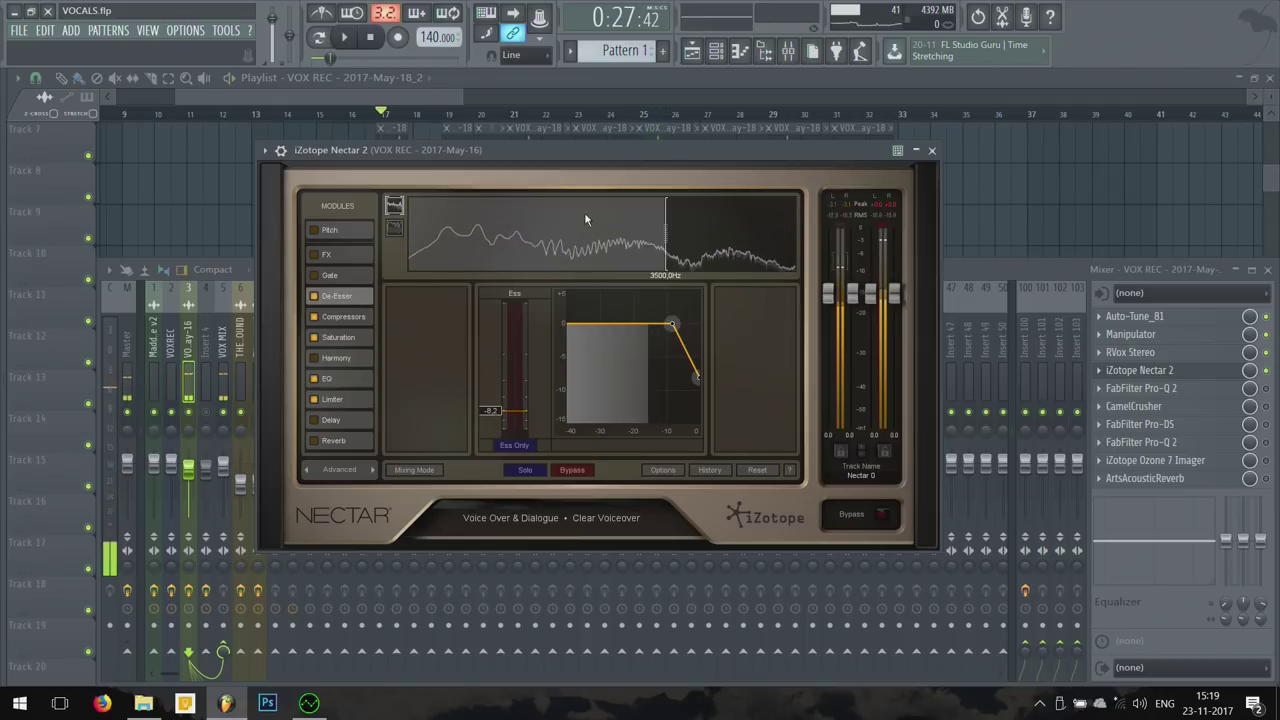
left_click(343, 317)
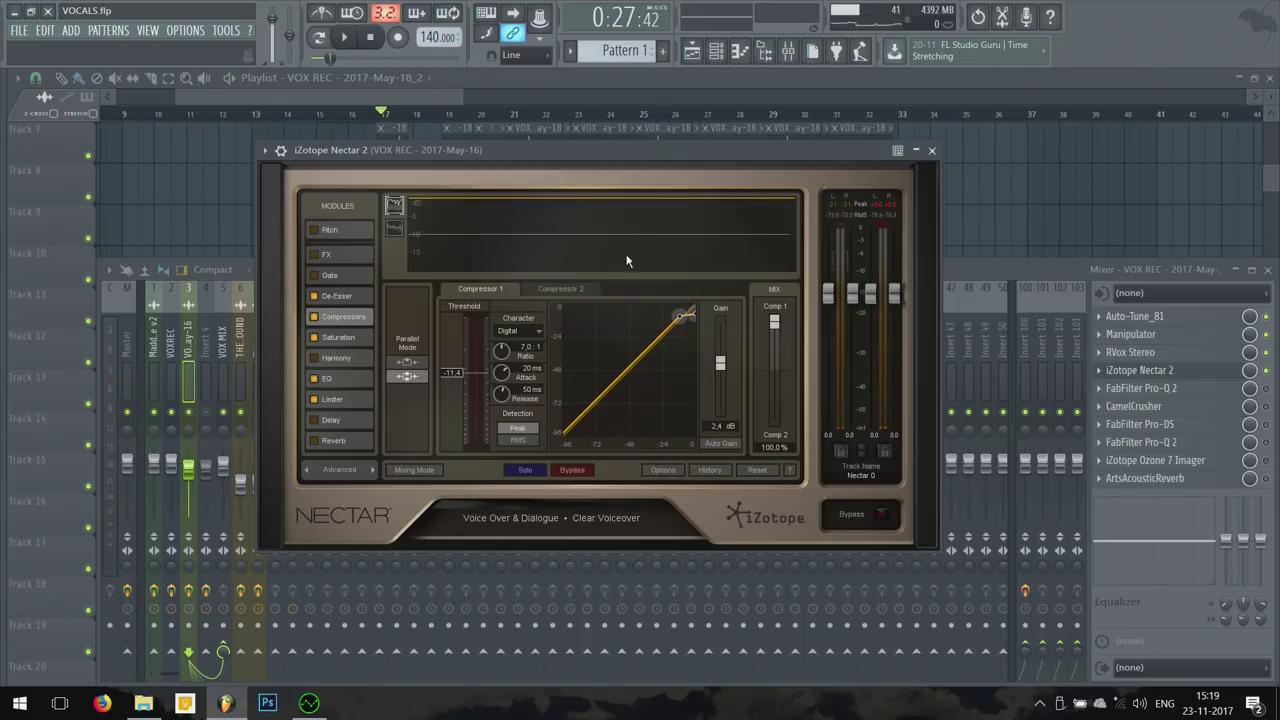
left_click(330, 339)
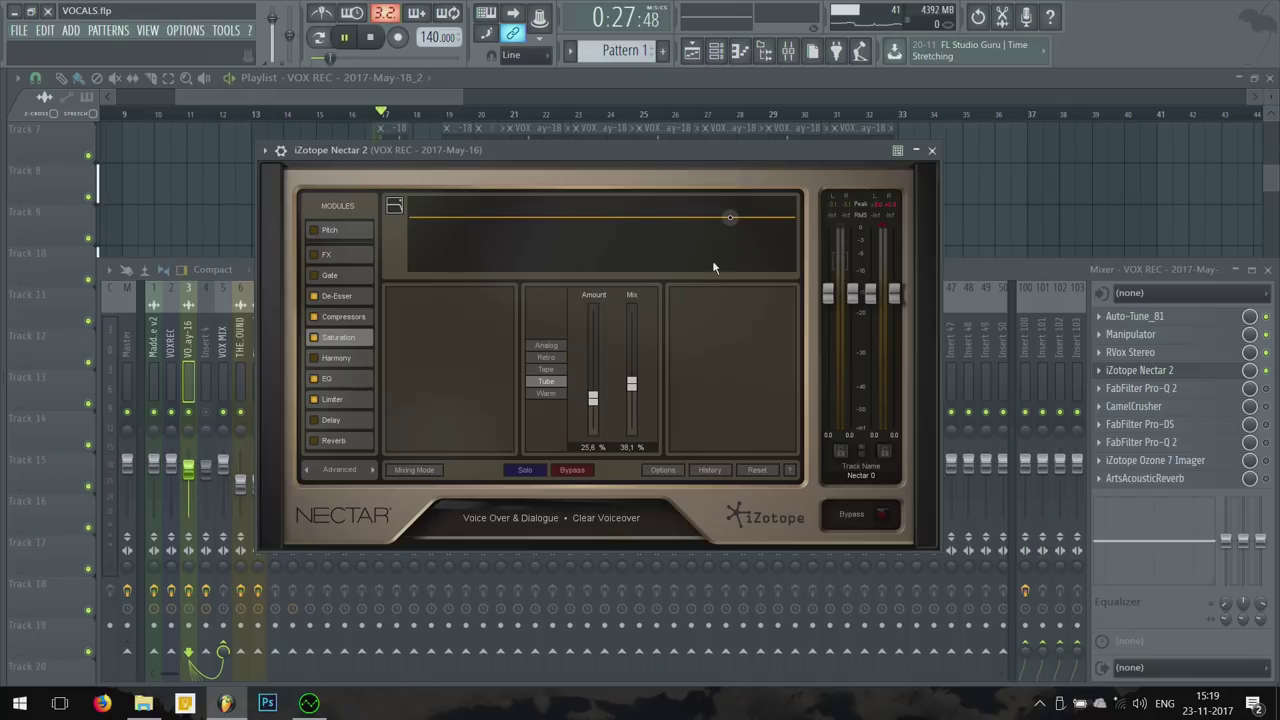
left_click(338, 380)
left_click(352, 399)
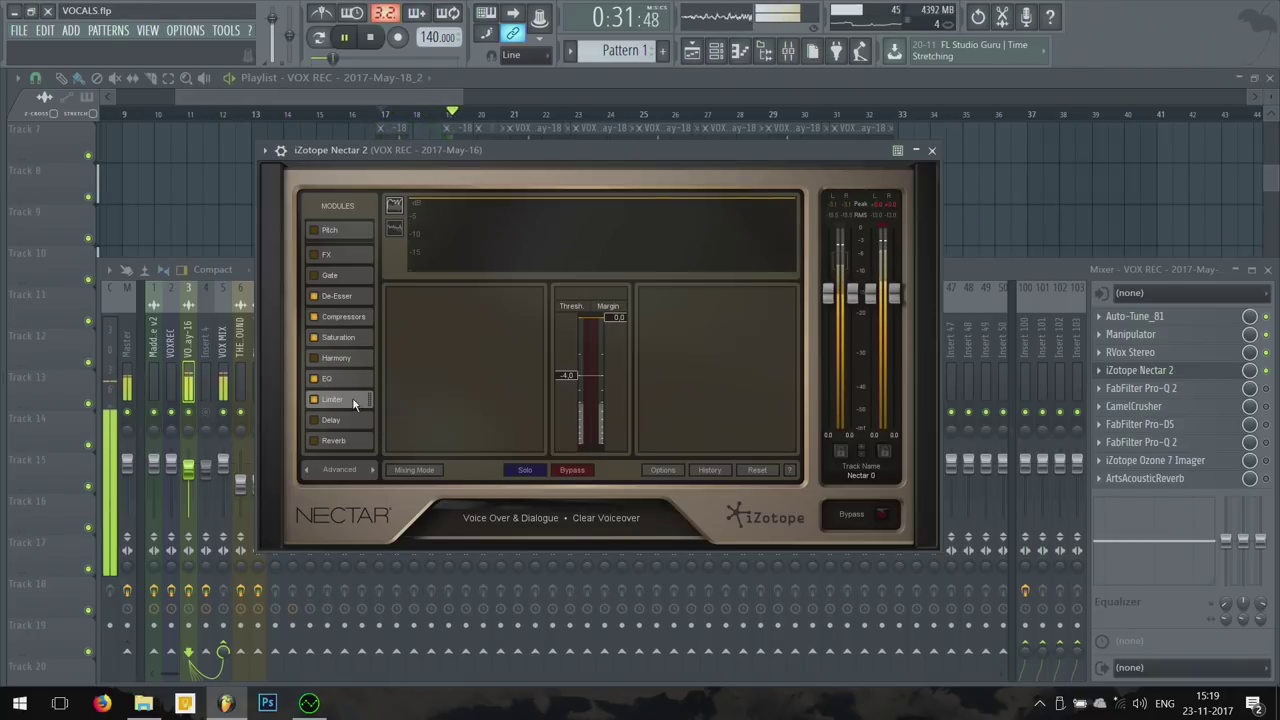
Step: Enable the first FabFilter Pro-Q 2 and CamelCrusher in turn, playing the vocal with each plugin's settings shown
key("space")
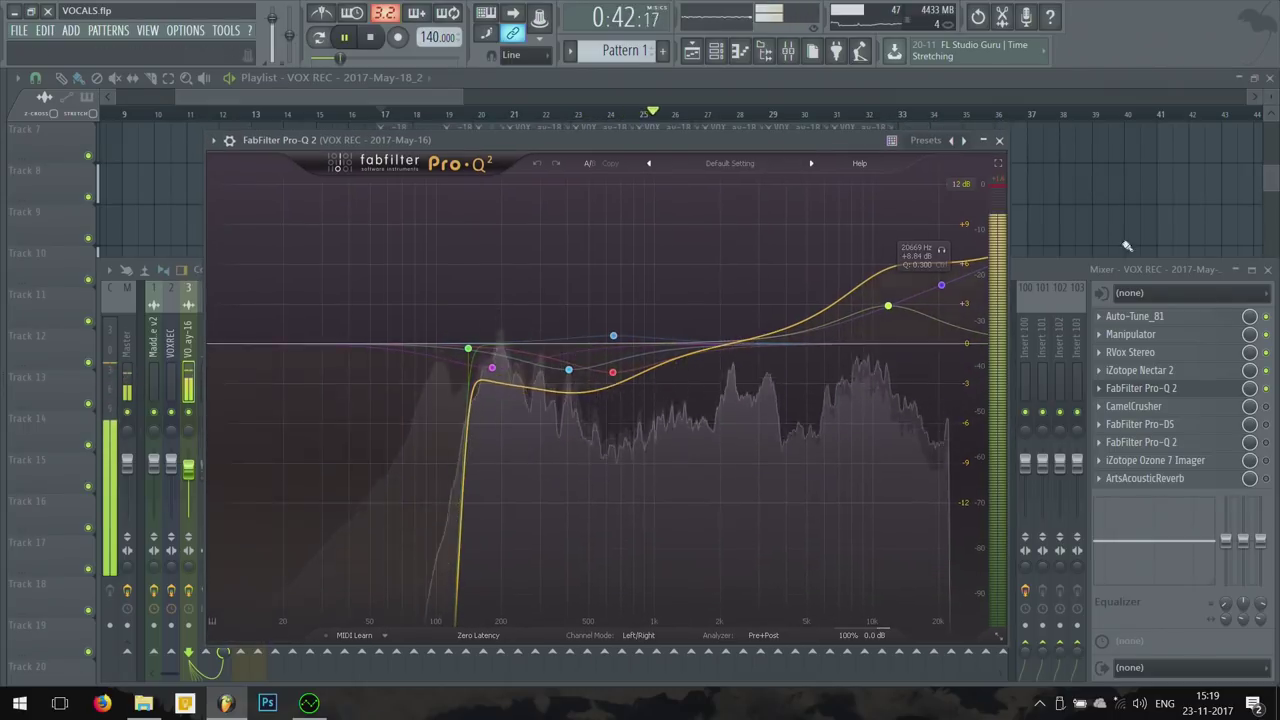
left_click(995, 130)
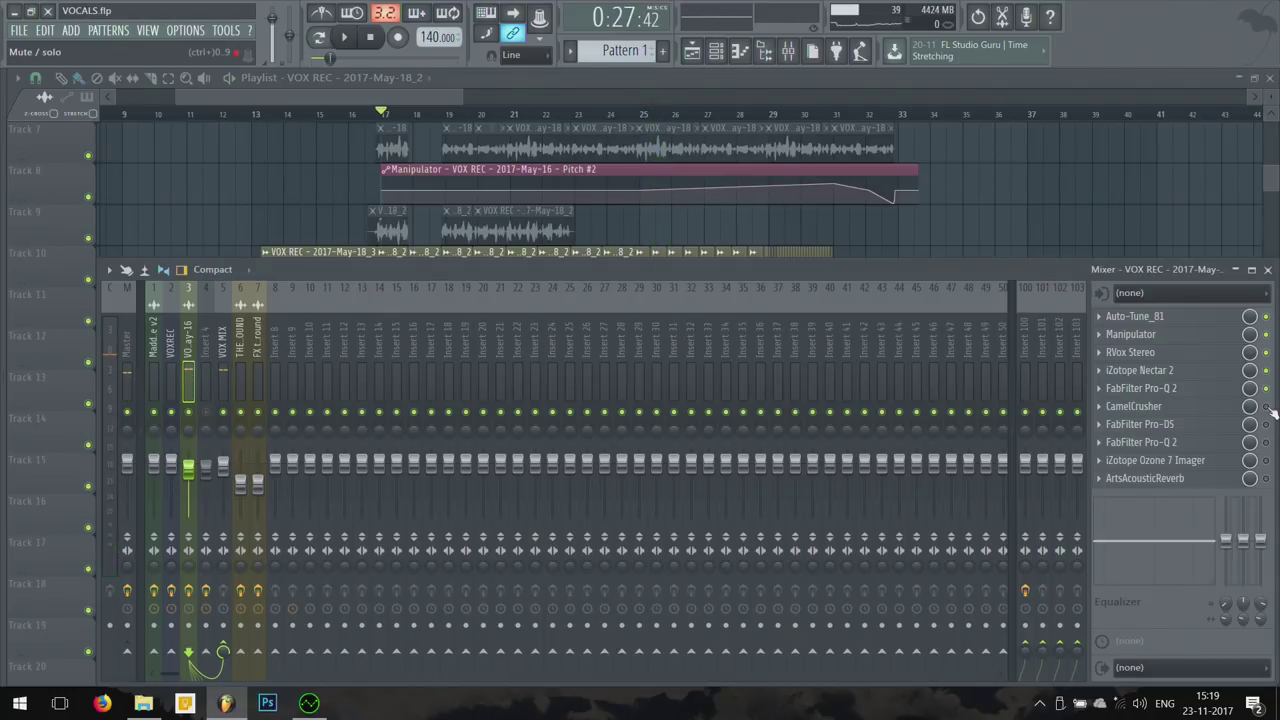
key("space")
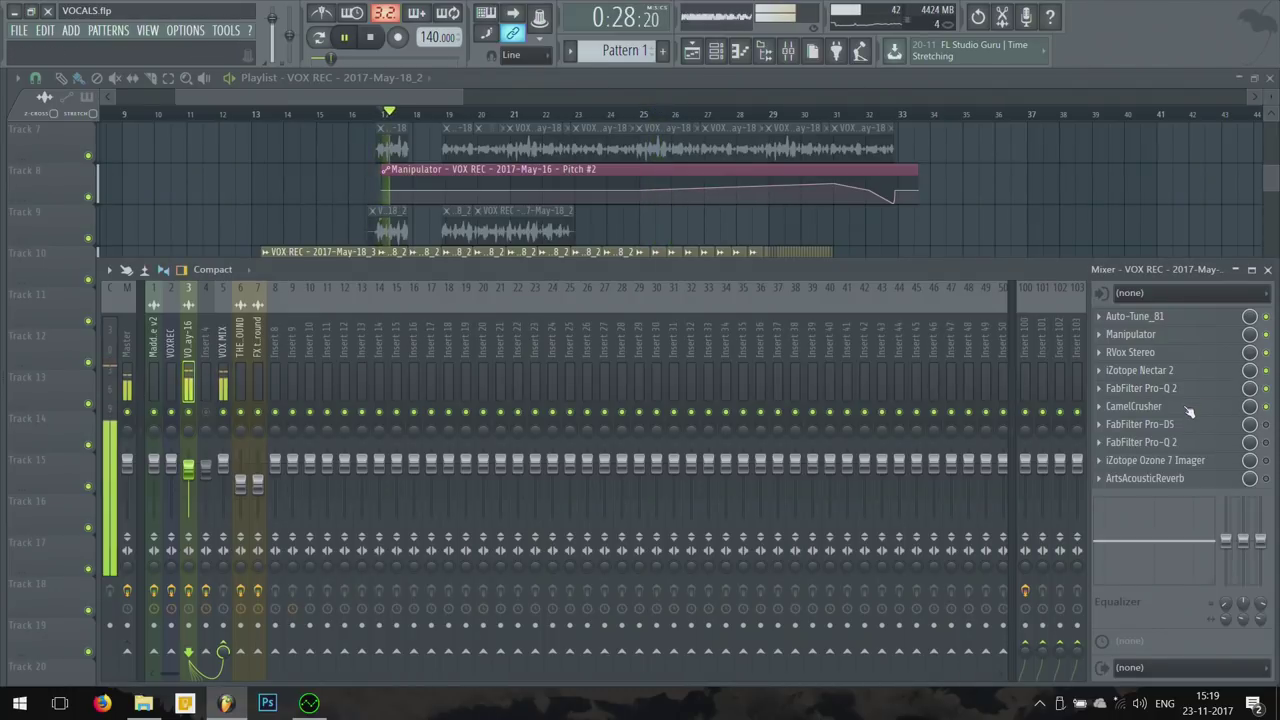
left_click(1187, 407)
left_click_drag(598, 285, 683, 233)
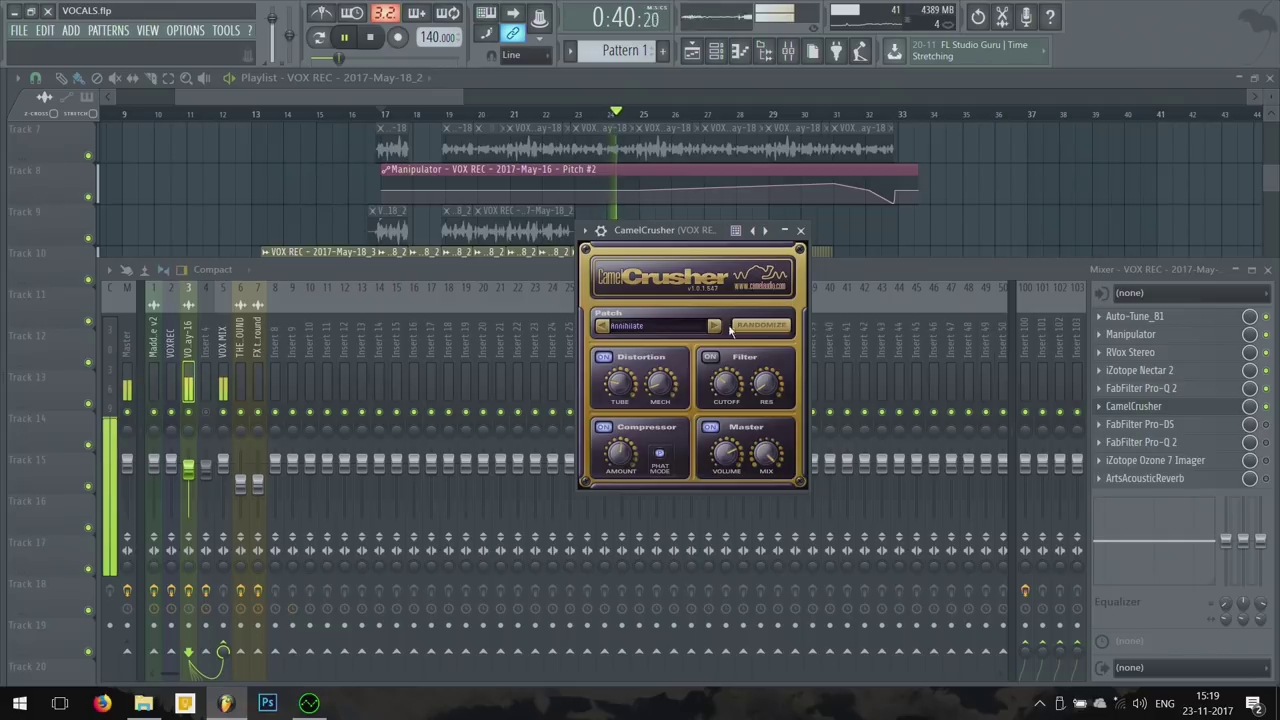
left_click(1133, 406)
key("space")
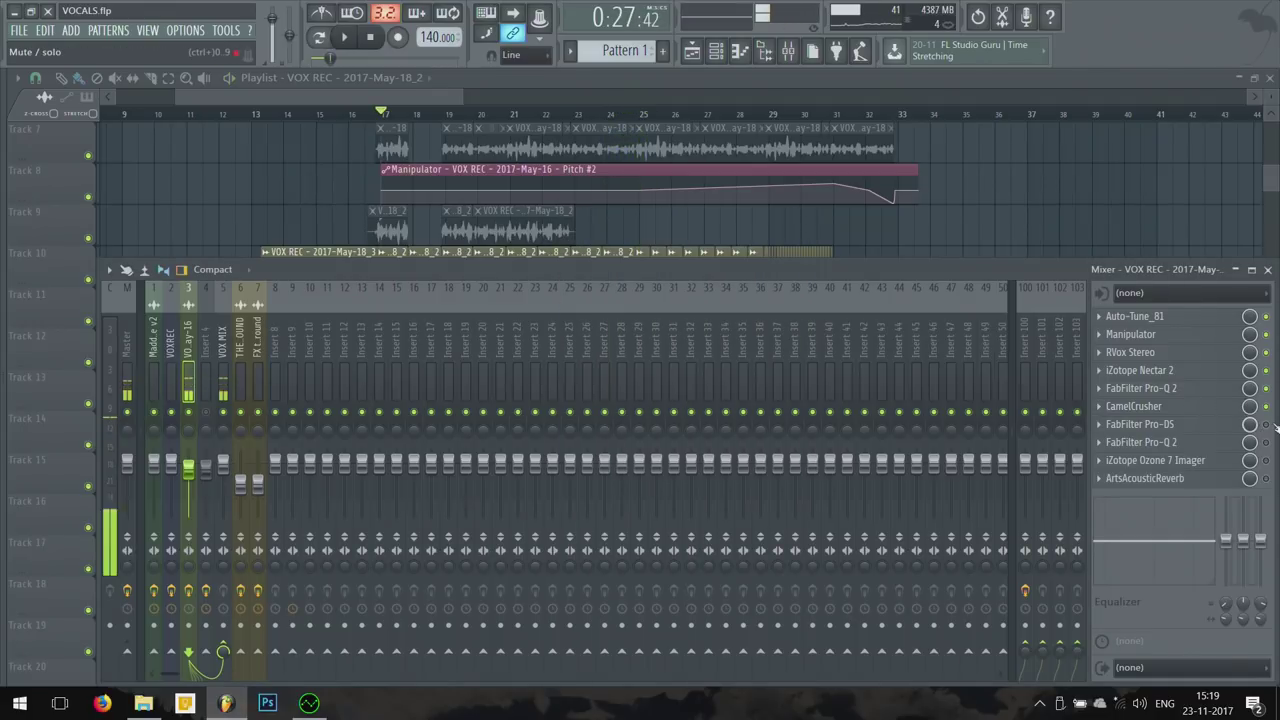
Step: Enable FabFilter Pro-DS on the VOX REC track, show its Male Wide Band preset, and play the vocal through it
left_click(1208, 432)
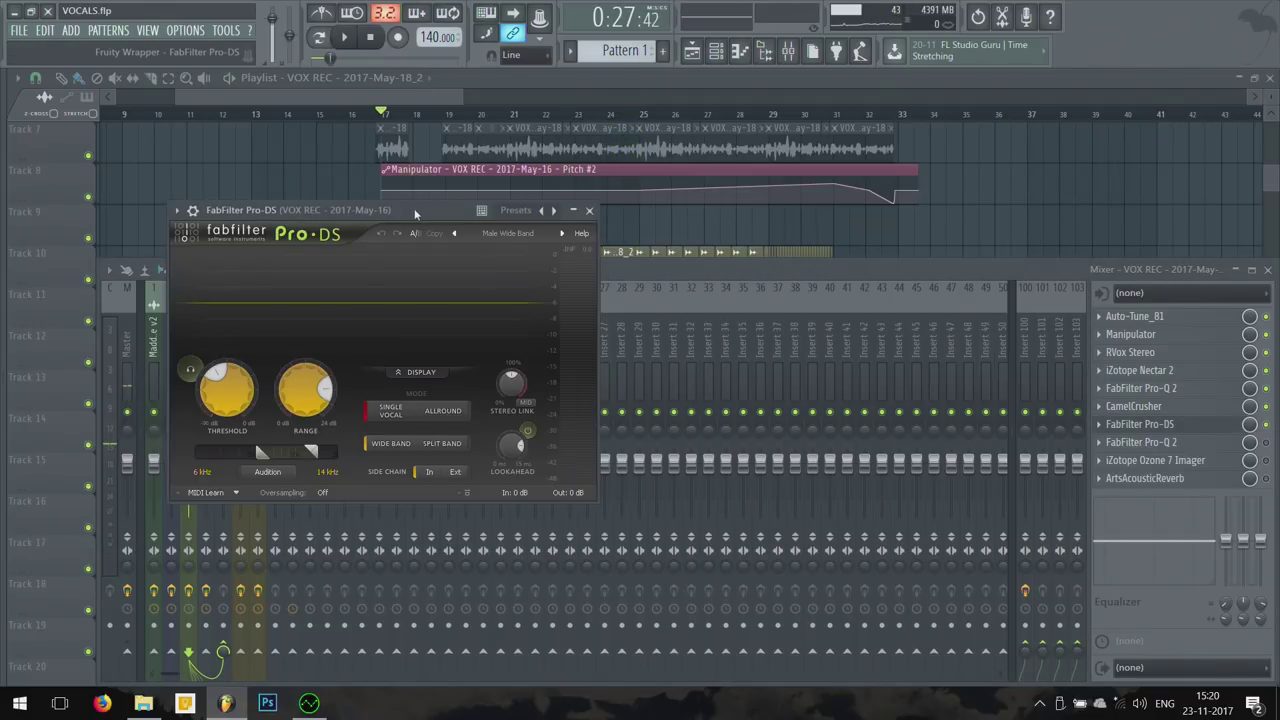
left_click_drag(414, 208, 721, 187)
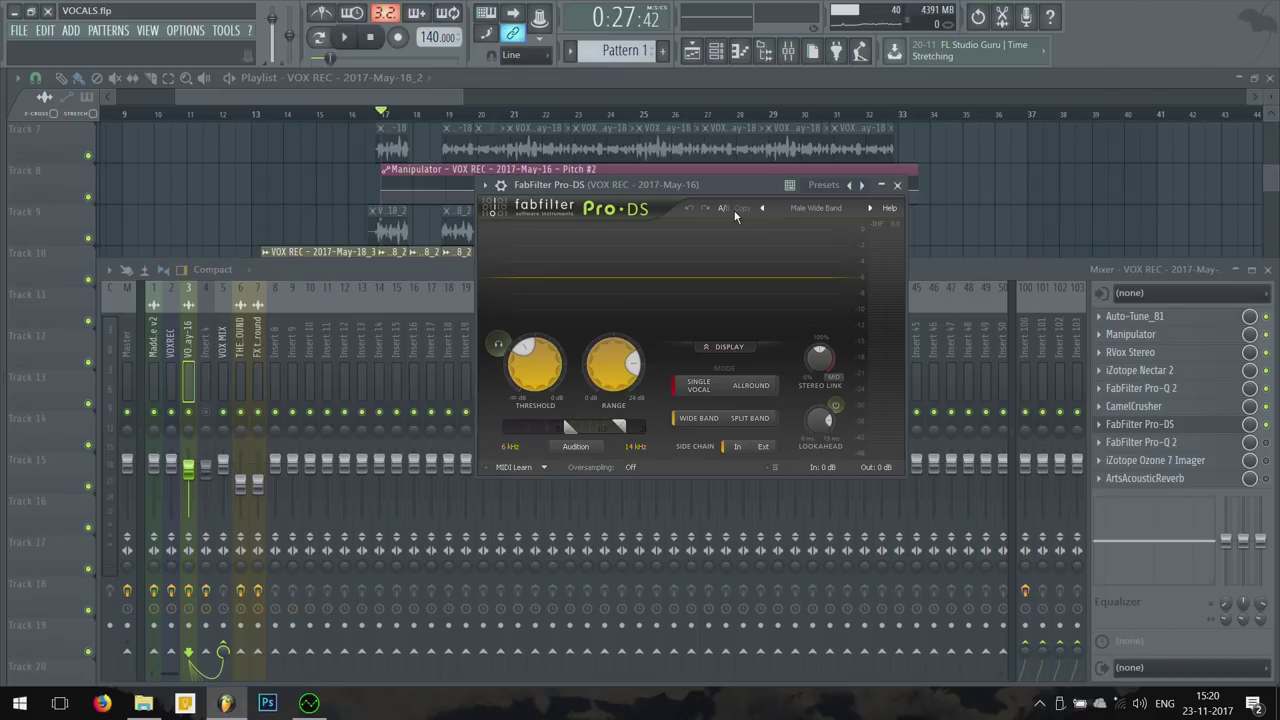
key("space")
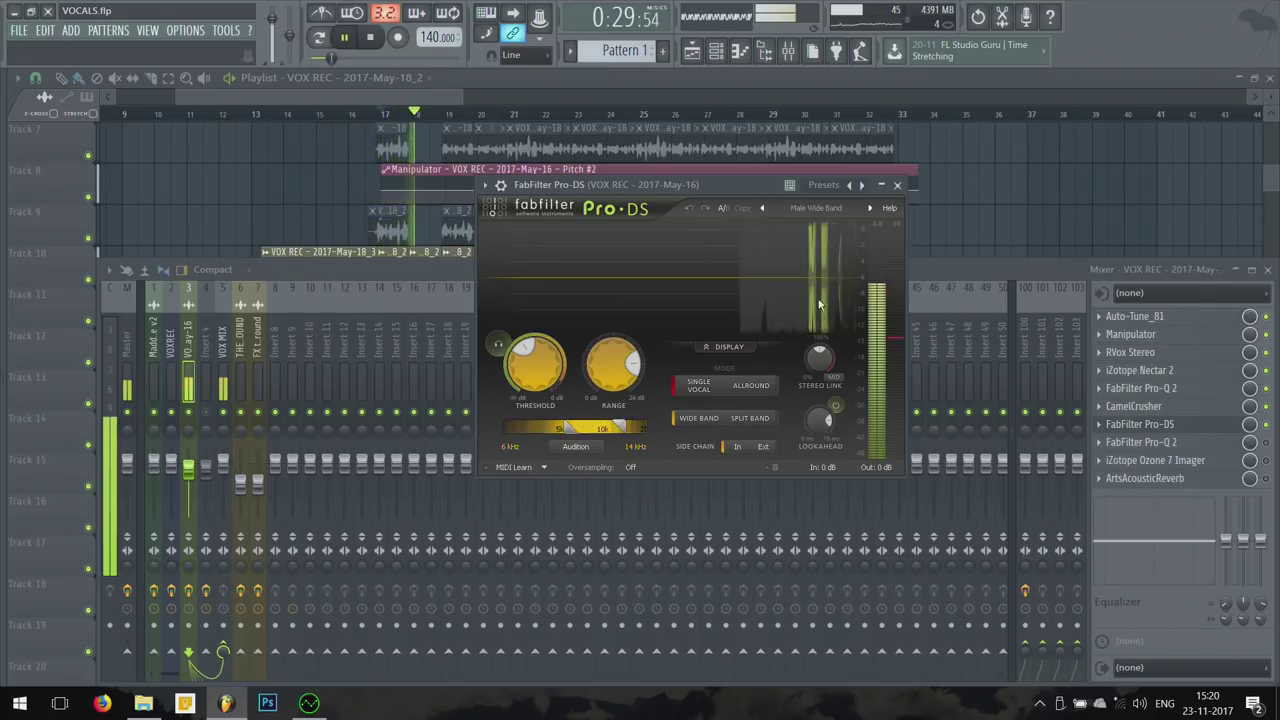
Step: Enable the second FabFilter Pro-Q 2 after Pro-DS, show its low-cut curve during playback, and stop the vocal
left_click(1247, 452)
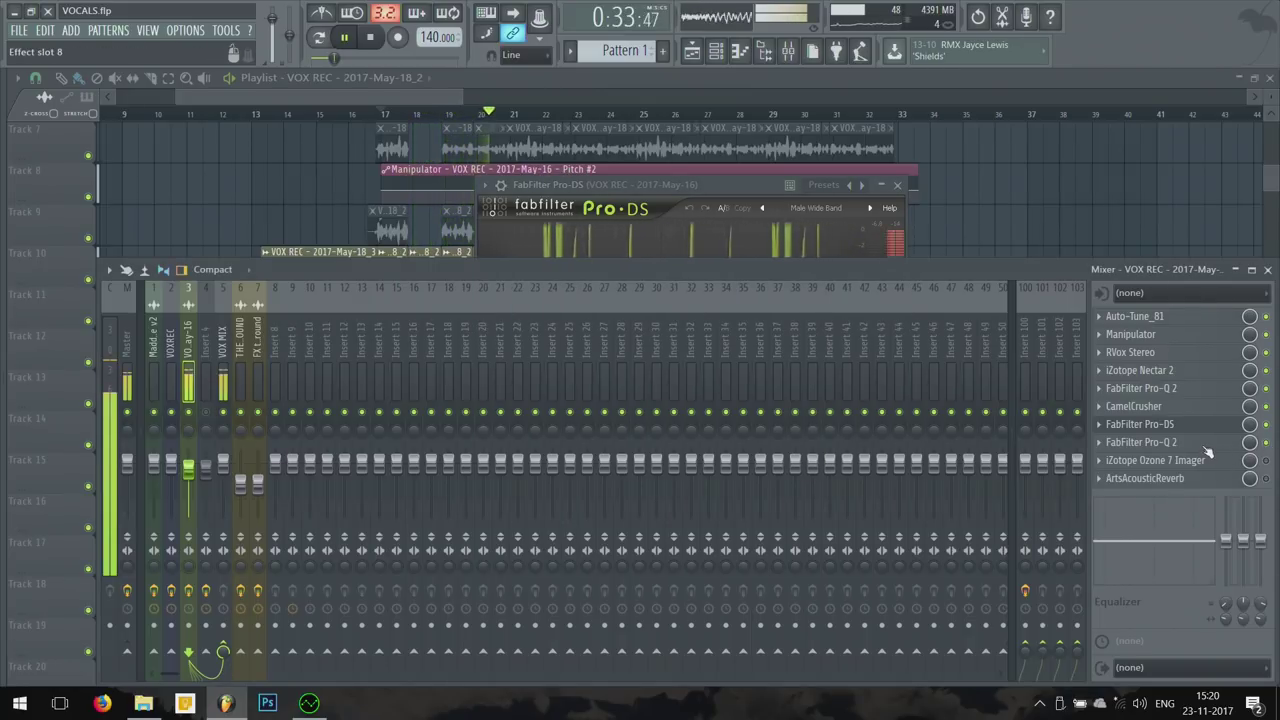
left_click(1240, 444)
left_click_drag(656, 114, 672, 113)
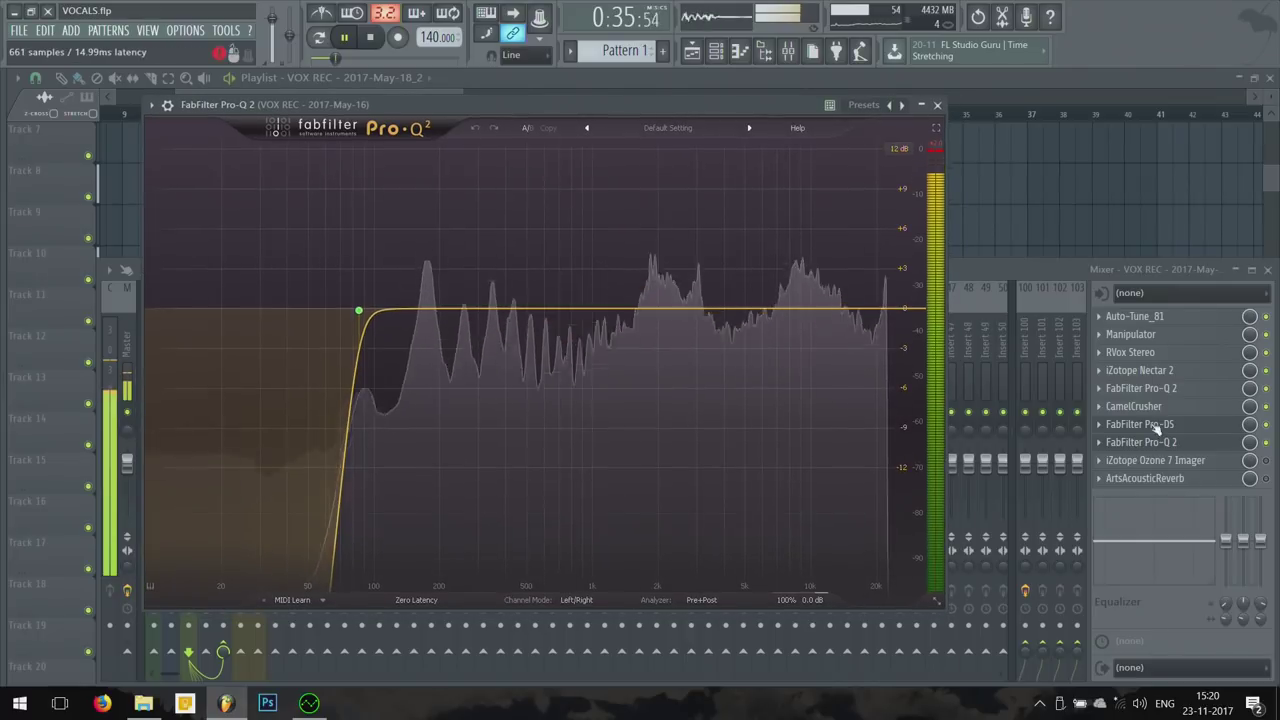
key("space")
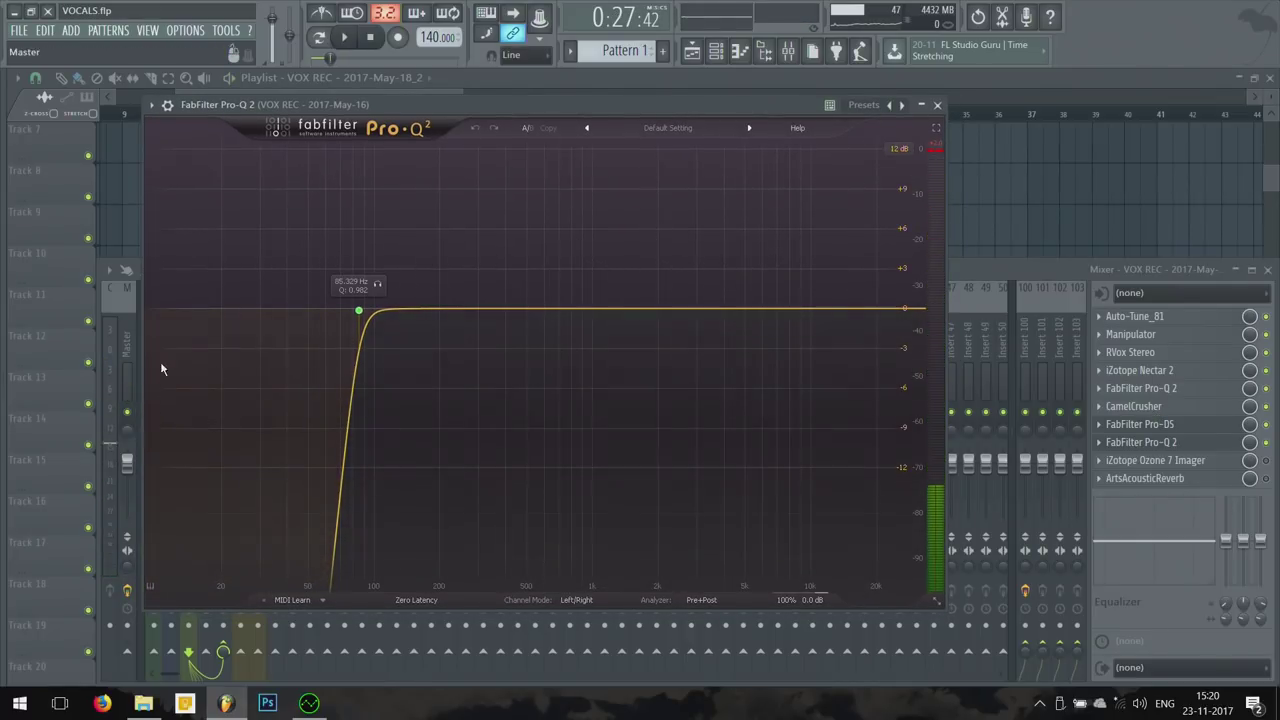
Step: Play the vocal, enable iZotope Ozone 7 Imager on the VOX REC track, show its stereo width settings, and close the open plugin windows
key("space")
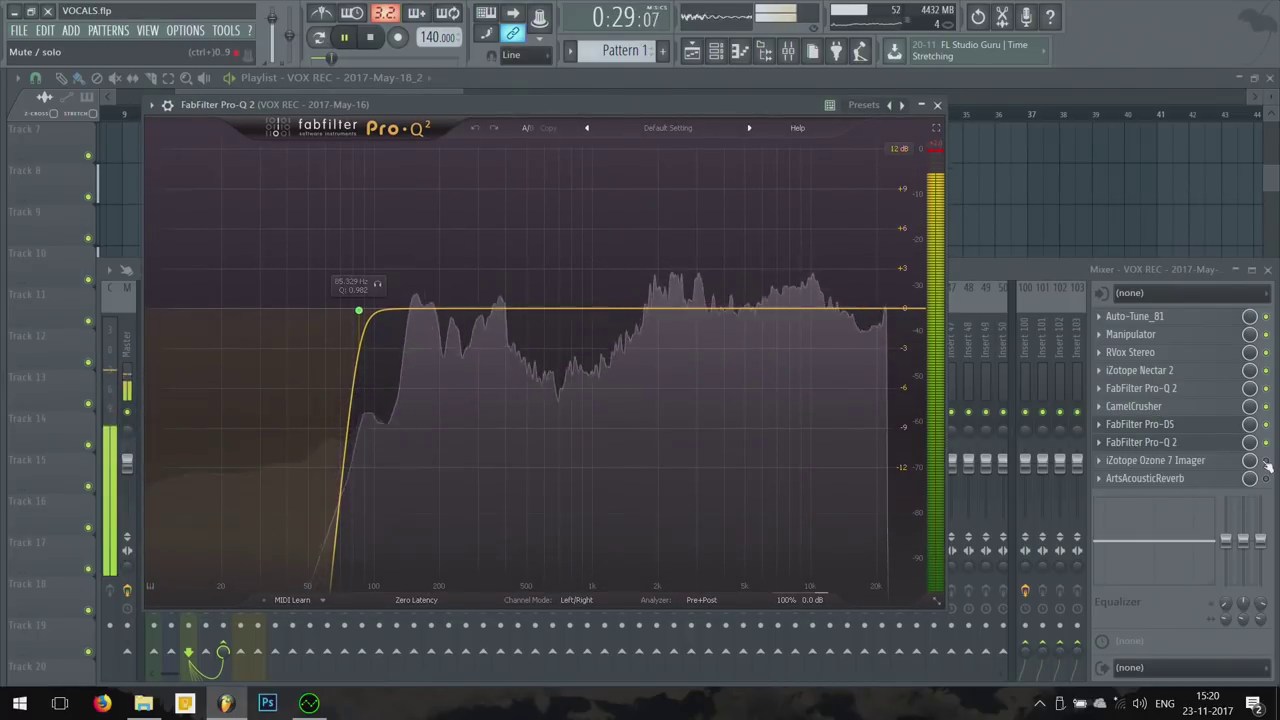
left_click(1247, 478)
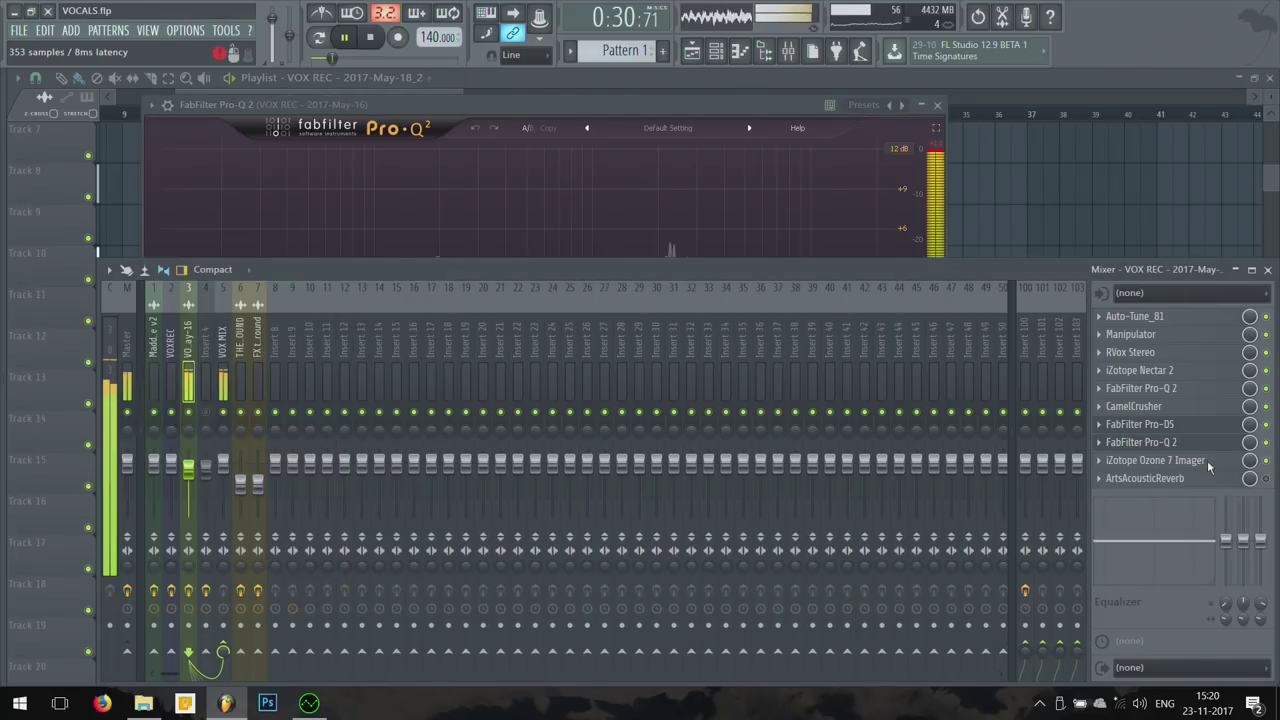
left_click(1208, 462)
left_click_drag(732, 162, 598, 149)
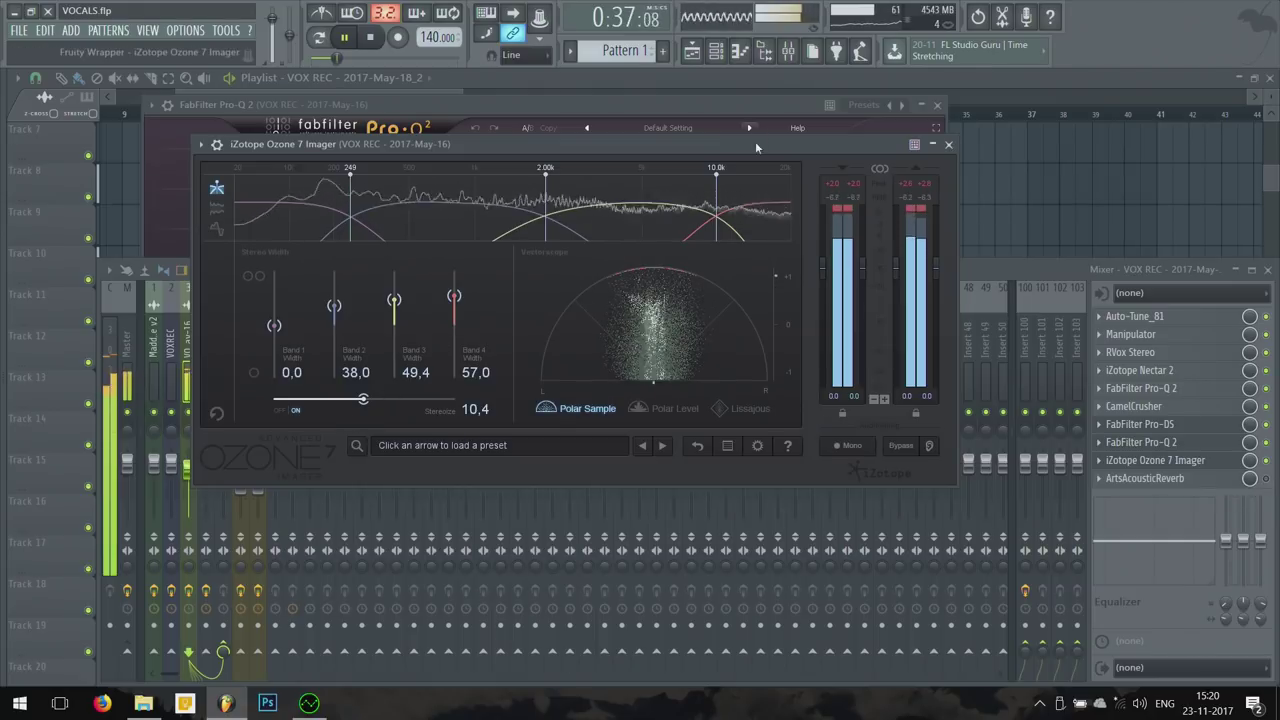
key("Escape")
key("Escape")
key("Escape")
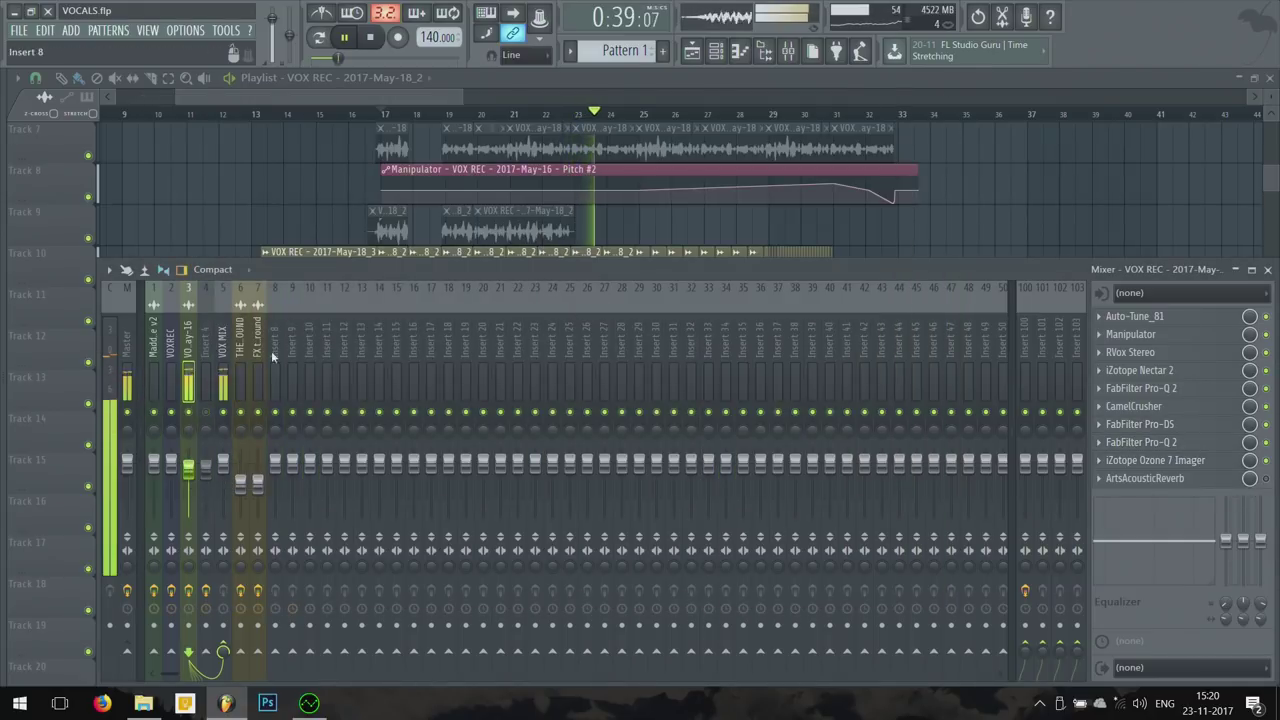
Step: Check the VOX MIX track's effect slots, return to the VOX REC track, and replay the vocal with its effect chain
left_click(224, 374)
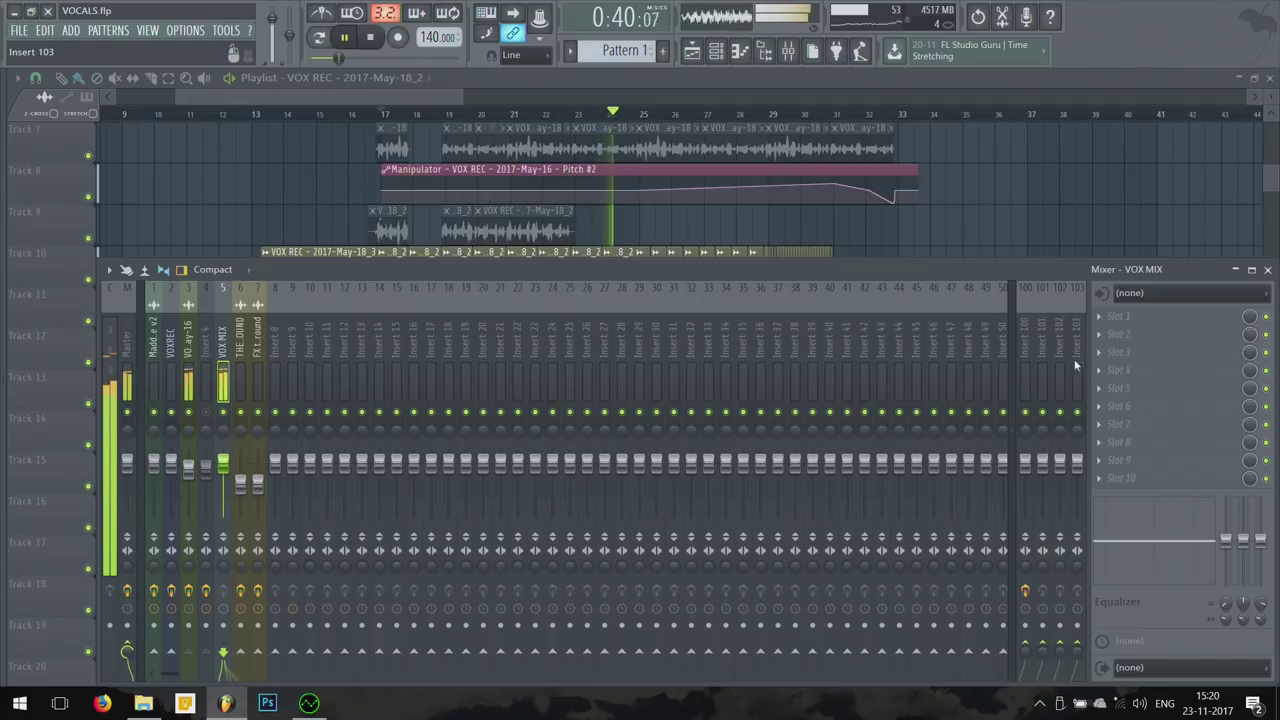
left_click(189, 370)
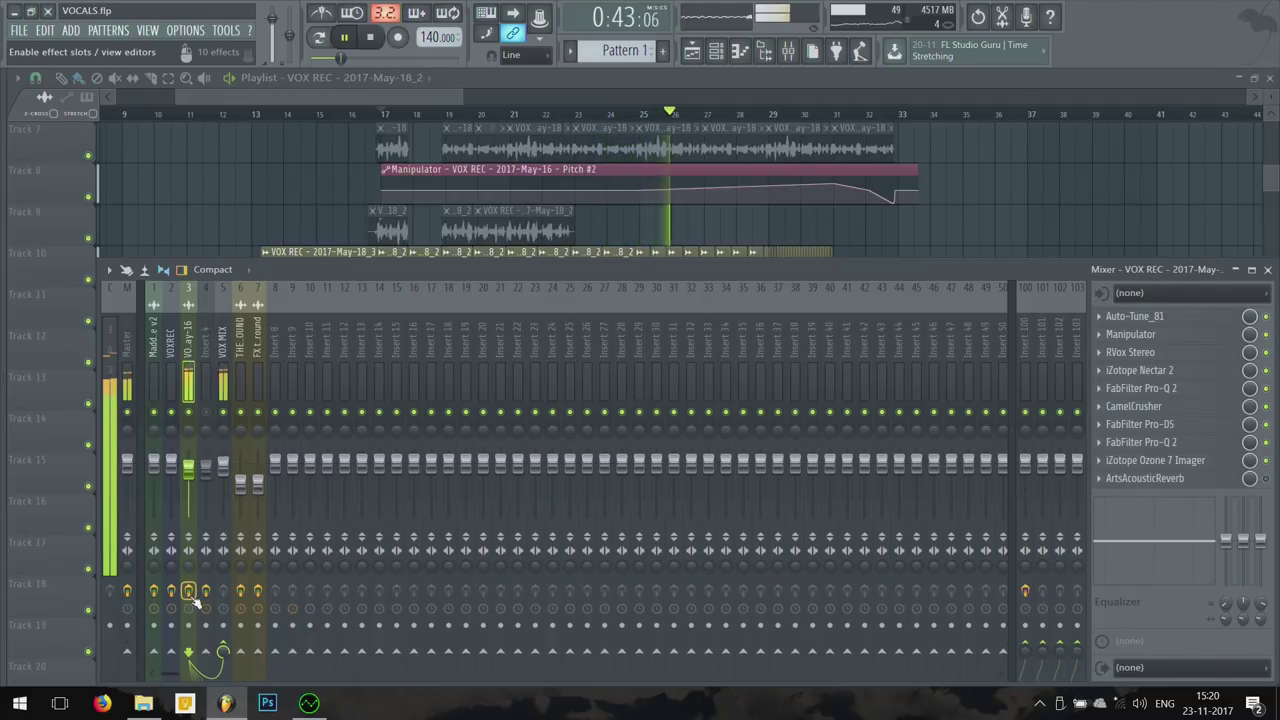
key("space")
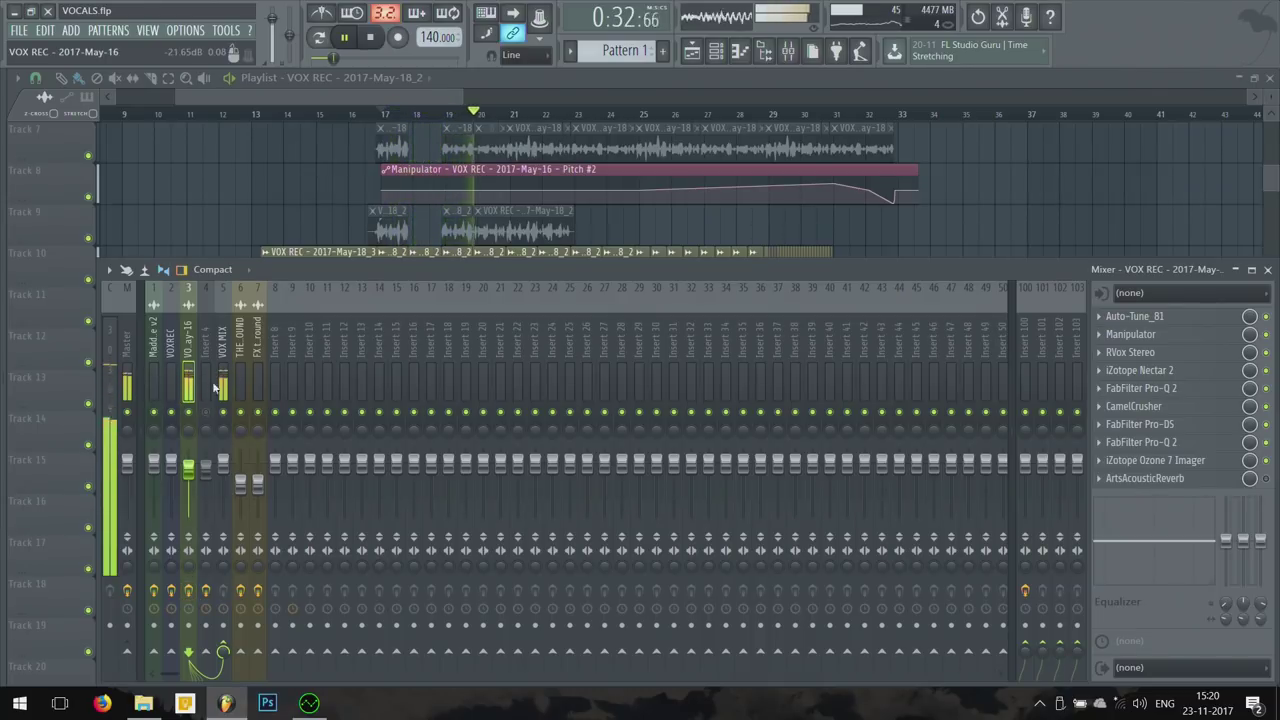
Step: Hide the mixer and examine the chopped VOX REC clips on Track 10 of the playlist during playback
key("F9")
scroll(420, 300, "down", 2)
scroll(420, 300, "up", 2)
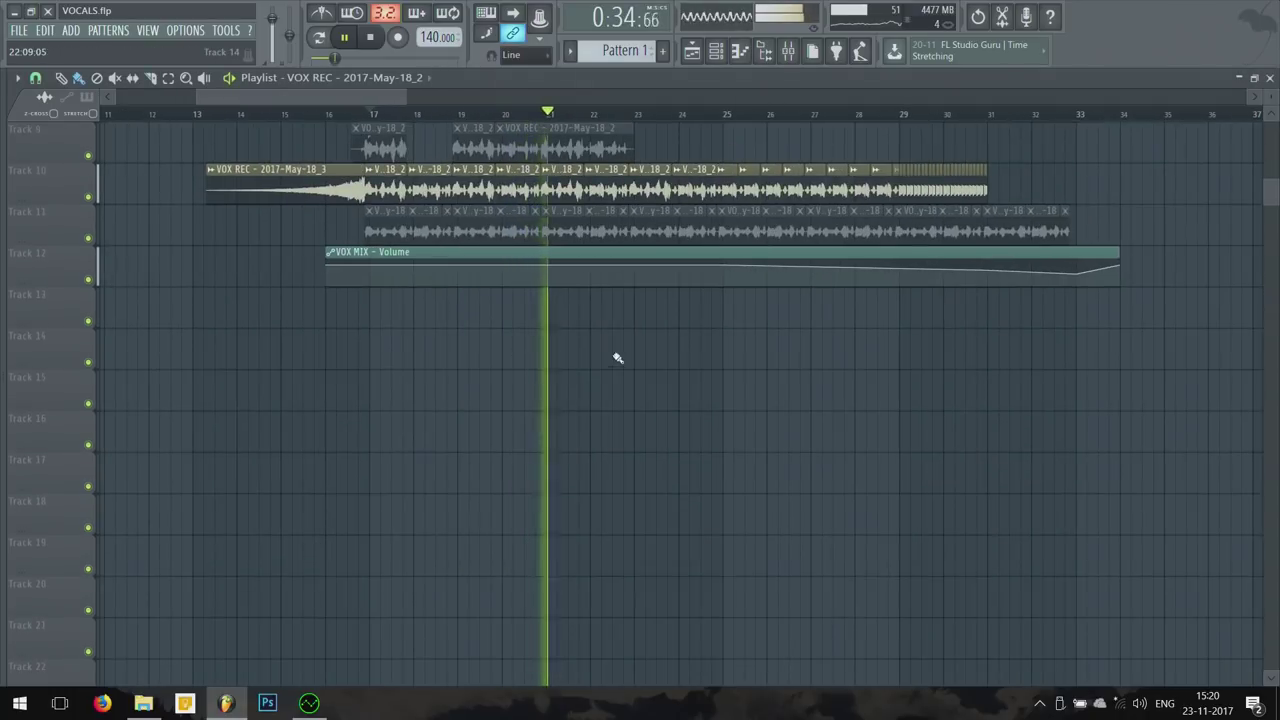
scroll(618, 358, "up", 1)
scroll(442, 187, "up", 2)
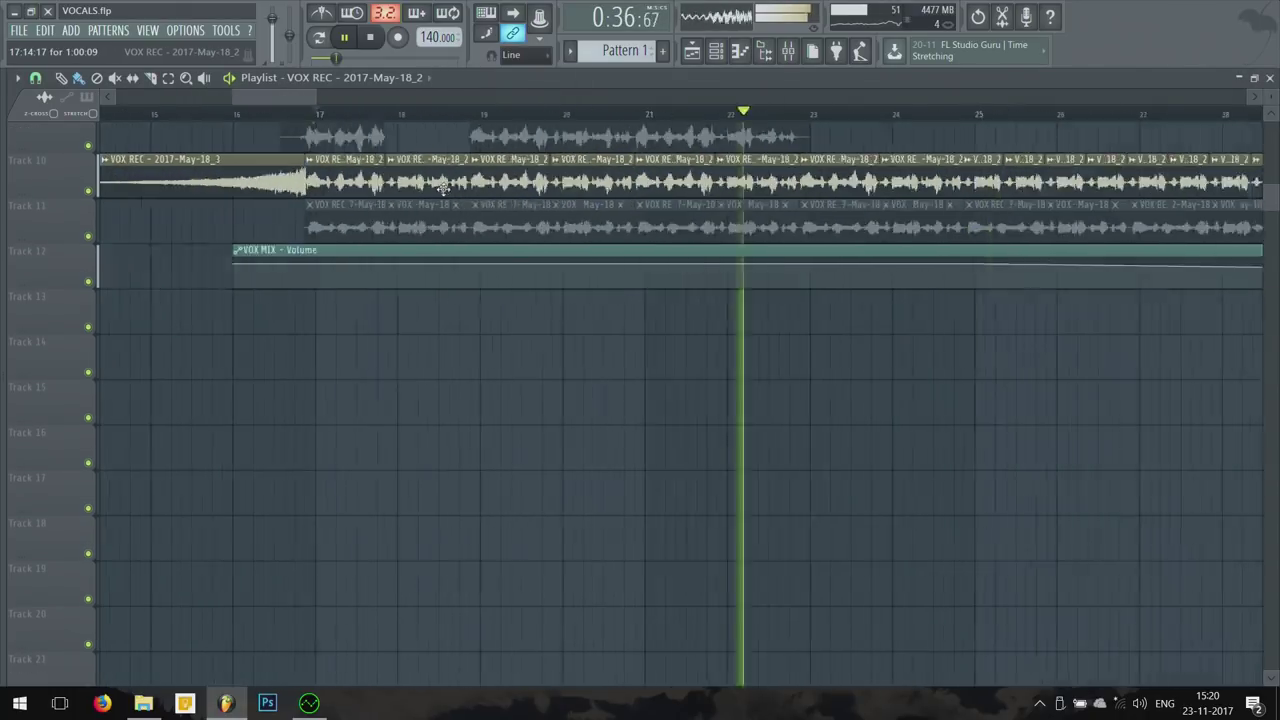
scroll(442, 187, "down", 3)
scroll(663, 343, "up", 5)
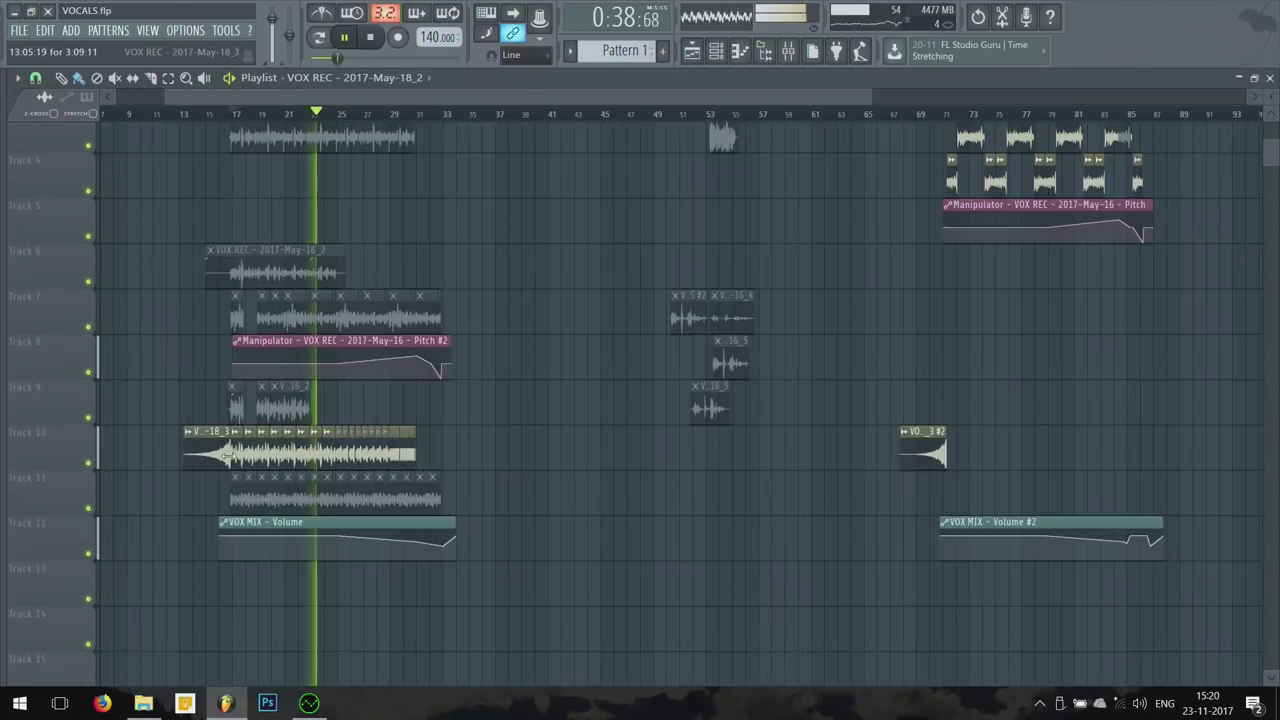
scroll(228, 456, "up", 1)
Step: Play the first drop's vocal from its start and again from about bar 28 through the rapid Track 10 chops, ending with playback stopped
left_click(213, 113)
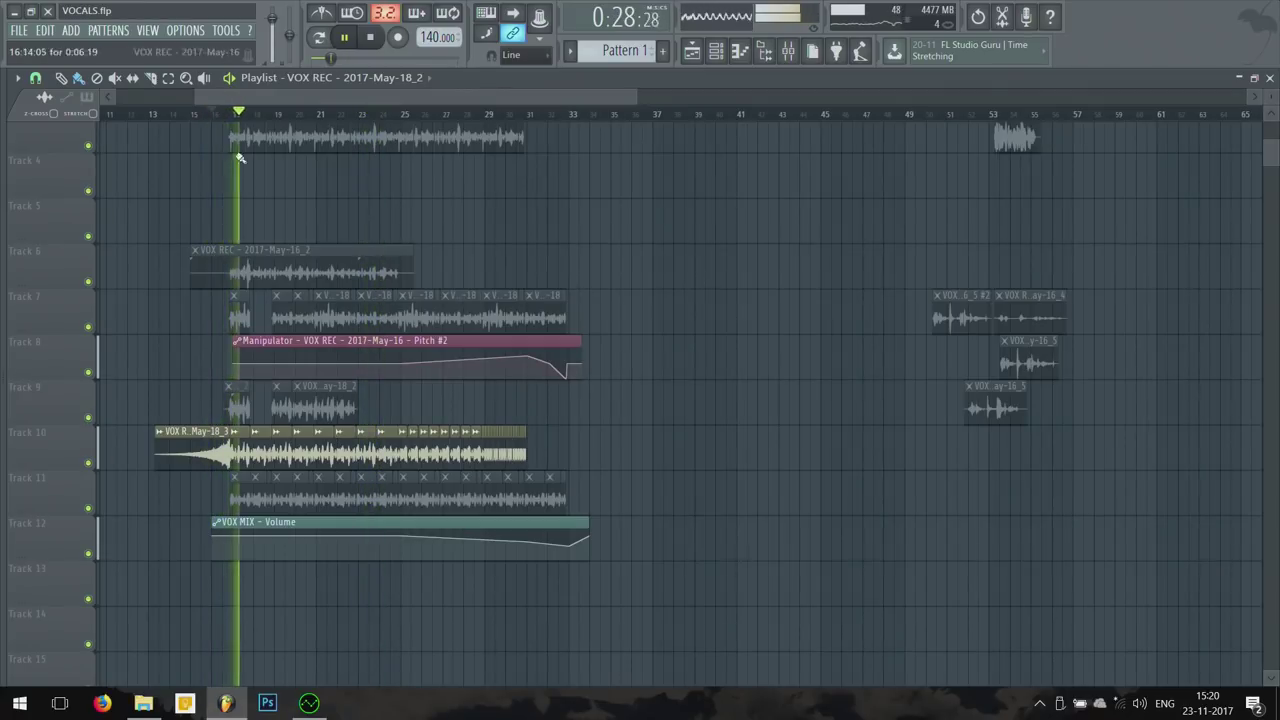
left_click(467, 113)
scroll(467, 117, "up", 2)
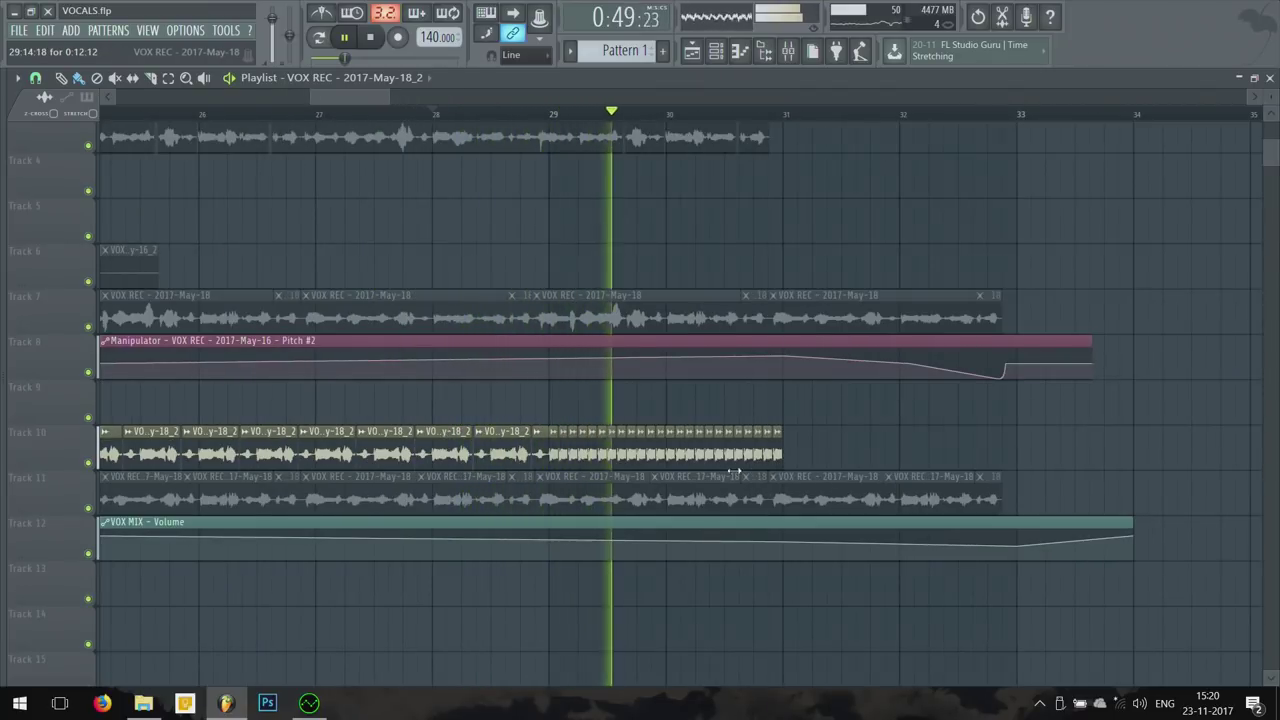
scroll(873, 437, "down", 2)
key("space")
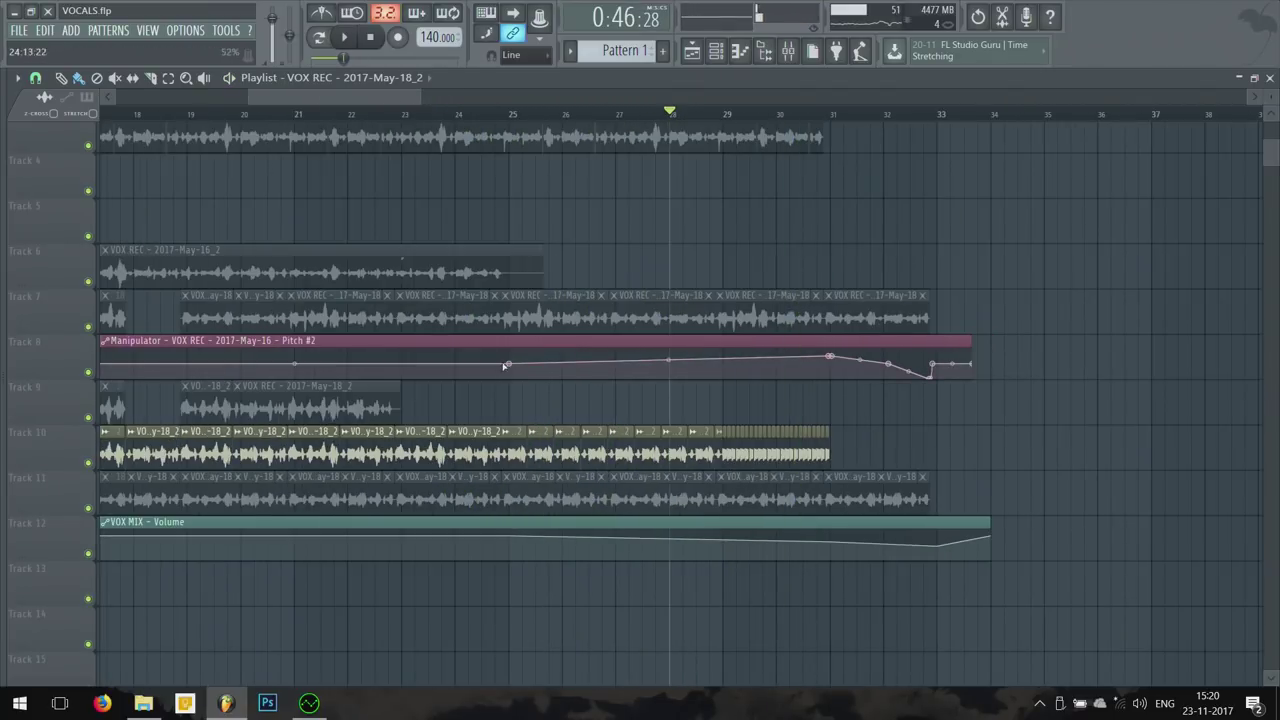
Step: Play the second drop's vocal chops on Tracks 3 and 4 from about bar 71, show their Manipulator pitch automation, and stop playback
scroll(824, 368, "down", 4)
scroll(737, 400, "up", 3)
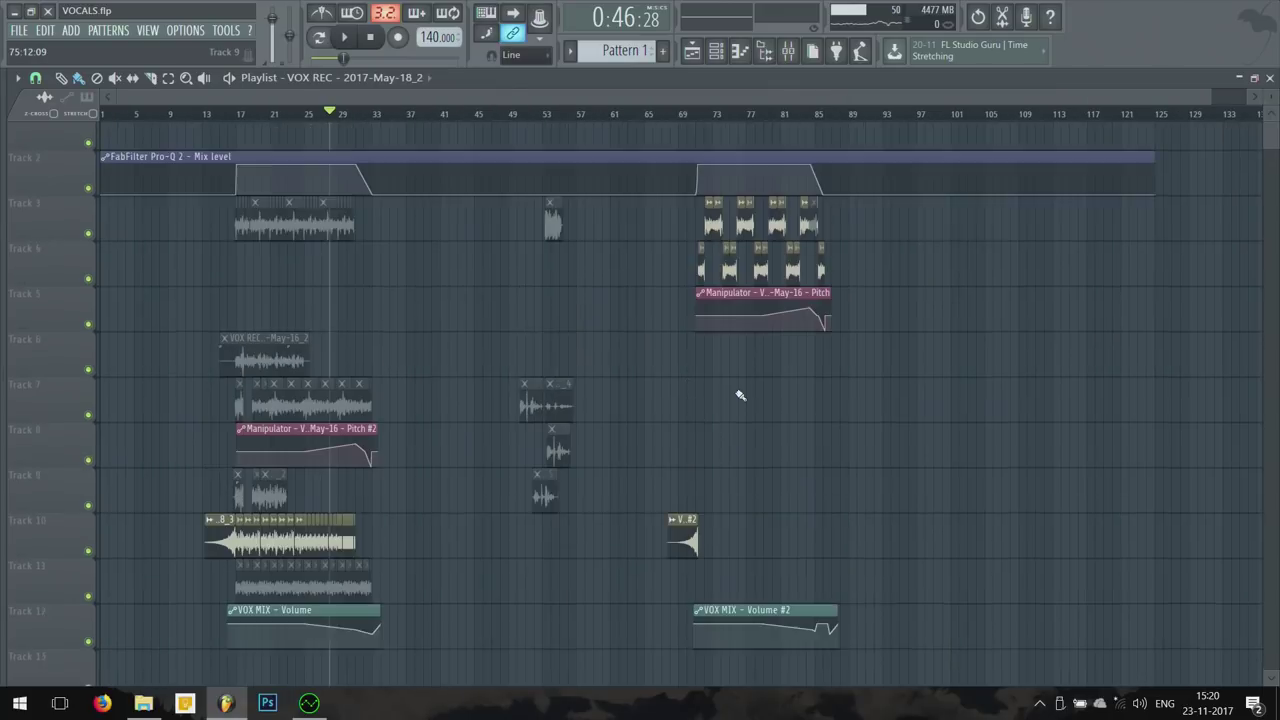
key("space")
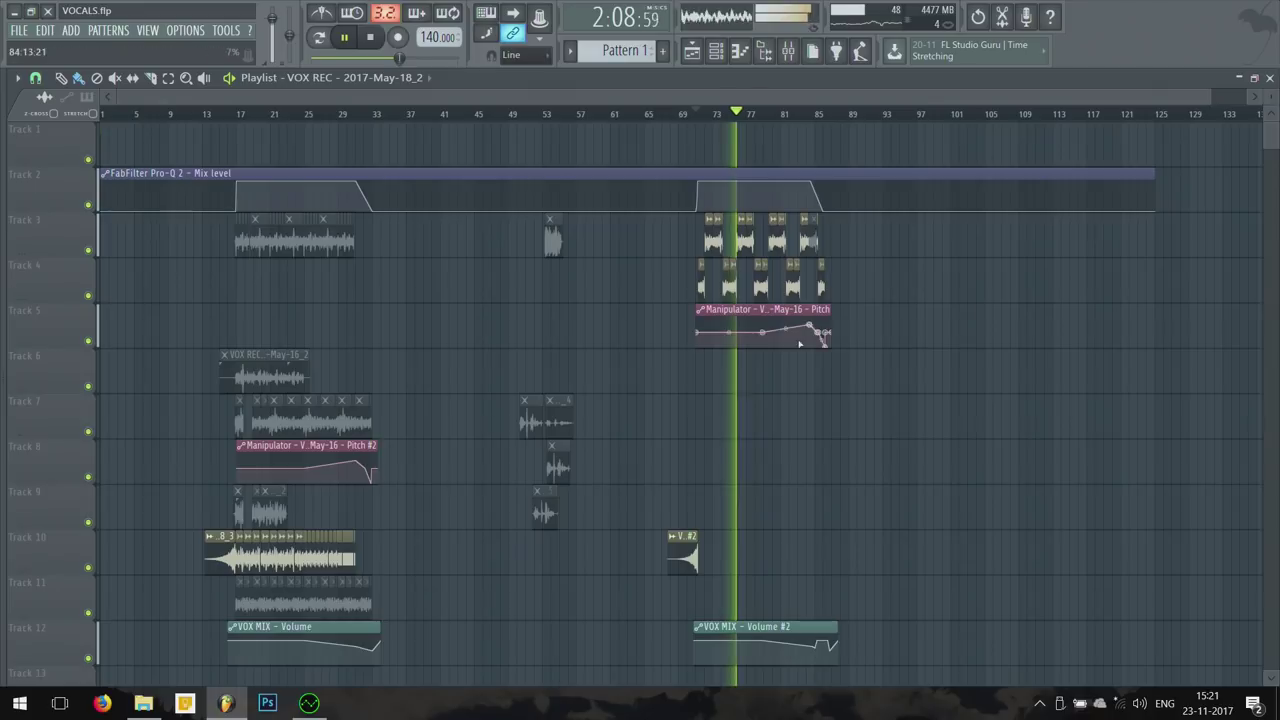
scroll(770, 330, "up", 4)
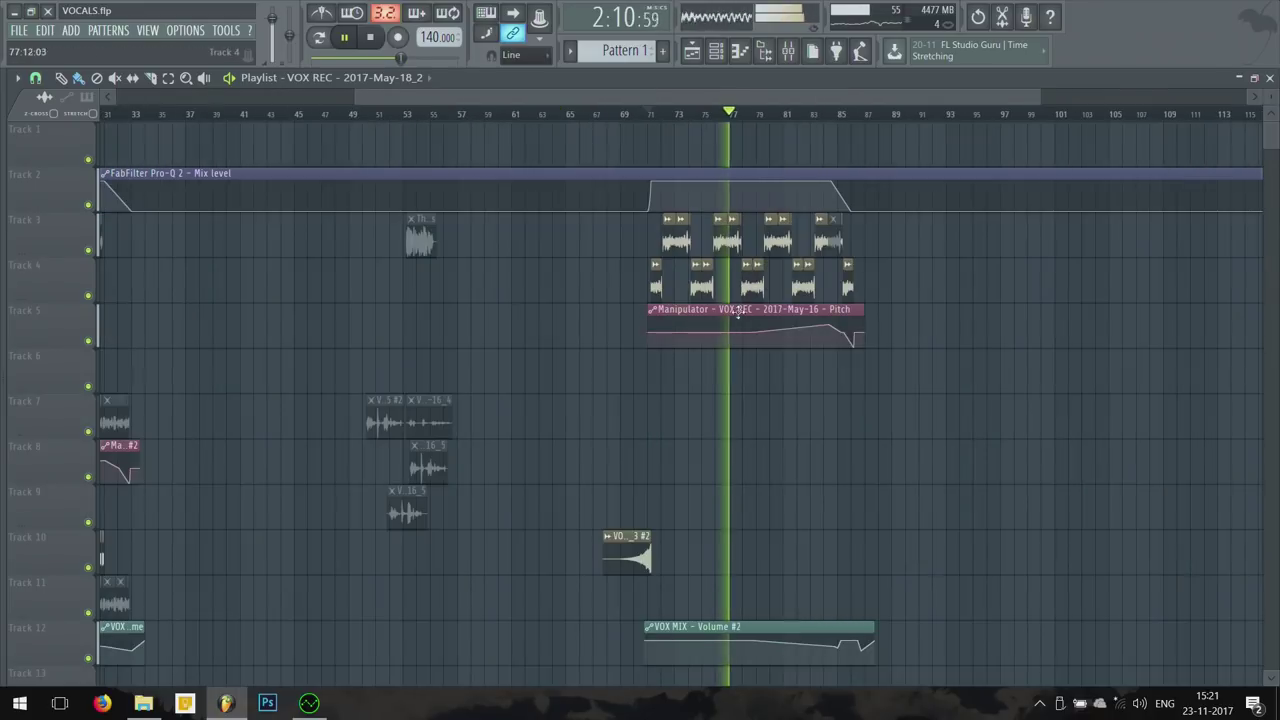
scroll(823, 458, "down", 4)
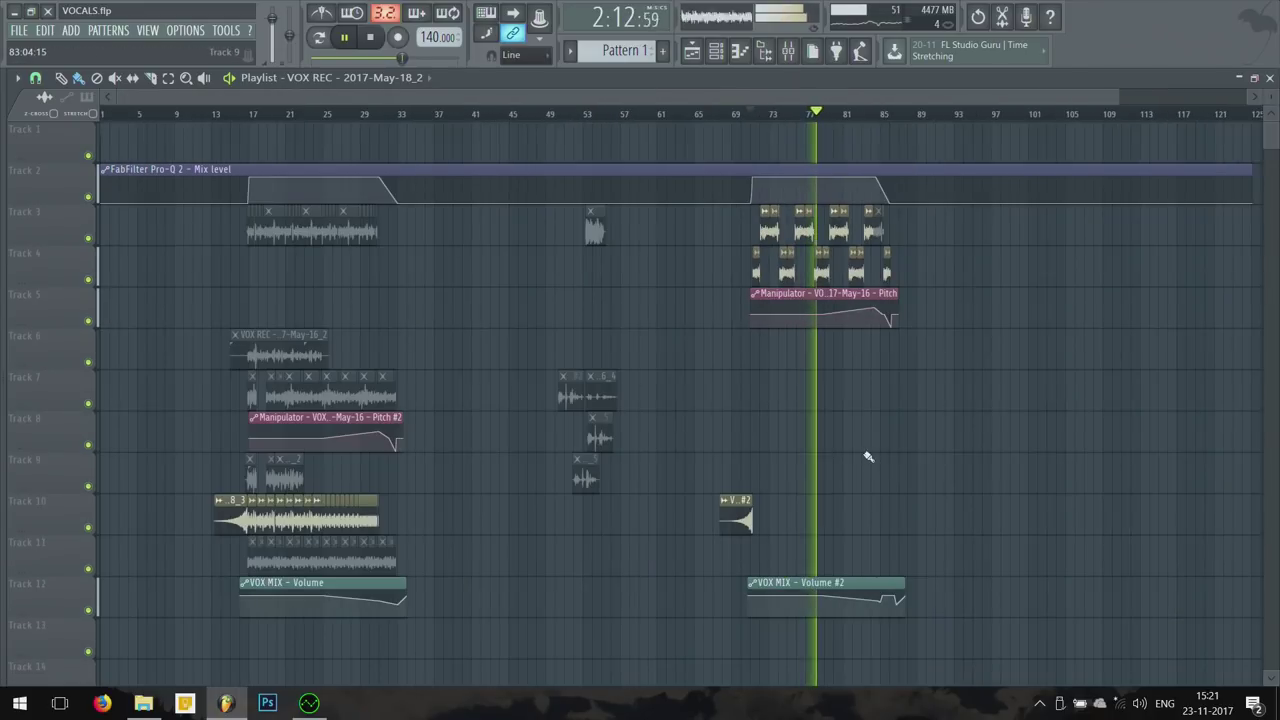
key("space")
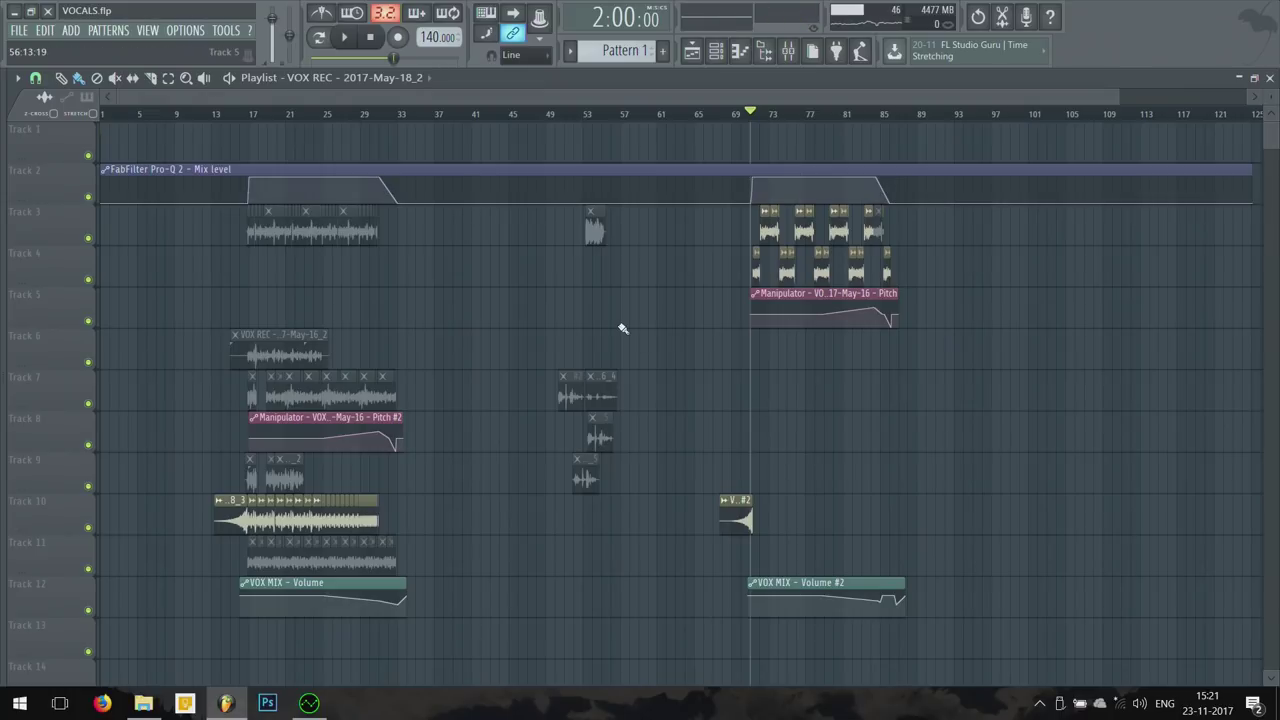